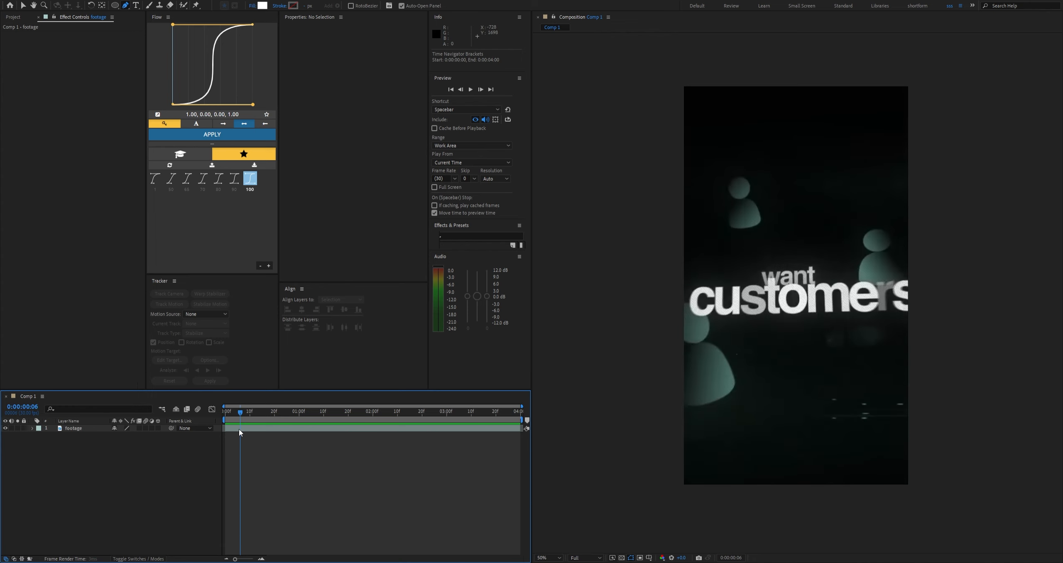
# At frame 10, create a white, centre-aligned Helvetica Bold text layer reading "want"
pyautogui.moveTo(240, 429); pyautogui.dragTo(248, 429)
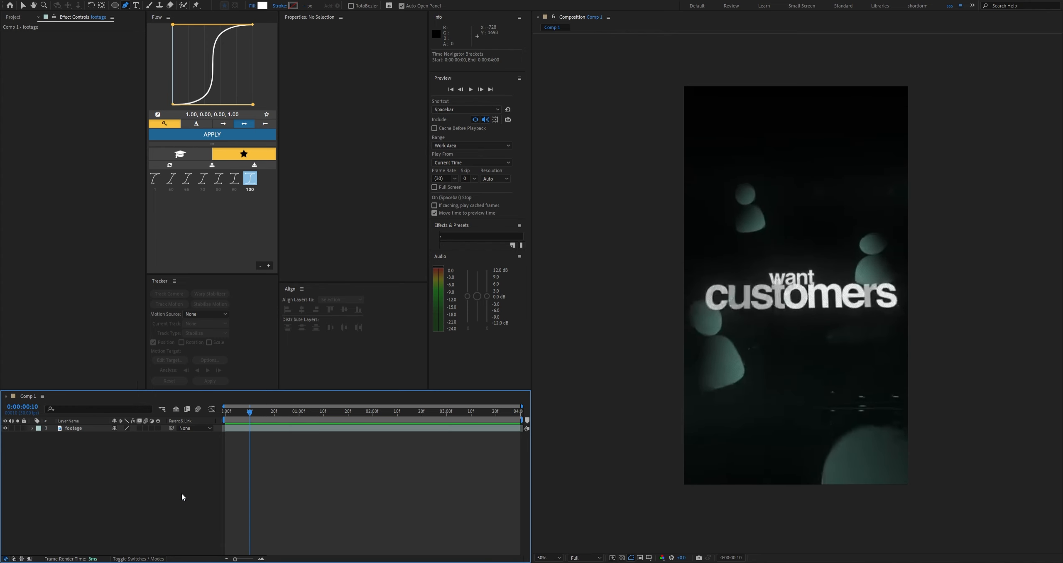
pyautogui.hotkey('ctrl', 'alt', 'shift', 't')
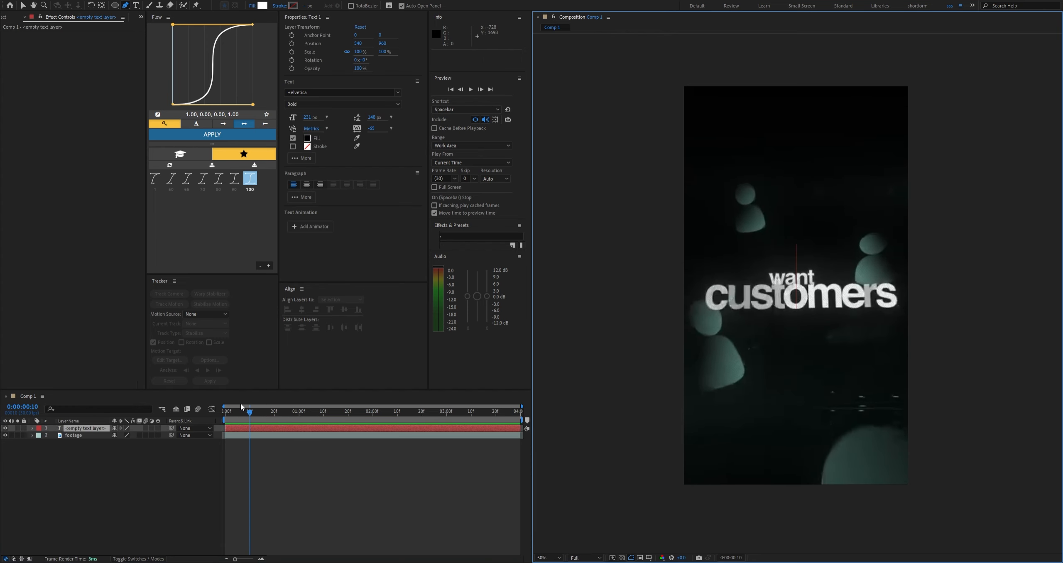
pyautogui.click(92, 495)
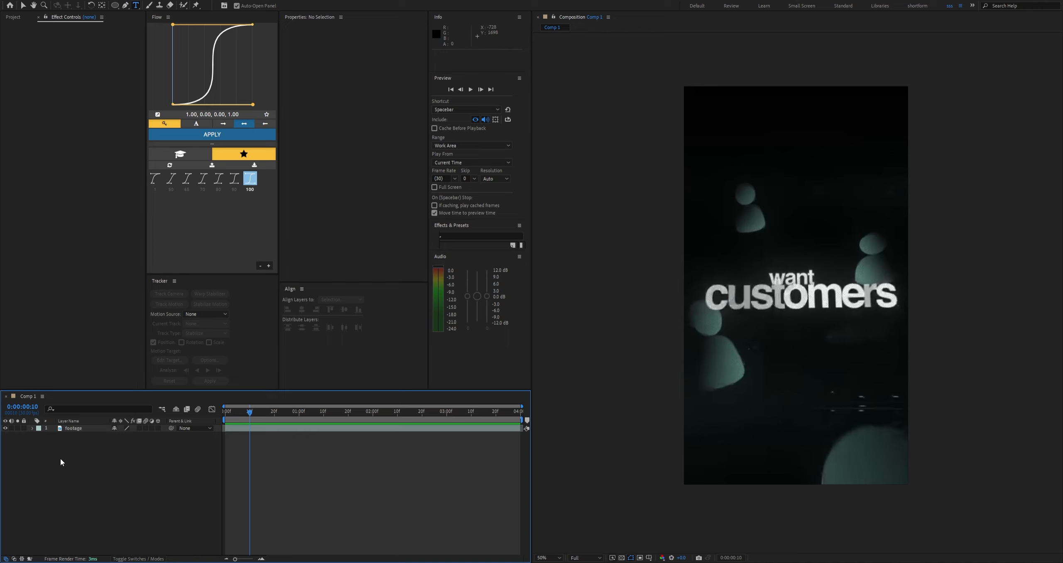
pyautogui.hotkey('ctrl', 'alt', 'shift', 't')
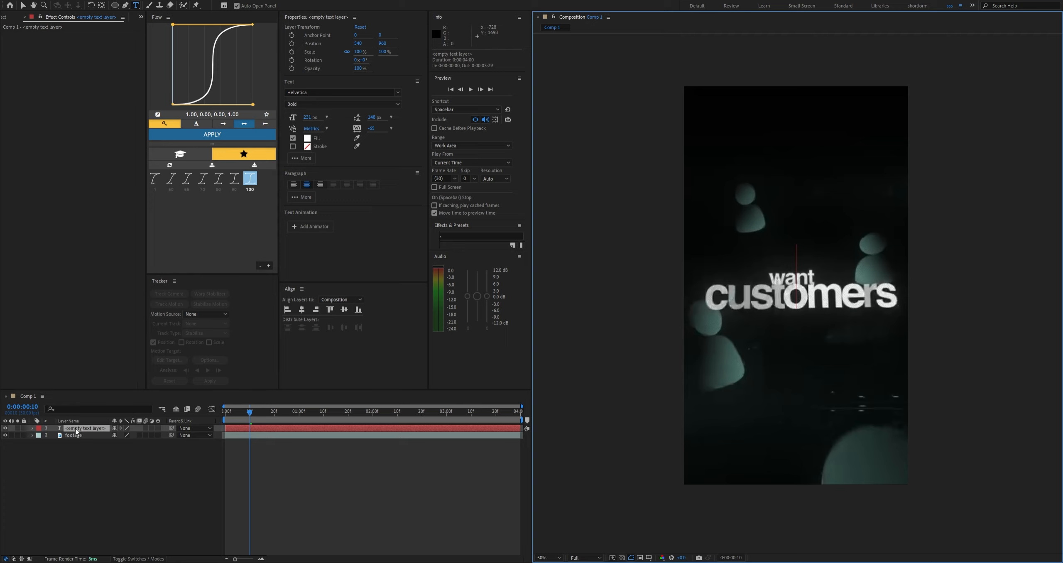
pyautogui.write('want')
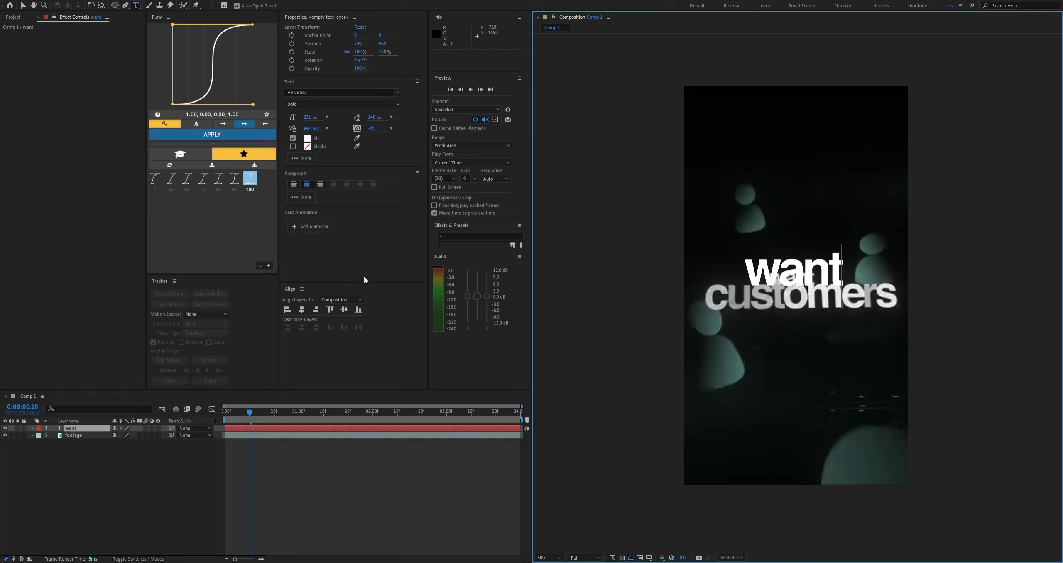
pyautogui.click(105, 460)
pyautogui.doubleClick(76, 428)
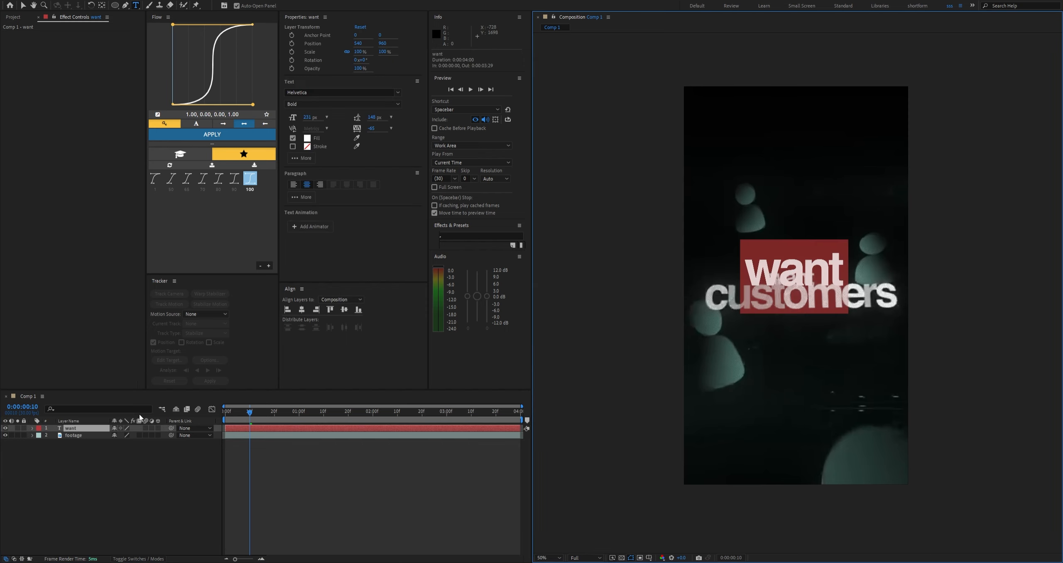
pyautogui.click(113, 529)
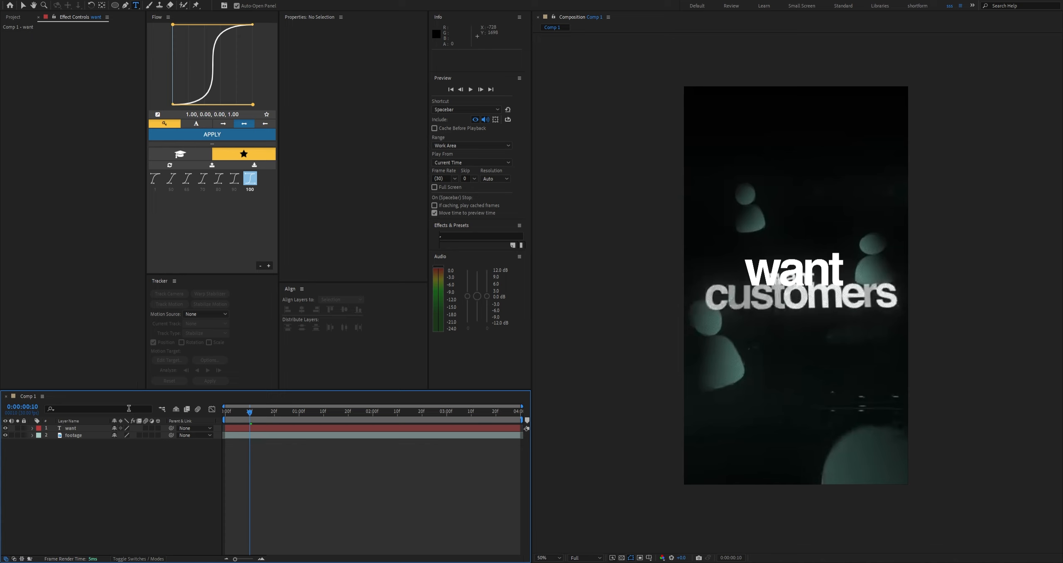
pyautogui.moveTo(747, 270); pyautogui.dragTo(844, 269)
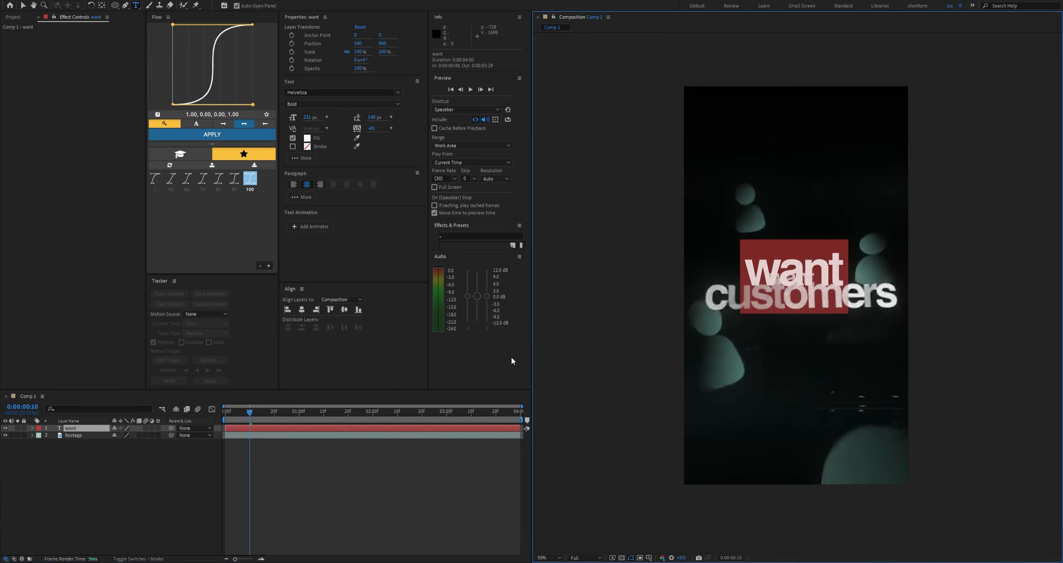
pyautogui.click(843, 269)
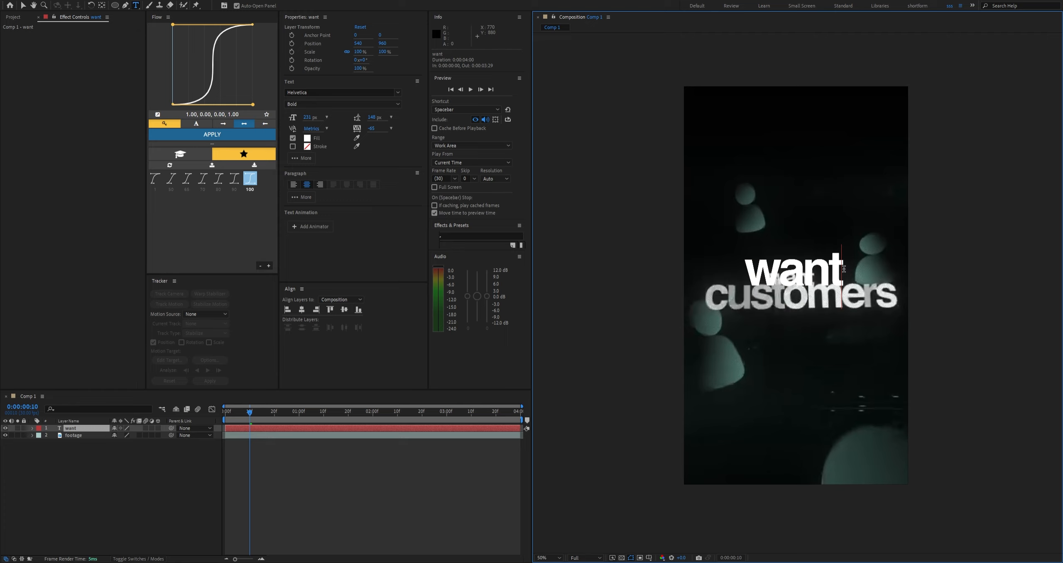
pyautogui.press('Return')
pyautogui.write('customers')
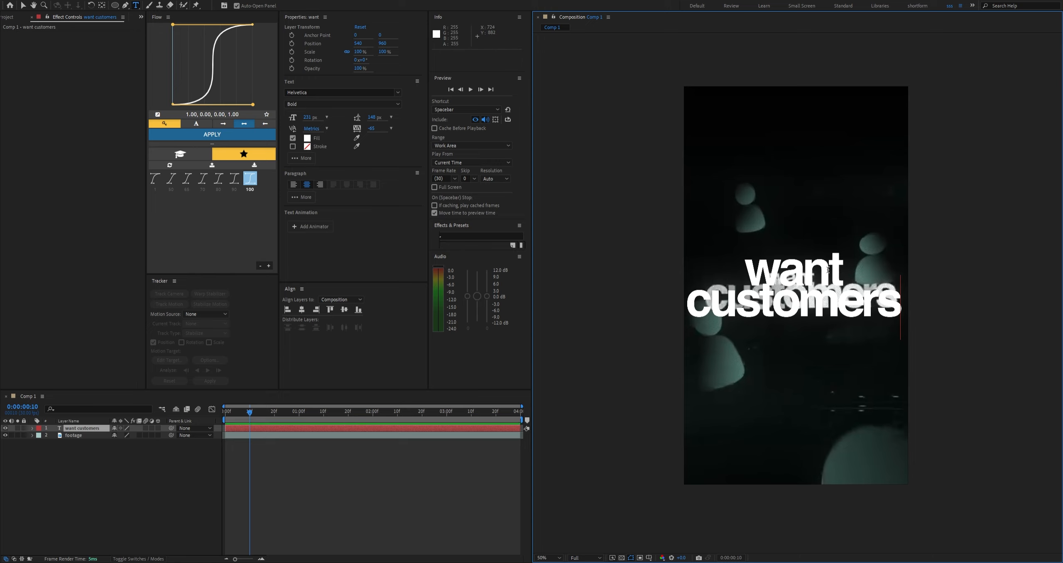
pyautogui.hotkey('shift', 'Left')
pyautogui.keyDown('shift'); pyautogui.click(685, 306); pyautogui.keyUp('shift')
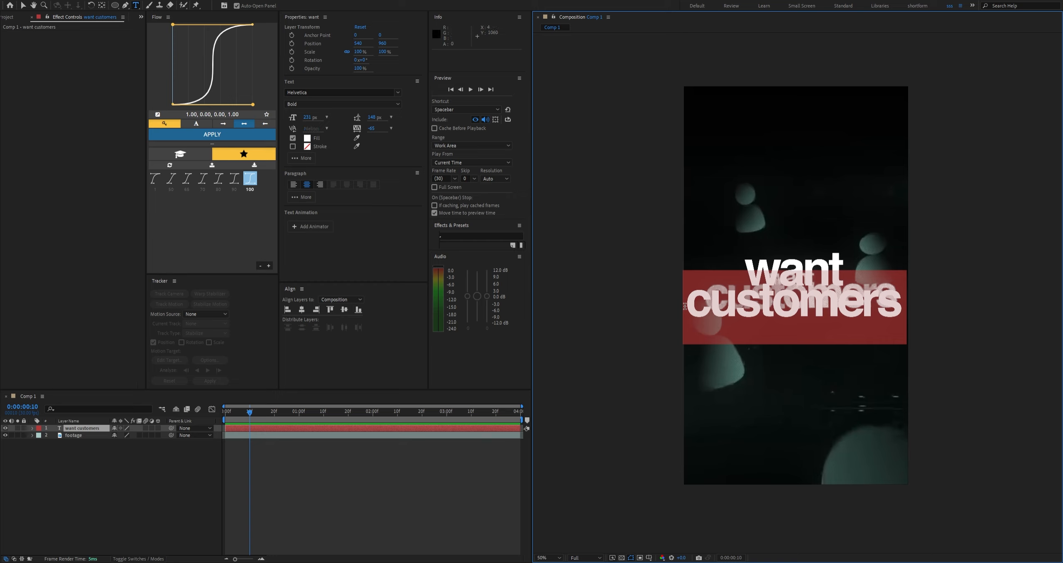
pyautogui.press('BackSpace')
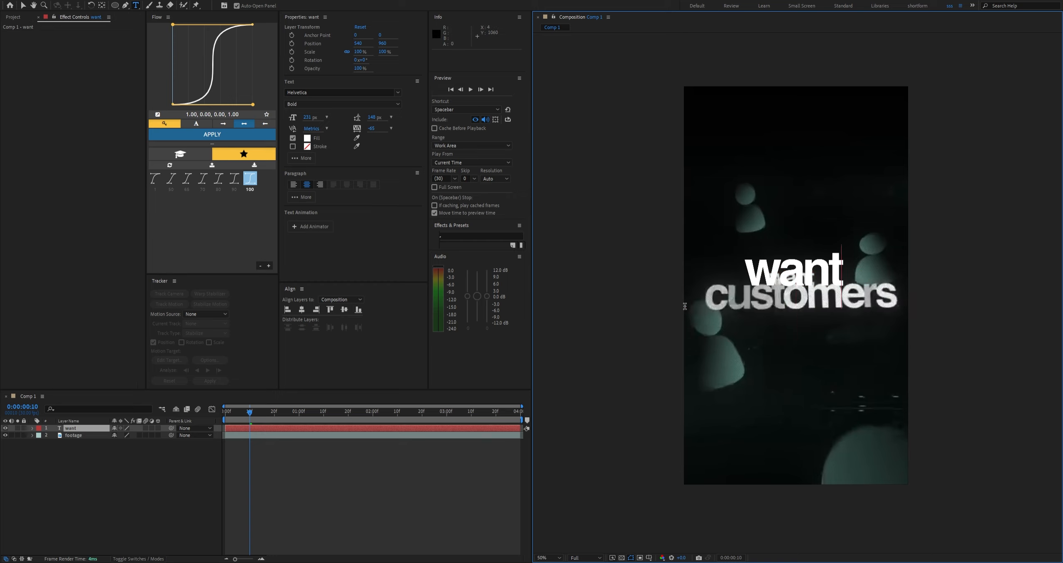
# Duplicate the "want" text layer and change the copy's text to "customers"
pyautogui.click(81, 428)
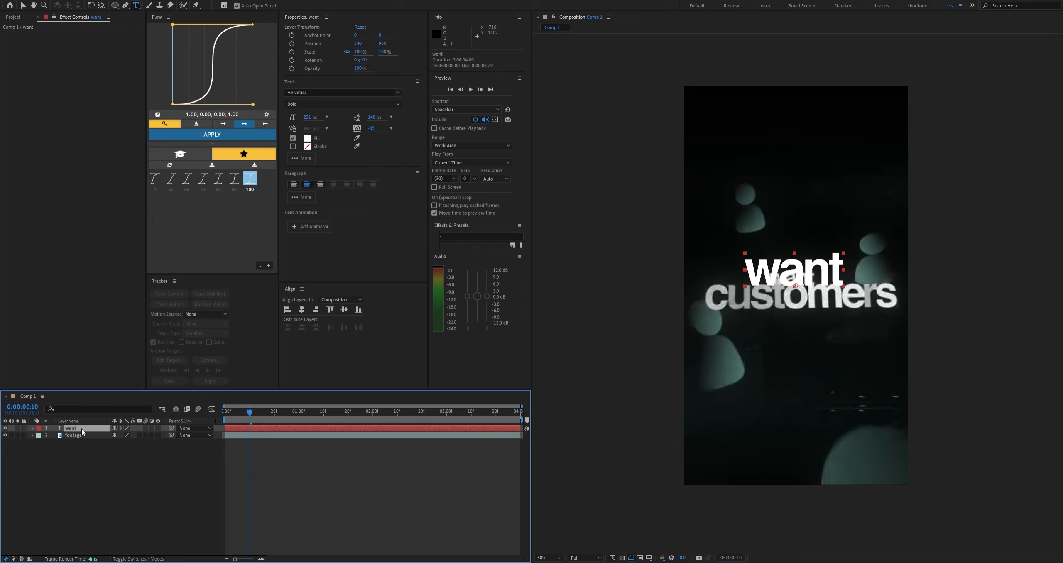
pyautogui.hotkey('ctrl', 'd')
pyautogui.doubleClick(81, 429)
pyautogui.write('cu')
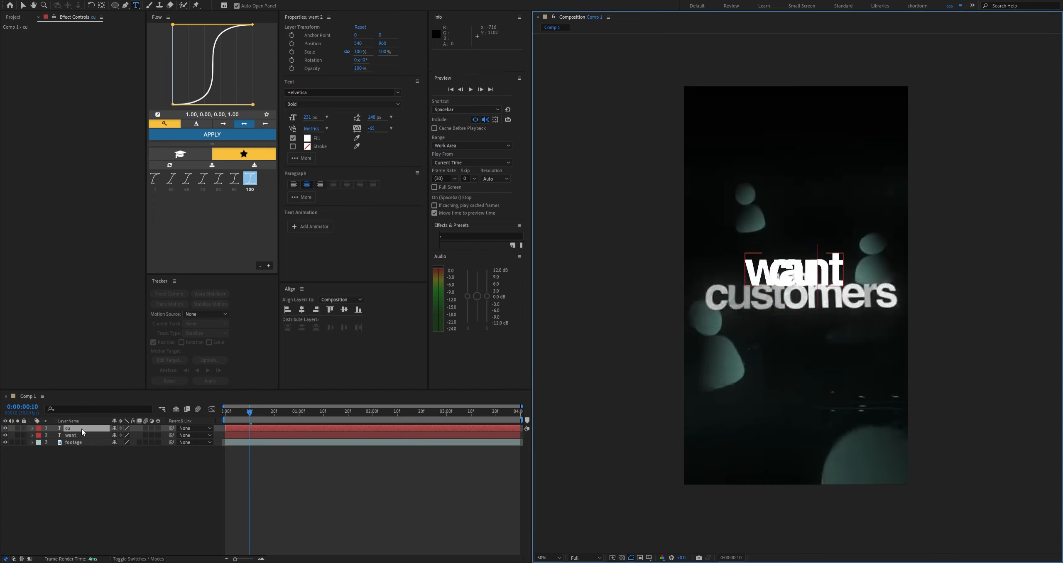
pyautogui.write('stomers')
pyautogui.click(91, 483)
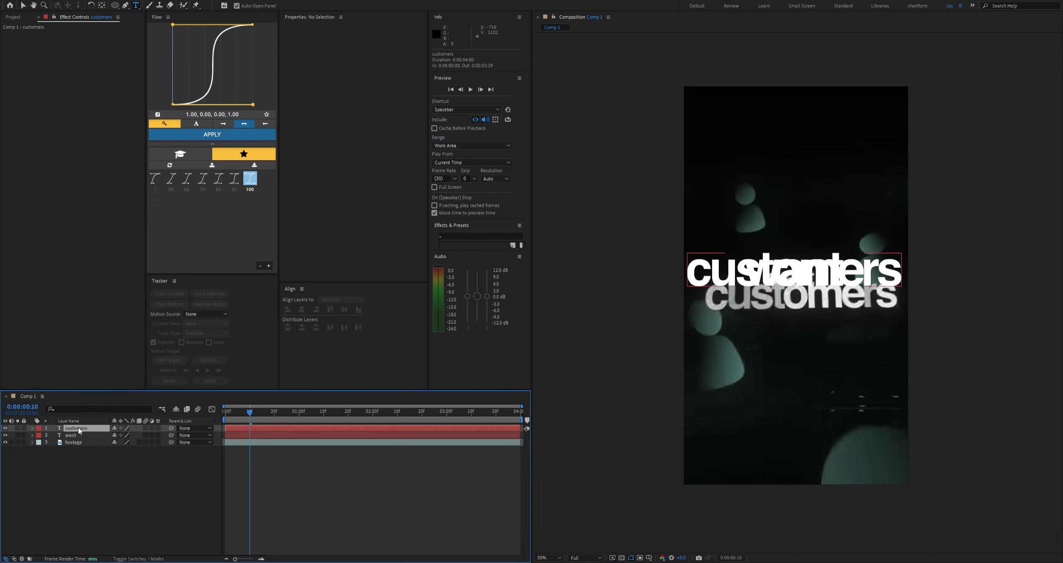
# Move the "customers" text down so it sits just below "want", over the matching word in the footage
pyautogui.click(78, 427)
pyautogui.press('v')
pyautogui.moveTo(775, 277); pyautogui.dragTo(773, 298)
pyautogui.click(71, 435)
pyautogui.press('s')
pyautogui.moveTo(126, 443); pyautogui.dragTo(110, 443)
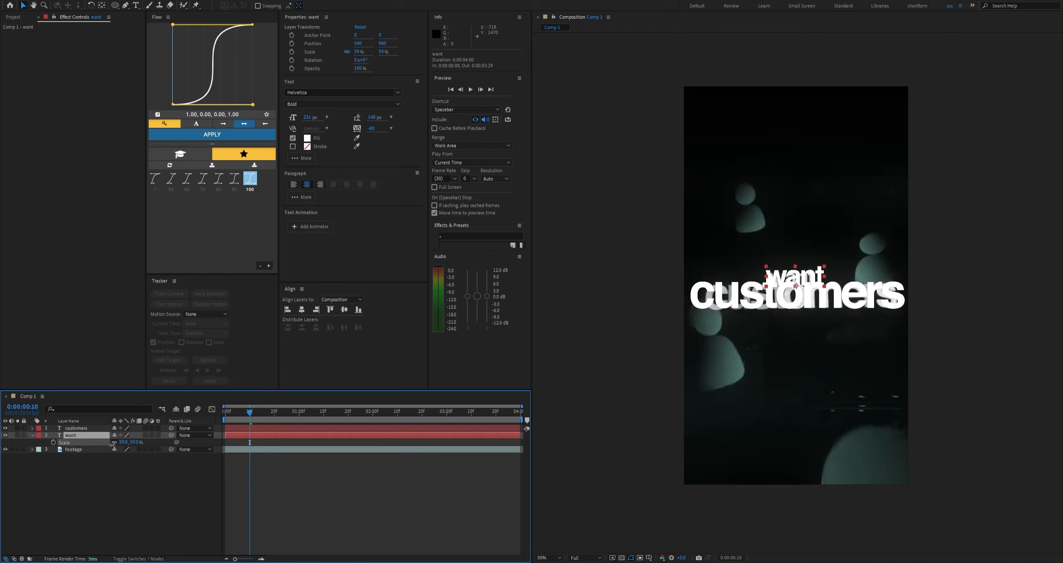
pyautogui.click(297, 470)
pyautogui.hotkey('ctrl', 'z')
pyautogui.click(88, 473)
pyautogui.click(73, 435)
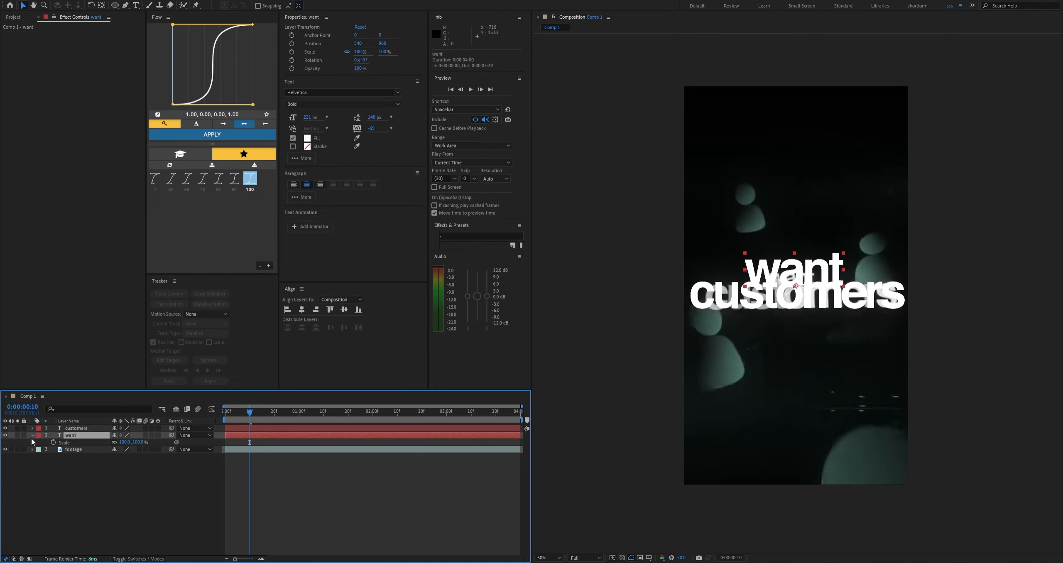
pyautogui.click(32, 436)
pyautogui.click(71, 489)
# Scale the "want" text layer down to 55%
pyautogui.click(75, 436)
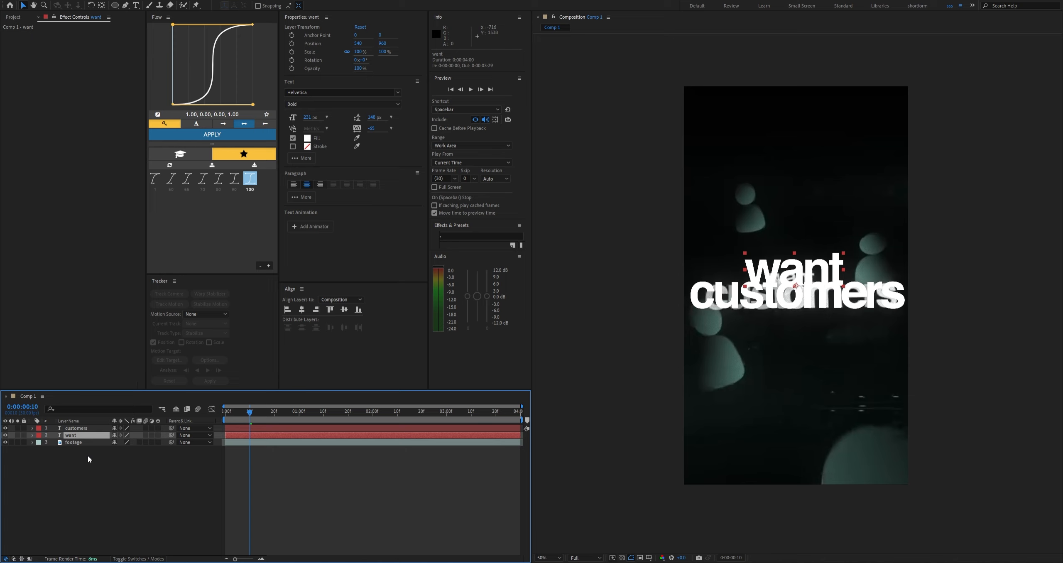
pyautogui.press('s')
pyautogui.moveTo(123, 442); pyautogui.dragTo(112, 445)
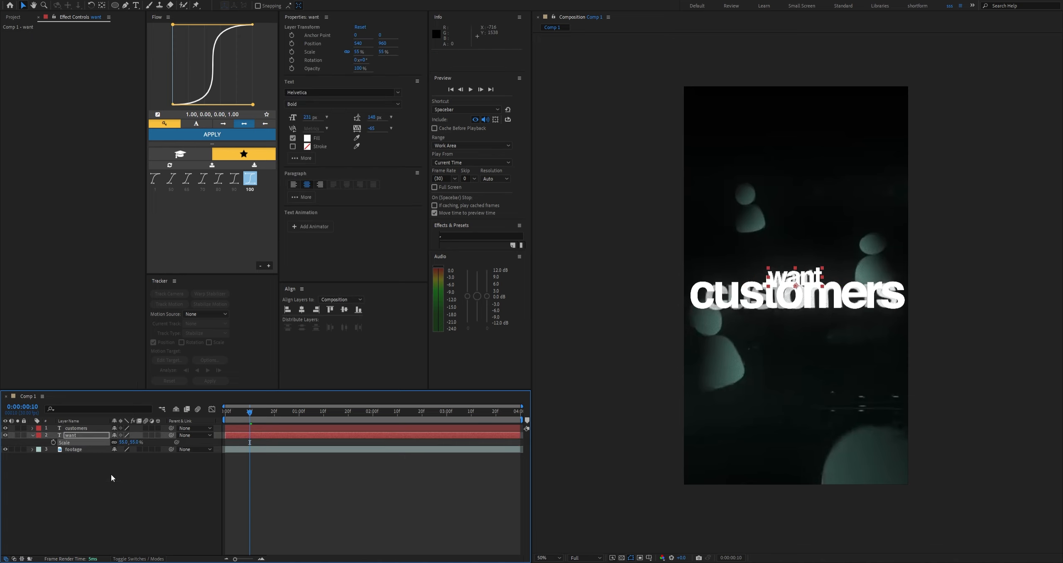
pyautogui.click(112, 478)
# Scale the "customers" text layer down to 91%
pyautogui.click(85, 430)
pyautogui.press('s')
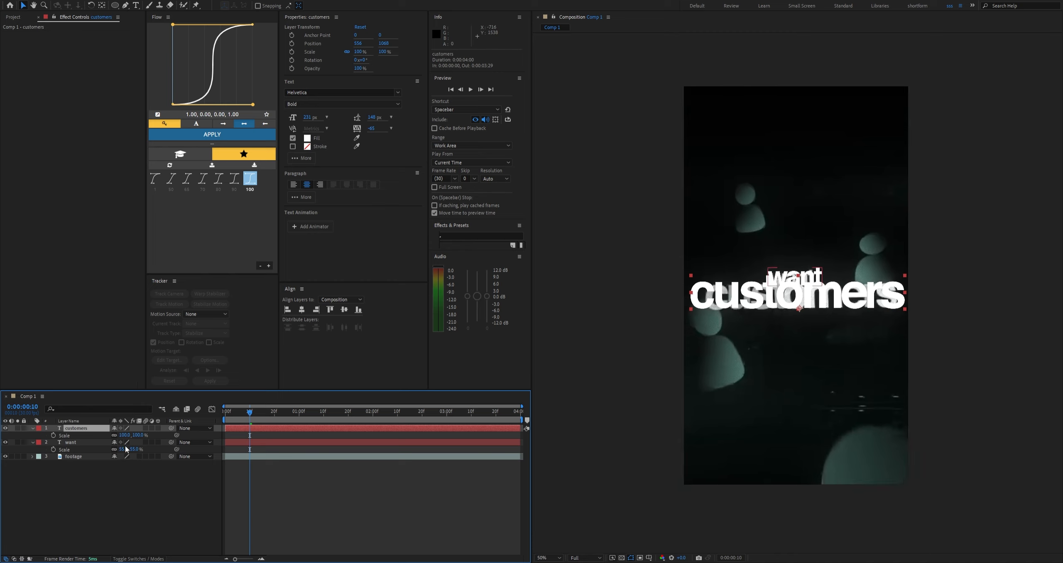
pyautogui.moveTo(124, 435); pyautogui.dragTo(123, 435)
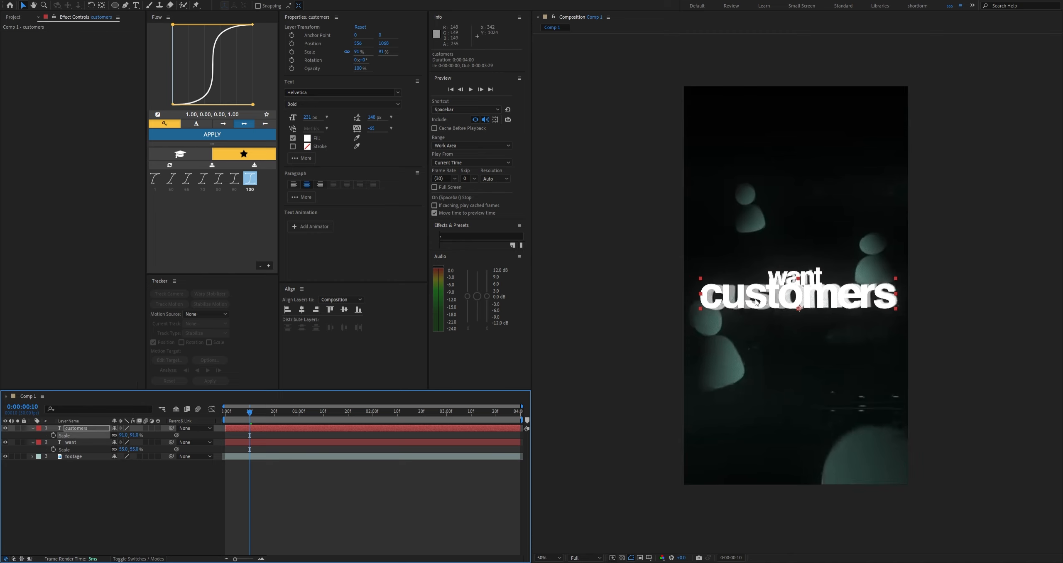
# Align both words with the lettering in the footage and set the "want" layer's scale to 49%
pyautogui.moveTo(755, 302); pyautogui.dragTo(790, 278)
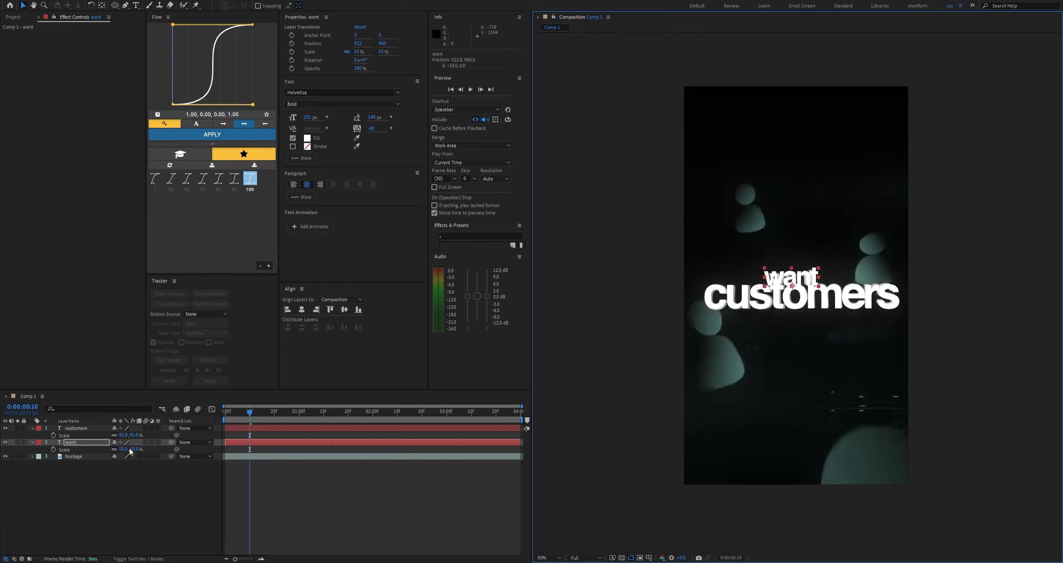
pyautogui.moveTo(125, 449); pyautogui.dragTo(123, 448)
pyautogui.click(123, 503)
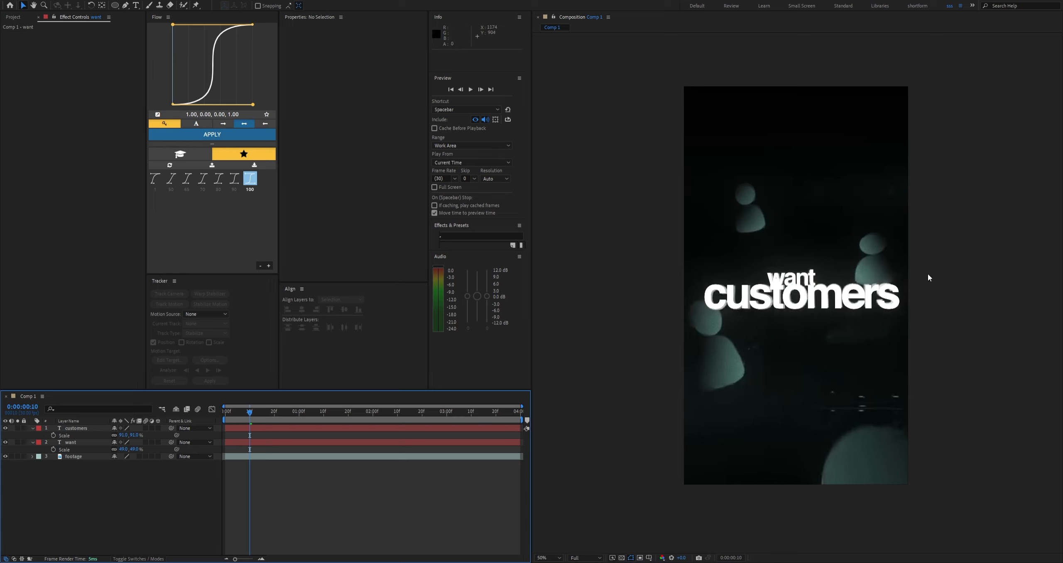
# Hide the "customers" and "want" text layers and collapse their scale properties
pyautogui.click(70, 430)
pyautogui.keyDown('shift'); pyautogui.click(62, 443); pyautogui.keyUp('shift')
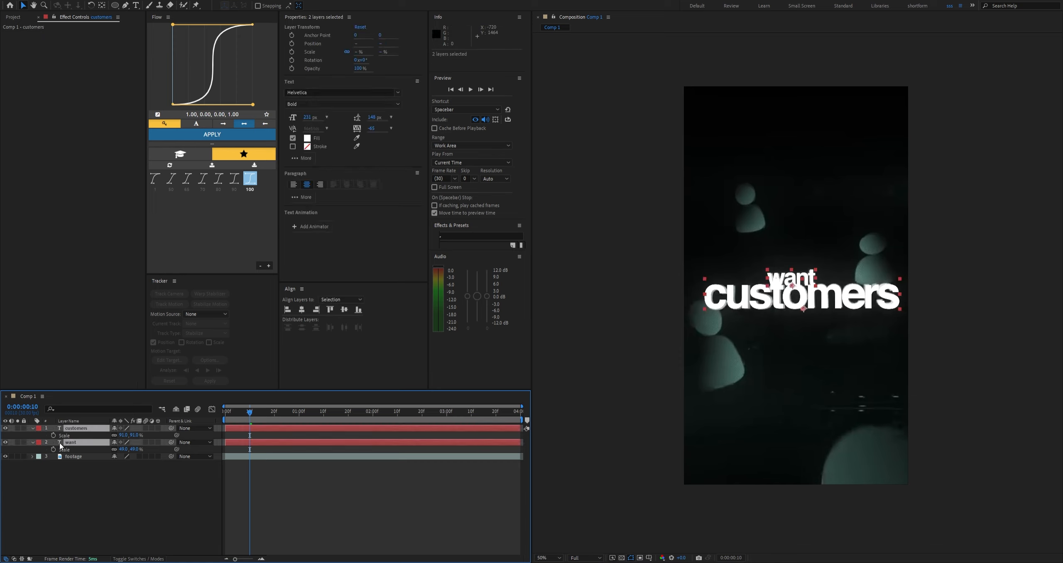
pyautogui.click(6, 428)
pyautogui.click(36, 484)
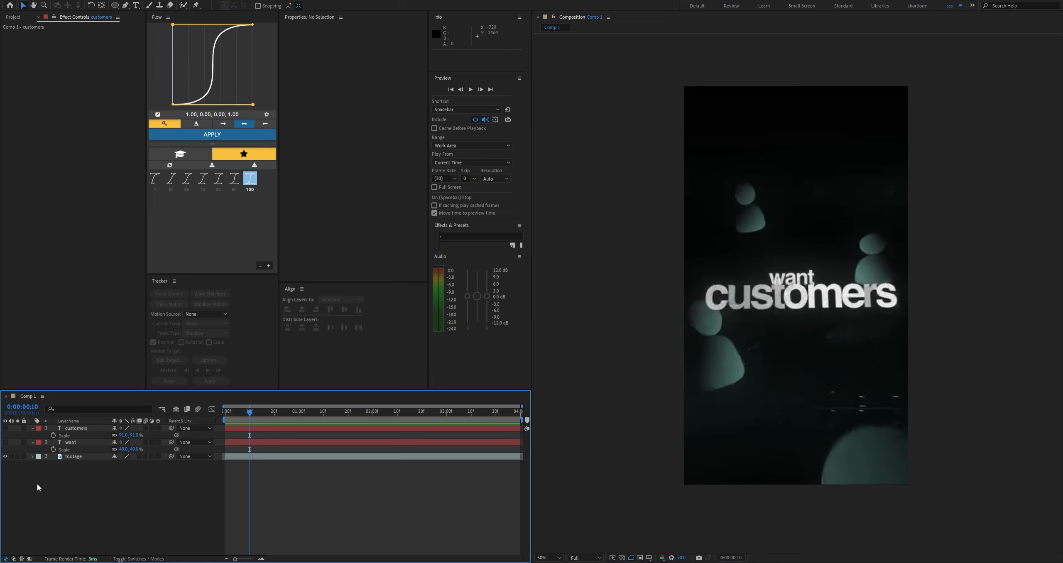
pyautogui.click(33, 442)
pyautogui.click(33, 428)
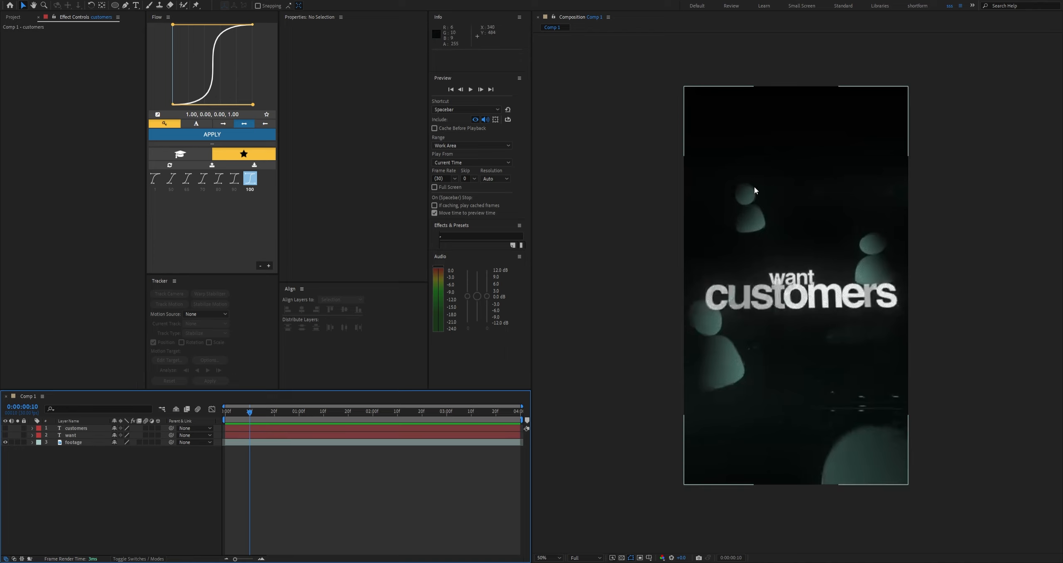
# Draw a white circle about 274 px in diameter with the Ellipse tool, well above the words
pyautogui.click(114, 4)
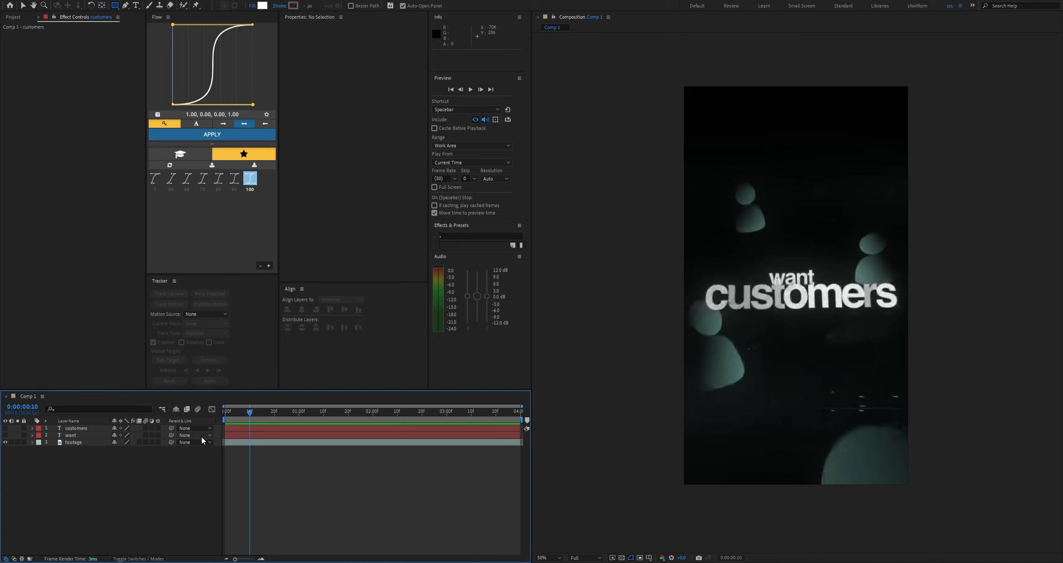
pyautogui.click(115, 7)
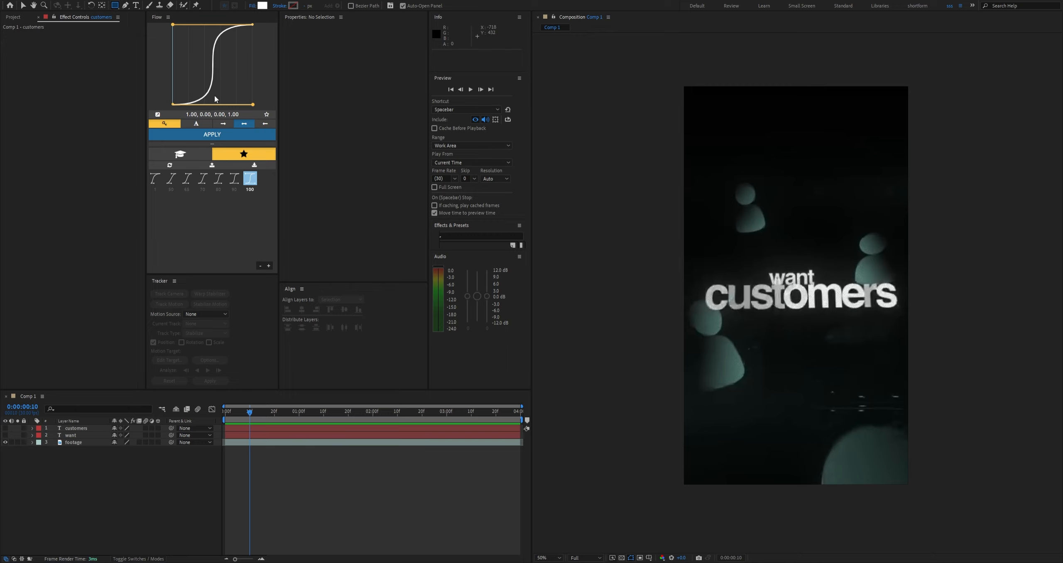
pyautogui.click(110, 21)
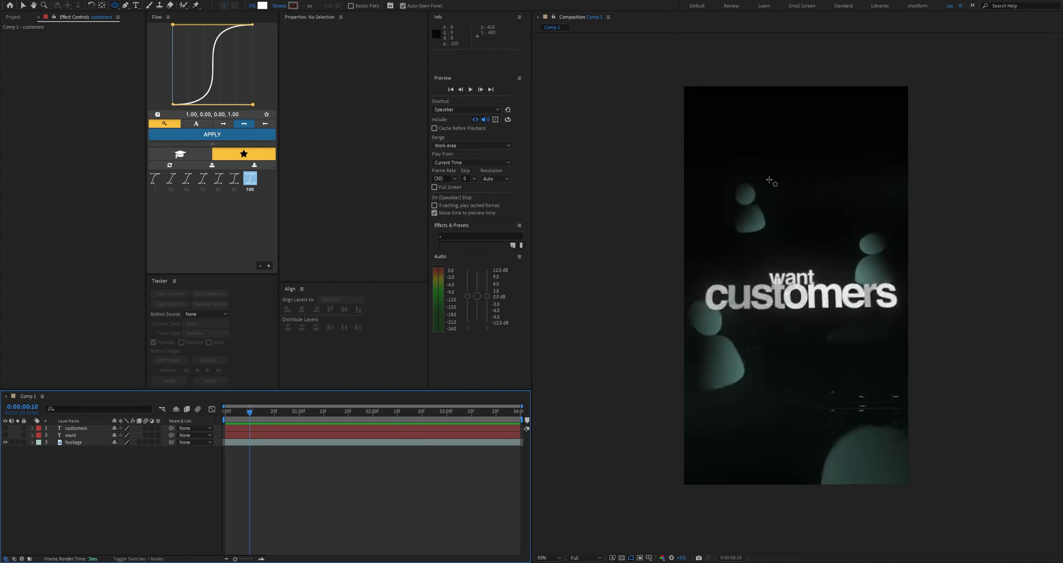
pyautogui.moveTo(847, 142); pyautogui.dragTo(826, 199)
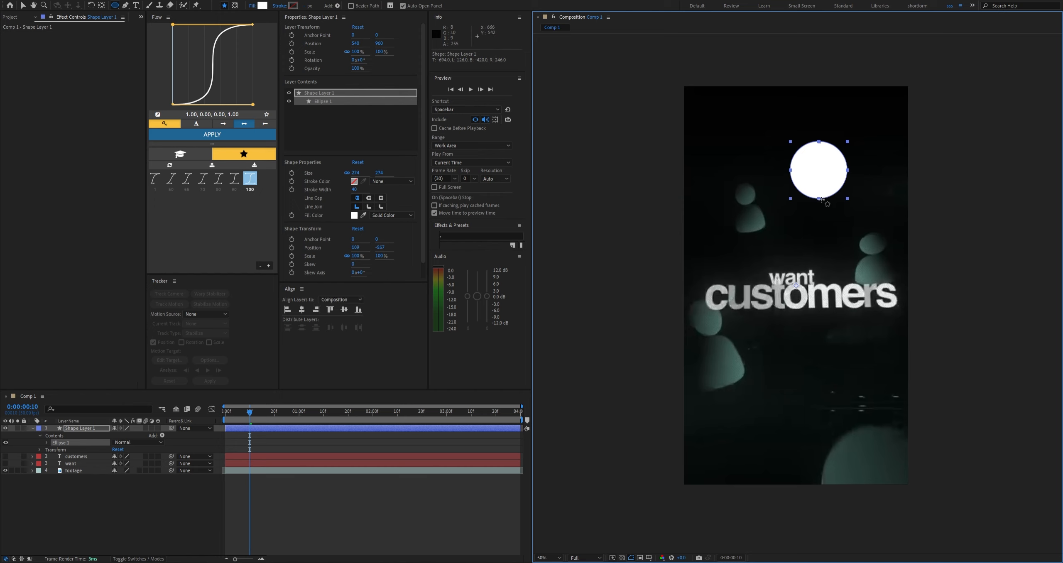
pyautogui.click(93, 507)
# Centre the circle layer in the composition, and raise it to about 540, 742, just above "want"
pyautogui.click(85, 427)
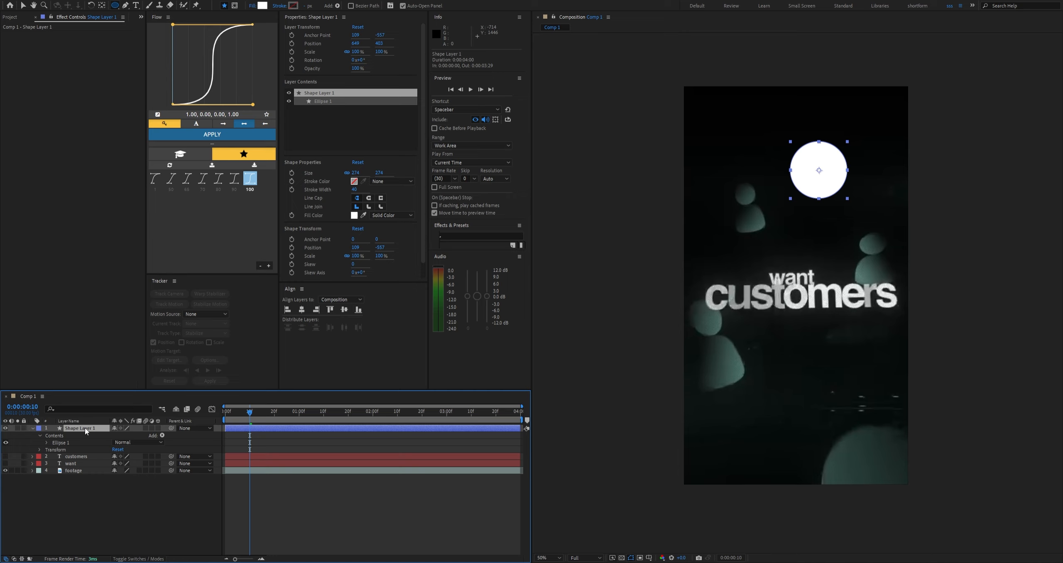
pyautogui.hotkey('ctrl', 'Home')
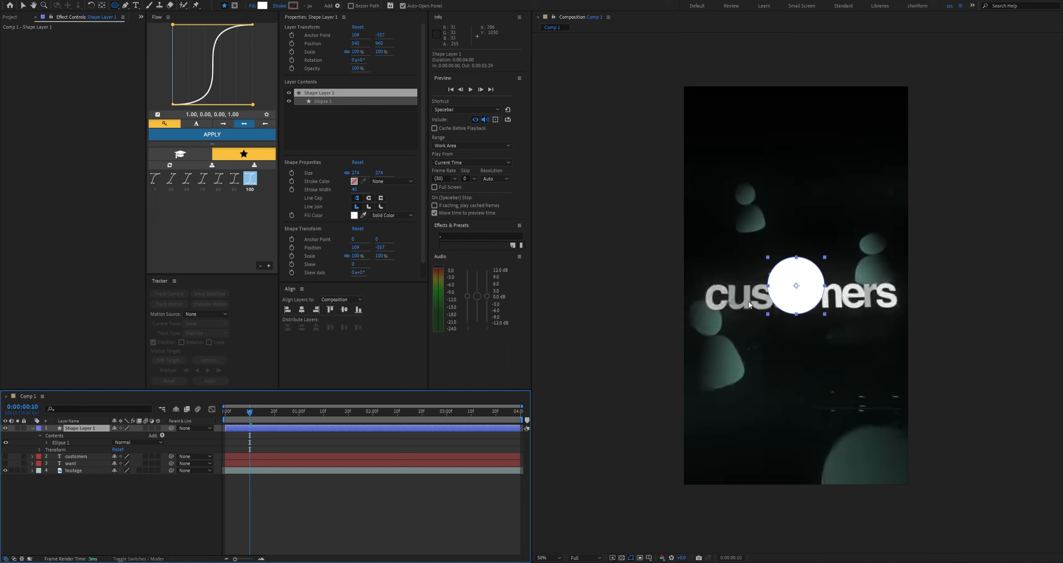
pyautogui.press('v')
pyautogui.moveTo(810, 297); pyautogui.dragTo(798, 248)
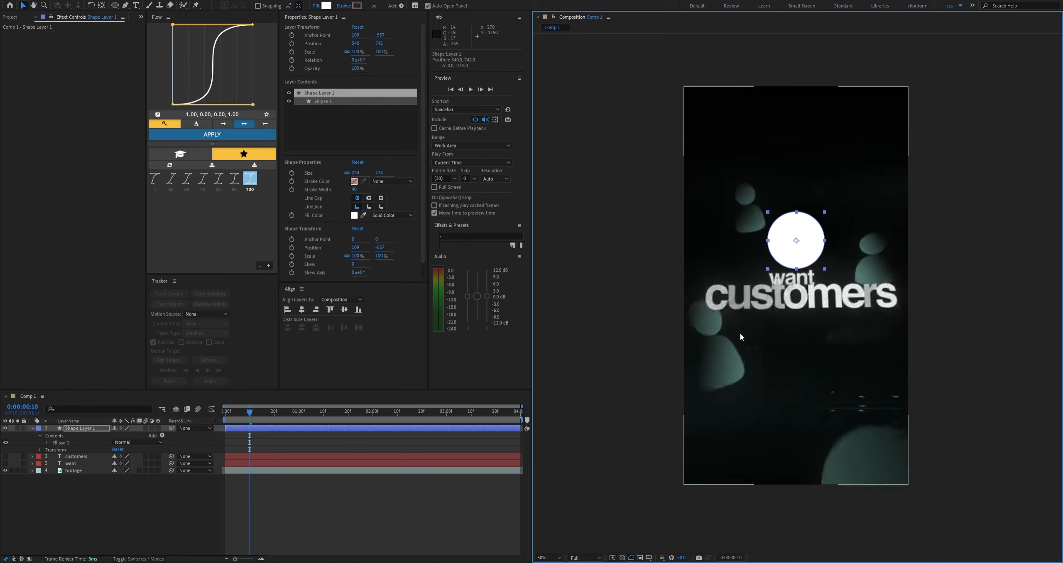
pyautogui.click(169, 495)
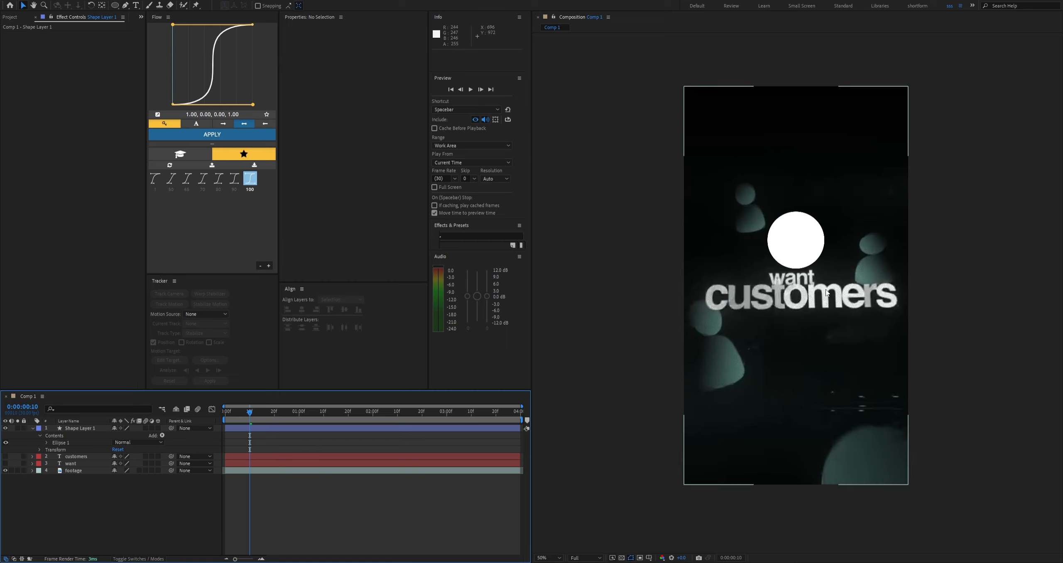
# Draw a white rounded rectangle about 478 by 564 px directly below the circle, on its own shape layer
pyautogui.click(115, 5)
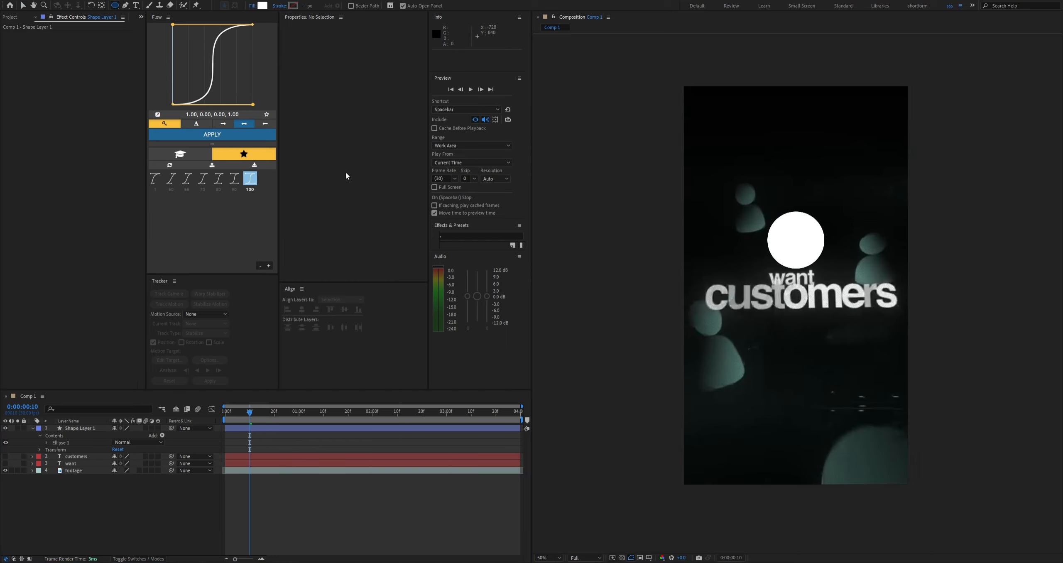
pyautogui.click(115, 6)
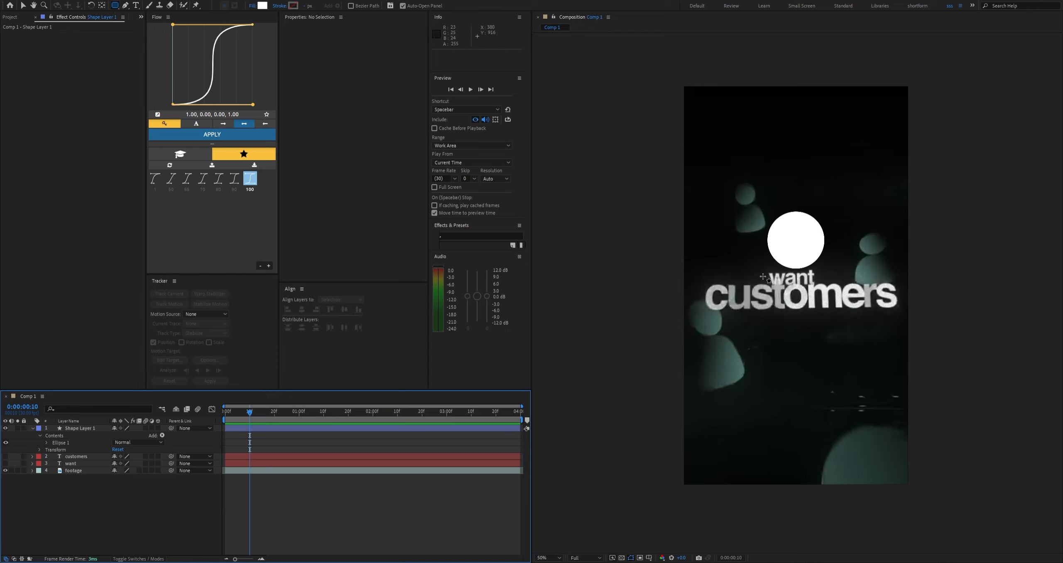
pyautogui.moveTo(745, 269)
pyautogui.mouseDown()
pyautogui.moveTo(830, 344)
pyautogui.moveTo(844, 399)
pyautogui.mouseUp()
pyautogui.moveTo(844, 401); pyautogui.dragTo(844, 386)
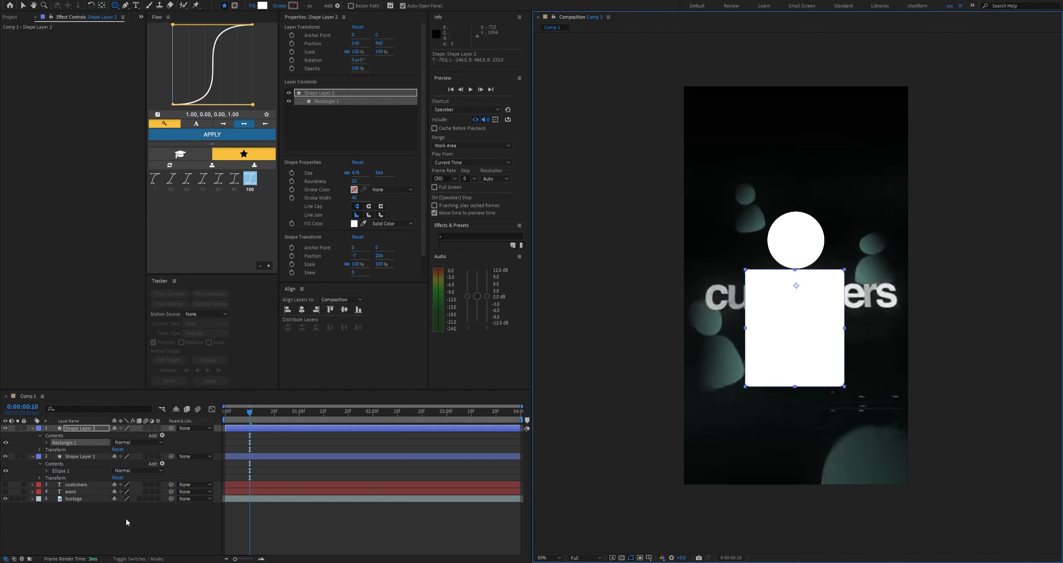
# Centre the rectangle layer's anchor point on the shape and align the layer horizontally to the composition's centre
pyautogui.click(127, 518)
pyautogui.click(97, 433)
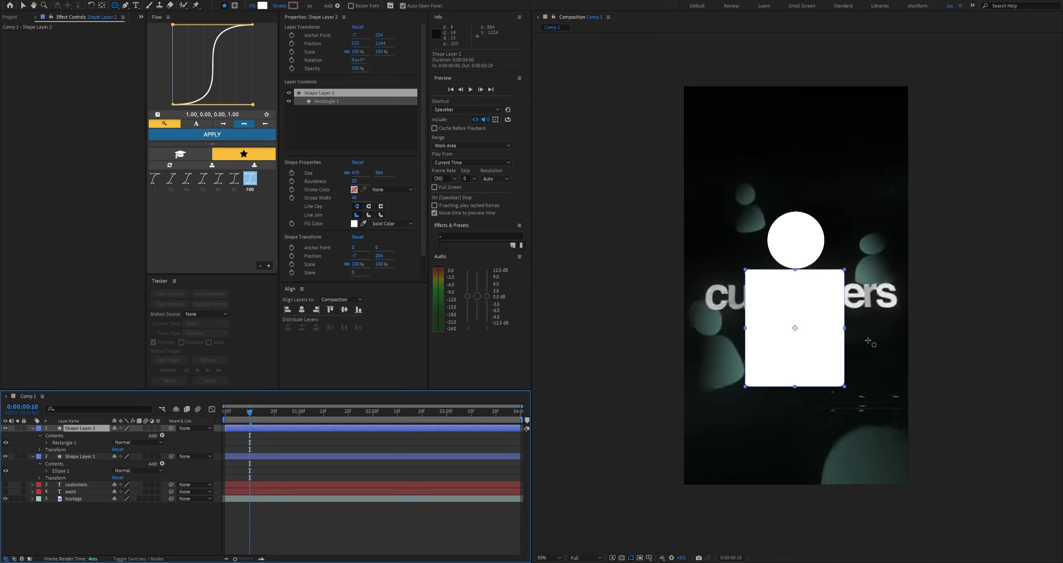
pyautogui.click(302, 312)
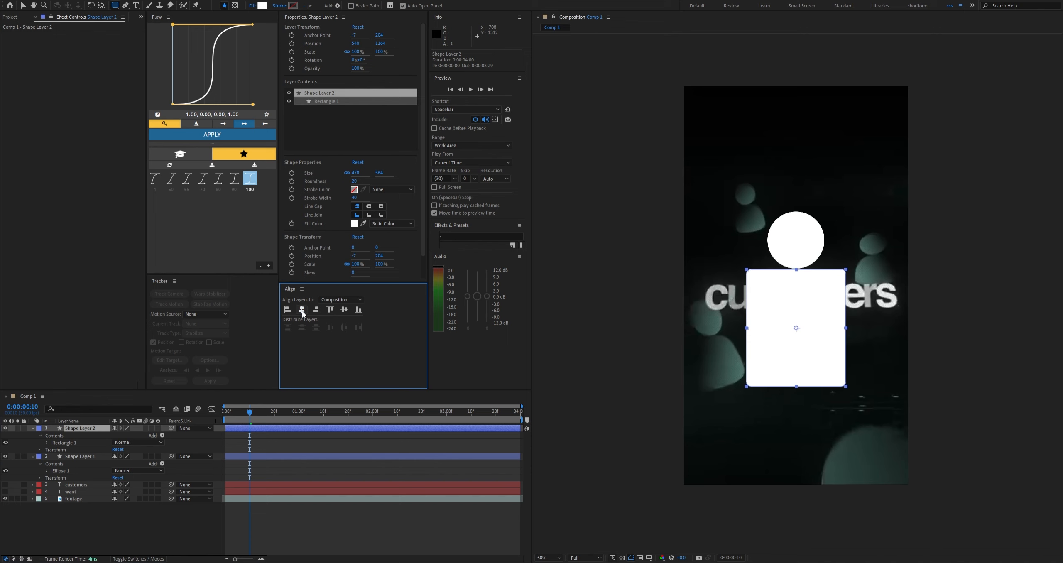
pyautogui.click(80, 443)
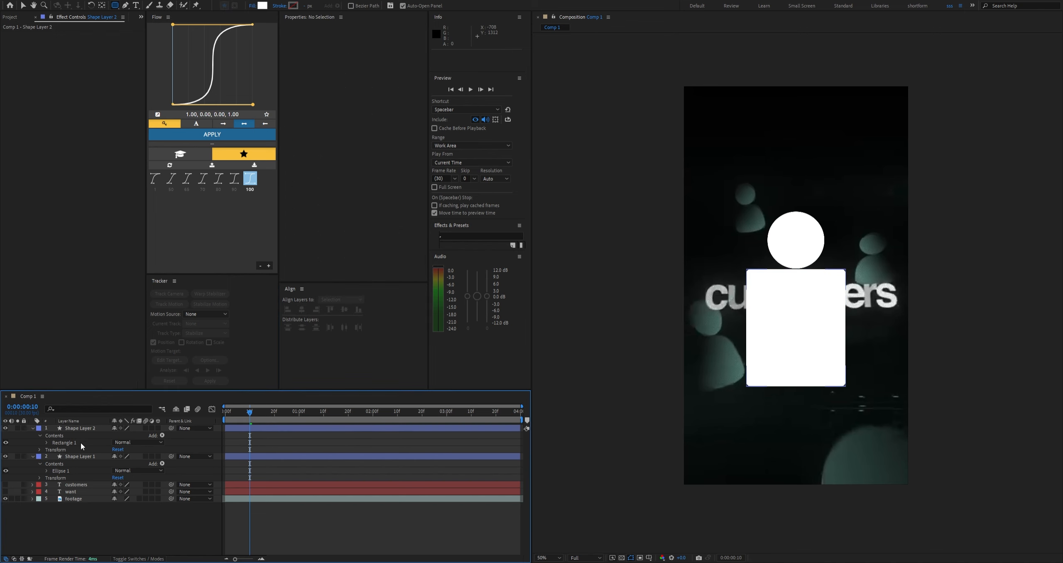
pyautogui.click(83, 429)
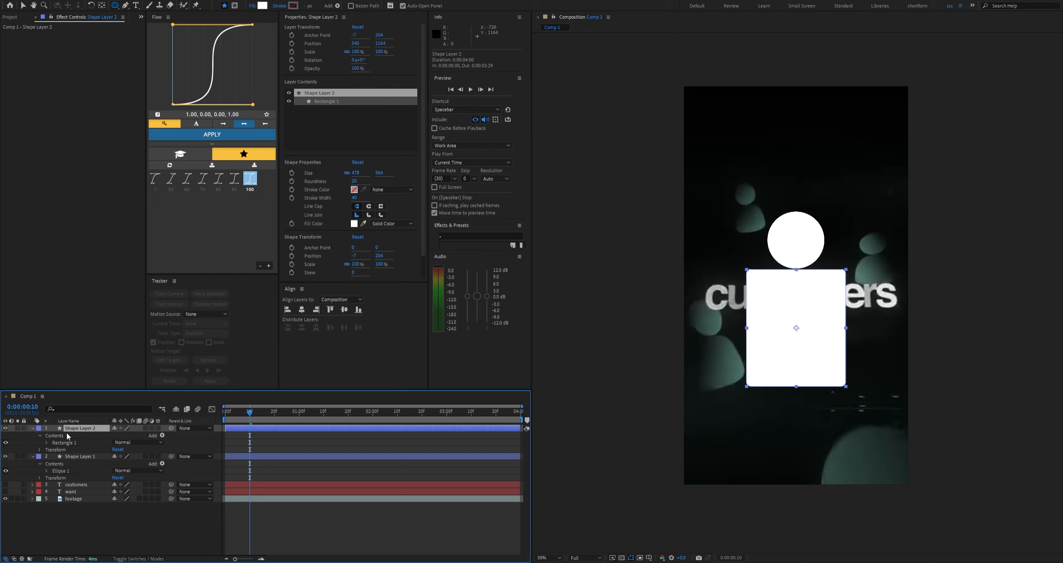
pyautogui.click(46, 444)
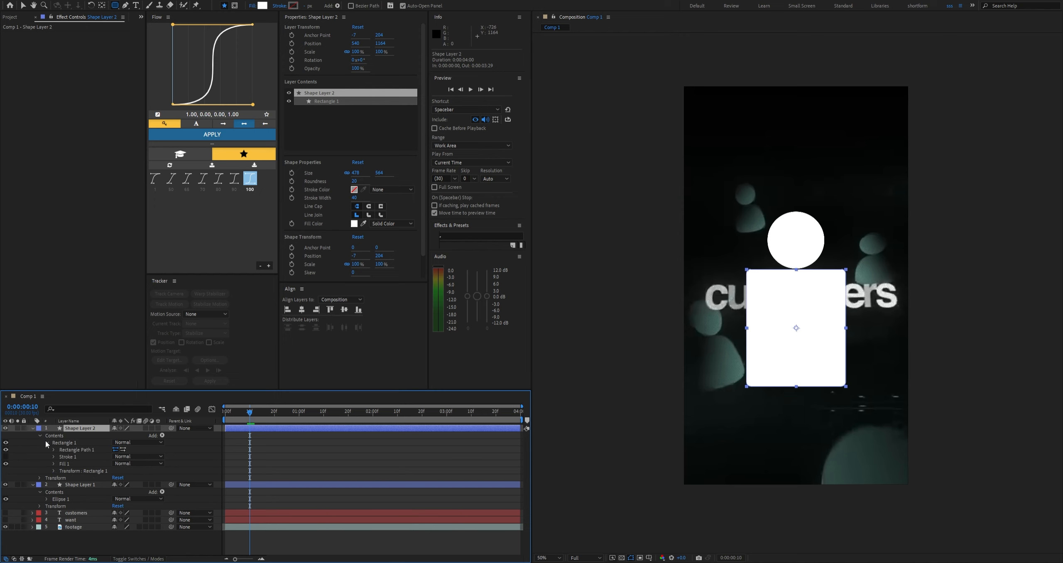
pyautogui.click(245, 542)
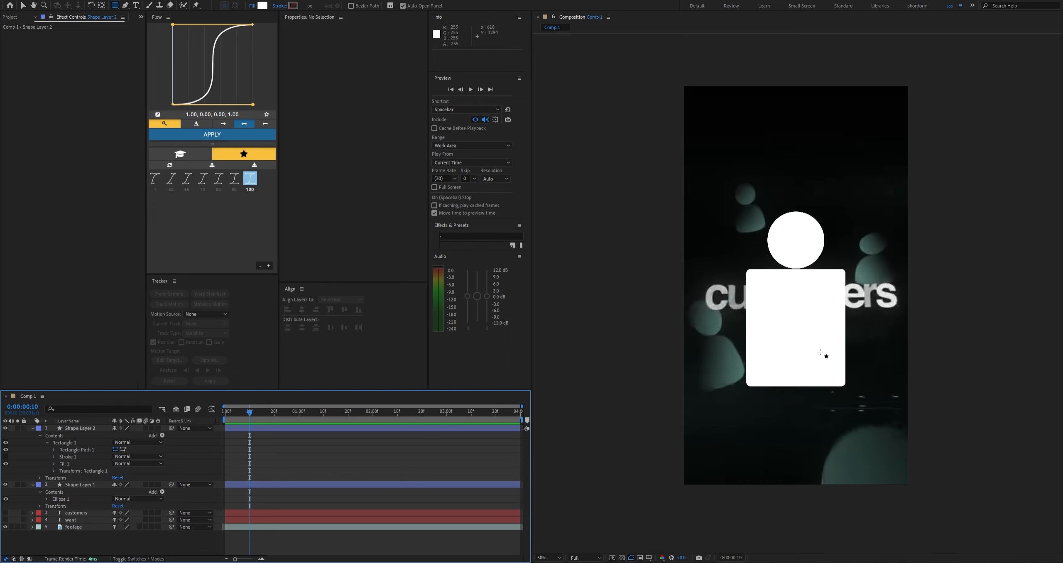
pyautogui.press('g')
pyautogui.click(375, 428)
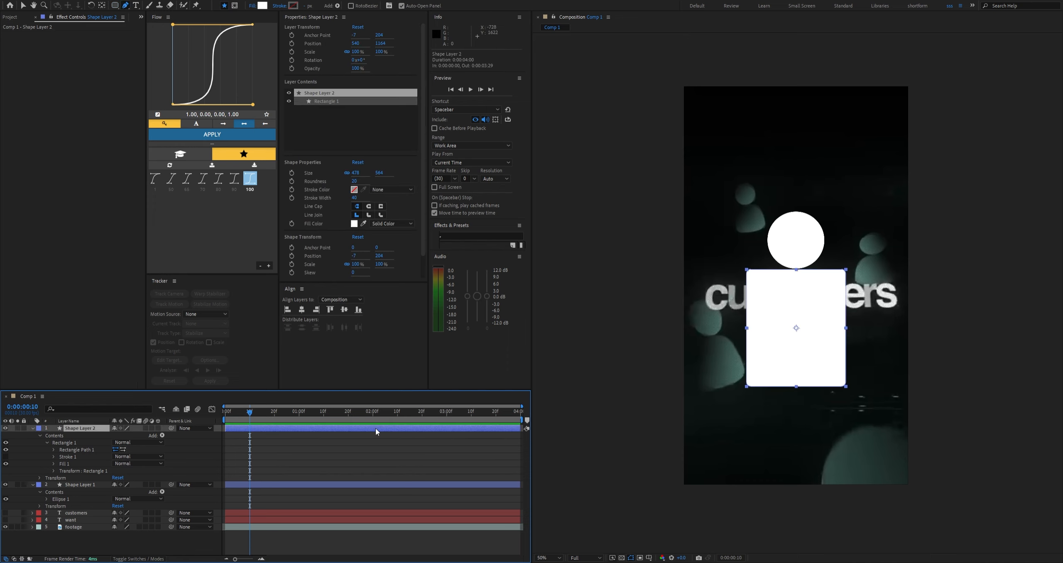
pyautogui.scroll(2, 805, 286)
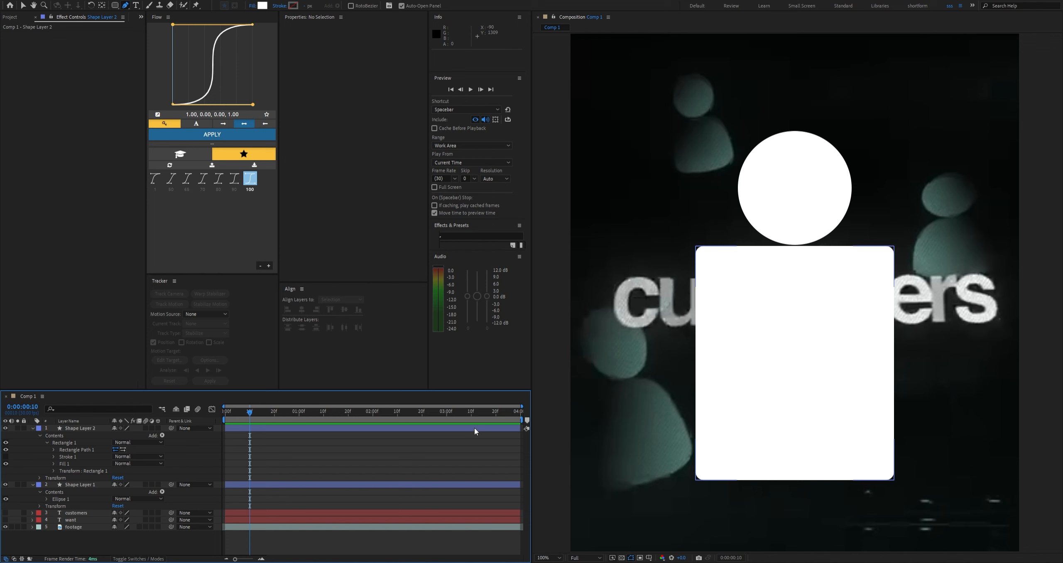
pyautogui.press('v')
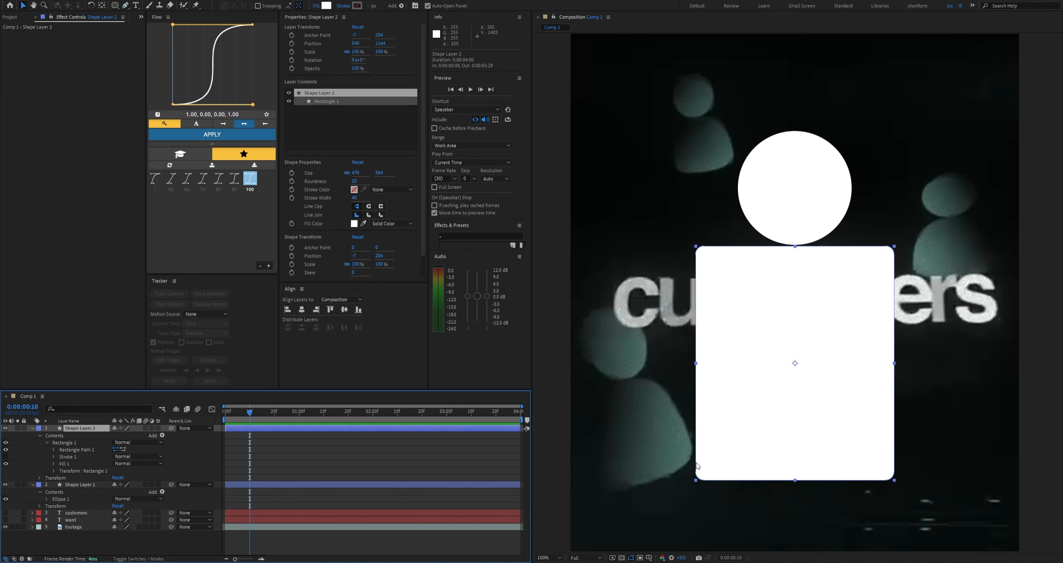
pyautogui.doubleClick(458, 428)
pyautogui.click(452, 434)
pyautogui.click(79, 445)
pyautogui.click(178, 444)
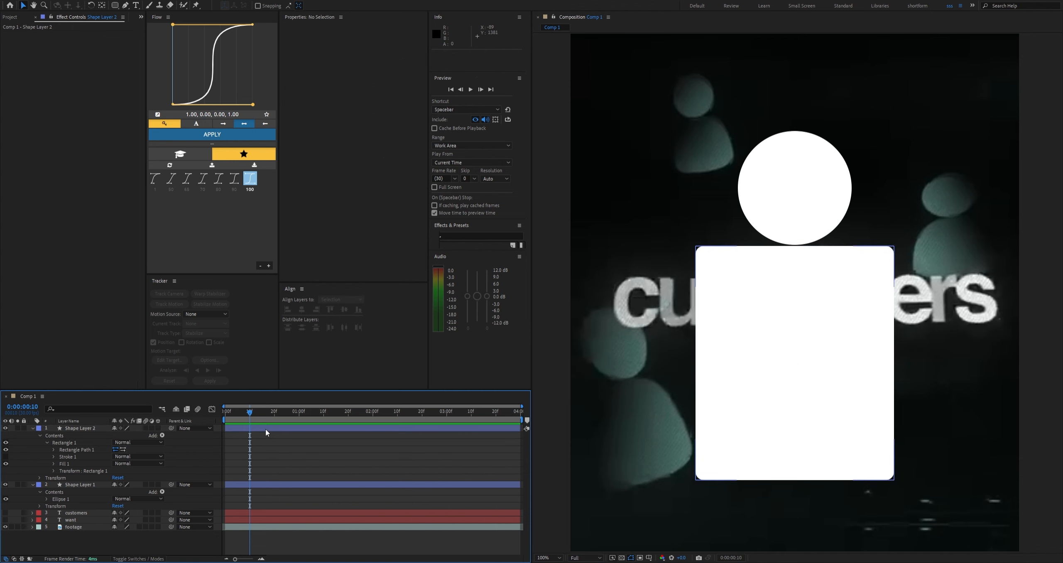
pyautogui.click(265, 429)
pyautogui.press('g')
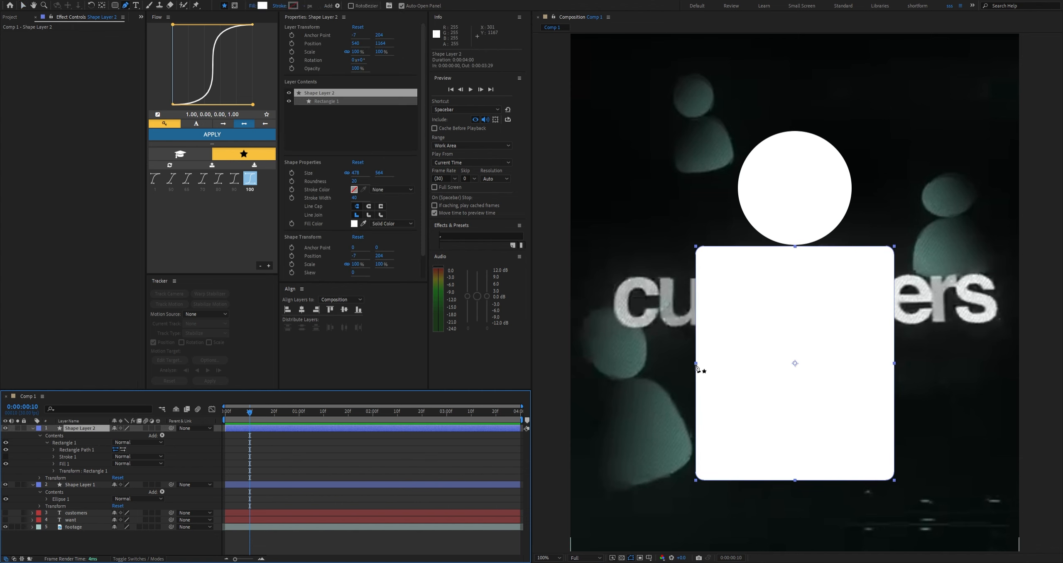
pyautogui.click(387, 447)
pyautogui.click(292, 429)
pyautogui.click(197, 463)
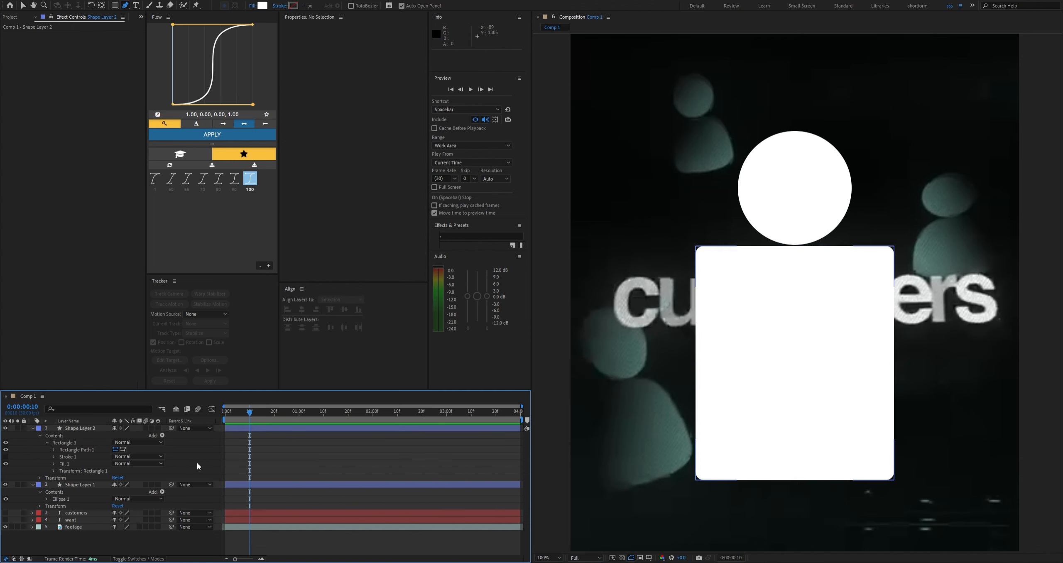
# Collapse the properties of both shape layers and rename the circle layer to "head"
pyautogui.click(79, 450)
pyautogui.click(46, 452)
pyautogui.click(33, 428)
pyautogui.click(33, 435)
pyautogui.click(89, 435)
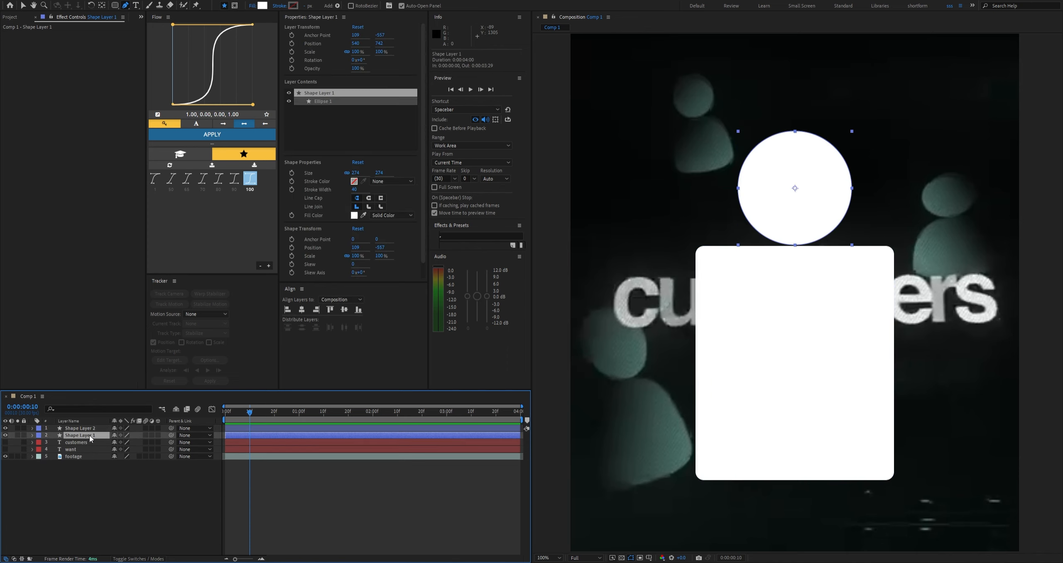
pyautogui.press('Return')
pyautogui.write('head')
pyautogui.click(102, 496)
# Rename the rectangle's shape layer to "body"
pyautogui.click(103, 428)
pyautogui.press('Return')
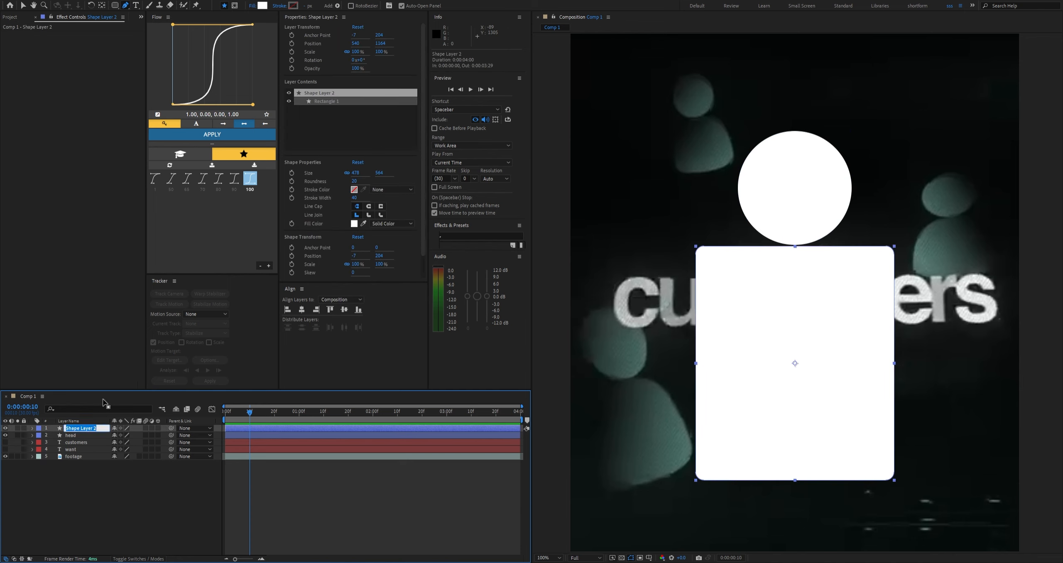
pyautogui.write('body')
pyautogui.click(71, 498)
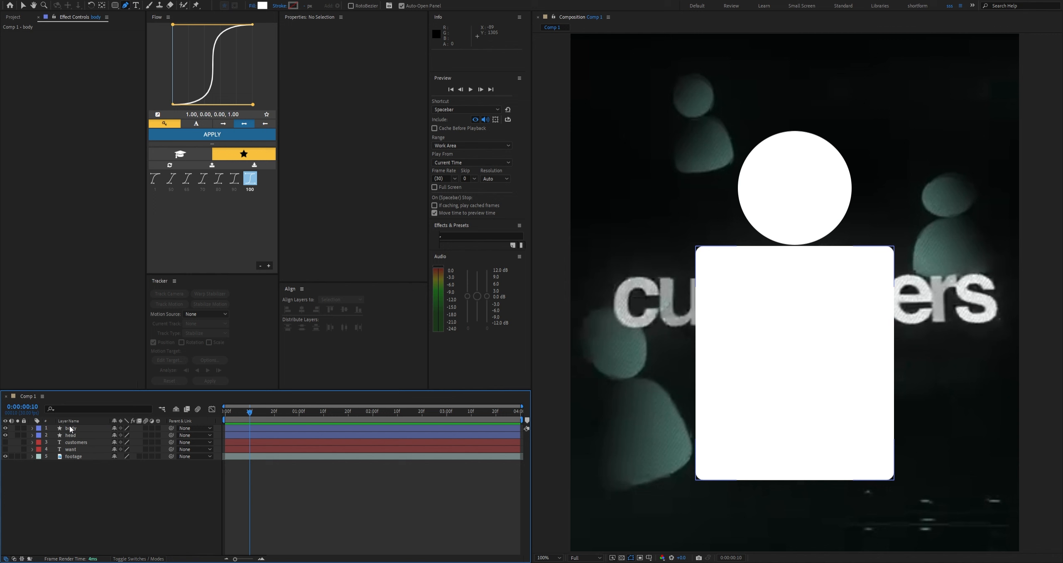
# Convert the body layer's Rectangle Path 1 to an editable Bezier path
pyautogui.click(30, 429)
pyautogui.click(32, 429)
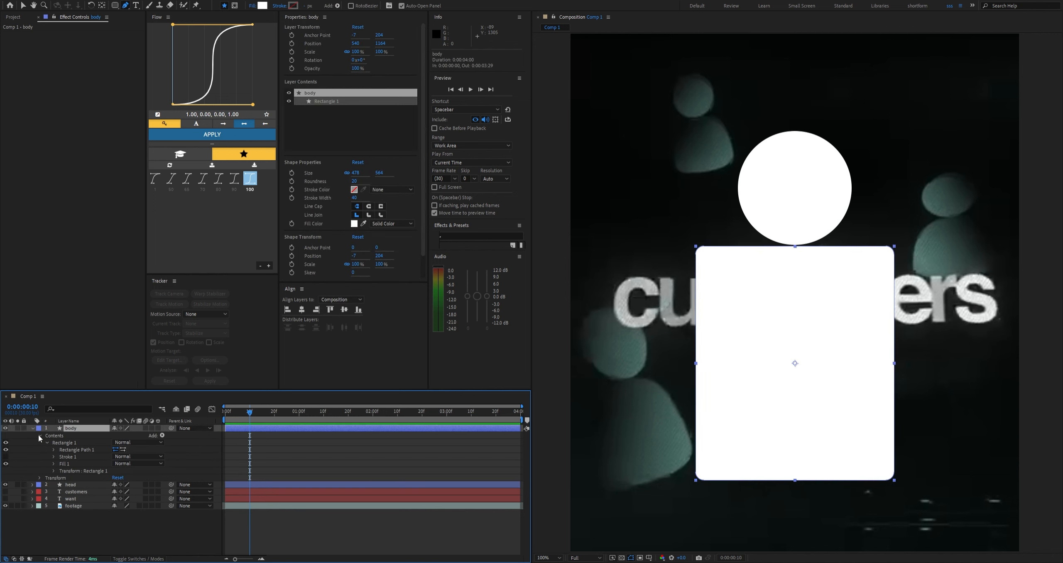
pyautogui.click(46, 443)
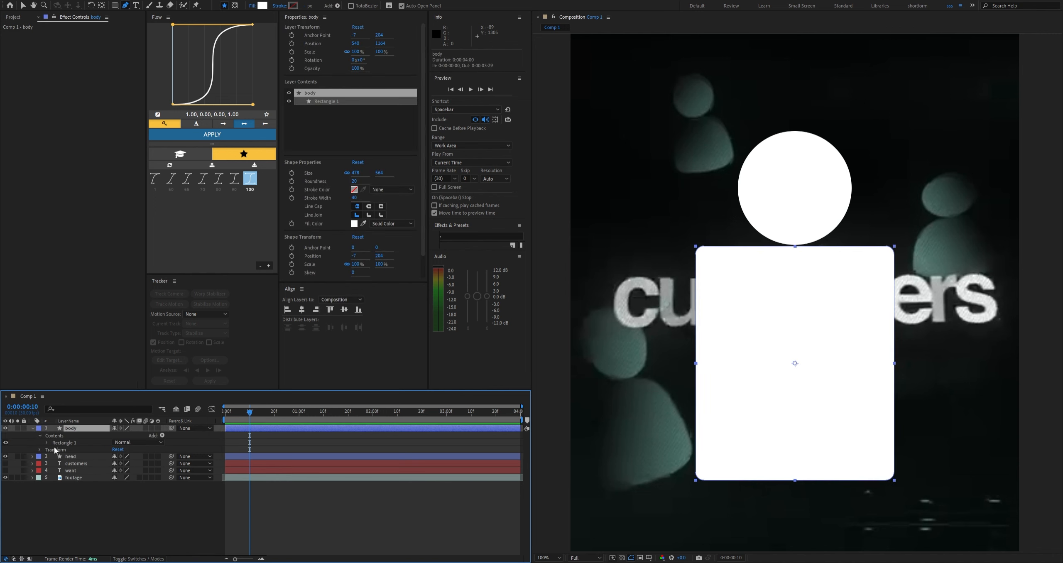
pyautogui.click(46, 442)
pyautogui.click(50, 447)
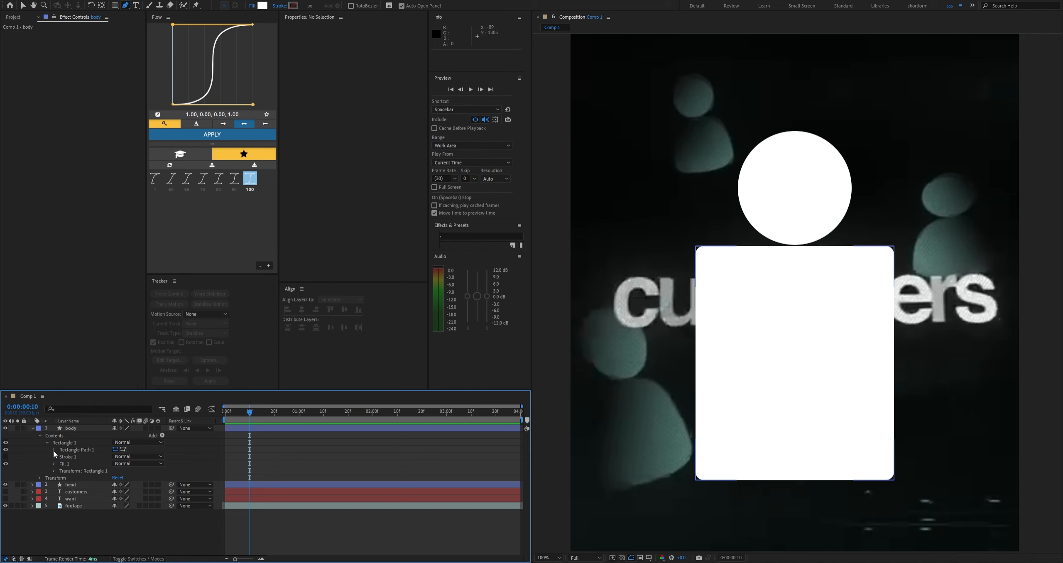
pyautogui.click(54, 450)
pyautogui.click(81, 451)
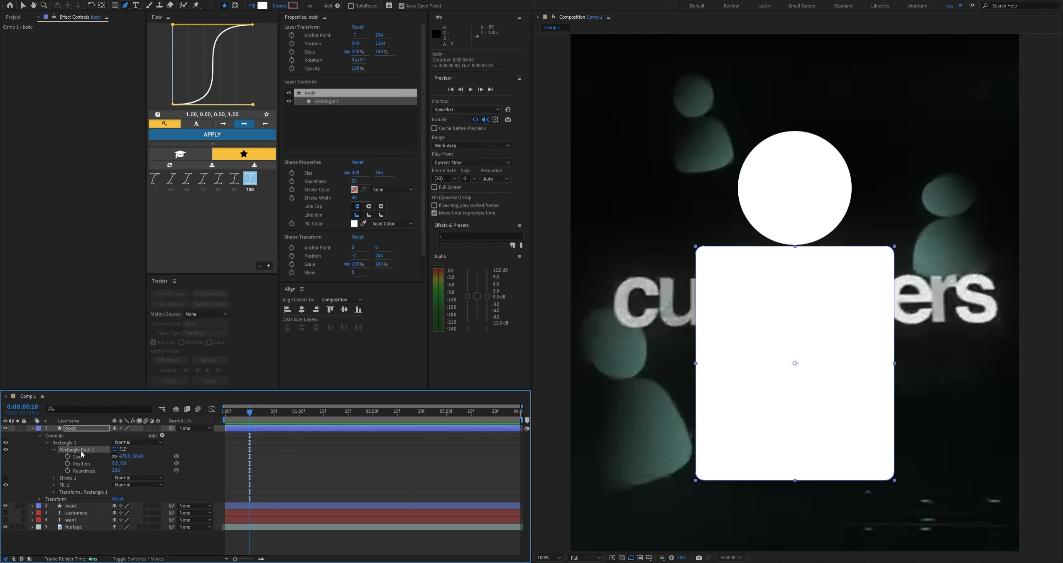
pyautogui.rightClick(84, 451)
pyautogui.click(119, 478)
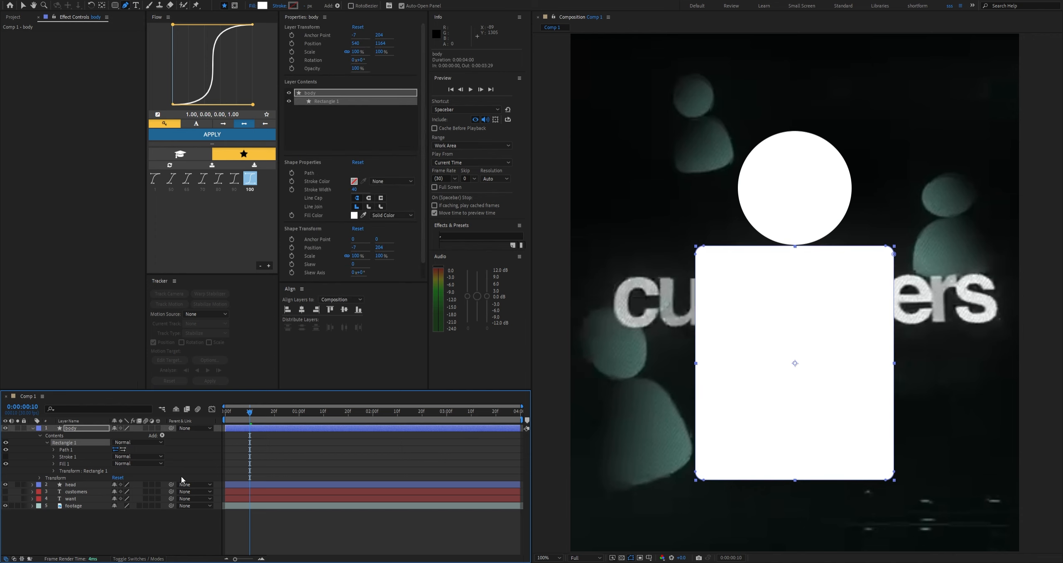
pyautogui.click(45, 453)
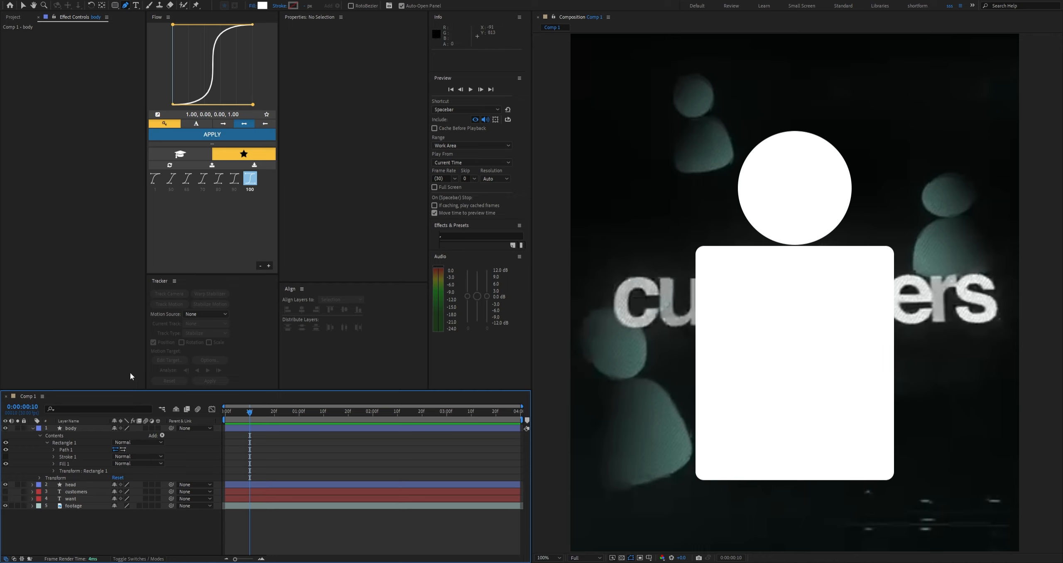
# Try pulling several corner vertices of the body path inward with the Pen tool, and undo all these path edits
pyautogui.click(75, 441)
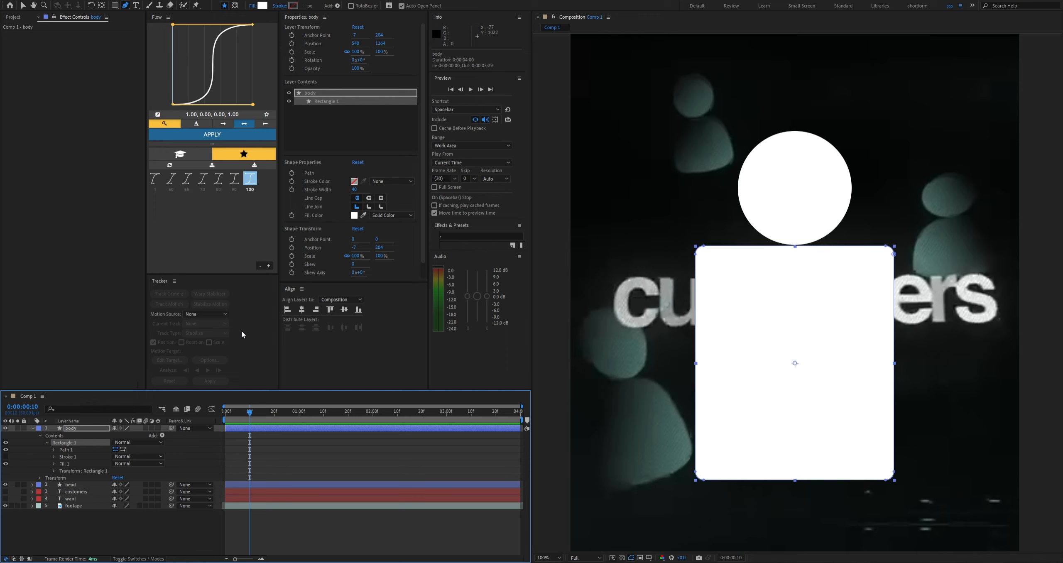
pyautogui.click(704, 248)
pyautogui.moveTo(704, 248); pyautogui.dragTo(773, 352)
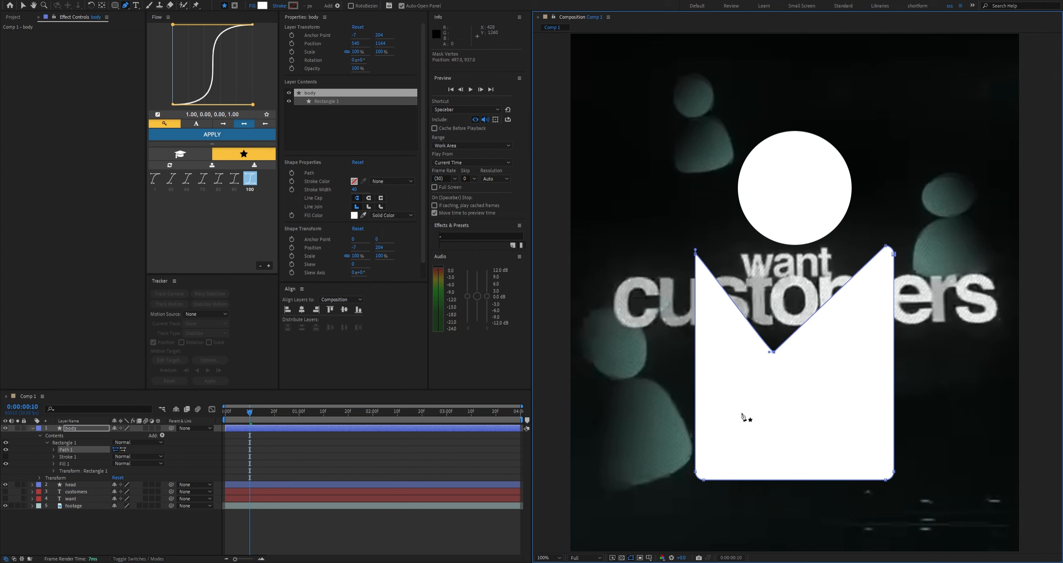
pyautogui.moveTo(698, 473); pyautogui.dragTo(802, 386)
pyautogui.moveTo(891, 472); pyautogui.dragTo(861, 274)
pyautogui.moveTo(885, 482); pyautogui.dragTo(853, 370)
pyautogui.hotkey('ctrl', 'z')
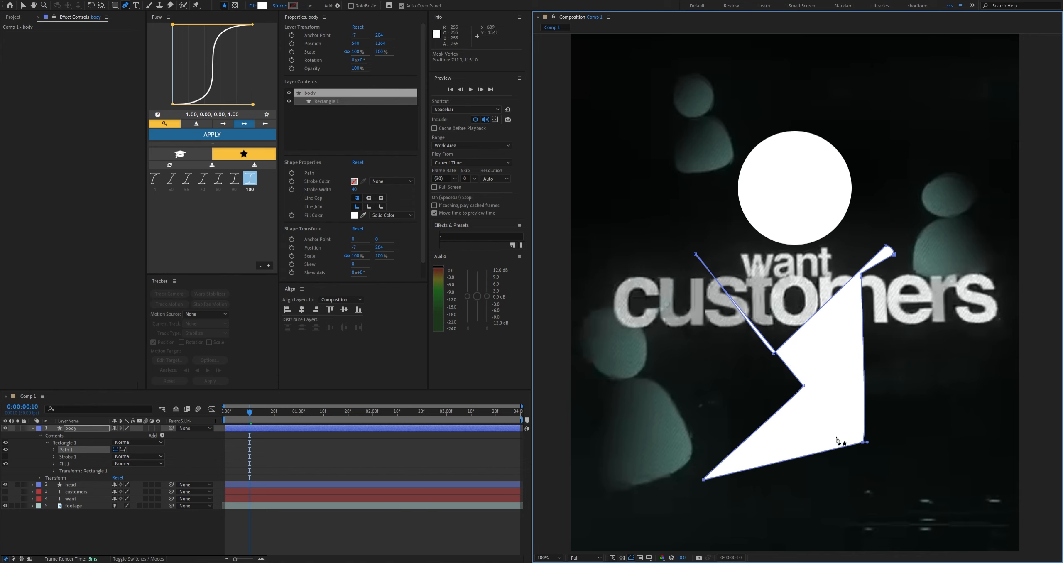
pyautogui.hotkey('ctrl', 'z')
pyautogui.hotkey('ctrl', 'z')
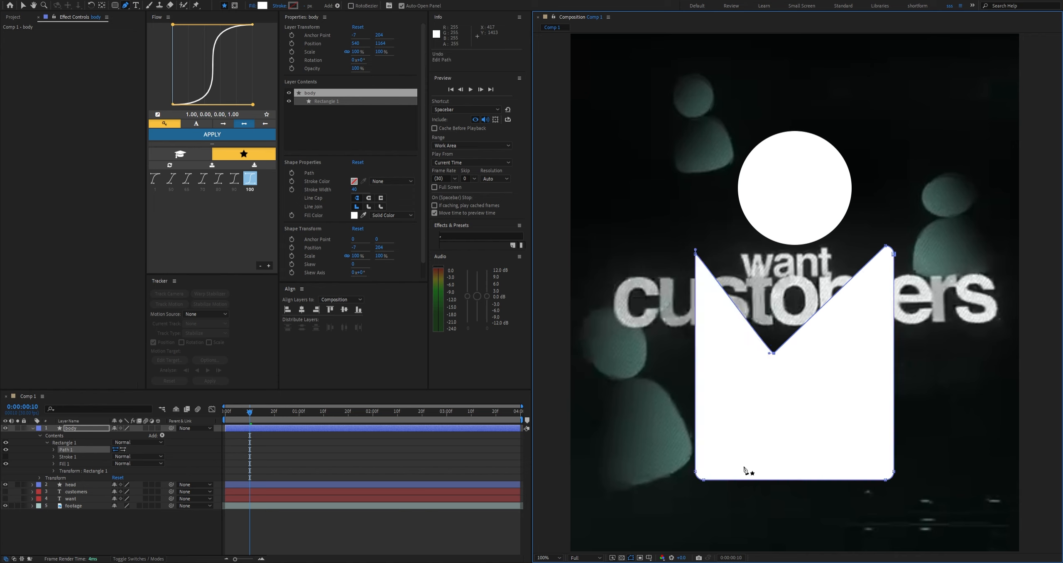
pyautogui.hotkey('ctrl', 'z')
pyautogui.click(117, 514)
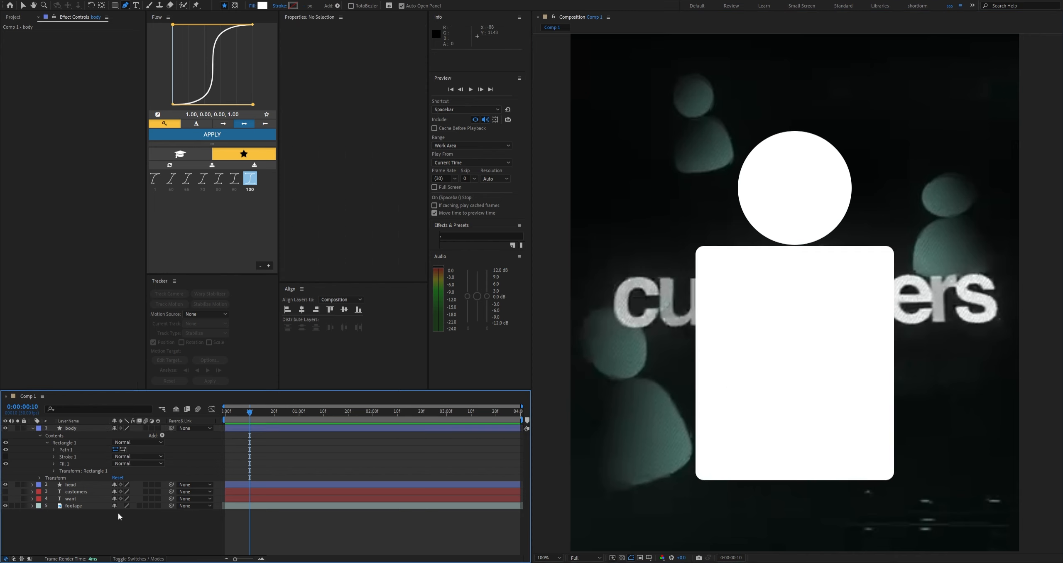
# Move the body path's two upper-edge vertices inward with the Pen tool so they sit close together beneath the head
pyautogui.click(92, 427)
pyautogui.scroll(1, 744, 231)
pyautogui.scroll(-1, 729, 238)
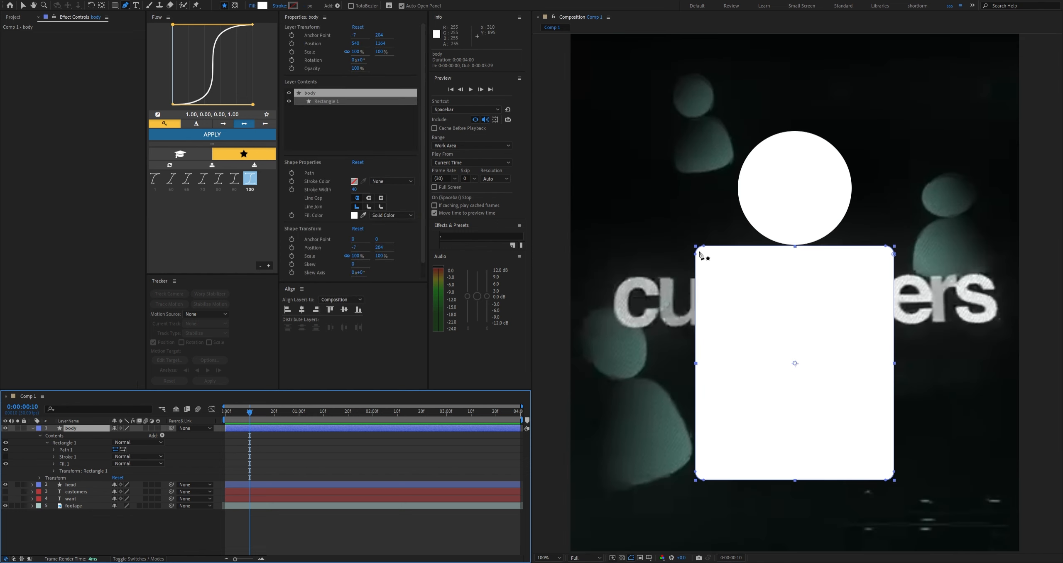
pyautogui.press('g')
pyautogui.moveTo(701, 247); pyautogui.dragTo(767, 250)
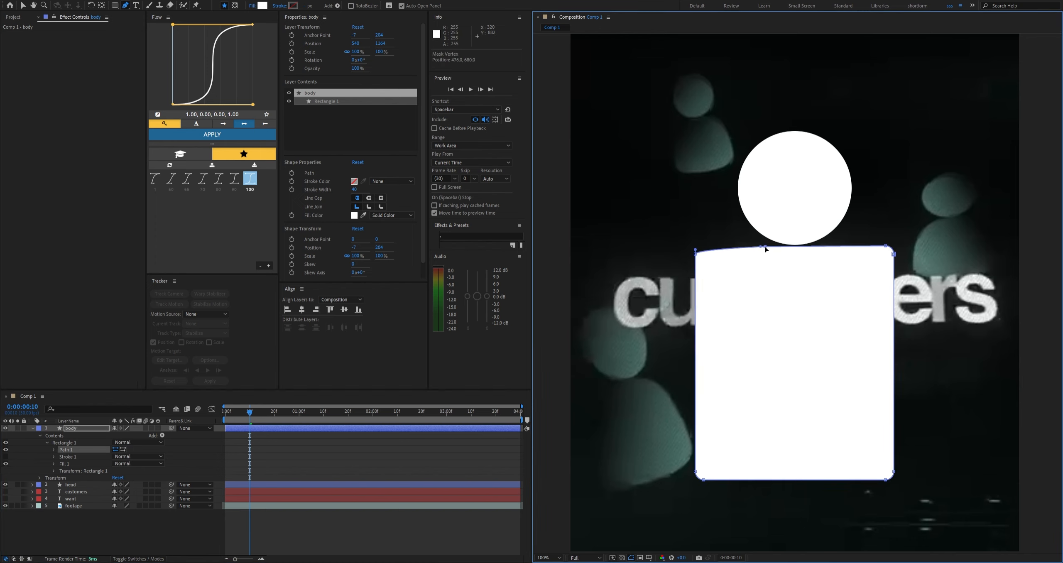
pyautogui.moveTo(885, 247); pyautogui.dragTo(822, 250)
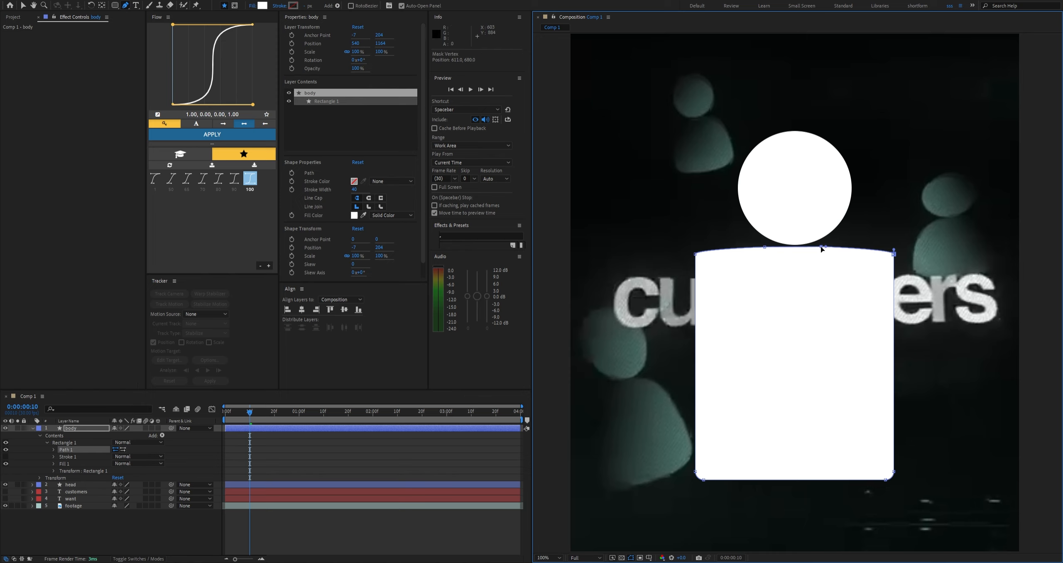
# Lower the body path's two upper side vertices to just below mid-height and slightly inward to form sloping shoulders
pyautogui.moveTo(696, 258); pyautogui.dragTo(707, 377)
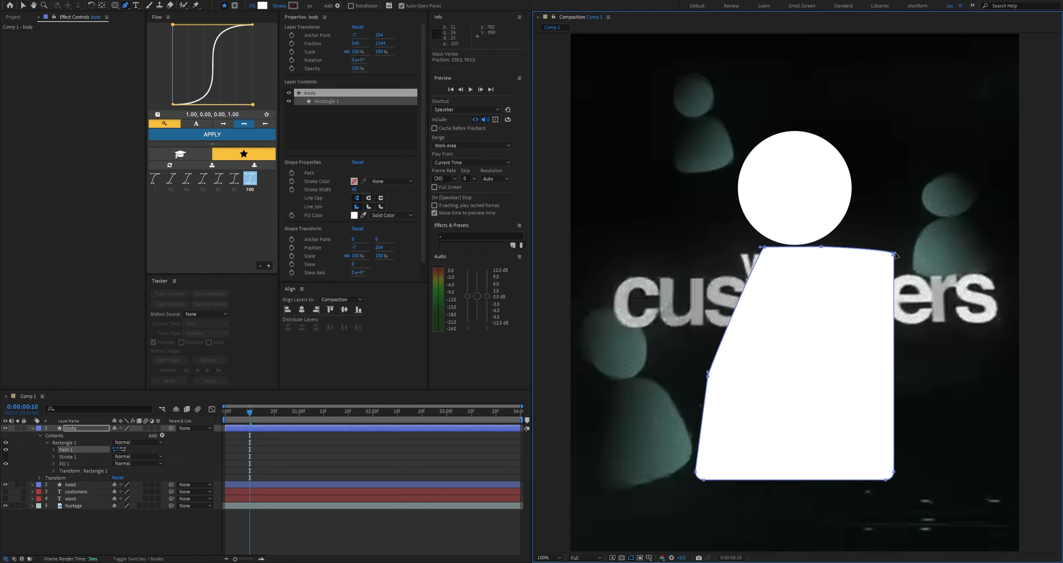
pyautogui.moveTo(894, 254); pyautogui.dragTo(880, 385)
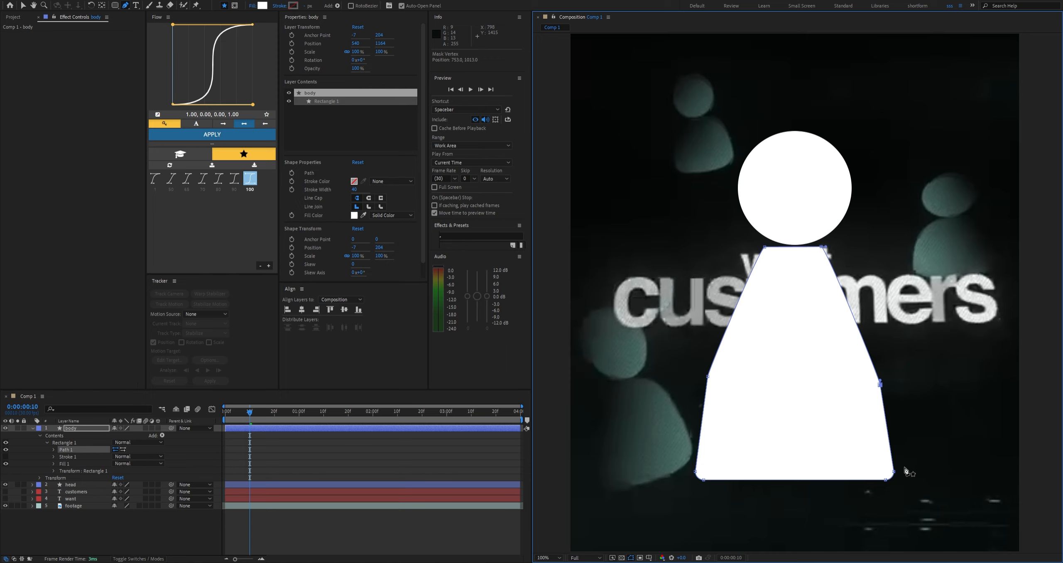
pyautogui.click(696, 473)
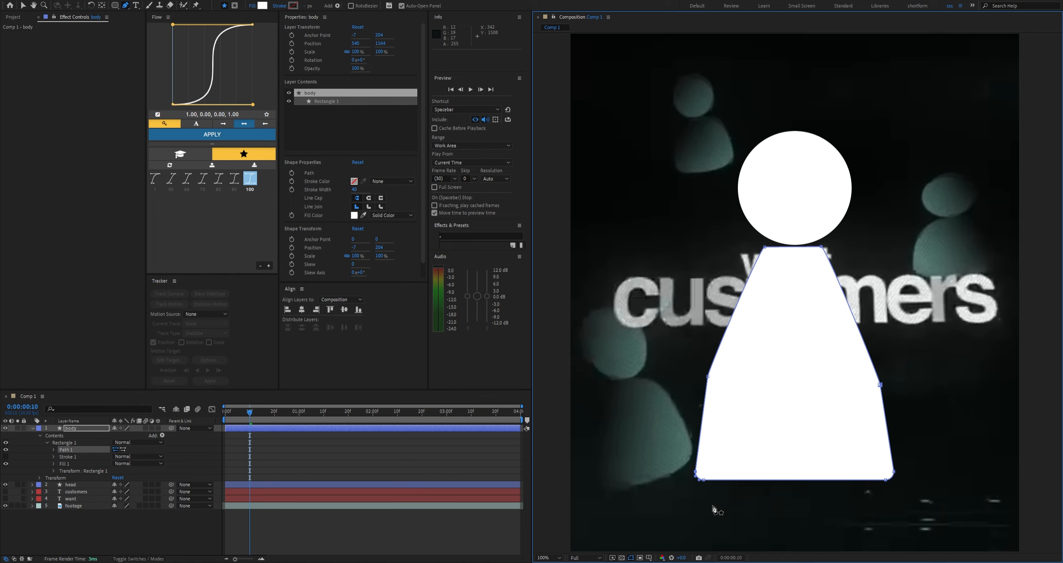
# Delete the surplus vertices at the body path's lower corners, leaving a single vertex along the base
pyautogui.press('Delete')
pyautogui.click(894, 472)
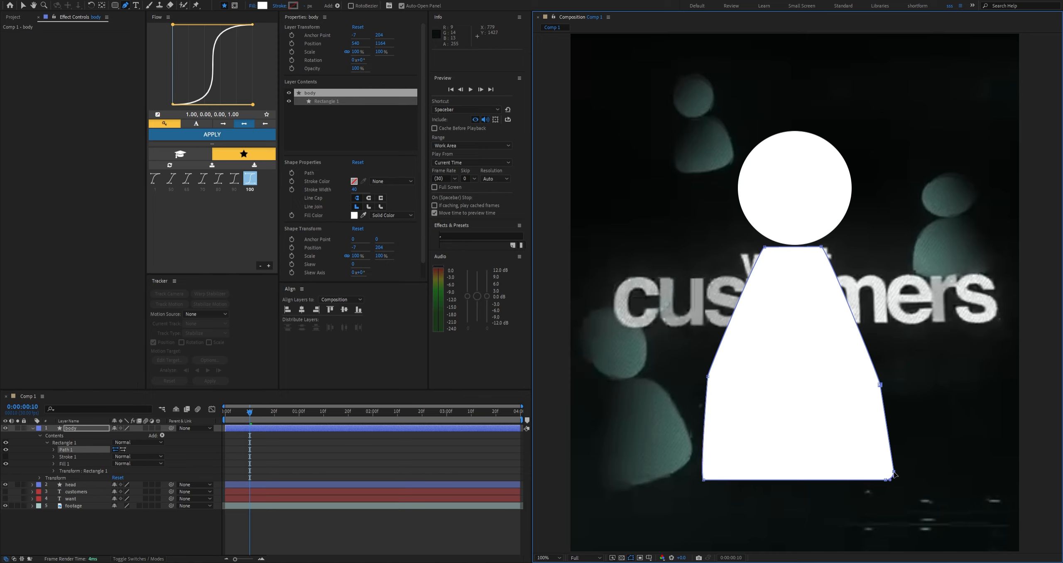
pyautogui.press('Delete')
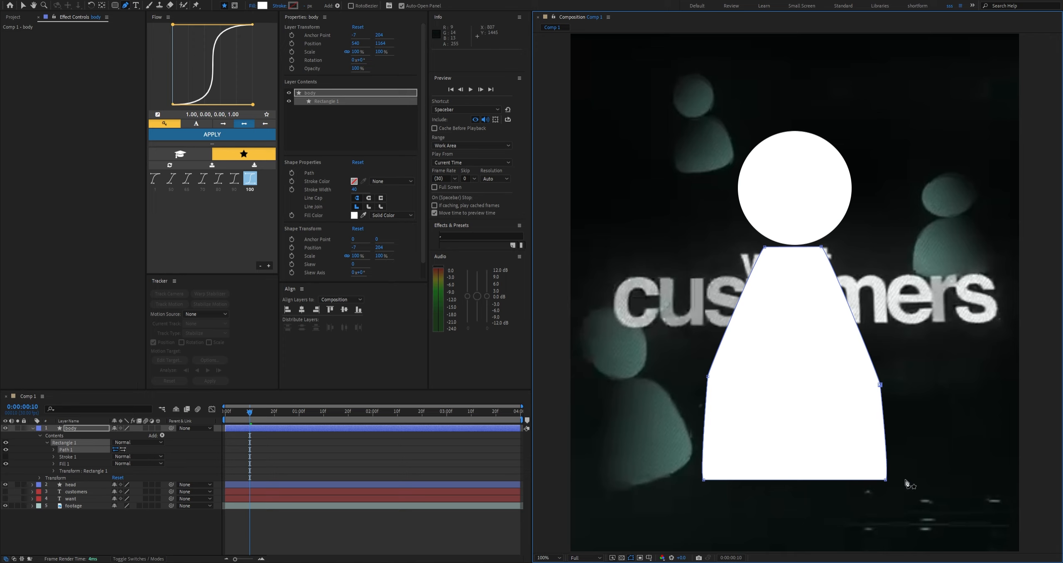
pyautogui.click(703, 480)
pyautogui.press('Delete')
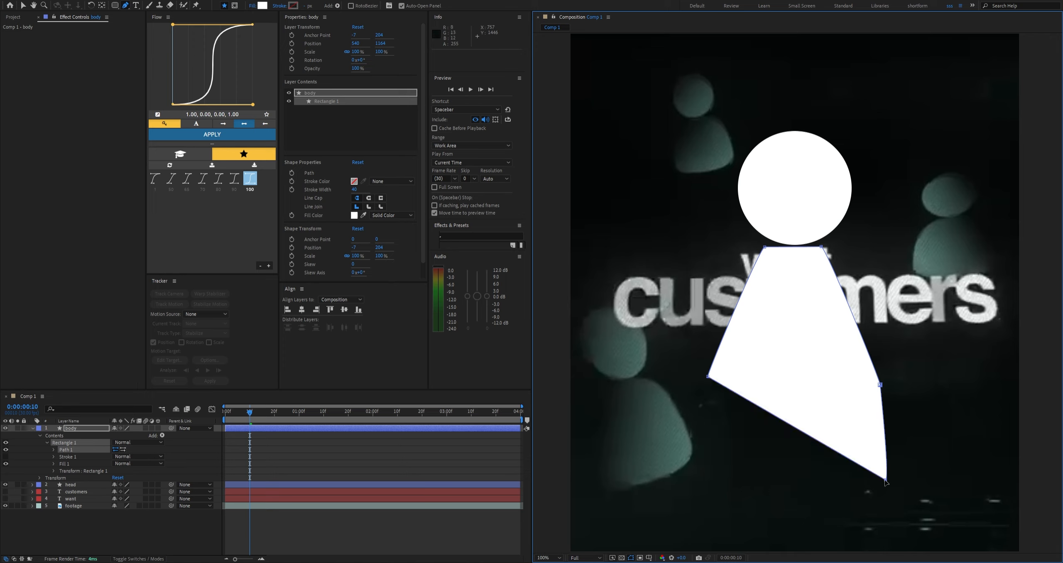
# Move the body path's remaining base vertex up to the horizontal centre, slightly below the two side vertices, forming a shallow downward point
pyautogui.moveTo(885, 481); pyautogui.dragTo(792, 402)
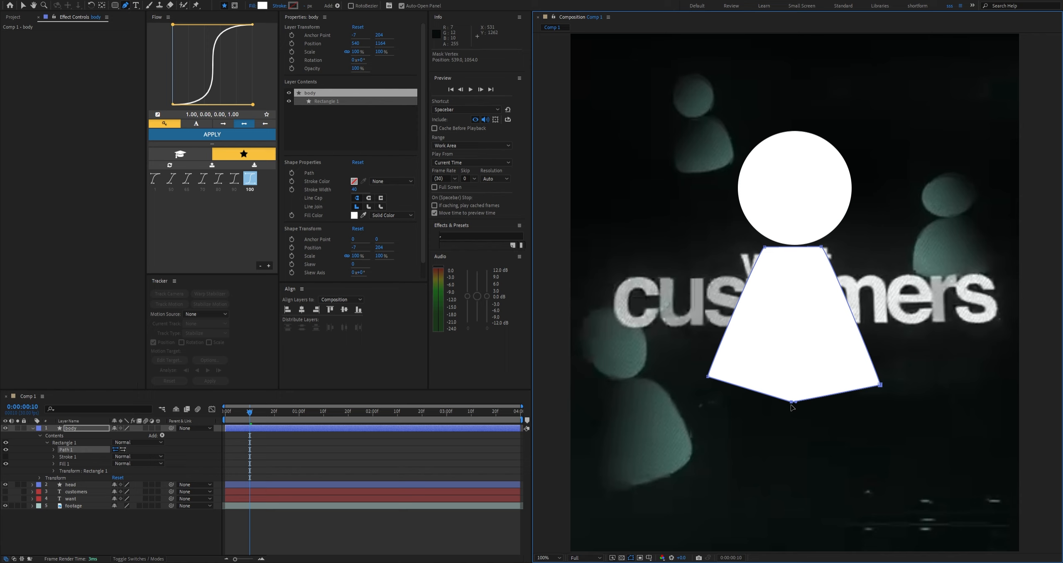
pyautogui.moveTo(792, 406); pyautogui.dragTo(795, 414)
pyautogui.scroll(-2, 914, 359)
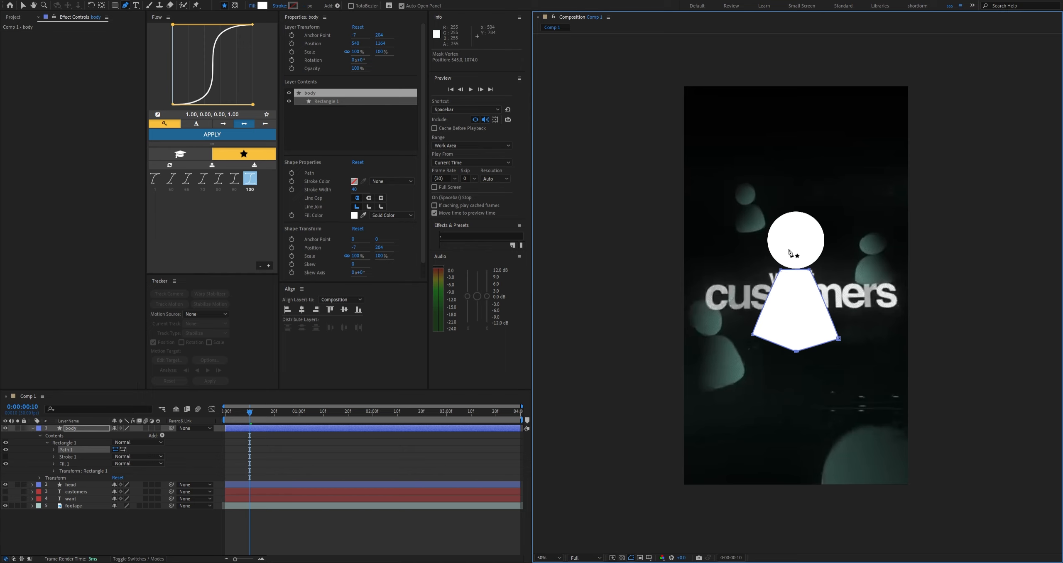
pyautogui.scroll(1, 789, 251)
pyautogui.scroll(-1, 789, 252)
pyautogui.scroll(1, 789, 251)
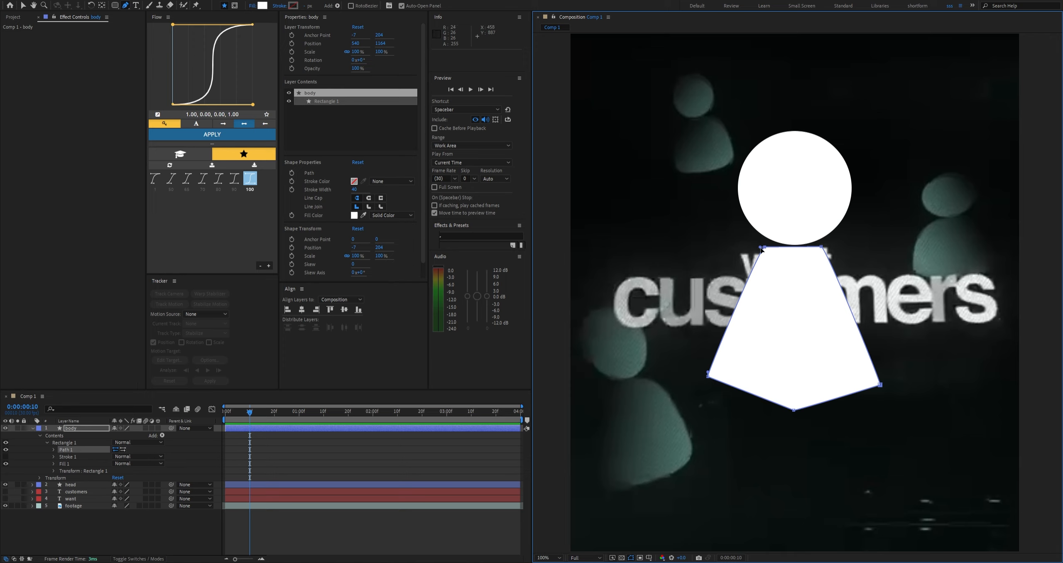
# Pull outward Bezier handles from the body path's two upper vertices to curve both sloping shoulders
pyautogui.moveTo(761, 251); pyautogui.dragTo(714, 271)
pyautogui.moveTo(795, 250); pyautogui.dragTo(705, 262)
pyautogui.click(821, 248)
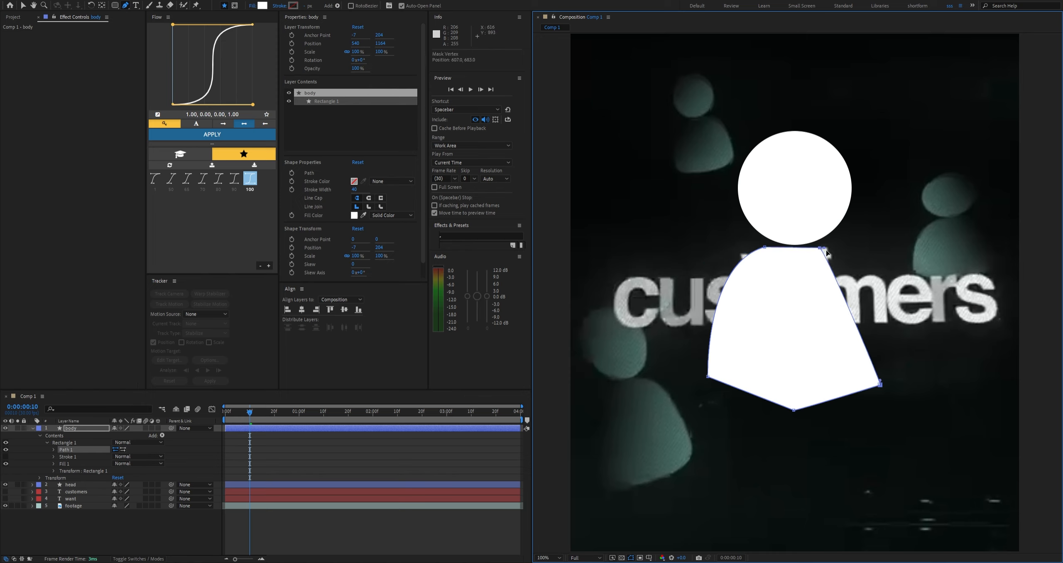
pyautogui.moveTo(820, 249); pyautogui.dragTo(873, 245)
pyautogui.press('v')
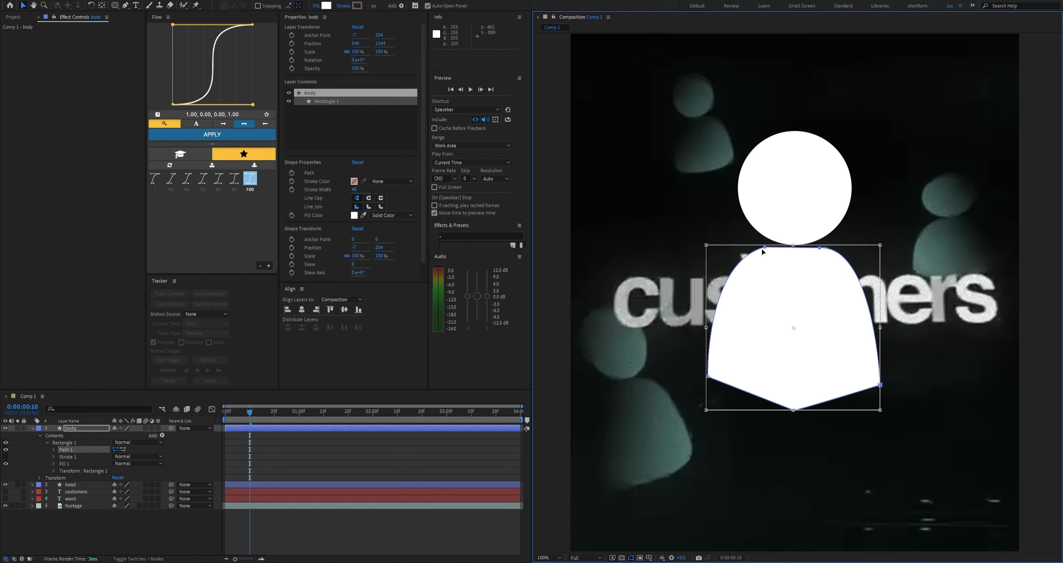
# Angle the outer handles of the body path's two upper vertices downward to soften the shoulder curves
pyautogui.click(283, 429)
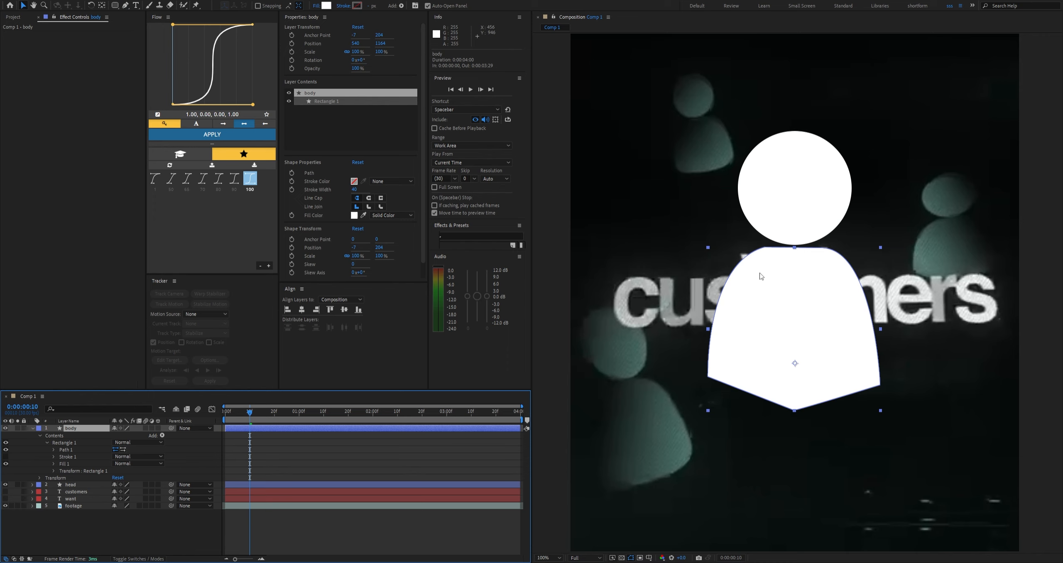
pyautogui.press('g')
pyautogui.click(765, 248)
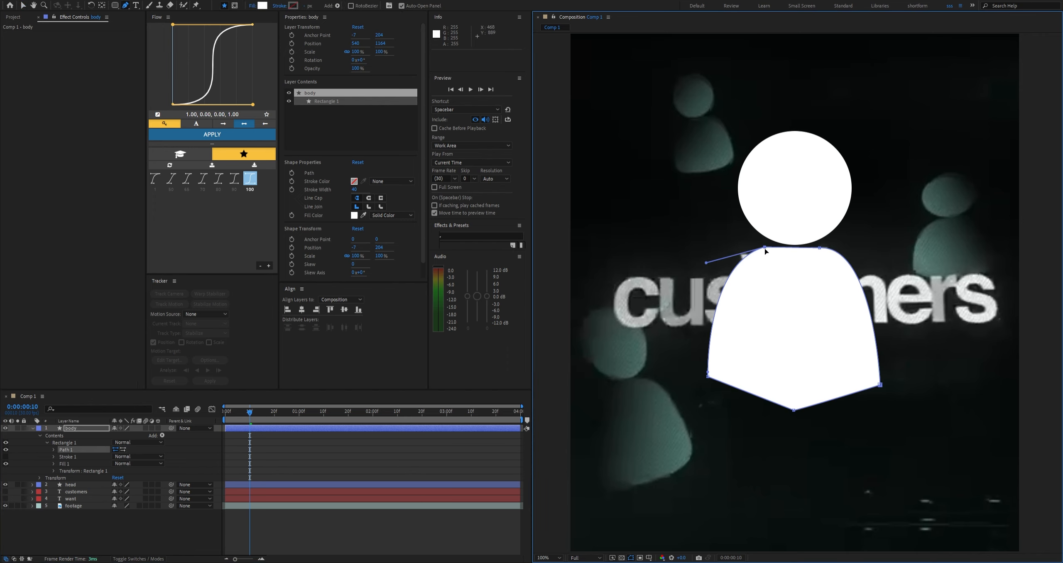
pyautogui.moveTo(707, 267)
pyautogui.mouseDown()
pyautogui.moveTo(712, 244)
pyautogui.moveTo(711, 267)
pyautogui.mouseUp()
pyautogui.click(820, 249)
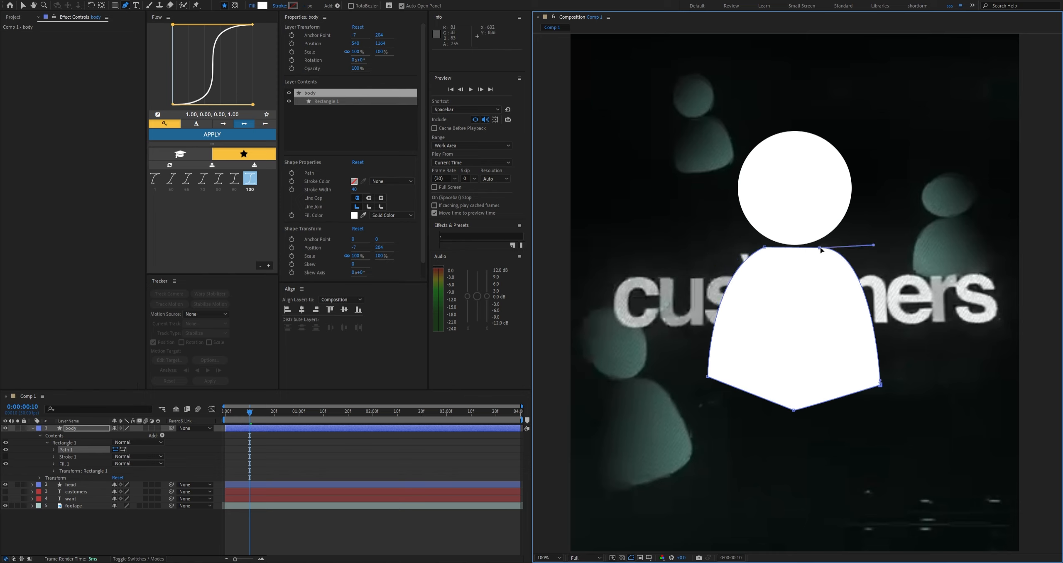
pyautogui.moveTo(874, 246); pyautogui.dragTo(877, 265)
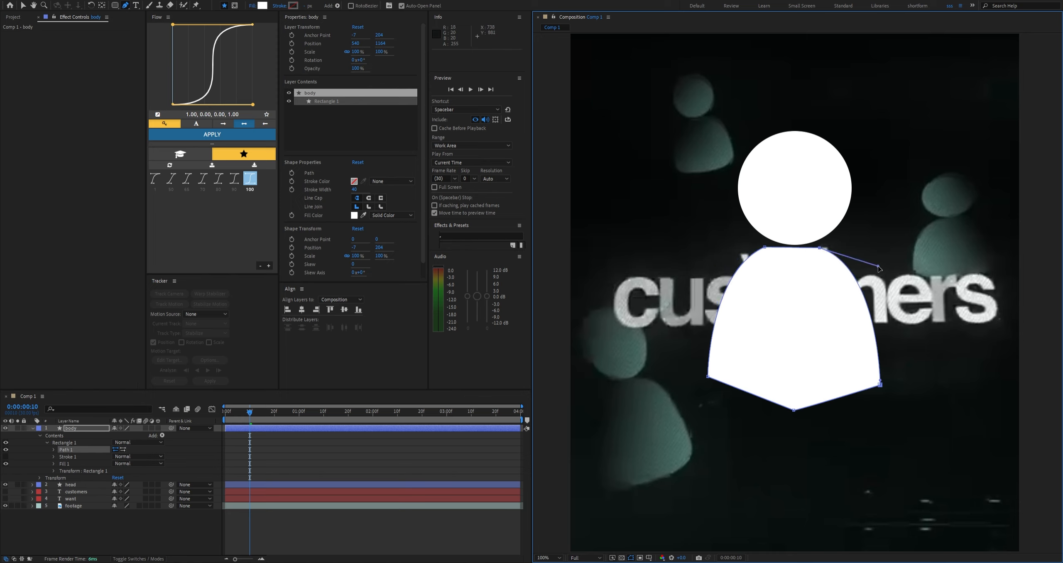
# Convert the body path's left side vertex to a smooth point and lengthen its handles to round that corner
pyautogui.click(708, 378)
pyautogui.scroll(1, 708, 386)
pyautogui.scroll(-1, 641, 441)
pyautogui.scroll(1, 714, 382)
pyautogui.press('g')
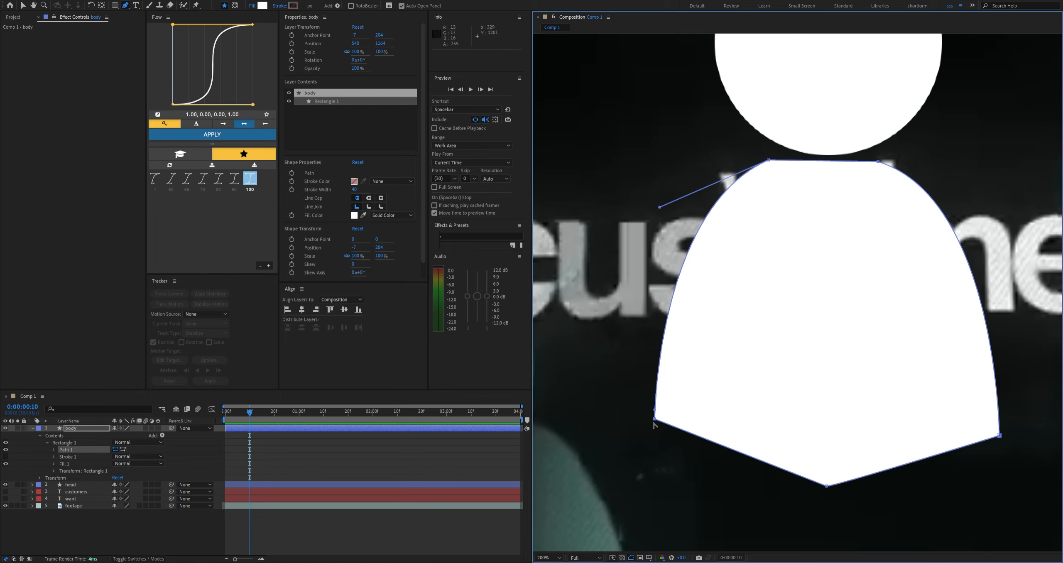
pyautogui.moveTo(655, 420)
pyautogui.mouseDown()
pyautogui.moveTo(655, 431)
pyautogui.moveTo(650, 409)
pyautogui.mouseUp()
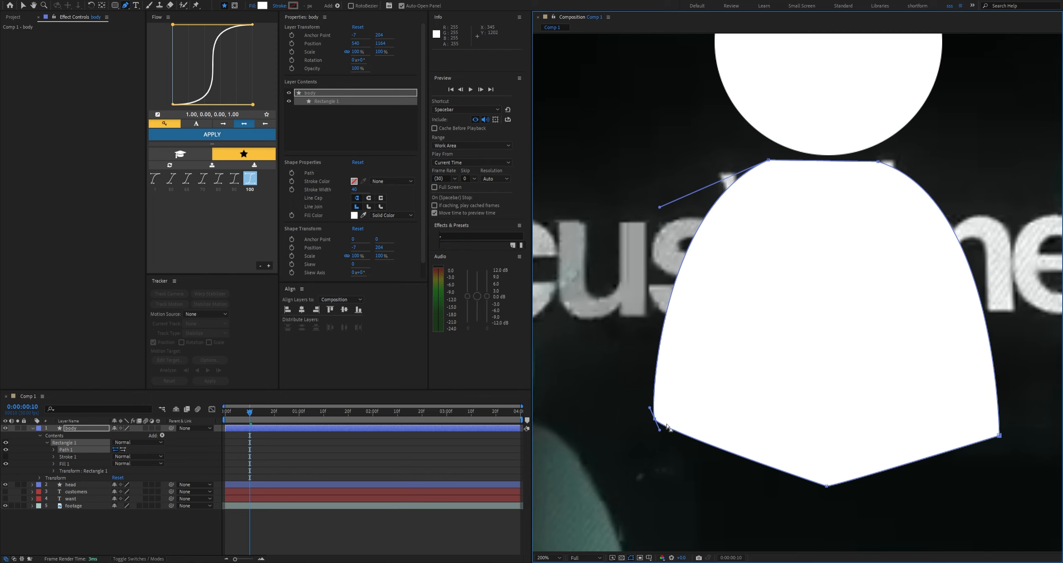
pyautogui.moveTo(660, 432); pyautogui.dragTo(632, 392)
pyautogui.moveTo(673, 449)
pyautogui.mouseDown()
pyautogui.moveTo(654, 419)
pyautogui.moveTo(676, 452)
pyautogui.mouseUp()
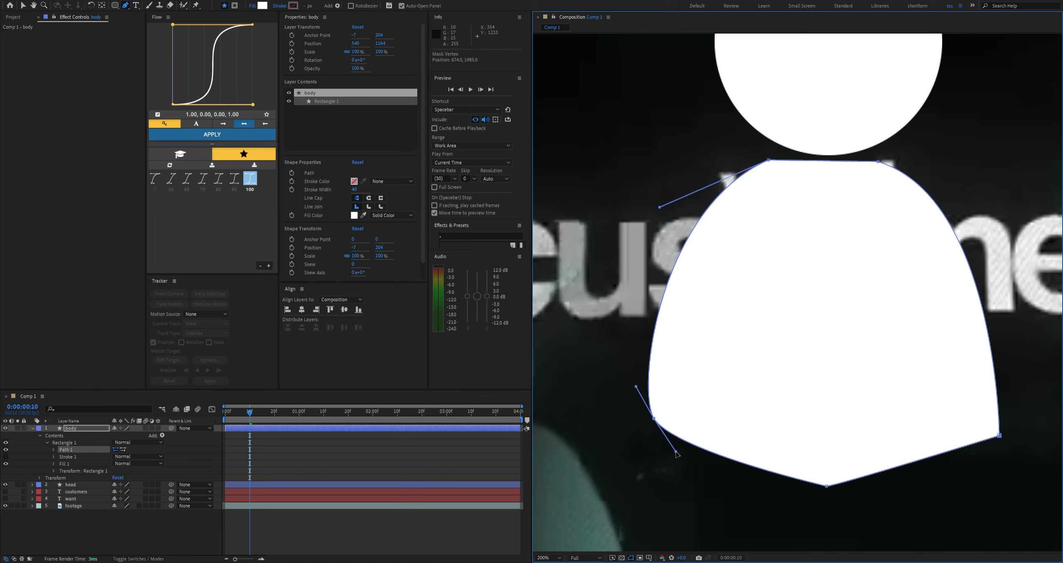
# Extend long, nearly horizontal handles on both sides of the body path's base vertex to make a rounded bottom
pyautogui.click(827, 487)
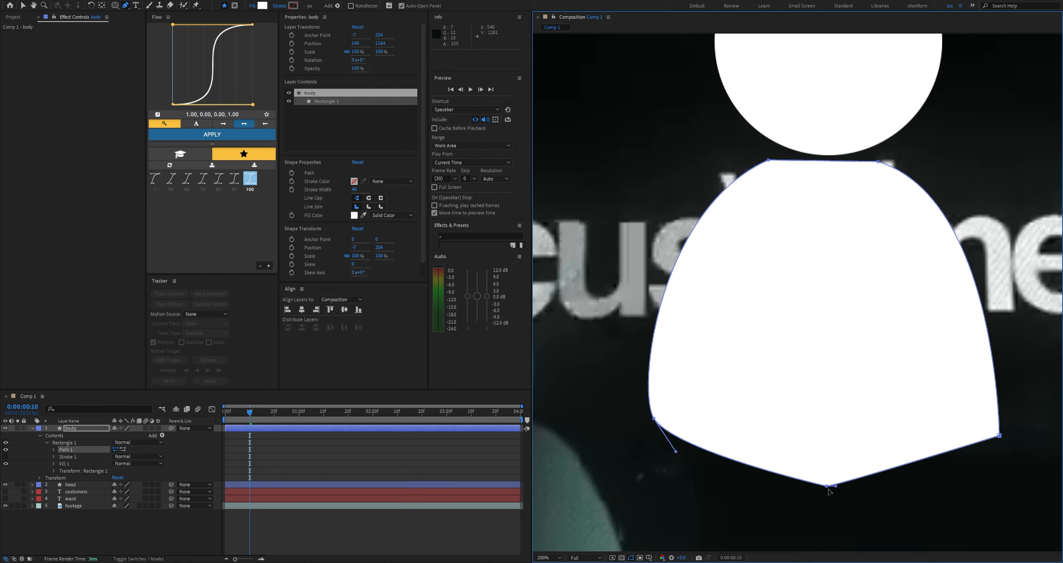
pyautogui.click(826, 487)
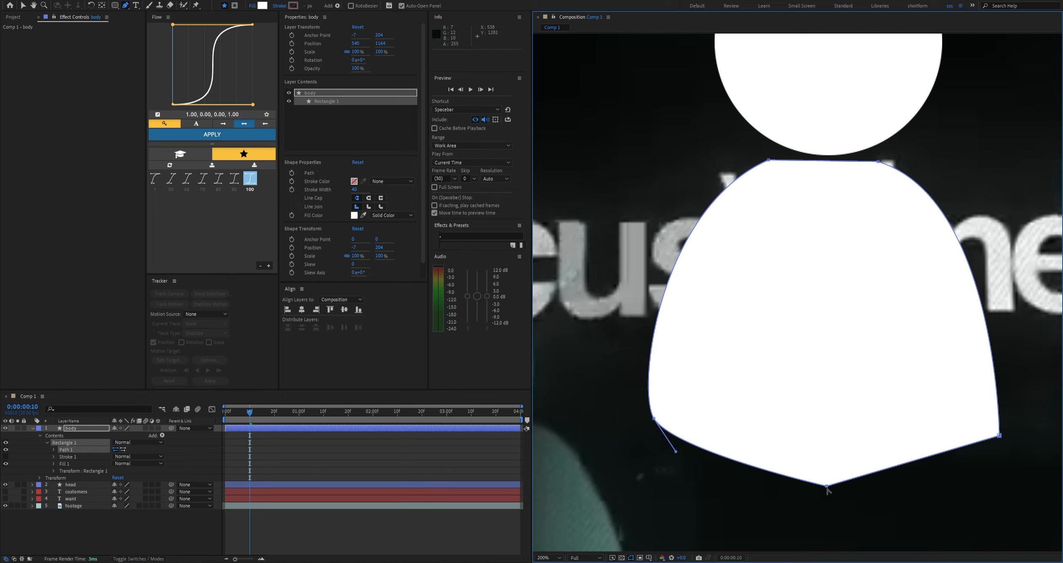
pyautogui.moveTo(826, 487); pyautogui.dragTo(989, 484)
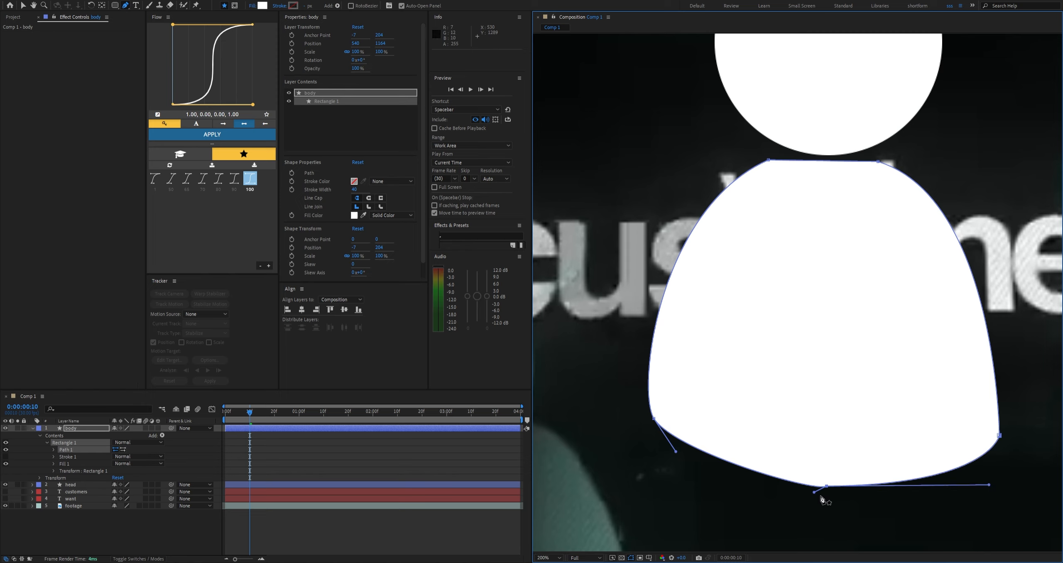
pyautogui.moveTo(815, 495); pyautogui.dragTo(705, 483)
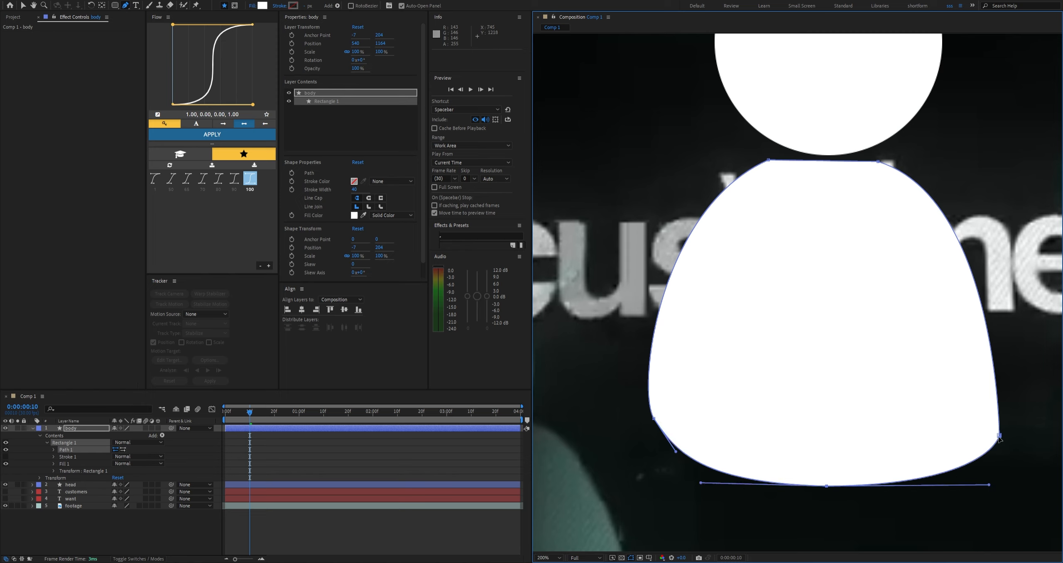
# Smooth the body path's right side vertex with a short upward handle, and check the whole person icon in the frame
pyautogui.click(995, 459)
pyautogui.moveTo(999, 436); pyautogui.dragTo(1002, 413)
pyautogui.moveTo(994, 197)
pyautogui.mouseDown()
pyautogui.moveTo(979, 201)
pyautogui.moveTo(1010, 199)
pyautogui.mouseUp()
pyautogui.click(484, 460)
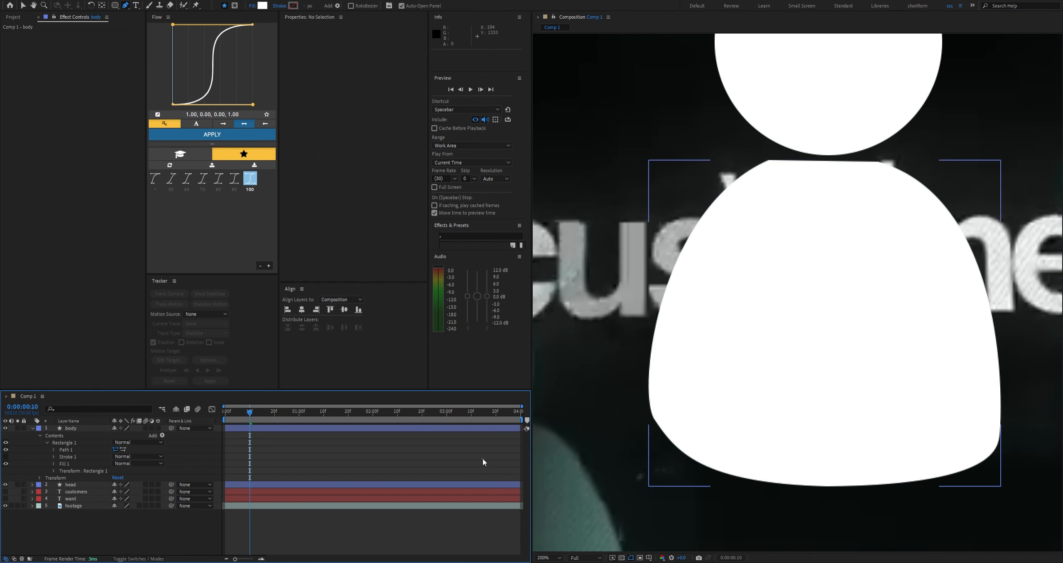
pyautogui.scroll(-2, 971, 259)
pyautogui.scroll(-1, 953, 264)
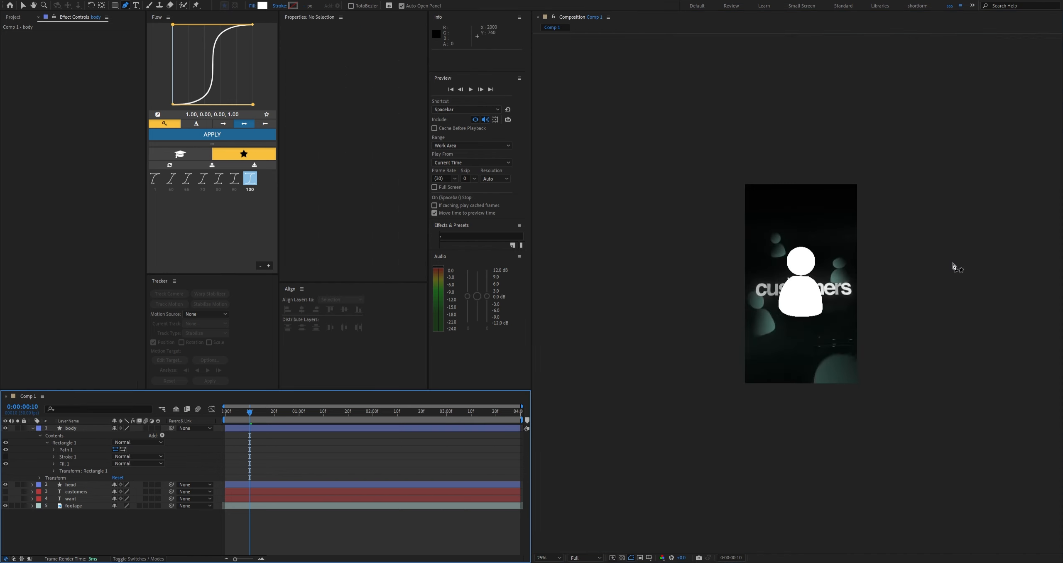
# Delete the body path's upper-left vertex and move the remaining upper vertex to the centre beneath the head
pyautogui.scroll(2, 953, 263)
pyautogui.click(106, 428)
pyautogui.scroll(1, 844, 235)
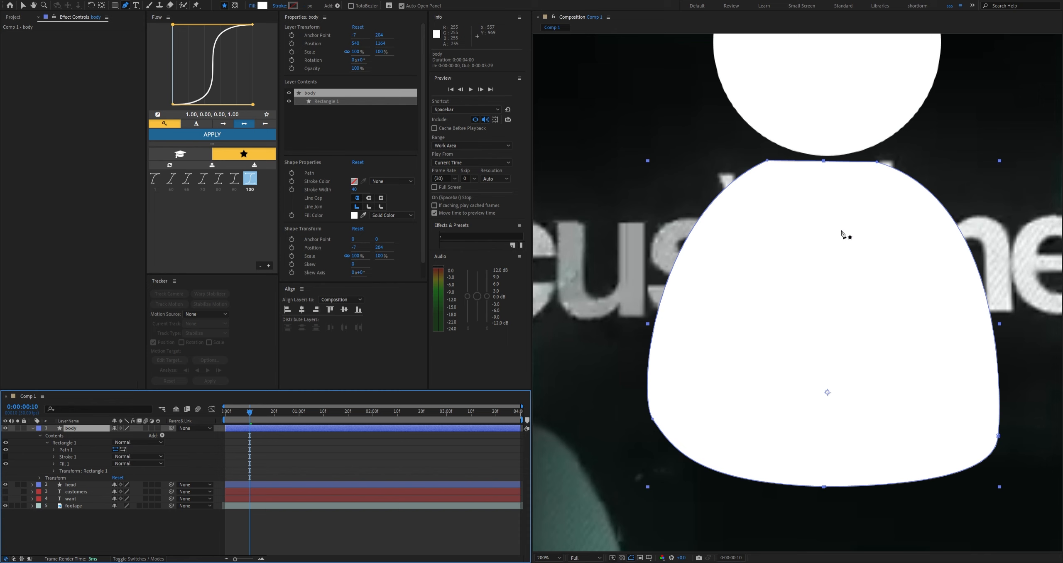
pyautogui.click(782, 227)
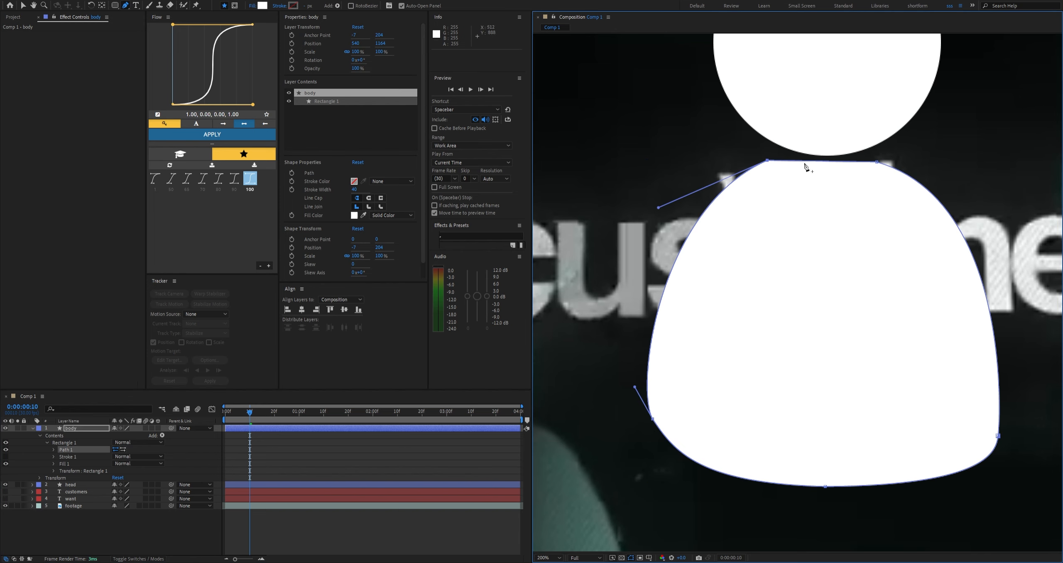
pyautogui.press('Delete')
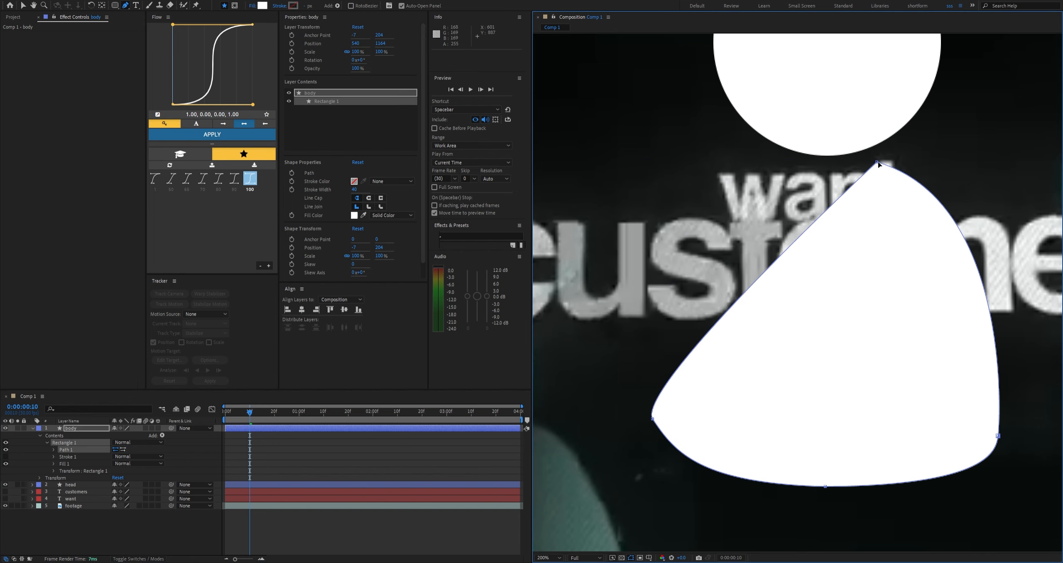
pyautogui.moveTo(878, 162); pyautogui.dragTo(831, 163)
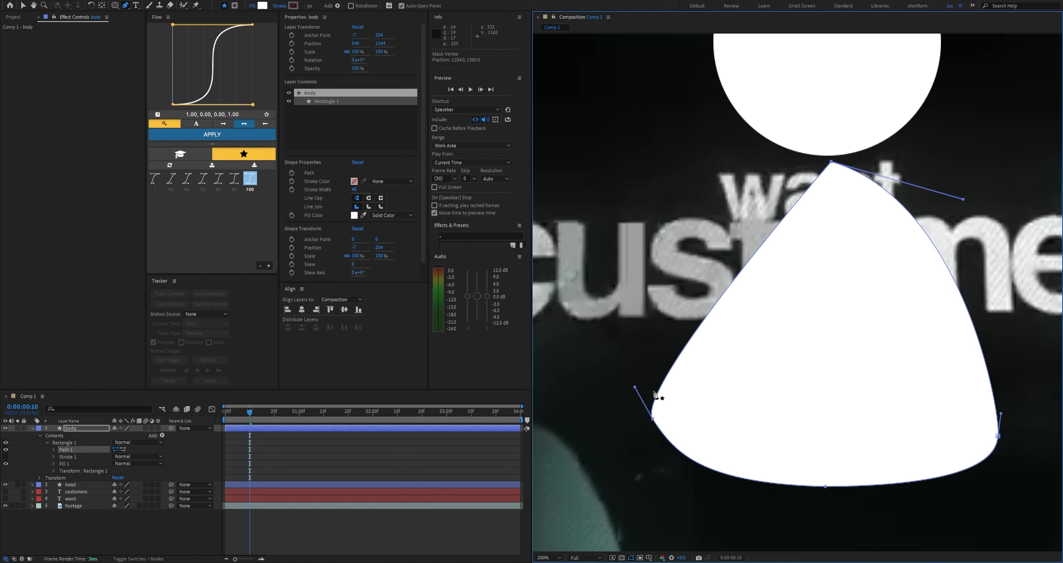
# Extend both side vertices' handles upward and shorten the top vertex's handle horizontally to form a rounded dome
pyautogui.click(653, 418)
pyautogui.moveTo(635, 387); pyautogui.dragTo(638, 143)
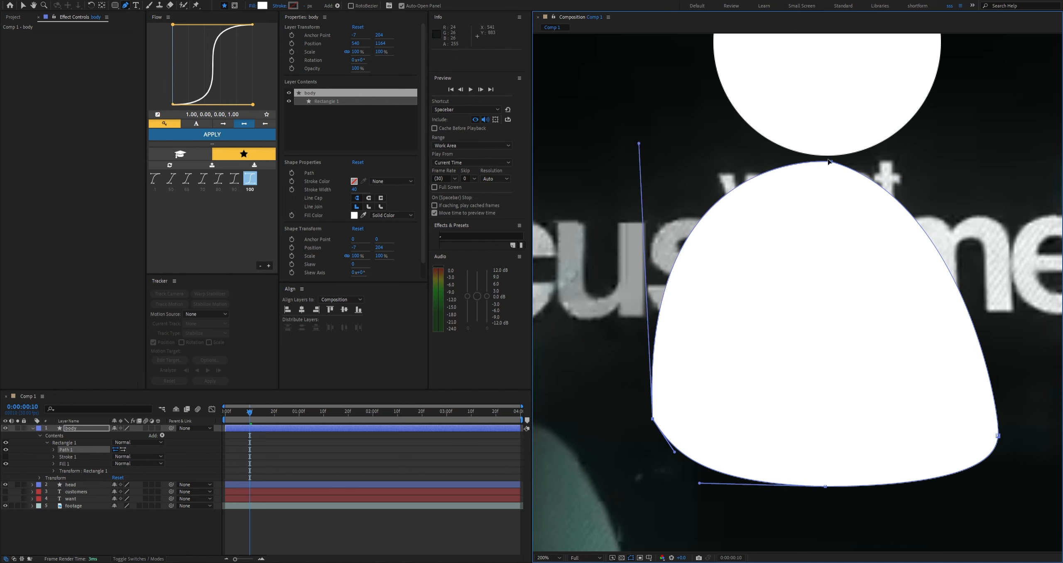
pyautogui.click(916, 227)
pyautogui.moveTo(1011, 393); pyautogui.dragTo(1007, 125)
pyautogui.moveTo(961, 201); pyautogui.dragTo(859, 162)
pyautogui.moveTo(1007, 125); pyautogui.dragTo(1007, 149)
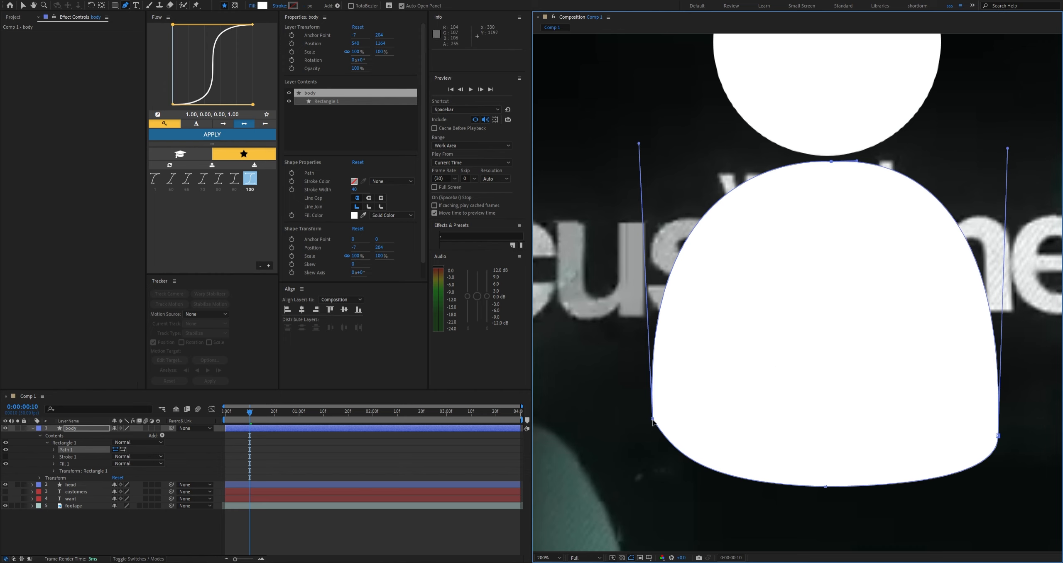
# Raise the body path's left side vertex and shift it inward, adjusting its handles for a smoother side curve
pyautogui.moveTo(653, 421); pyautogui.dragTo(655, 387)
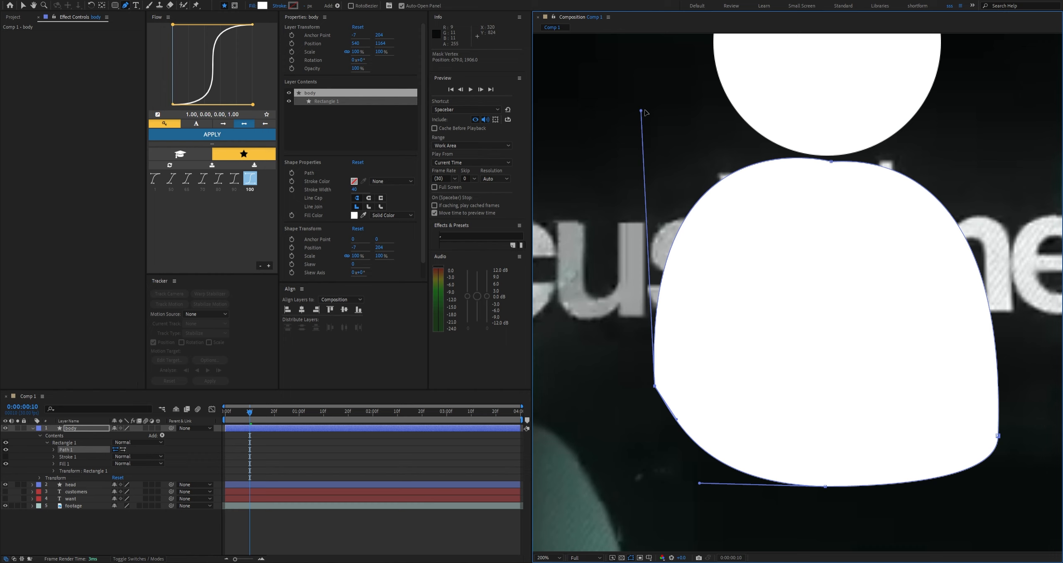
pyautogui.moveTo(642, 111); pyautogui.dragTo(643, 166)
pyautogui.moveTo(656, 387); pyautogui.dragTo(677, 425)
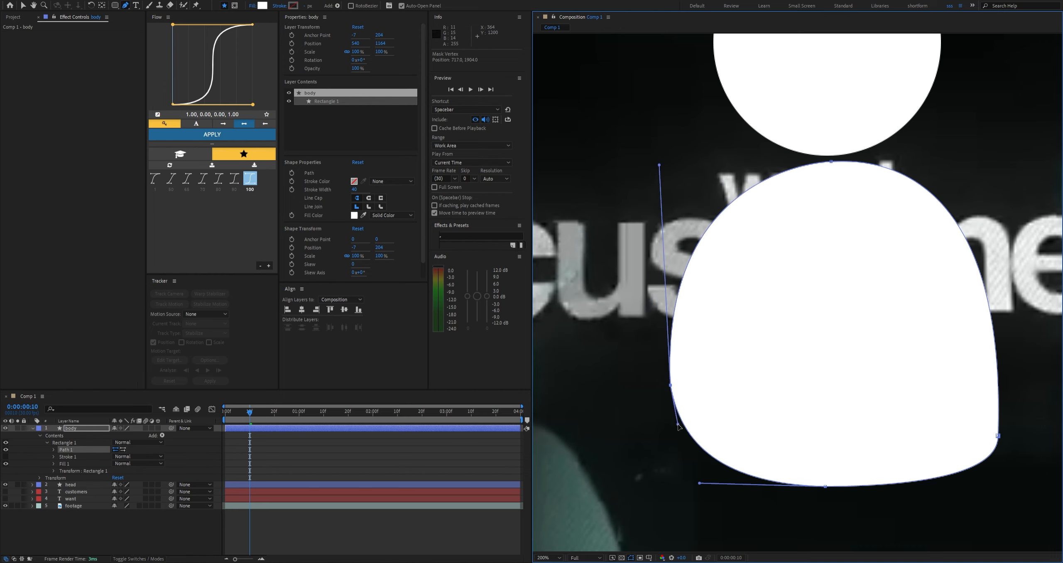
pyautogui.moveTo(670, 385); pyautogui.dragTo(672, 361)
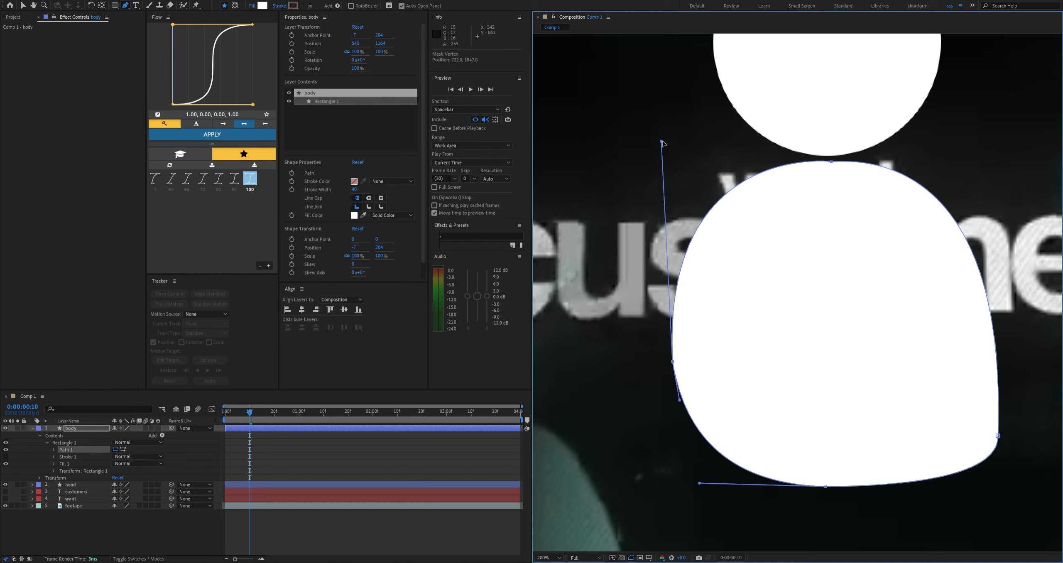
pyautogui.moveTo(662, 142); pyautogui.dragTo(682, 162)
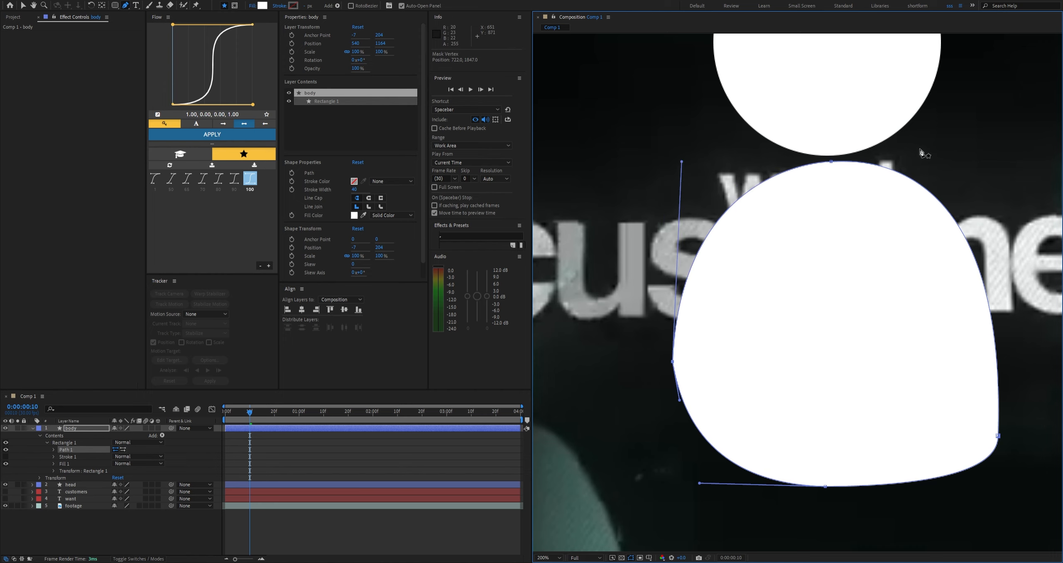
# Raise the body path's right side vertex and adjust its upper handle to match the curve of the opposite side
pyautogui.click(831, 161)
pyautogui.moveTo(858, 162); pyautogui.dragTo(860, 162)
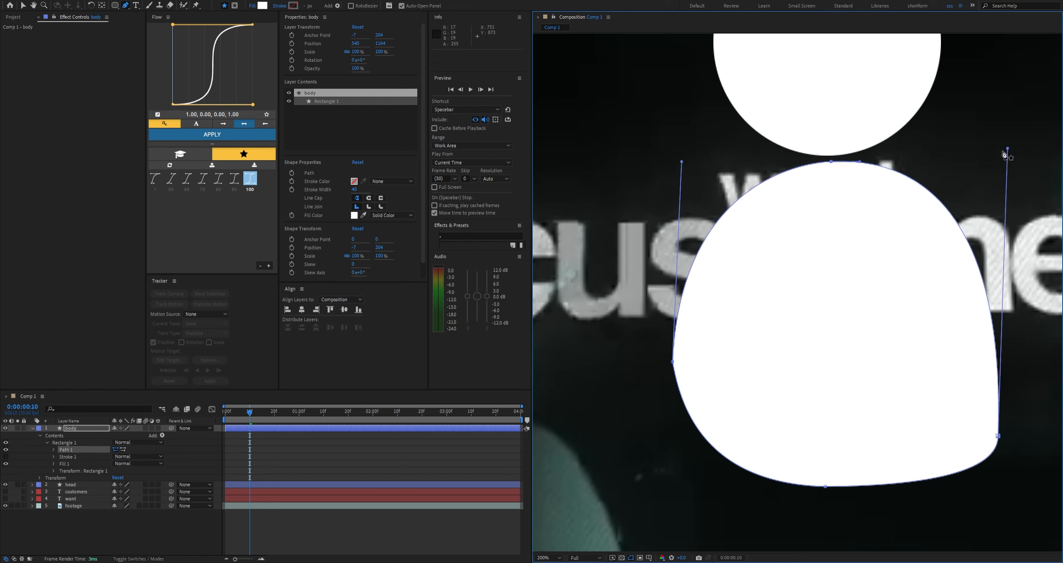
pyautogui.moveTo(1004, 155); pyautogui.dragTo(1012, 155)
pyautogui.moveTo(999, 436); pyautogui.dragTo(999, 384)
pyautogui.moveTo(1009, 119); pyautogui.dragTo(1001, 159)
# Shift the body path's base vertex slightly right and down, and lengthen both side vertices' lower handles to even out the bottom curve
pyautogui.moveTo(988, 485)
pyautogui.mouseDown()
pyautogui.moveTo(957, 485)
pyautogui.moveTo(967, 486)
pyautogui.mouseUp()
pyautogui.moveTo(826, 486); pyautogui.dragTo(841, 491)
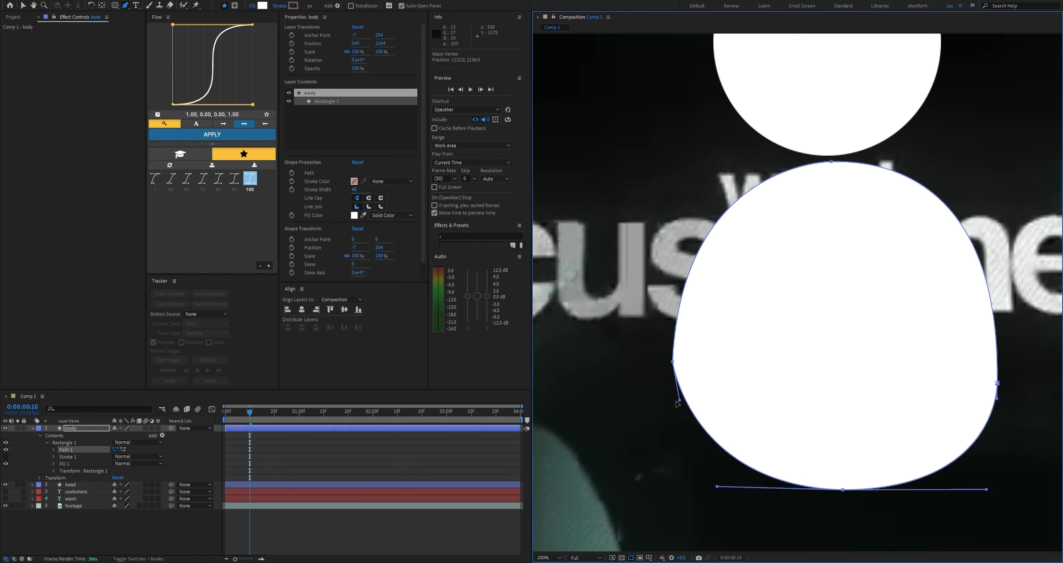
pyautogui.moveTo(679, 400); pyautogui.dragTo(676, 412)
pyautogui.click(997, 384)
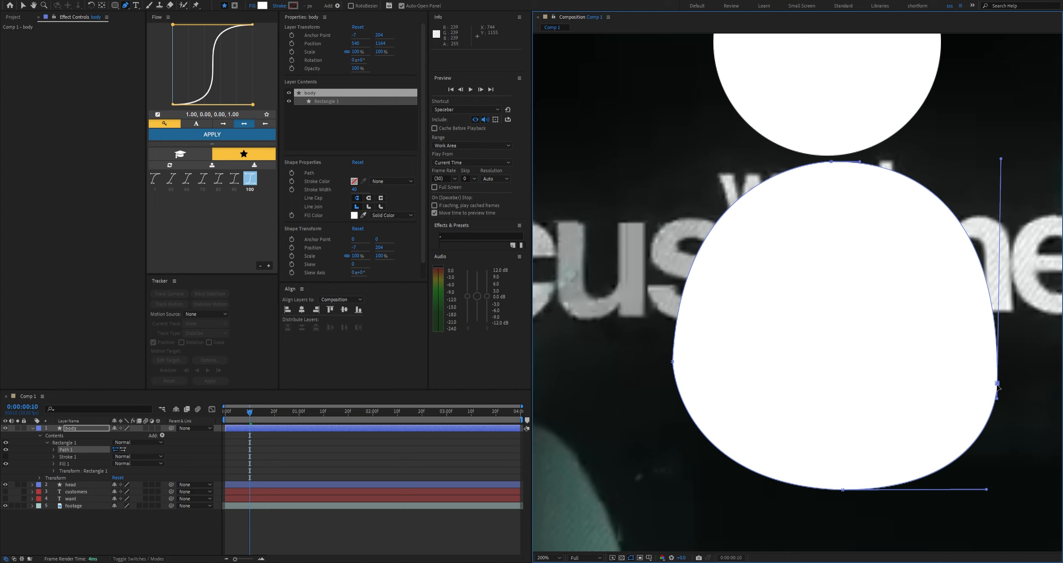
pyautogui.moveTo(997, 399); pyautogui.dragTo(996, 408)
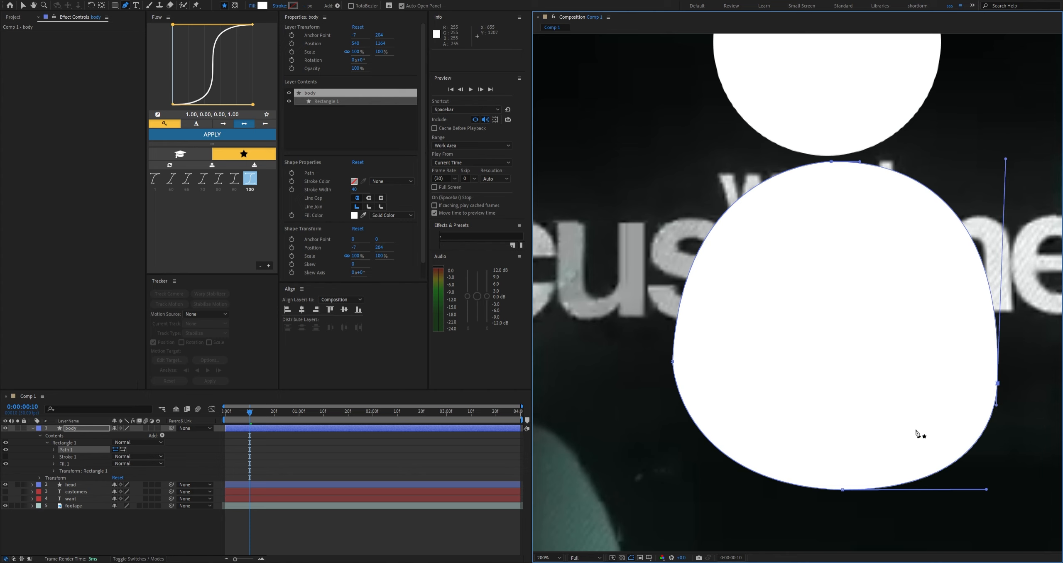
# Precompose the body and head layers into a composition named "a guy"
pyautogui.click(474, 454)
pyautogui.scroll(-4, 847, 386)
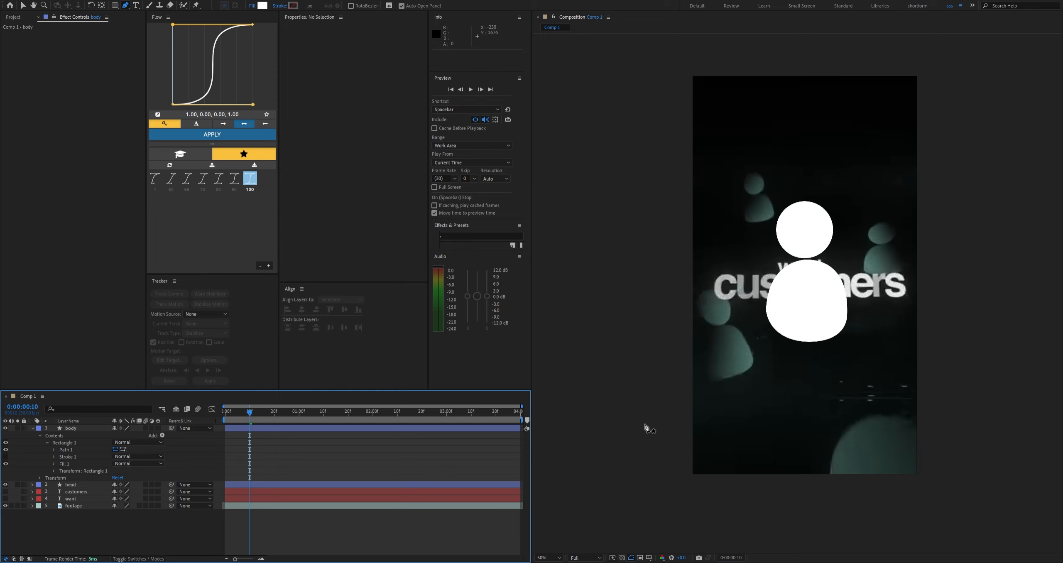
pyautogui.click(32, 428)
pyautogui.click(75, 429)
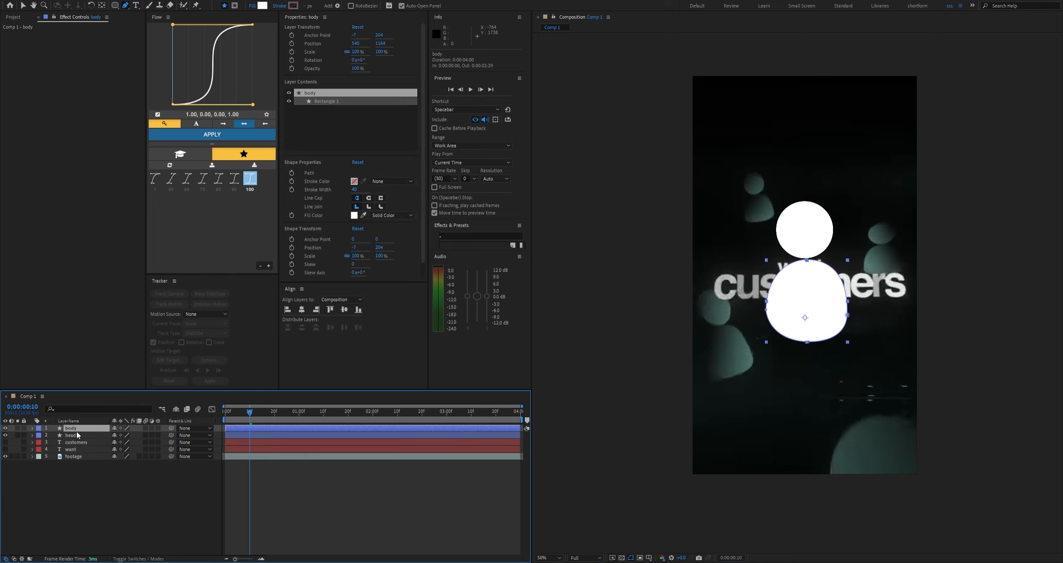
pyautogui.click(73, 432)
pyautogui.click(72, 512)
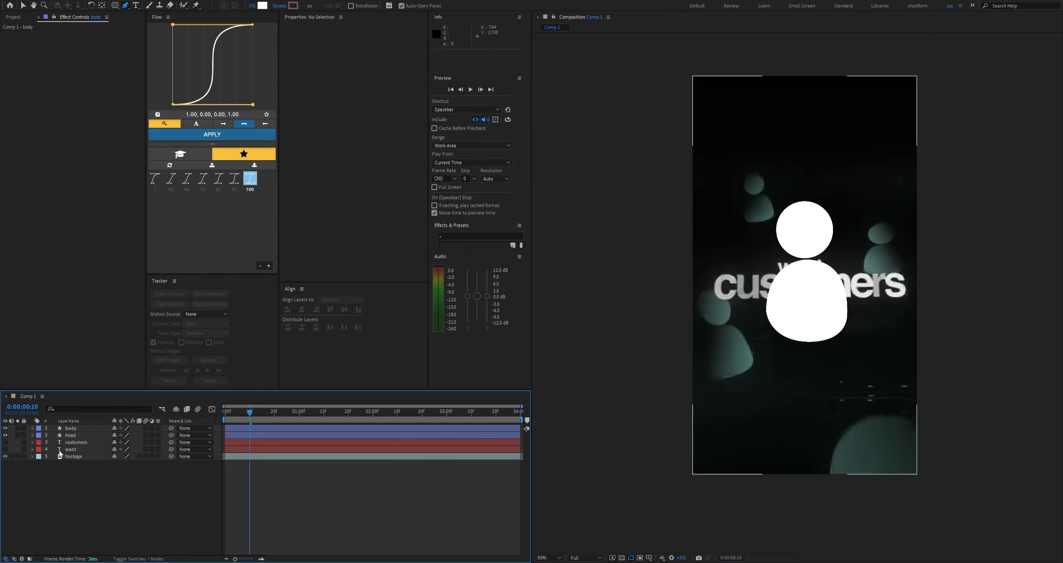
pyautogui.click(66, 428)
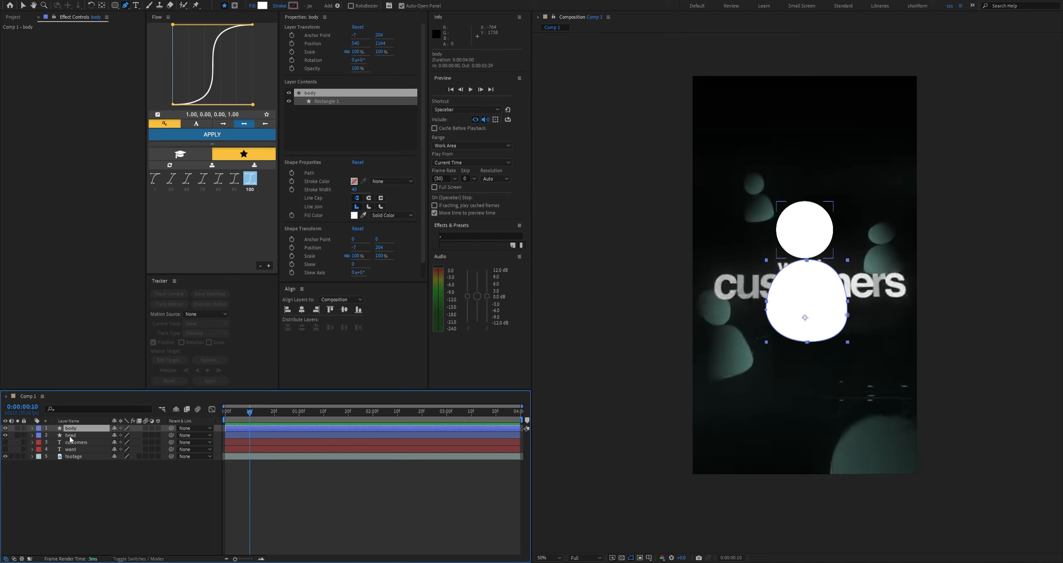
pyautogui.keyDown('shift'); pyautogui.click(76, 435); pyautogui.keyUp('shift')
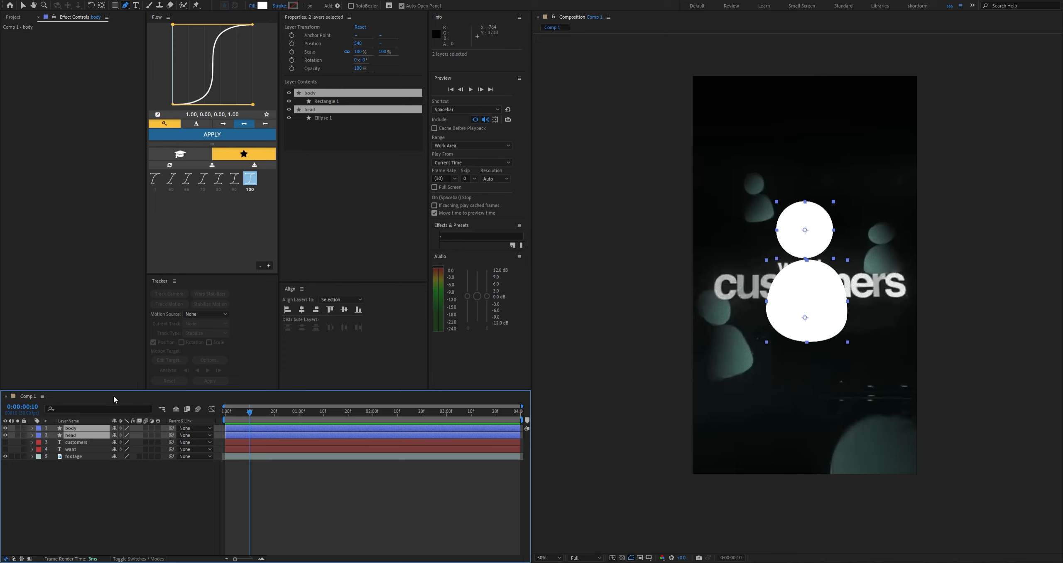
pyautogui.hotkey('ctrl', 'shift', 'c')
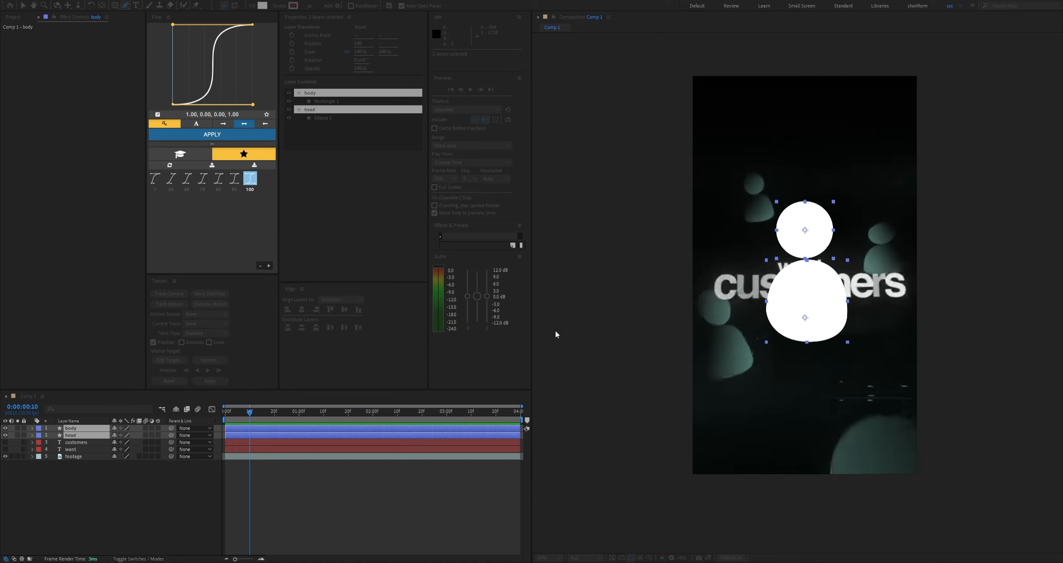
pyautogui.hotkey('ctrl', 'shift', 'c')
pyautogui.press('Return')
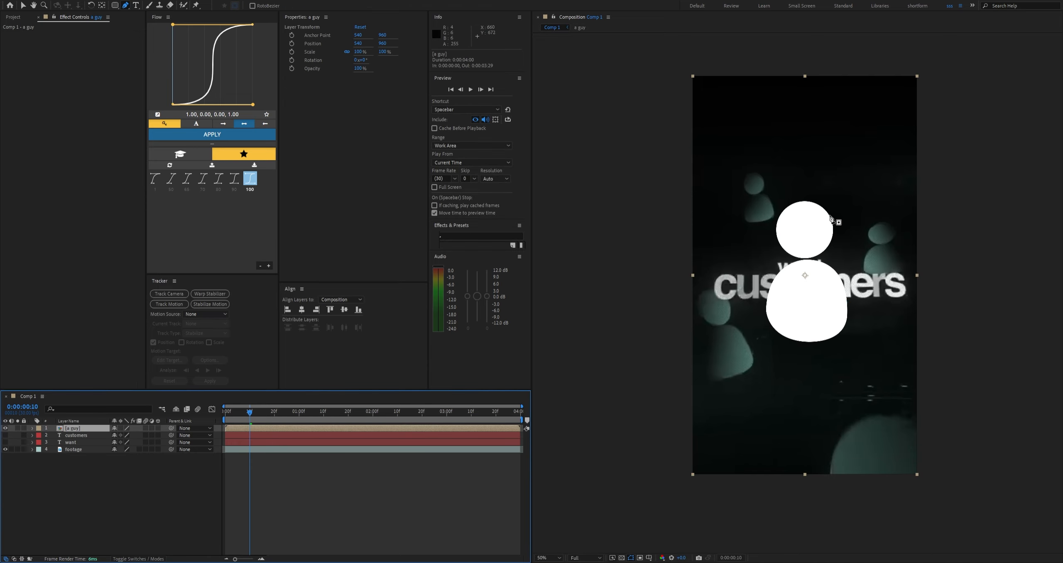
# Try moving the person precomp as one object and nudge it back to position 540, 960
pyautogui.press('v')
pyautogui.moveTo(802, 292); pyautogui.dragTo(740, 312)
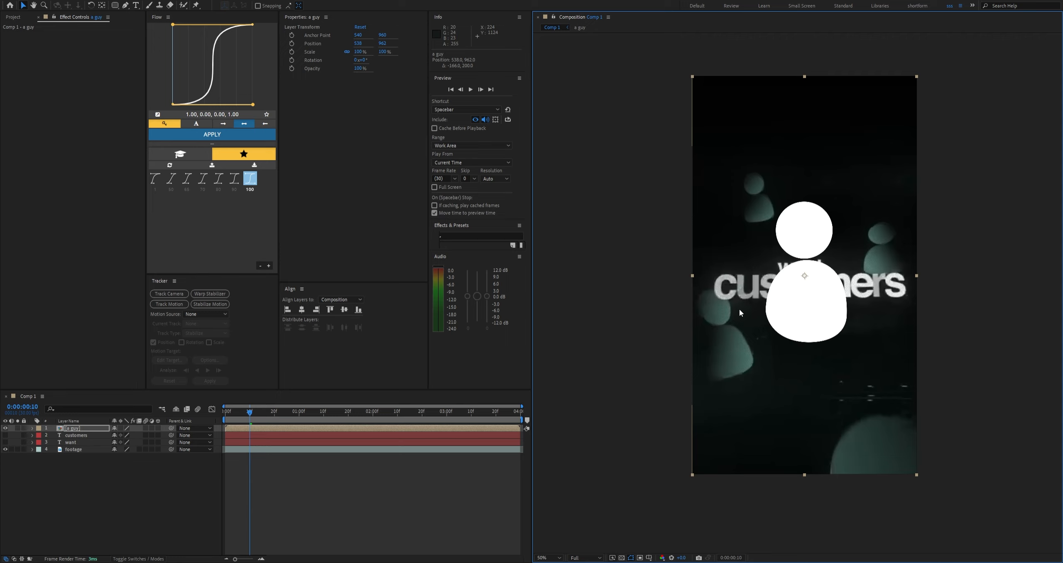
pyautogui.press('Right')
pyautogui.press('Right')
pyautogui.press('Up')
pyautogui.press('Up')
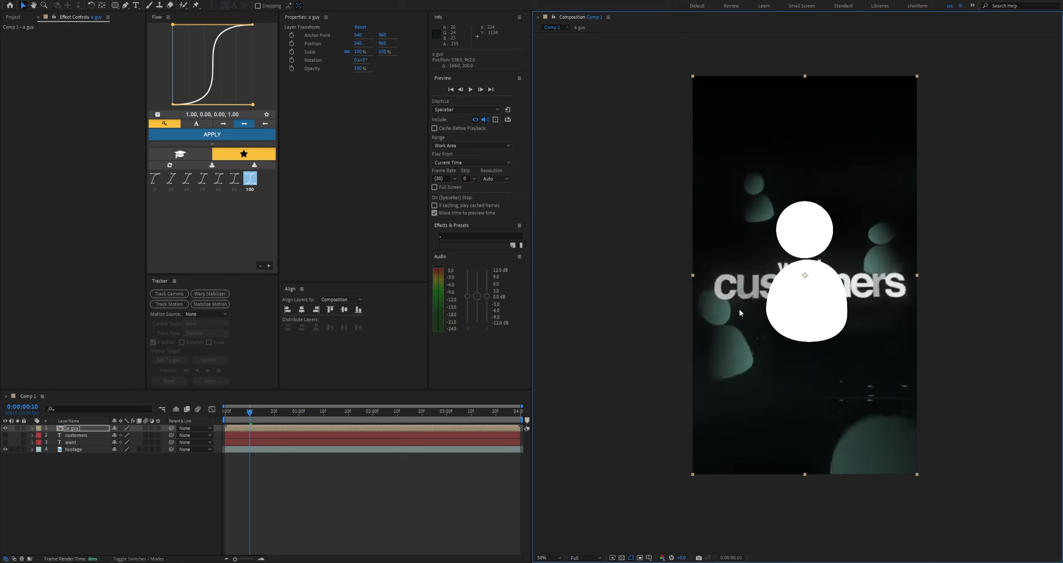
# Inspect the layers inside the "a guy" precomp and return to Comp 1
pyautogui.click(88, 430)
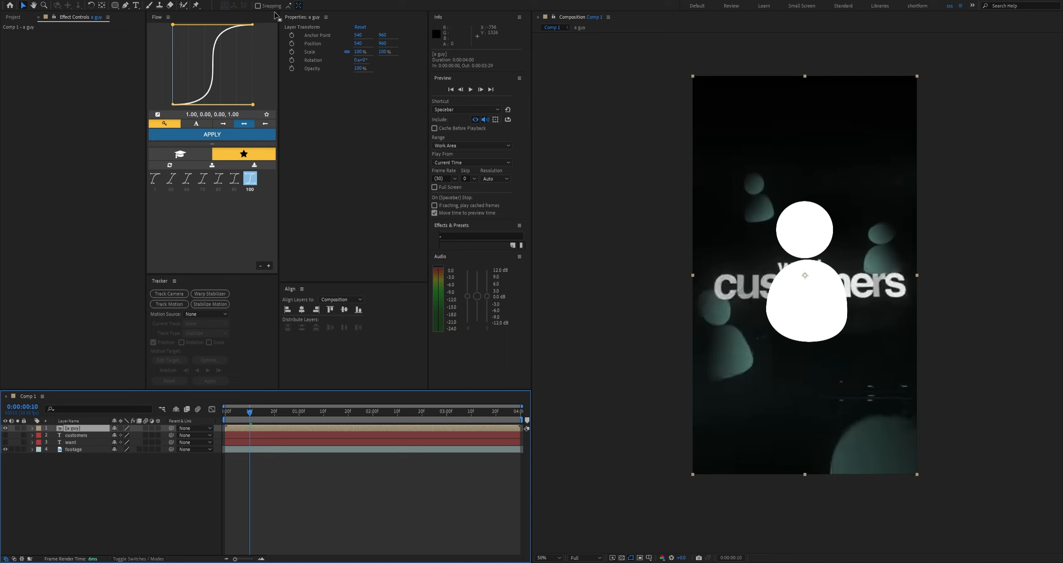
pyautogui.click(758, 186)
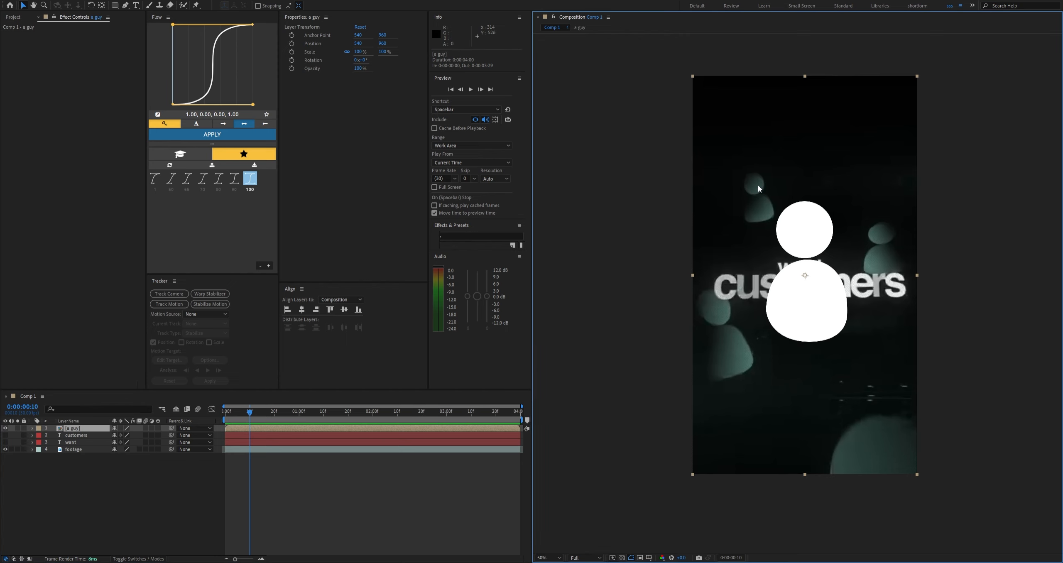
pyautogui.doubleClick(757, 184)
pyautogui.click(83, 428)
pyautogui.click(73, 469)
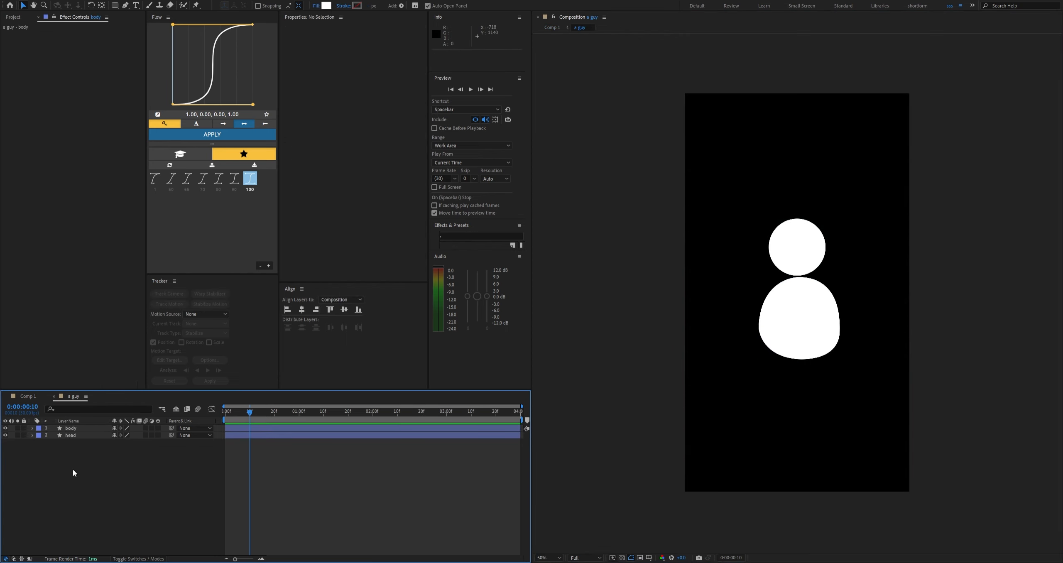
pyautogui.click(28, 396)
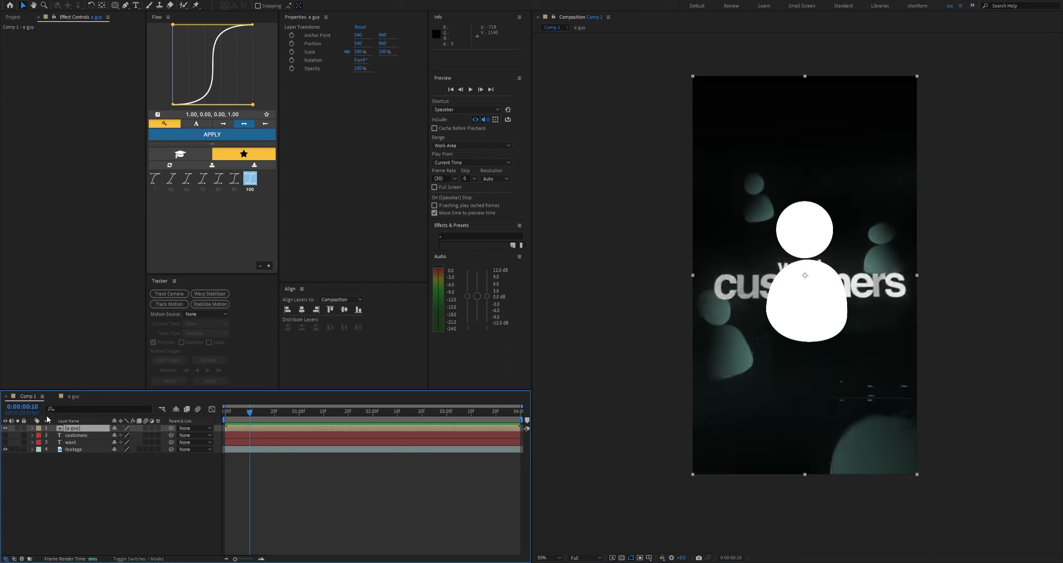
# Open the "a guy" precomp and change the body shape's fill to a linear gradient
pyautogui.doubleClick(74, 430)
pyautogui.click(74, 428)
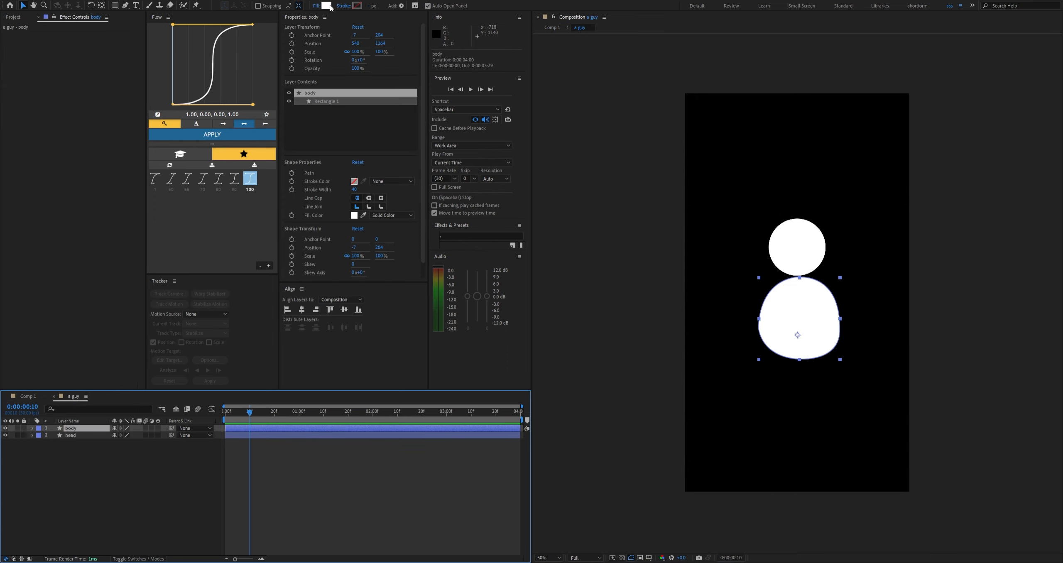
pyautogui.click(317, 6)
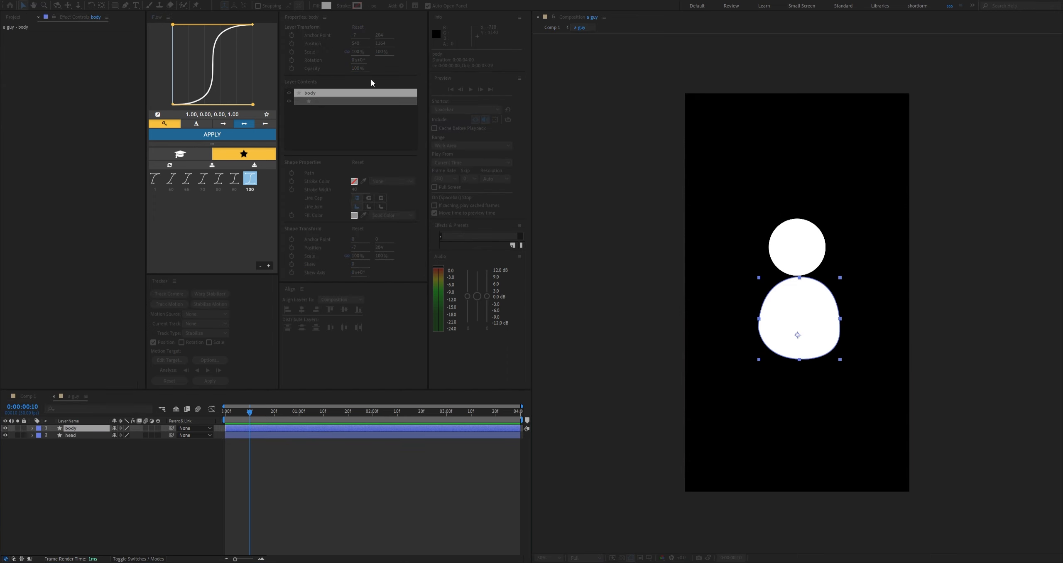
pyautogui.click(516, 255)
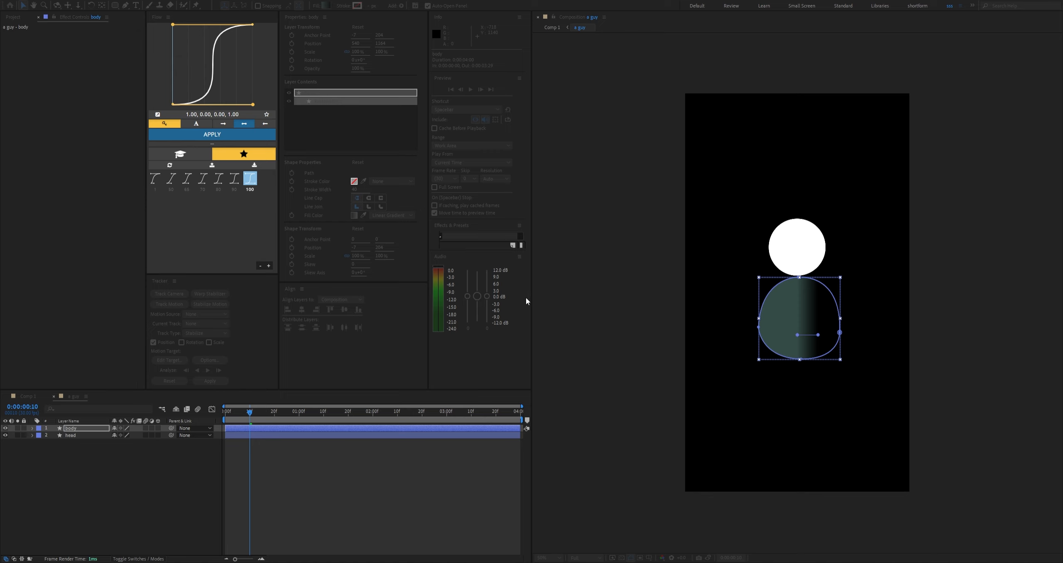
pyautogui.click(525, 302)
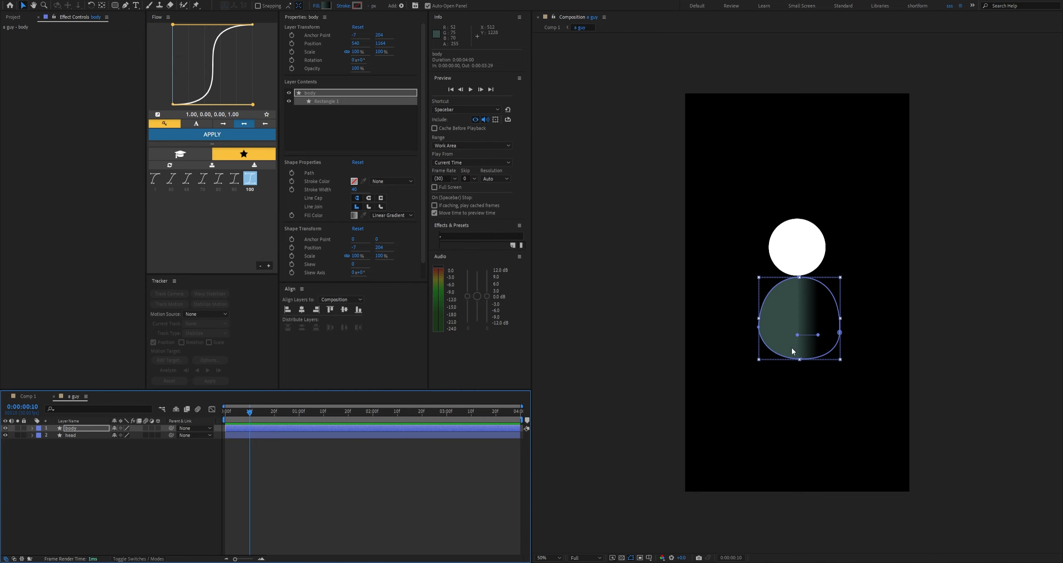
# Darken the green color of the body's gradient to a very dark green
pyautogui.click(334, 8)
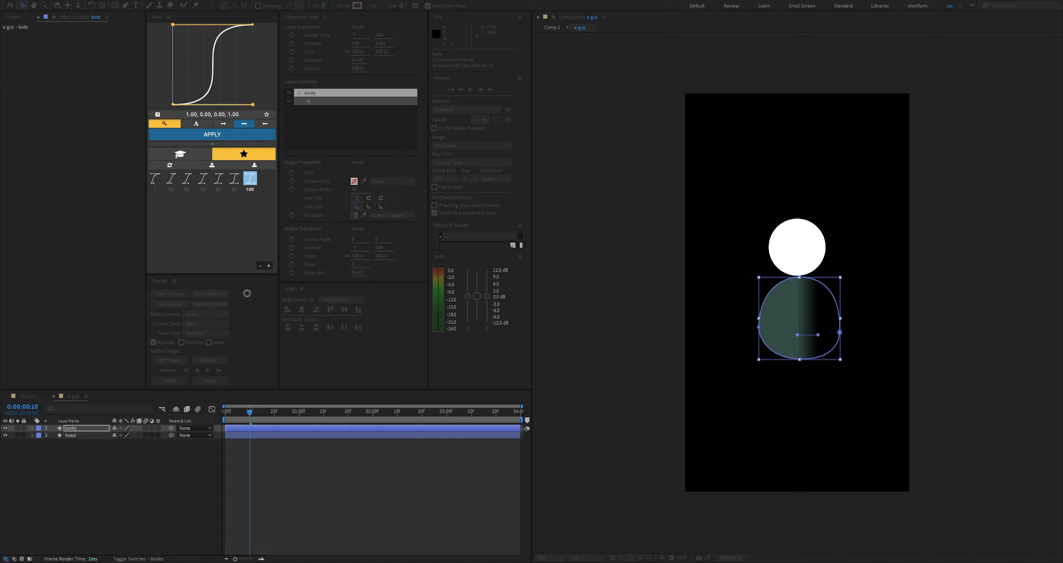
pyautogui.moveTo(247, 294); pyautogui.dragTo(213, 324)
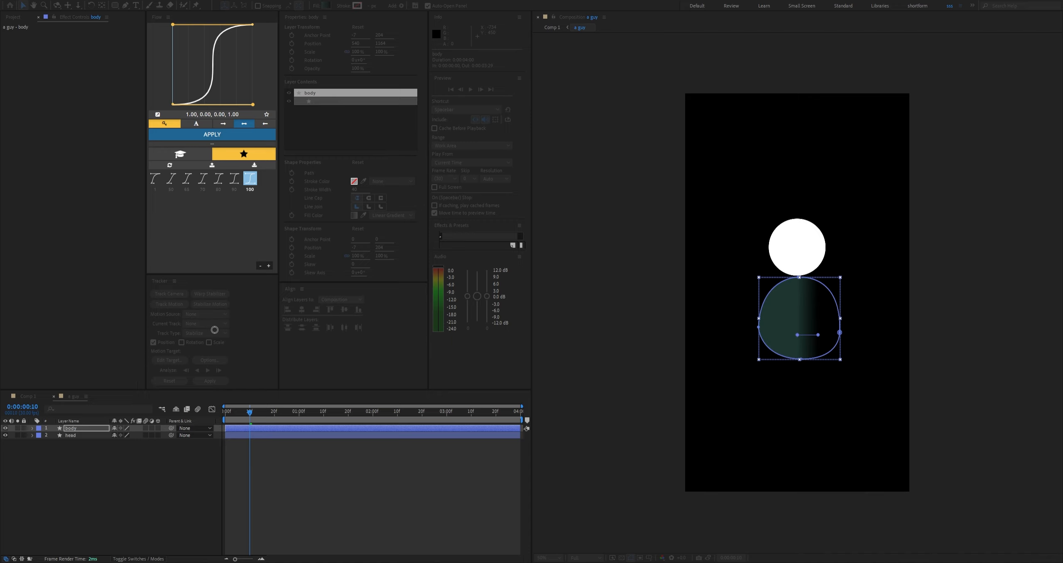
pyautogui.click(364, 187)
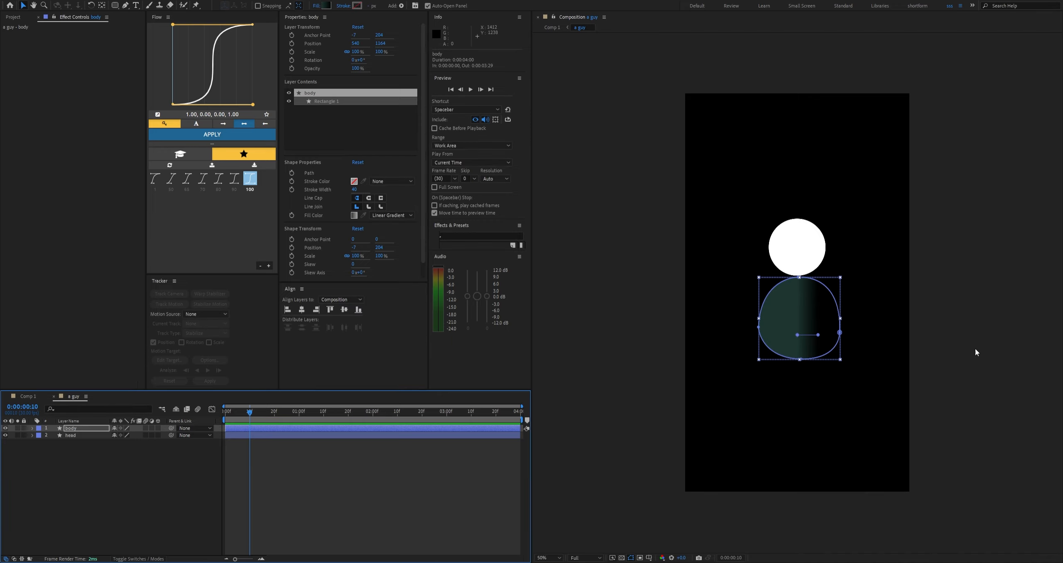
# Run the body's gradient diagonally from its bounding box's upper-left corner to the midpoint of its right edge
pyautogui.scroll(1, 975, 349)
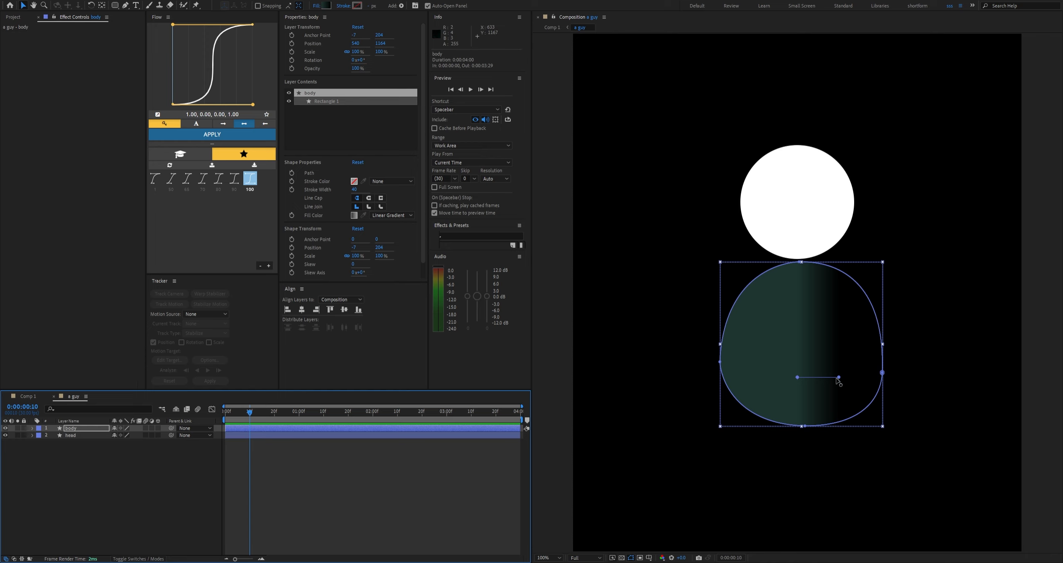
pyautogui.moveTo(797, 377); pyautogui.dragTo(721, 263)
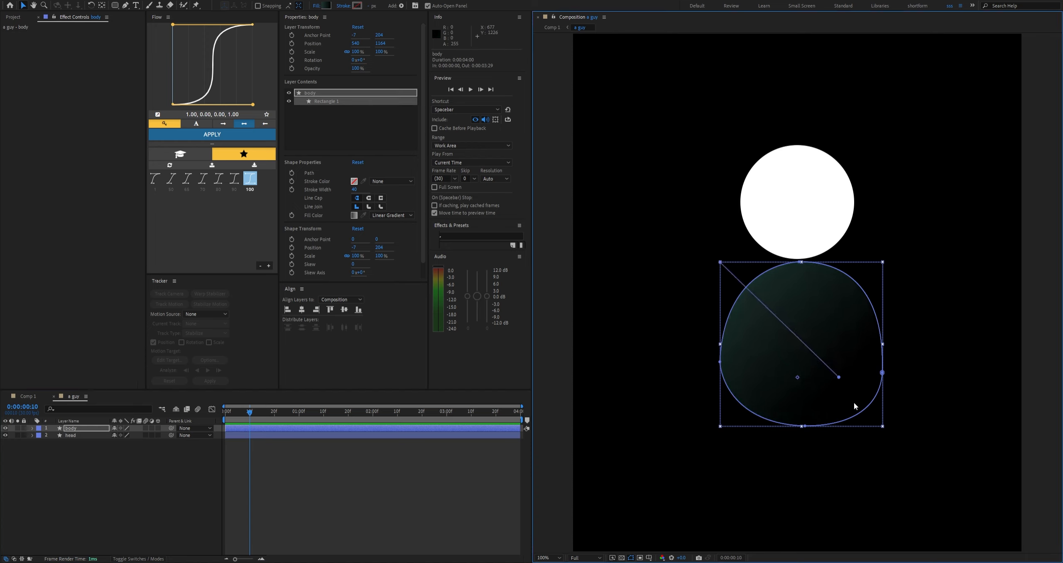
pyautogui.moveTo(839, 378); pyautogui.dragTo(882, 344)
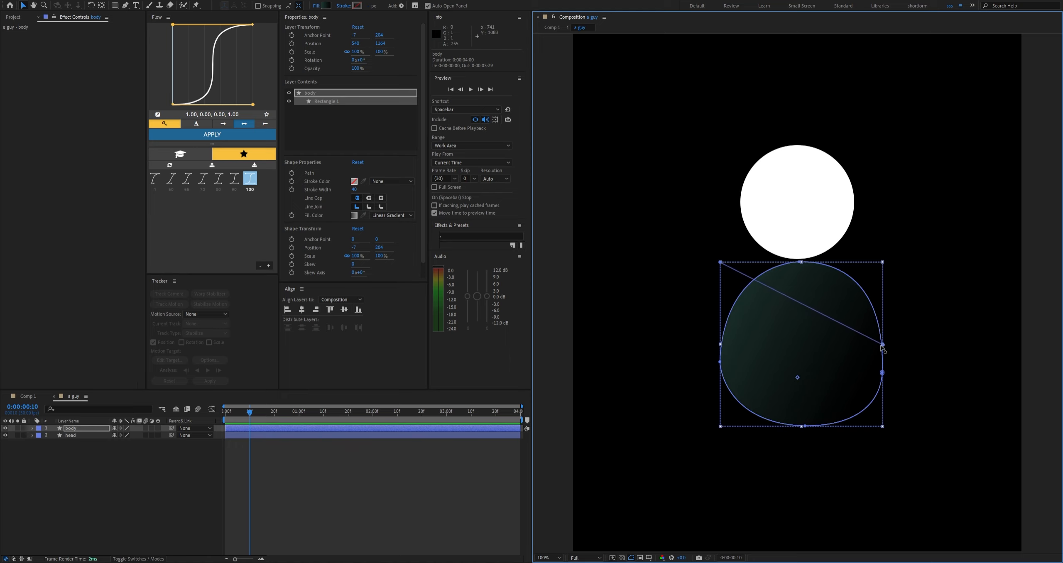
pyautogui.click(520, 446)
pyautogui.scroll(-1, 908, 383)
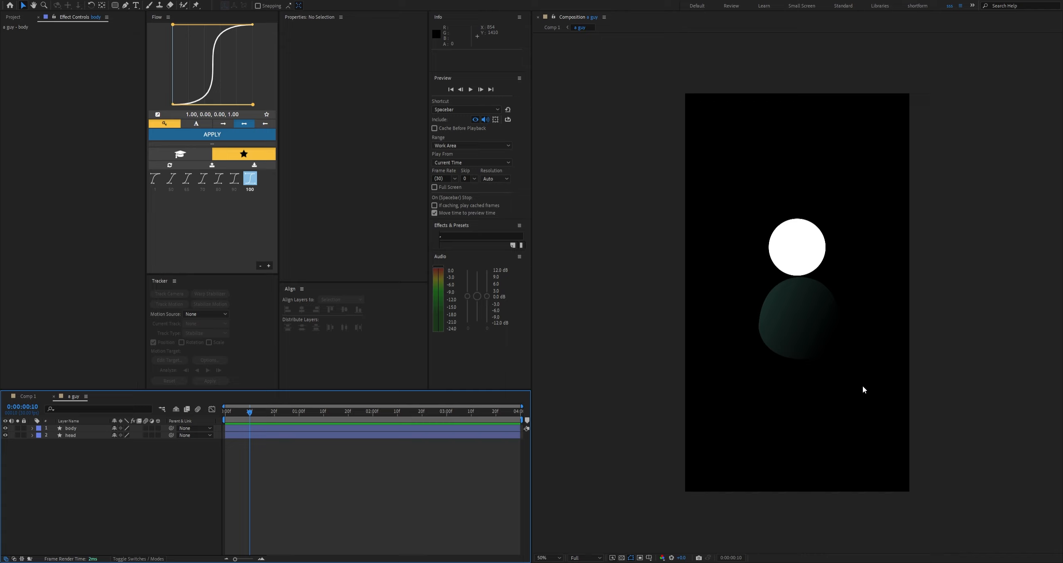
pyautogui.press('.')
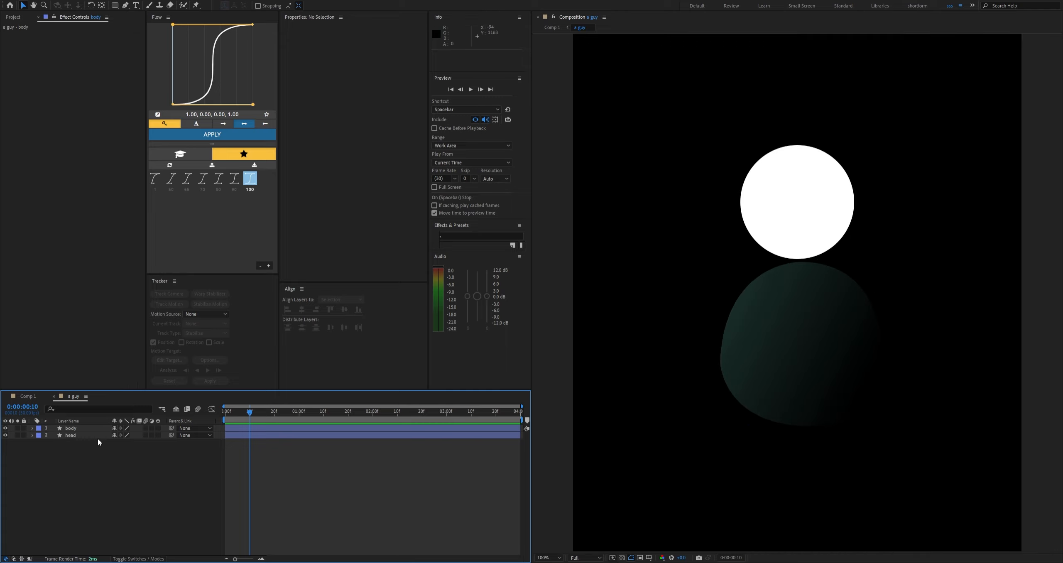
# Expand the body layer's contents down to the Rectangle 1 group's path, stroke and gradient fill entries
pyautogui.click(82, 435)
pyautogui.click(38, 447)
pyautogui.click(814, 187)
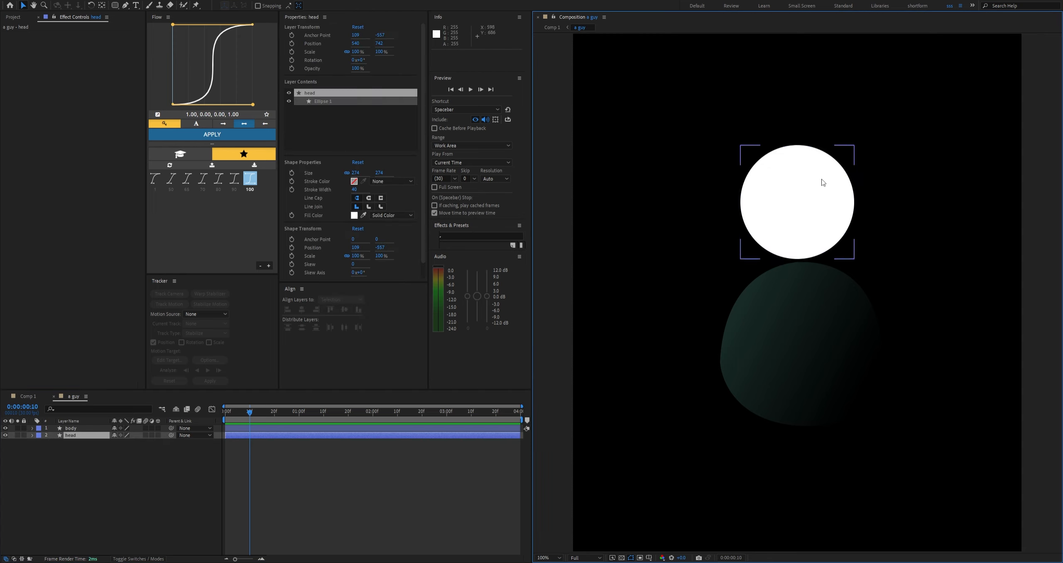
pyautogui.click(111, 457)
pyautogui.click(71, 428)
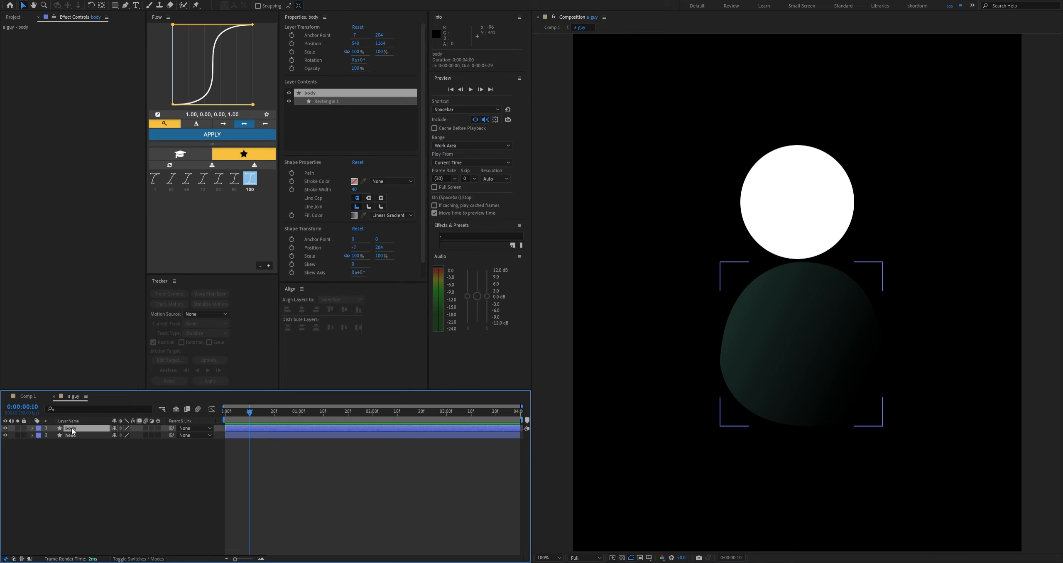
pyautogui.click(32, 428)
pyautogui.click(40, 435)
pyautogui.click(46, 442)
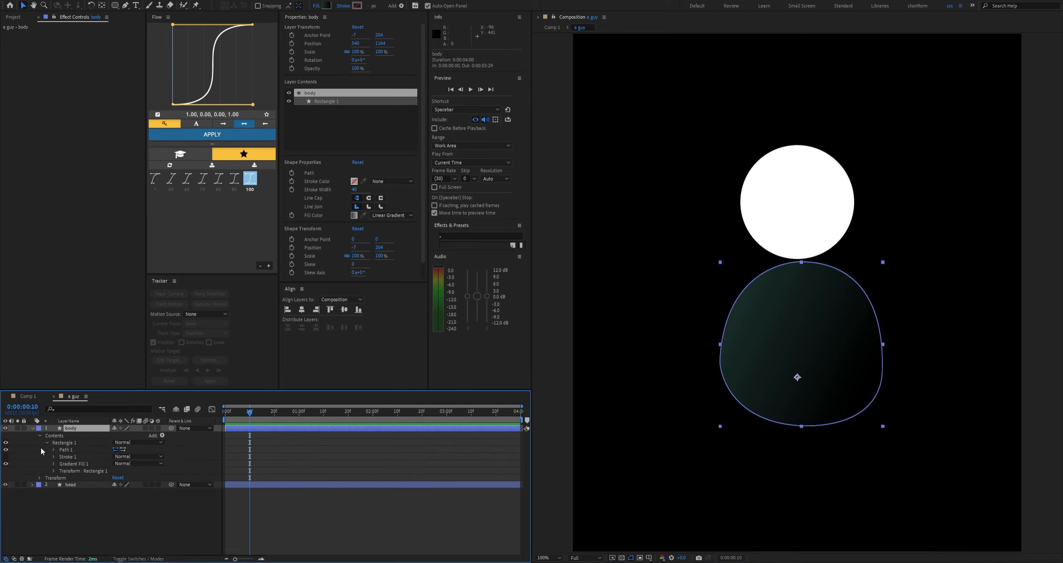
pyautogui.click(48, 455)
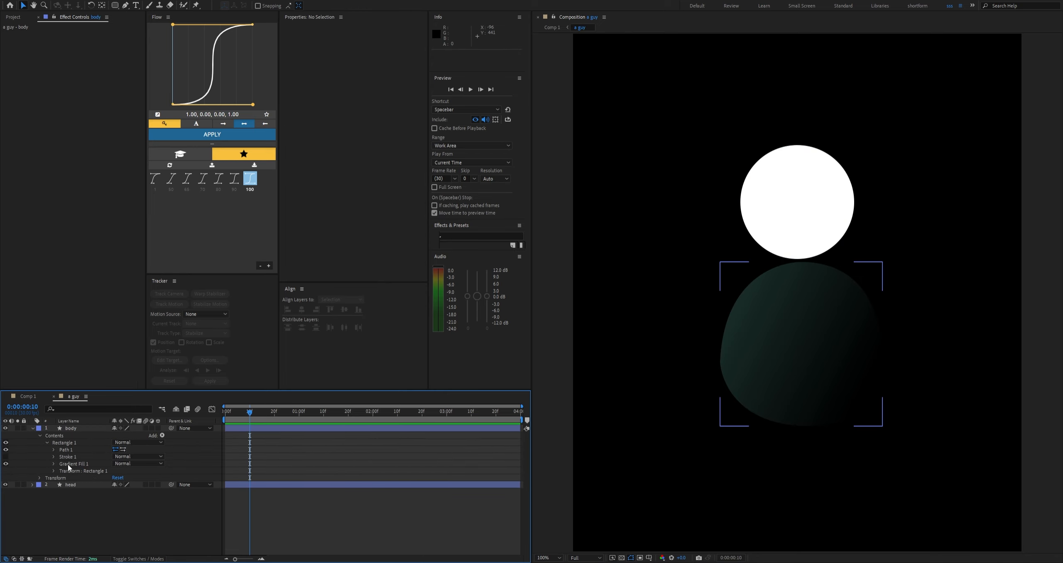
# Try to copy the body's Gradient Fill 1 onto the head layer
pyautogui.click(68, 465)
pyautogui.click(64, 495)
pyautogui.click(68, 486)
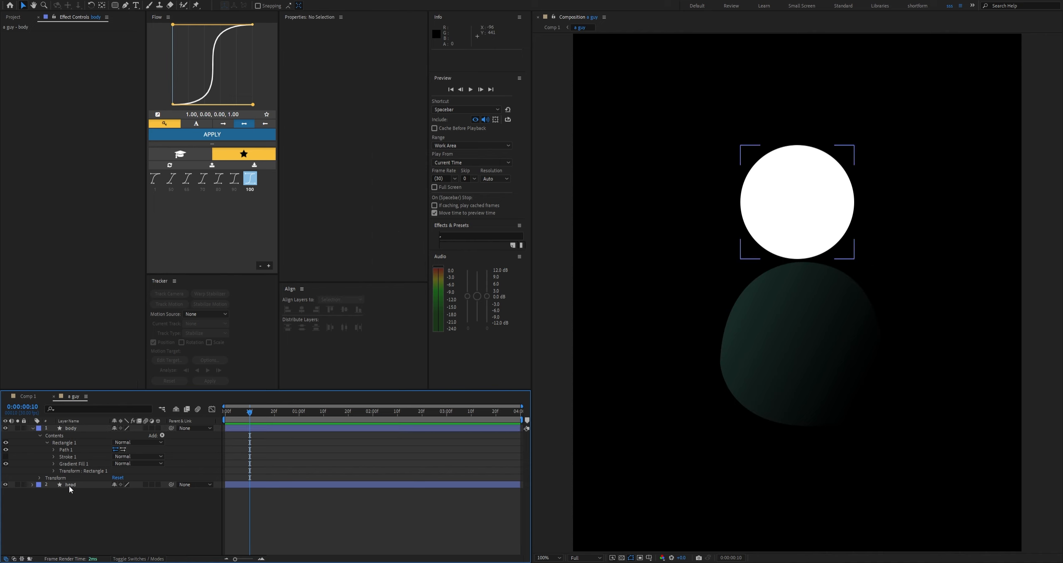
pyautogui.click(200, 508)
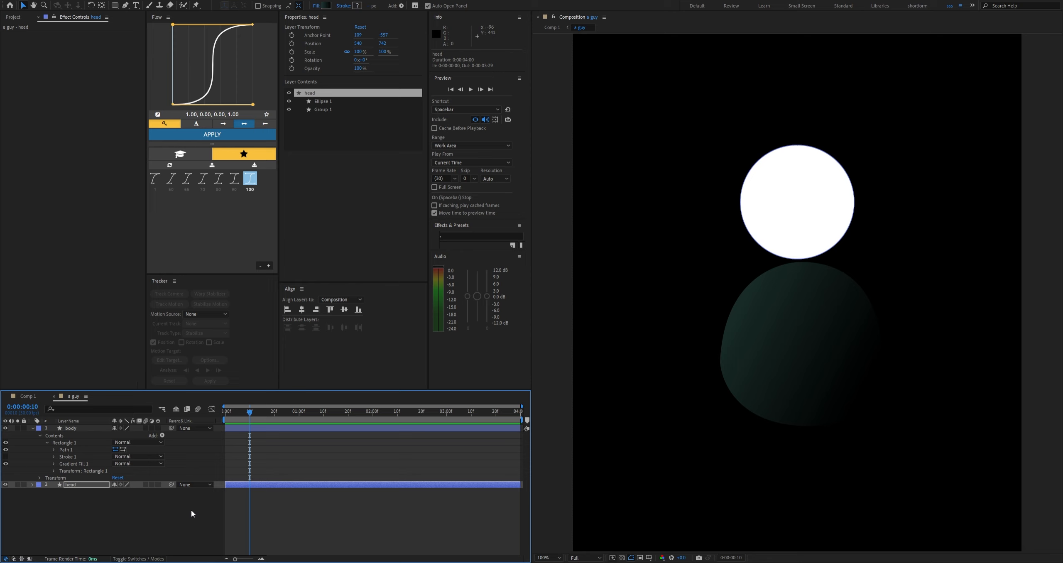
pyautogui.click(67, 485)
pyautogui.hotkey('ctrl', 'v')
pyautogui.click(81, 464)
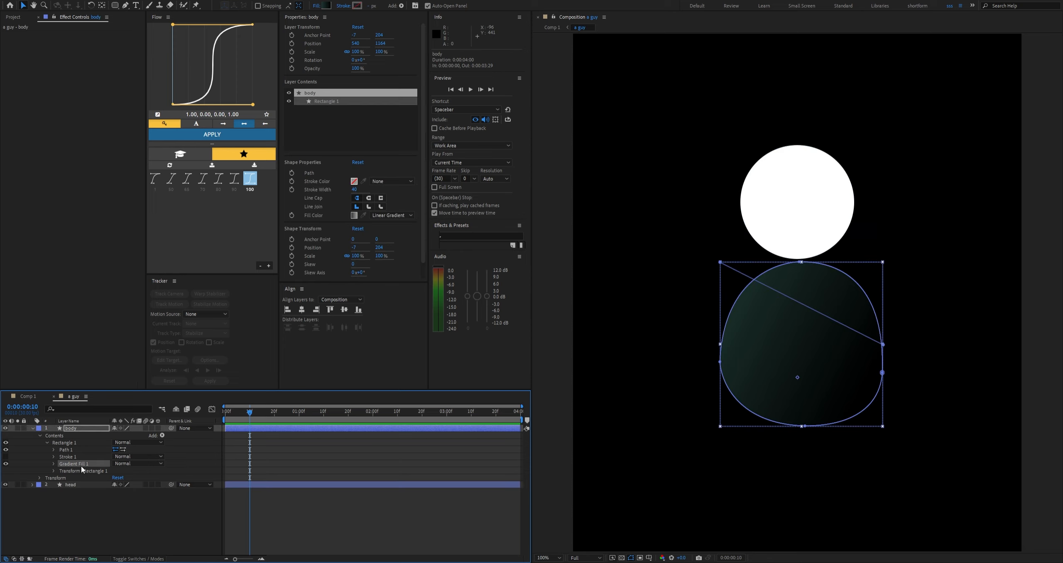
pyautogui.click(80, 485)
# Delete Group 1, Group 2 and Group 3 from the head layer's contents, leaving Ellipse 1
pyautogui.click(32, 485)
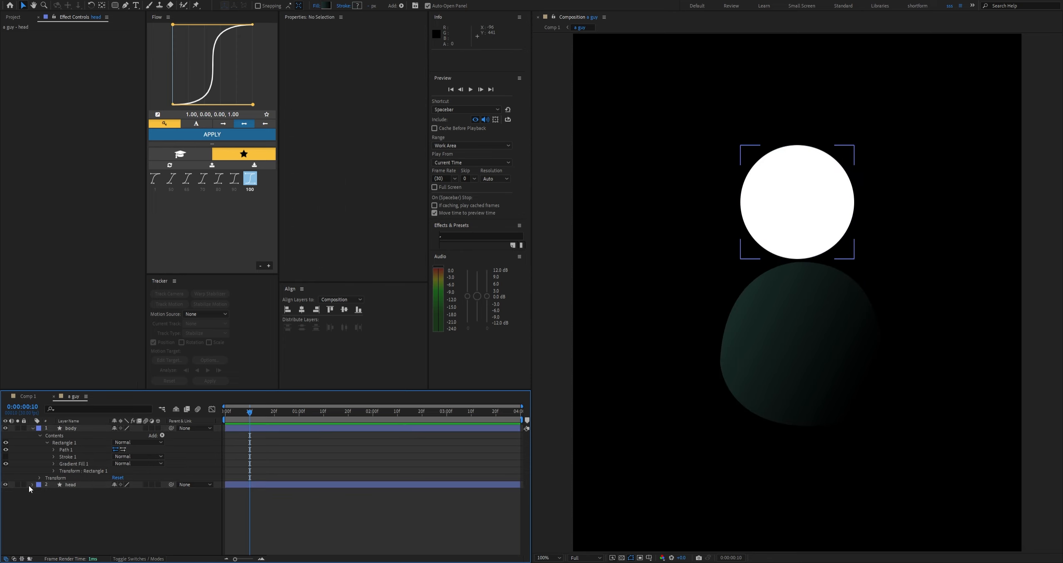
pyautogui.click(70, 484)
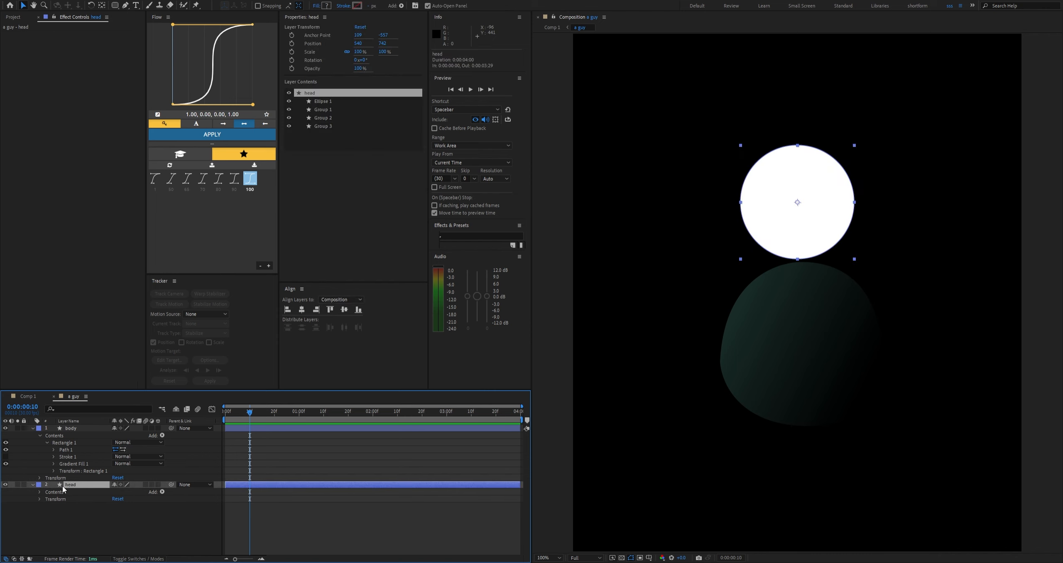
pyautogui.click(39, 492)
pyautogui.click(63, 507)
pyautogui.keyDown('shift'); pyautogui.click(67, 518); pyautogui.keyUp('shift')
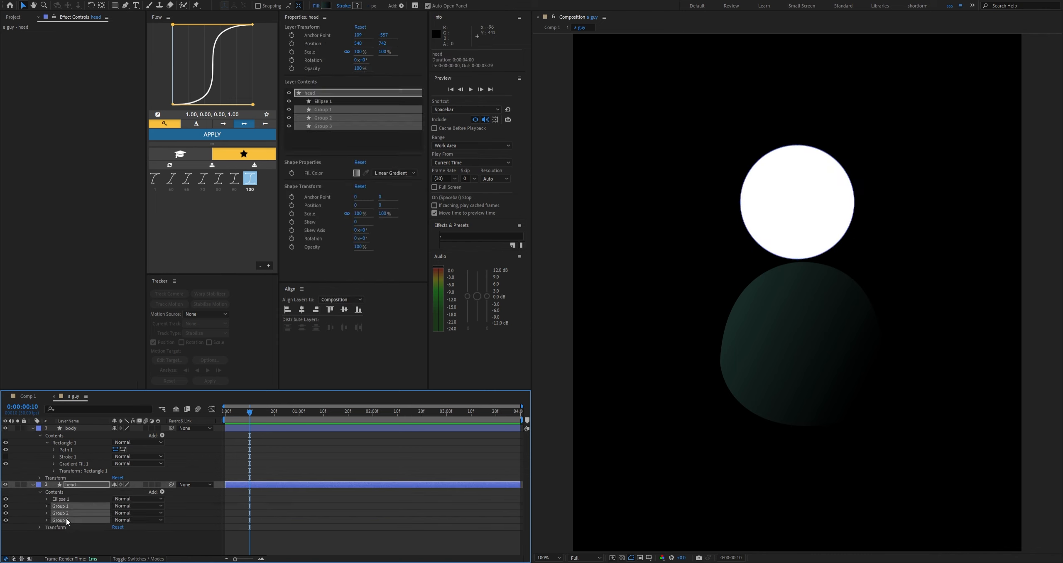
pyautogui.press('Delete')
# Copy Gradient Fill 1 from the body's Rectangle 1 into the head layer's Ellipse 1
pyautogui.click(84, 461)
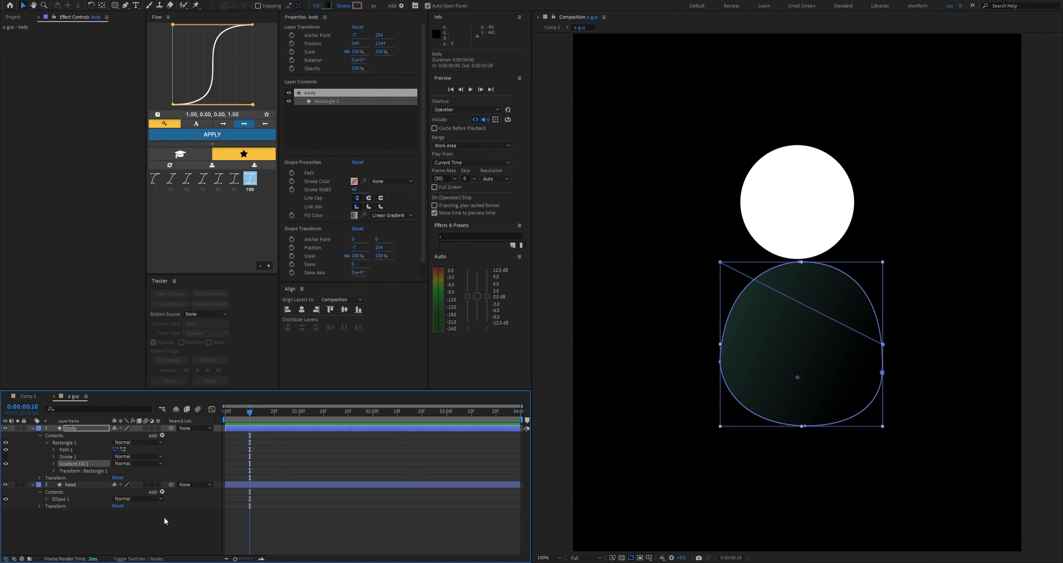
pyautogui.click(56, 500)
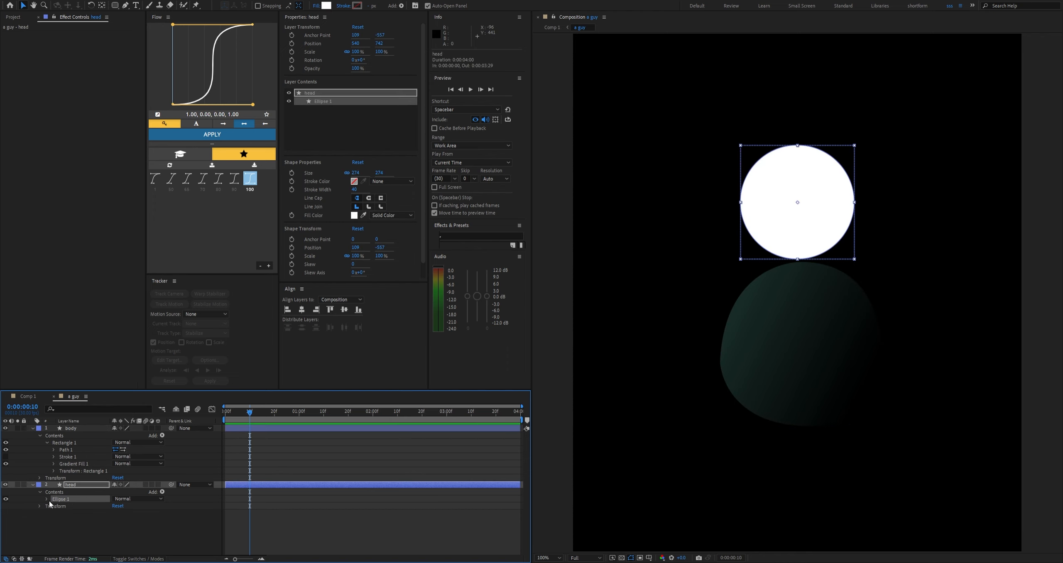
pyautogui.click(44, 499)
pyautogui.click(46, 499)
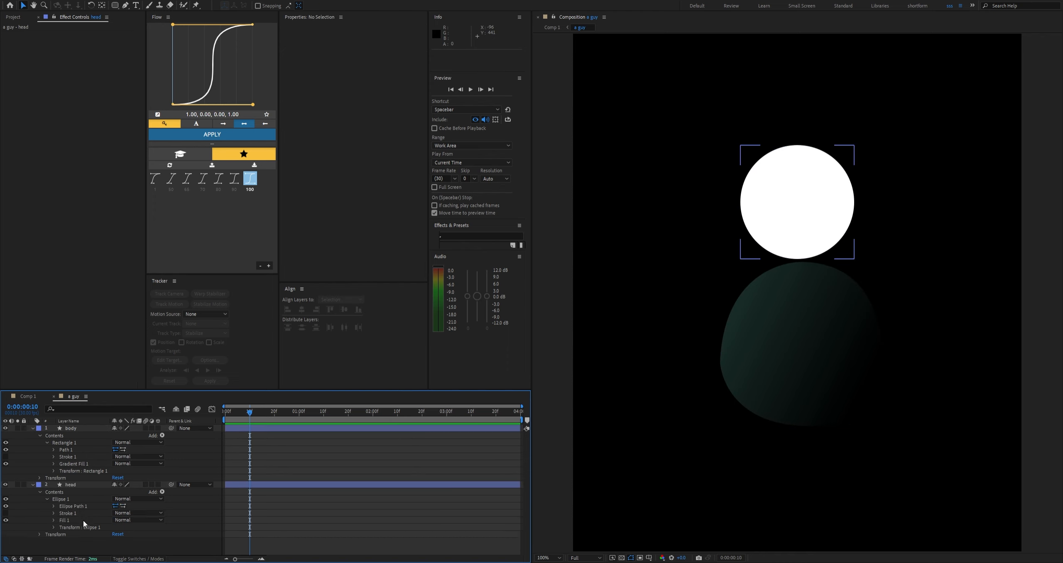
pyautogui.click(82, 506)
pyautogui.hotkey('ctrl', 'v')
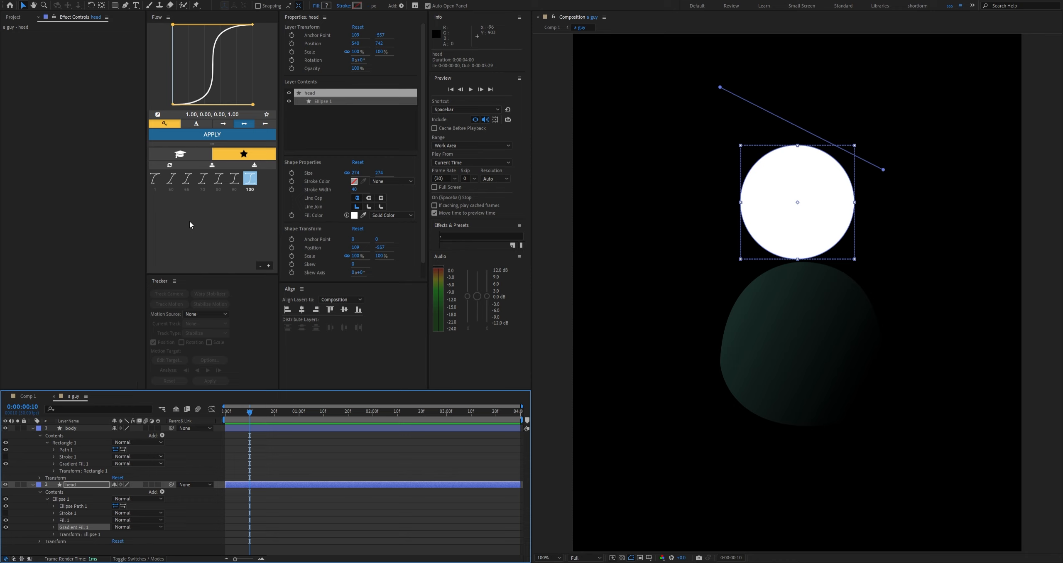
# Change the head layer's solid white fill to a linear gradient
pyautogui.click(79, 485)
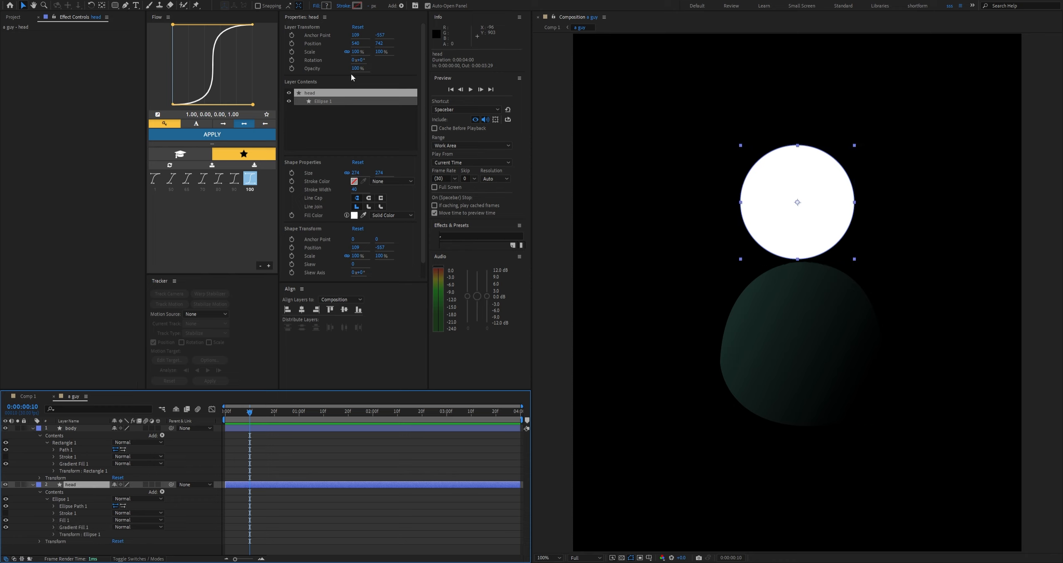
pyautogui.click(326, 6)
pyautogui.click(360, 191)
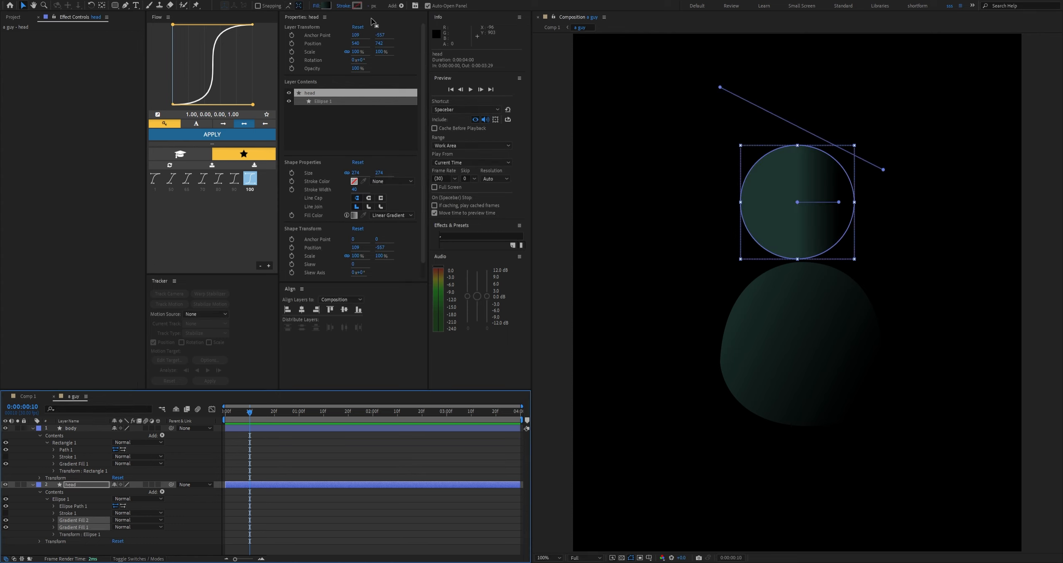
# Move the start of the head's pasted gradient to the circle's upper-left bounding corner and delete the redundant Gradient Fill 2
pyautogui.moveTo(720, 87); pyautogui.dragTo(740, 146)
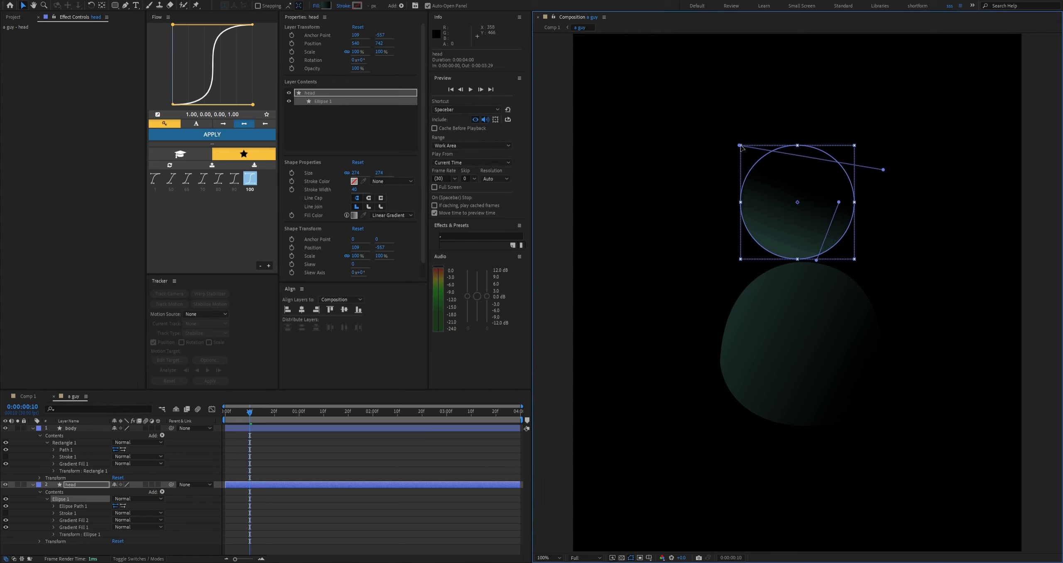
pyautogui.click(83, 520)
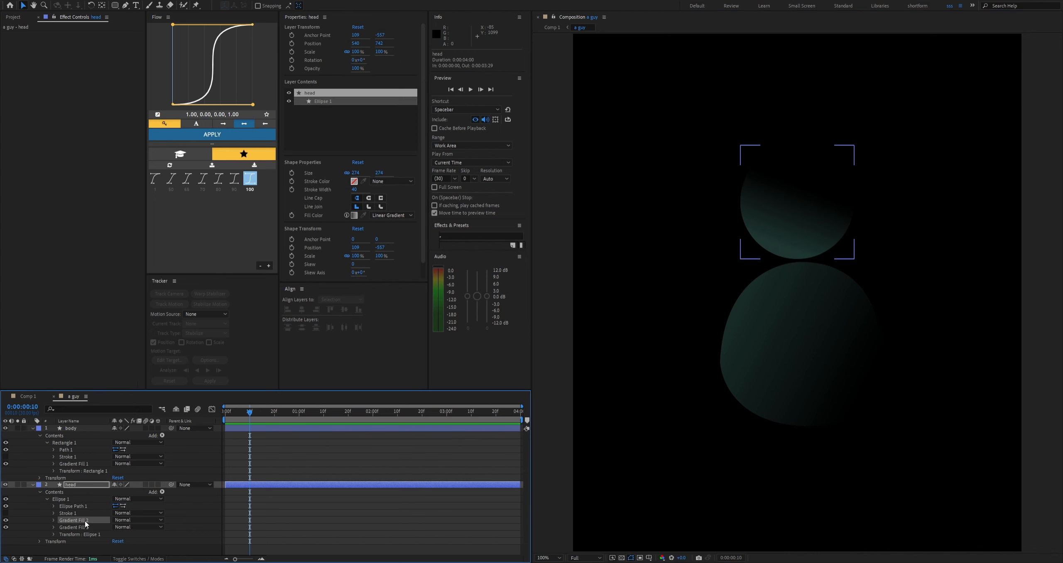
pyautogui.press('Delete')
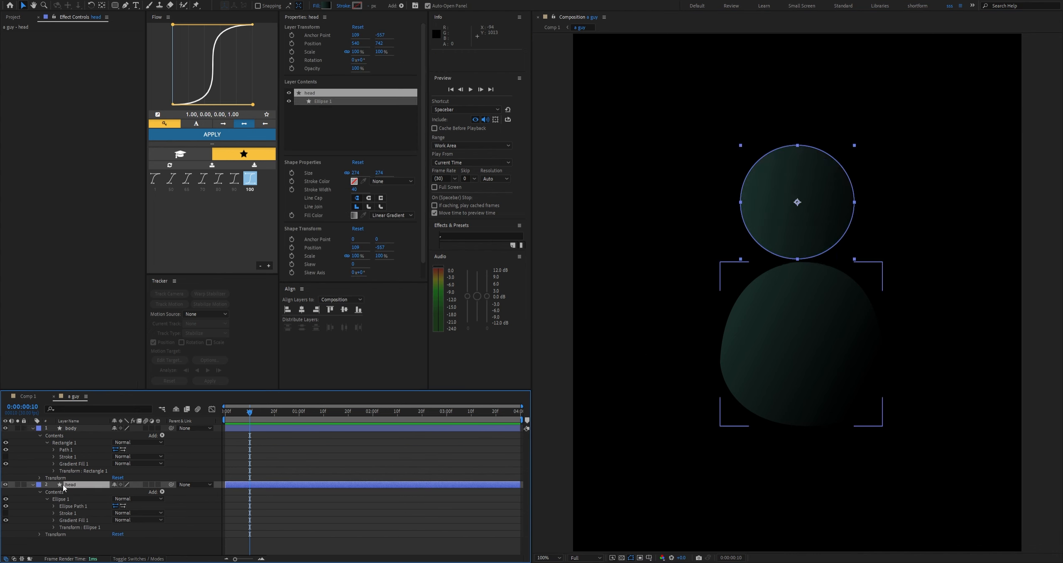
pyautogui.click(94, 545)
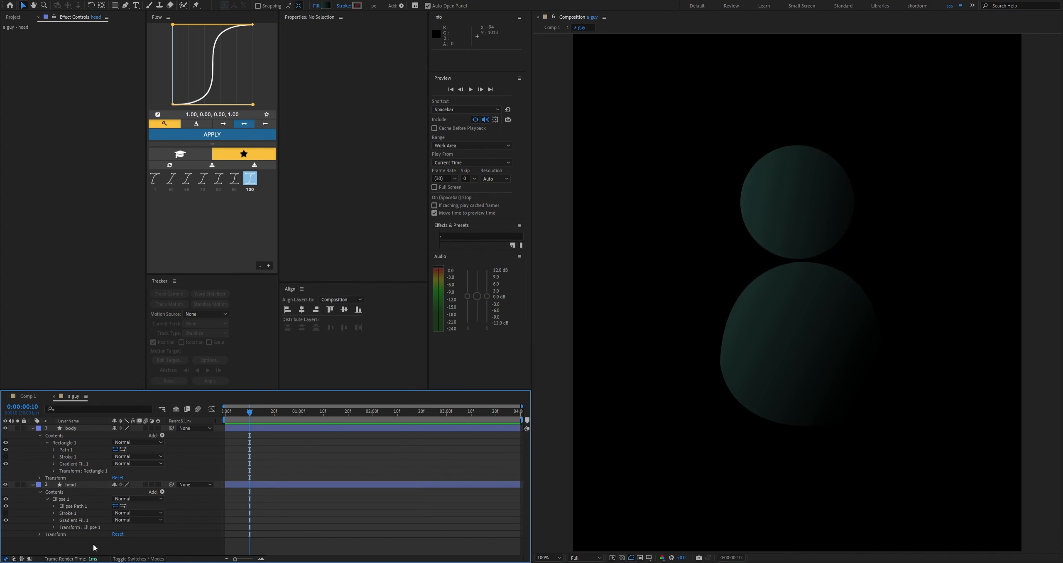
pyautogui.click(84, 485)
pyautogui.press('g')
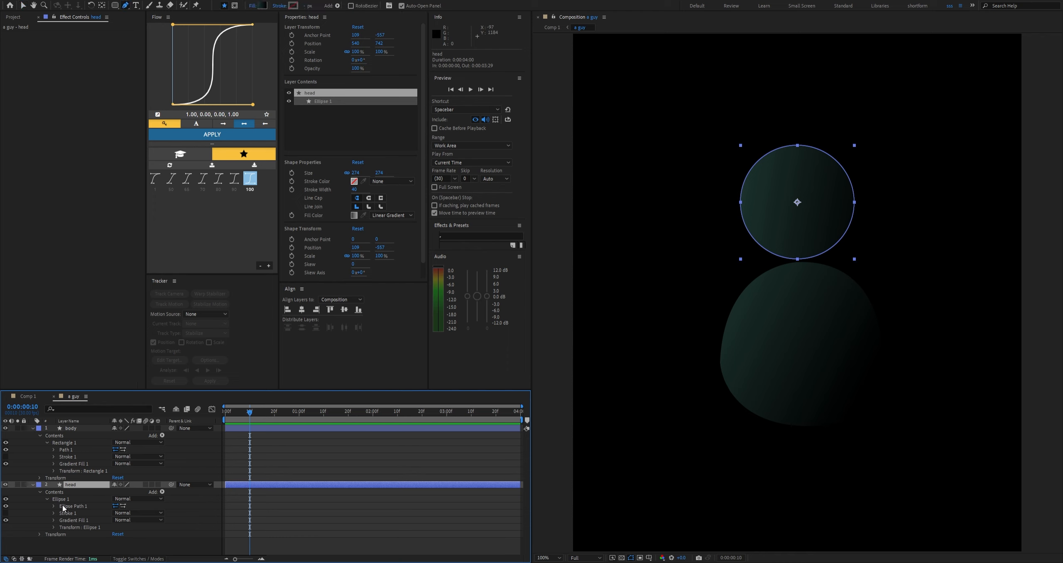
pyautogui.click(71, 521)
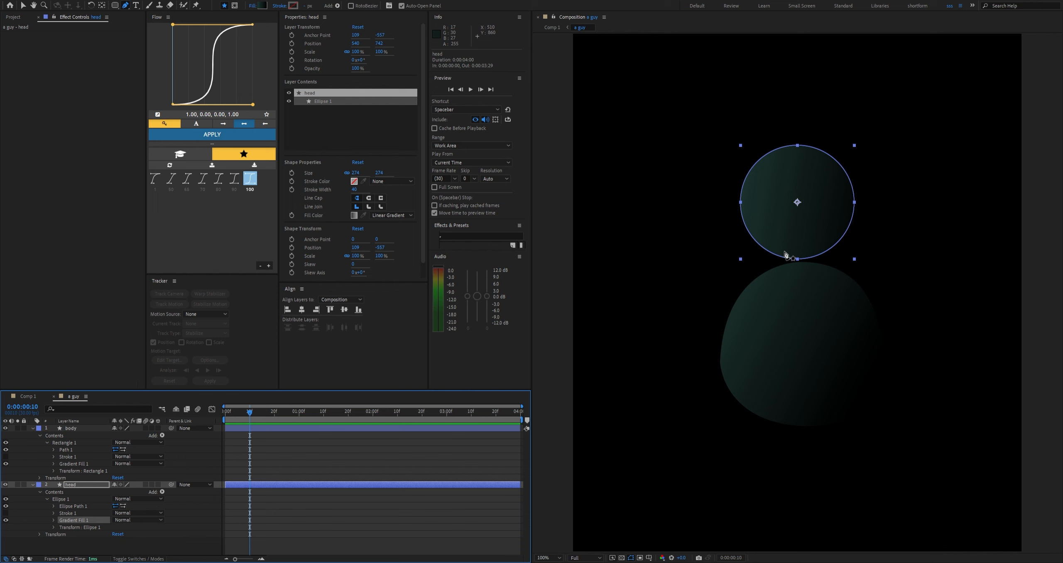
pyautogui.click(319, 468)
pyautogui.click(72, 485)
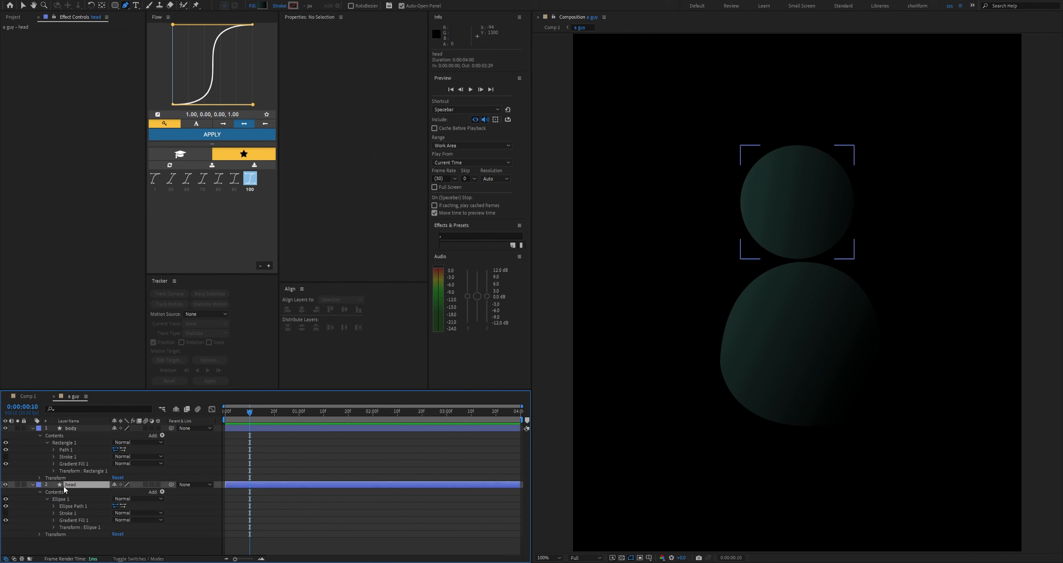
pyautogui.click(263, 5)
pyautogui.press('Escape')
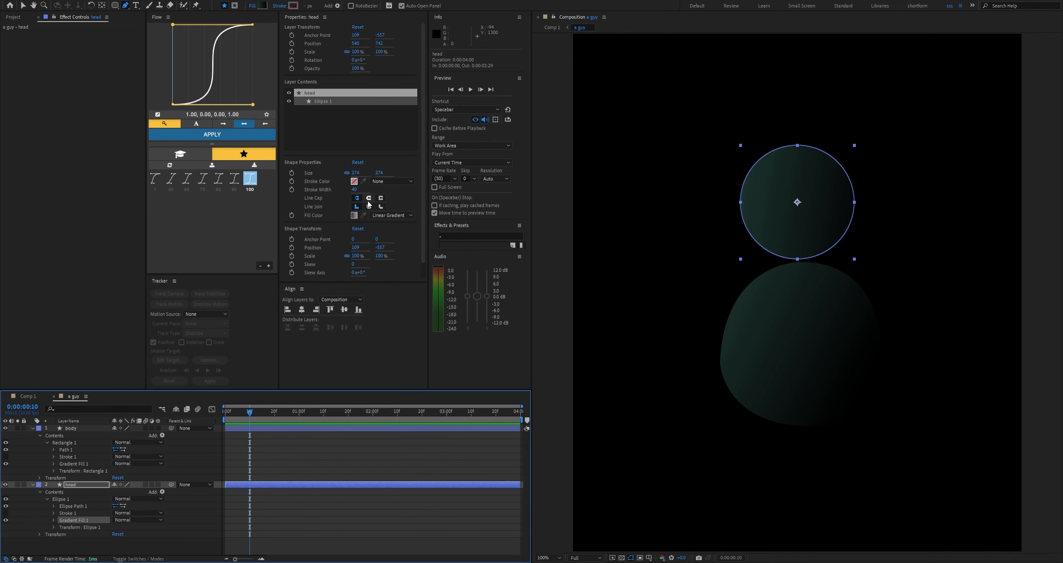
pyautogui.click(336, 470)
pyautogui.press('v')
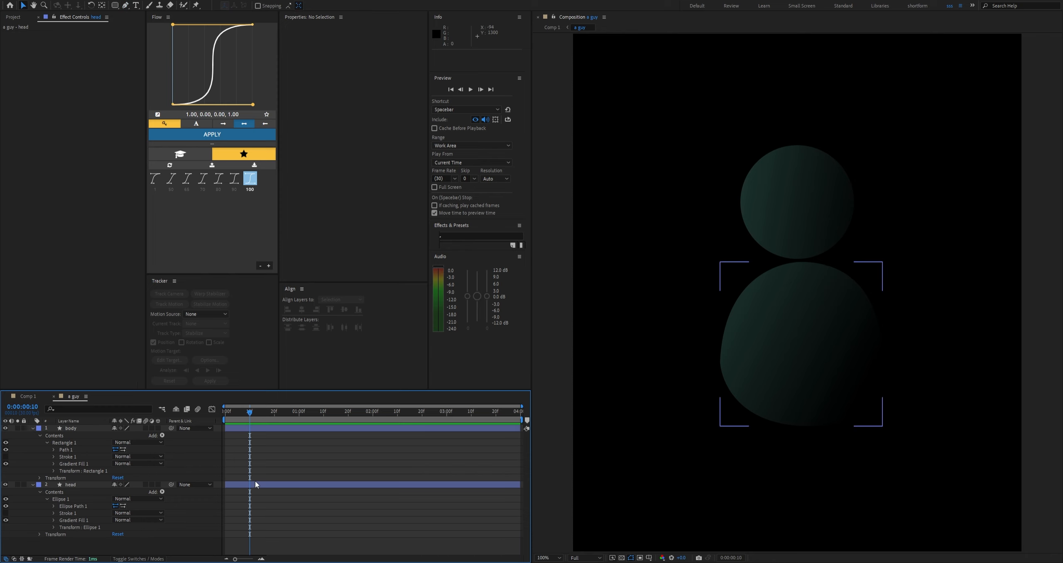
# Move the end of the head's gradient to the midpoint of its bounding box's right edge
pyautogui.click(255, 483)
pyautogui.press('.')
pyautogui.scroll(-1, 896, 223)
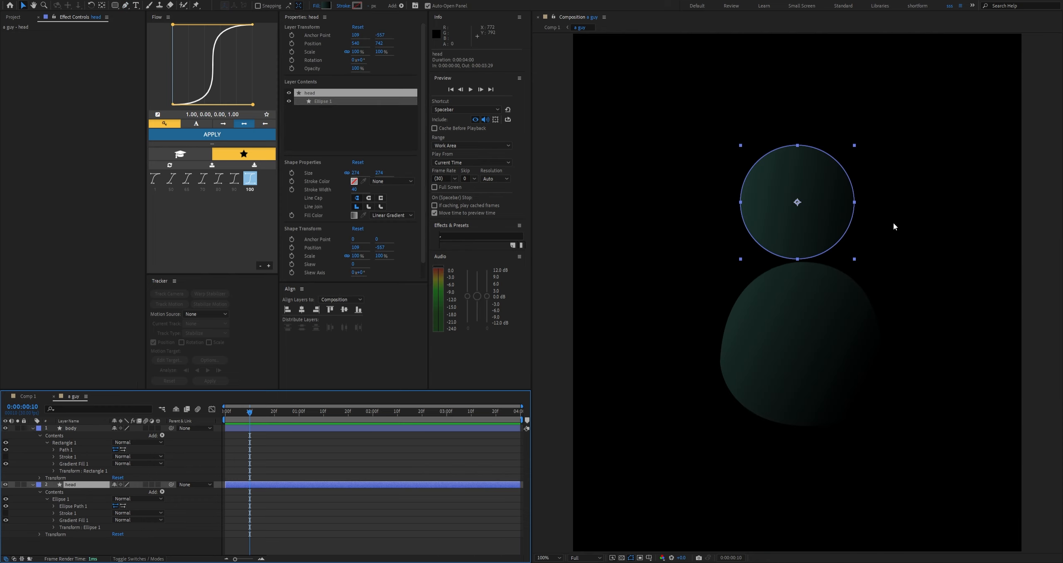
pyautogui.click(326, 6)
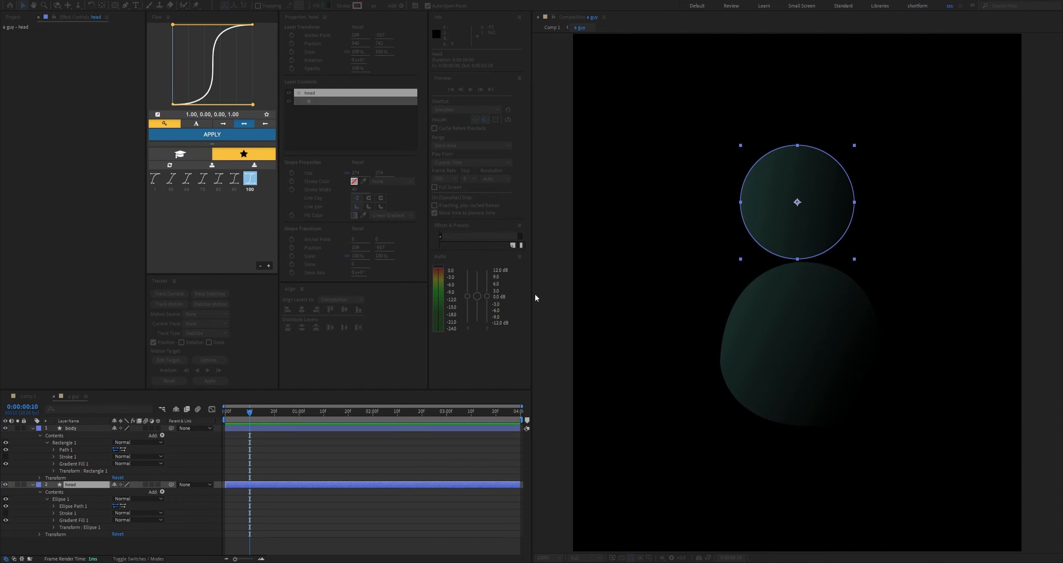
pyautogui.click(528, 304)
pyautogui.moveTo(886, 174); pyautogui.dragTo(855, 189)
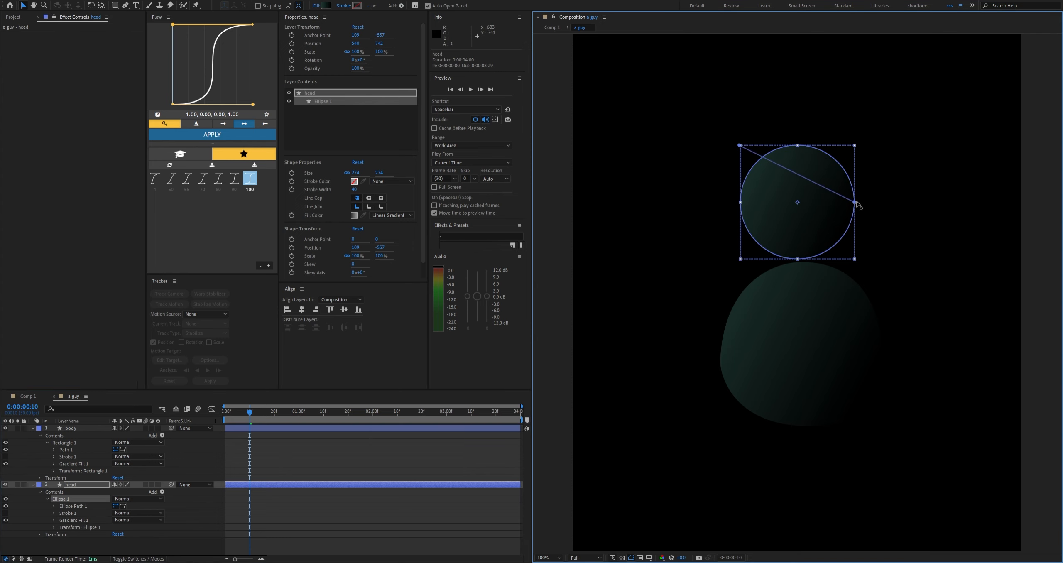
pyautogui.click(405, 454)
pyautogui.scroll(-1, 852, 342)
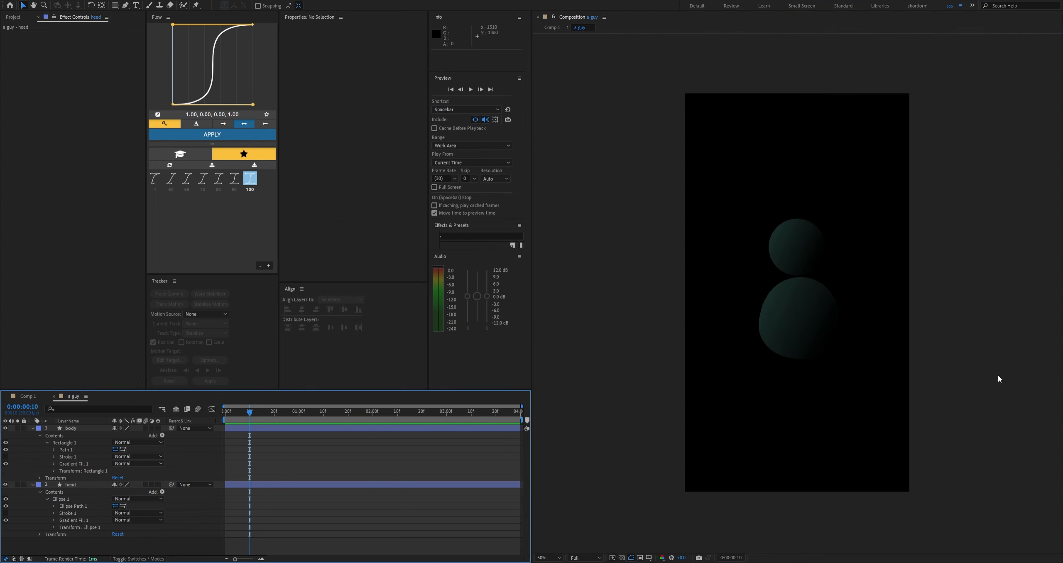
# Collapse the expanded properties of the body and head layers
pyautogui.click(32, 428)
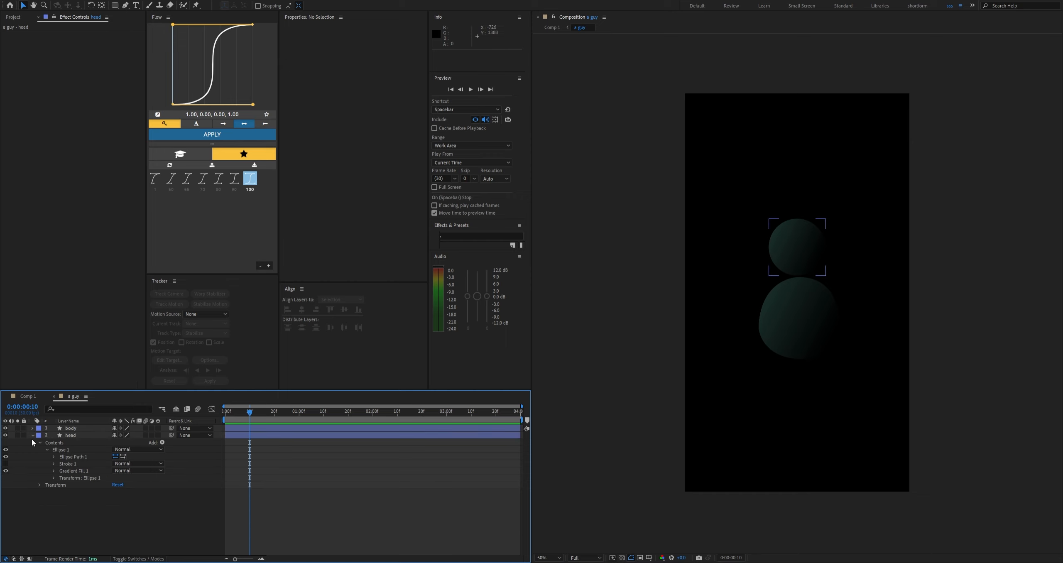
pyautogui.click(44, 484)
pyautogui.click(33, 435)
pyautogui.click(40, 477)
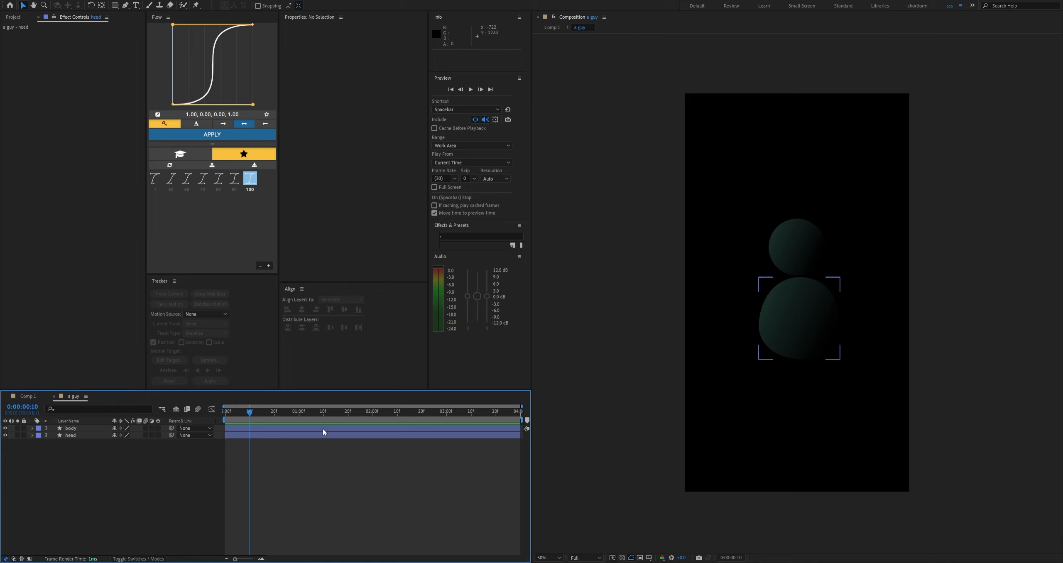
# Try to enlarge the body and head layers together by raising both scales to about 306%
pyautogui.click(83, 436)
pyautogui.keyDown('shift'); pyautogui.click(83, 428); pyautogui.keyUp('shift')
pyautogui.press('a')
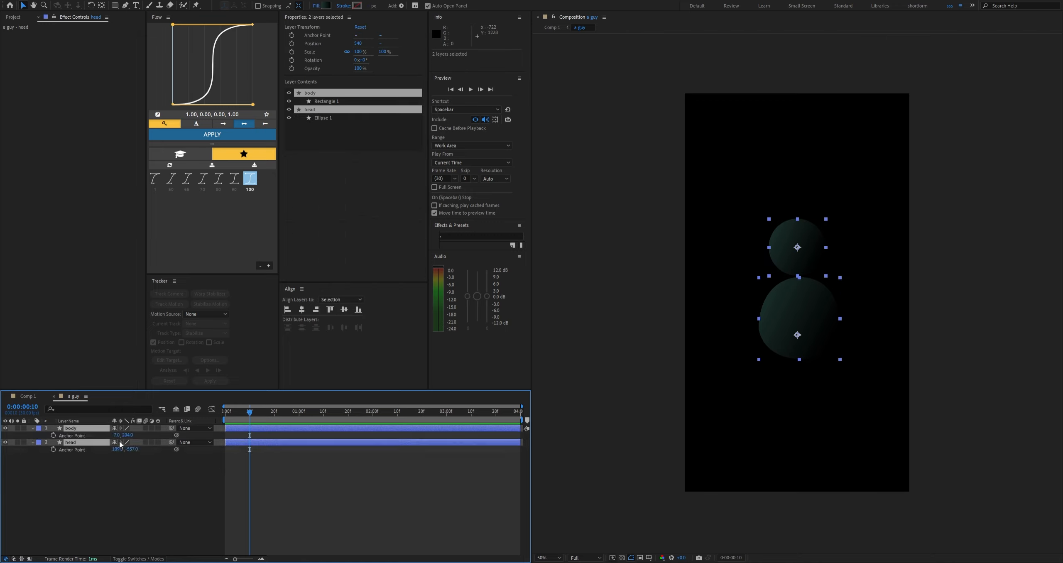
pyautogui.press('s')
pyautogui.moveTo(125, 435); pyautogui.dragTo(217, 443)
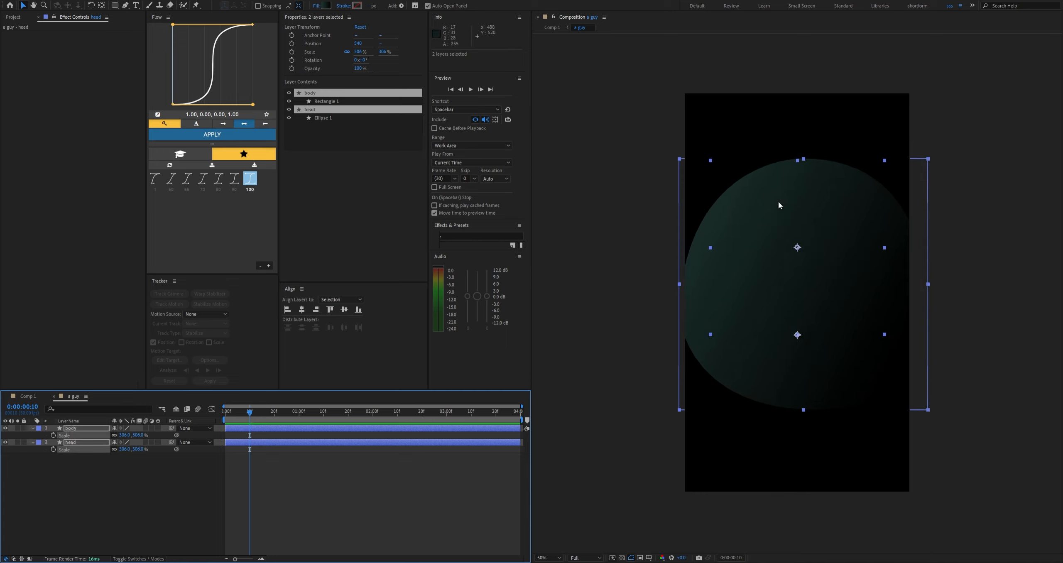
pyautogui.hotkey('ctrl', 'z')
pyautogui.hotkey('ctrl', 'z')
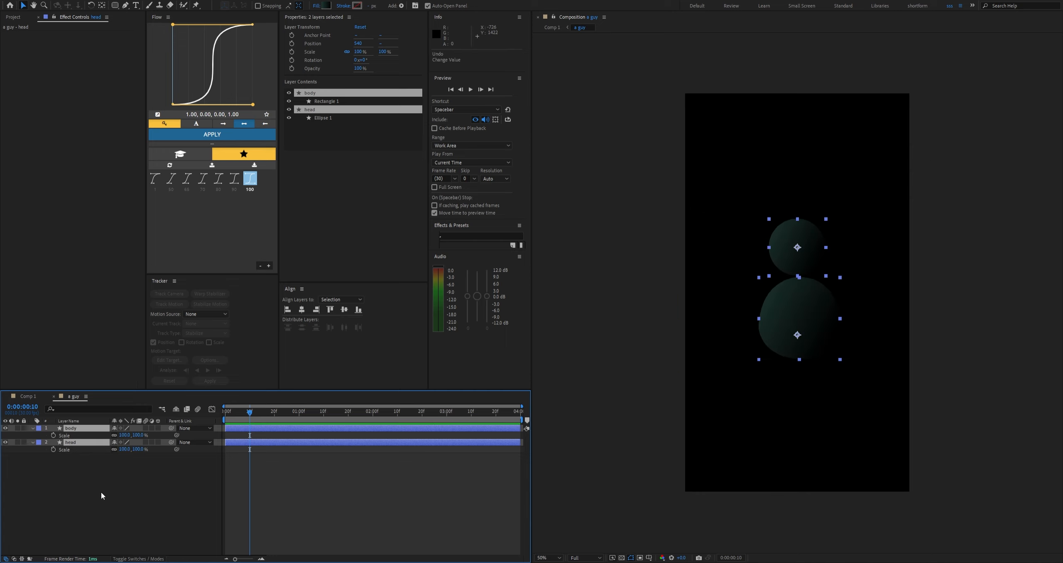
pyautogui.click(101, 491)
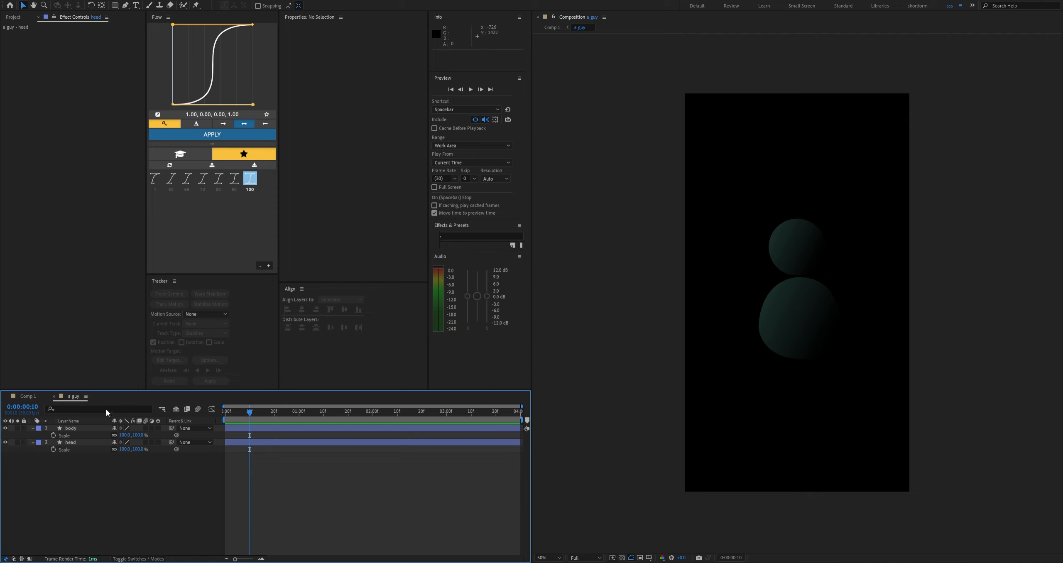
# Add a null object and parent the body and head layers to it
pyautogui.hotkey('ctrl', 'alt', 'shift', 'y')
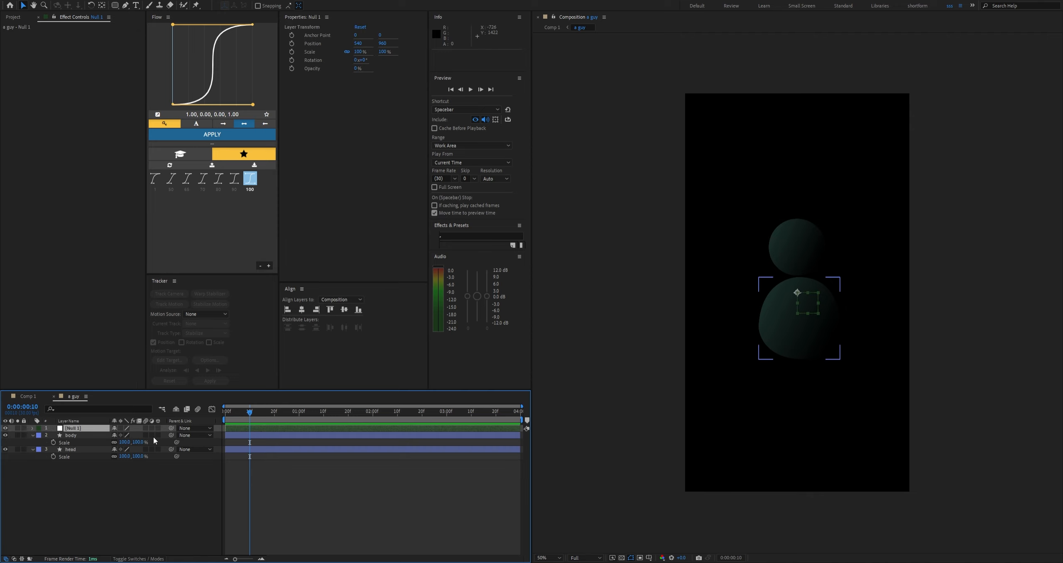
pyautogui.click(97, 436)
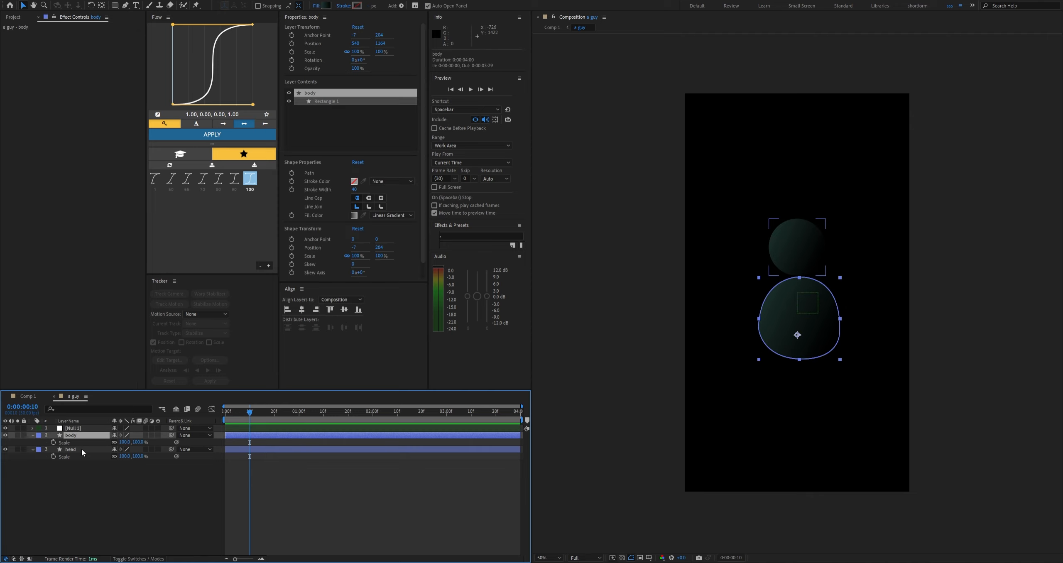
pyautogui.keyDown('ctrl'); pyautogui.click(78, 449); pyautogui.keyUp('ctrl')
pyautogui.moveTo(171, 435); pyautogui.dragTo(73, 428)
pyautogui.click(123, 520)
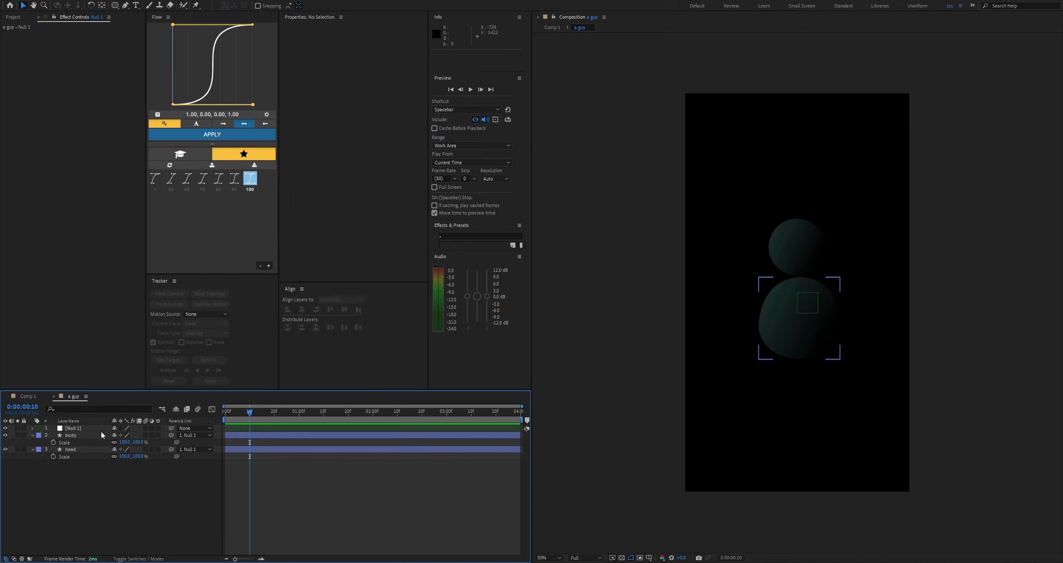
# Scale the null object up to about 219% to enlarge the whole person icon
pyautogui.click(90, 429)
pyautogui.press('s')
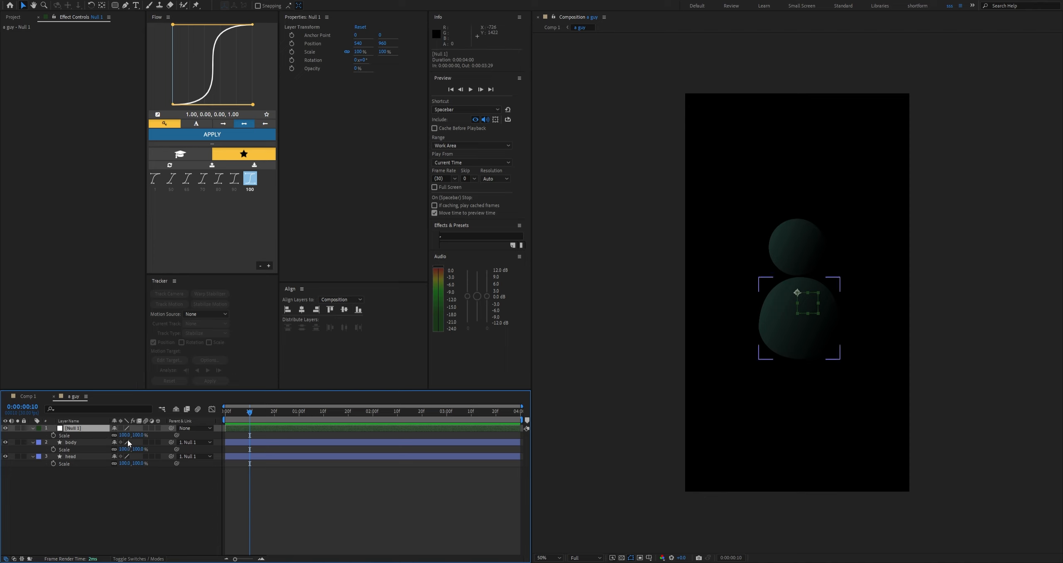
pyautogui.moveTo(123, 436); pyautogui.dragTo(183, 444)
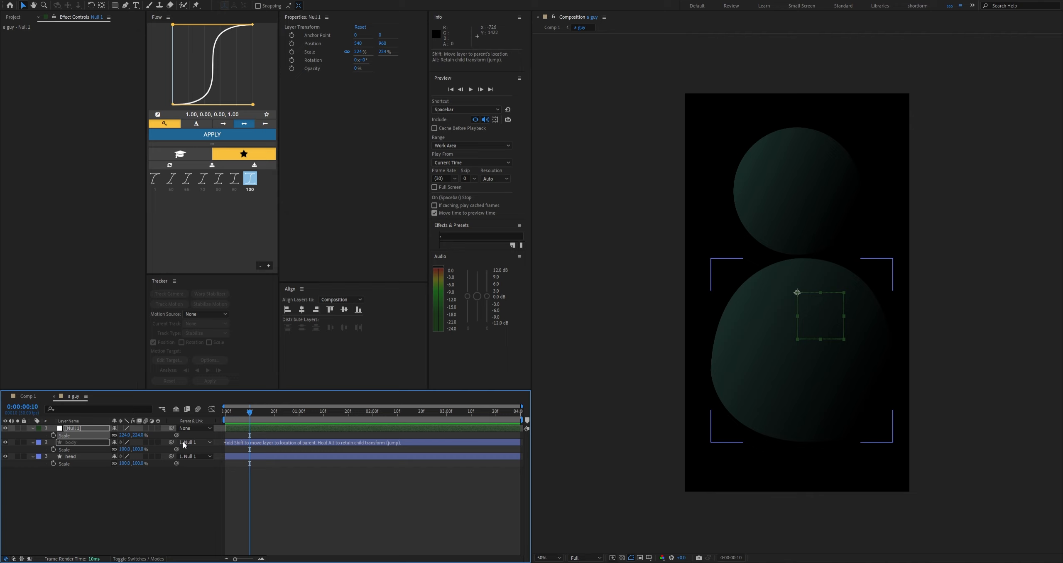
pyautogui.click(171, 476)
pyautogui.moveTo(122, 435); pyautogui.dragTo(128, 437)
pyautogui.moveTo(127, 439); pyautogui.dragTo(121, 438)
# Delete the null object that parents the body and head layers
pyautogui.click(69, 440)
pyautogui.click(73, 430)
pyautogui.press('Delete')
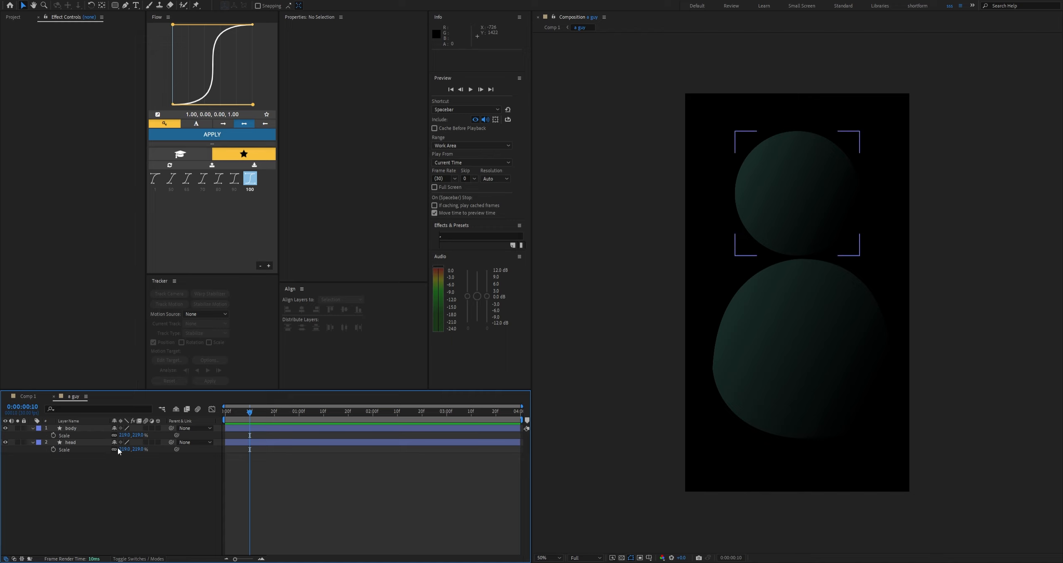
# Undo the null object's deletion, its scaling, the parenting and its creation
pyautogui.hotkey('ctrl', 'z')
pyautogui.hotkey('ctrl', 'z')
pyautogui.hotkey('ctrl', 'z')
pyautogui.hotkey('ctrl', 'z')
pyautogui.hotkey('ctrl', 'z')
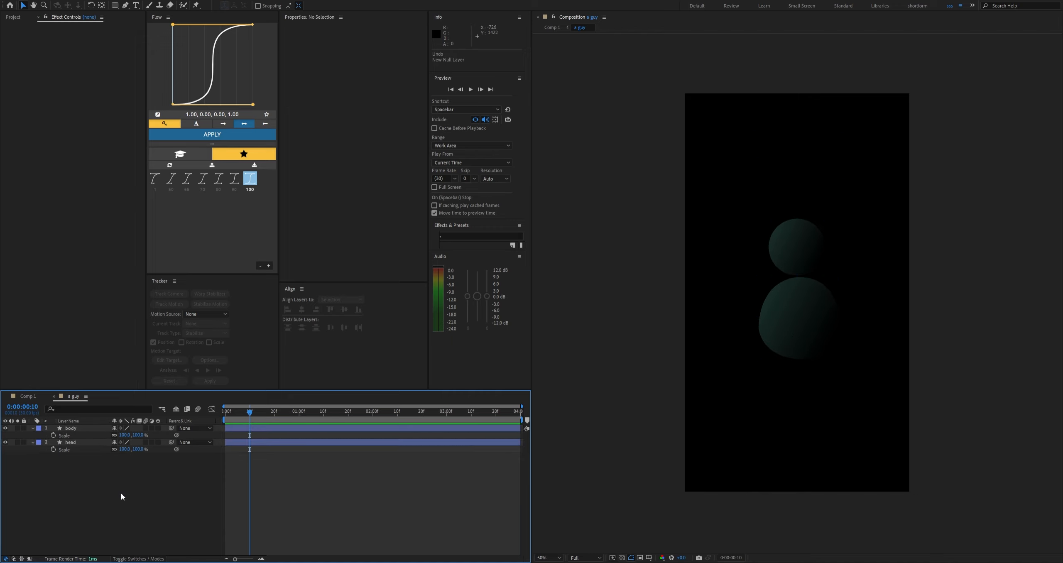
# Parent the body layer to the head layer in the a guy composition
pyautogui.click(70, 443)
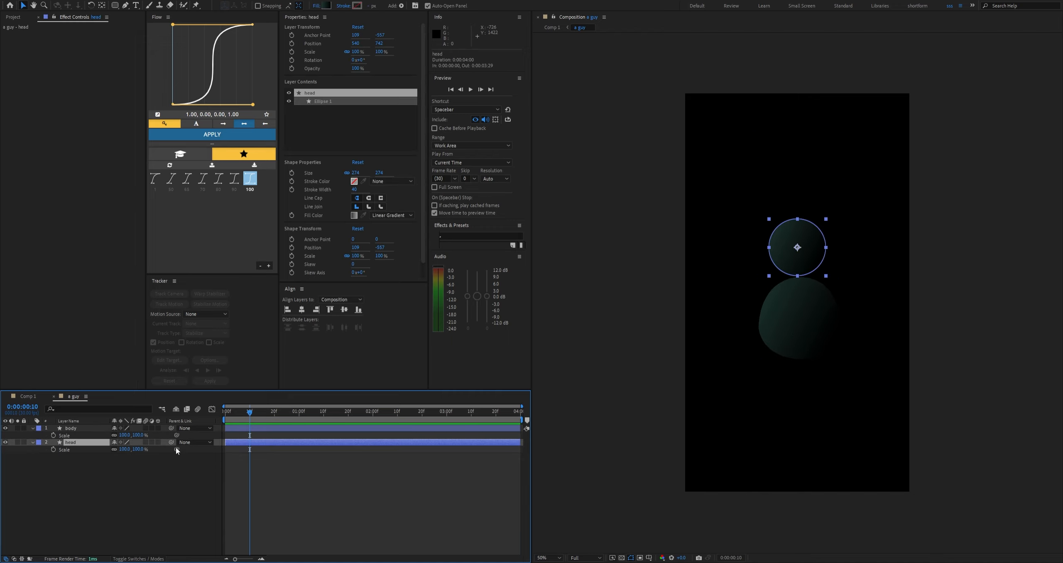
pyautogui.moveTo(170, 443)
pyautogui.mouseDown()
pyautogui.moveTo(80, 429)
pyautogui.moveTo(171, 446)
pyautogui.mouseUp()
pyautogui.hotkey('ctrl', 'z')
pyautogui.moveTo(170, 428); pyautogui.dragTo(104, 443)
pyautogui.click(108, 459)
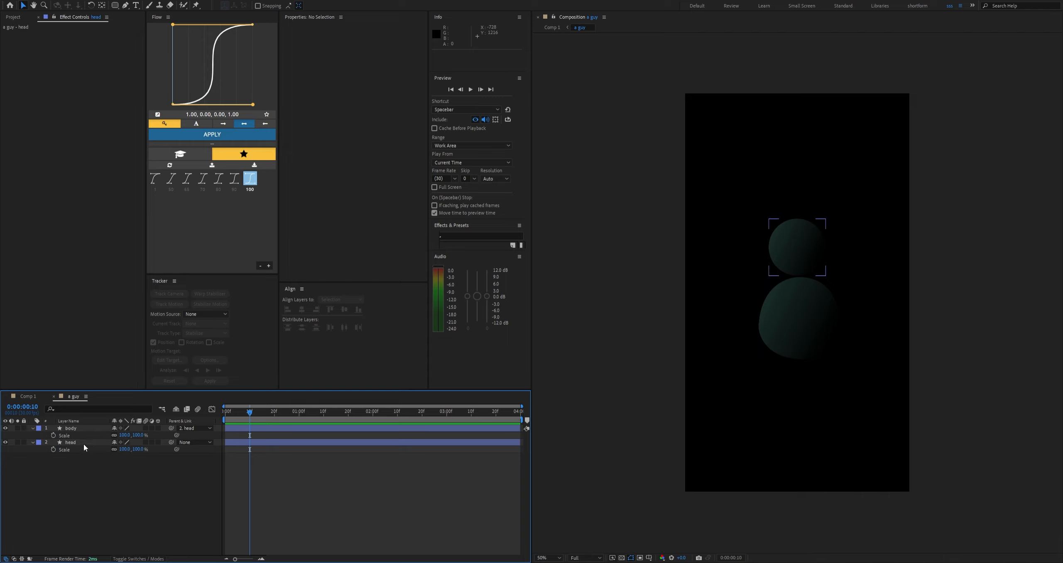
# Try enlarging the whole person icon by scaling the head layer, and undo each scaling attempt
pyautogui.moveTo(124, 449); pyautogui.dragTo(191, 452)
pyautogui.click(178, 460)
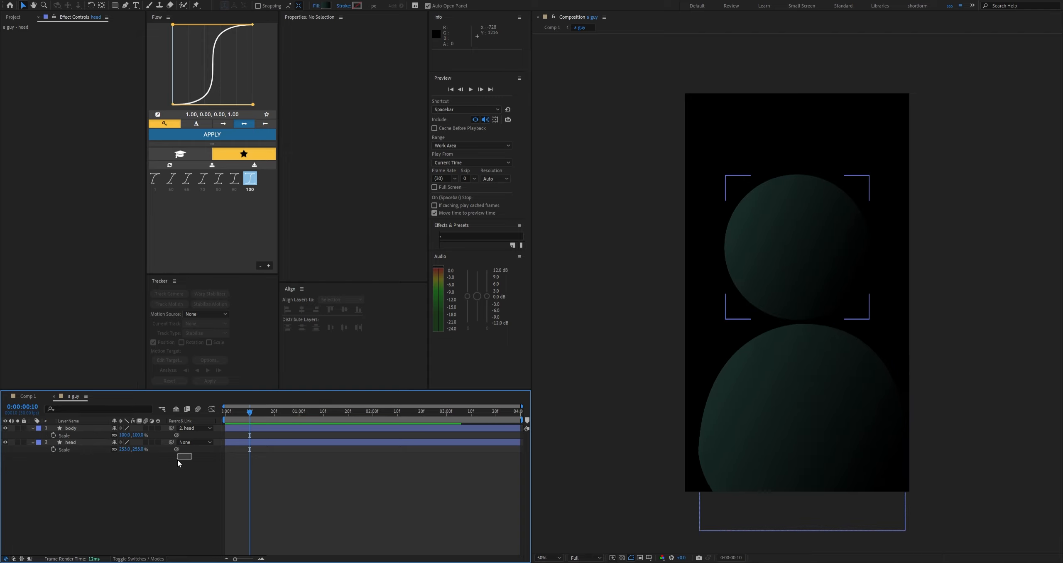
pyautogui.hotkey('ctrl', 'z')
pyautogui.hotkey('ctrl', 'z')
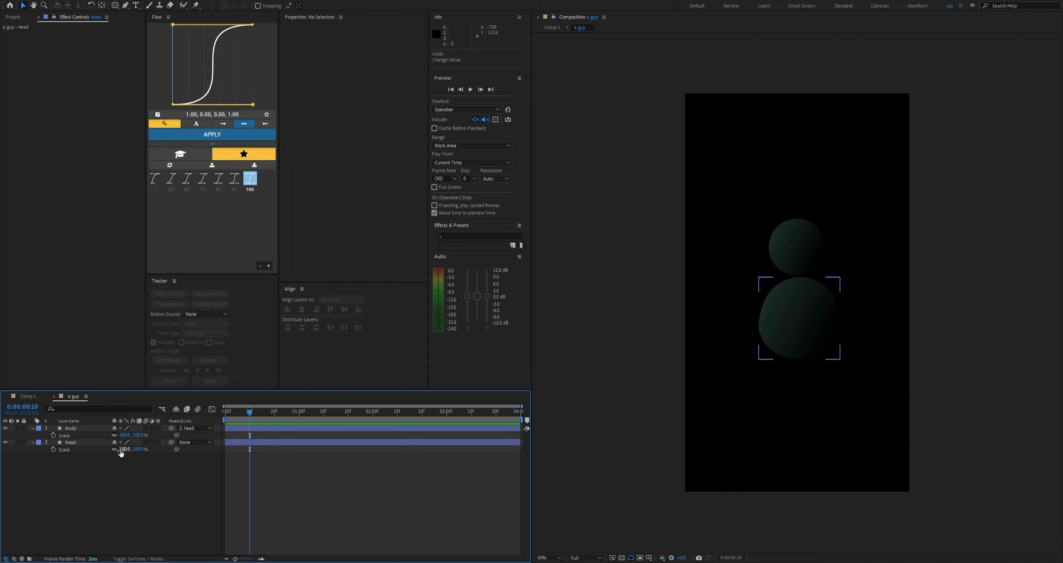
pyautogui.click(131, 450)
pyautogui.moveTo(132, 451); pyautogui.dragTo(174, 452)
pyautogui.hotkey('ctrl', 'z')
pyautogui.click(801, 263)
pyautogui.moveTo(123, 454); pyautogui.dragTo(167, 454)
pyautogui.hotkey('ctrl', 'z')
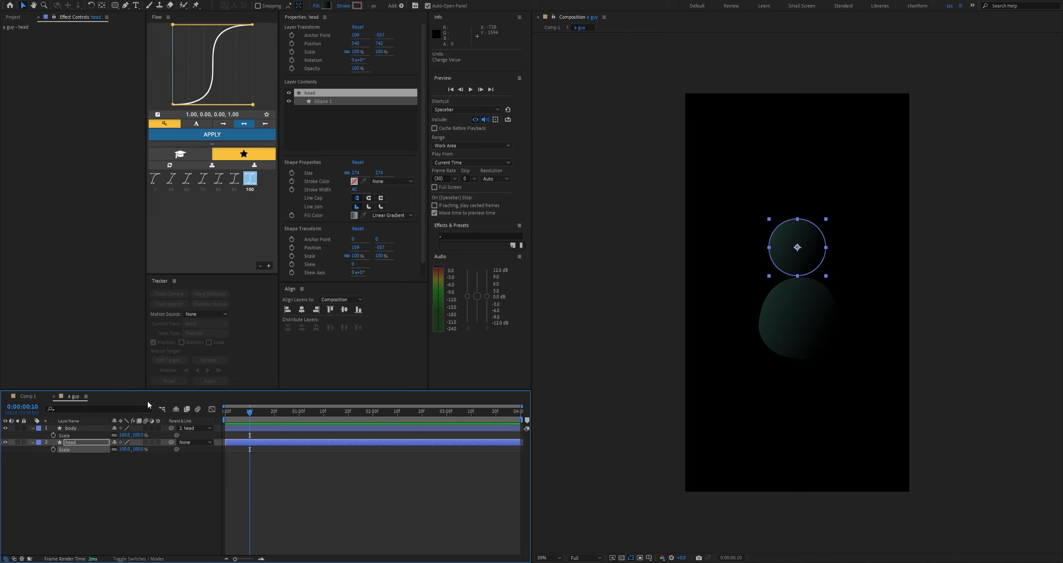
# Add a null object above the other layers and parent both the body and head layers to it
pyautogui.hotkey('ctrl', 'alt', 'shift', 'y')
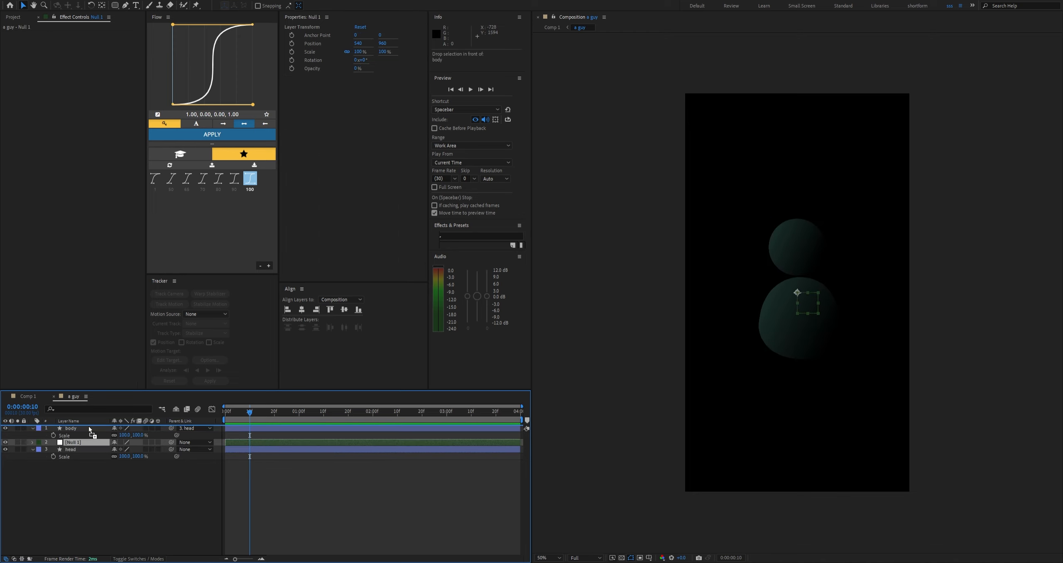
pyautogui.click(70, 435)
pyautogui.keyDown('shift'); pyautogui.click(78, 449); pyautogui.keyUp('shift')
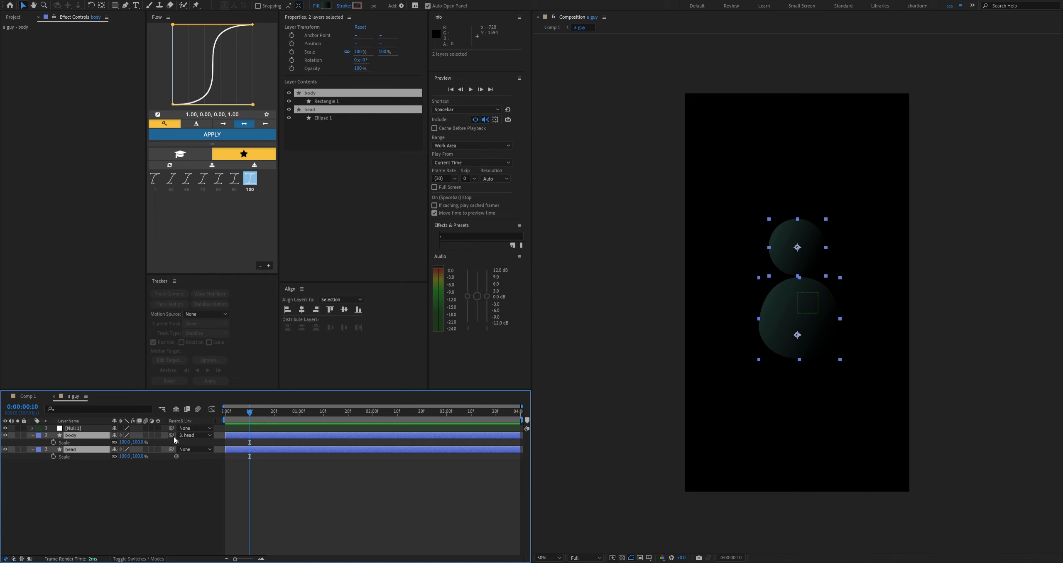
pyautogui.moveTo(171, 435)
pyautogui.mouseDown()
pyautogui.moveTo(91, 429)
pyautogui.moveTo(169, 436)
pyautogui.mouseUp()
# Scale the null object to 200% to enlarge the whole person icon
pyautogui.click(65, 428)
pyautogui.press('s')
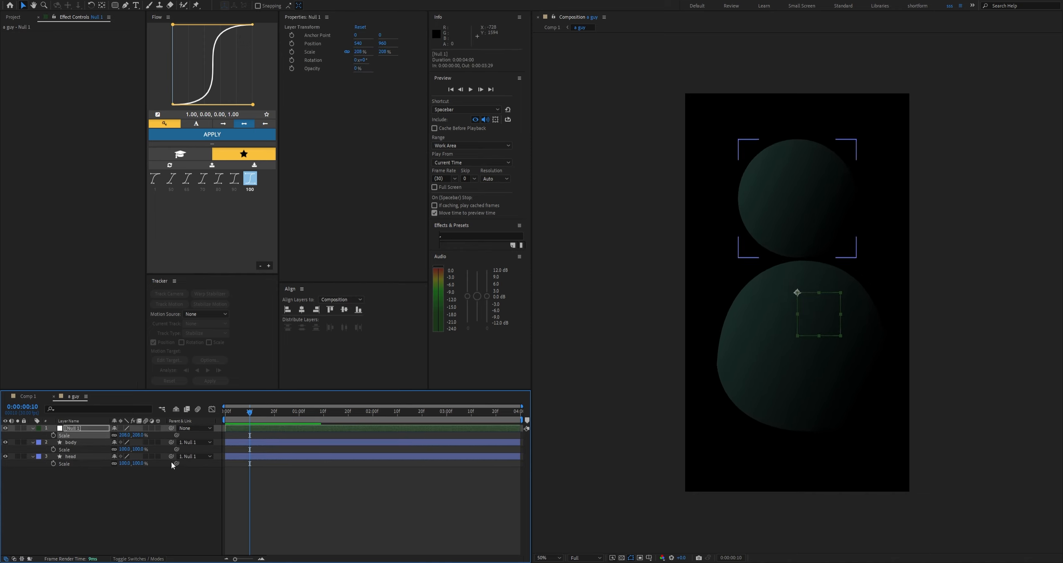
pyautogui.click(171, 488)
# Return to Comp 1 and toggle the a guy layer's visibility to compare the icon with the reference footage
pyautogui.click(28, 396)
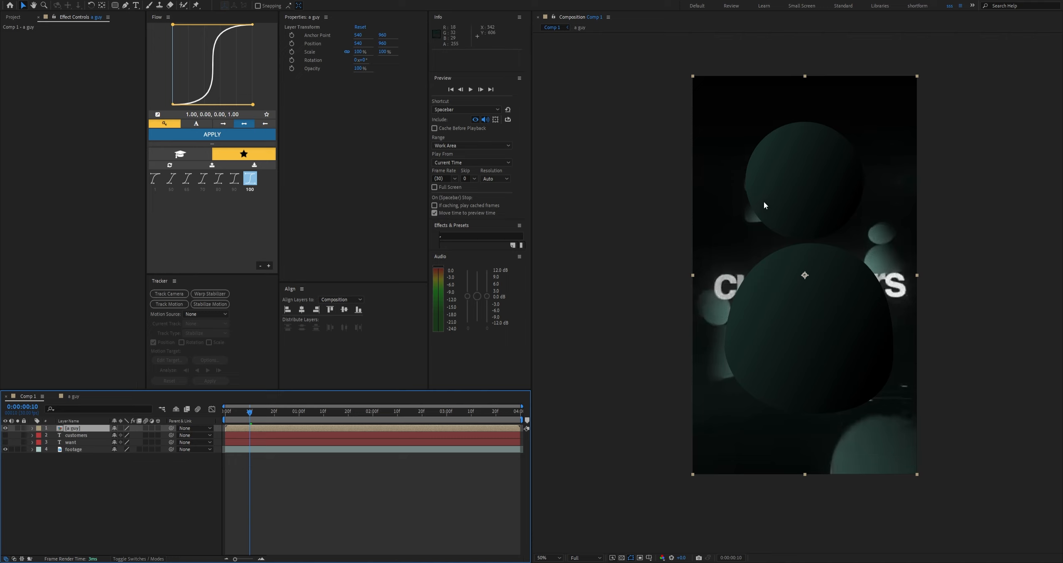
pyautogui.click(3, 428)
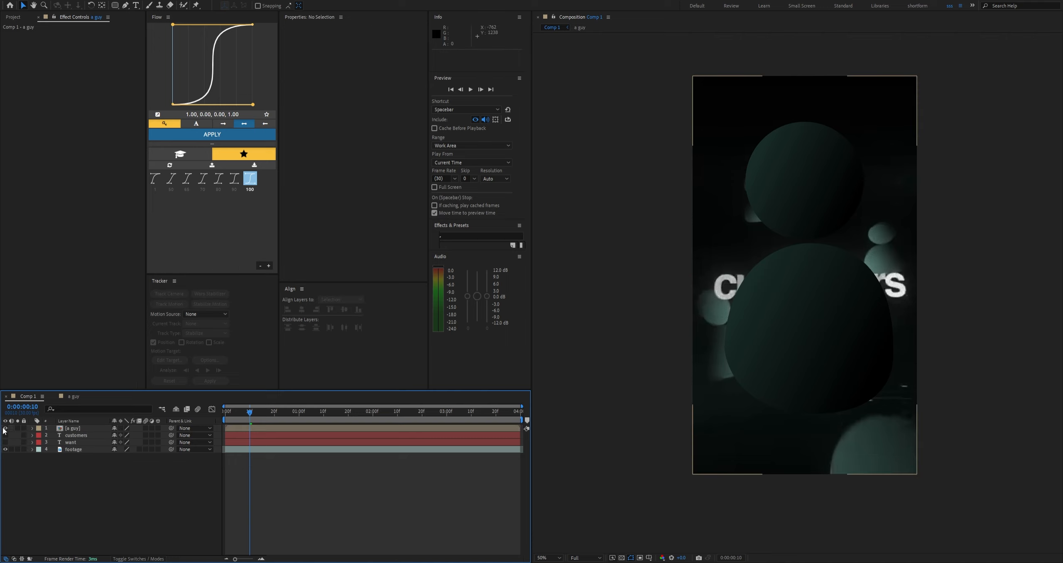
pyautogui.click(5, 428)
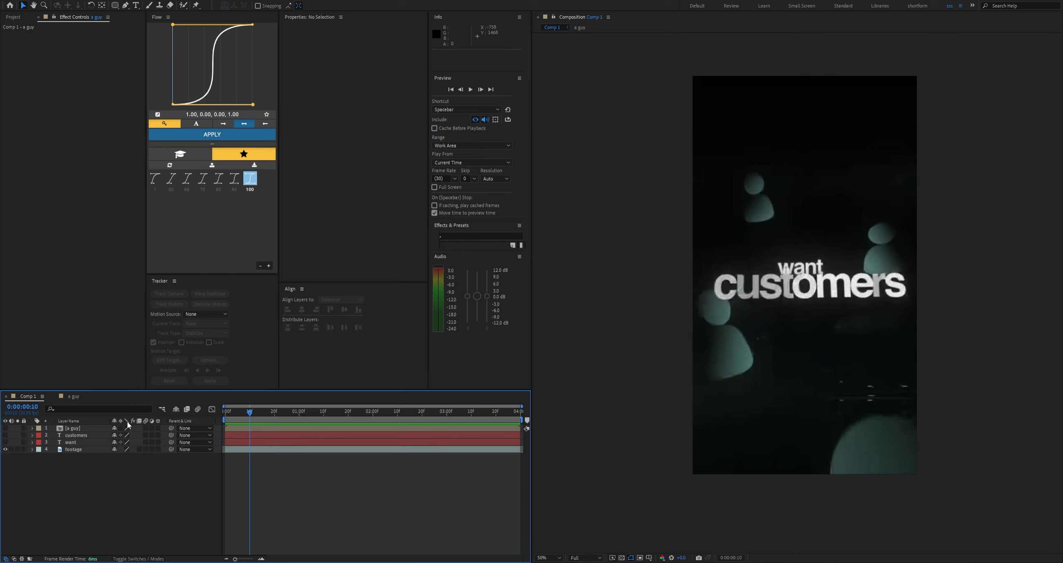
pyautogui.click(69, 430)
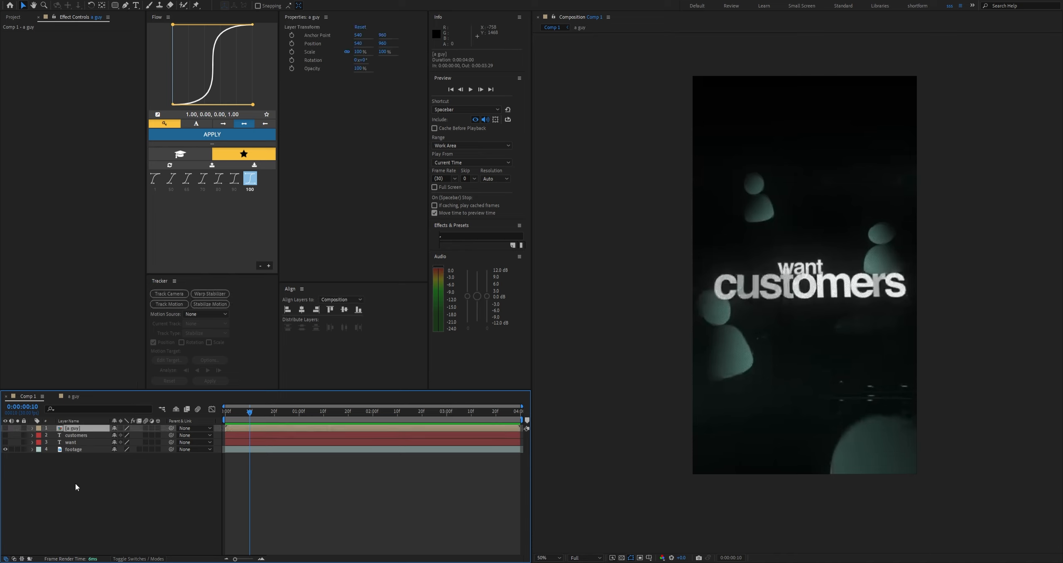
pyautogui.click(5, 429)
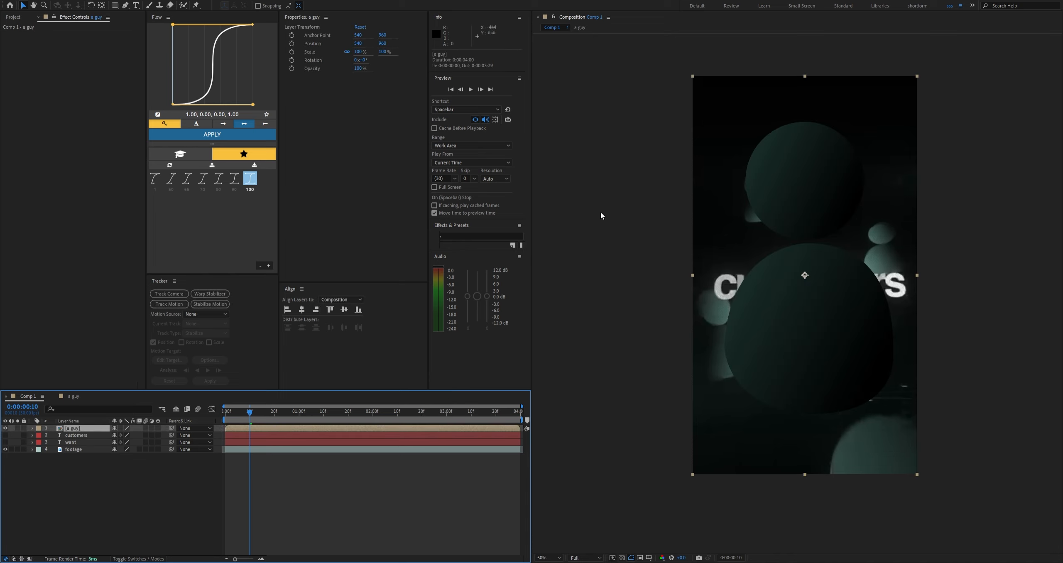
# Scale the a guy layer in Comp 1 down to 47%
pyautogui.press('s')
pyautogui.moveTo(124, 436); pyautogui.dragTo(101, 437)
pyautogui.moveTo(96, 442); pyautogui.dragTo(124, 436)
pyautogui.click(113, 496)
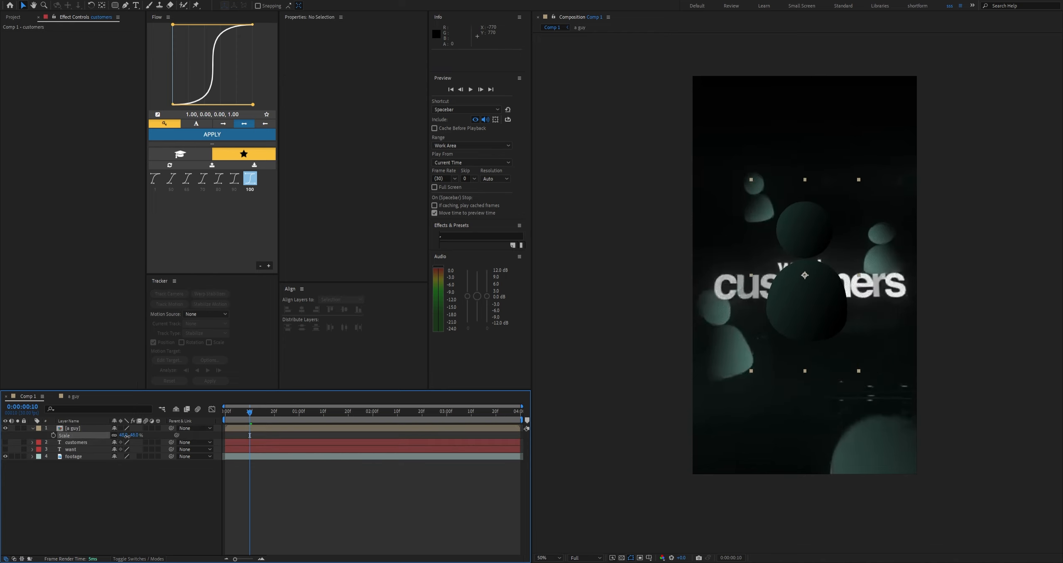
pyautogui.click(162, 487)
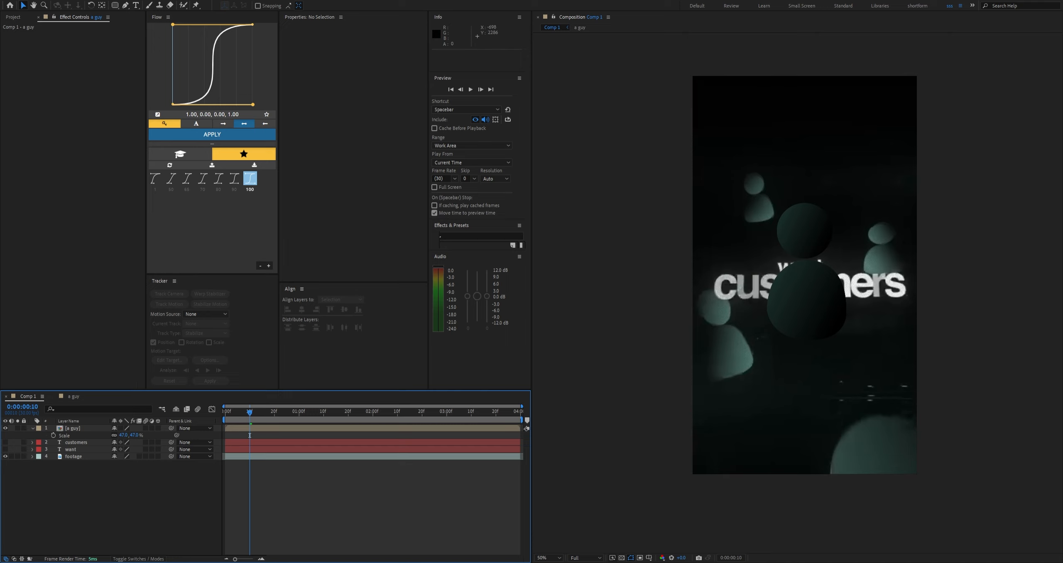
# Duplicate the a guy composition in the project and delete the copy
pyautogui.click(13, 17)
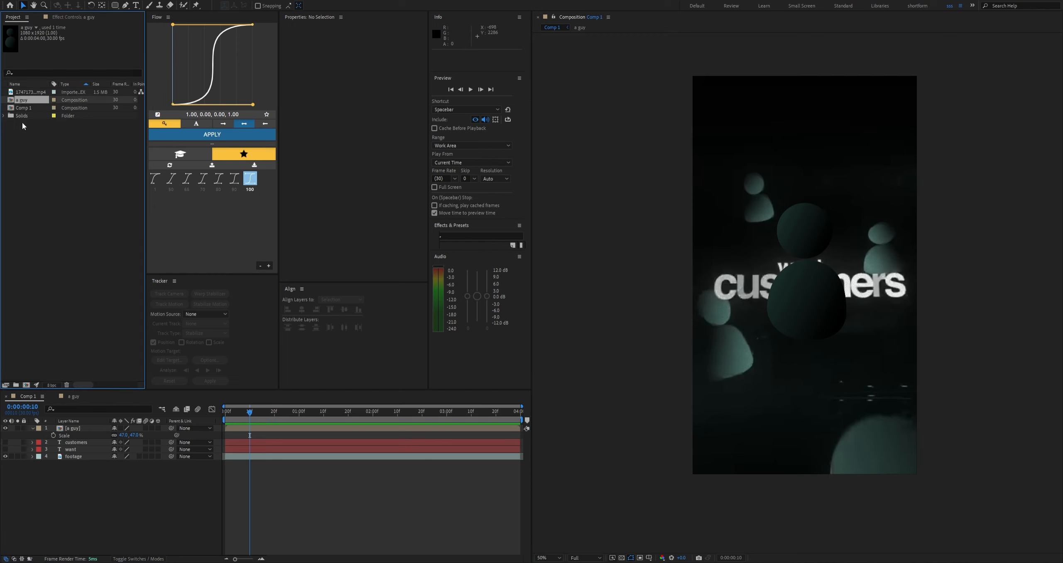
pyautogui.hotkey('ctrl', 'd')
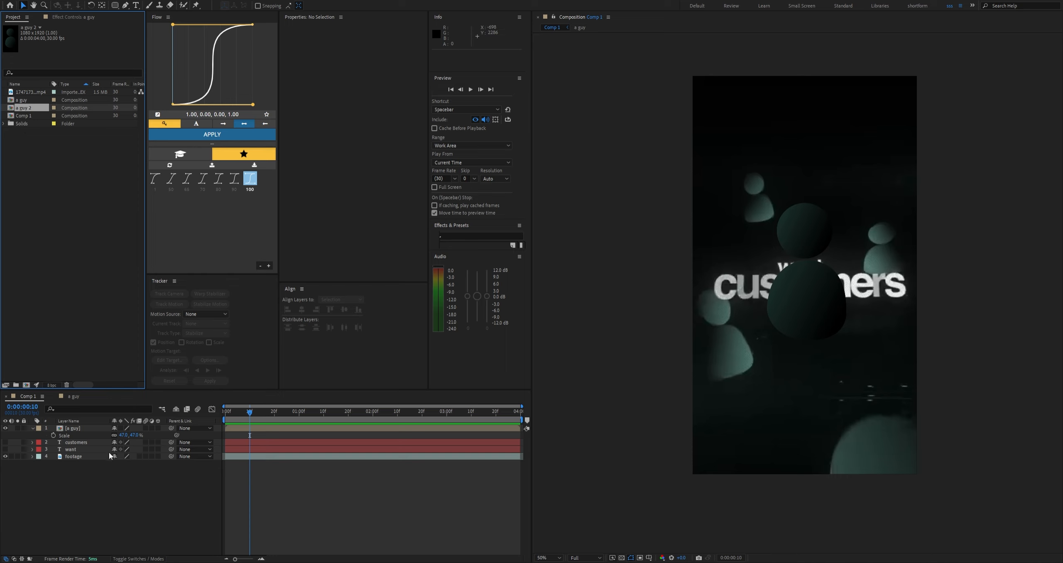
pyautogui.press('Delete')
pyautogui.click(80, 460)
# Duplicate the a guy layer within Comp 1
pyautogui.click(80, 431)
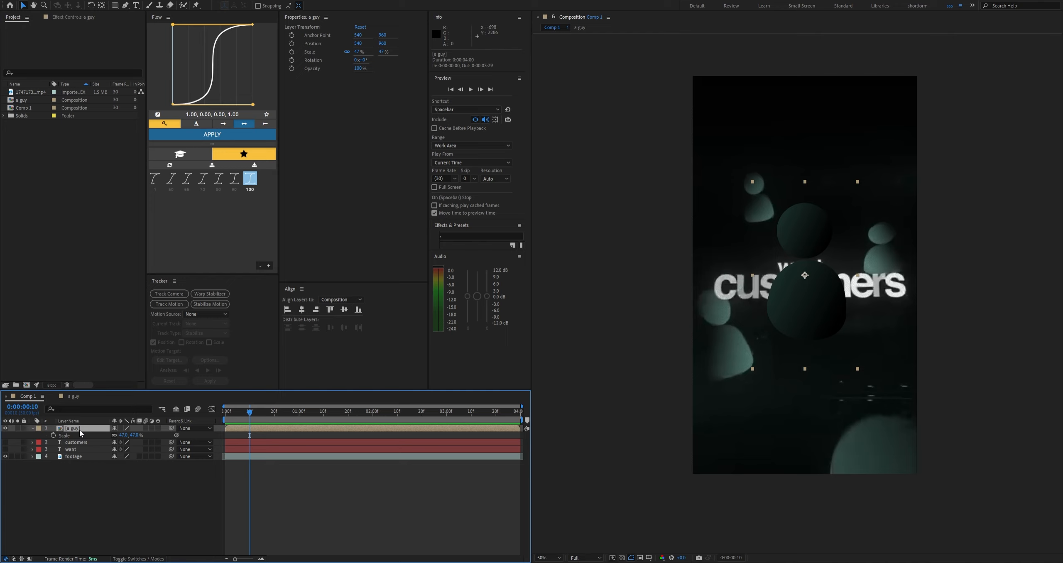
pyautogui.hotkey('ctrl', 'd')
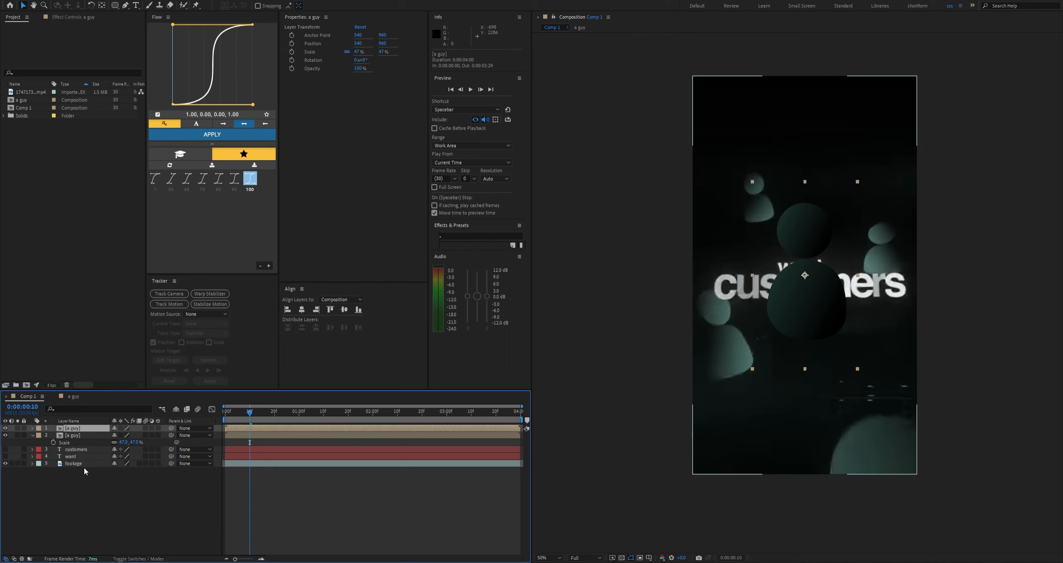
pyautogui.click(73, 480)
pyautogui.click(77, 430)
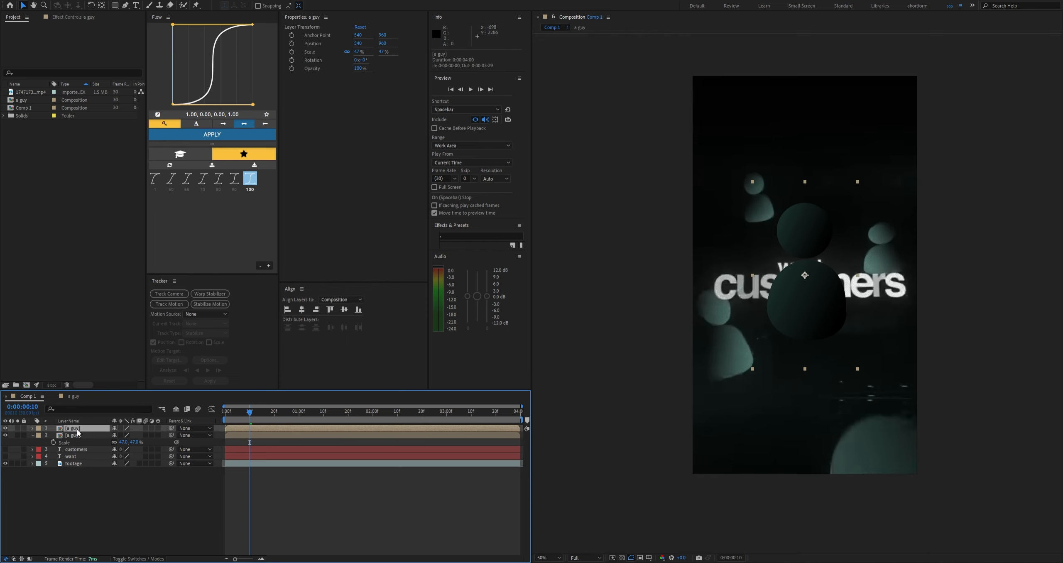
# Open the a guy precomp and change the body's gradient fill color to dark red
pyautogui.doubleClick(75, 430)
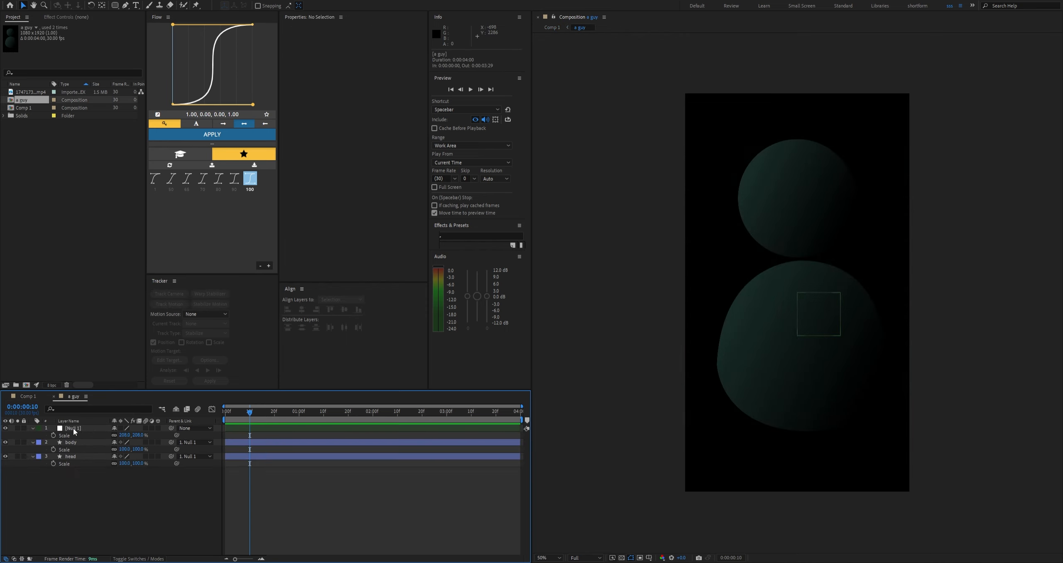
pyautogui.click(71, 442)
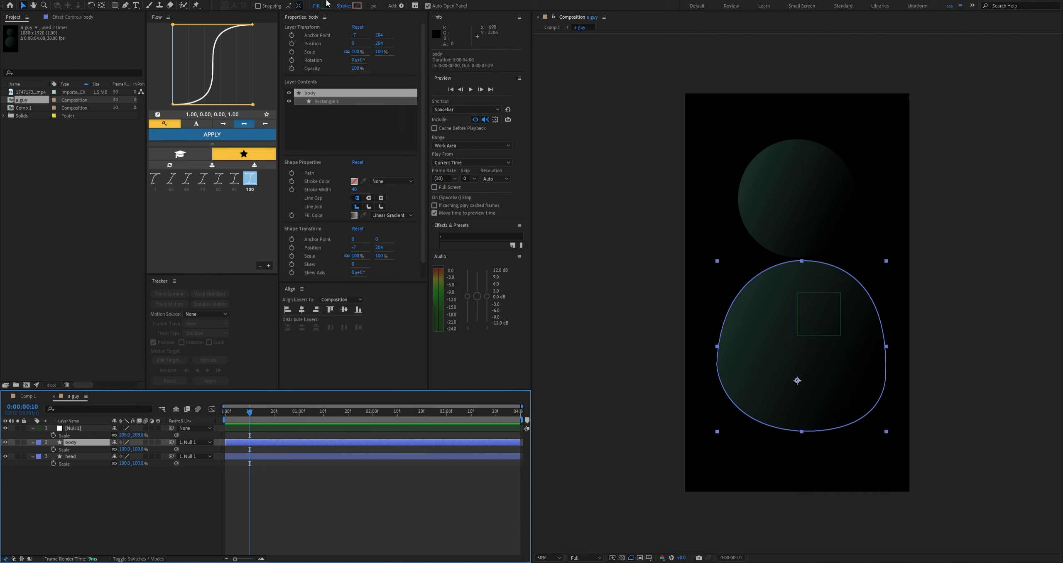
pyautogui.click(327, 4)
pyautogui.click(277, 264)
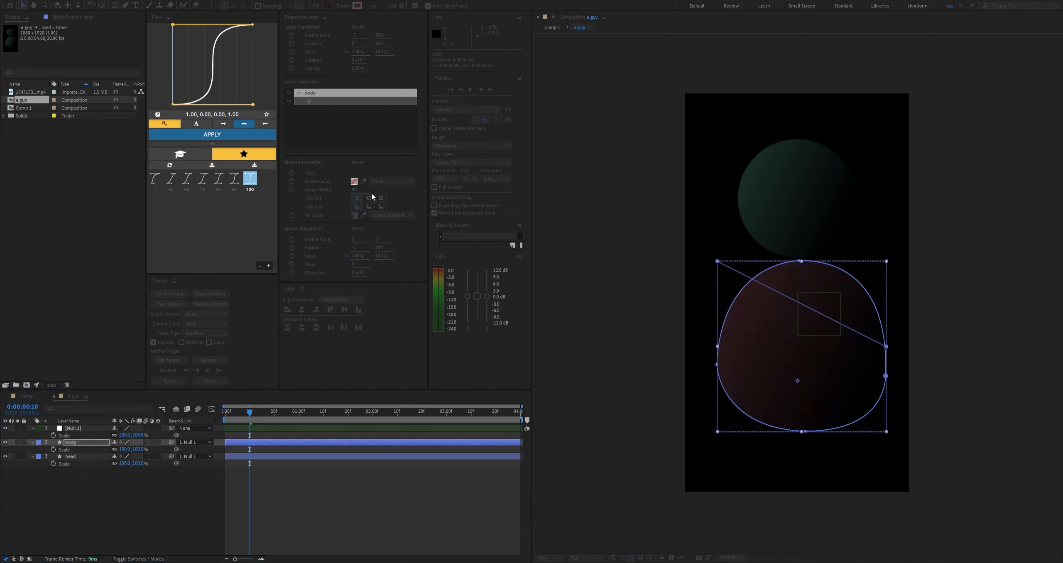
pyautogui.click(96, 462)
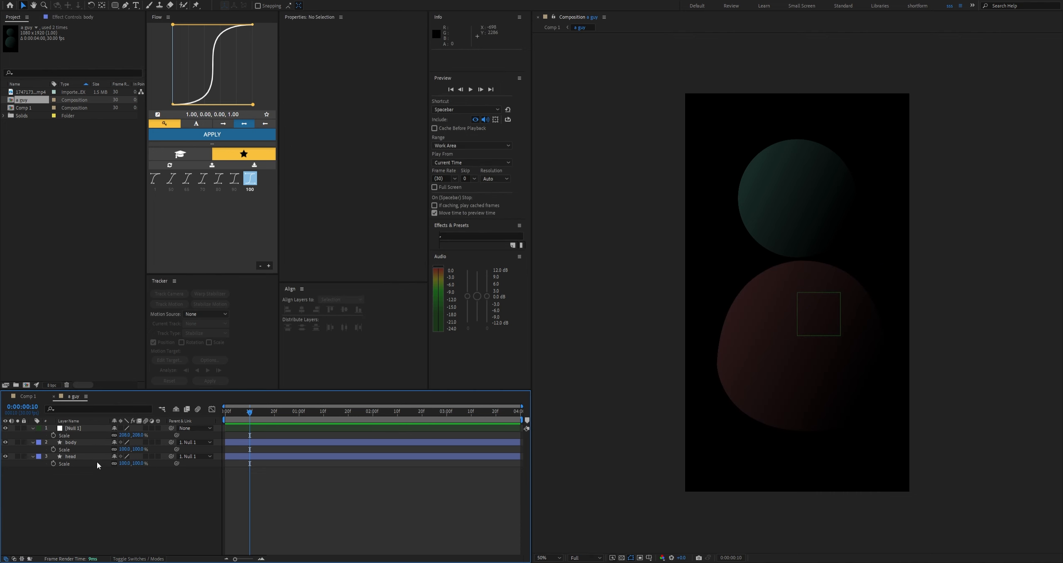
# Return to Comp 1, toggle the upper a guy copy's visibility, and move the copy about 350 px right of the original
pyautogui.click(28, 395)
pyautogui.click(58, 430)
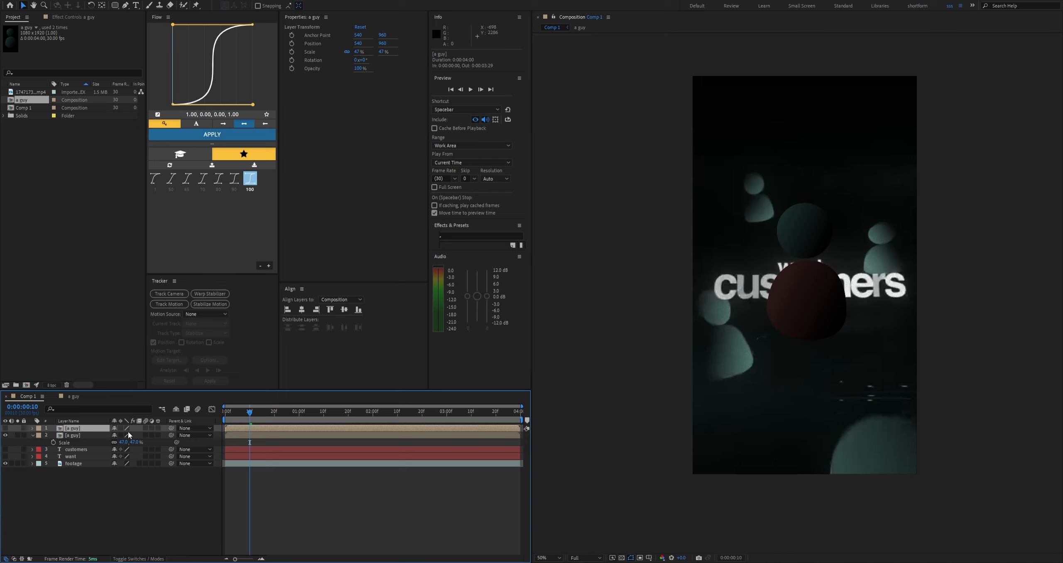
pyautogui.click(2, 431)
pyautogui.click(5, 428)
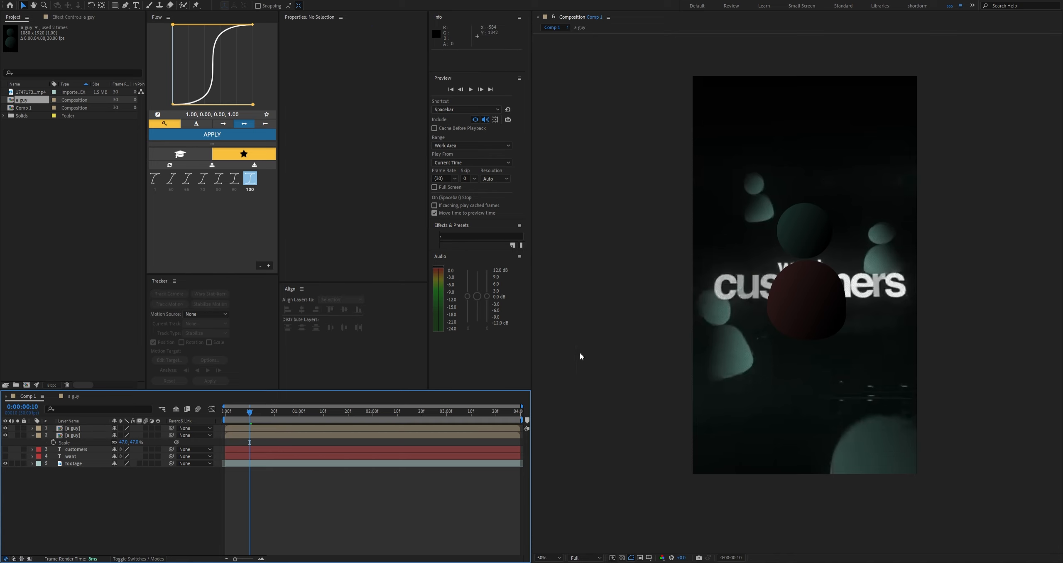
pyautogui.moveTo(780, 308); pyautogui.dragTo(829, 314)
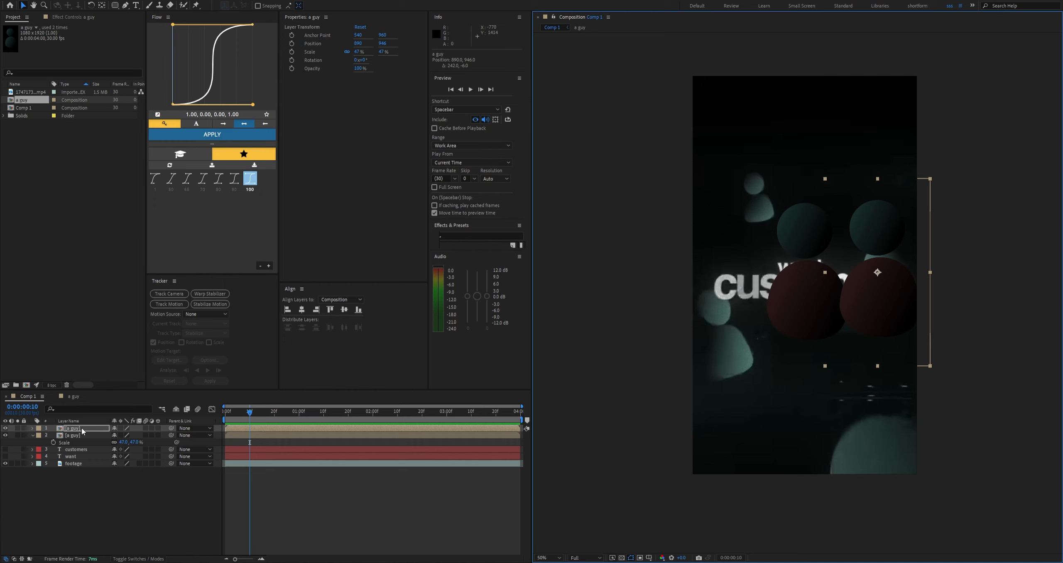
# Delete the upper a guy copy from Comp 1
pyautogui.click(53, 479)
pyautogui.click(80, 428)
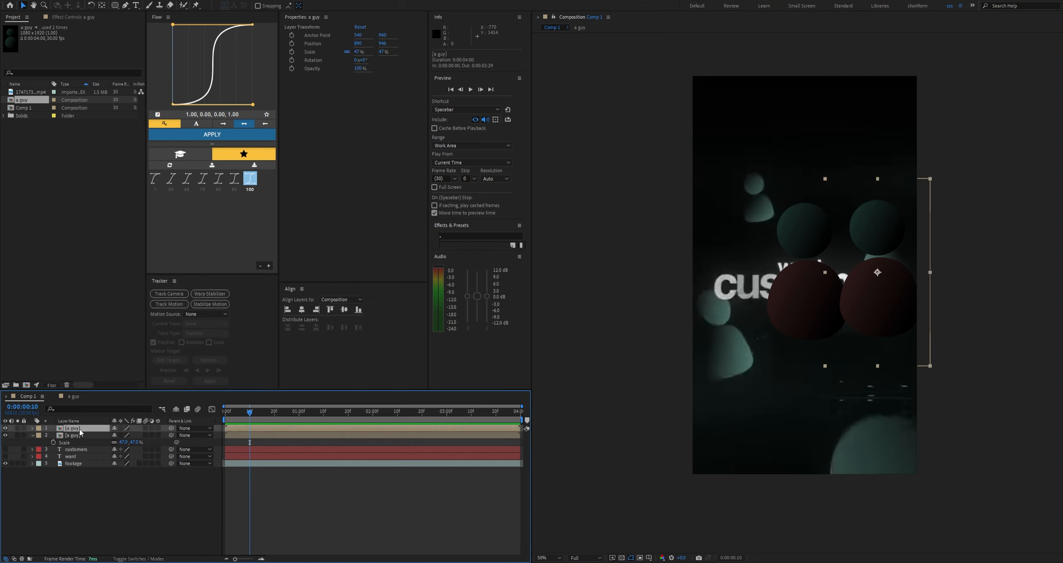
pyautogui.press('Delete')
# Duplicate the a guy composition in the project, place a guy 2 on top in Comp 1, and reopen the original precomp
pyautogui.click(80, 428)
pyautogui.click(60, 255)
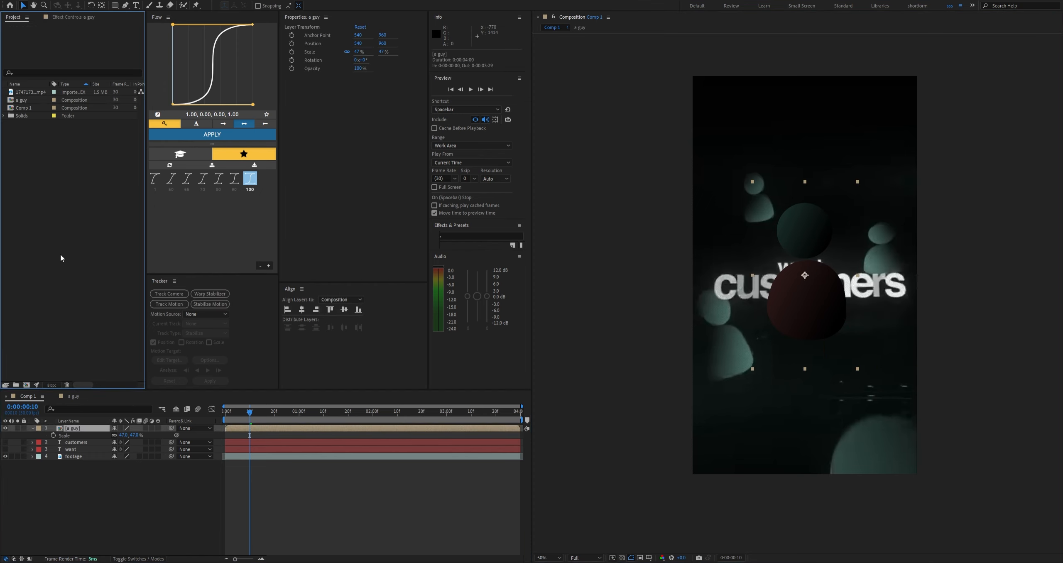
pyautogui.click(25, 101)
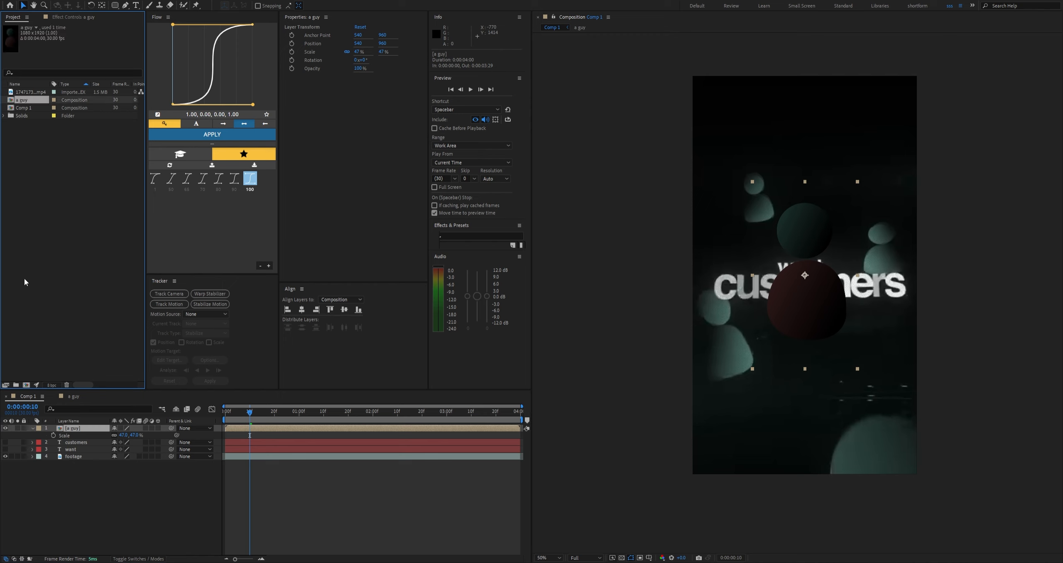
pyautogui.hotkey('ctrl', 'd')
pyautogui.moveTo(23, 112); pyautogui.dragTo(71, 427)
pyautogui.click(73, 436)
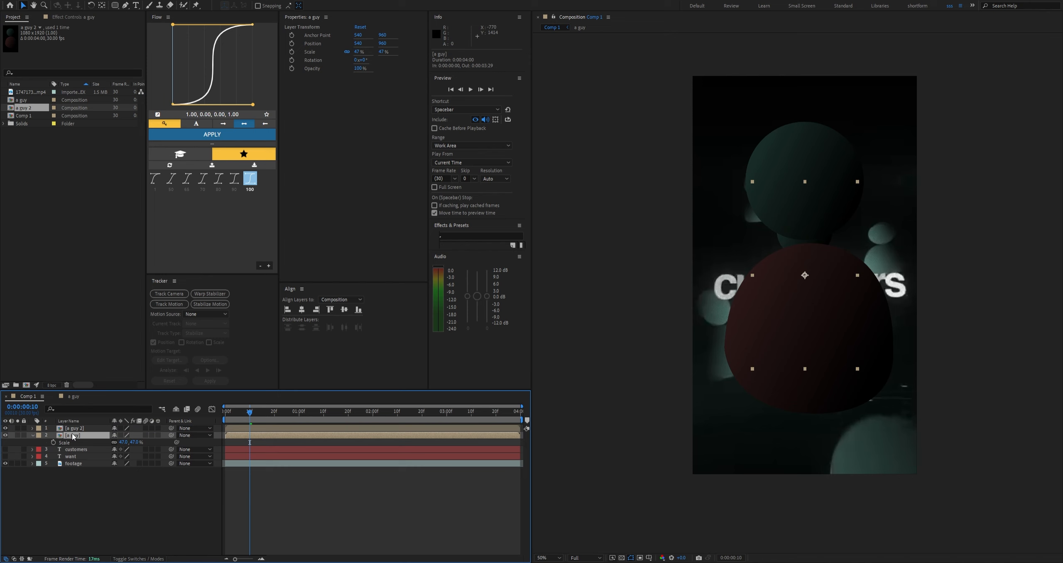
pyautogui.doubleClick(73, 435)
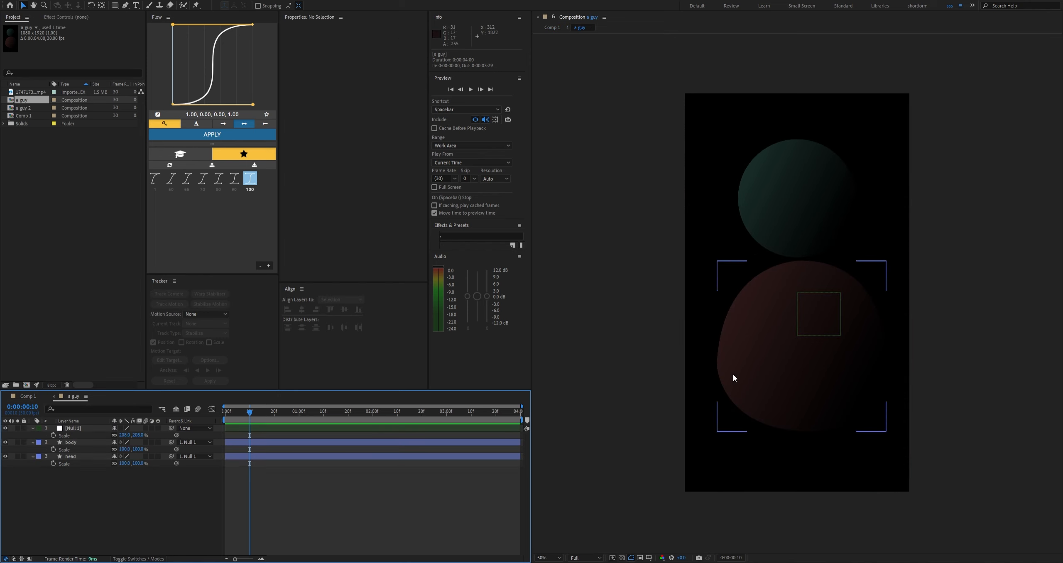
# Undo the a guy 2 duplication, the red body fill and the duplicated layer, and select the remaining a guy layer in Comp 1
pyautogui.hotkey('ctrl', 'z')
pyautogui.hotkey('ctrl', 'z')
pyautogui.hotkey('ctrl', 'z')
pyautogui.click(19, 397)
pyautogui.hotkey('ctrl', 'z')
pyautogui.hotkey('ctrl', 'z')
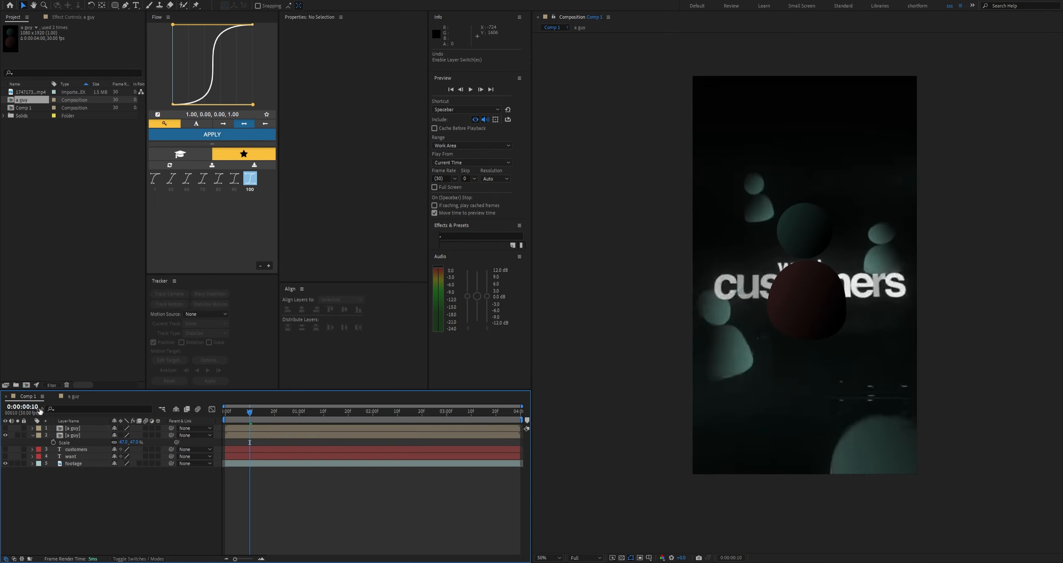
pyautogui.hotkey('ctrl', 'z')
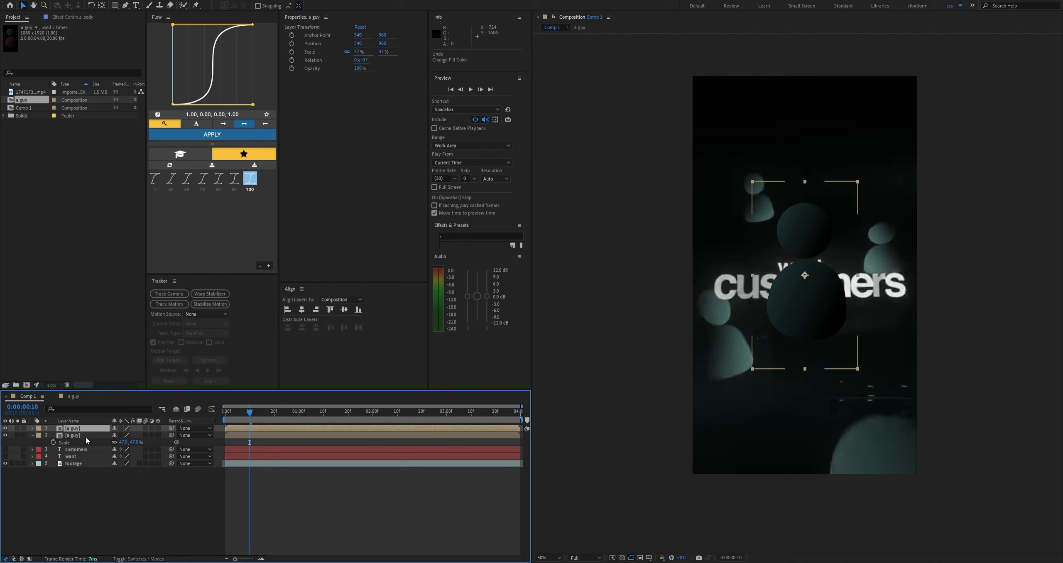
pyautogui.hotkey('ctrl', 'z')
pyautogui.click(85, 476)
pyautogui.click(89, 428)
pyautogui.click(70, 213)
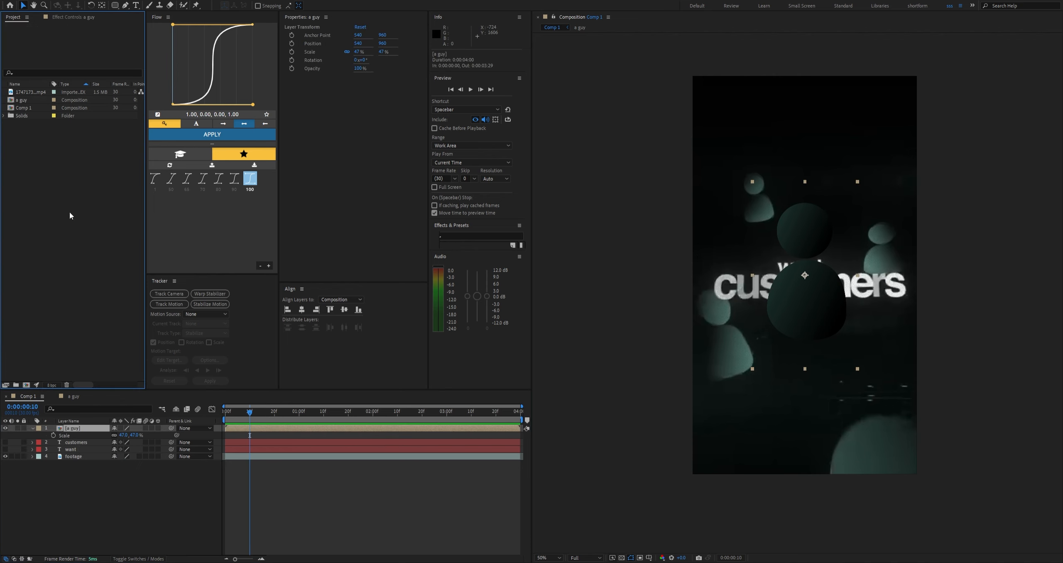
# Duplicate the a guy composition in the project and place the a guy 2 copy as the uppermost layer in Comp 1
pyautogui.click(29, 100)
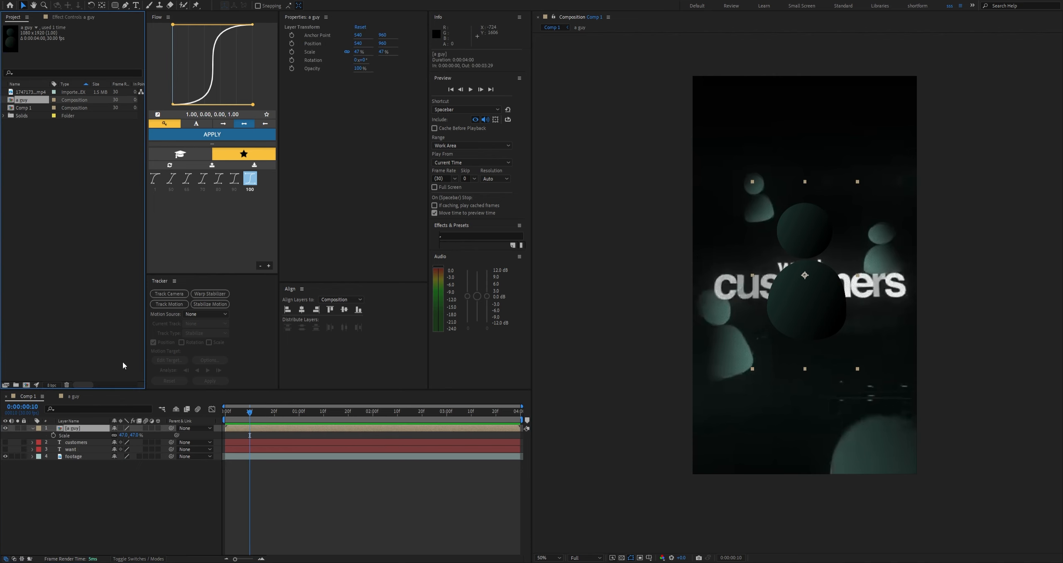
pyautogui.hotkey('ctrl', 'd')
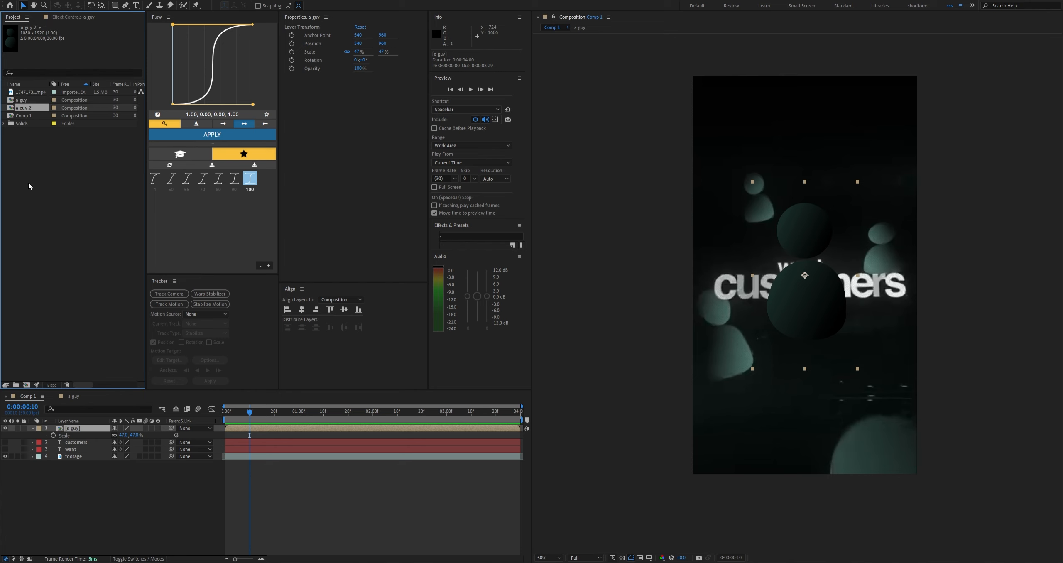
pyautogui.moveTo(29, 107); pyautogui.dragTo(71, 430)
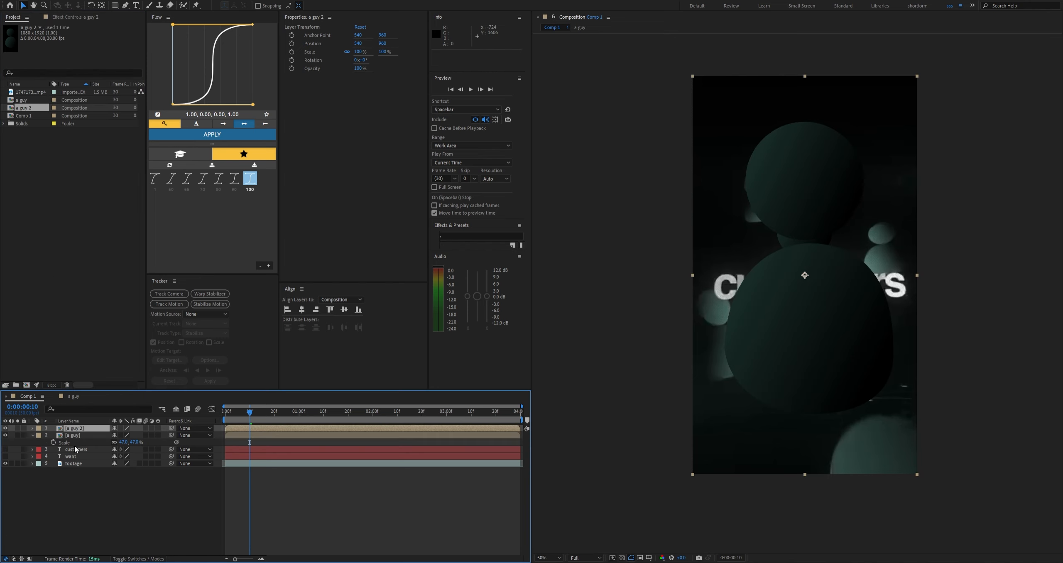
# Recolour the body's gradient fill red inside the a guy 2 precomp, return to Comp 1 and close both precomp timelines
pyautogui.doubleClick(72, 429)
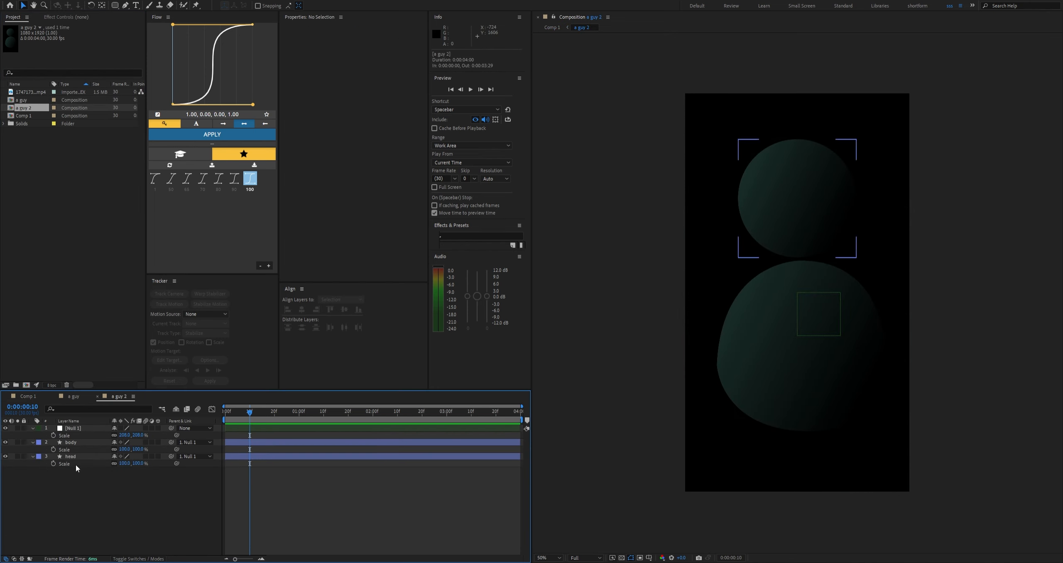
pyautogui.click(71, 442)
pyautogui.click(330, 8)
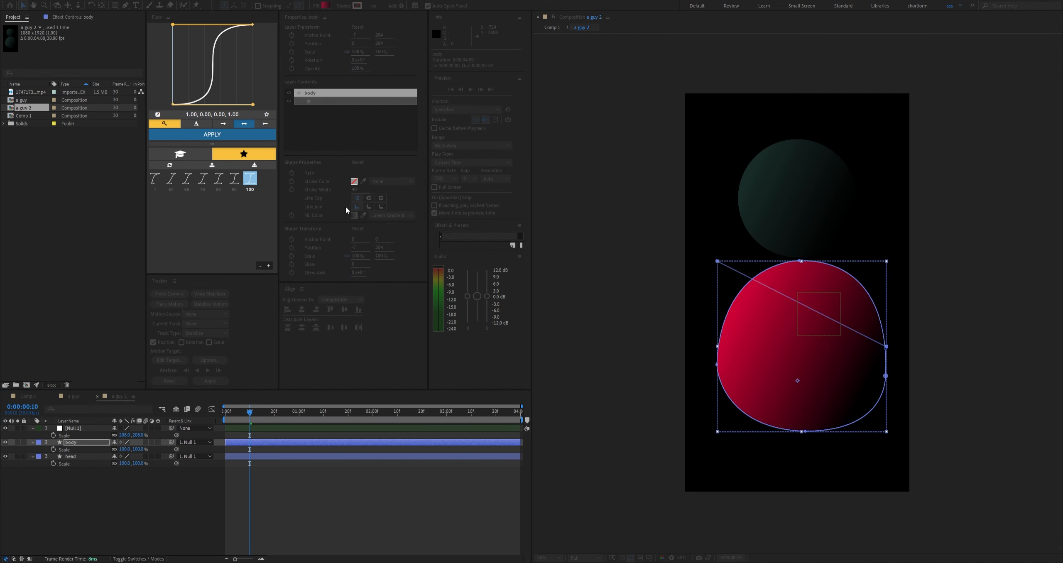
pyautogui.press('Return')
pyautogui.click(72, 396)
pyautogui.click(29, 397)
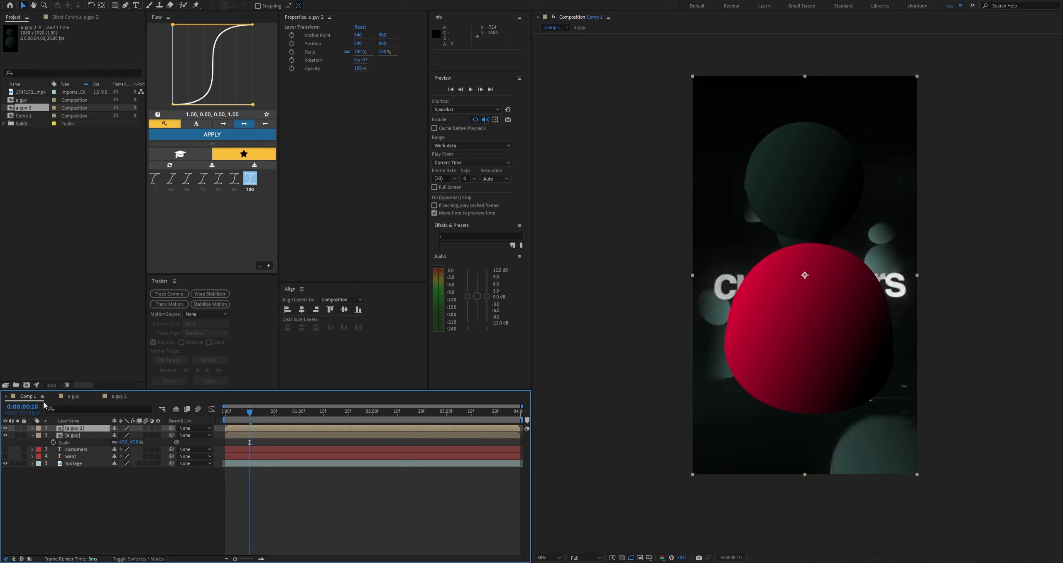
pyautogui.click(53, 397)
pyautogui.click(53, 397)
# Move a guy 2 about 540 px right in Comp 1, and undo both the move and the red body fill
pyautogui.click(73, 499)
pyautogui.click(104, 428)
pyautogui.moveTo(836, 309); pyautogui.dragTo(948, 308)
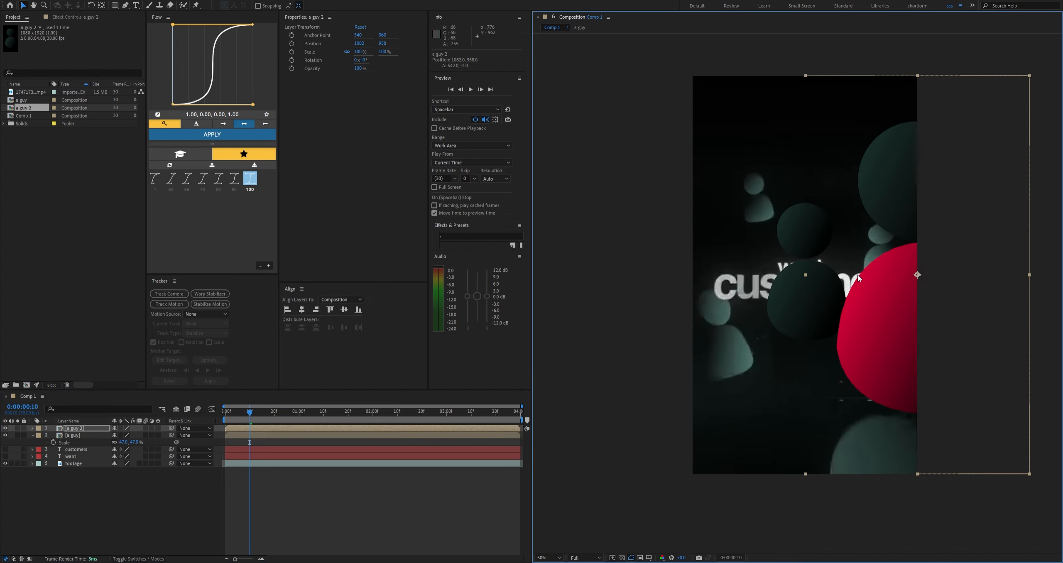
pyautogui.hotkey('ctrl', 'z')
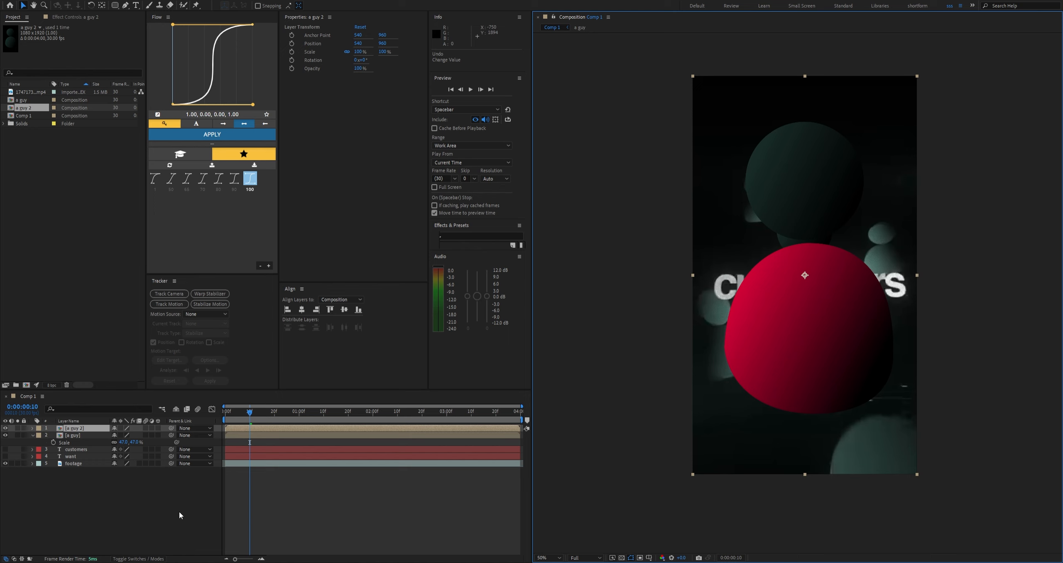
pyautogui.hotkey('ctrl', 'z')
pyautogui.click(166, 505)
# Switch the Comp 1 layers to source names and scale the a guy 2 layer to 48%
pyautogui.click(81, 421)
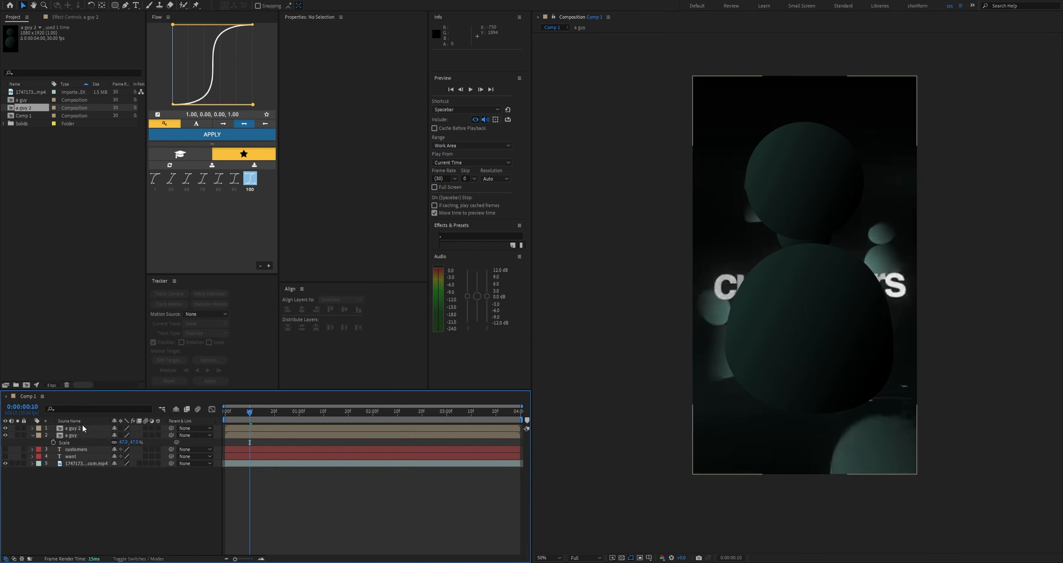
pyautogui.click(82, 425)
pyautogui.press('s')
pyautogui.moveTo(124, 435); pyautogui.dragTo(103, 434)
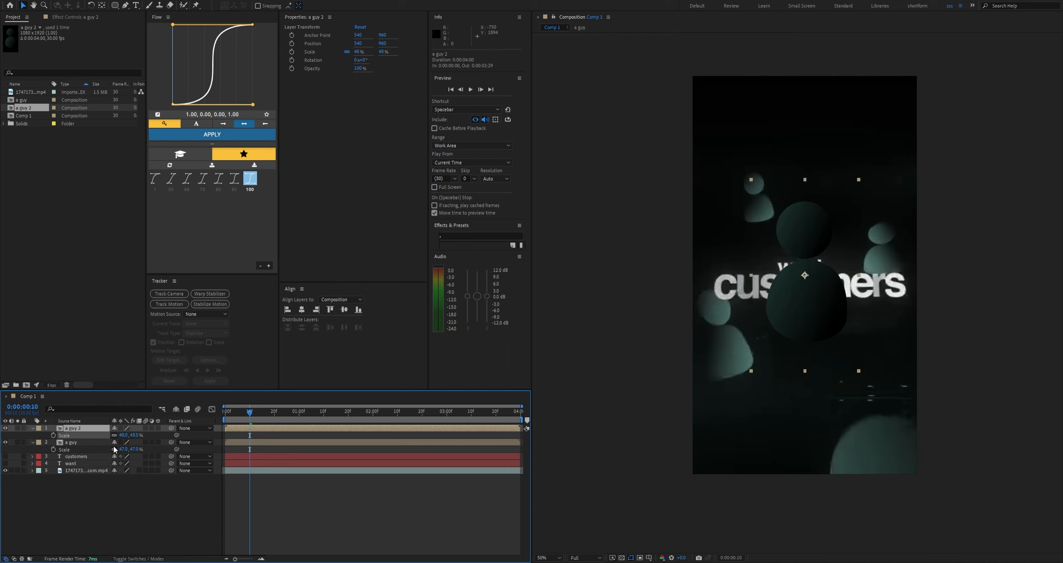
# Position a guy 2 at about 888, 790 and a guy at about 290, 536 in Comp 1, and collapse a guy 2's properties
pyautogui.moveTo(726, 345); pyautogui.dragTo(746, 221)
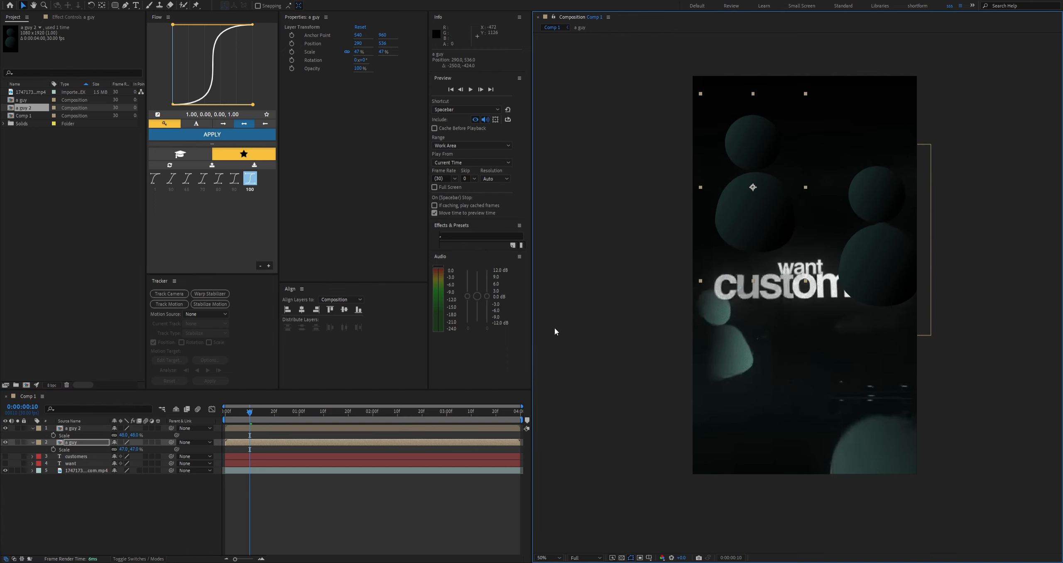
pyautogui.click(121, 450)
pyautogui.click(114, 503)
pyautogui.click(79, 444)
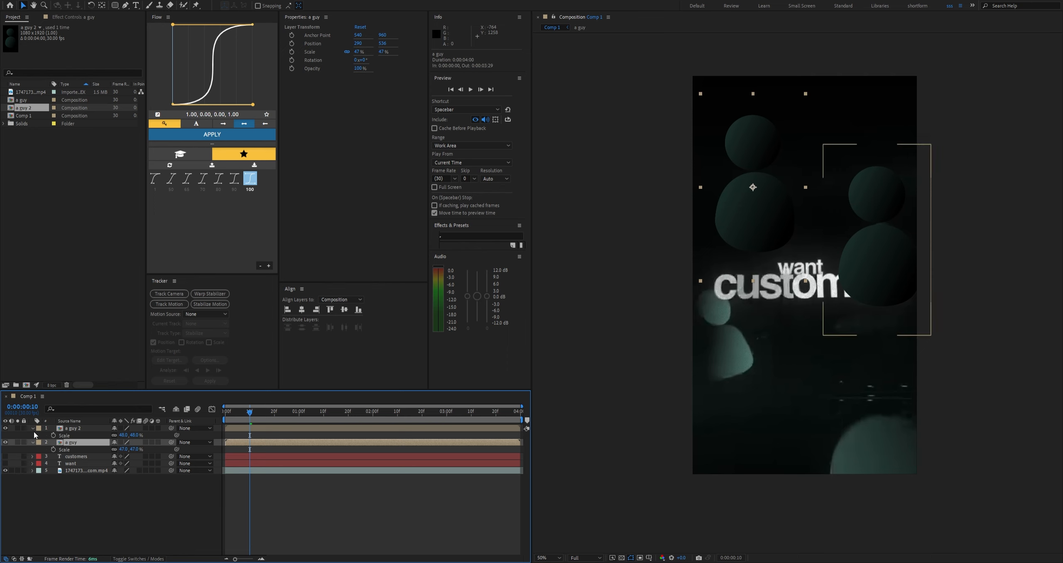
pyautogui.click(32, 428)
# In the a guy precomp, redirect the head's linear gradient diagonally so it runs from dark near the upper edge to green at the lower right
pyautogui.doubleClick(79, 435)
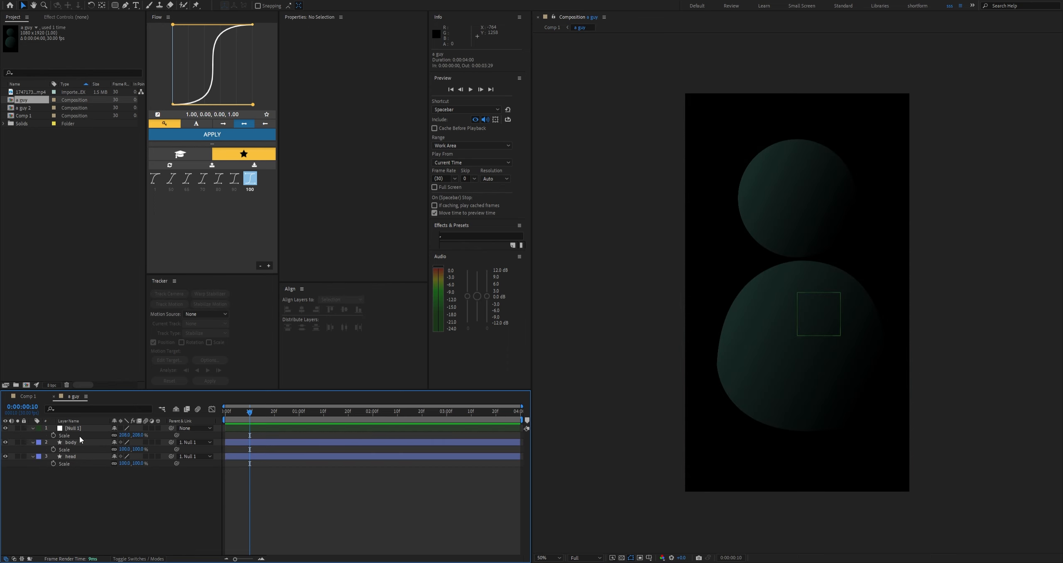
pyautogui.click(71, 456)
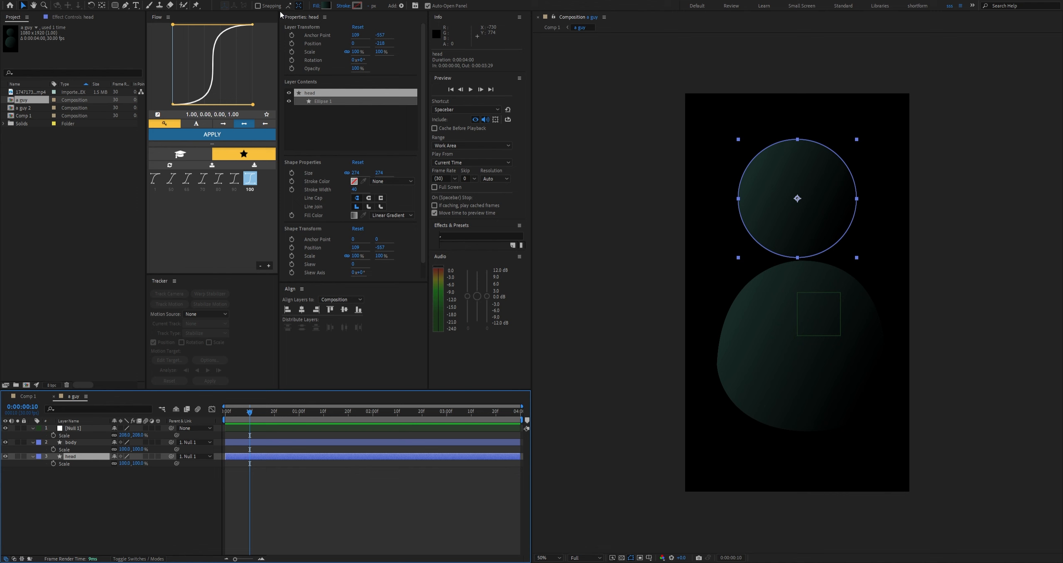
pyautogui.click(317, 6)
pyautogui.click(528, 285)
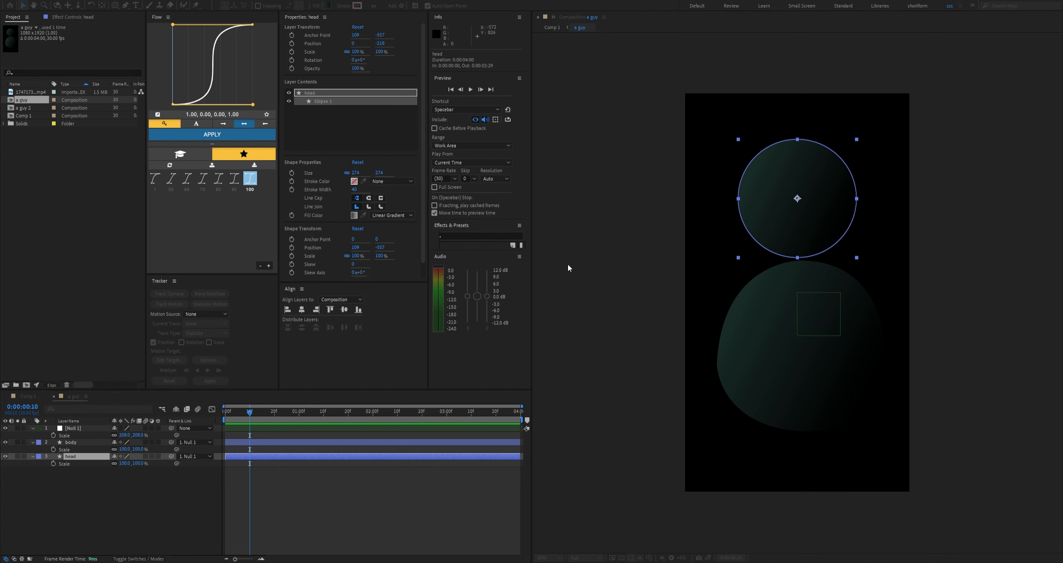
pyautogui.moveTo(737, 140); pyautogui.dragTo(827, 236)
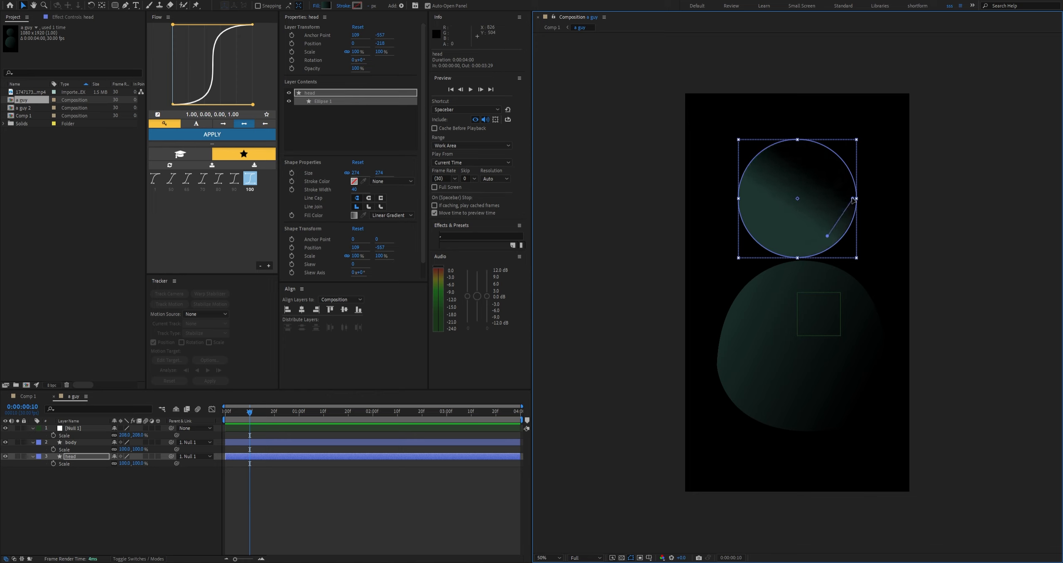
pyautogui.moveTo(856, 199); pyautogui.dragTo(746, 148)
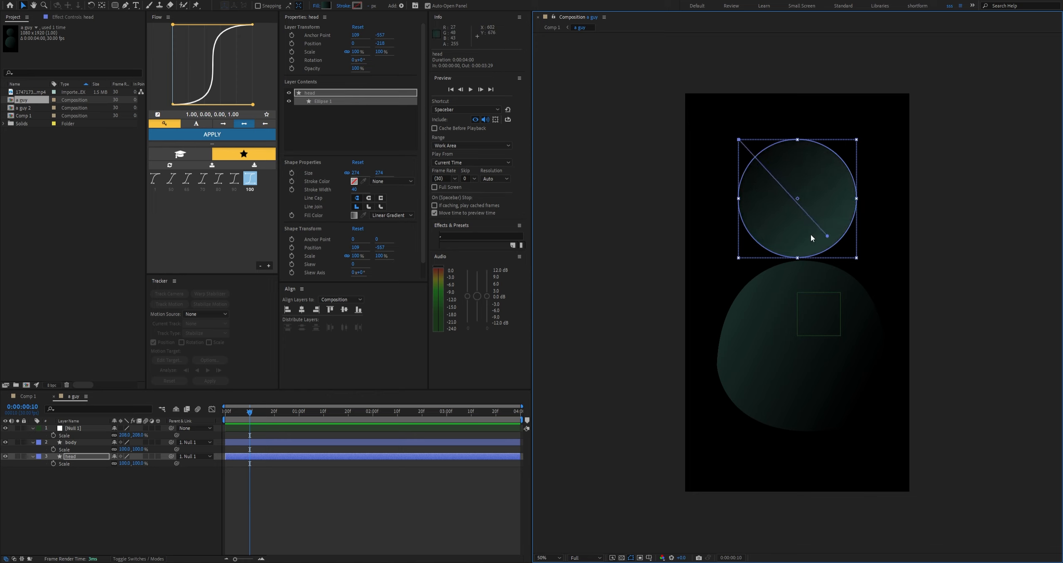
pyautogui.moveTo(827, 239); pyautogui.dragTo(856, 249)
pyautogui.moveTo(739, 141); pyautogui.dragTo(776, 140)
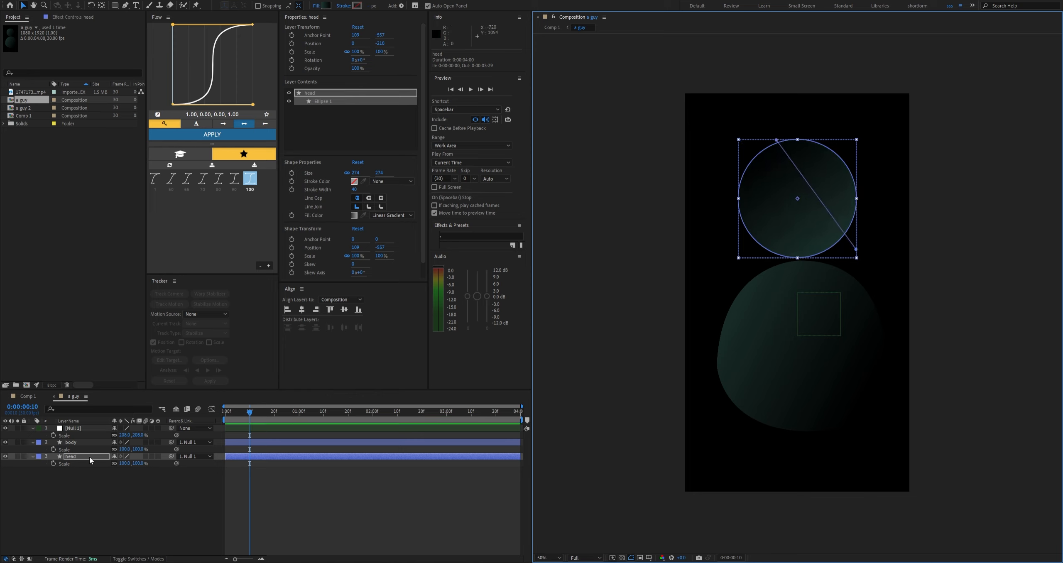
# Redirect the a guy body's gradient from dark at the upper left to green at the lower-right corner, and return to Comp 1
pyautogui.click(77, 443)
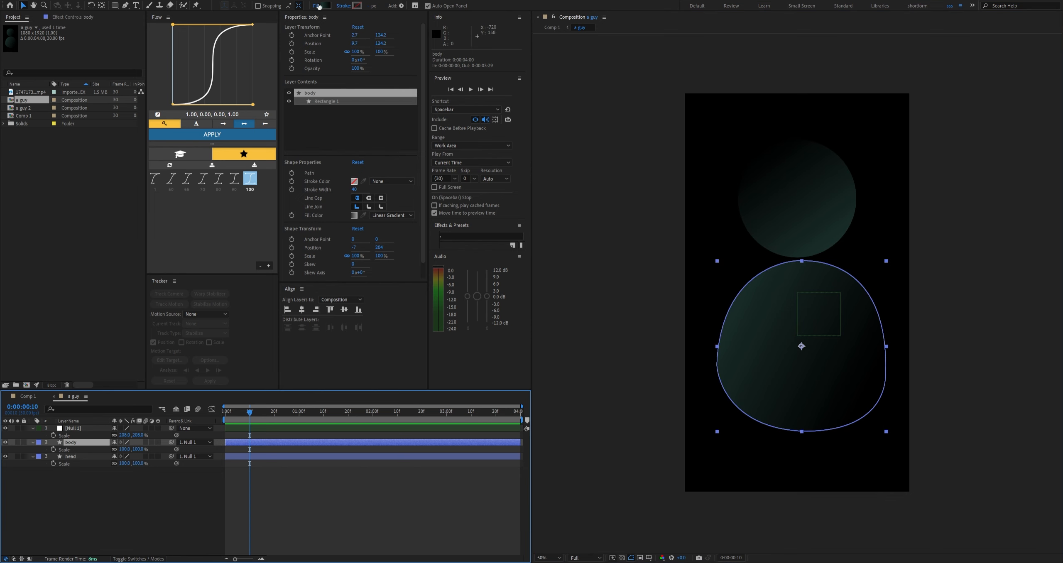
pyautogui.click(318, 6)
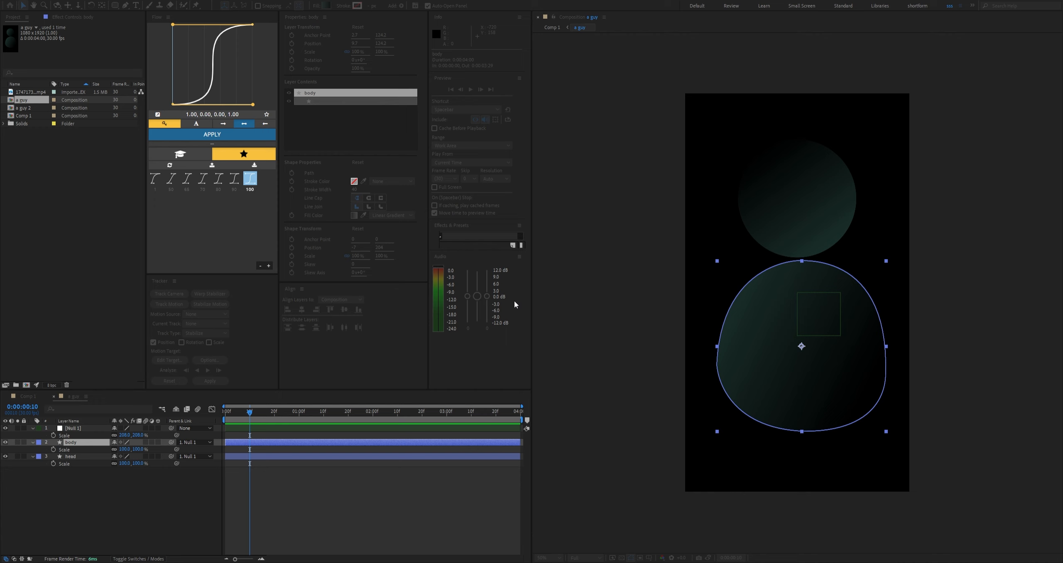
pyautogui.press('Return')
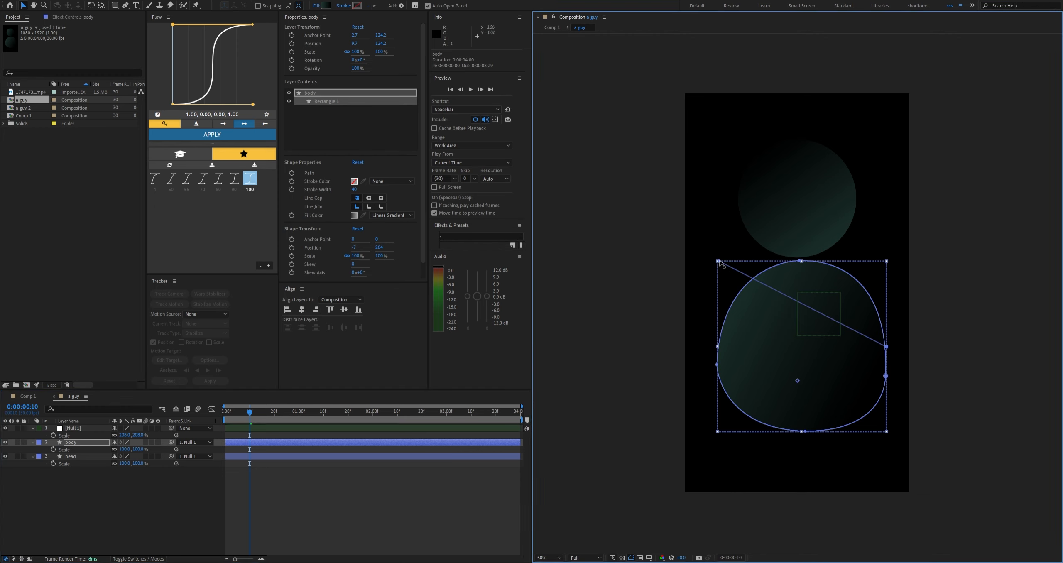
pyautogui.moveTo(886, 346); pyautogui.dragTo(886, 431)
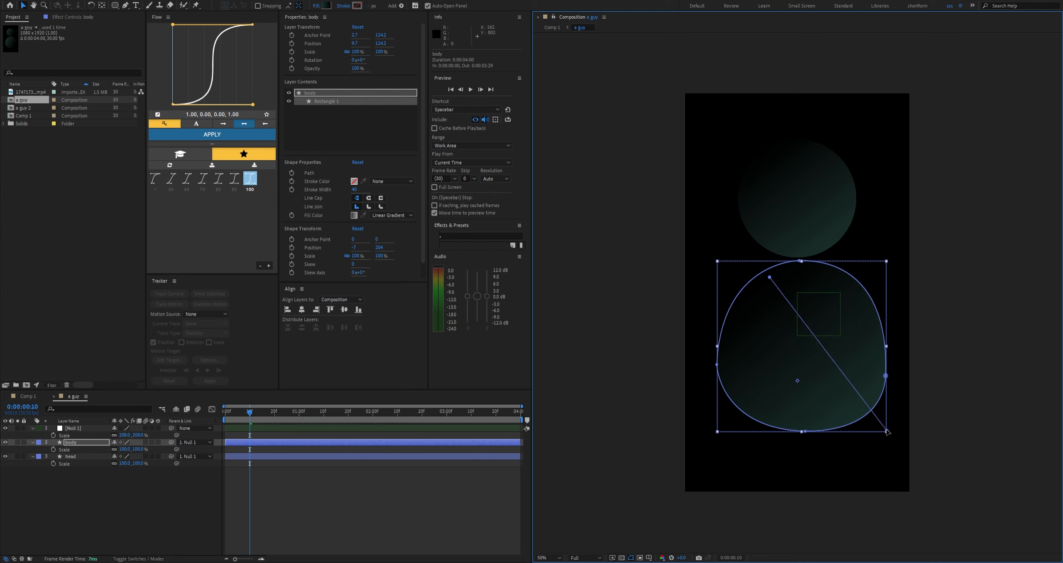
pyautogui.moveTo(770, 277); pyautogui.dragTo(729, 278)
pyautogui.click(267, 513)
pyautogui.click(35, 397)
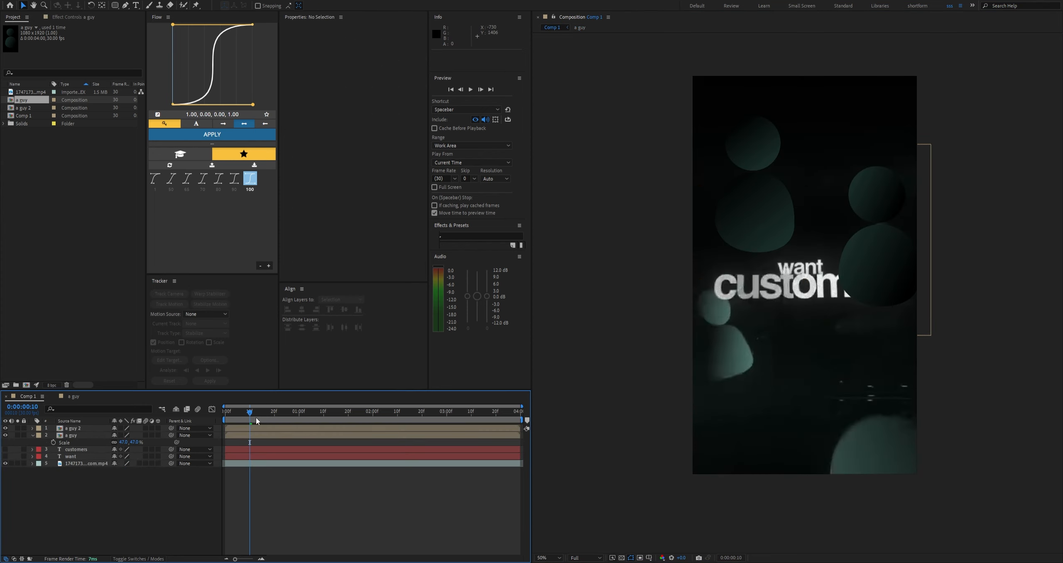
# Open the a guy 2 precomp from Comp 1 and select its body layer
pyautogui.click(83, 428)
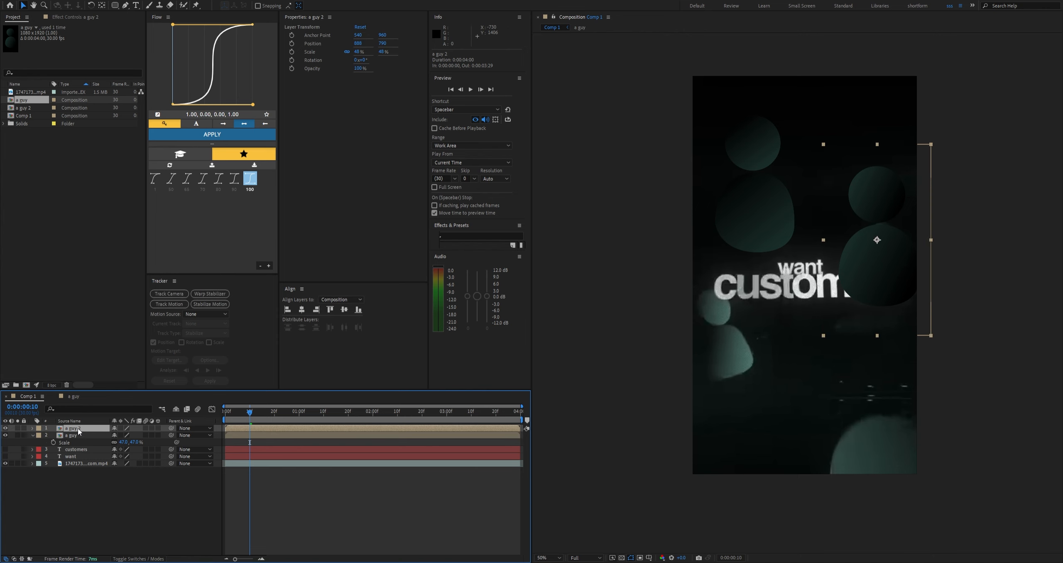
pyautogui.doubleClick(78, 429)
pyautogui.click(110, 503)
pyautogui.click(77, 442)
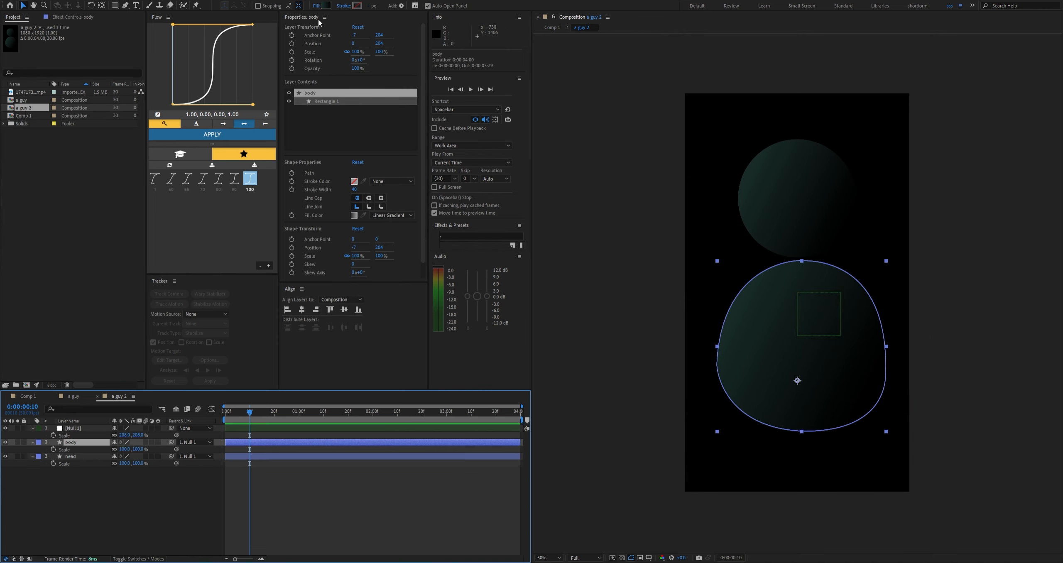
# Try to bring up the a guy 2 body's gradient handles through its fill settings, including with the Pen tool active
pyautogui.click(317, 8)
pyautogui.click(527, 319)
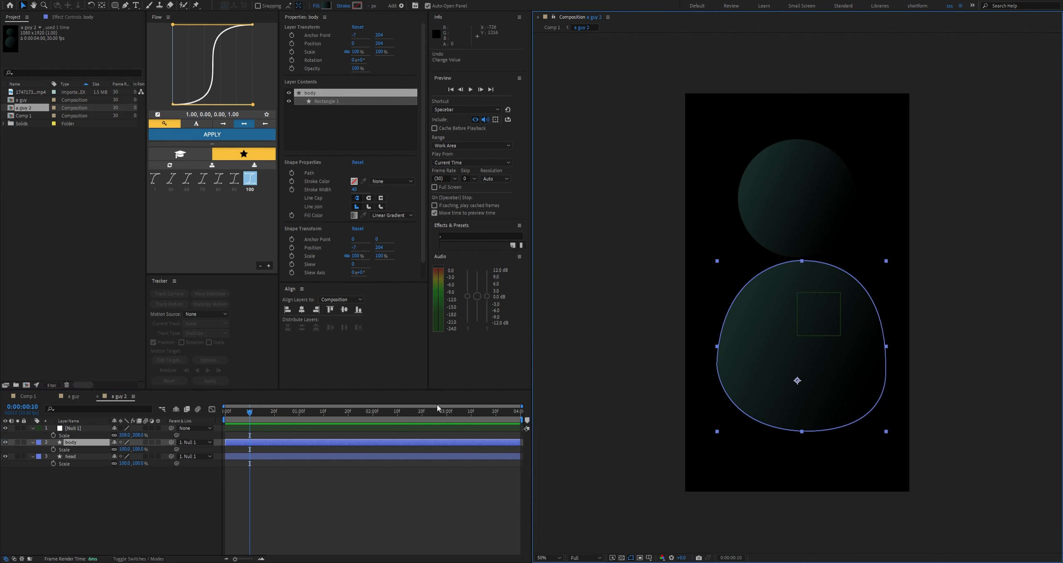
pyautogui.click(104, 494)
pyautogui.click(77, 441)
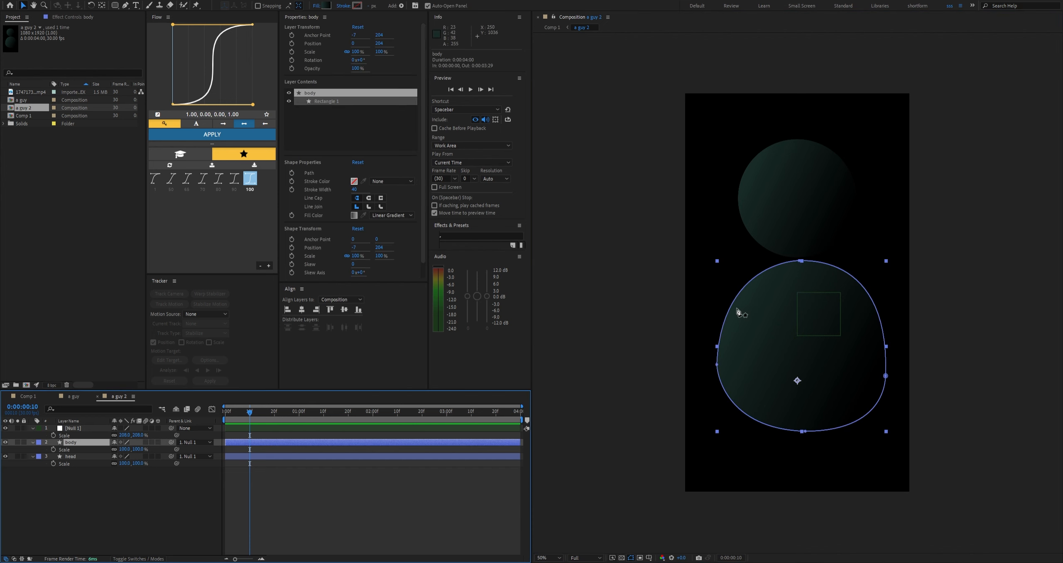
pyautogui.press('g')
pyautogui.click(251, 8)
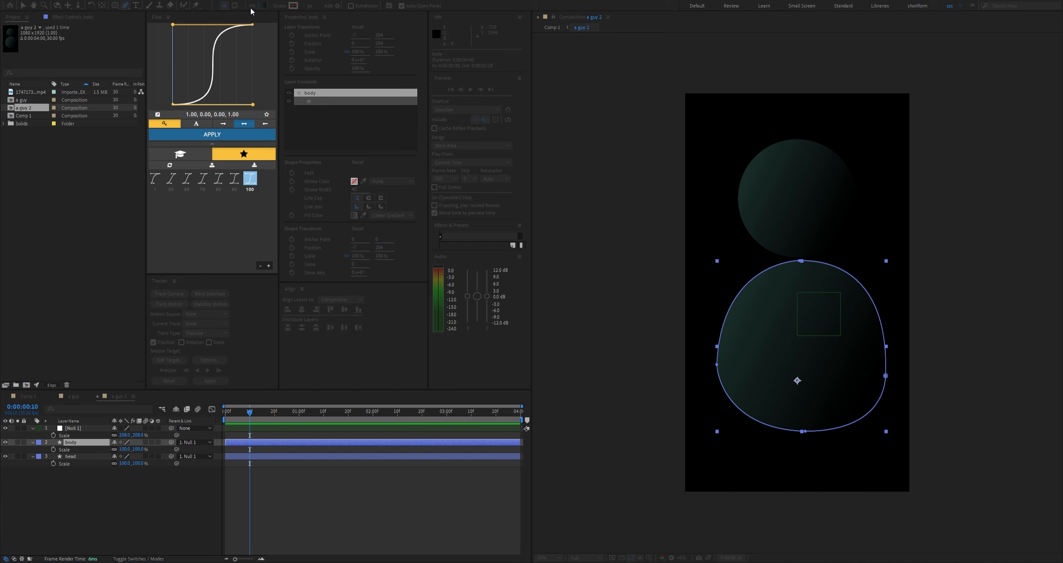
pyautogui.click(521, 306)
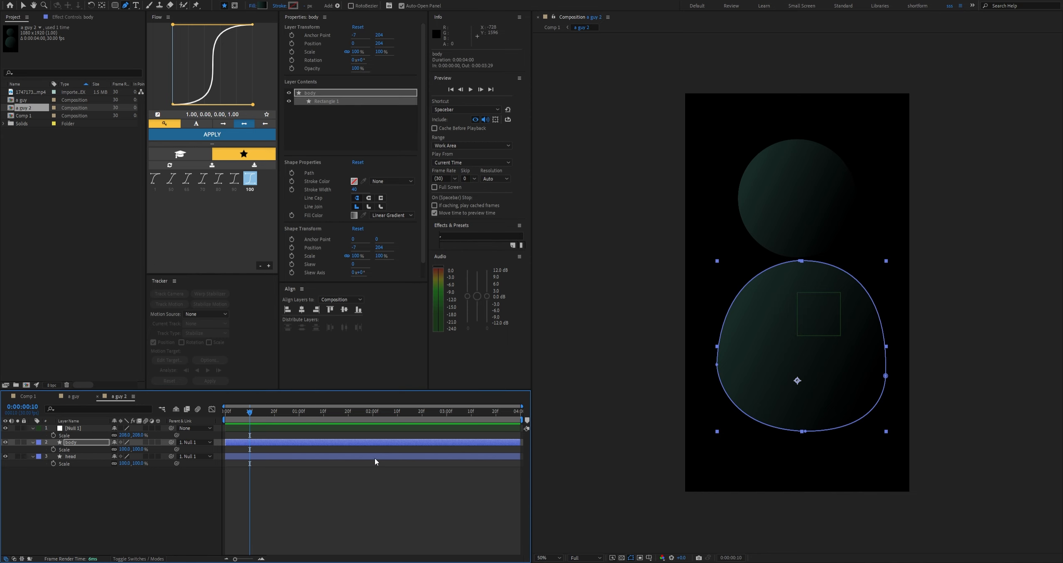
# Try to move the a guy 2 body's gradient start point with the Selection tool, and undo the accidental scaling of the shape
pyautogui.click(96, 492)
pyautogui.click(71, 441)
pyautogui.press('v')
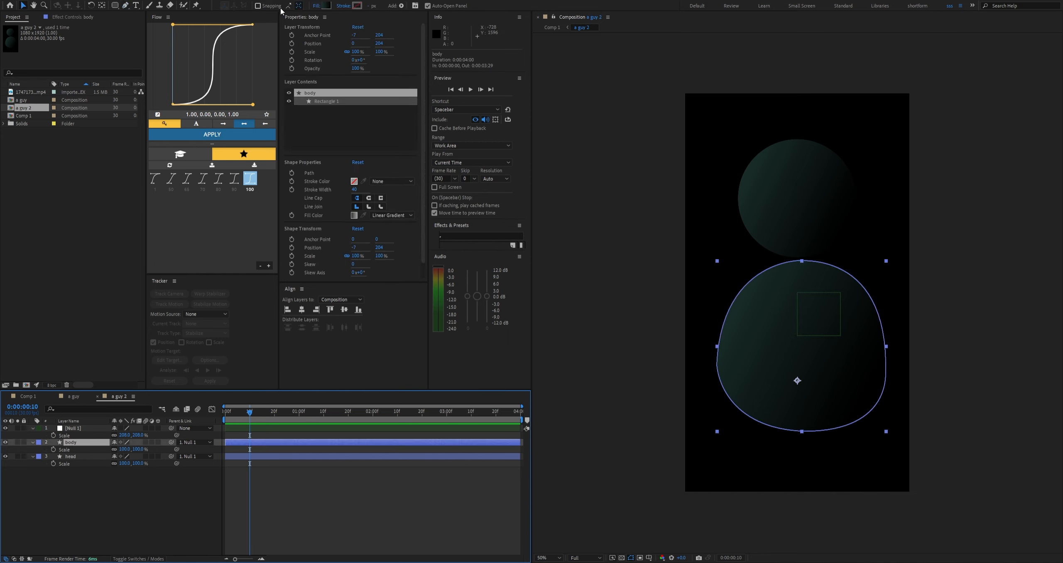
pyautogui.click(316, 7)
pyautogui.click(521, 301)
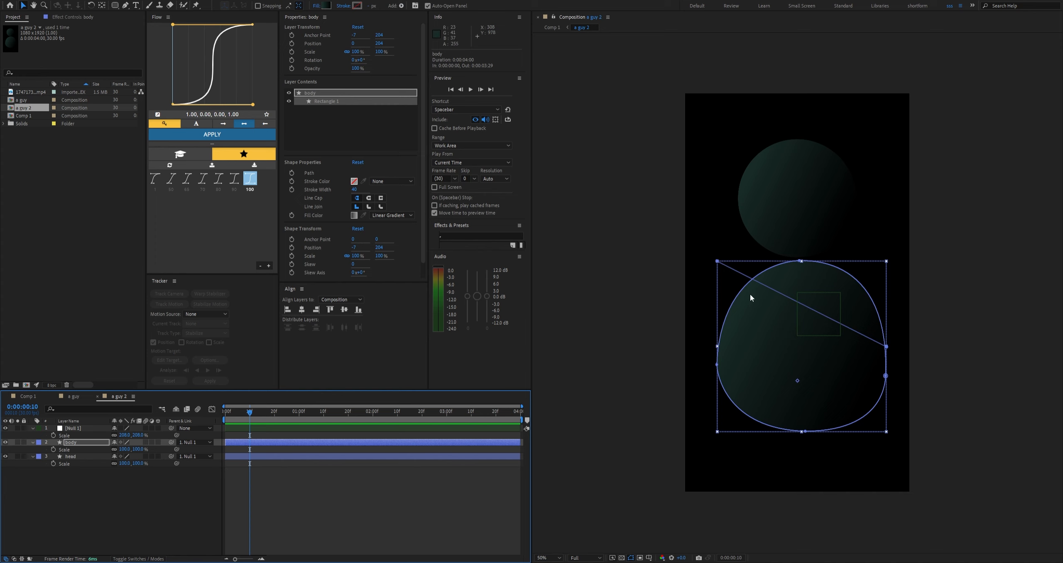
pyautogui.click(721, 262)
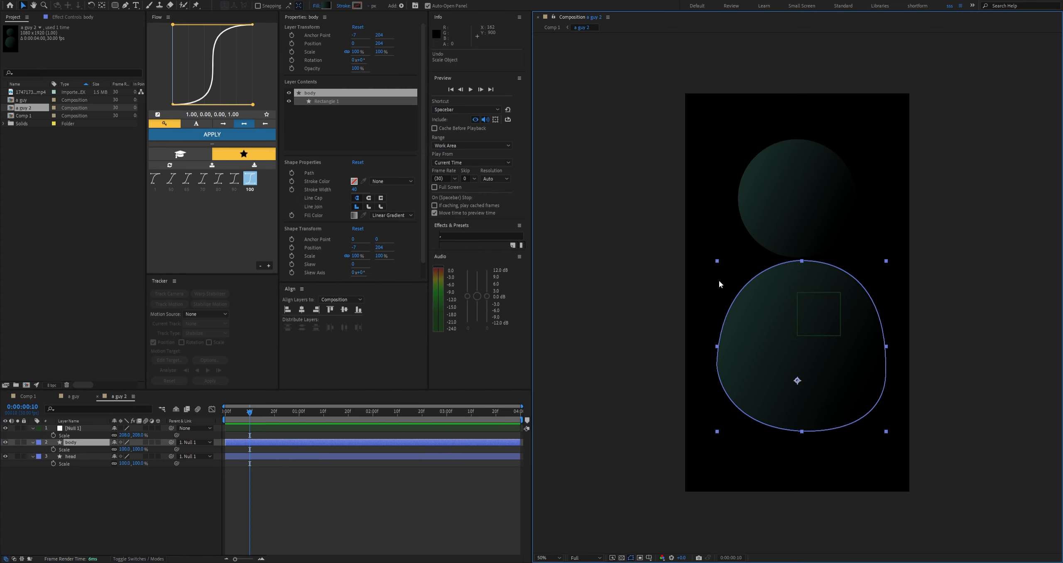
pyautogui.hotkey('ctrl', 'z')
# Bring up the a guy 2 body's gradient handles and pull both its end and start points away from the shape's edges into the body
pyautogui.click(80, 442)
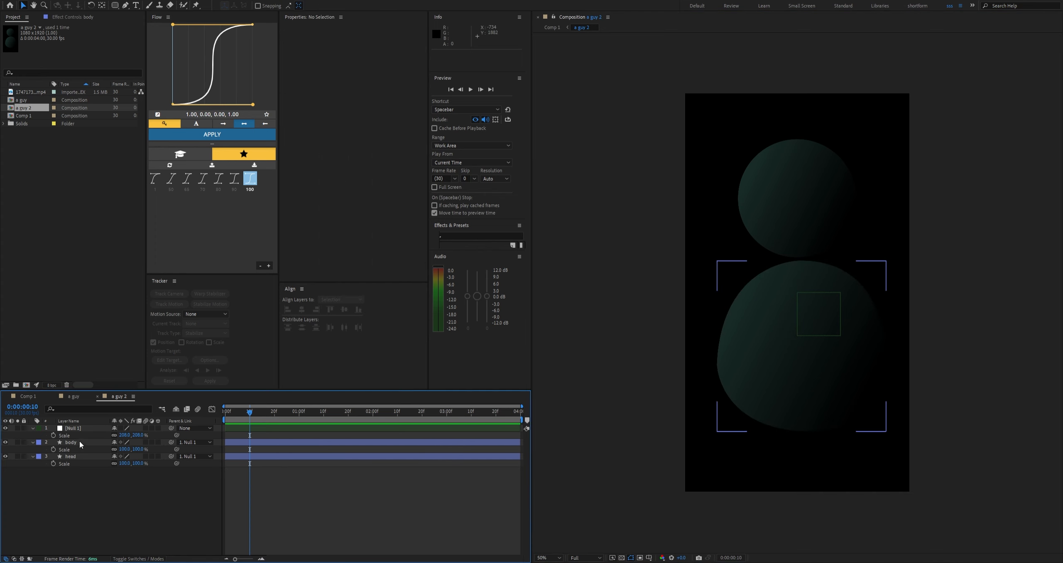
pyautogui.click(316, 6)
pyautogui.click(531, 304)
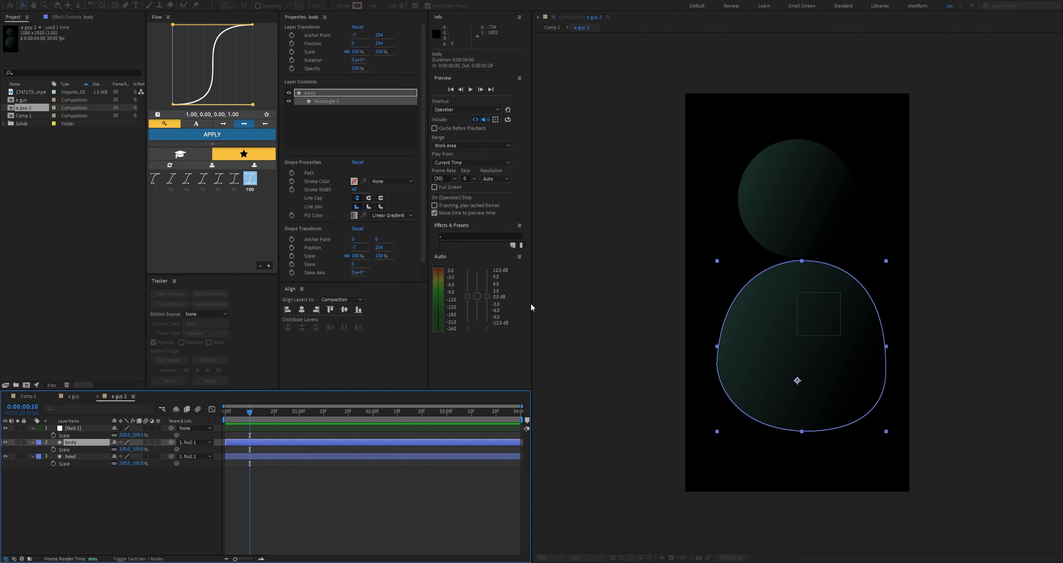
pyautogui.press('.')
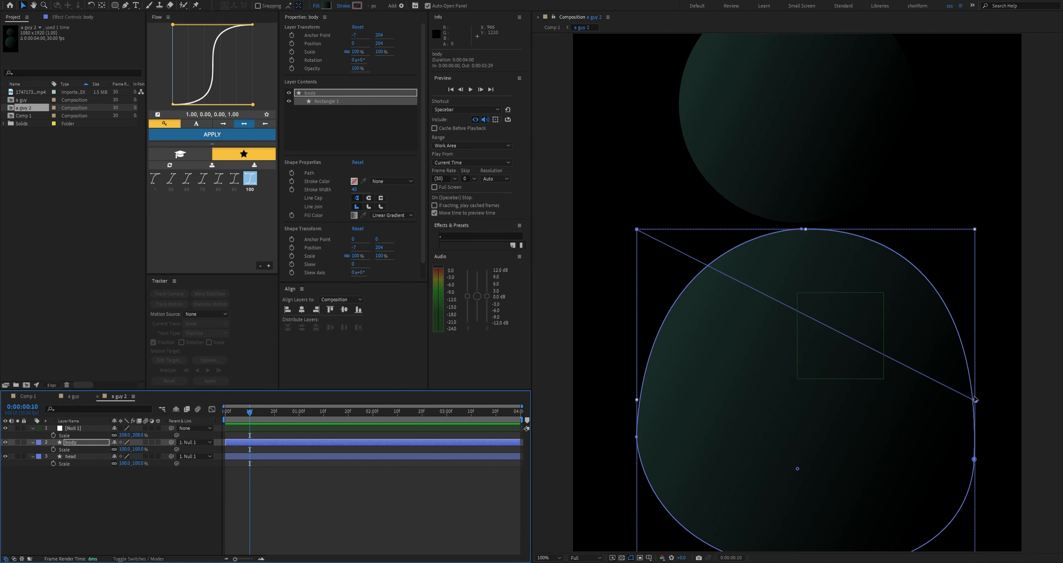
pyautogui.moveTo(976, 402); pyautogui.dragTo(731, 439)
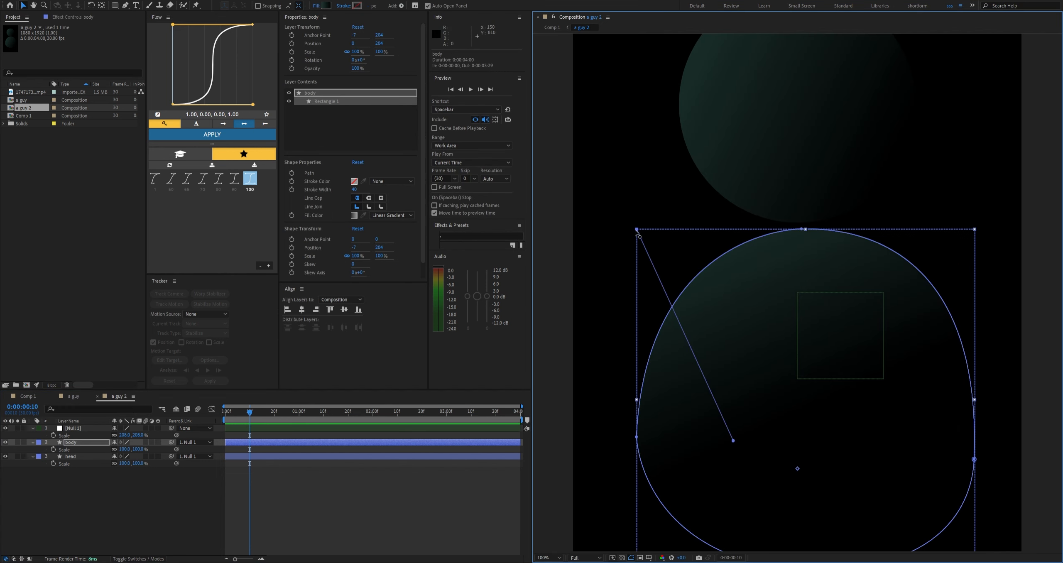
pyautogui.press('.')
pyautogui.moveTo(612, 243); pyautogui.dragTo(856, 364)
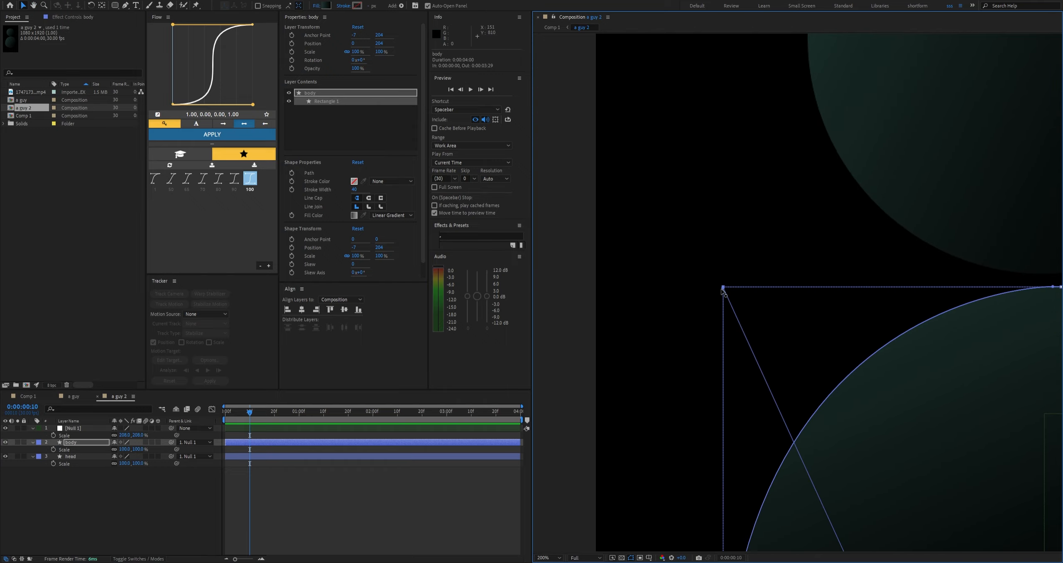
pyautogui.moveTo(723, 291); pyautogui.dragTo(854, 323)
# Run the a guy 2 body's gradient from green at the lower-left corner to dark at the upper-right corner
pyautogui.press(',')
pyautogui.press(',')
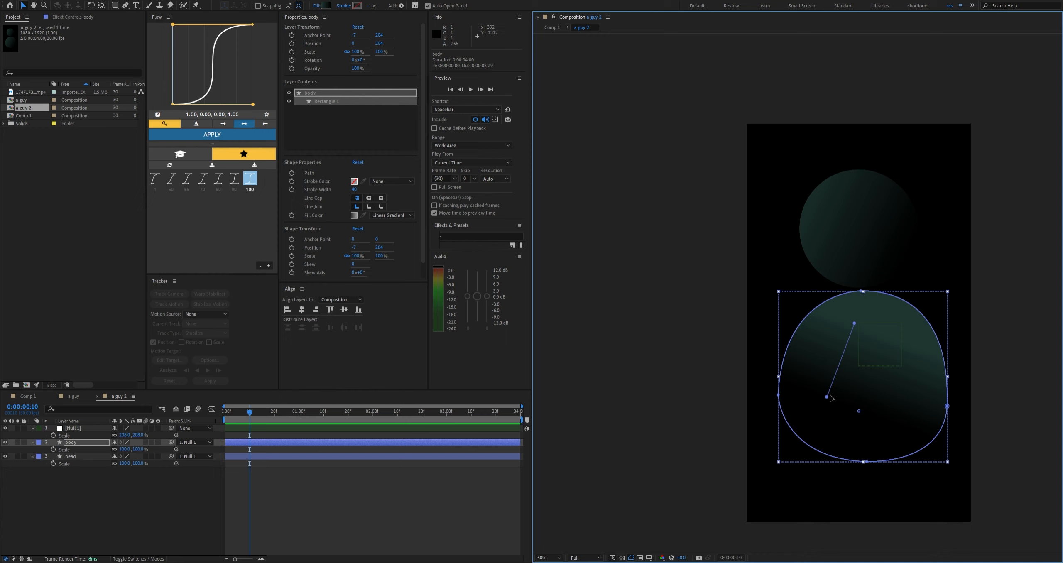
pyautogui.moveTo(827, 397); pyautogui.dragTo(946, 294)
pyautogui.moveTo(854, 323); pyautogui.dragTo(780, 462)
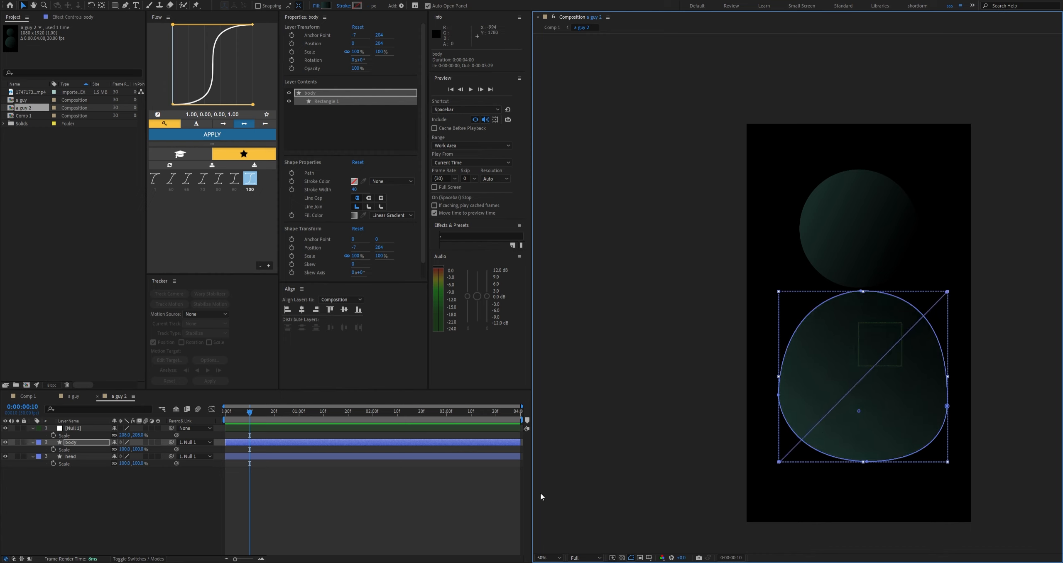
# Redirect the a guy 2 head's gradient from green at the lower left to dark at the upper-right corner, undoing the accidental shape scaling
pyautogui.click(88, 457)
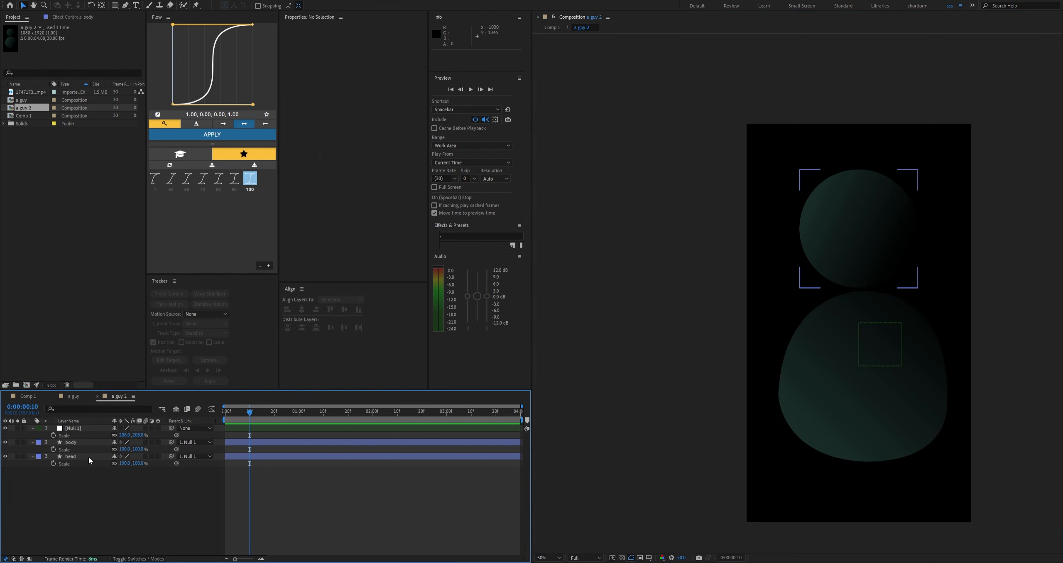
pyautogui.click(317, 7)
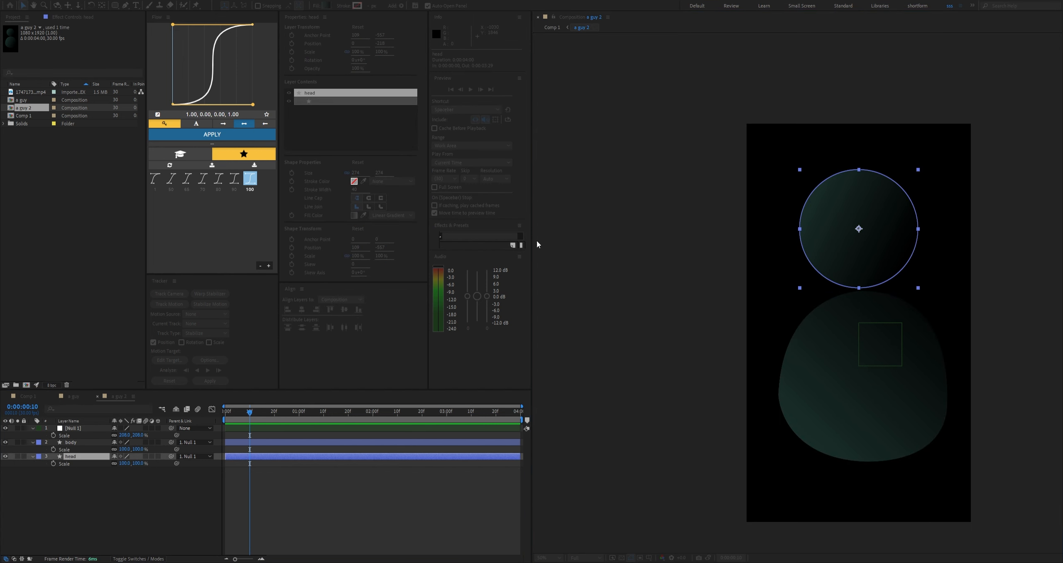
pyautogui.click(517, 298)
pyautogui.moveTo(800, 171); pyautogui.dragTo(800, 290)
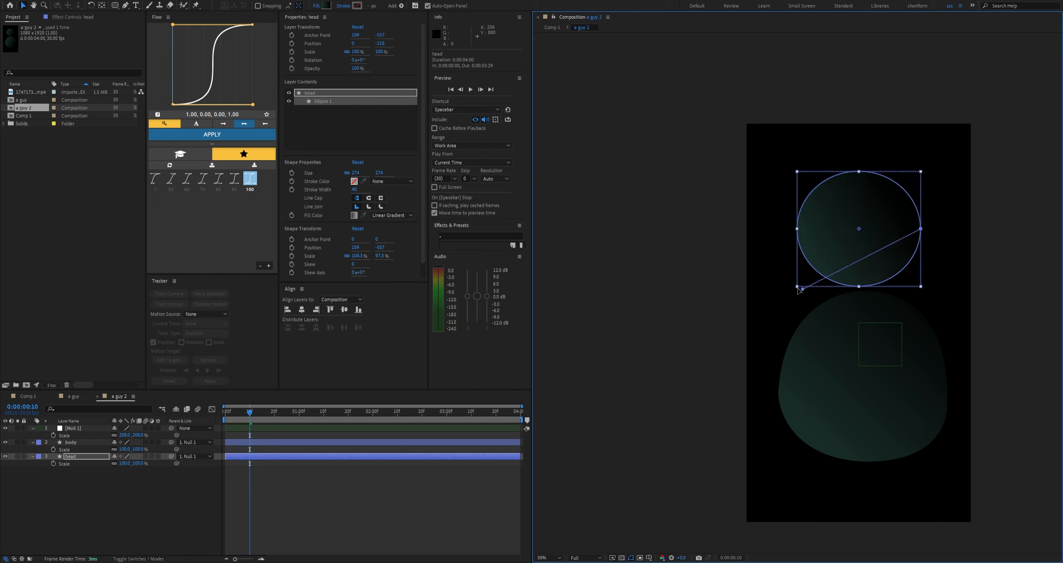
pyautogui.hotkey('ctrl', 'z')
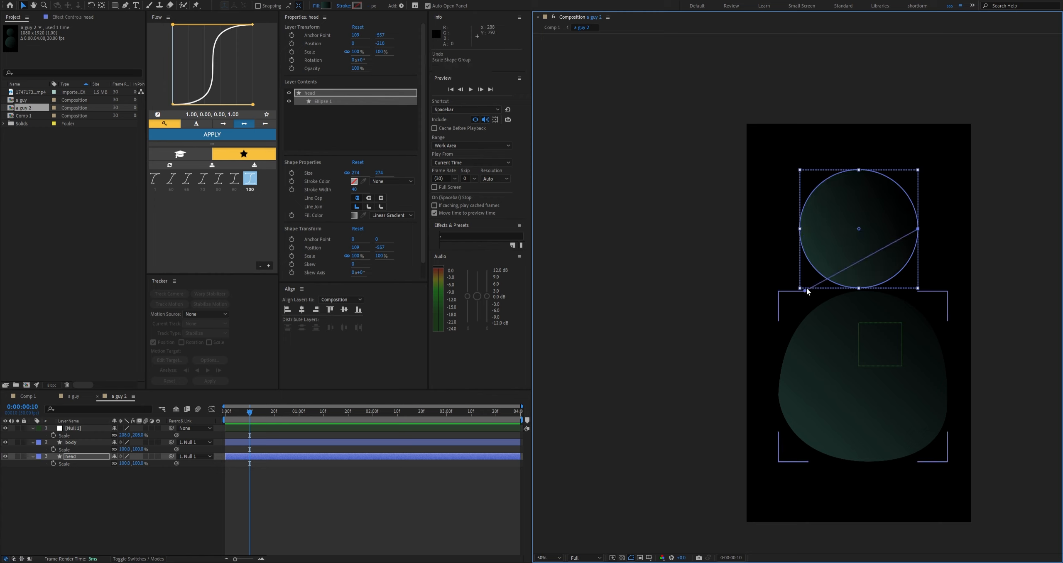
pyautogui.moveTo(805, 290); pyautogui.dragTo(802, 288)
pyautogui.moveTo(918, 229); pyautogui.dragTo(918, 170)
pyautogui.click(166, 491)
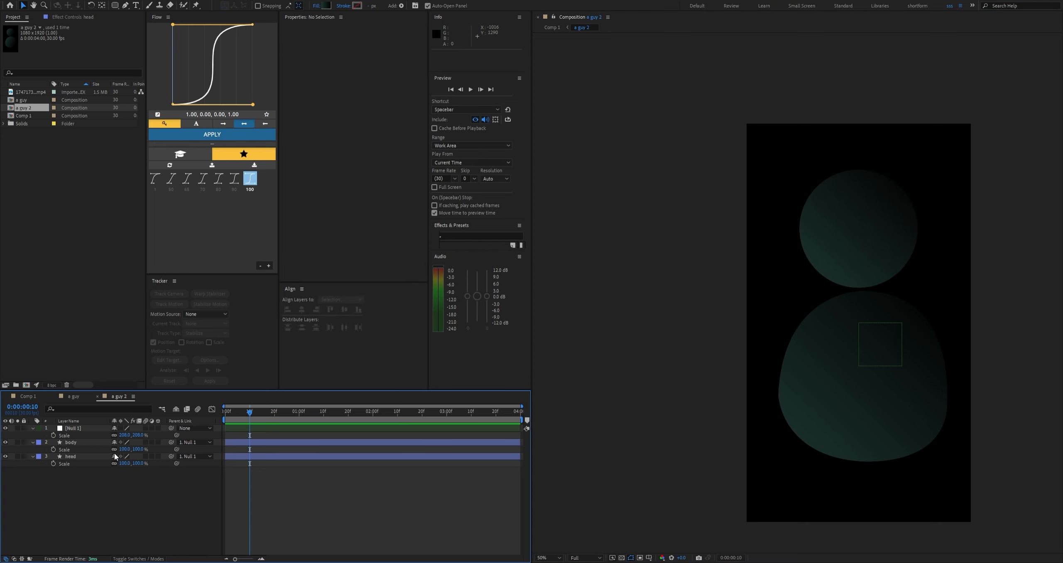
# Check the reshaded a guy 2 in Comp 1 and duplicate the a guy 2 composition in the project
pyautogui.click(34, 396)
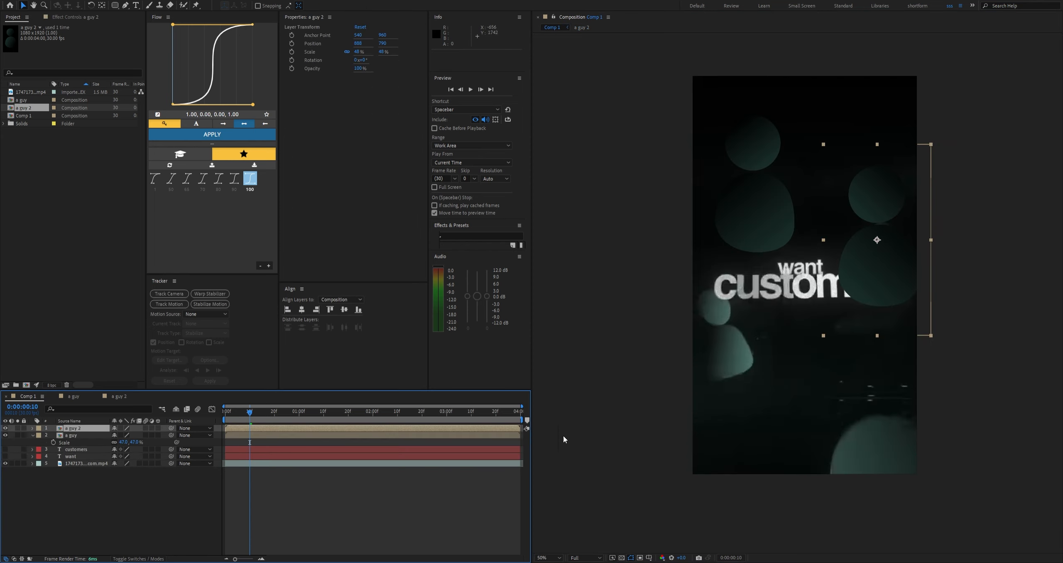
pyautogui.doubleClick(877, 284)
pyautogui.click(35, 397)
pyautogui.click(75, 397)
pyautogui.click(34, 108)
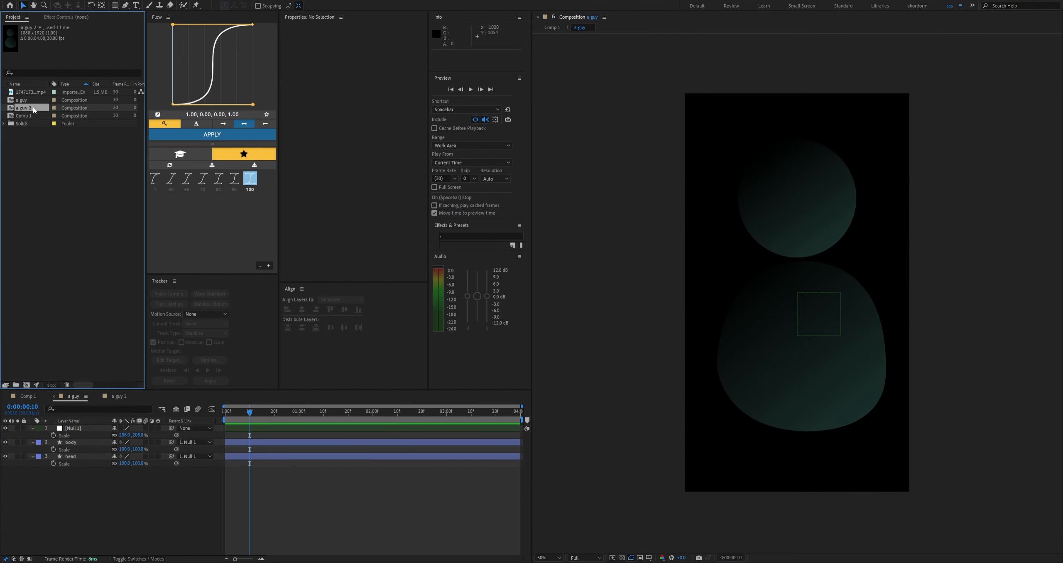
pyautogui.hotkey('ctrl', 'd')
pyautogui.click(58, 245)
pyautogui.click(33, 116)
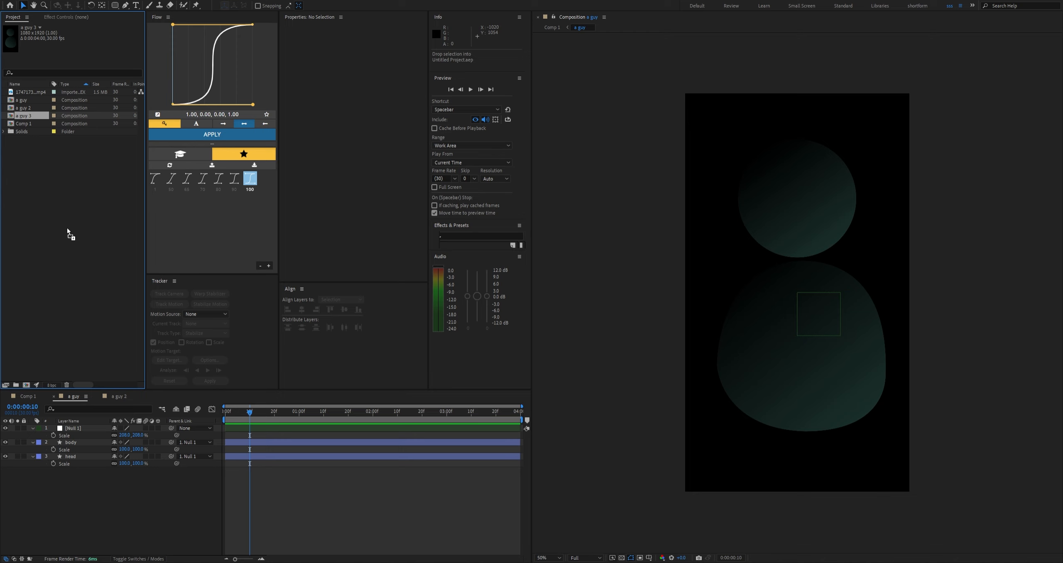
# Add the a guy 3 composition to Comp 1 as the top layer and hide the a guy 2 and a guy layers
pyautogui.click(28, 396)
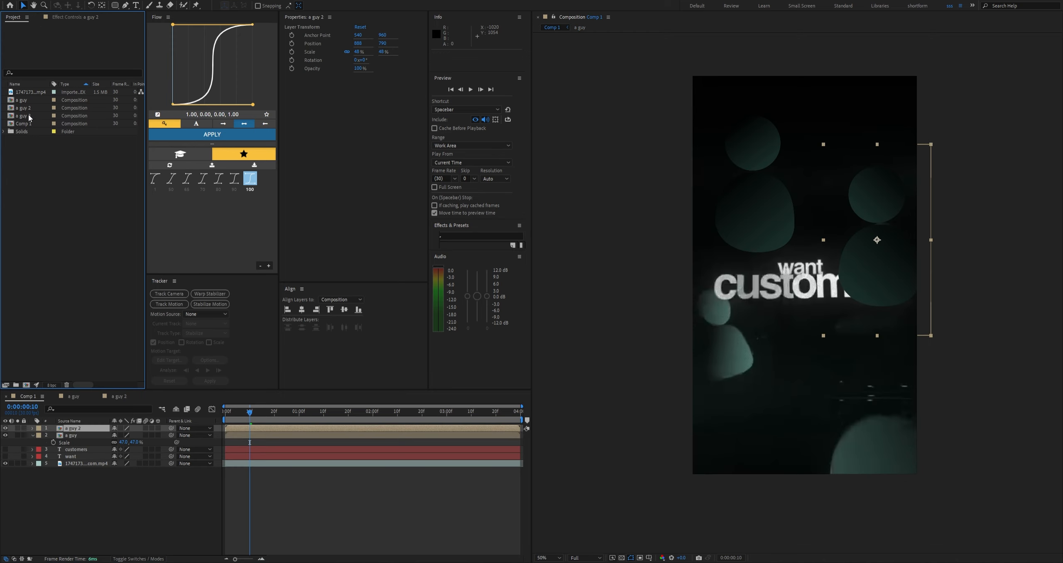
pyautogui.click(81, 428)
pyautogui.moveTo(85, 425); pyautogui.dragTo(73, 430)
# Set the a guy 3 layer's scale to 47% by copying the scale from the a guy layer
pyautogui.press('s')
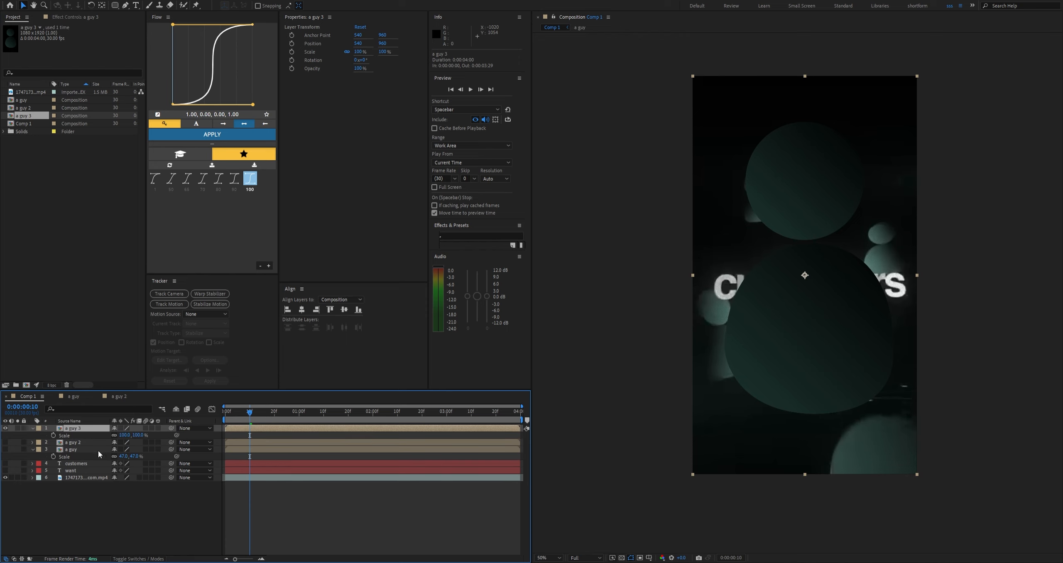
pyautogui.click(87, 457)
pyautogui.click(84, 429)
pyautogui.hotkey('ctrl', 'v')
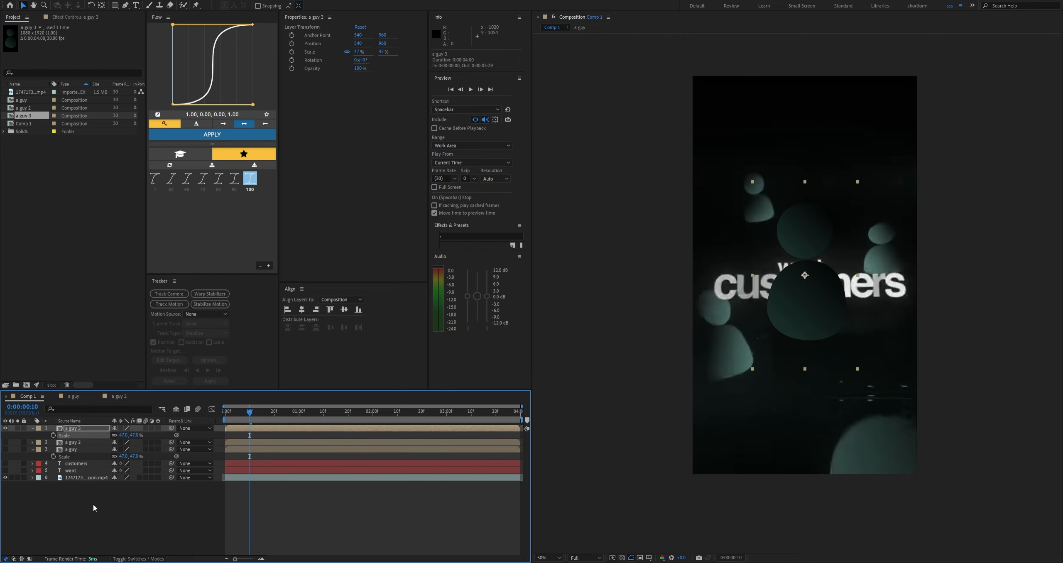
# Open the a guy 3 precomp and redirect the body's gradient from green at the upper-right corner to dark at the lower left
pyautogui.doubleClick(797, 310)
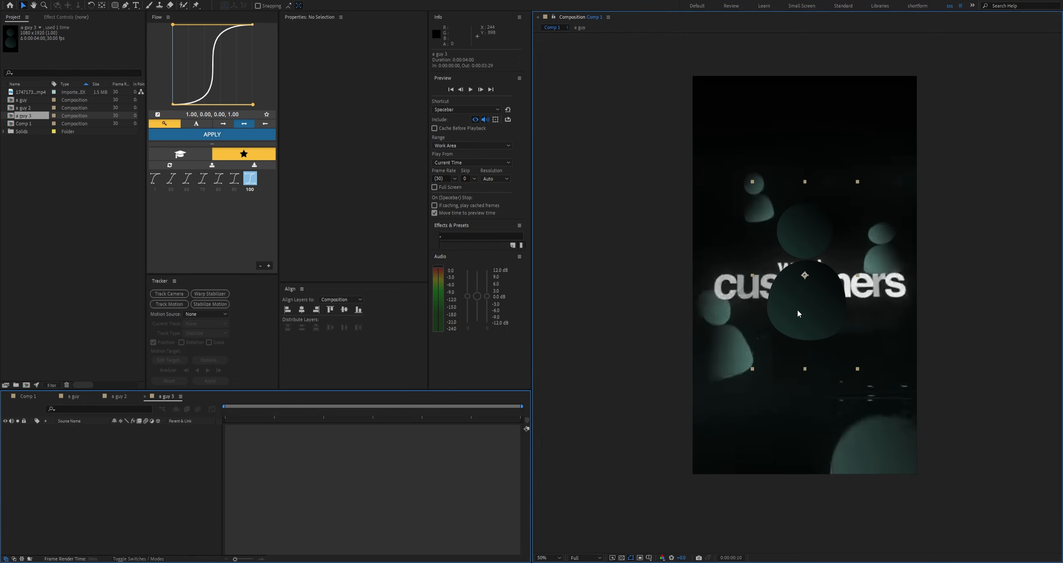
pyautogui.click(74, 443)
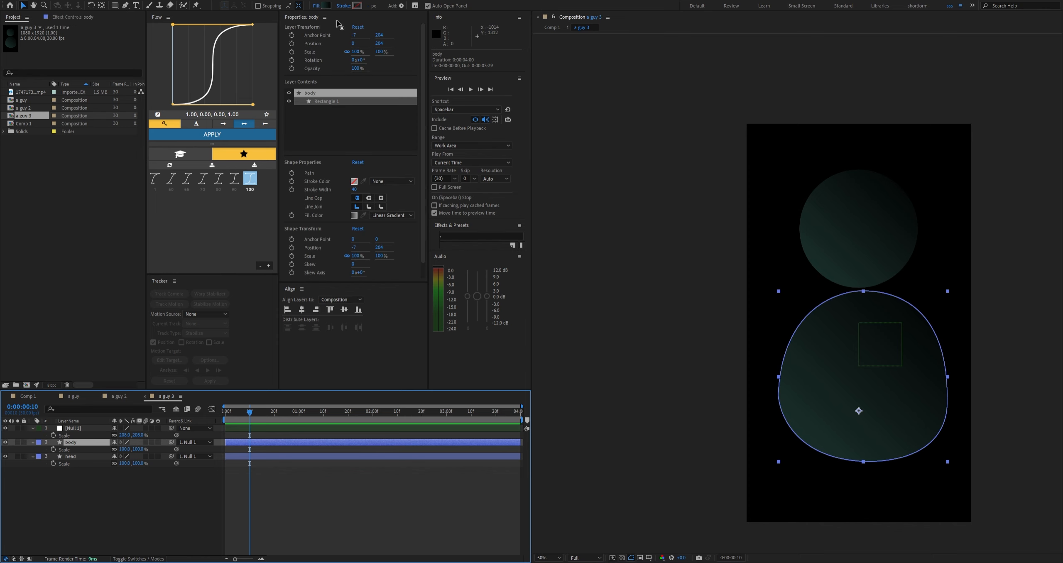
pyautogui.click(316, 8)
pyautogui.click(515, 301)
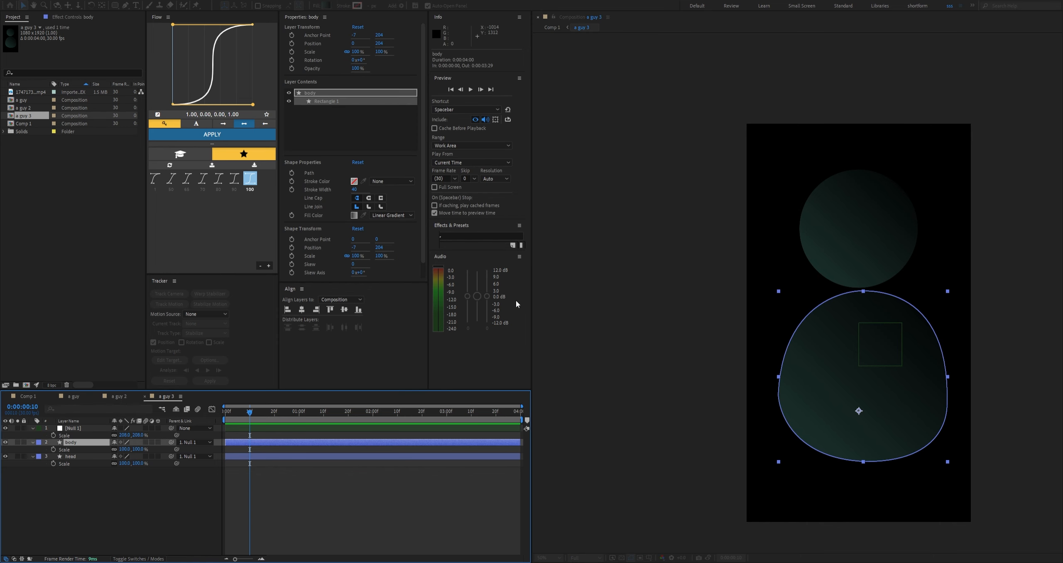
pyautogui.moveTo(780, 462); pyautogui.dragTo(907, 409)
pyautogui.moveTo(947, 292); pyautogui.dragTo(783, 458)
pyautogui.moveTo(906, 405); pyautogui.dragTo(947, 292)
# Redirect the a guy 3 head's gradient from green at the upper-right corner to dark at the lower left, undoing the accidental shape move
pyautogui.click(856, 241)
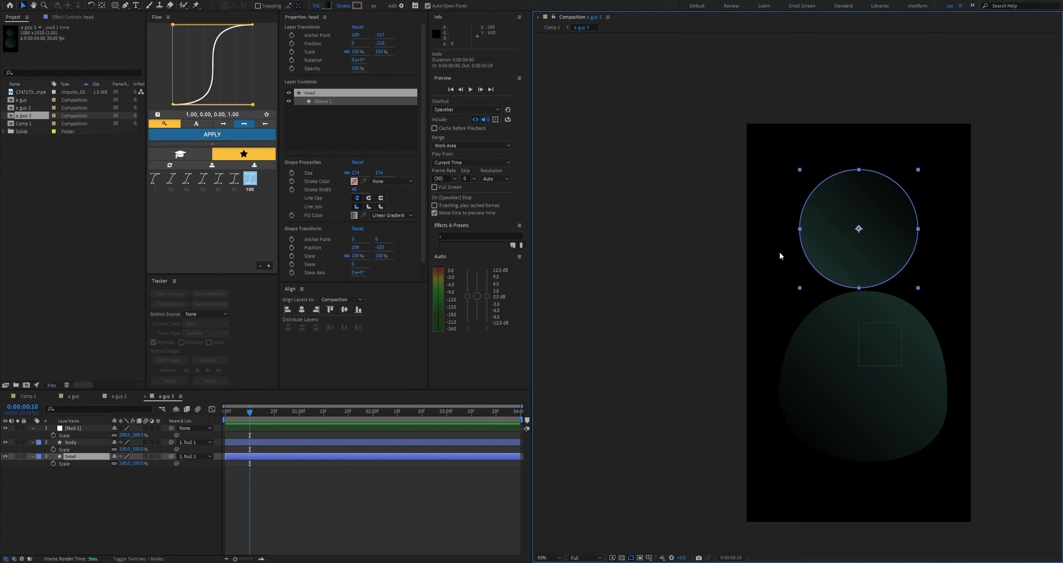
pyautogui.click(316, 6)
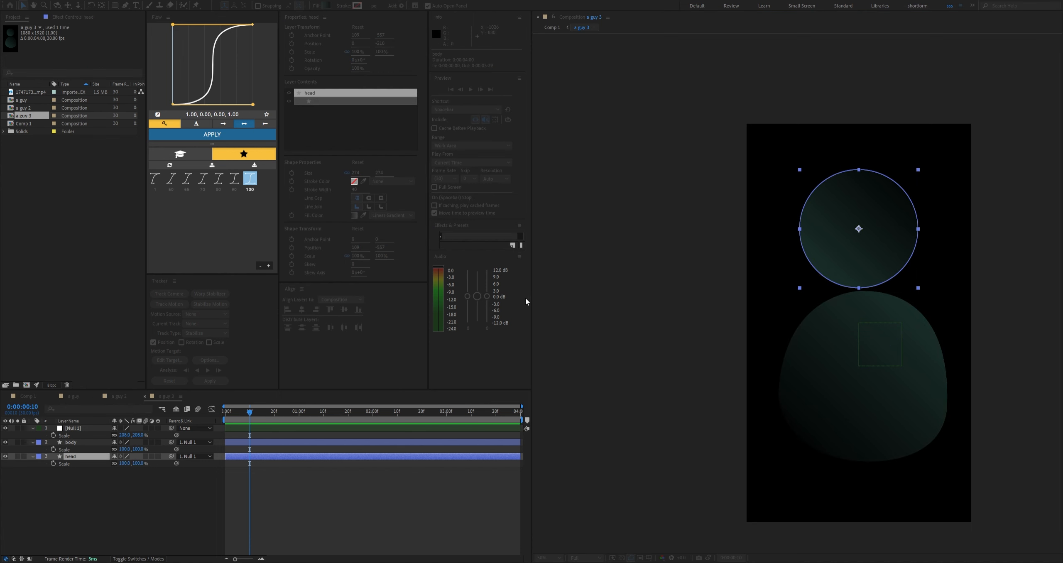
pyautogui.click(525, 297)
pyautogui.moveTo(803, 290); pyautogui.dragTo(887, 214)
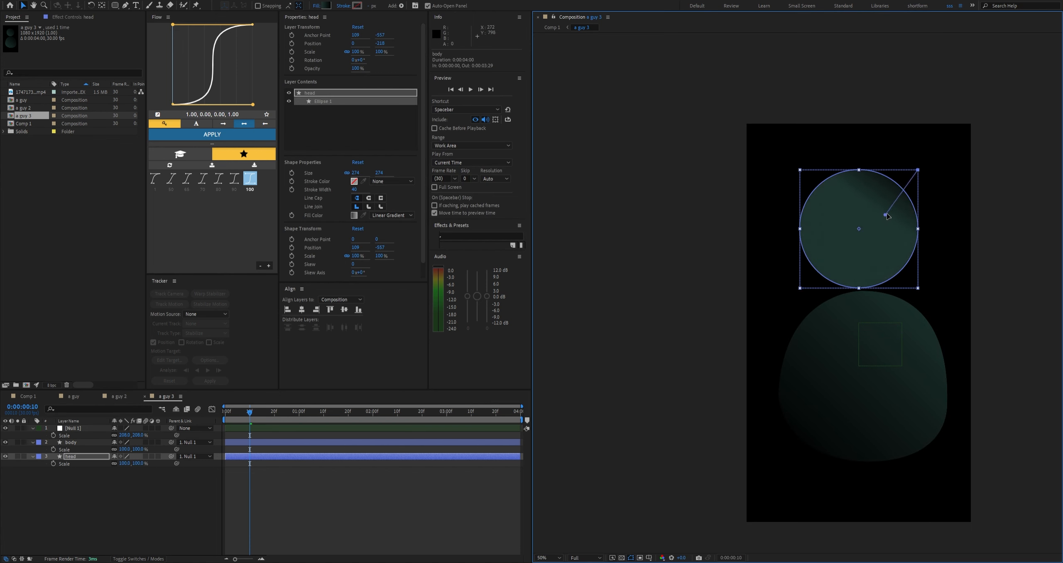
pyautogui.moveTo(916, 169); pyautogui.dragTo(798, 289)
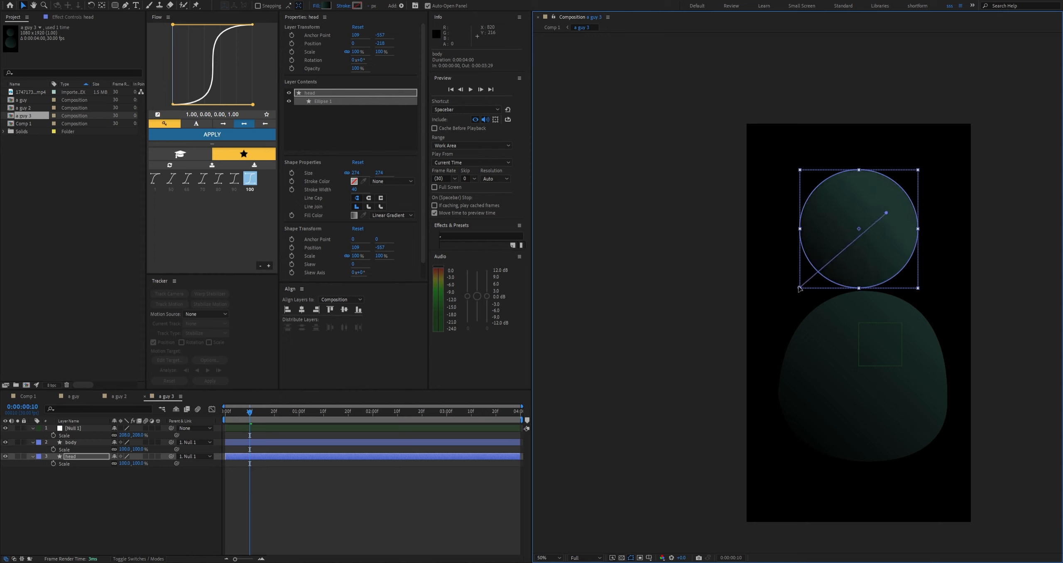
pyautogui.moveTo(888, 214); pyautogui.dragTo(918, 170)
pyautogui.click(898, 203)
pyautogui.hotkey('ctrl', 'z')
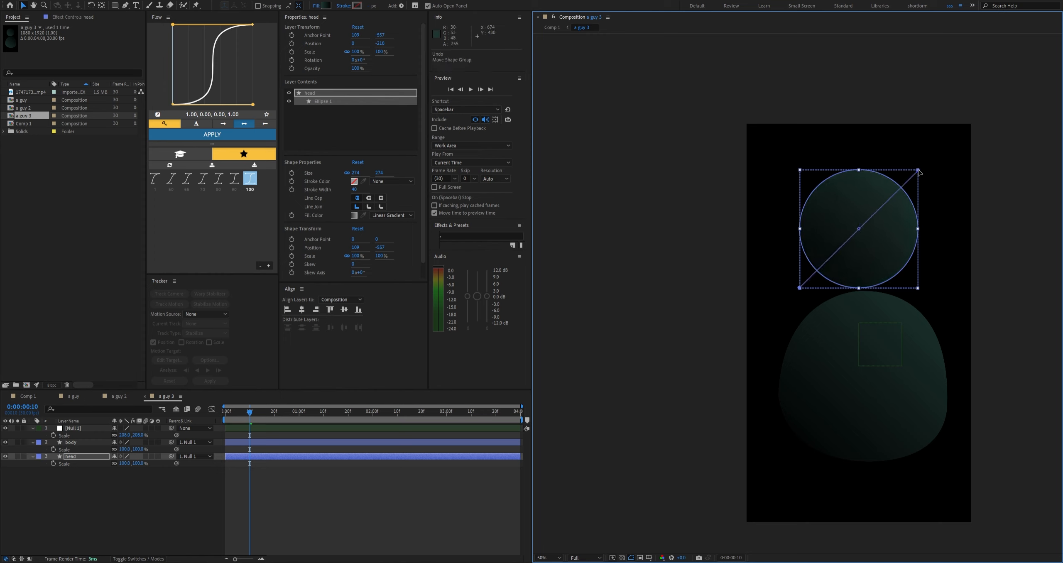
# Return to Comp 1, move the a guy 3 layer over the lower-left reference figure at about 140, 1294, and hide it
pyautogui.click(50, 397)
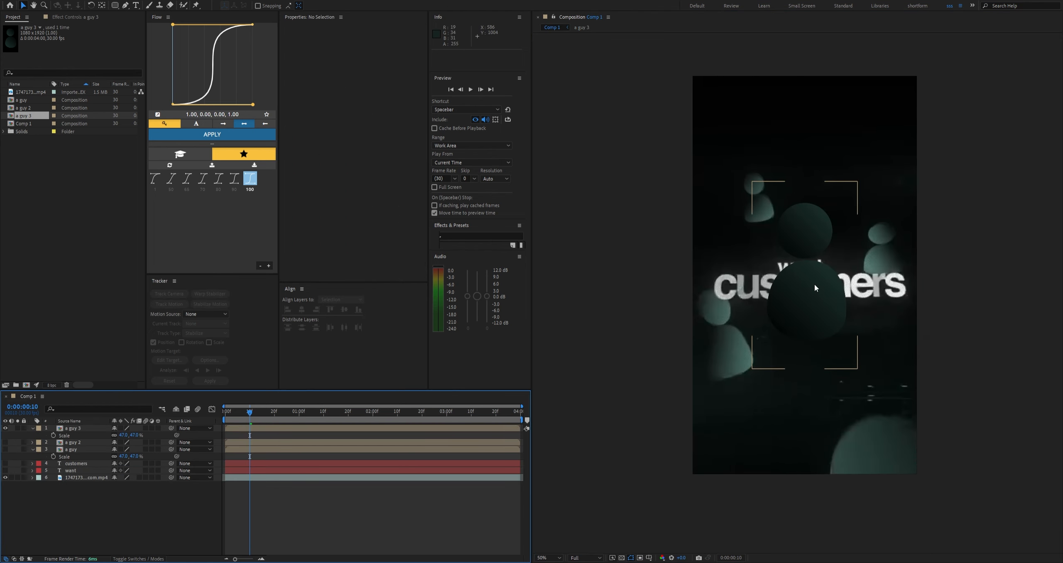
pyautogui.moveTo(814, 284); pyautogui.dragTo(732, 360)
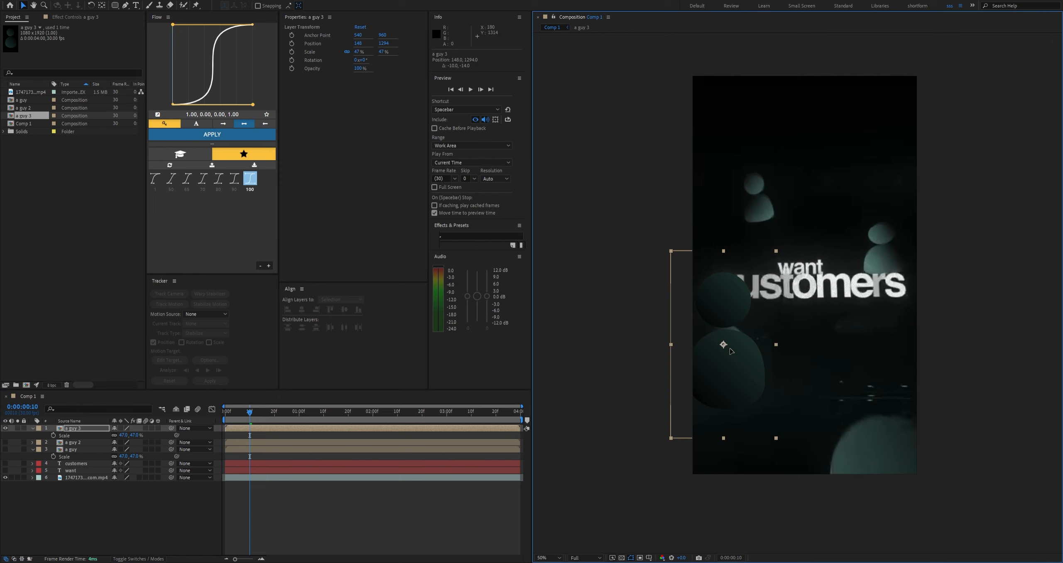
pyautogui.click(5, 429)
# Duplicate the a guy 3 composition in the project and add the copy to Comp 1 as the top layer
pyautogui.click(37, 116)
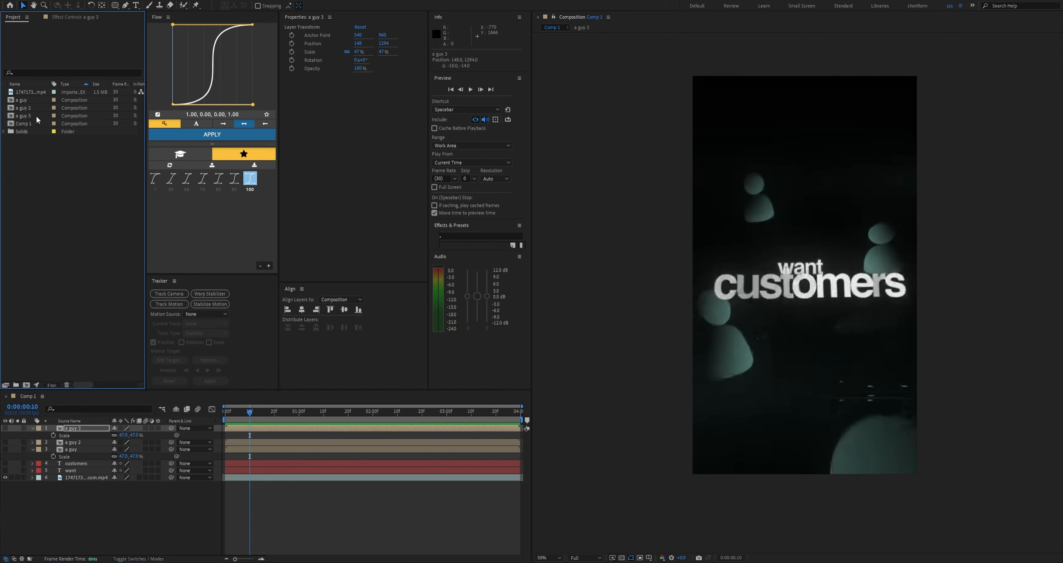
pyautogui.hotkey('ctrl', 'd')
pyautogui.moveTo(26, 124); pyautogui.dragTo(73, 427)
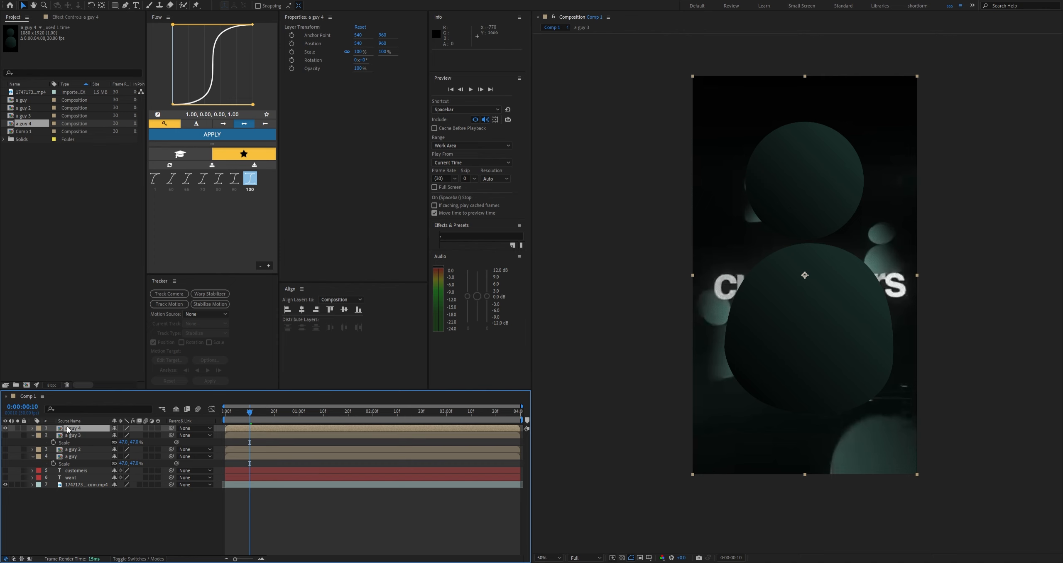
# Open the a guy 4 precomp and redirect the body's gradient from green at the upper-left corner to dark at the lower right, undoing the accidental shape move
pyautogui.doubleClick(69, 429)
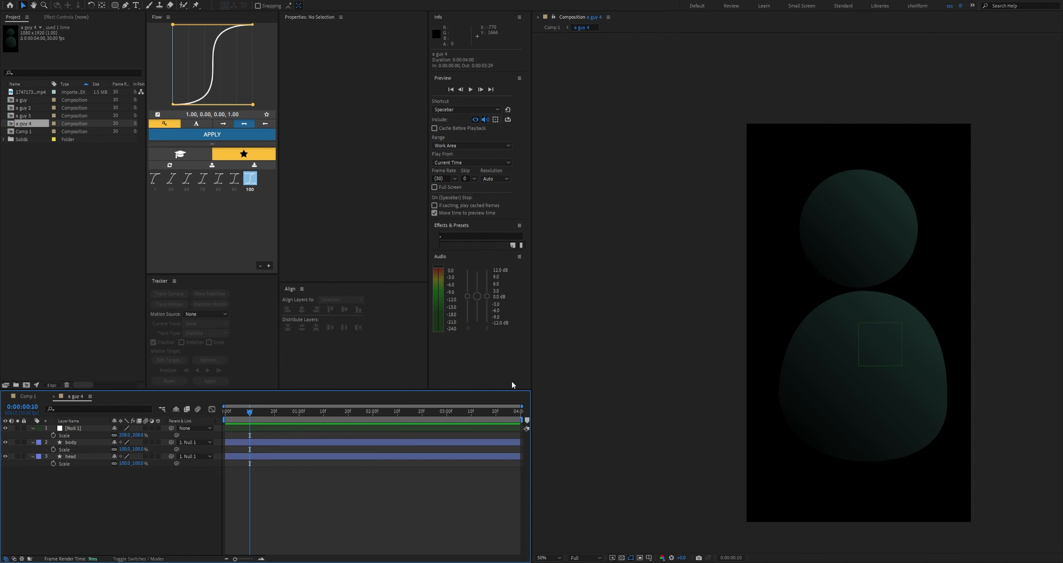
pyautogui.click(70, 442)
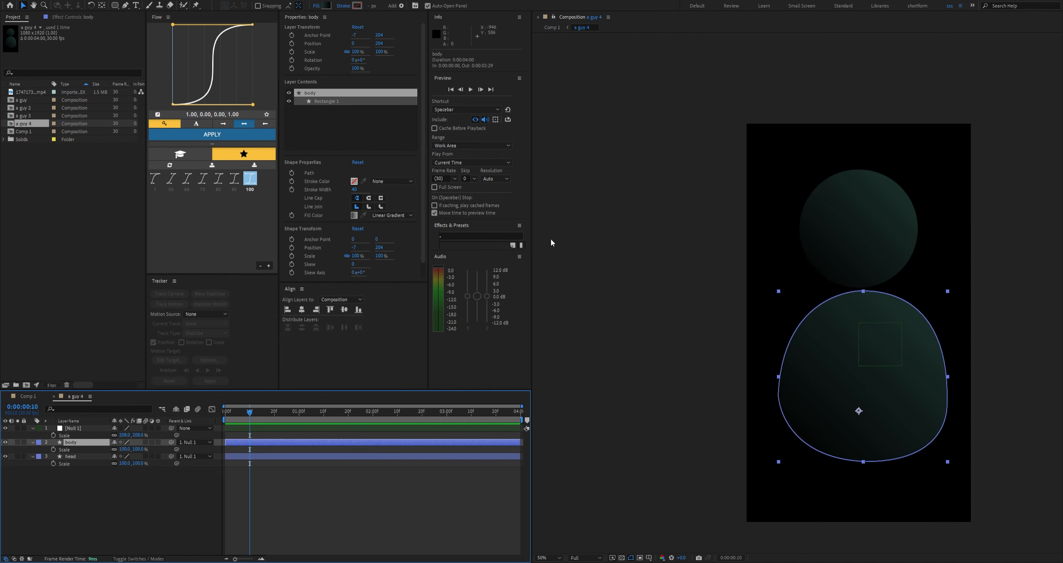
pyautogui.click(837, 363)
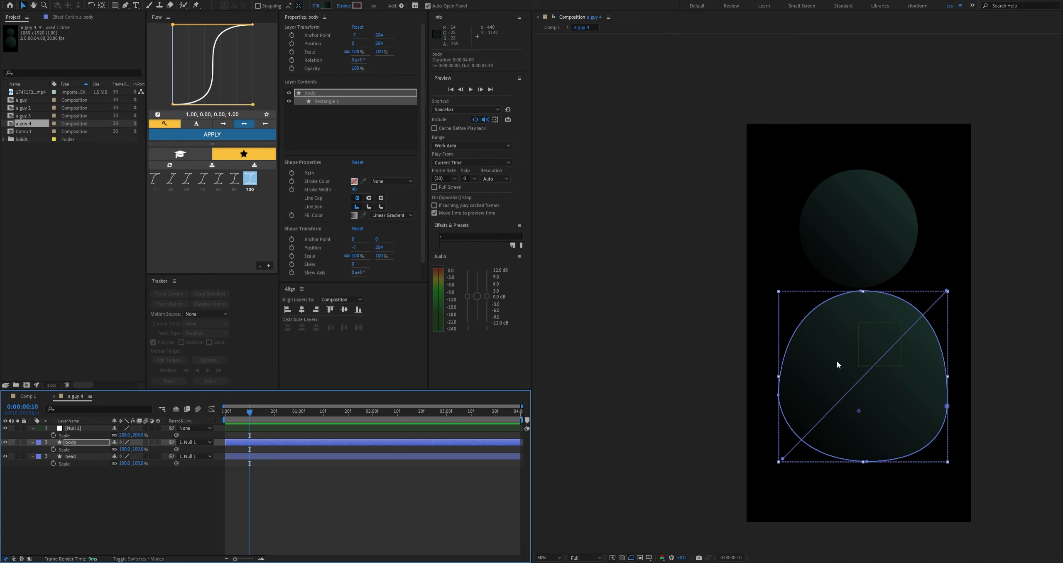
pyautogui.moveTo(783, 459); pyautogui.dragTo(826, 425)
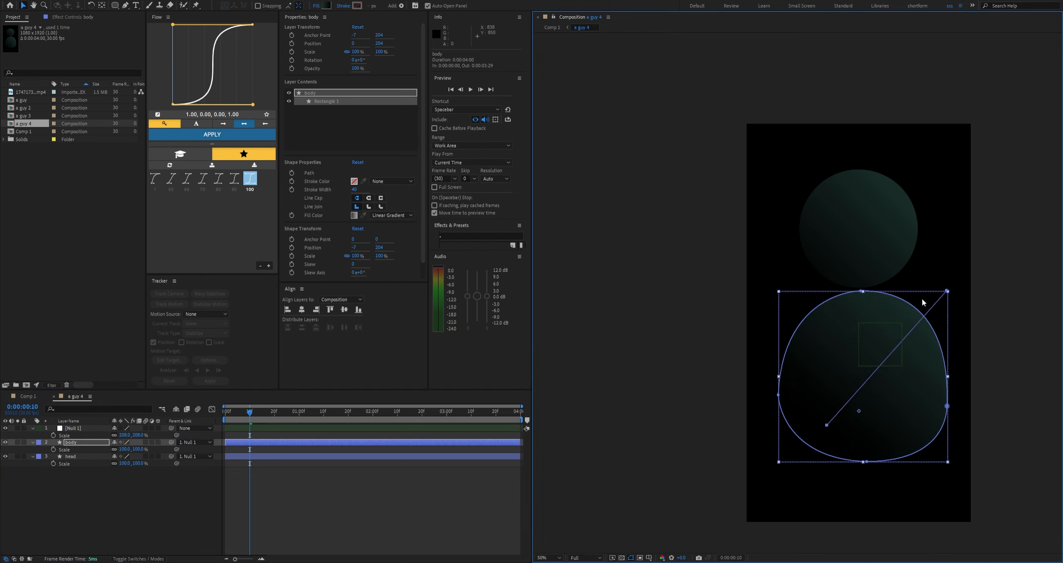
pyautogui.moveTo(947, 291); pyautogui.dragTo(778, 292)
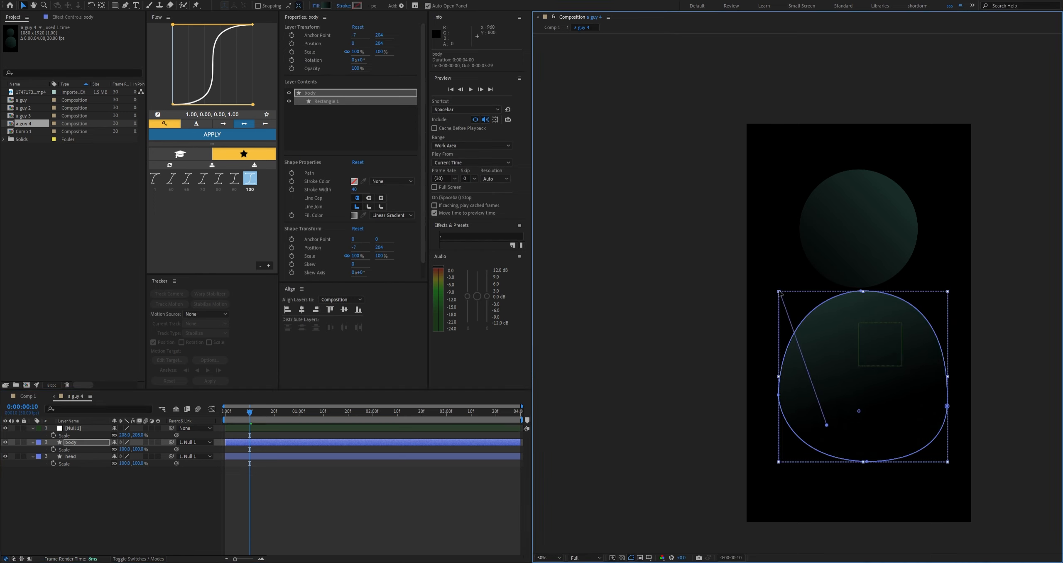
pyautogui.moveTo(830, 430); pyautogui.dragTo(848, 430)
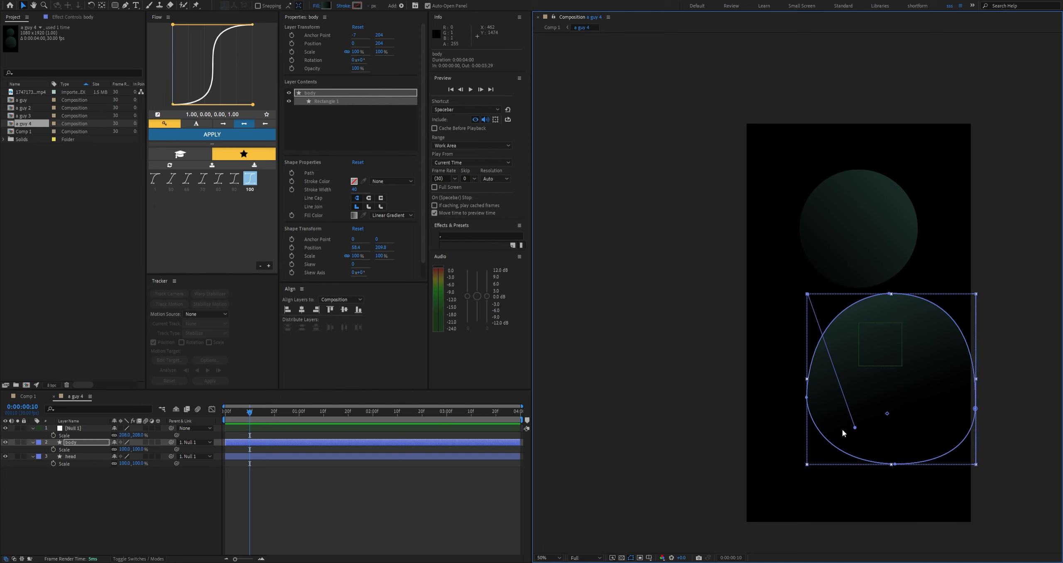
pyautogui.hotkey('ctrl', 'z')
pyautogui.moveTo(827, 426); pyautogui.dragTo(947, 461)
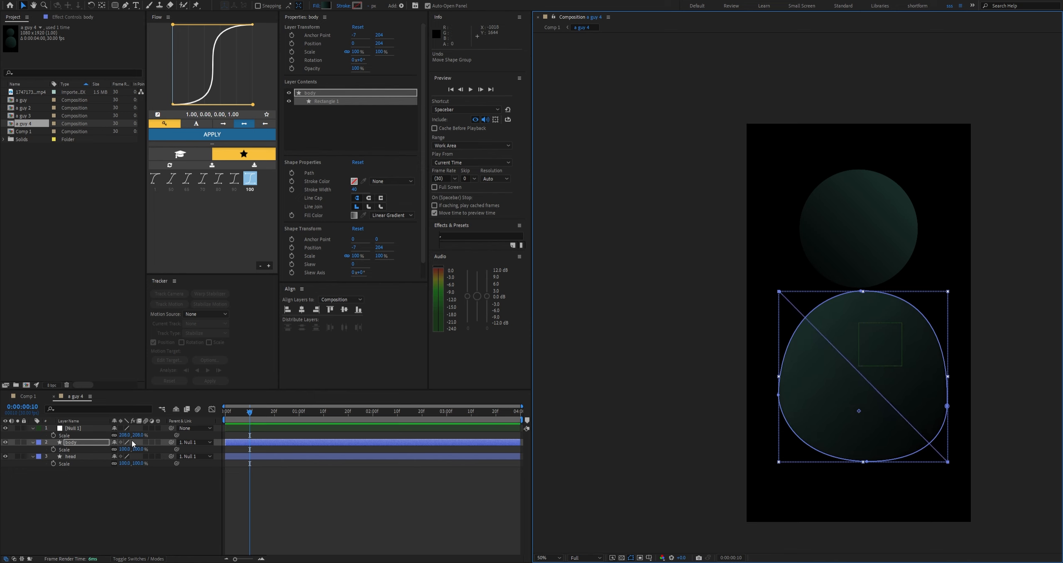
# Redirect the a guy 4 head's gradient from green at the upper-left corner to dark at the lower-right corner
pyautogui.click(81, 456)
pyautogui.click(317, 7)
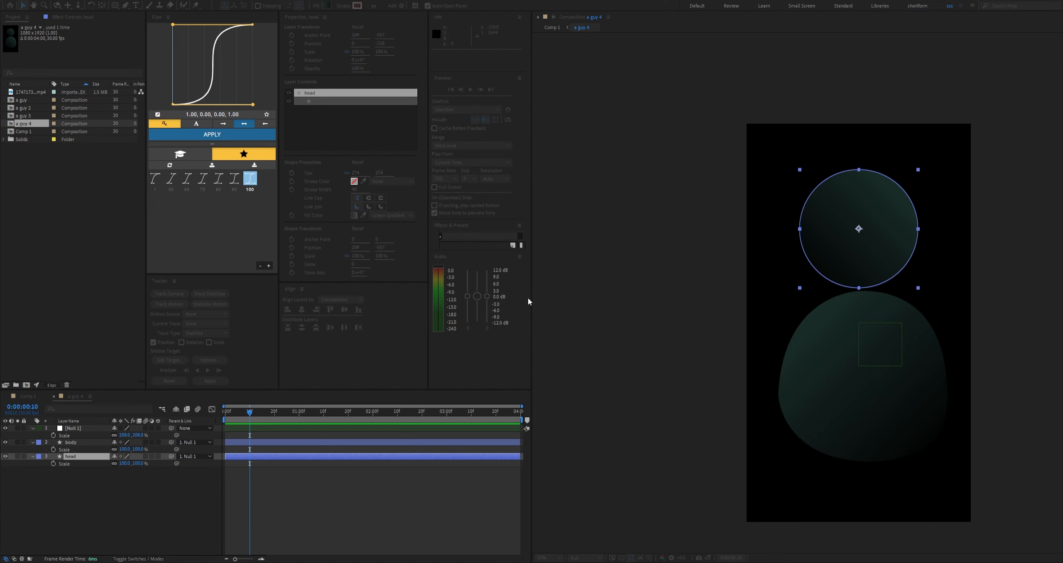
pyautogui.click(525, 303)
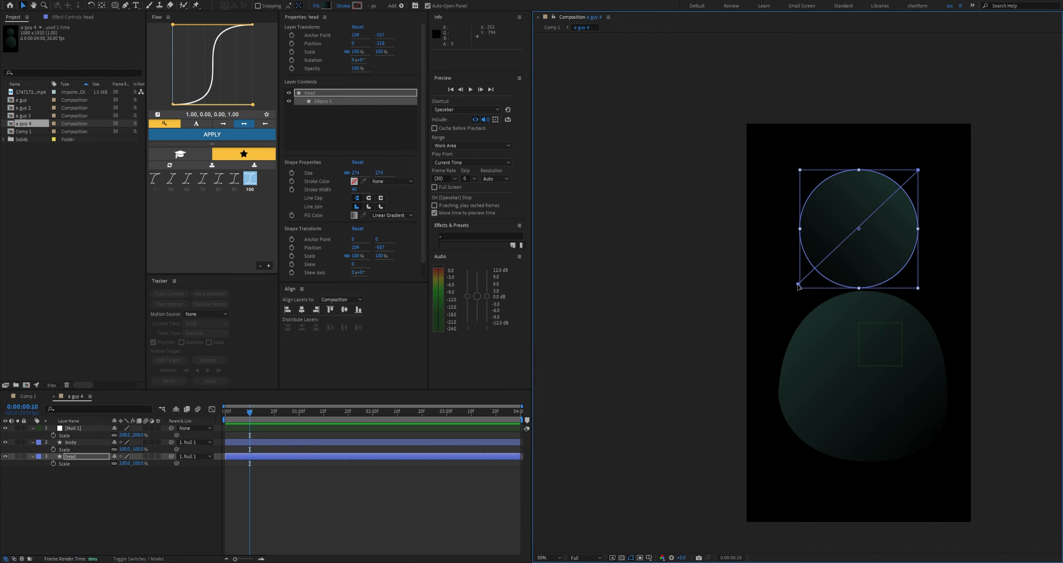
pyautogui.moveTo(799, 288); pyautogui.dragTo(909, 286)
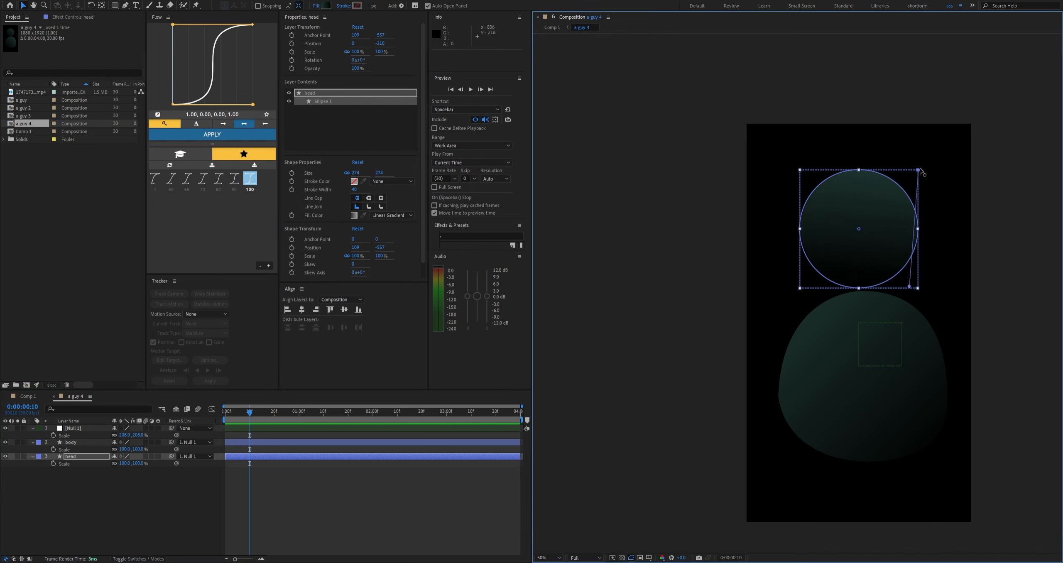
pyautogui.moveTo(918, 170); pyautogui.dragTo(802, 171)
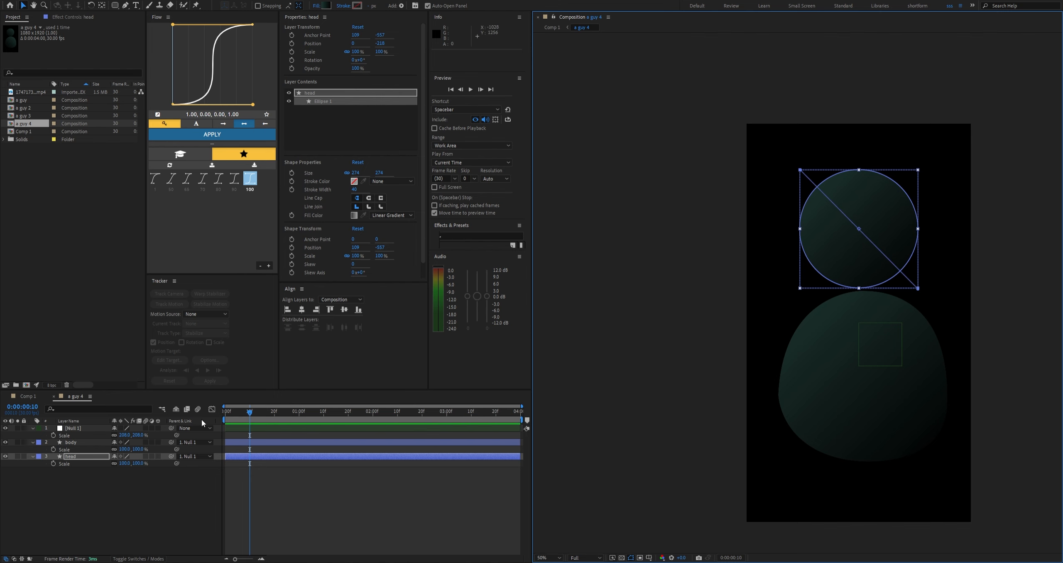
# Return to Comp 1 and copy the a guy 3 layer's 47% scale onto the a guy 4 layer
pyautogui.click(38, 396)
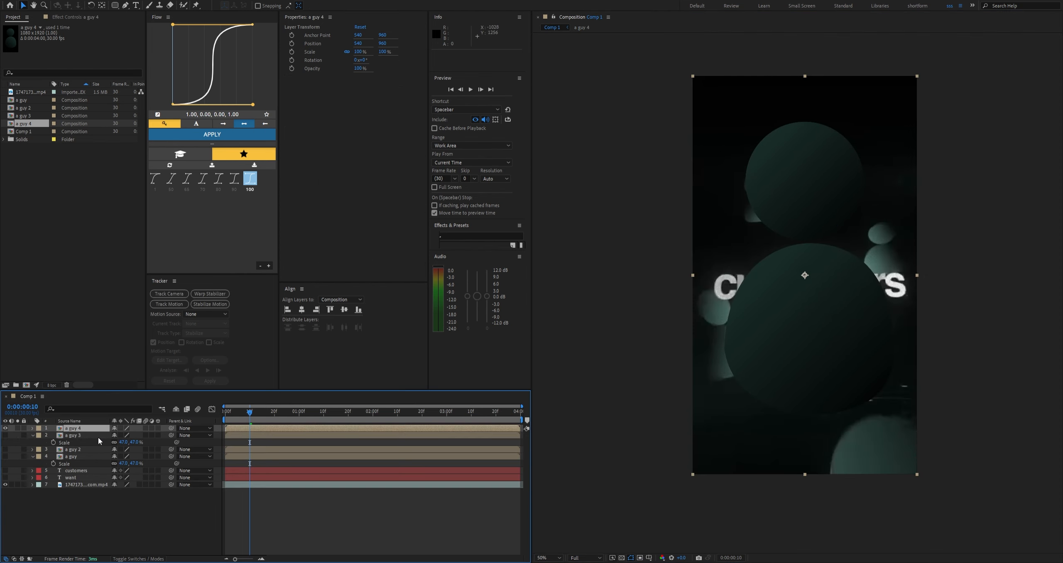
pyautogui.click(71, 443)
pyautogui.hotkey('ctrl', 'c')
pyautogui.click(83, 428)
pyautogui.hotkey('ctrl', 'v')
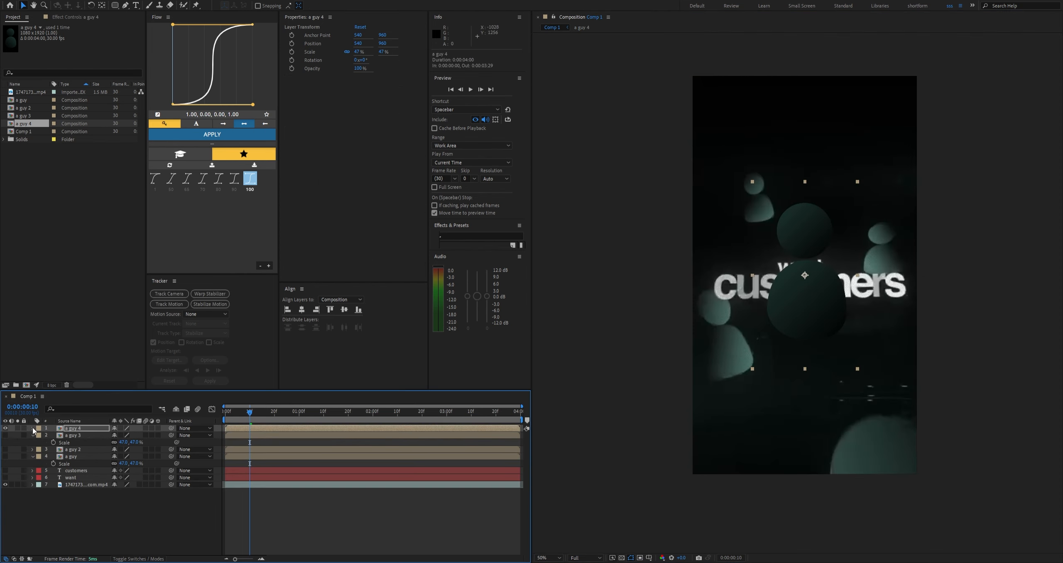
# Move the a guy 4 layer over the lower-right reference figure at about 906, 2026, and show the other three a guy layers
pyautogui.moveTo(787, 313); pyautogui.dragTo(863, 536)
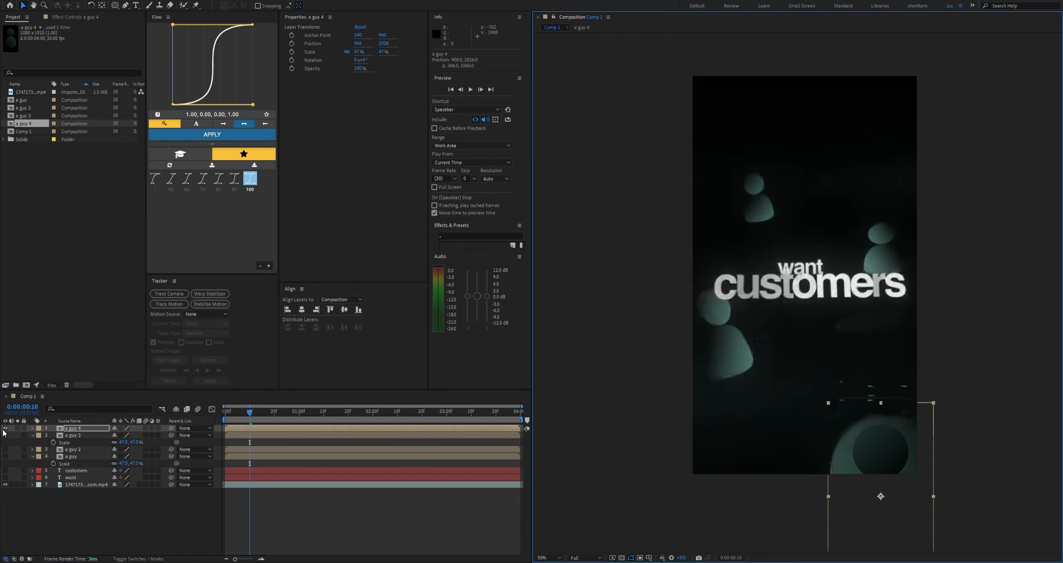
pyautogui.moveTo(5, 435); pyautogui.dragTo(5, 456)
pyautogui.click(18, 514)
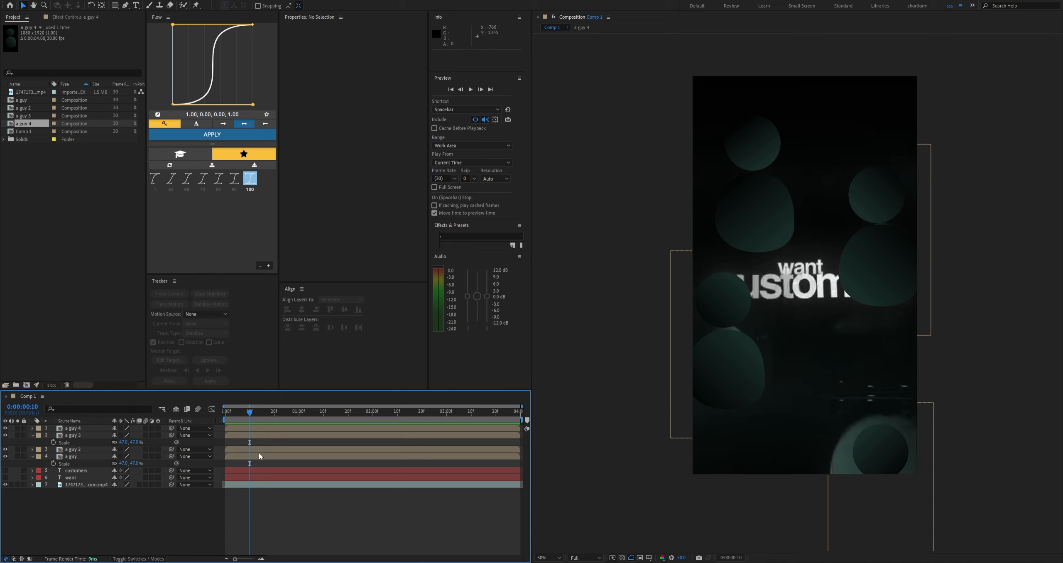
# Add a camera to Comp 1 and set the composition's renderer to Classic 3D
pyautogui.hotkey('ctrl', 'y')
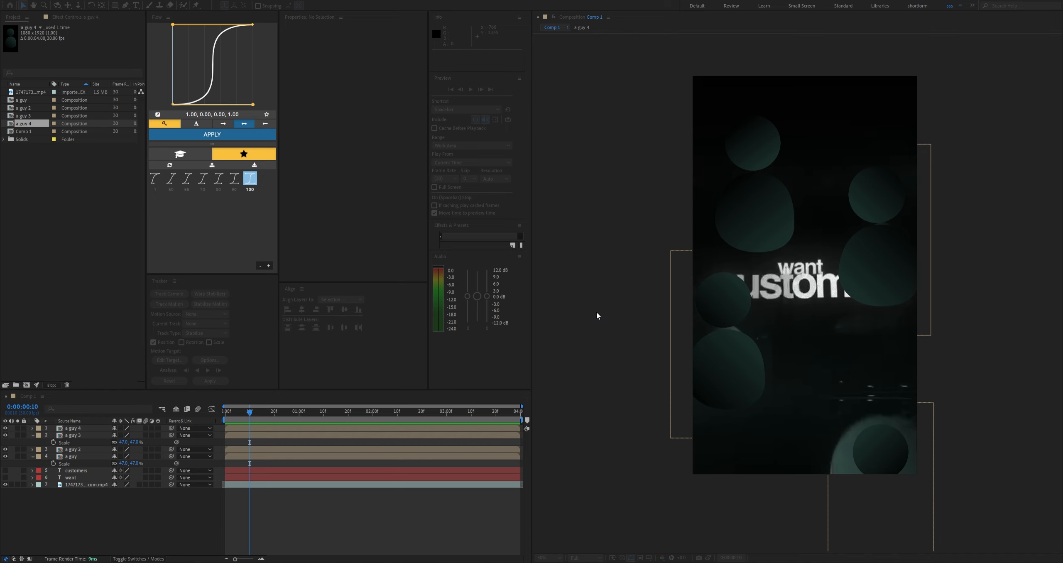
pyautogui.press('Return')
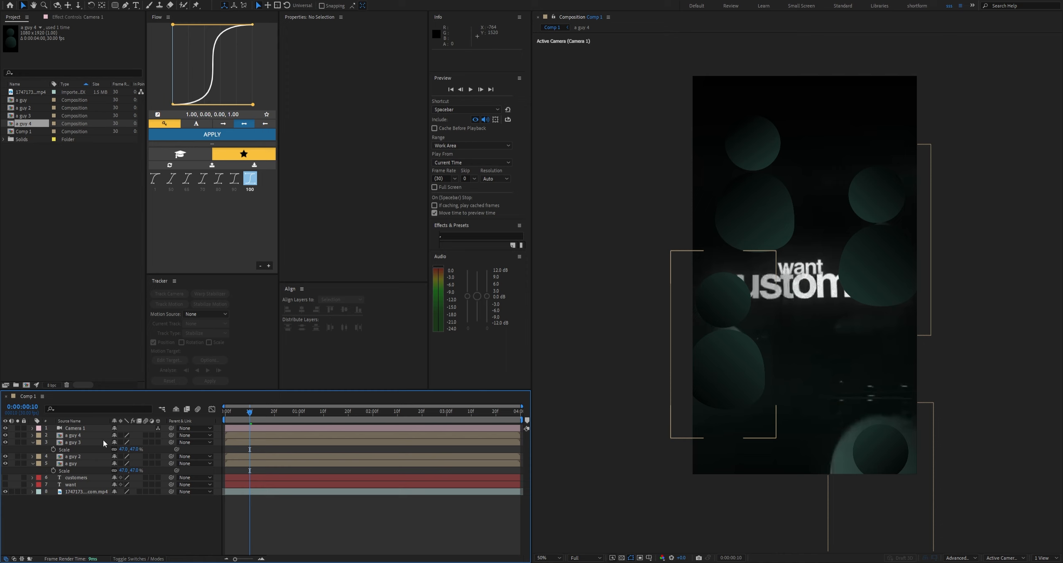
pyautogui.click(961, 558)
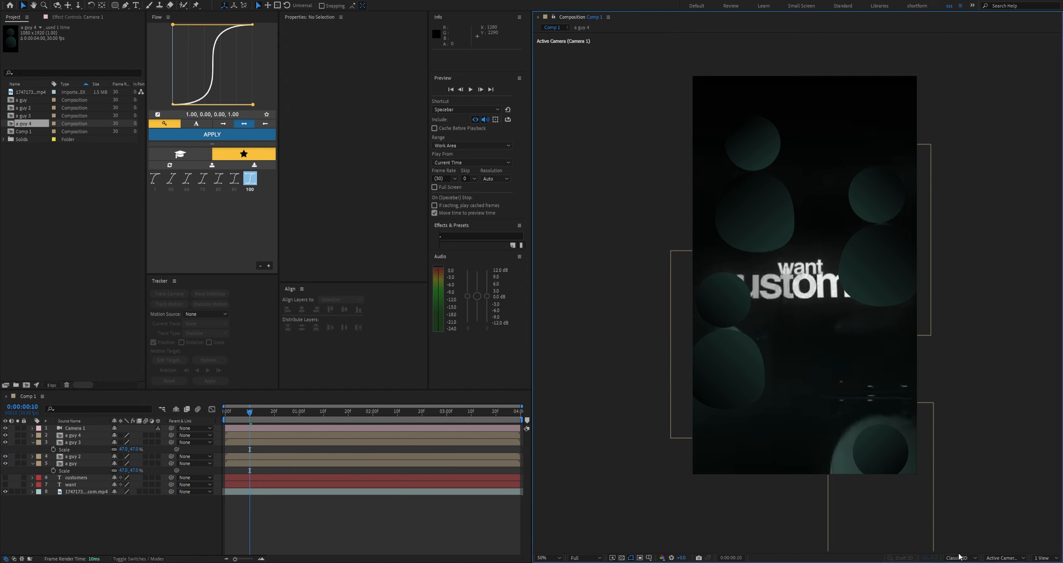
pyautogui.click(962, 535)
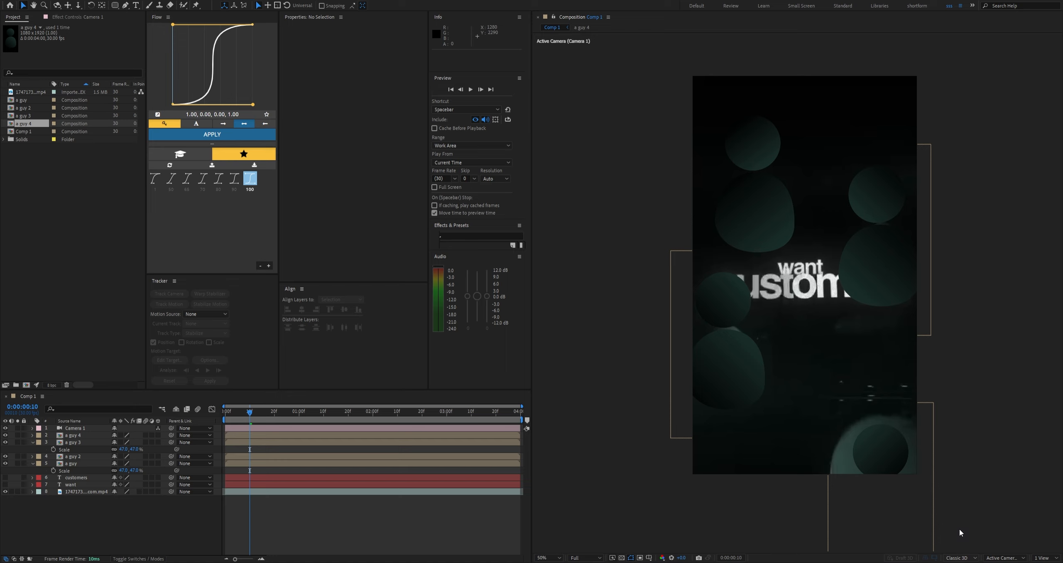
pyautogui.click(960, 529)
pyautogui.click(960, 558)
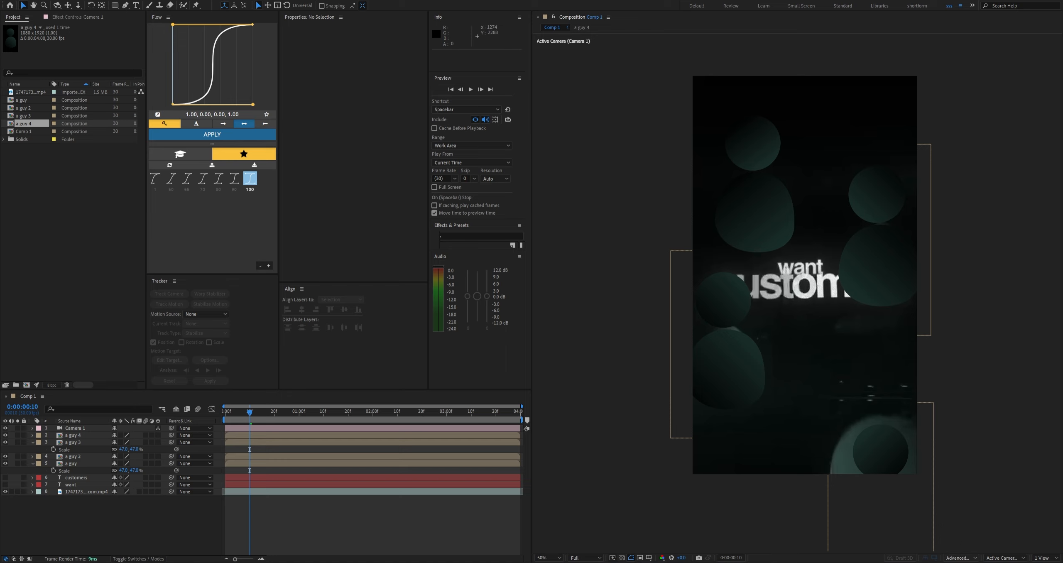
pyautogui.click(960, 524)
pyautogui.click(148, 530)
pyautogui.click(967, 558)
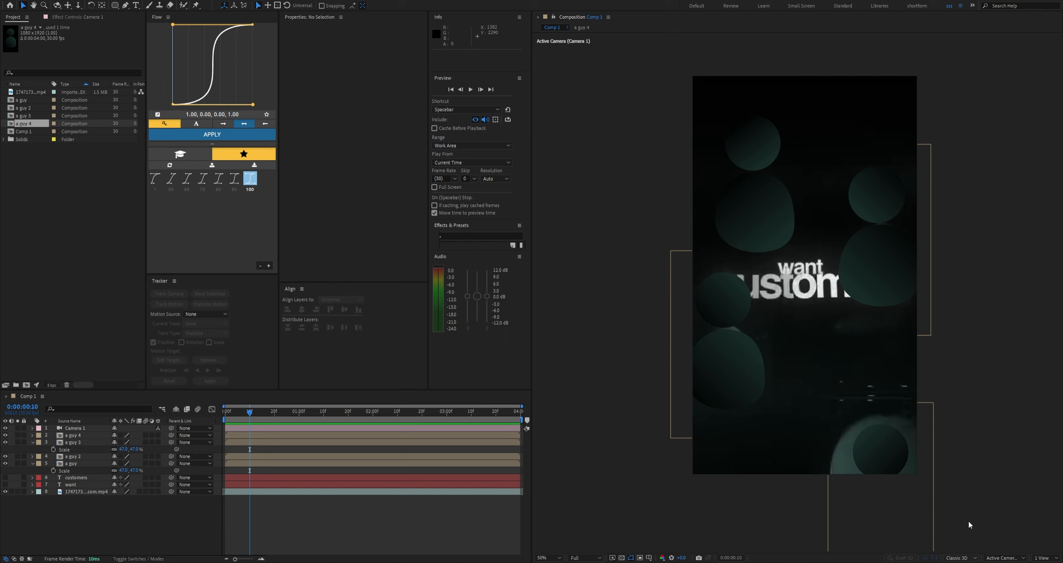
pyautogui.click(968, 522)
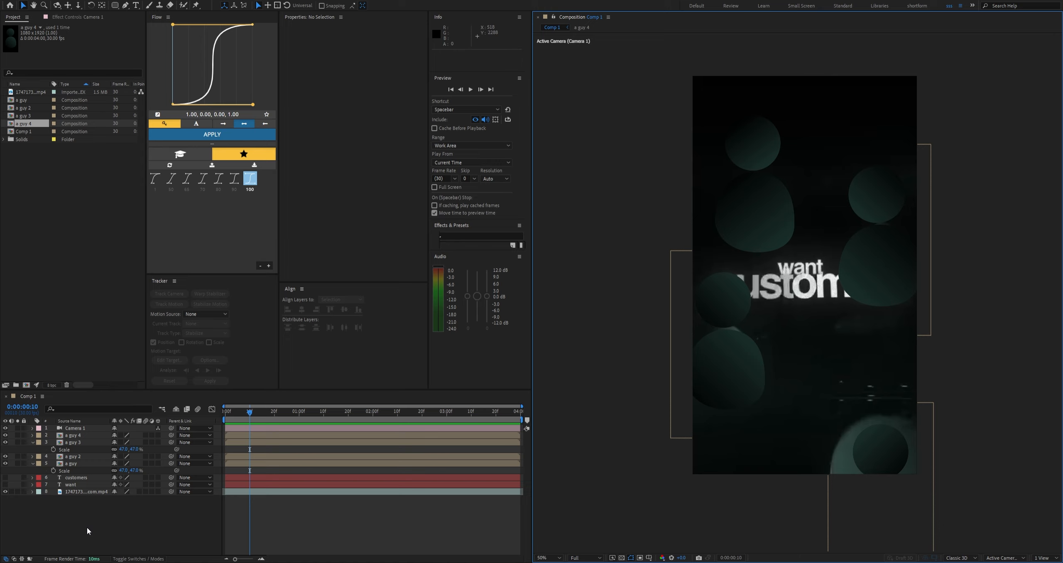
pyautogui.click(90, 510)
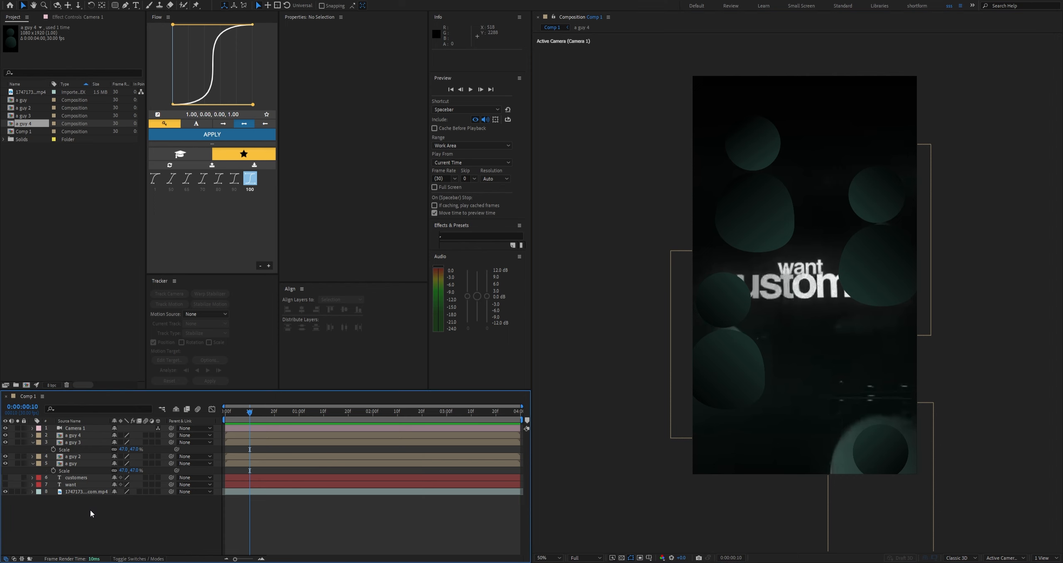
# Reveal the position property of the Camera 1 layer in the timeline
pyautogui.click(73, 429)
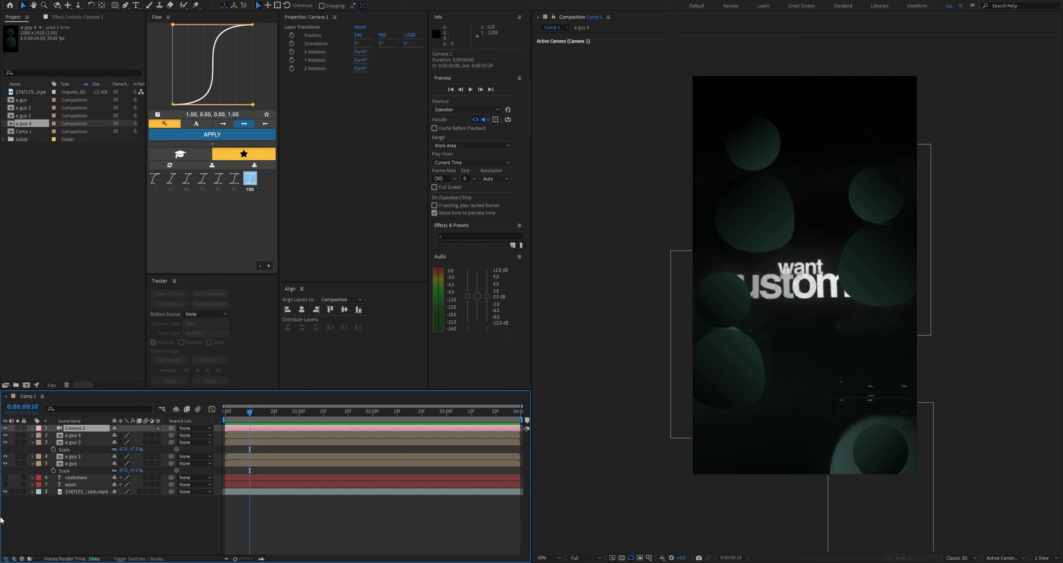
pyautogui.click(74, 523)
pyautogui.click(76, 429)
pyautogui.press('p')
pyautogui.click(106, 528)
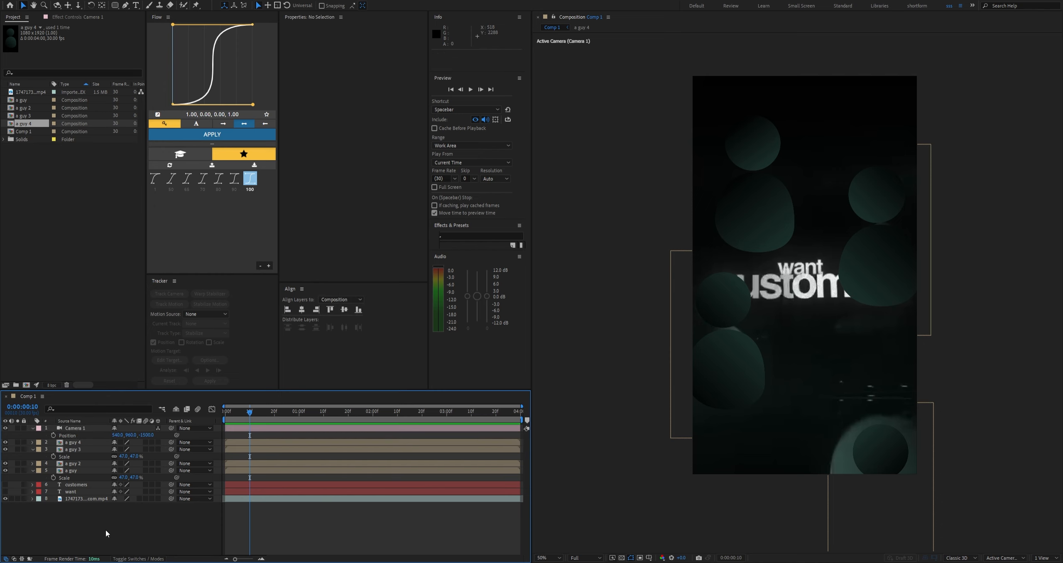
# Make all four a guy layers and the customers and want text layers 3D
pyautogui.click(87, 443)
pyautogui.keyDown('shift'); pyautogui.click(73, 492); pyautogui.keyUp('shift')
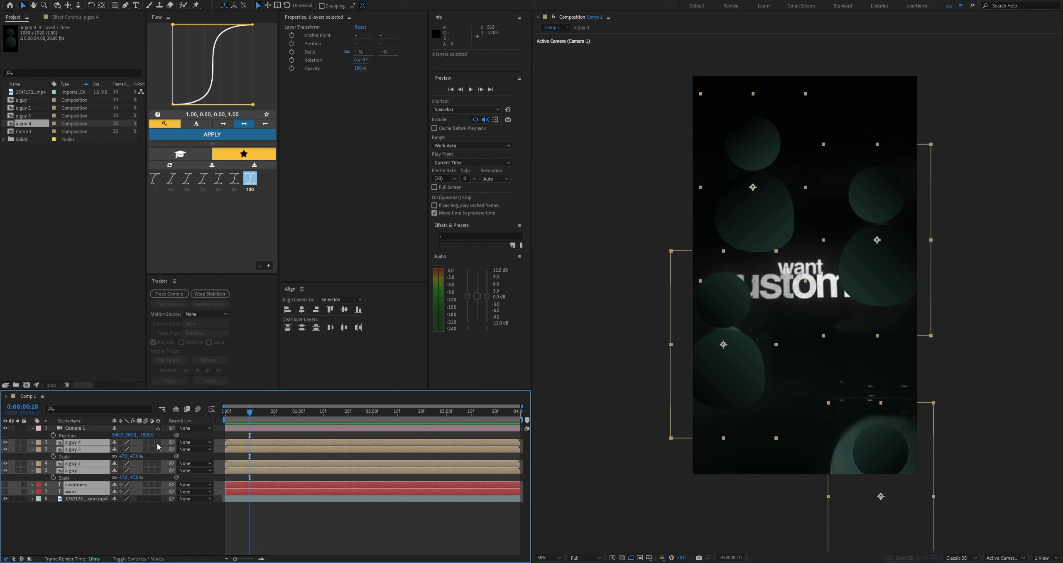
pyautogui.click(157, 443)
pyautogui.hotkey('ctrl', '`')
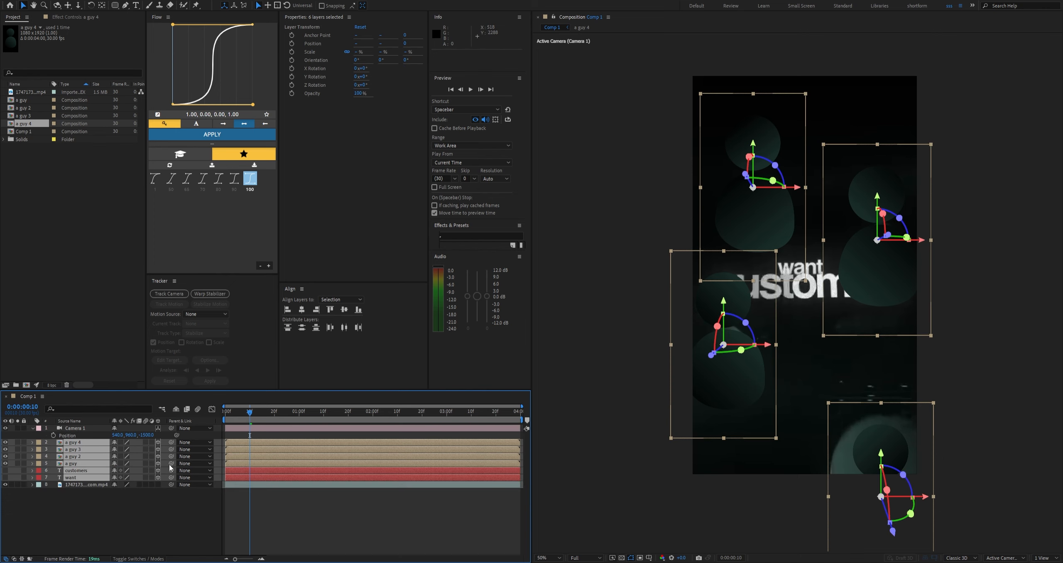
pyautogui.click(160, 529)
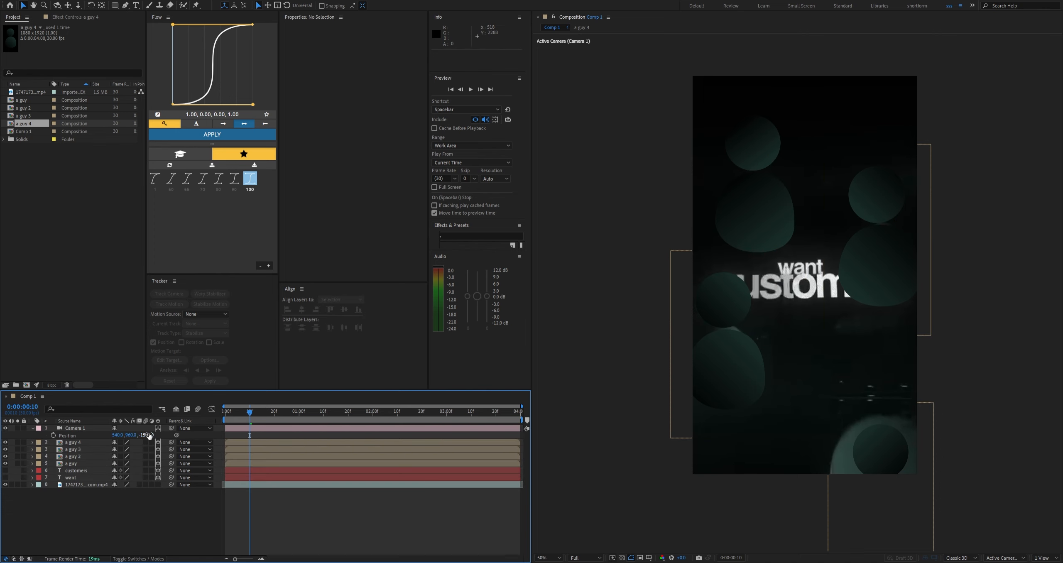
# Try pulling Camera 1 back along Z to about -1990 and -2870 with the reference footage hidden, and undo these changes
pyautogui.moveTo(150, 435); pyautogui.dragTo(11, 493)
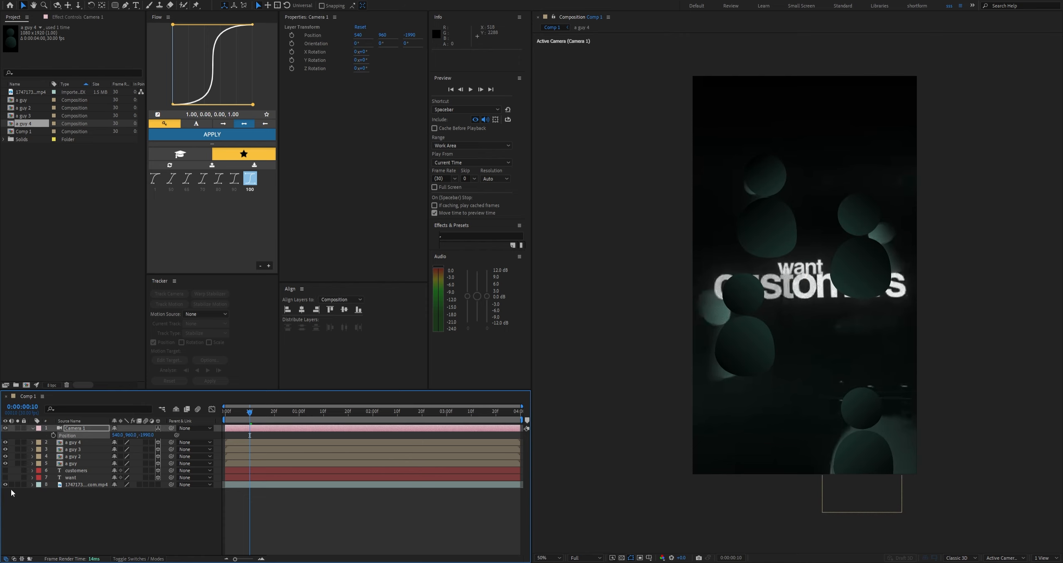
pyautogui.click(6, 485)
pyautogui.moveTo(147, 436); pyautogui.dragTo(166, 492)
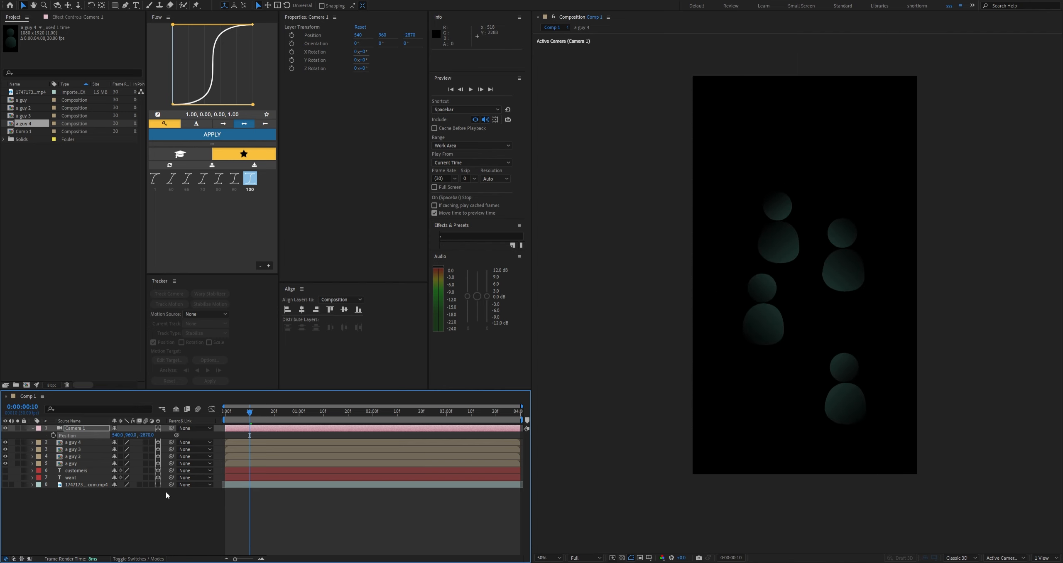
pyautogui.hotkey('ctrl', 'z')
pyautogui.hotkey('ctrl', 'z')
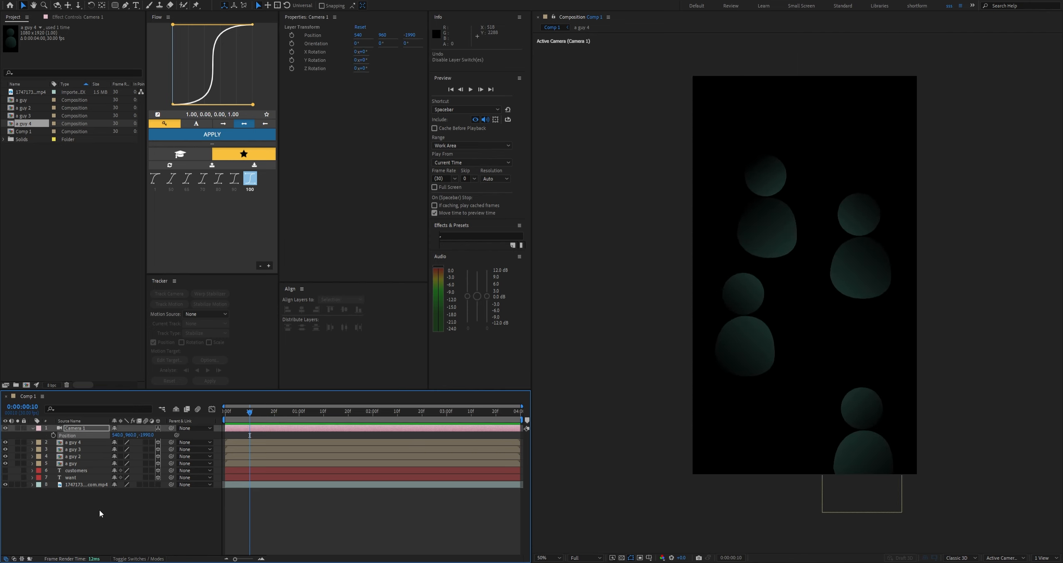
pyautogui.hotkey('ctrl', 'z')
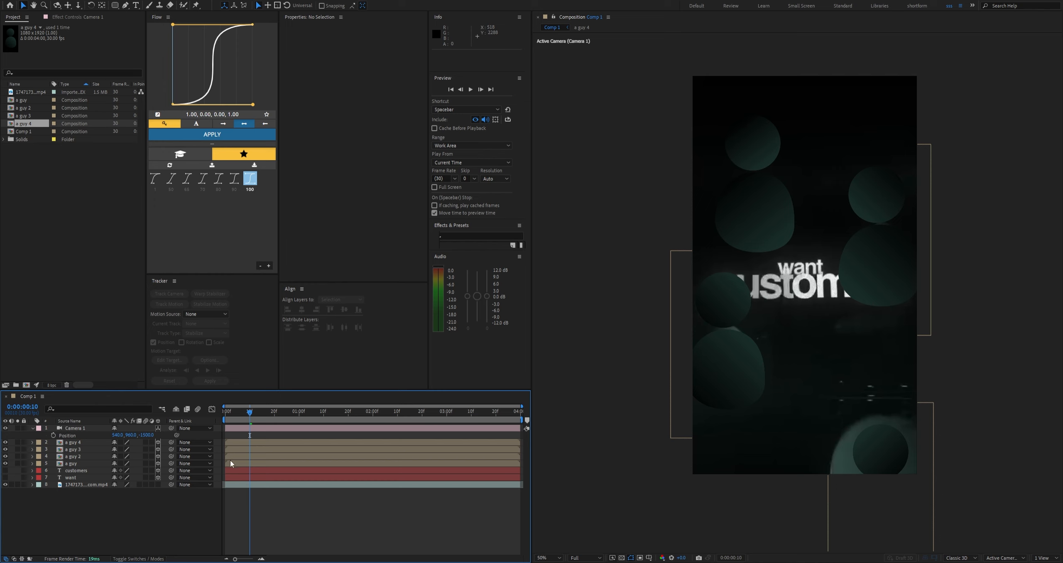
# Add a 3D null object, parent Camera 1 to it, and reveal the null's position property
pyautogui.hotkey('ctrl', 'alt', 'shift', 'y')
pyautogui.click(158, 428)
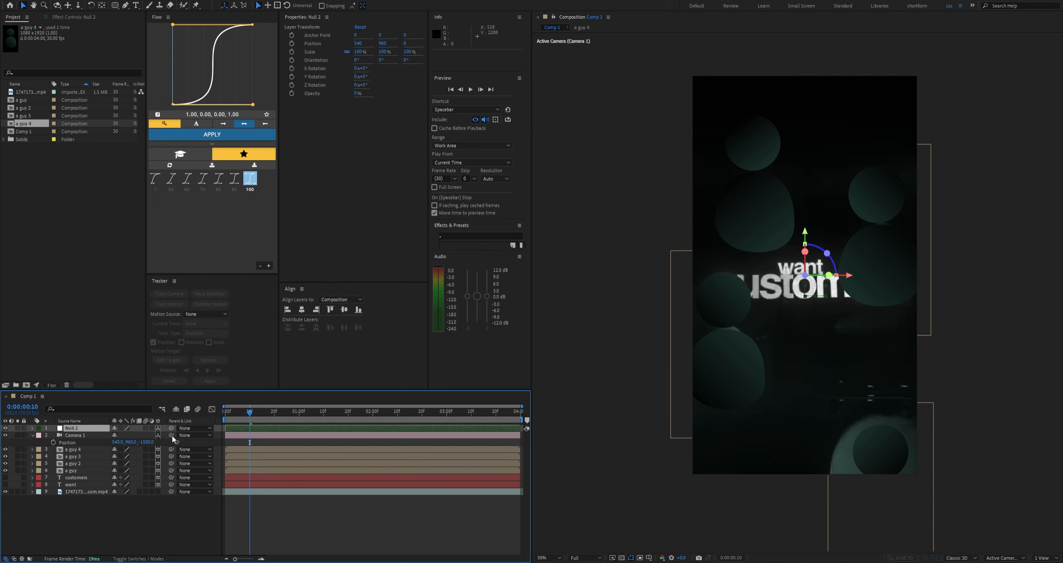
pyautogui.moveTo(171, 435); pyautogui.dragTo(95, 431)
pyautogui.press('p')
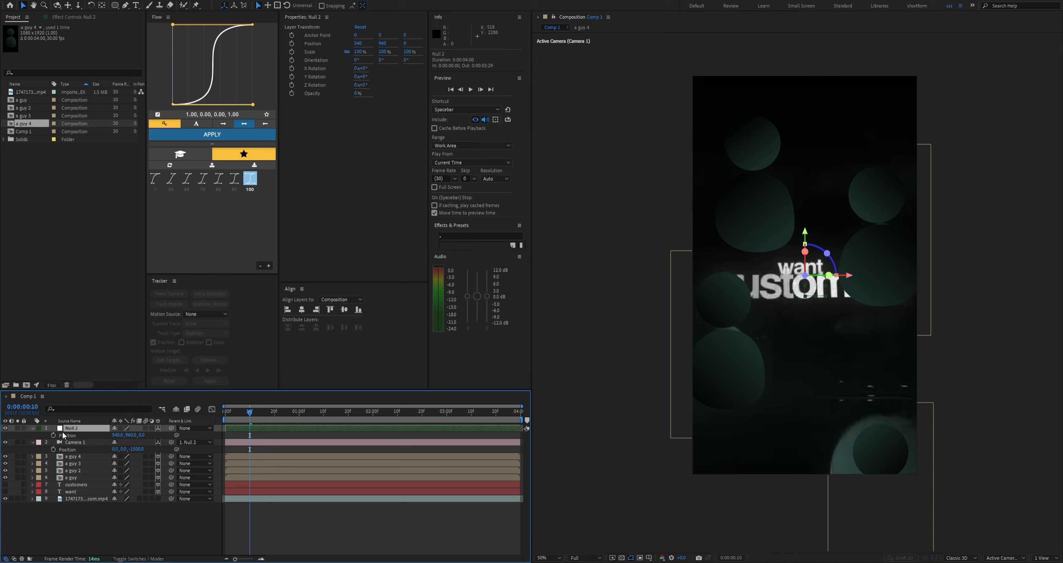
pyautogui.click(73, 443)
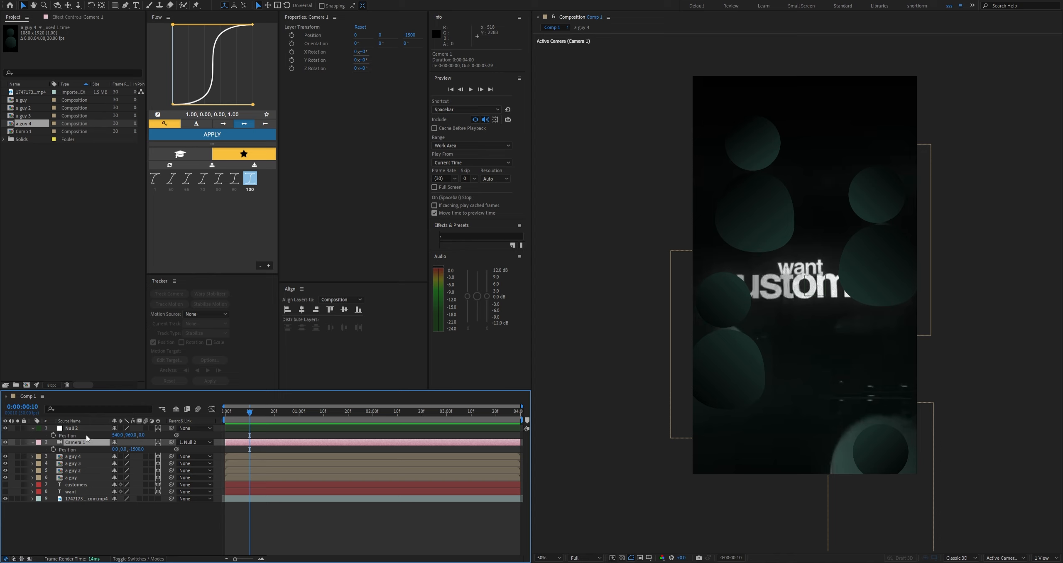
# Add a position keyframe to Null 2 and place it at the first frame of the composition
pyautogui.click(81, 434)
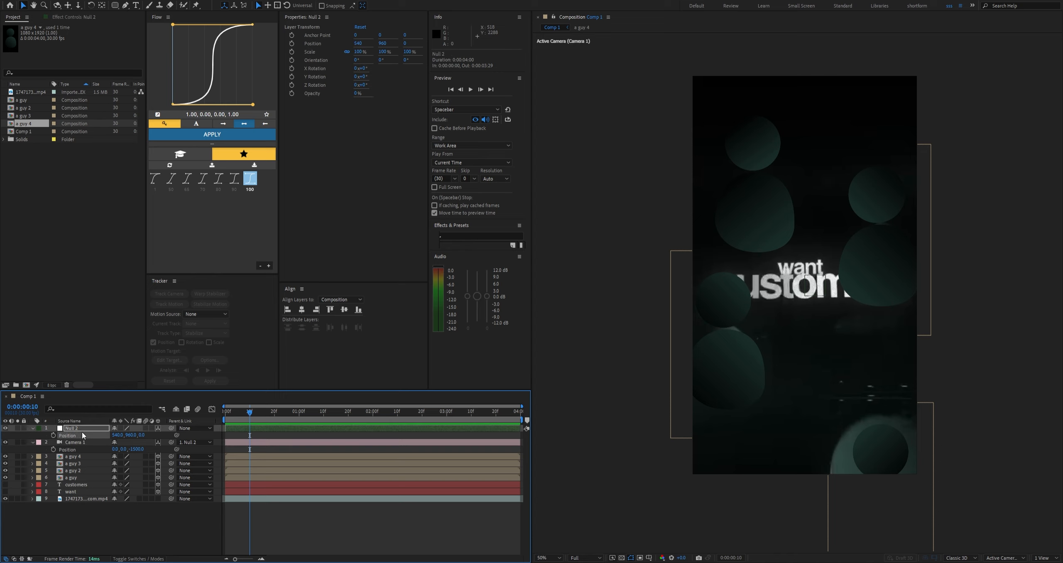
pyautogui.click(53, 437)
pyautogui.click(53, 435)
pyautogui.scroll(3, 301, 539)
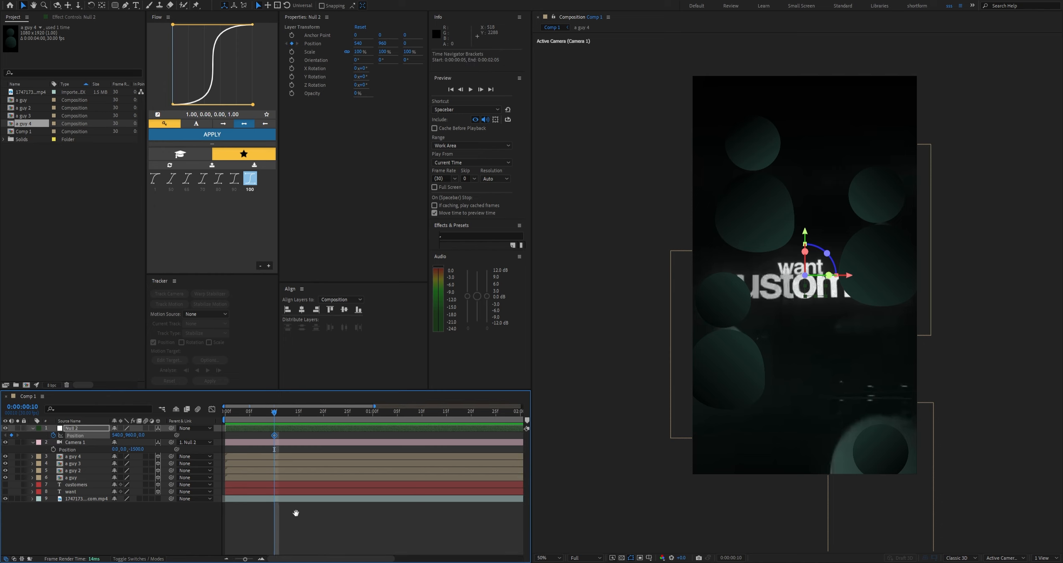
pyautogui.moveTo(274, 413); pyautogui.dragTo(210, 427)
pyautogui.click(236, 436)
pyautogui.click(216, 427)
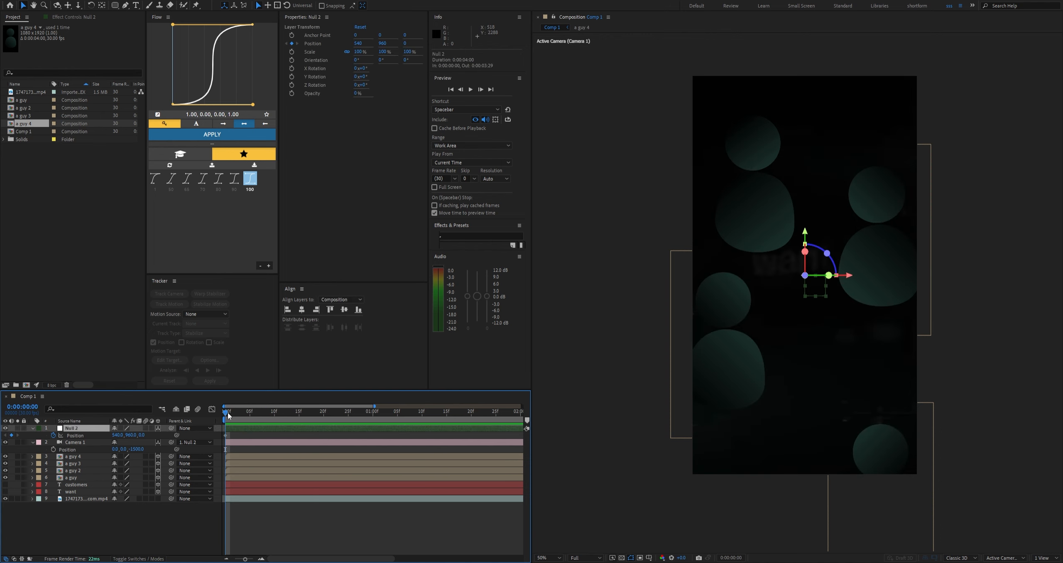
pyautogui.click(279, 450)
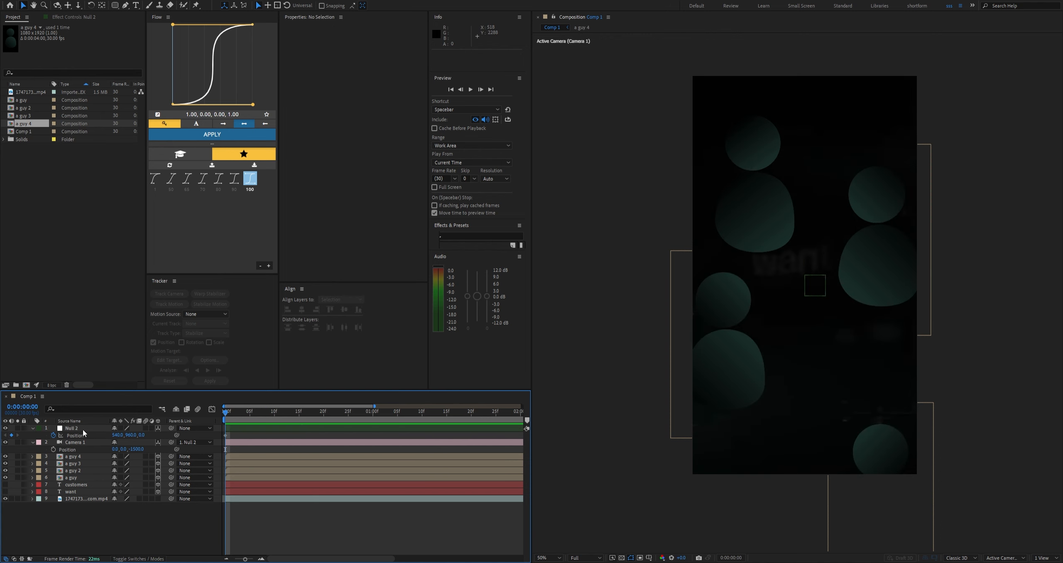
pyautogui.click(83, 430)
# Turn on visibility for the customers and want text layers
pyautogui.click(71, 485)
pyautogui.keyDown('shift'); pyautogui.click(70, 492); pyautogui.keyUp('shift')
pyautogui.click(20, 513)
pyautogui.click(75, 485)
pyautogui.keyDown('shift'); pyautogui.click(70, 492); pyautogui.keyUp('shift')
pyautogui.click(5, 492)
pyautogui.click(13, 504)
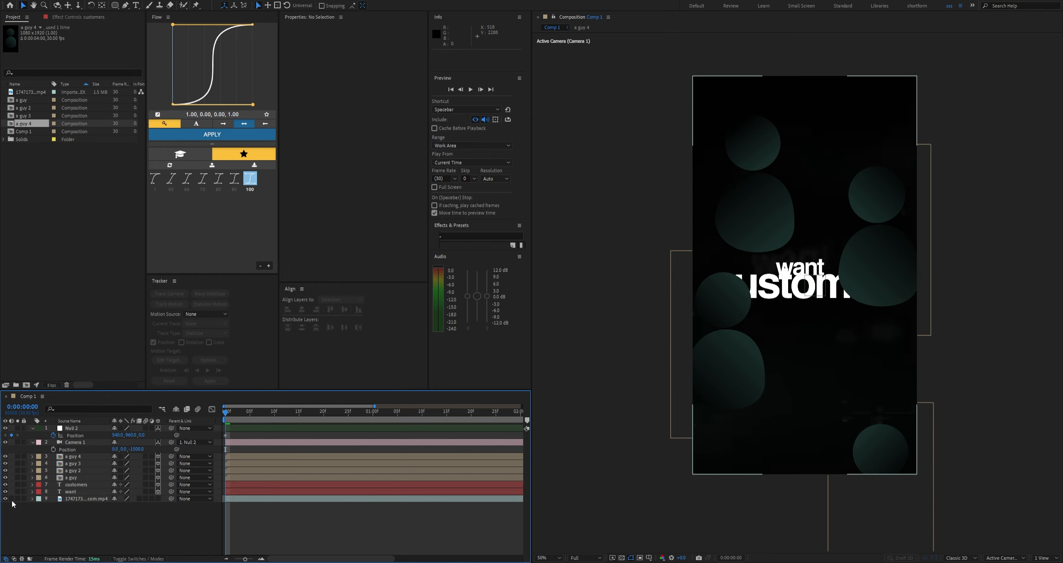
# Examine the soloed reference footage's opening frames for figure depth and camera movement, and return to the first frame with the footage hidden
pyautogui.click(17, 499)
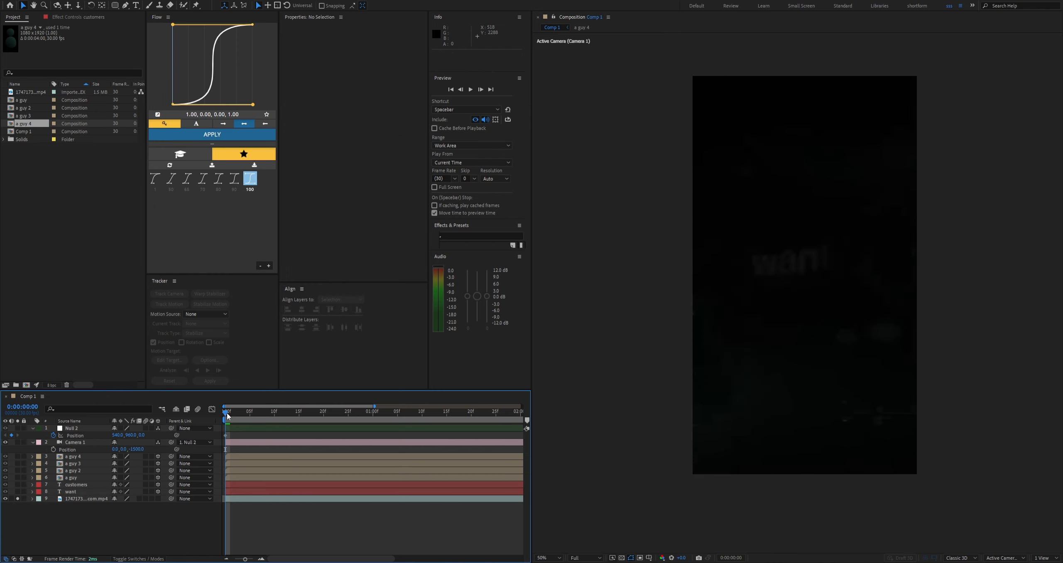
pyautogui.moveTo(227, 413); pyautogui.dragTo(224, 437)
pyautogui.moveTo(228, 412); pyautogui.dragTo(274, 428)
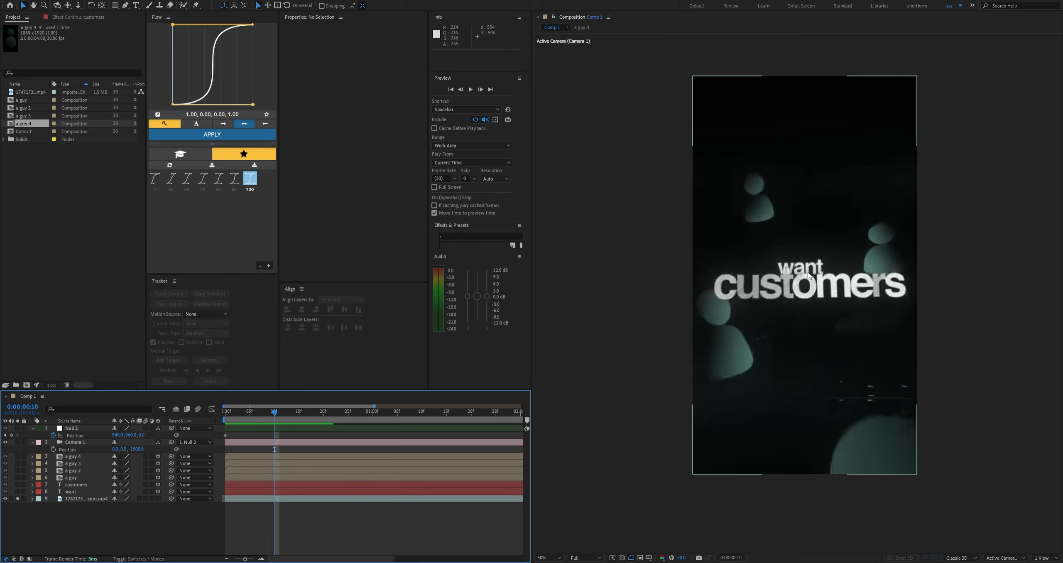
pyautogui.moveTo(273, 415); pyautogui.dragTo(296, 403)
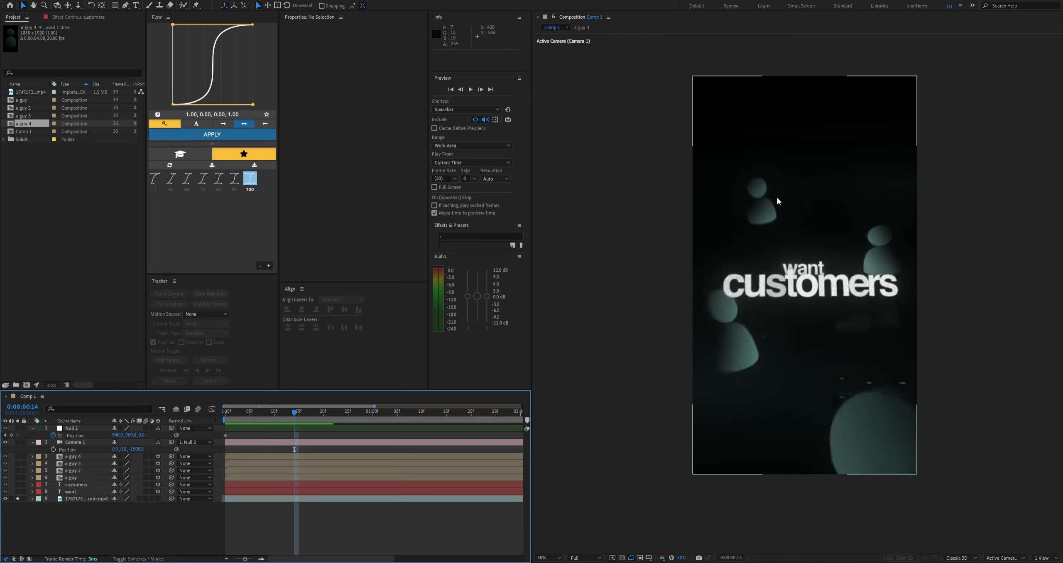
pyautogui.moveTo(304, 412); pyautogui.dragTo(290, 463)
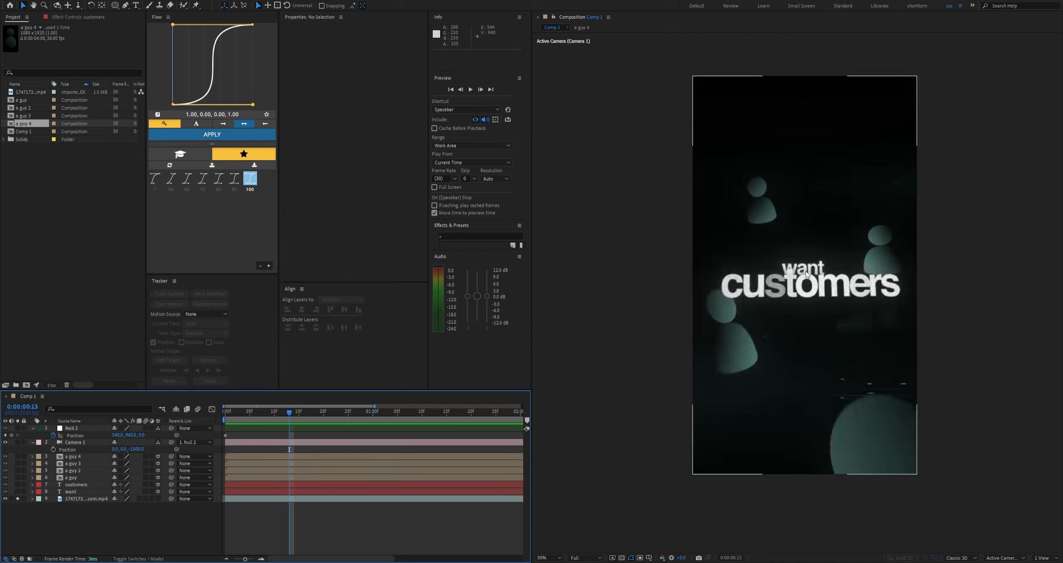
pyautogui.moveTo(293, 402); pyautogui.dragTo(329, 439)
pyautogui.press('Home')
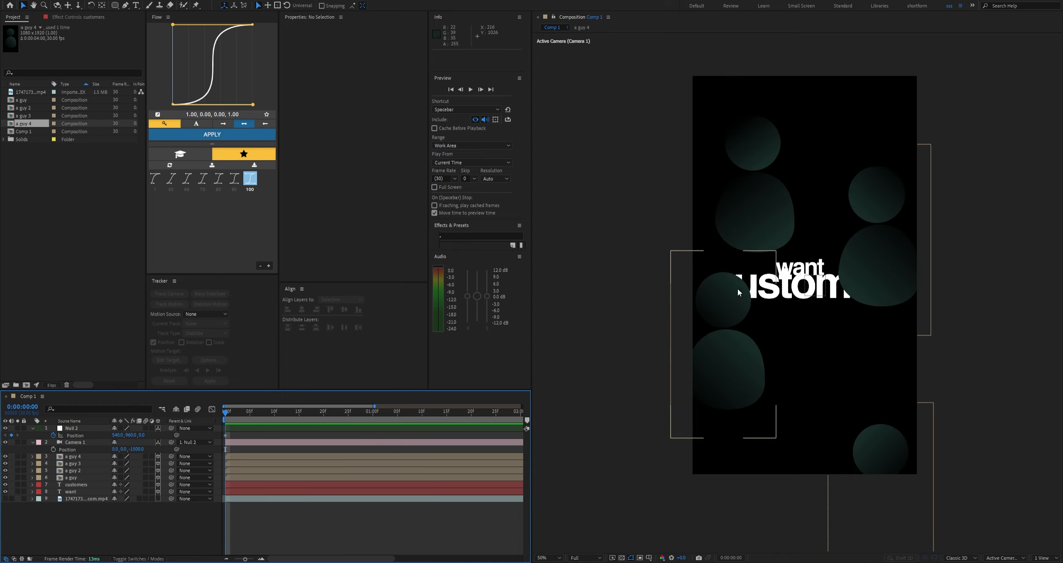
# Push the a guy layer back to a Z position of about 1820 and move it above the text, near X -29, Y 266
pyautogui.click(72, 477)
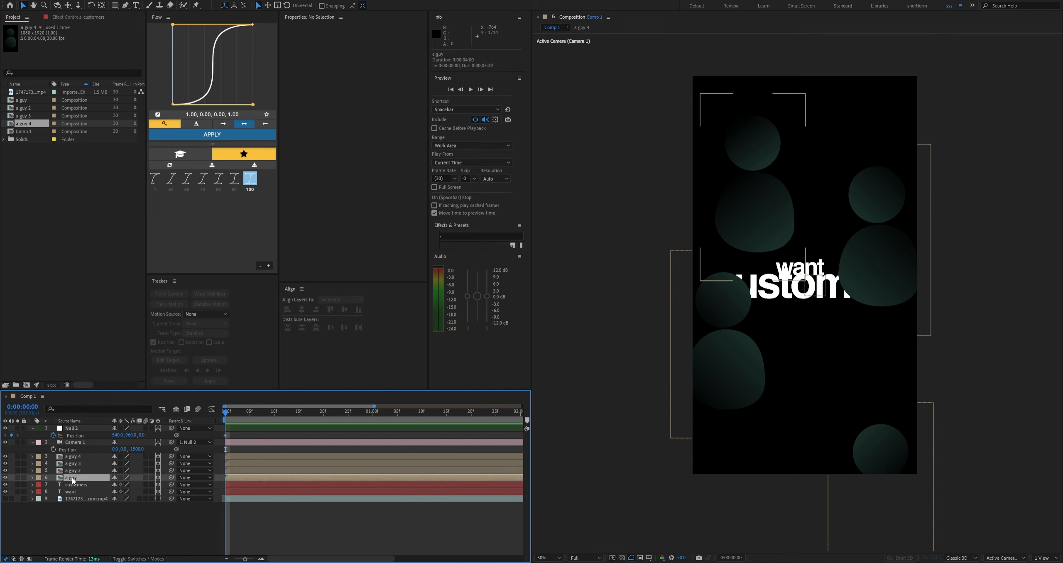
pyautogui.press('p')
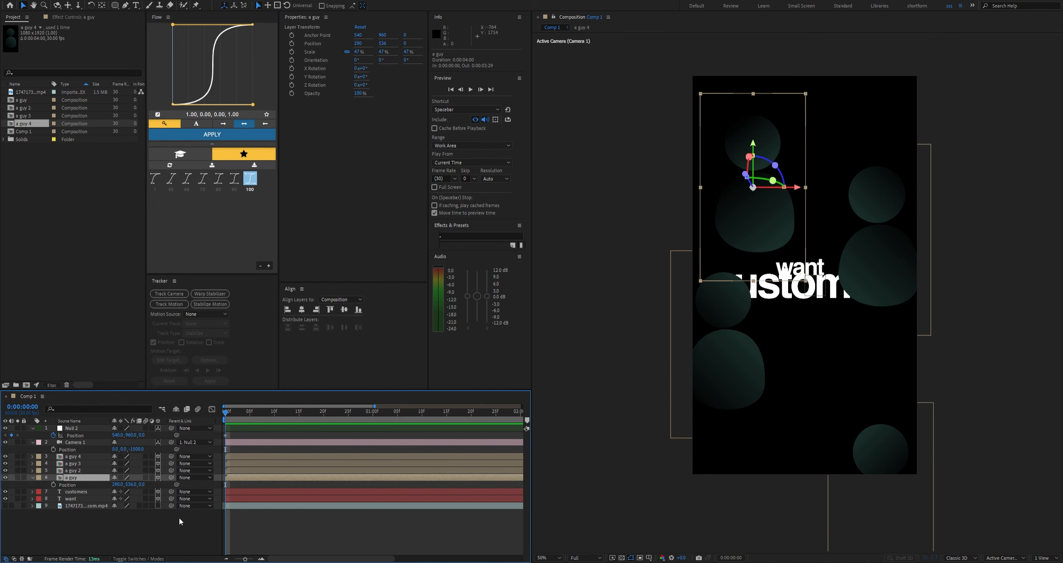
pyautogui.moveTo(143, 485); pyautogui.dragTo(151, 486)
pyautogui.click(83, 522)
pyautogui.click(81, 477)
pyautogui.press('p')
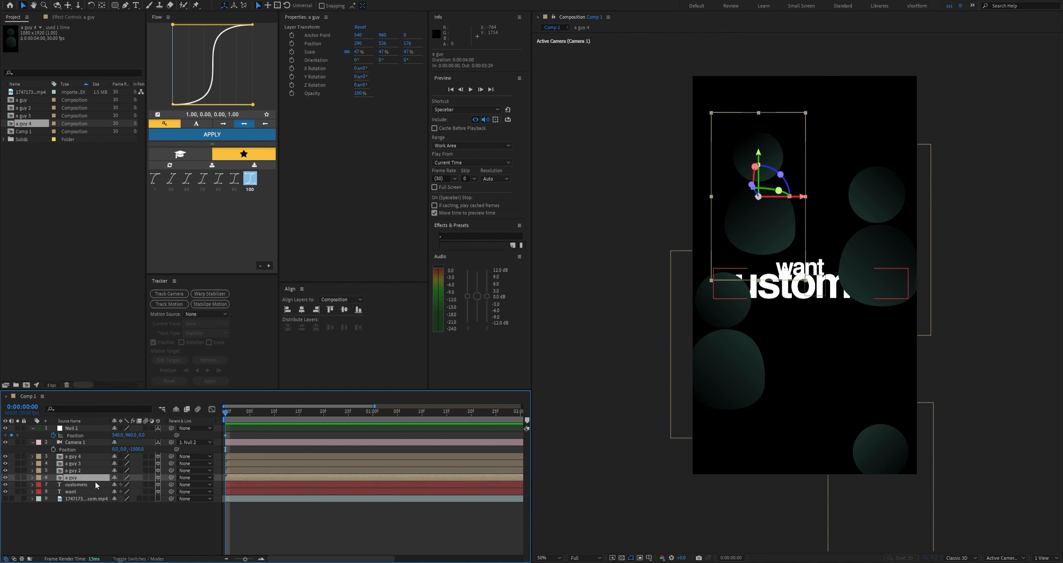
pyautogui.press('p')
pyautogui.moveTo(142, 485); pyautogui.dragTo(1020, 457)
pyautogui.moveTo(784, 269); pyautogui.dragTo(757, 227)
# Set the a guy 2 layer's Z position to about 386 and shift it outward to about X 1112, Y 780
pyautogui.click(864, 257)
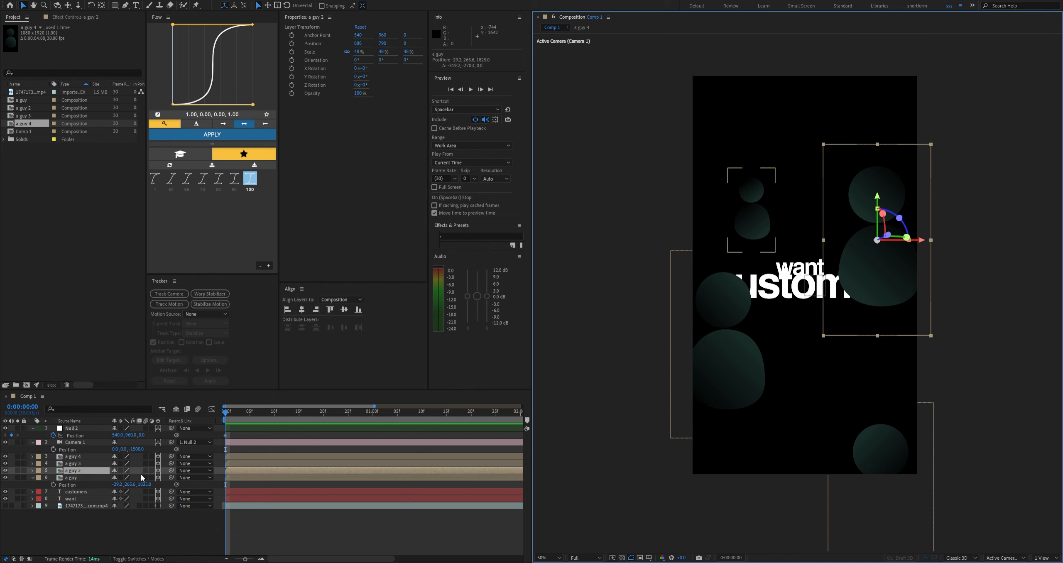
pyautogui.press('p')
pyautogui.moveTo(145, 477); pyautogui.dragTo(494, 468)
pyautogui.moveTo(867, 270); pyautogui.dragTo(901, 270)
pyautogui.moveTo(148, 478); pyautogui.dragTo(145, 479)
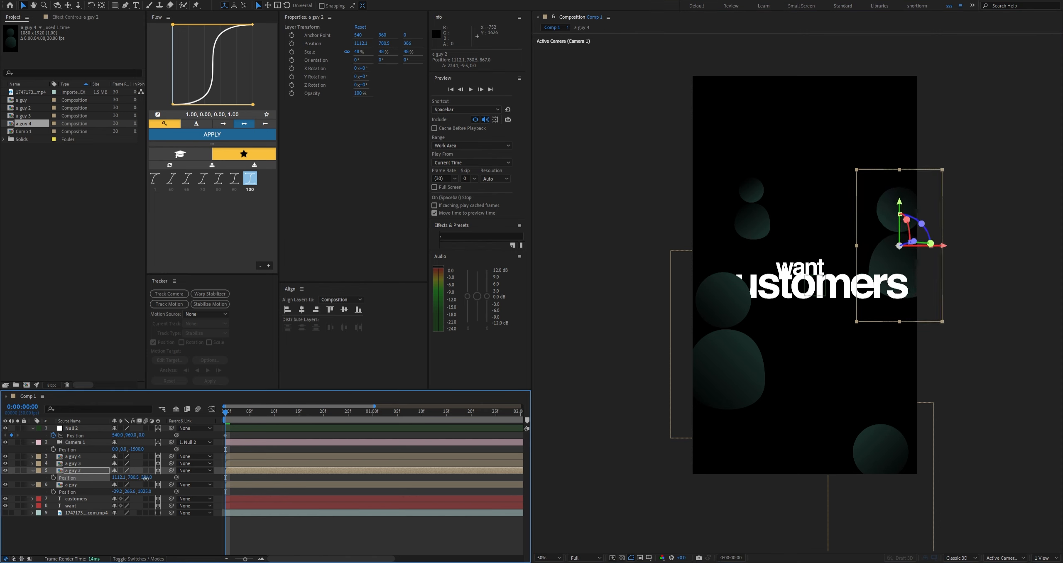
# Bring the a guy 3 layer forward to a Z position of about -620 and move it to about X 226, Y 1277
pyautogui.click(77, 485)
pyautogui.click(710, 367)
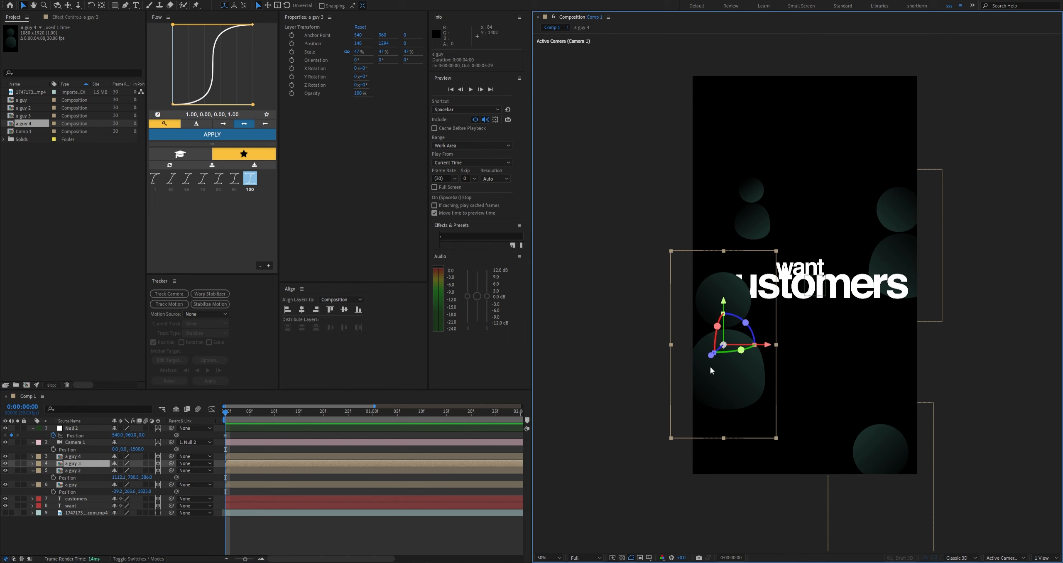
pyautogui.press('p')
pyautogui.moveTo(146, 471); pyautogui.dragTo(131, 480)
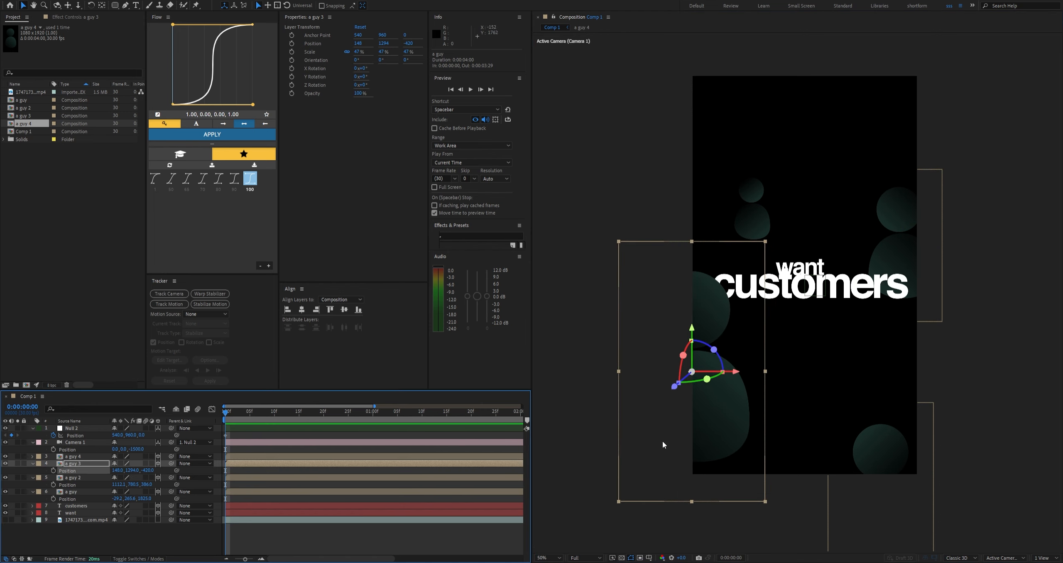
pyautogui.moveTo(662, 441); pyautogui.dragTo(684, 436)
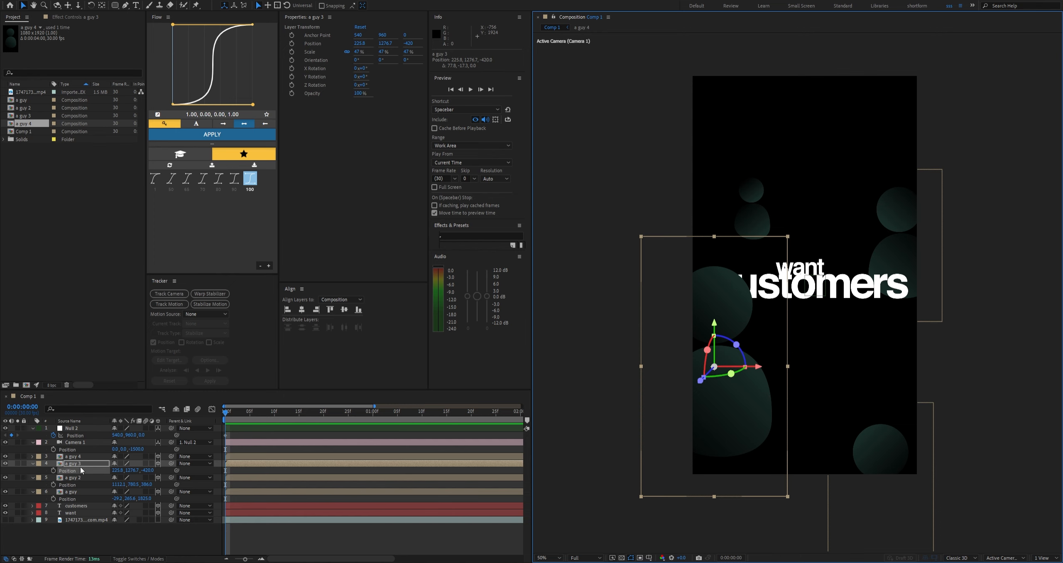
# Bring the a guy 4 layer forward to Z -870 and move it into the frame's lower area at about X 688, Y 1505
pyautogui.click(75, 456)
pyautogui.press('p')
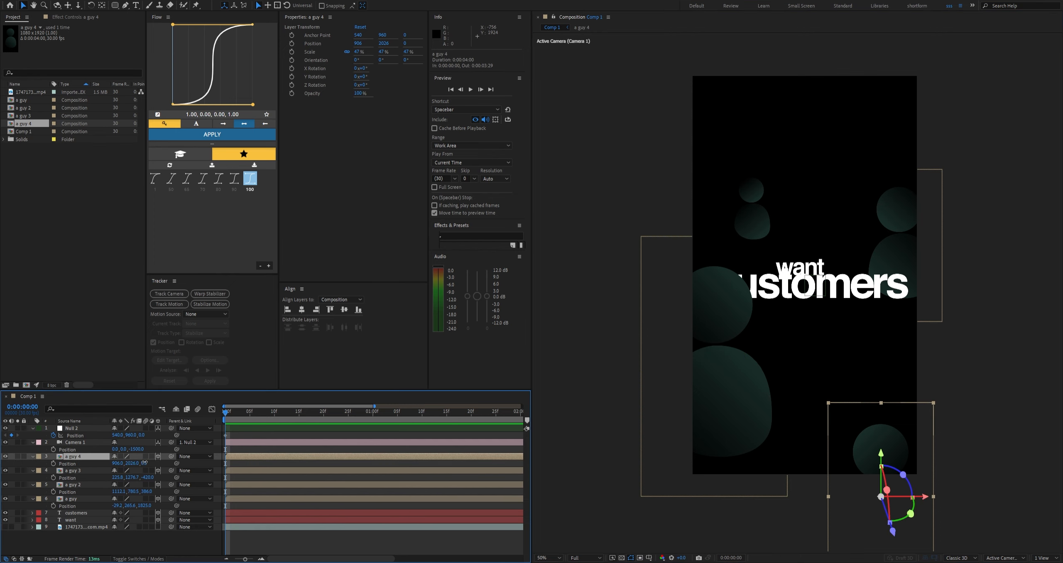
pyautogui.moveTo(145, 463); pyautogui.dragTo(121, 465)
pyautogui.press(',')
pyautogui.press(',')
pyautogui.press(',')
pyautogui.press(',')
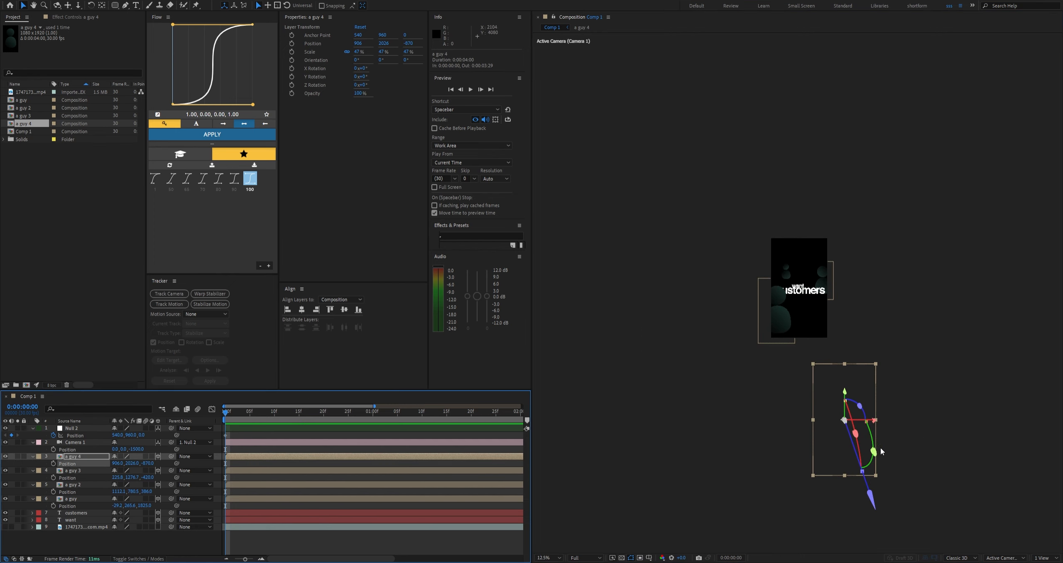
pyautogui.moveTo(881, 451); pyautogui.dragTo(854, 387)
pyautogui.press('.')
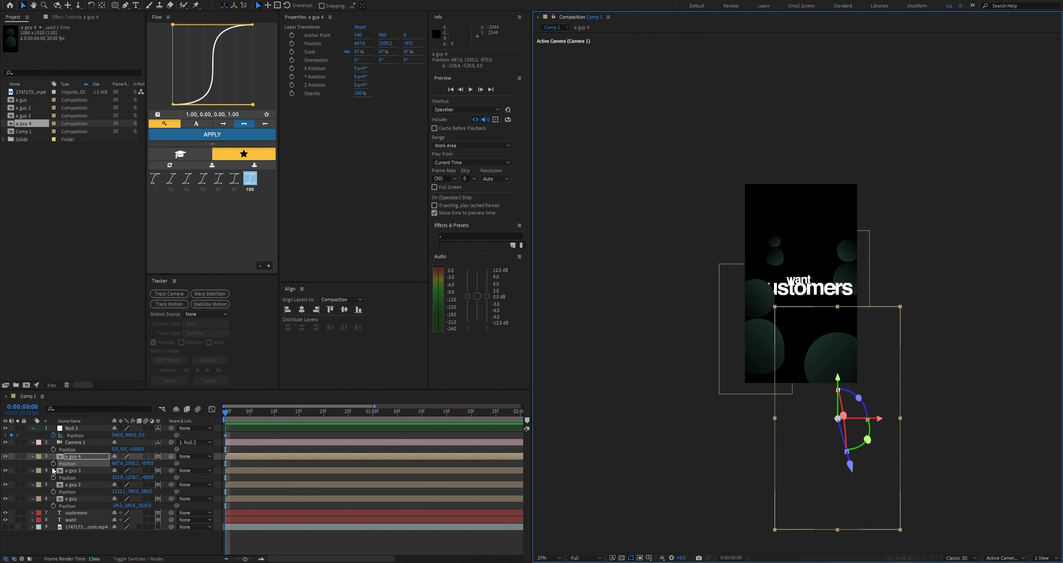
# Set the scale of all four a guy layers to 25%
pyautogui.click(76, 458)
pyautogui.keyDown('shift'); pyautogui.click(69, 500); pyautogui.keyUp('shift')
pyautogui.press('s')
pyautogui.moveTo(122, 464); pyautogui.dragTo(114, 464)
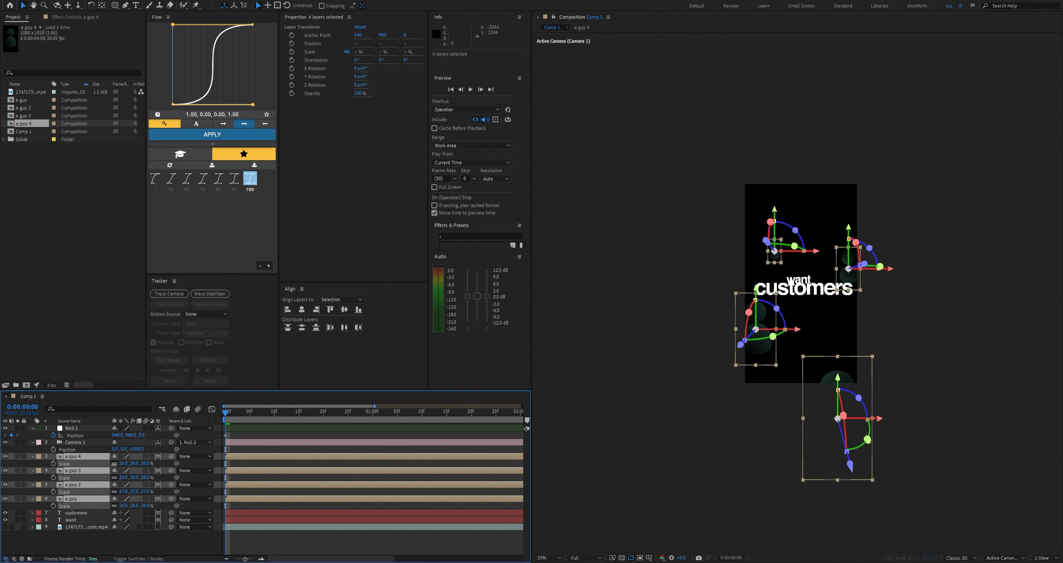
pyautogui.click(123, 463)
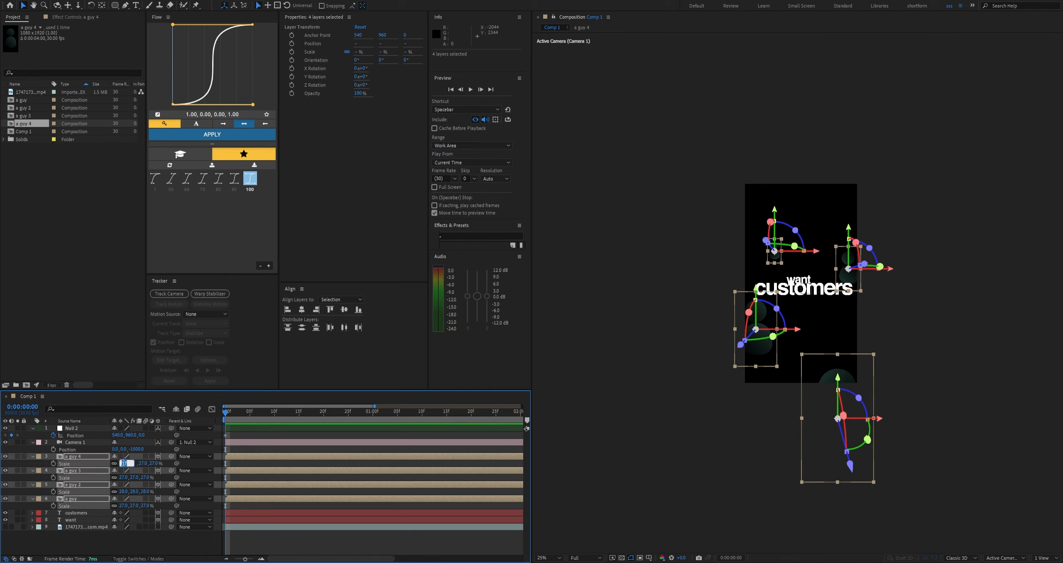
pyautogui.write('25')
pyautogui.press('Return')
pyautogui.click(235, 434)
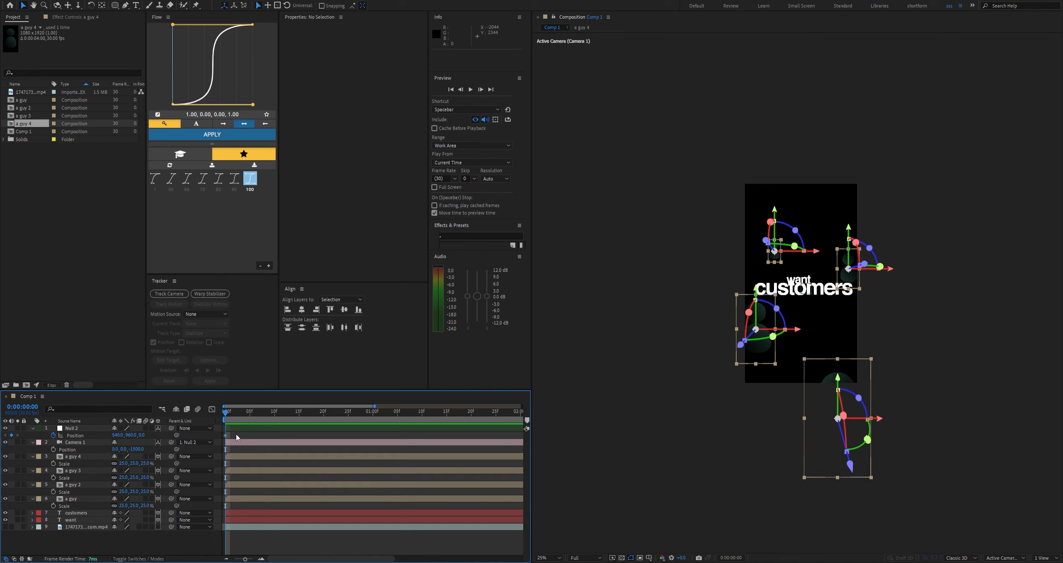
# Bring the a guy layer forward to a Z position of about 1445 and reposition it to about X 65, Y 367
pyautogui.scroll(2, 764, 318)
pyautogui.click(83, 456)
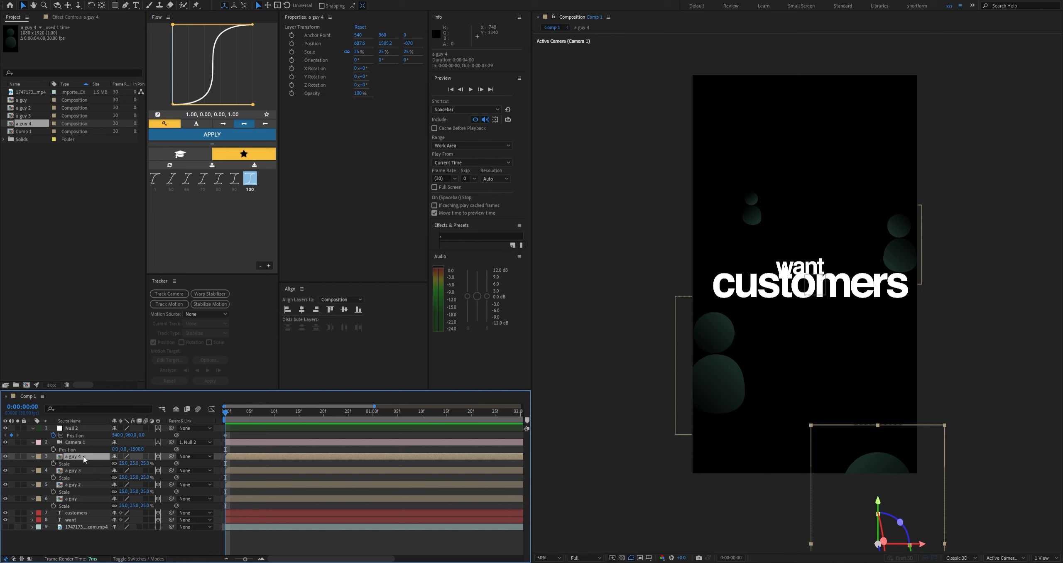
pyautogui.click(750, 213)
pyautogui.press('p')
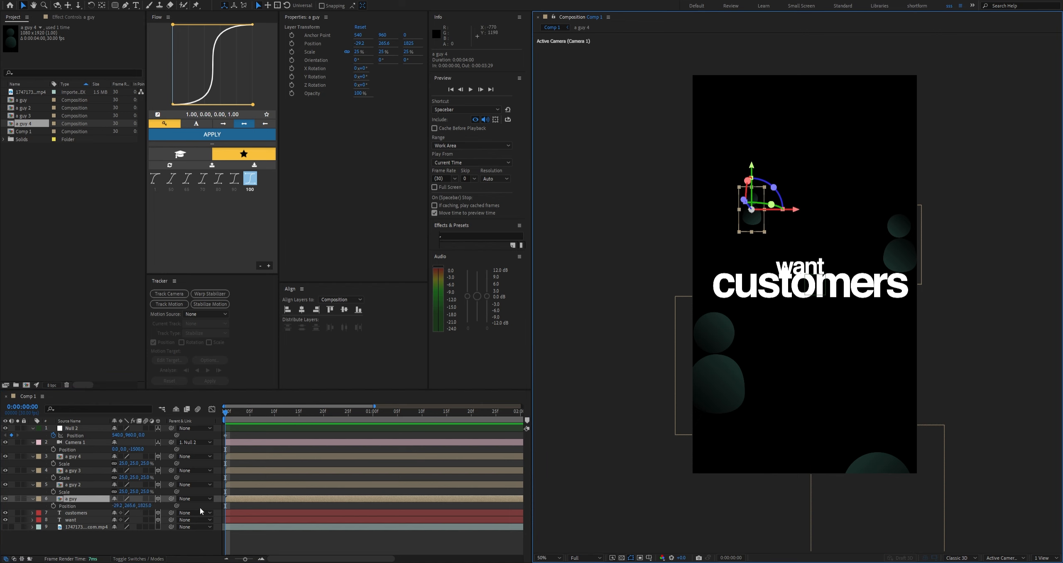
pyautogui.moveTo(146, 508); pyautogui.dragTo(114, 508)
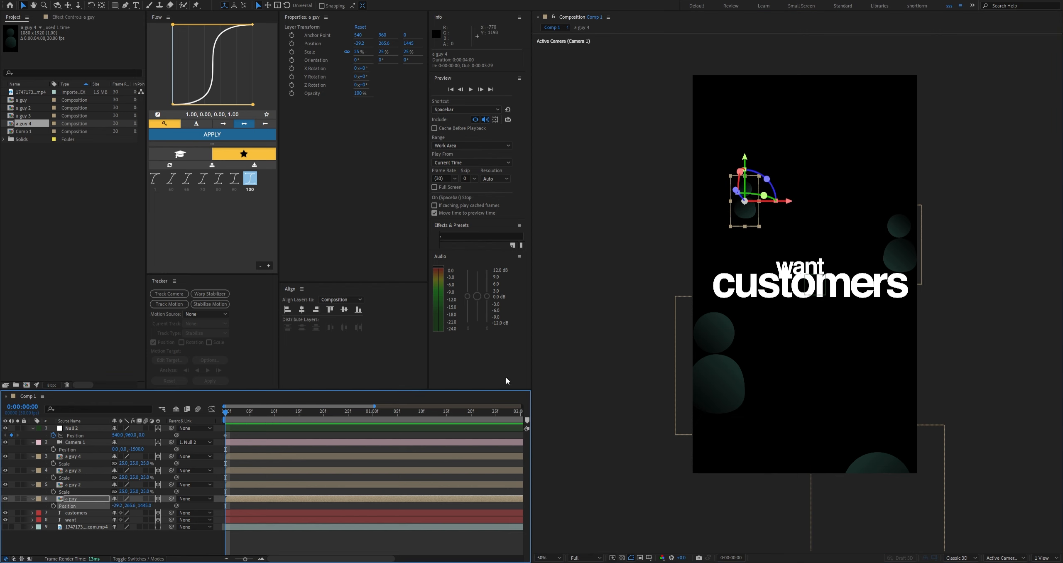
pyautogui.moveTo(743, 222); pyautogui.dragTo(753, 235)
# Move a guy 2 inward, a guy 3 to about X 298, Y 1244, and a guy 4 up to about X 673, Y 1203
pyautogui.moveTo(900, 245); pyautogui.dragTo(871, 242)
pyautogui.moveTo(707, 373); pyautogui.dragTo(726, 366)
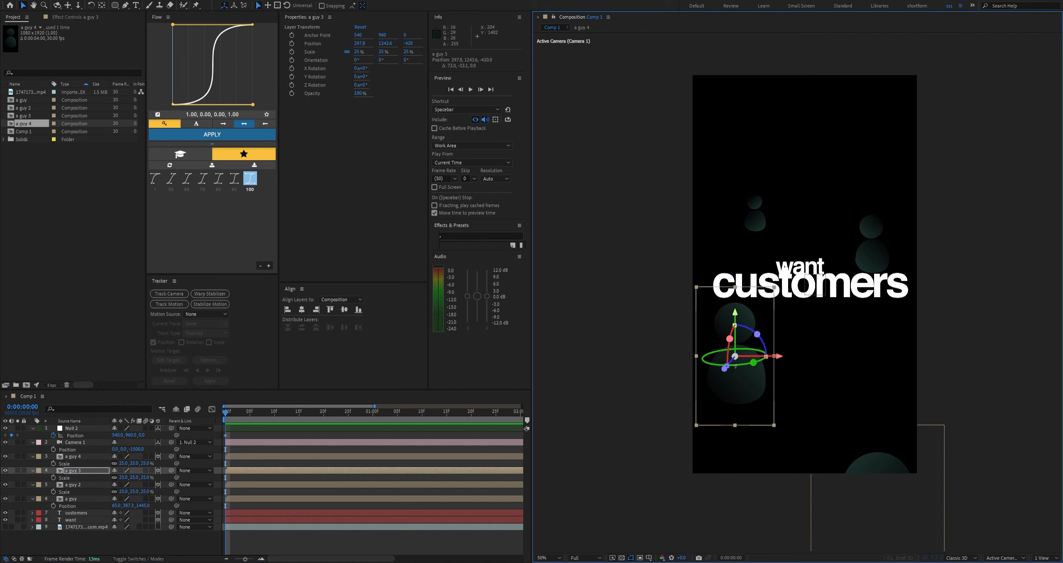
pyautogui.click(92, 544)
pyautogui.click(73, 485)
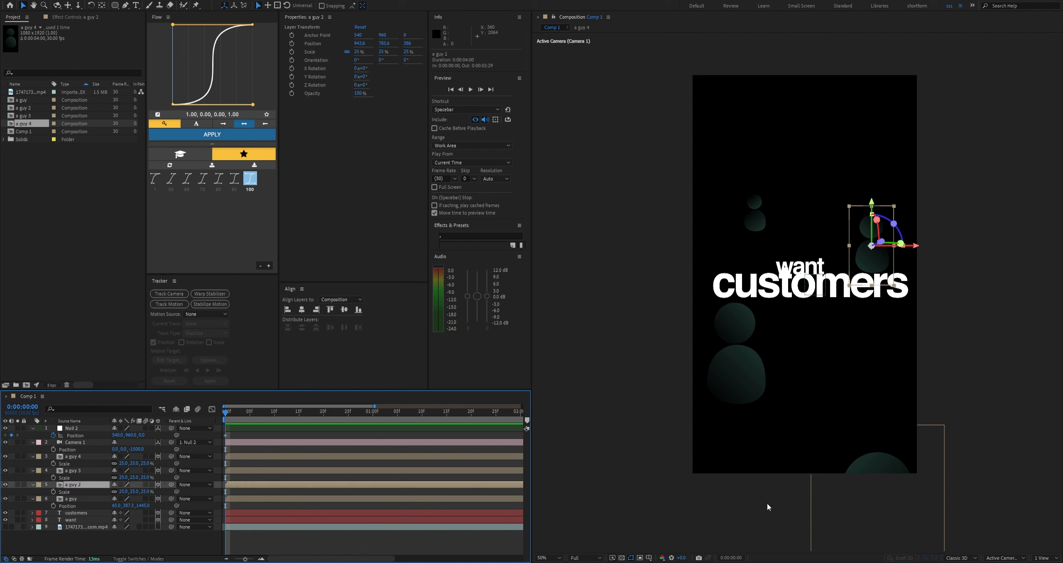
pyautogui.moveTo(894, 450); pyautogui.dragTo(886, 374)
pyautogui.moveTo(885, 343); pyautogui.dragTo(886, 366)
# Center the customers text layer's anchor point in its content and reveal the layer's position property
pyautogui.click(794, 287)
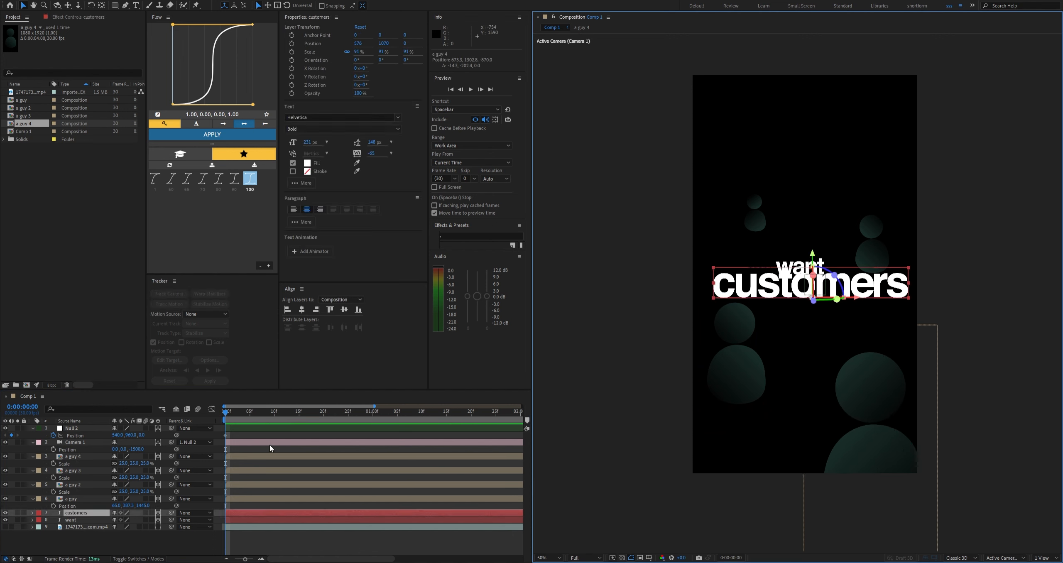
pyautogui.hotkey('ctrl', 'alt', 'Home')
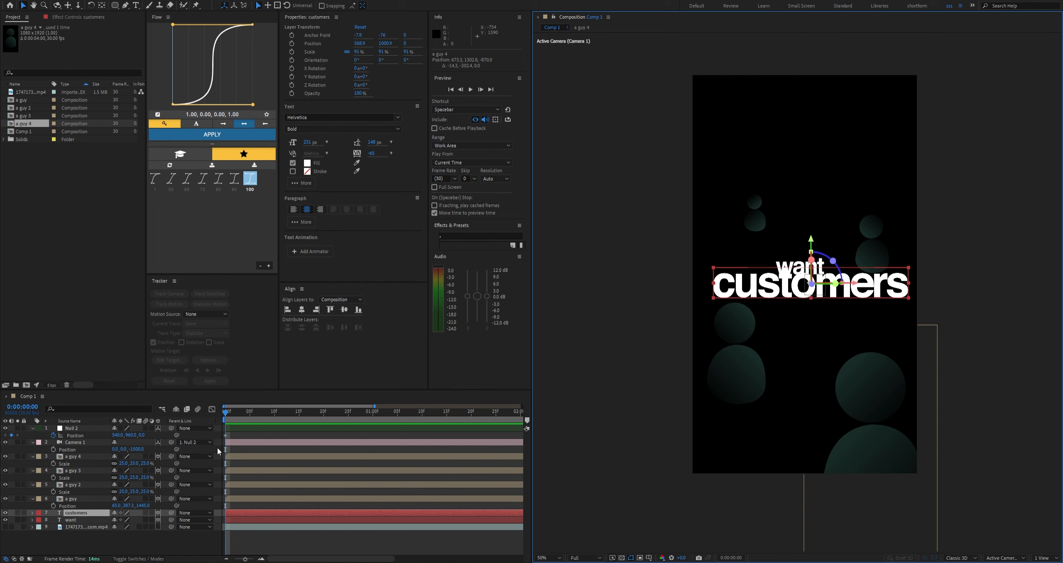
pyautogui.click(250, 451)
pyautogui.click(65, 516)
pyautogui.press('p')
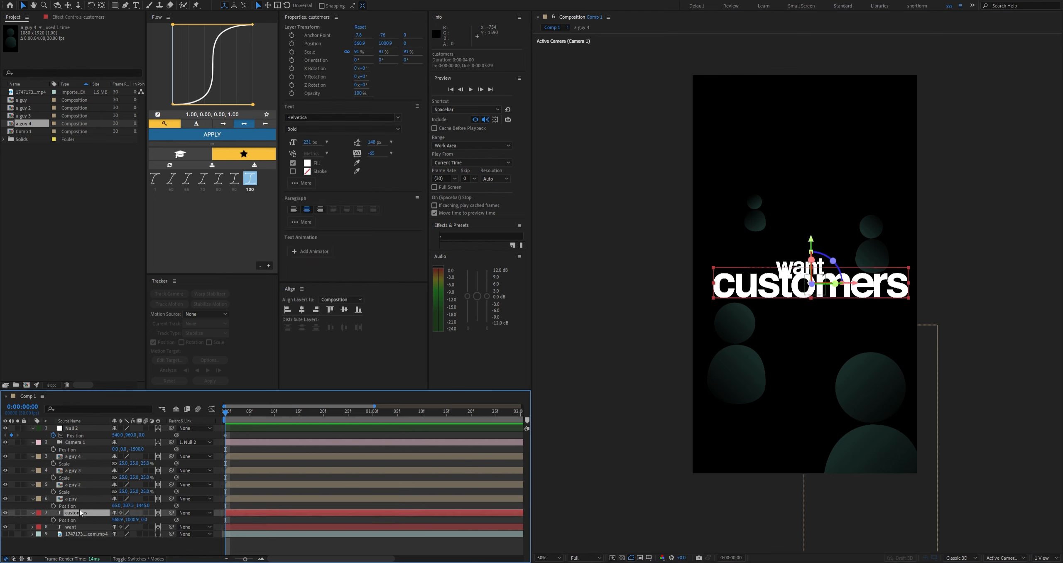
pyautogui.click(96, 548)
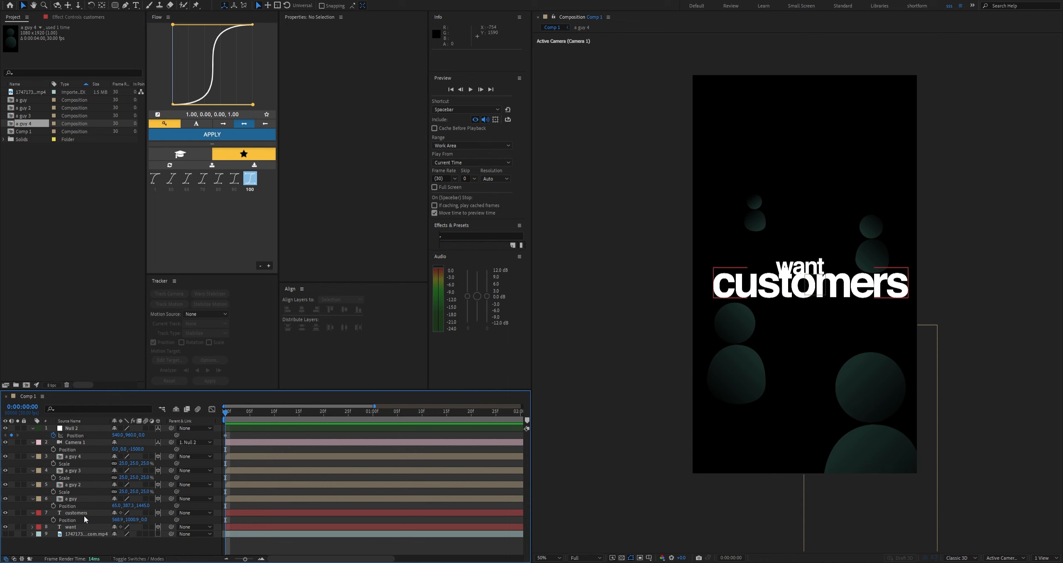
# Try adjusting the customers text layer's position and undo the changes
pyautogui.click(88, 514)
pyautogui.press('p')
pyautogui.press('p')
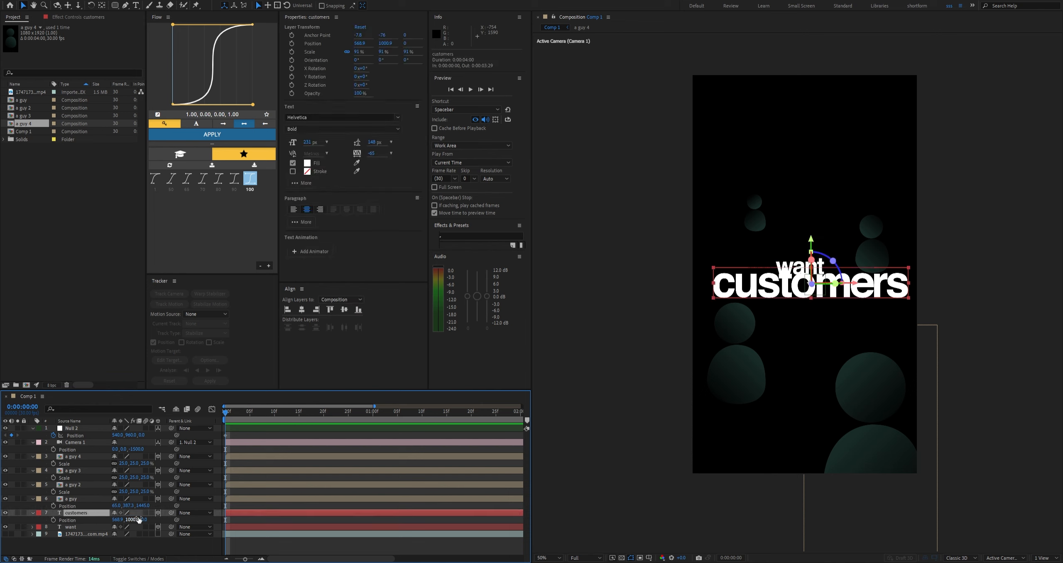
pyautogui.click(151, 522)
pyautogui.moveTo(118, 522); pyautogui.dragTo(115, 542)
pyautogui.hotkey('ctrl', 'z')
pyautogui.hotkey('ctrl', 'z')
pyautogui.hotkey('ctrl', 'z')
pyautogui.hotkey('ctrl', 'z')
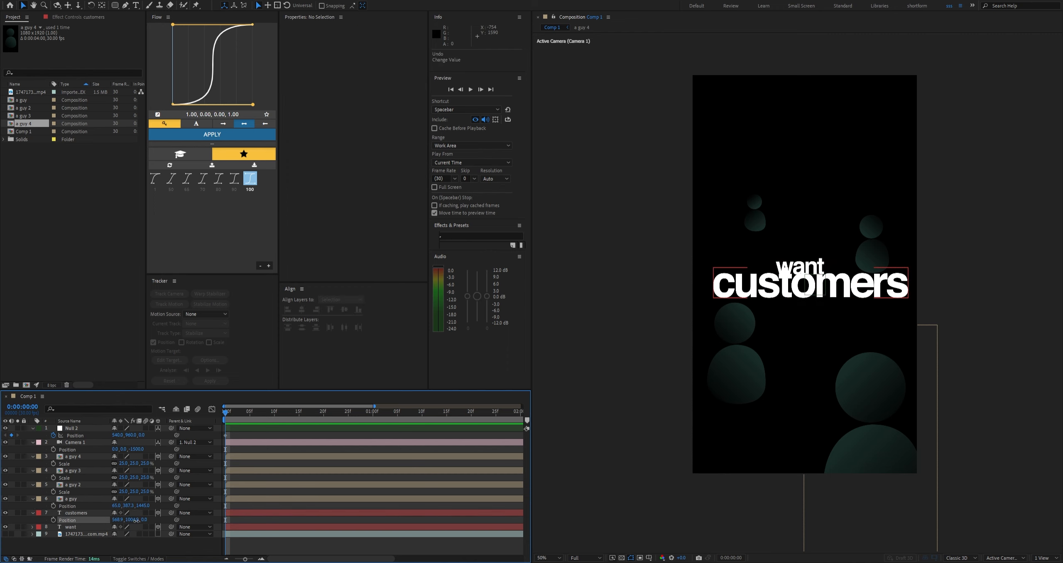
# Bring the customers text layer closer to the camera by setting its Z position to -100
pyautogui.hotkey('ctrl', 'z')
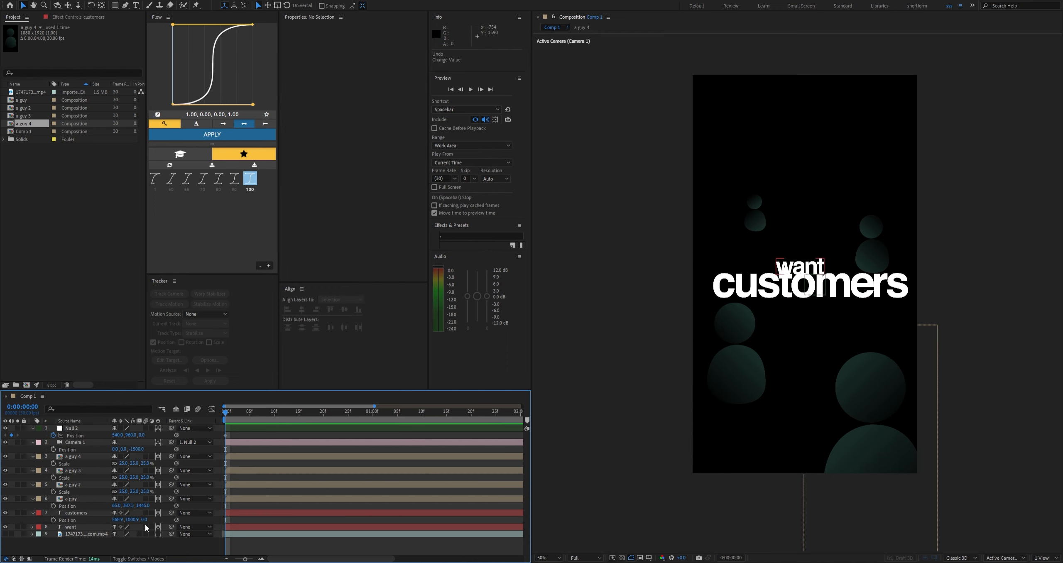
pyautogui.moveTo(144, 522); pyautogui.dragTo(353, 508)
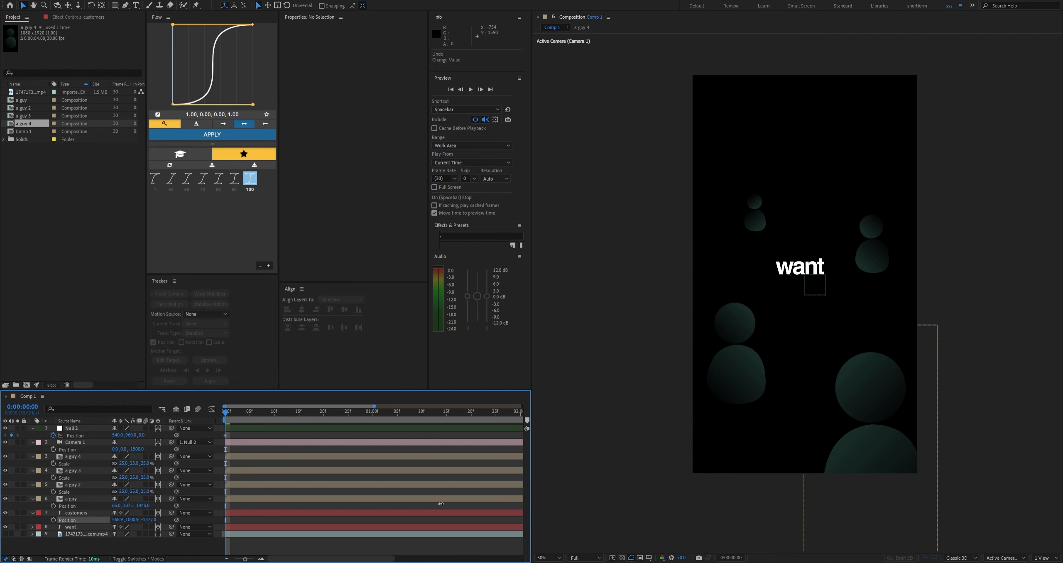
pyautogui.moveTo(440, 504); pyautogui.dragTo(488, 495)
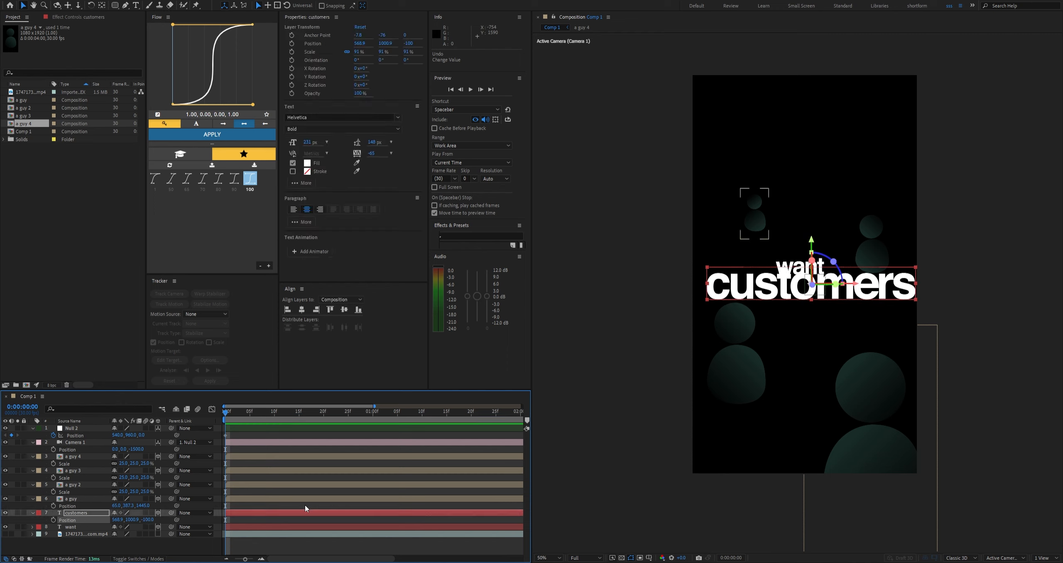
pyautogui.click(384, 477)
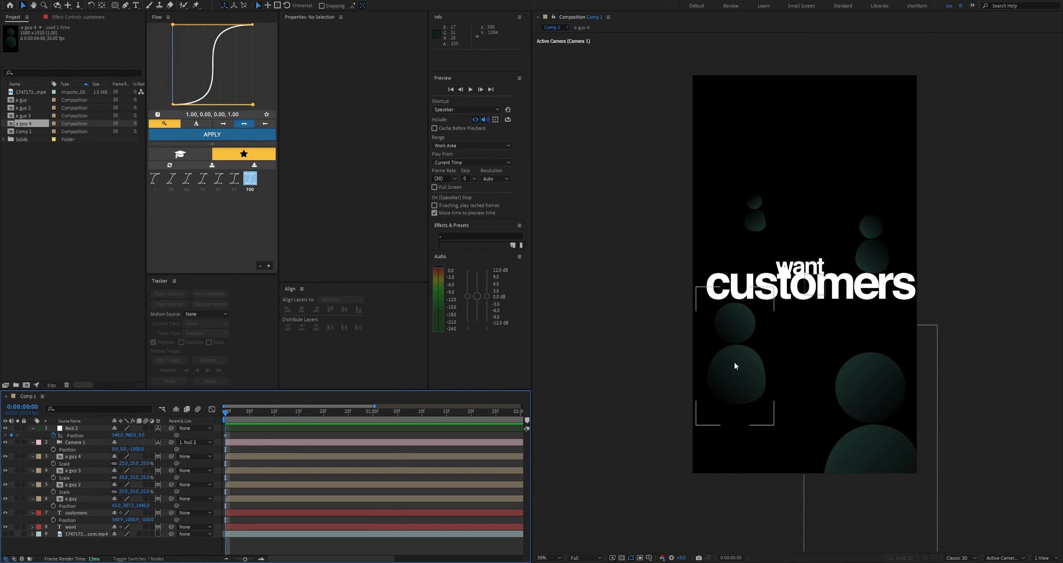
# Fine-tune the person layers' placement: shift a guy to about X 45, Y 407, nudge a guy 2 and a guy 3, and lower a guy 4
pyautogui.moveTo(735, 362); pyautogui.dragTo(736, 357)
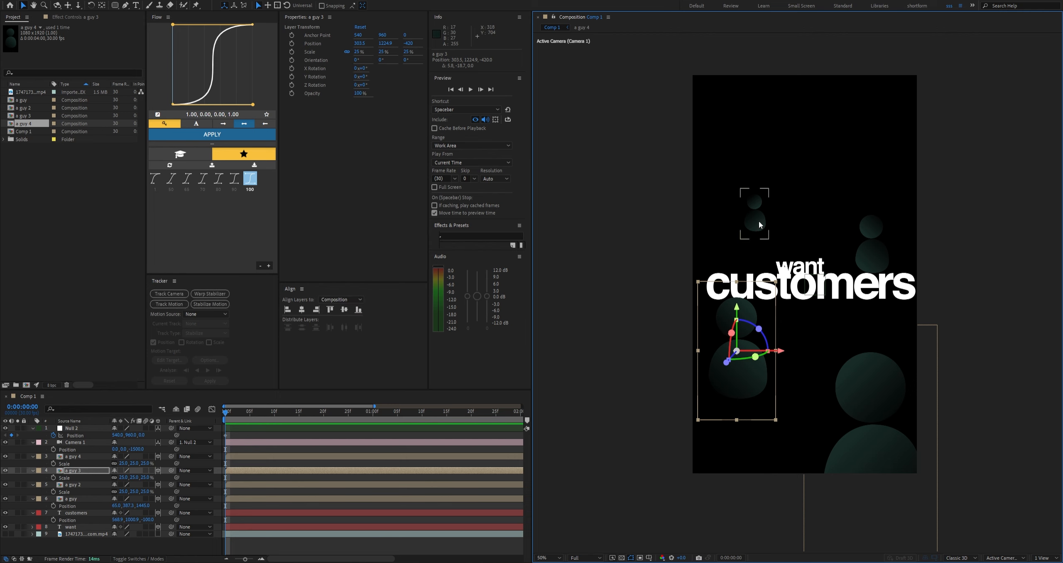
pyautogui.moveTo(759, 222); pyautogui.dragTo(756, 223)
pyautogui.moveTo(869, 244); pyautogui.dragTo(871, 238)
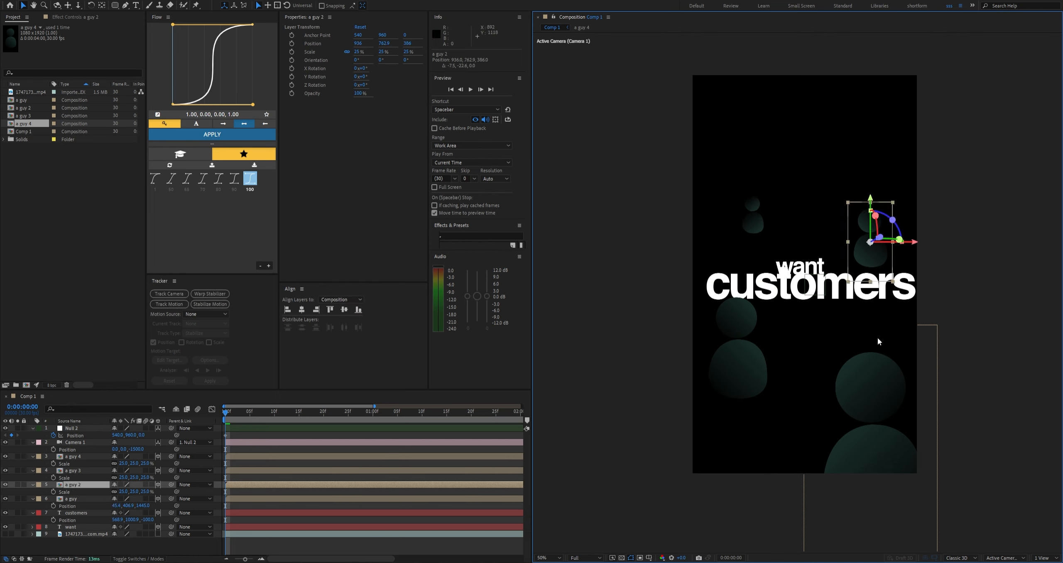
pyautogui.moveTo(847, 399); pyautogui.dragTo(853, 428)
pyautogui.moveTo(731, 360); pyautogui.dragTo(732, 368)
pyautogui.click(328, 452)
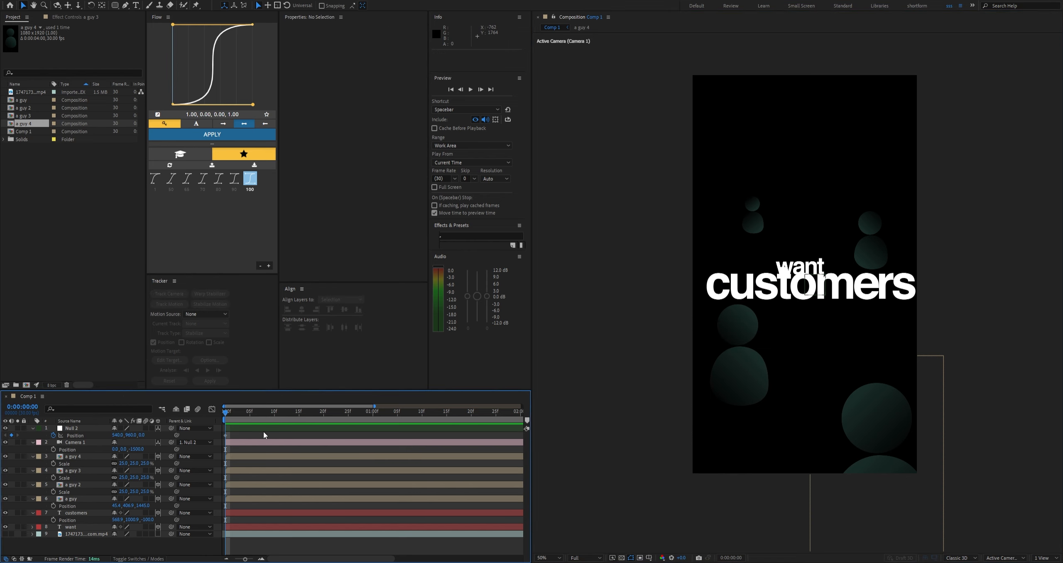
# Collapse the expanded layer properties and examine the reference video layer by scrubbing through it
pyautogui.press('u')
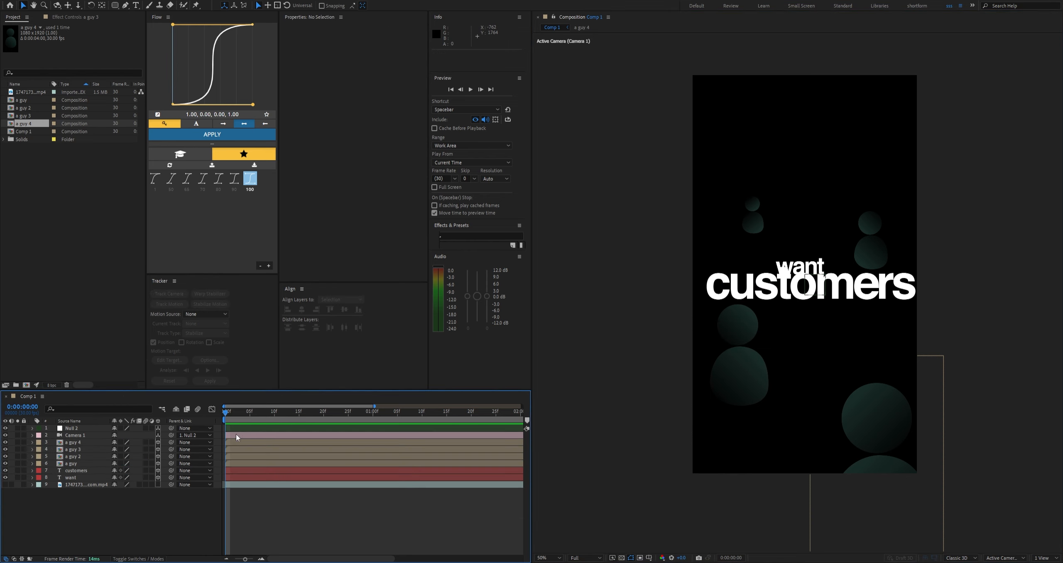
pyautogui.click(80, 480)
pyautogui.click(75, 508)
pyautogui.click(6, 485)
pyautogui.click(12, 484)
pyautogui.click(17, 484)
pyautogui.moveTo(226, 413); pyautogui.dragTo(72, 476)
pyautogui.click(6, 485)
pyautogui.click(18, 485)
# Add an Opacity text animator to the "want" text layer
pyautogui.click(66, 478)
pyautogui.press('Return')
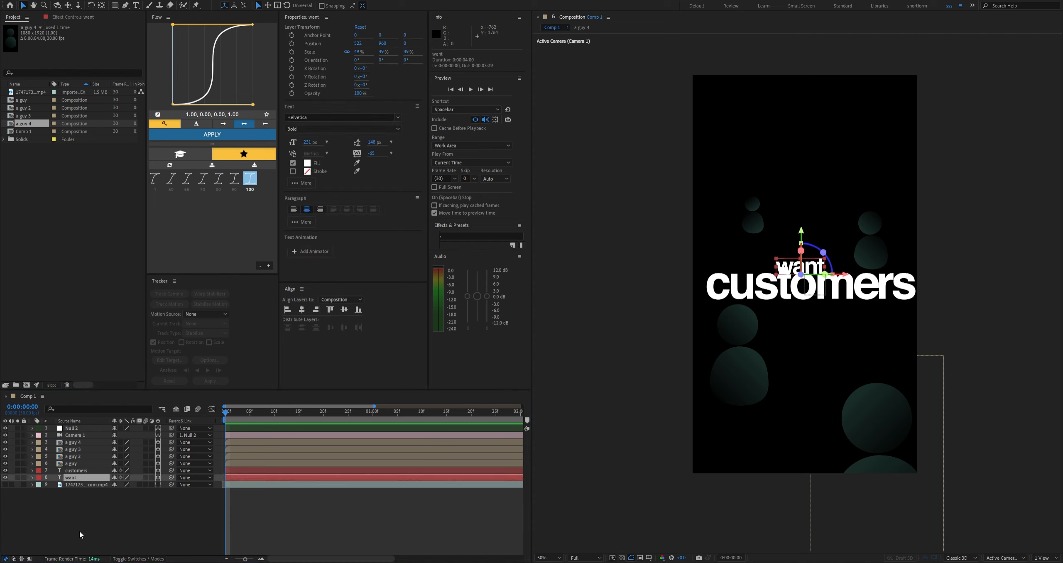
pyautogui.click(79, 533)
pyautogui.click(33, 478)
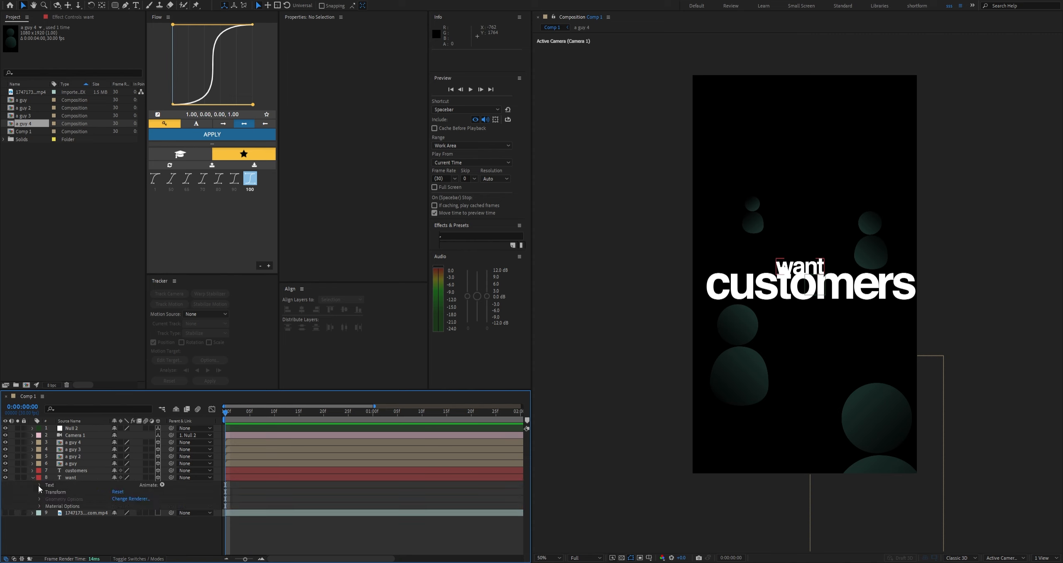
pyautogui.click(75, 476)
pyautogui.click(39, 485)
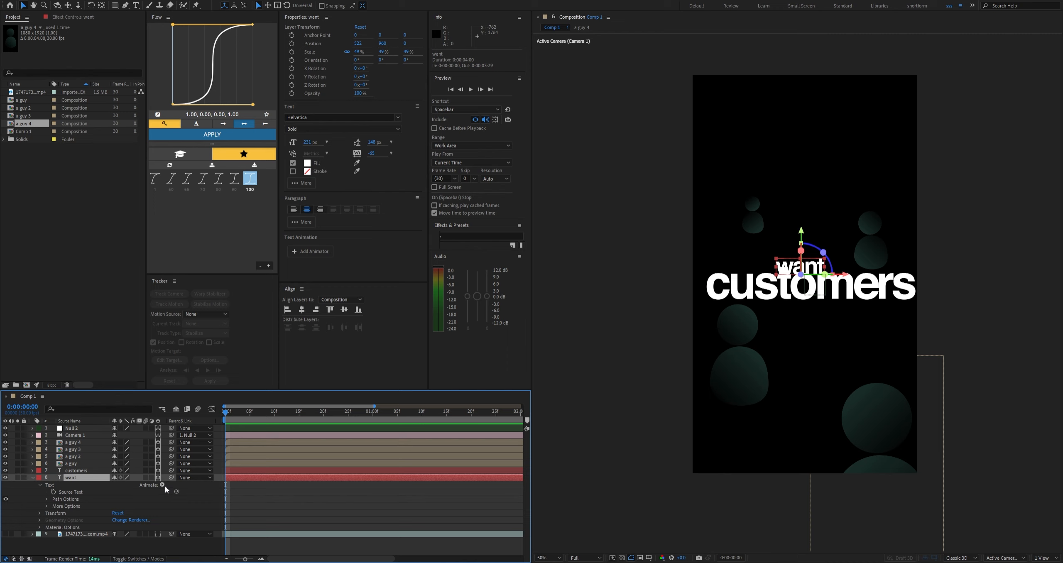
pyautogui.click(204, 373)
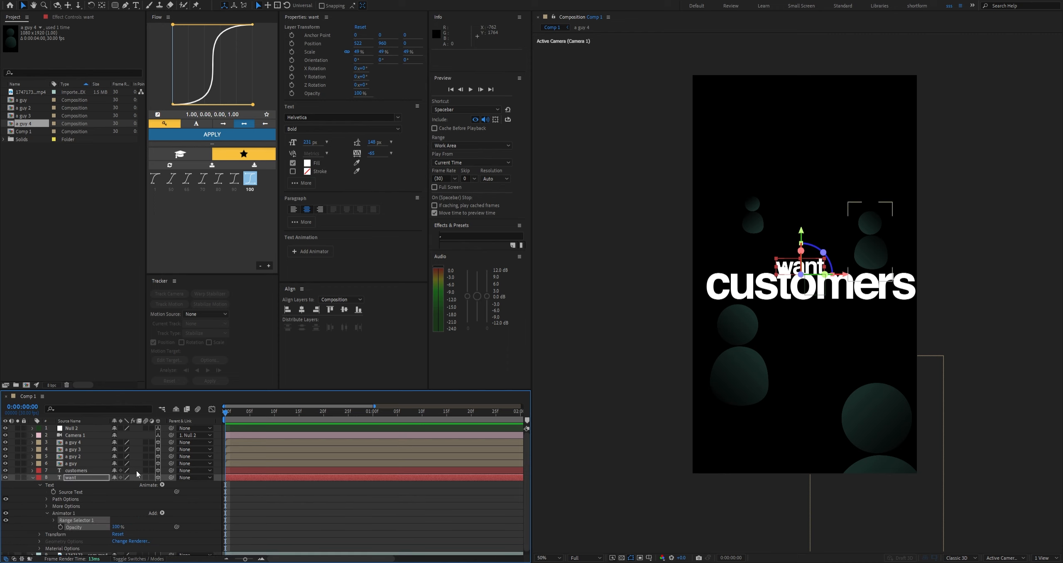
# Add a Wiggly Selector to Animator 1 of the "want" layer and expand its settings
pyautogui.click(121, 508)
pyautogui.click(80, 521)
pyautogui.click(124, 513)
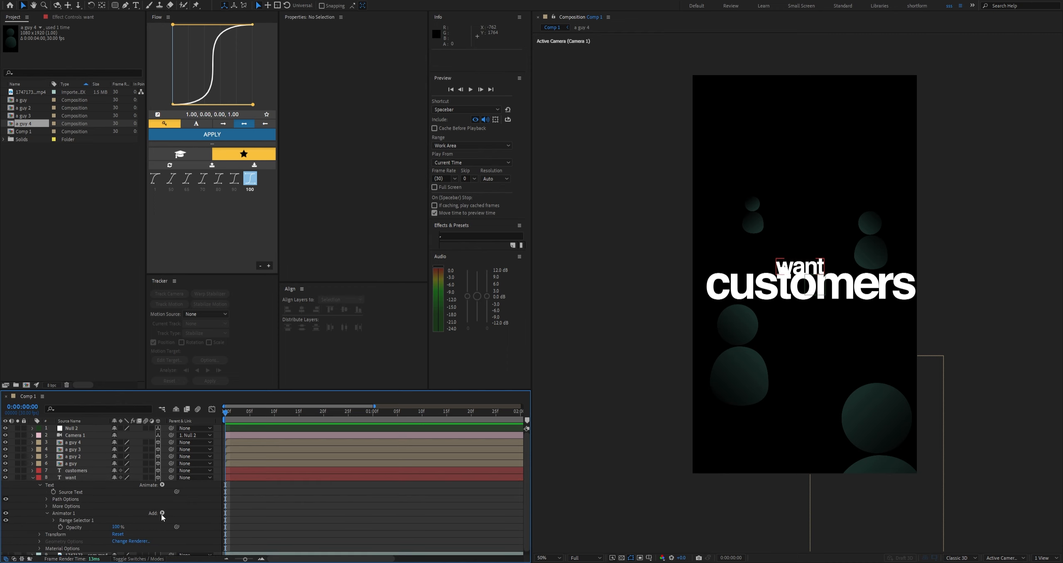
pyautogui.click(241, 534)
pyautogui.click(53, 517)
pyautogui.click(47, 491)
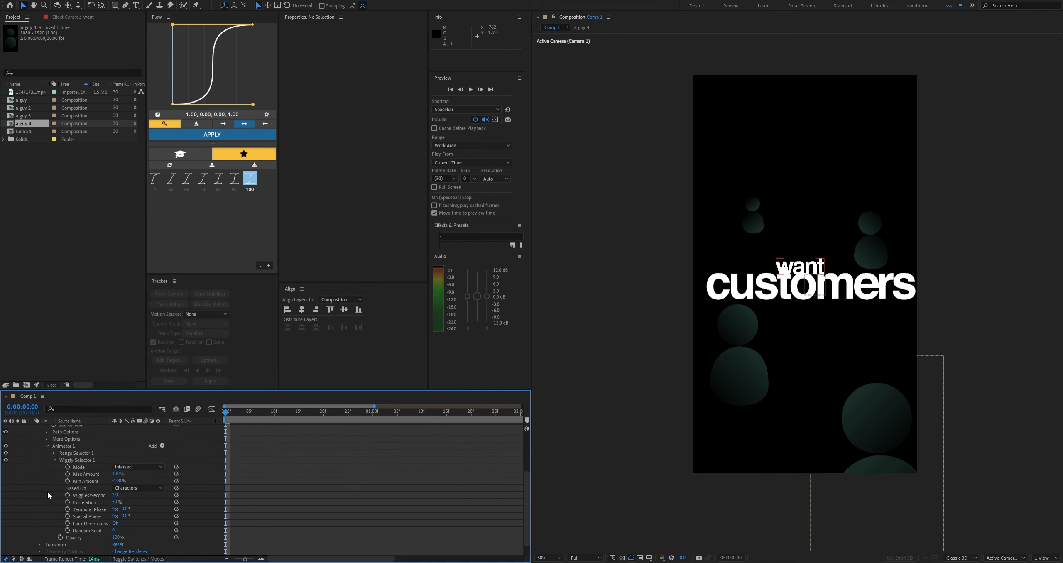
# Increase the Wiggly Selector's wiggles per second, correlation and random seed, and preview the text
pyautogui.moveTo(121, 496); pyautogui.dragTo(138, 535)
pyautogui.scroll(2, 126, 483)
pyautogui.press('space')
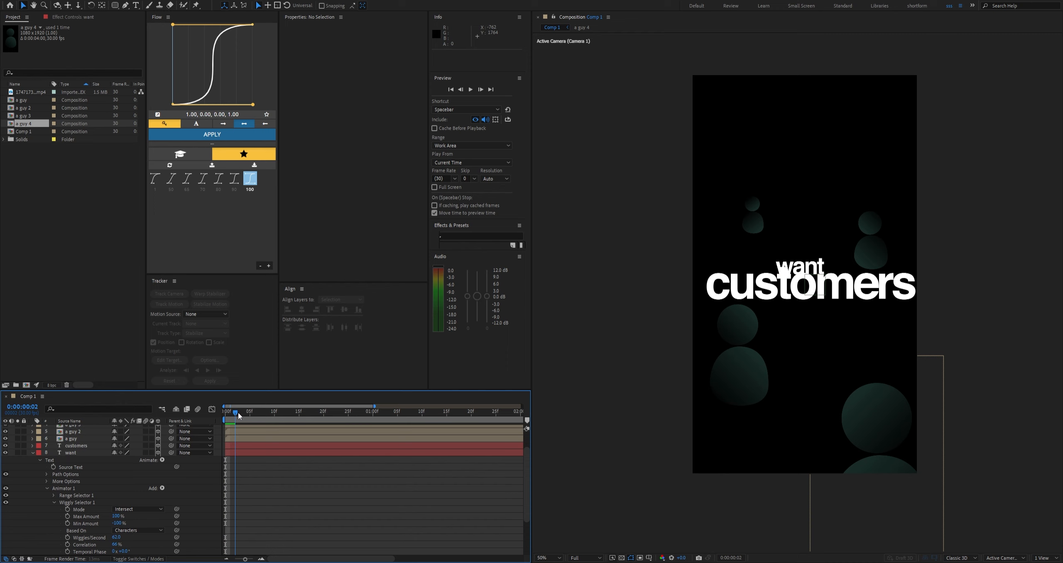
pyautogui.press('space')
pyautogui.scroll(-2, 125, 483)
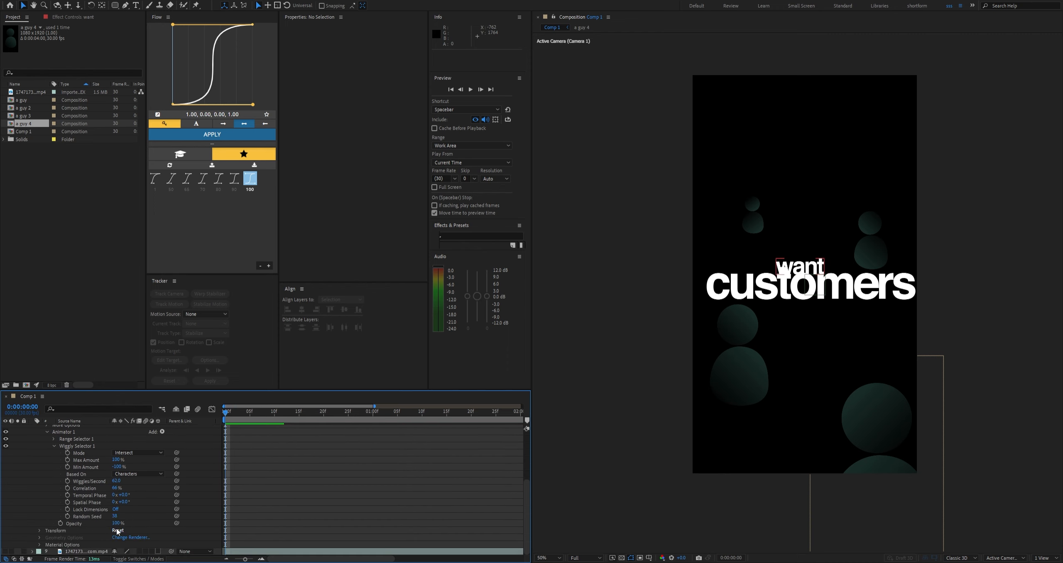
# Set the animator's Opacity to 0% and preview the flickering "want" text
pyautogui.moveTo(118, 523); pyautogui.dragTo(111, 524)
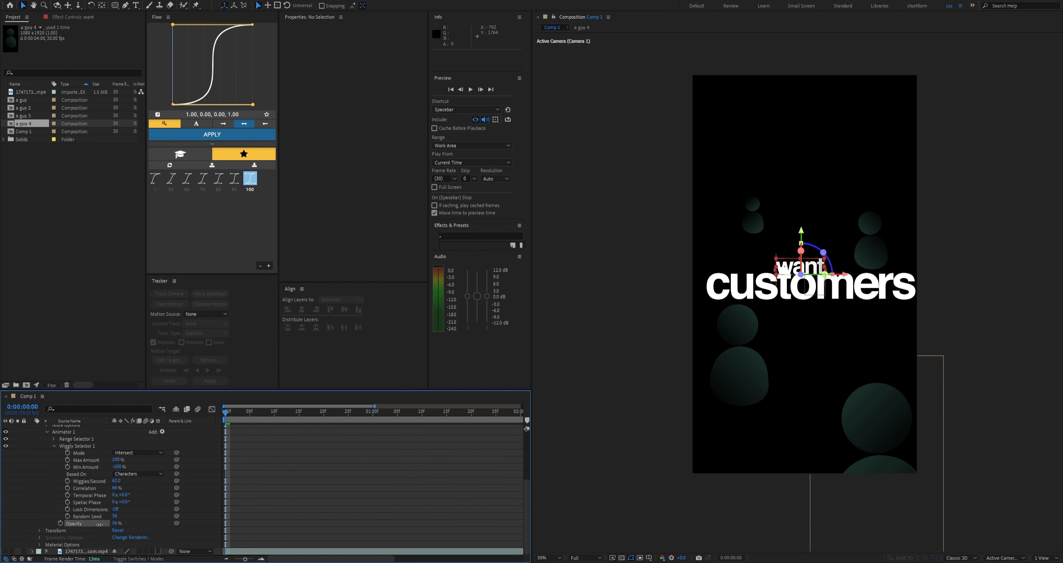
pyautogui.click(276, 508)
pyautogui.press('space')
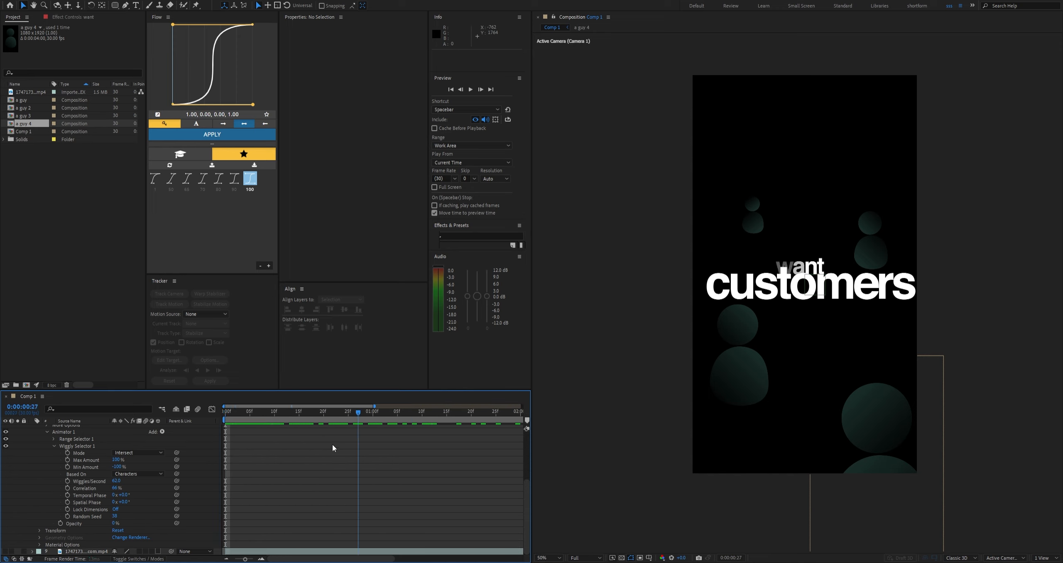
pyautogui.press('Home')
# Copy Animator 1 from the "want" layer to the "customers" text layer and preview the composition
pyautogui.scroll(1, 34, 503)
pyautogui.click(70, 468)
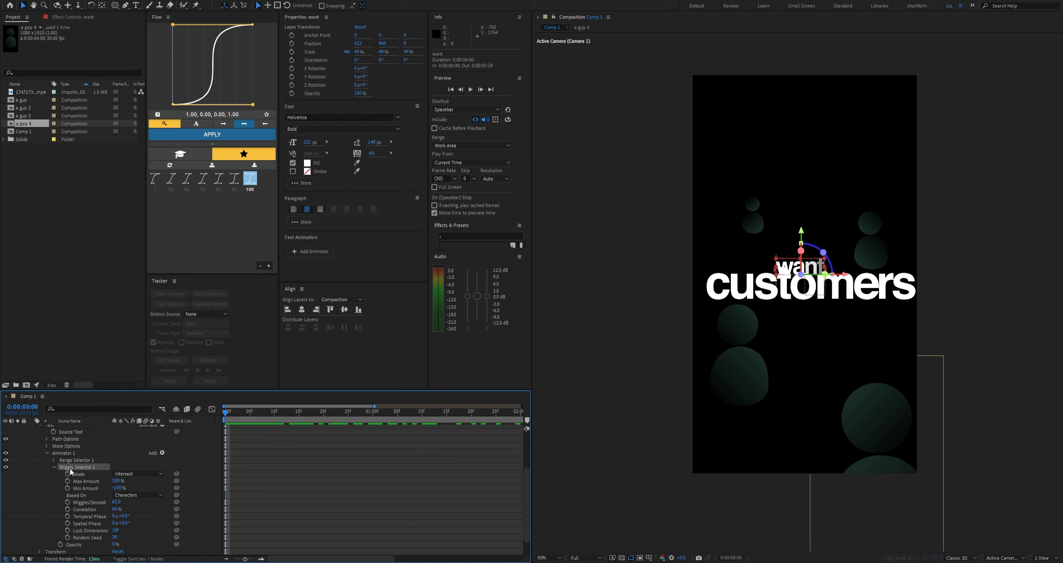
pyautogui.click(75, 461)
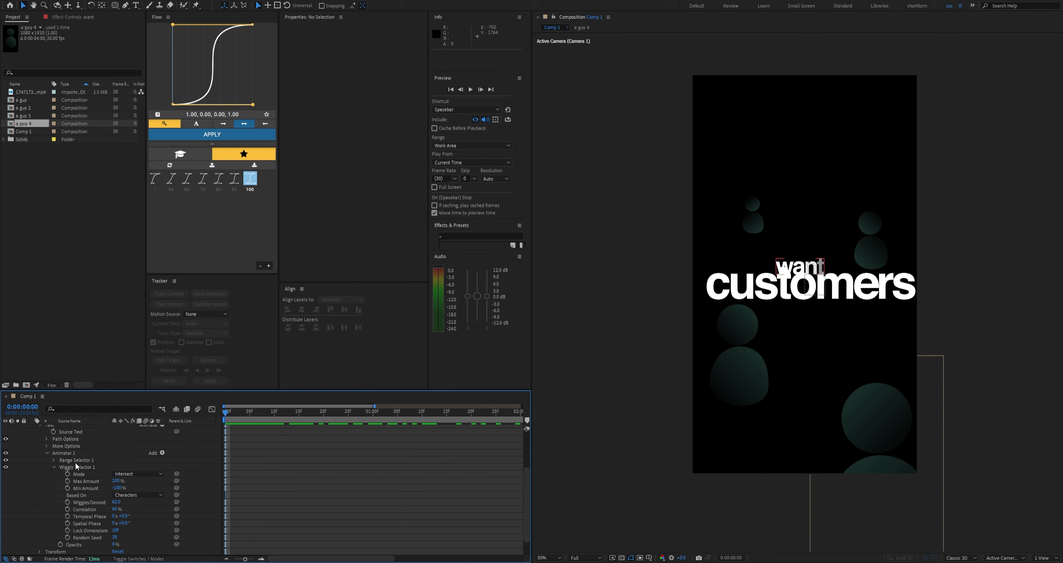
pyautogui.click(70, 451)
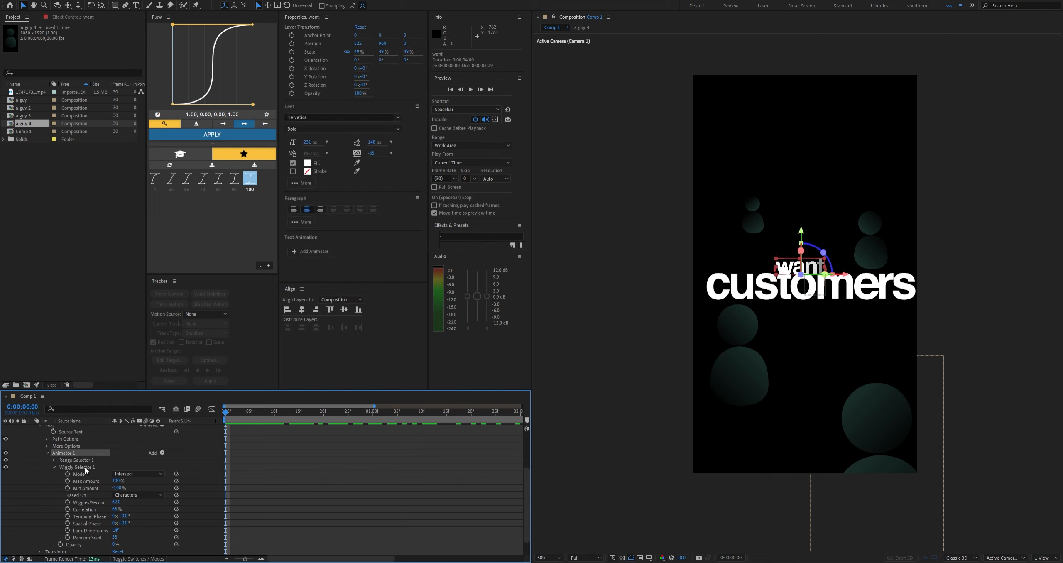
pyautogui.click(47, 453)
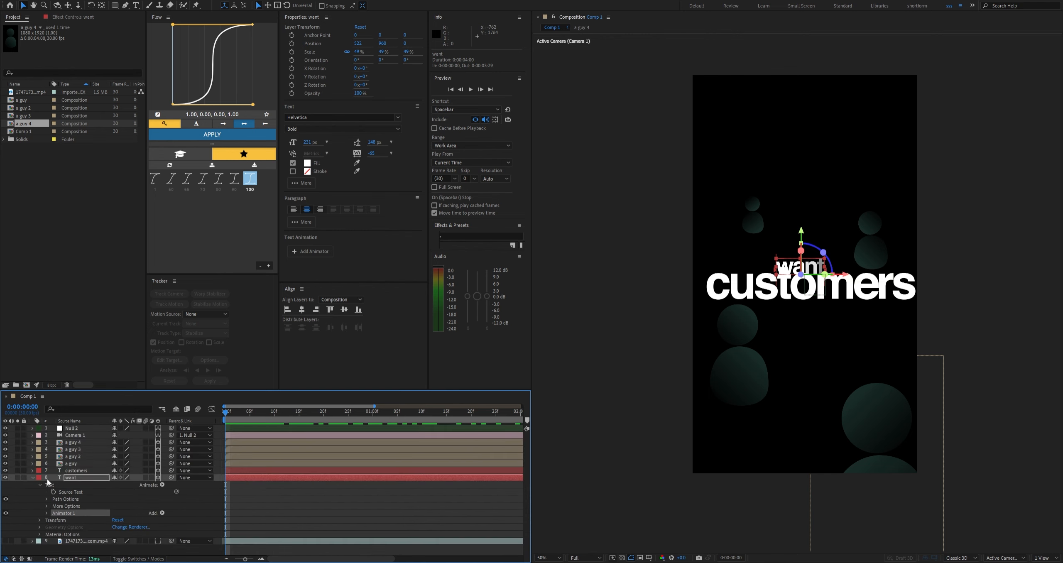
pyautogui.click(33, 478)
pyautogui.click(68, 471)
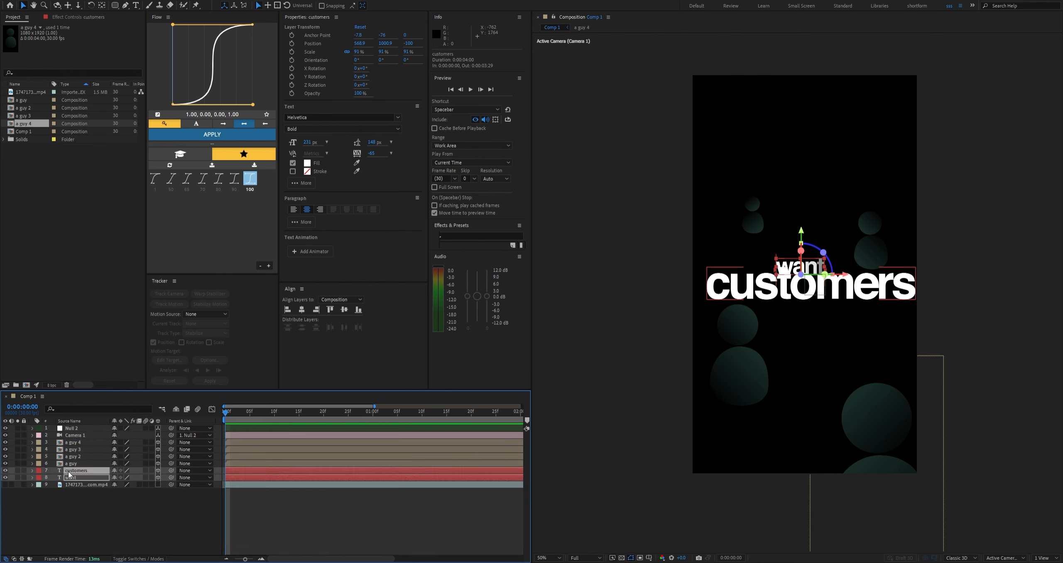
pyautogui.click(135, 524)
pyautogui.click(93, 470)
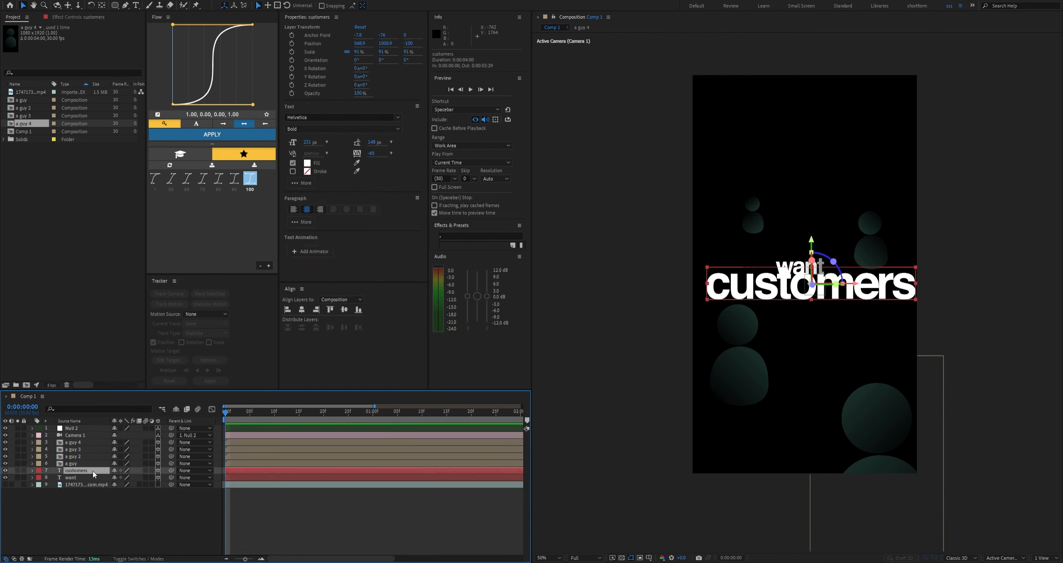
pyautogui.click(129, 503)
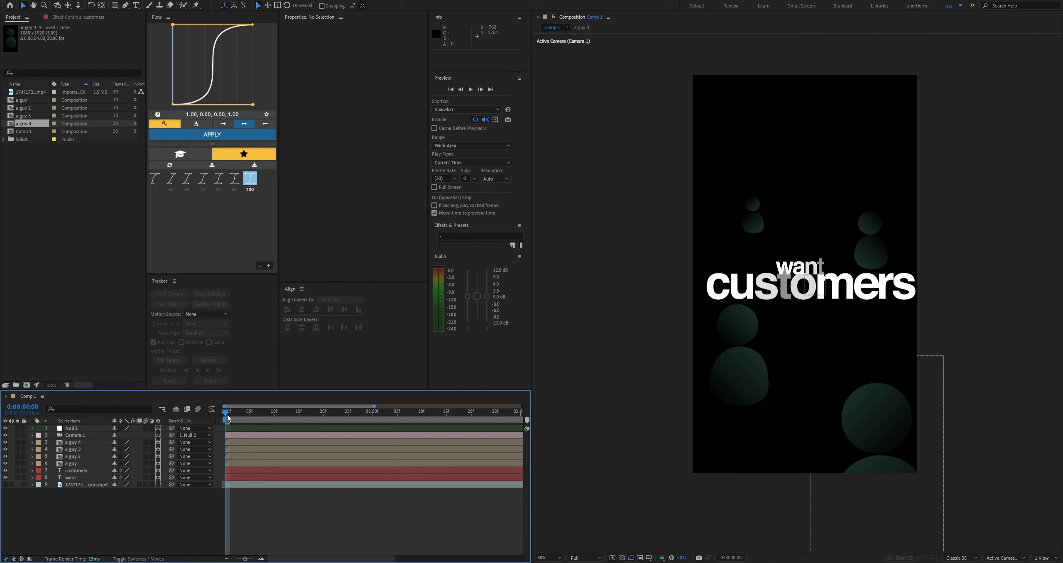
pyautogui.moveTo(228, 416)
pyautogui.mouseDown()
pyautogui.moveTo(408, 417)
pyautogui.moveTo(230, 427)
pyautogui.mouseUp()
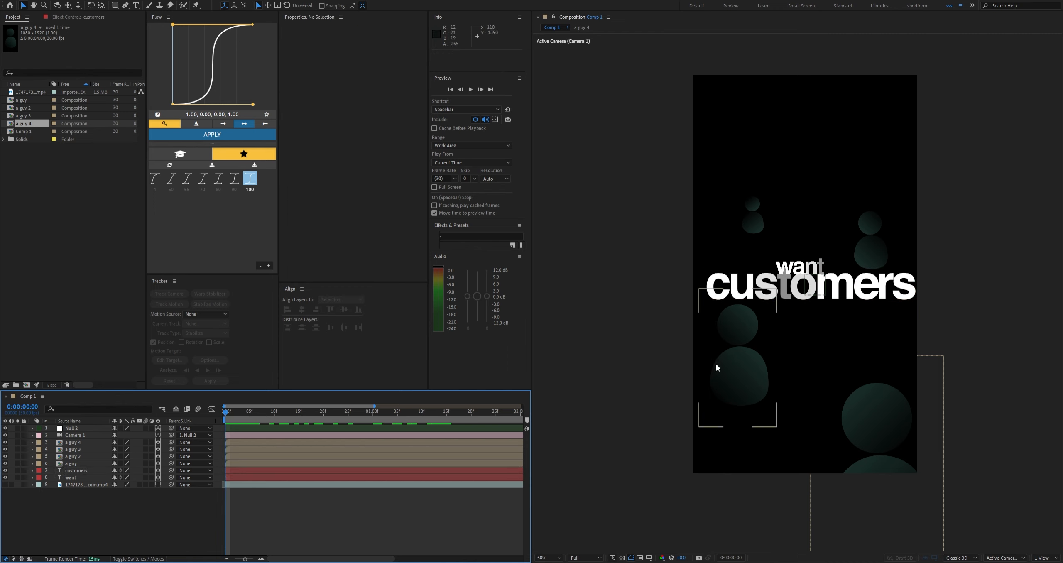
# Tilt the a guy 3 layer in 3D and reposition it to about 331, 1256, -407, and move the a guy layer higher
pyautogui.moveTo(717, 367); pyautogui.dragTo(741, 396)
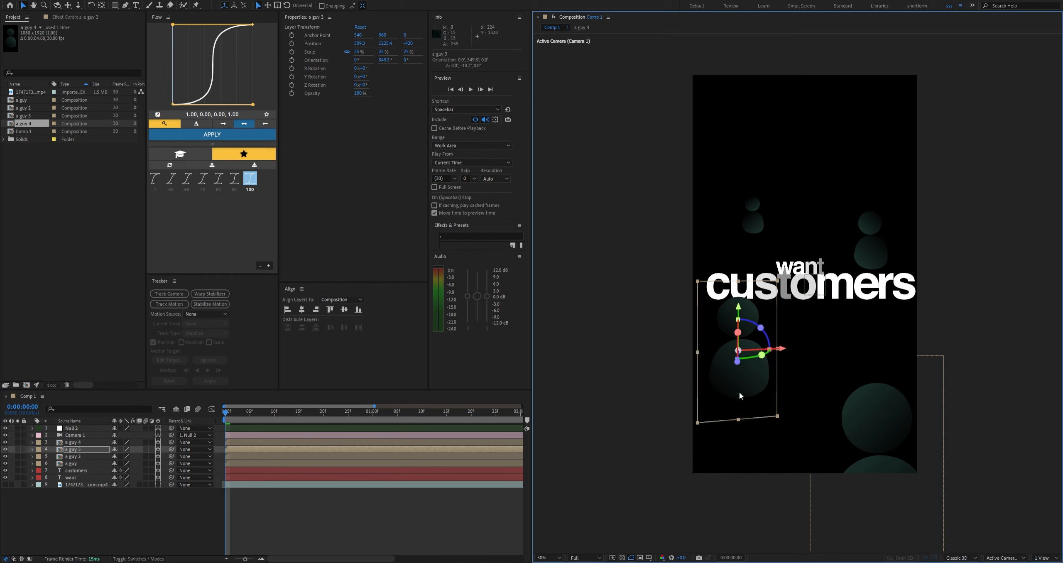
pyautogui.moveTo(741, 340); pyautogui.dragTo(765, 344)
pyautogui.moveTo(750, 356); pyautogui.dragTo(753, 357)
pyautogui.click(759, 221)
pyautogui.click(751, 354)
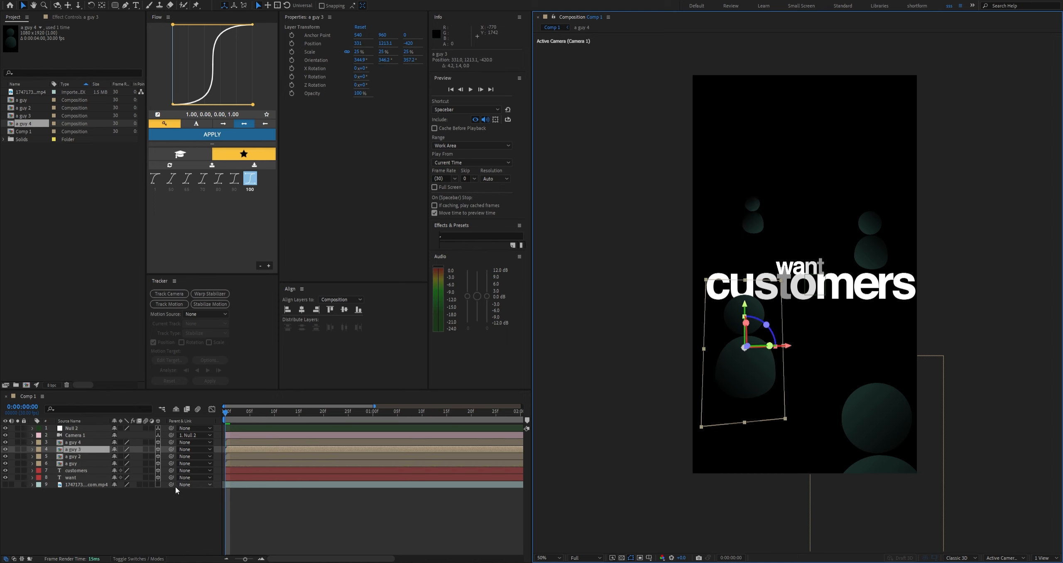
pyautogui.press('p')
pyautogui.moveTo(147, 456)
pyautogui.mouseDown()
pyautogui.moveTo(131, 458)
pyautogui.moveTo(145, 460)
pyautogui.mouseUp()
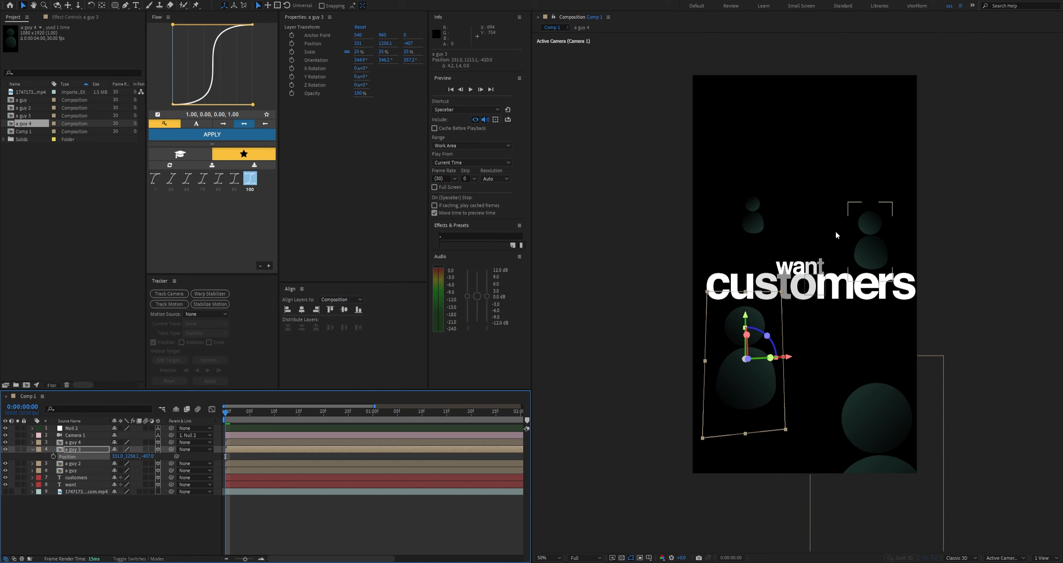
pyautogui.moveTo(763, 222); pyautogui.dragTo(763, 190)
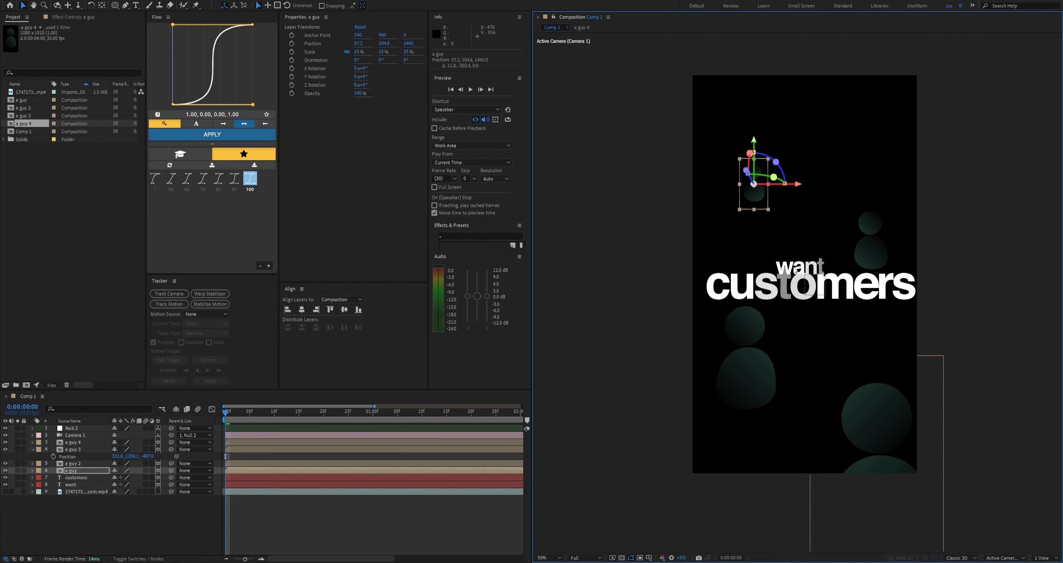
# Show the proportional grid over the composition and shift the "want" and "customers" texts slightly upward
pyautogui.click(800, 262)
pyautogui.click(799, 261)
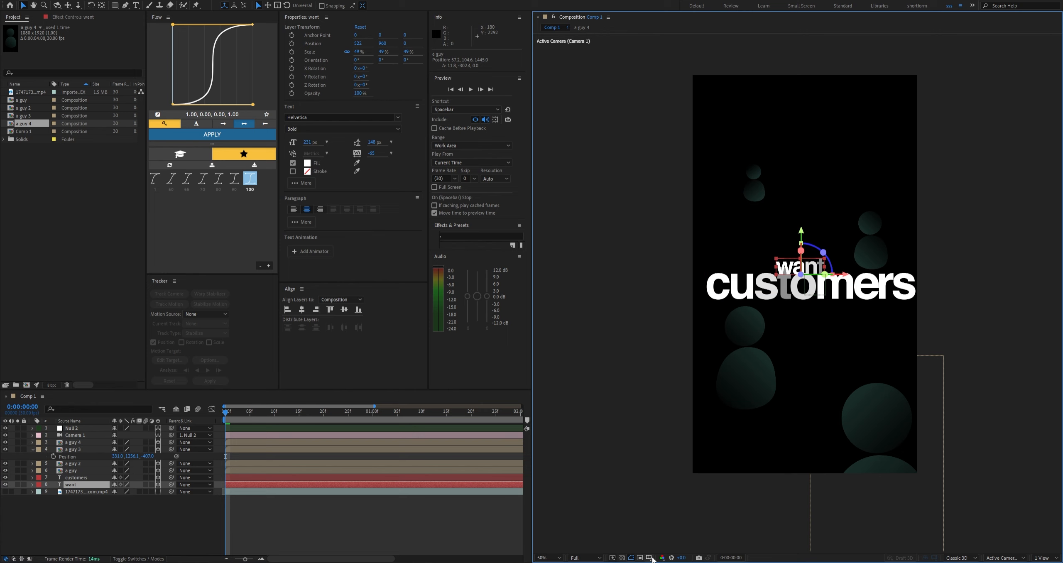
pyautogui.hotkey('alt', "'")
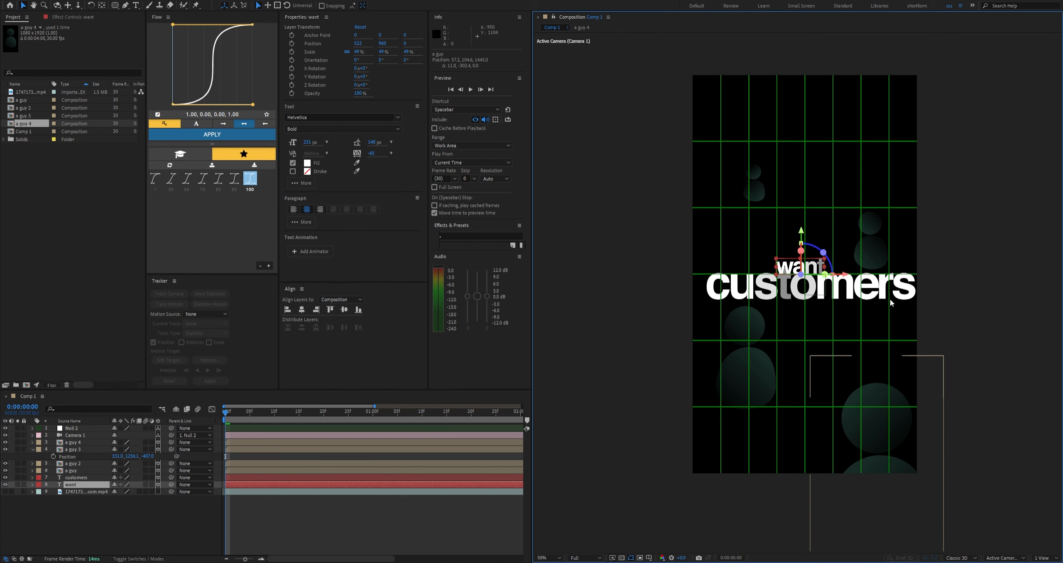
pyautogui.moveTo(786, 267); pyautogui.dragTo(794, 285)
# Scale the "customers" text to 77% and nudge "want" to the horizontal centre above it
pyautogui.press('s')
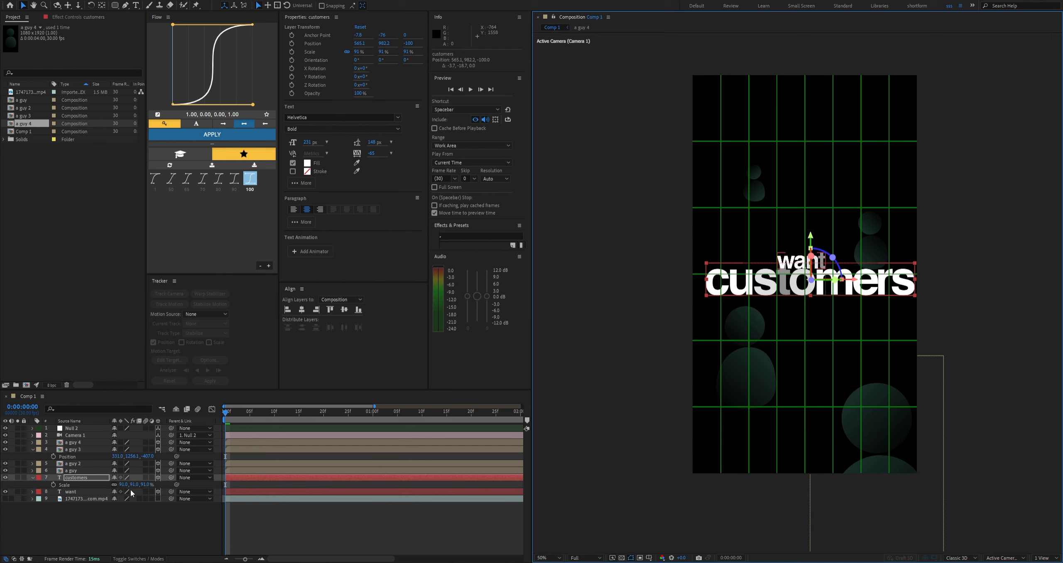
pyautogui.moveTo(125, 484); pyautogui.dragTo(120, 484)
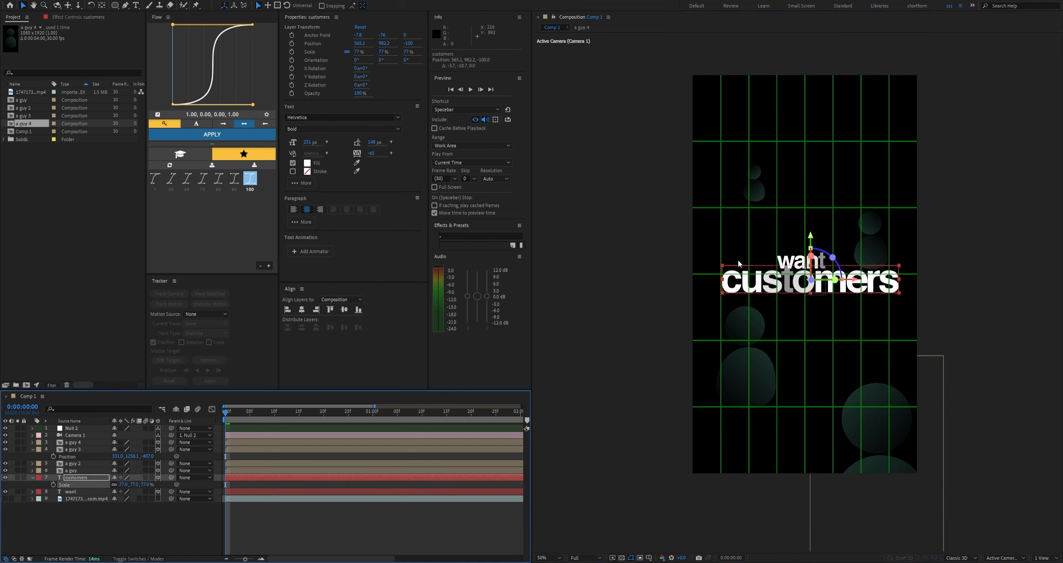
pyautogui.click(112, 506)
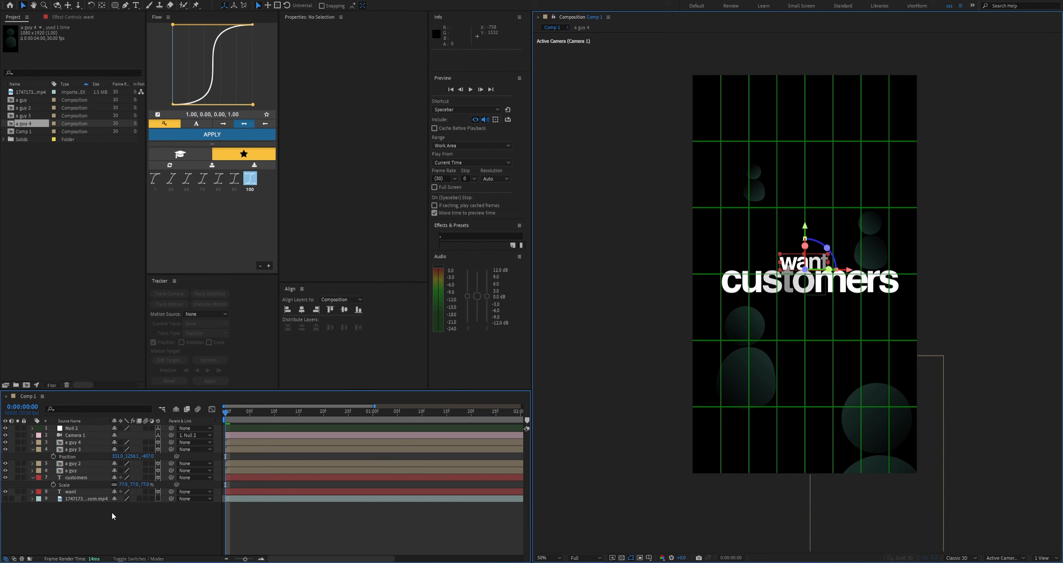
# Shift the a guy 2 figure slightly inward and reposition the a guy layer to about 159, 409, 1080
pyautogui.click(873, 237)
pyautogui.moveTo(755, 189); pyautogui.dragTo(762, 214)
pyautogui.press('p')
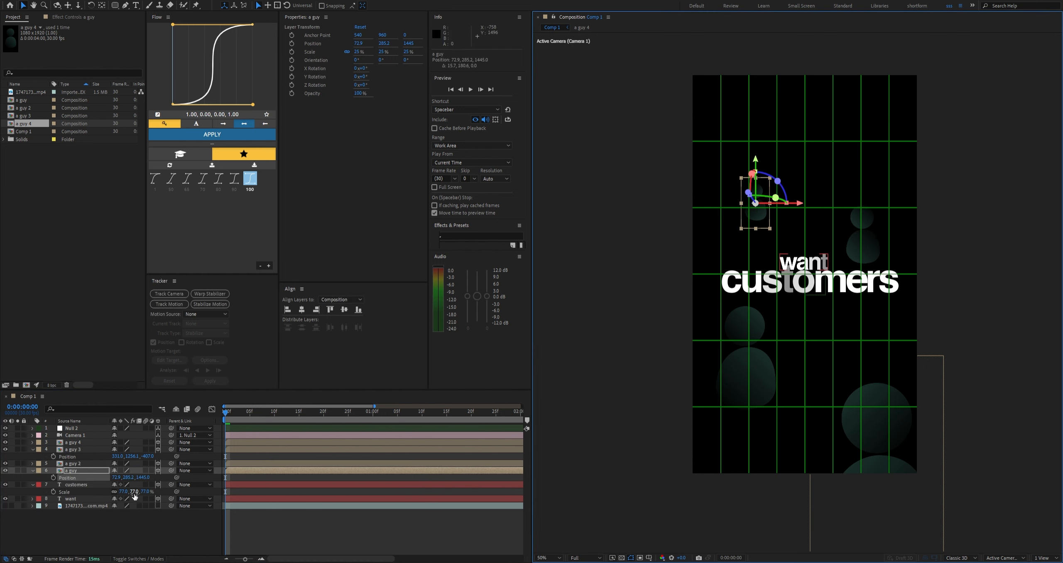
pyautogui.moveTo(143, 478); pyautogui.dragTo(127, 477)
pyautogui.moveTo(751, 203); pyautogui.dragTo(762, 217)
# Move the a guy 3 layer to about 291, 1220, -407 and shift a guy 4 slightly up and inward
pyautogui.moveTo(742, 368)
pyautogui.mouseDown()
pyautogui.moveTo(738, 351)
pyautogui.moveTo(730, 360)
pyautogui.mouseUp()
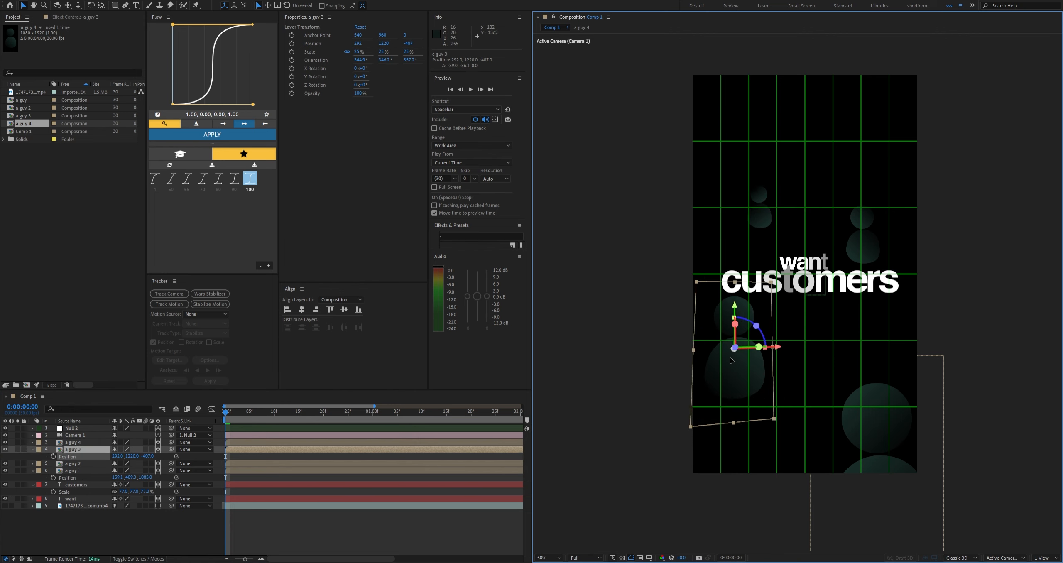
pyautogui.moveTo(890, 438); pyautogui.dragTo(884, 434)
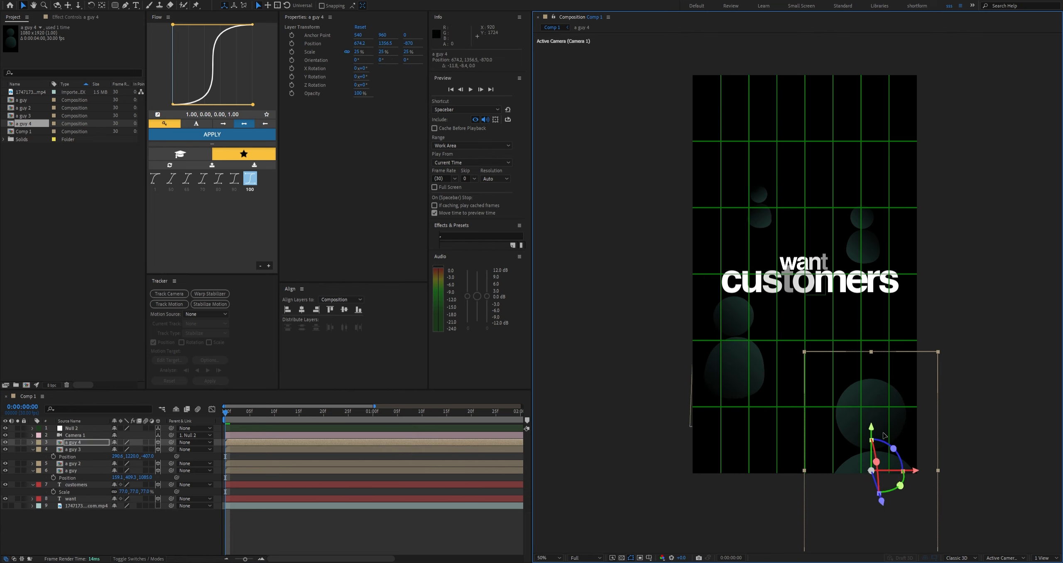
# Replace the proportional grid with the title/action safe guides in the composition view
pyautogui.click(461, 550)
pyautogui.click(649, 558)
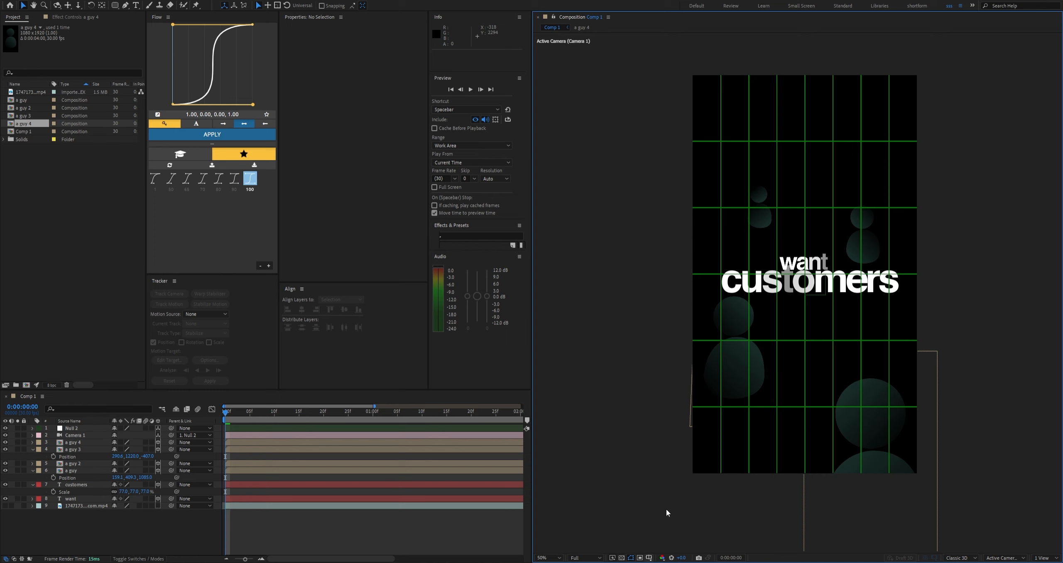
pyautogui.click(666, 494)
pyautogui.click(389, 553)
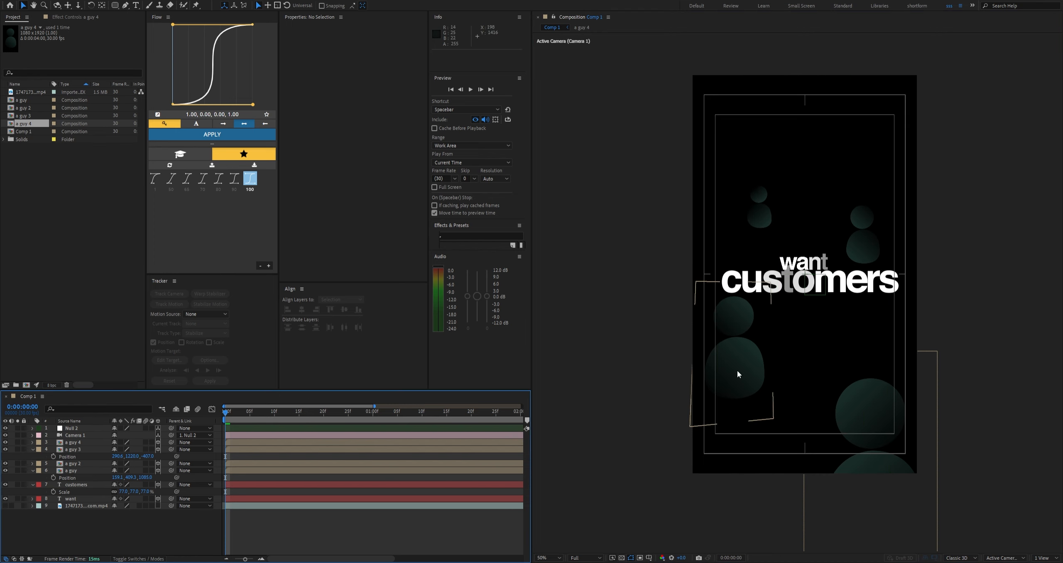
# Nudge the a guy 4 figure slightly further inward within the safe guides and play back the composition
pyautogui.moveTo(876, 432); pyautogui.dragTo(872, 433)
pyautogui.click(410, 529)
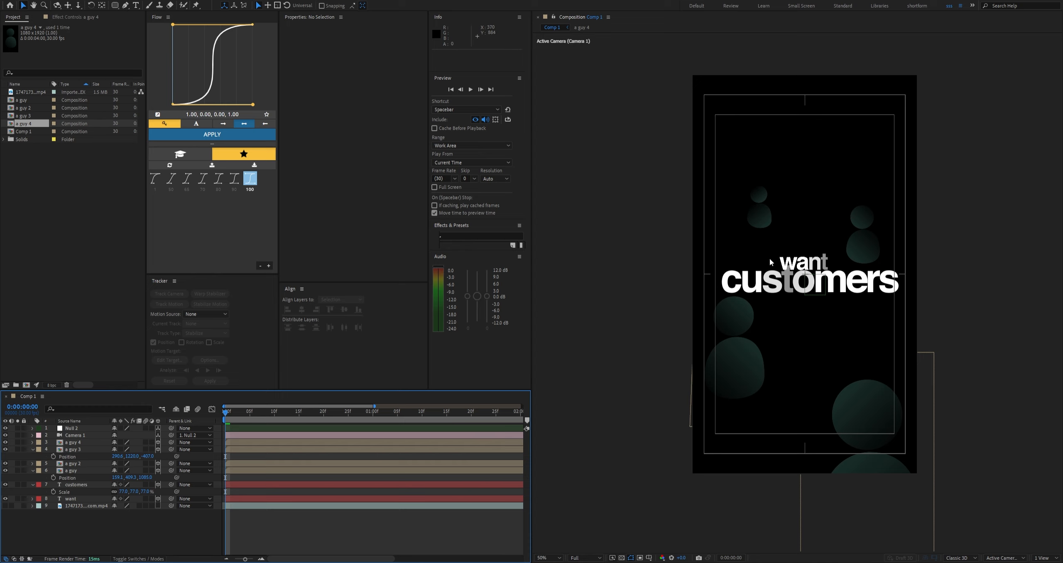
pyautogui.press('space')
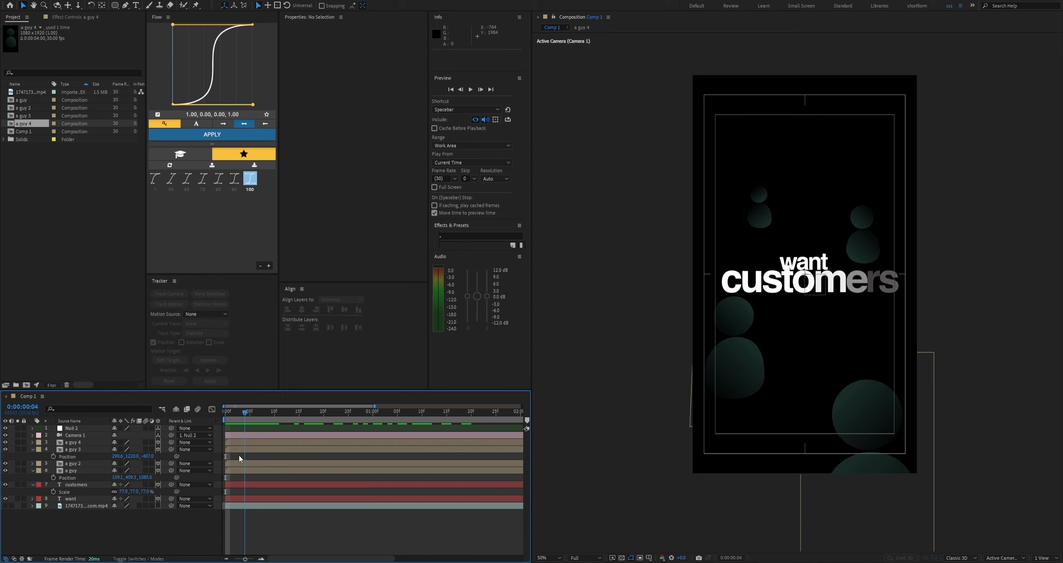
# Stop the playback and collapse the open properties of the a guy 3, a guy and customers layers
pyautogui.press('space')
pyautogui.click(32, 450)
pyautogui.click(32, 463)
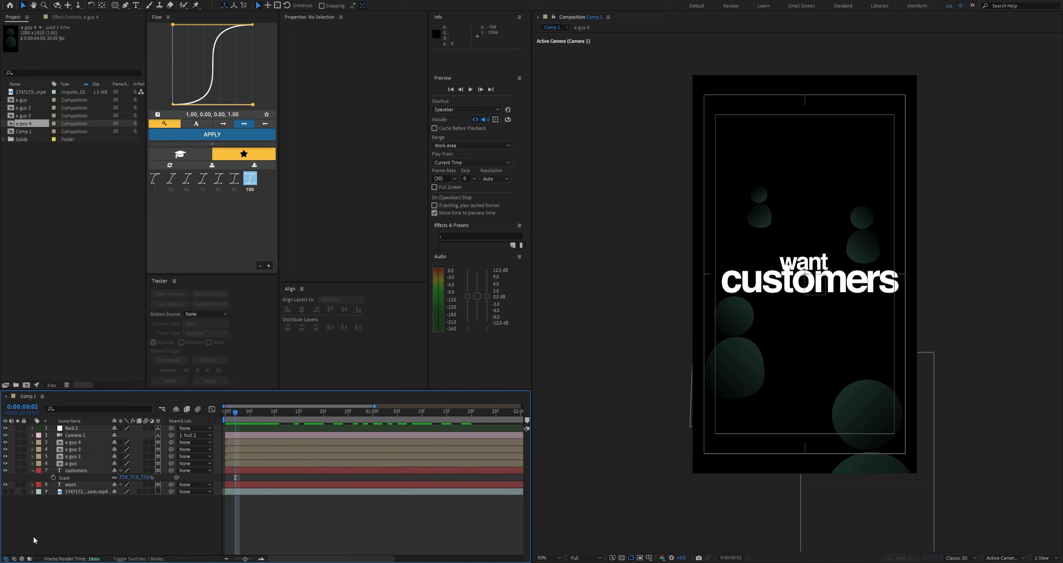
pyautogui.click(33, 470)
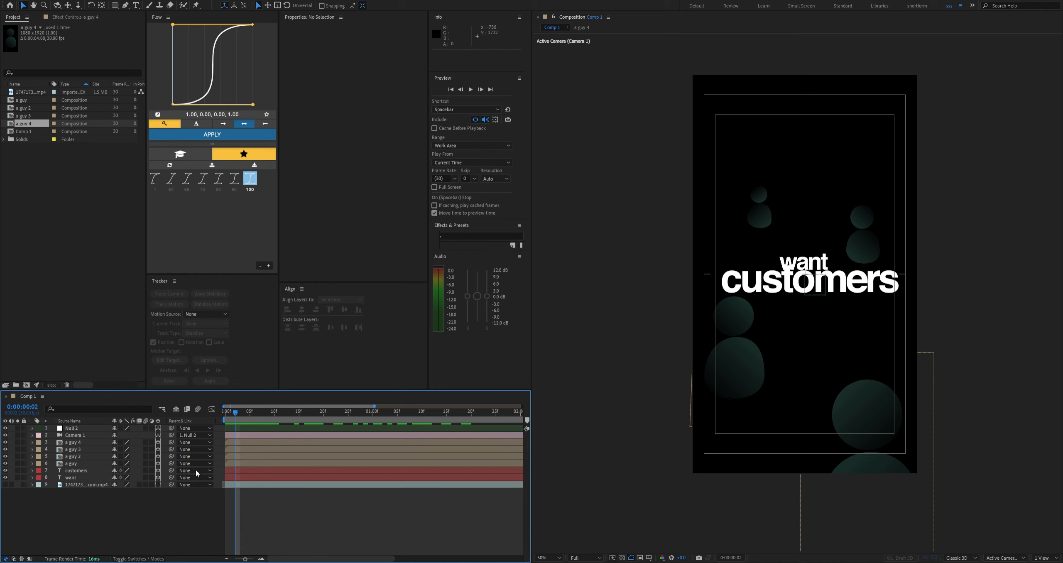
# Create a teal-labelled 3D null object directly above the customers layer
pyautogui.hotkey('ctrl', 'alt', 'shift', 'y')
pyautogui.moveTo(98, 430); pyautogui.dragTo(86, 474)
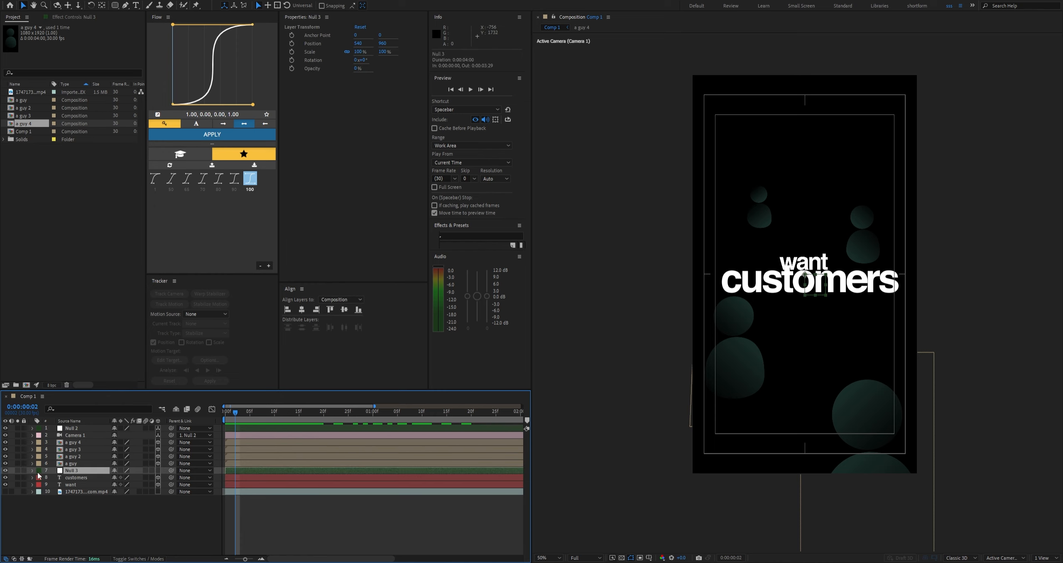
pyautogui.click(85, 478)
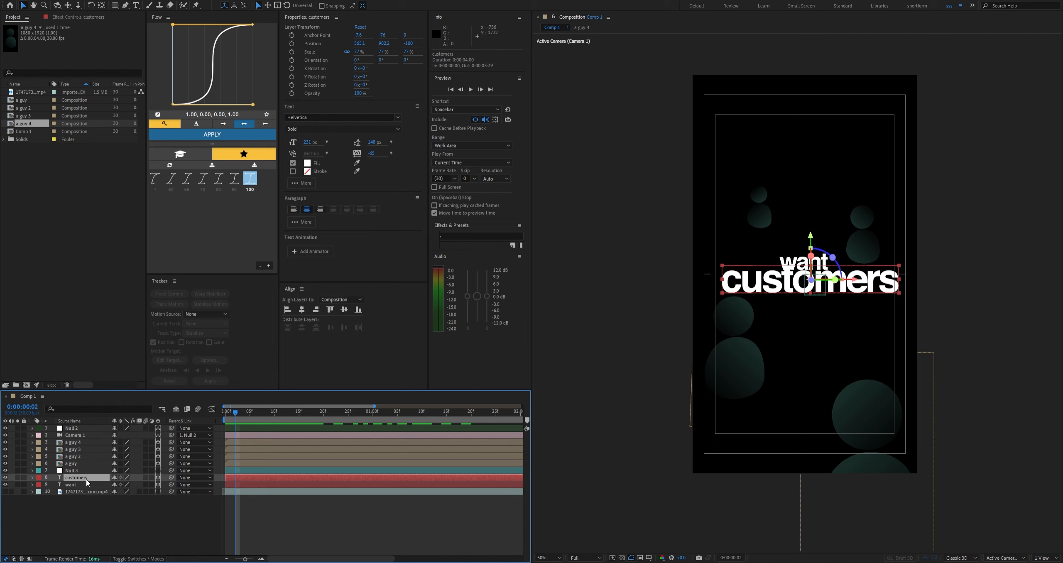
pyautogui.keyDown('shift'); pyautogui.click(83, 484); pyautogui.keyUp('shift')
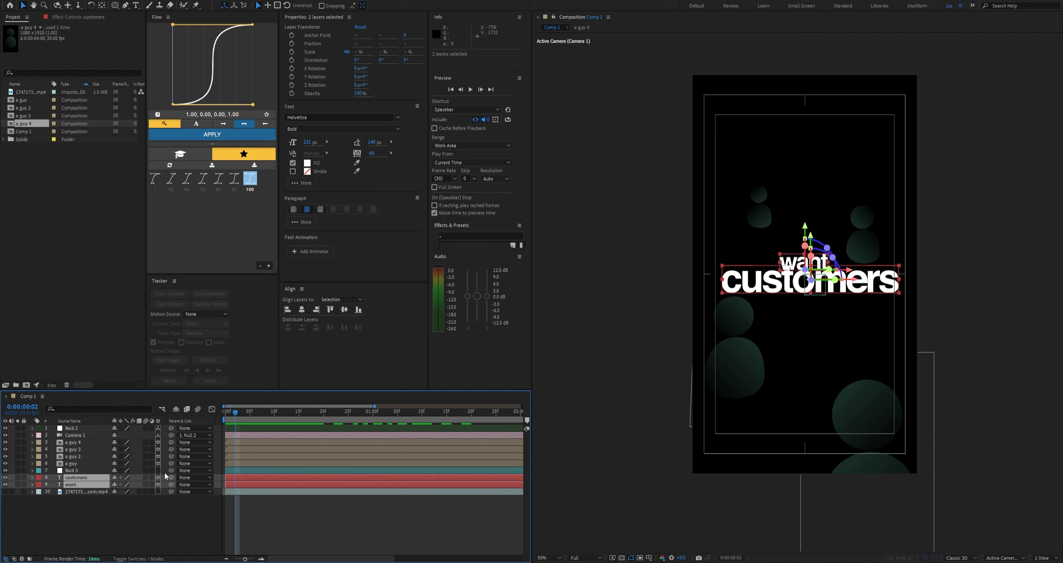
pyautogui.click(107, 498)
pyautogui.click(85, 471)
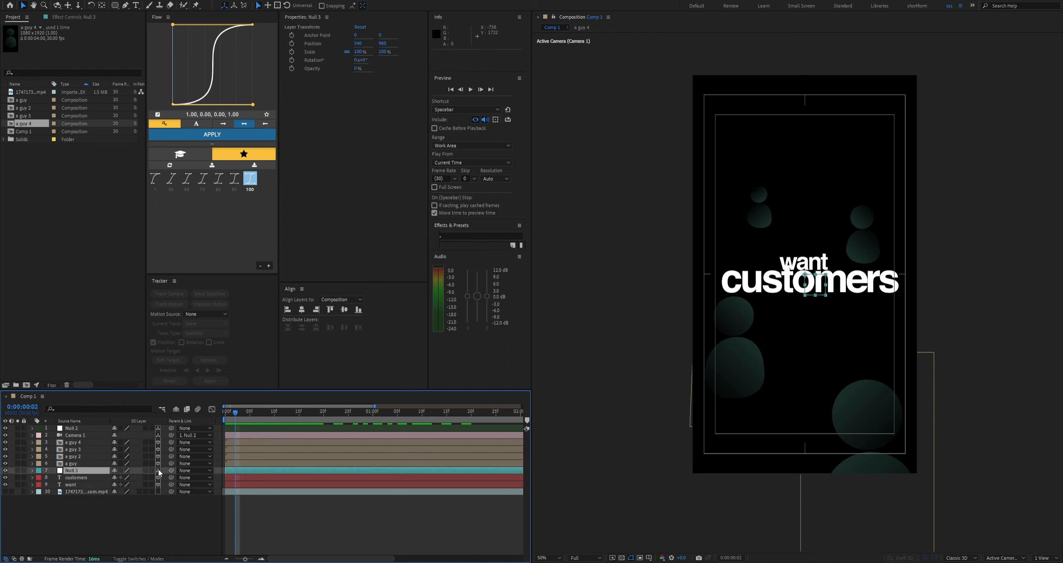
pyautogui.click(70, 537)
# Parent the customers and want text layers to the new null
pyautogui.click(81, 477)
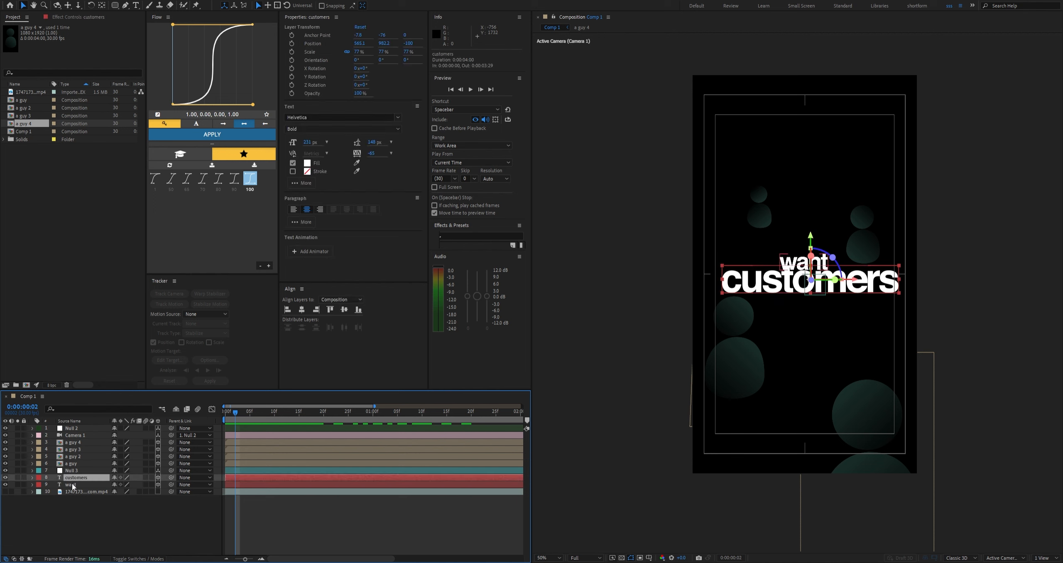
pyautogui.keyDown('shift'); pyautogui.click(84, 484); pyautogui.keyUp('shift')
pyautogui.moveTo(171, 477); pyautogui.dragTo(77, 471)
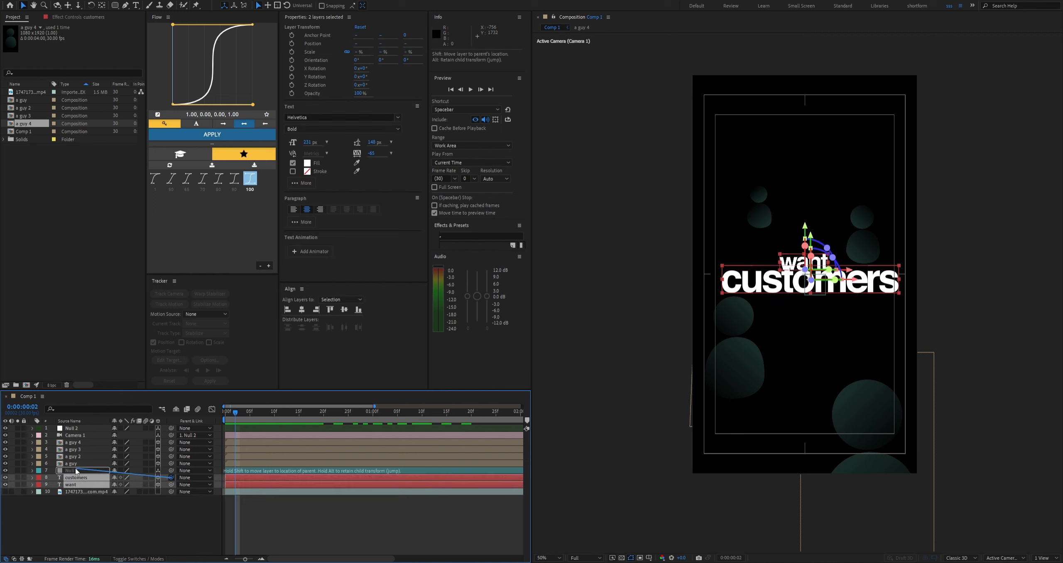
pyautogui.click(77, 471)
pyautogui.keyDown('shift'); pyautogui.click(93, 485); pyautogui.keyUp('shift')
pyautogui.click(82, 538)
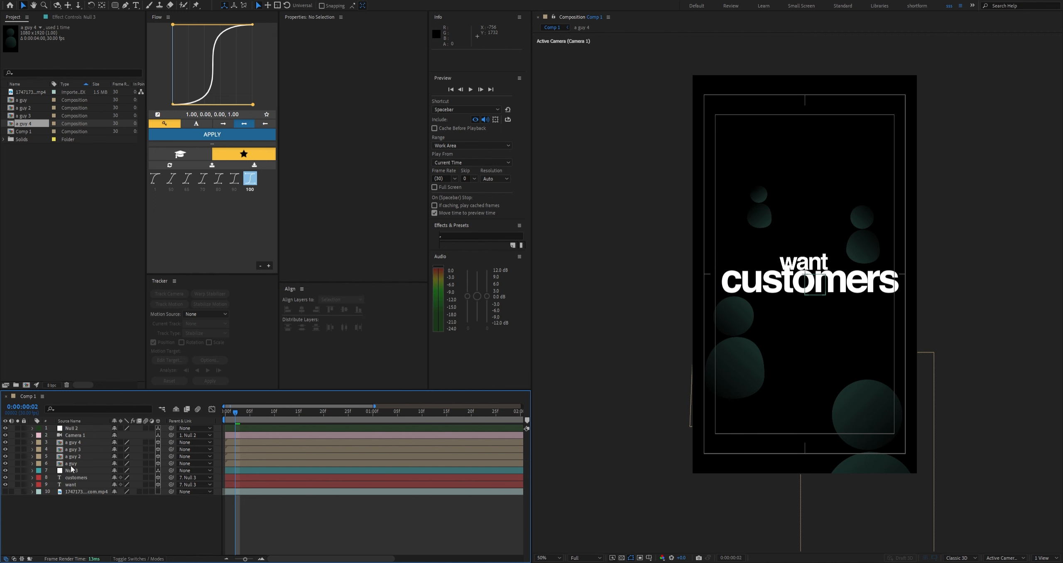
# Rename the null that controls the text layers as text null
pyautogui.click(71, 464)
pyautogui.click(69, 471)
pyautogui.press('Return')
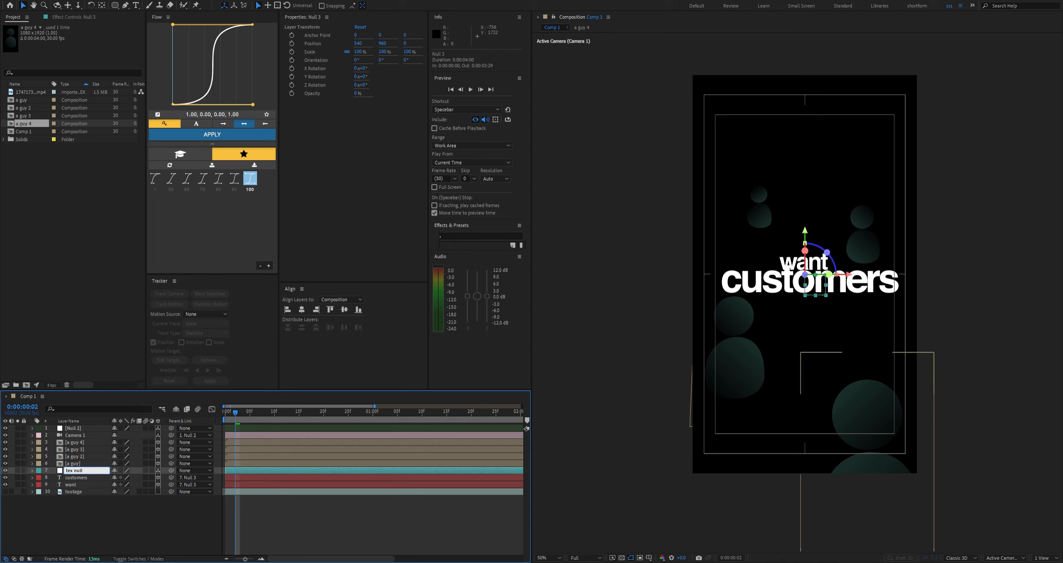
pyautogui.click(95, 510)
pyautogui.click(86, 485)
pyautogui.click(78, 508)
pyautogui.click(78, 485)
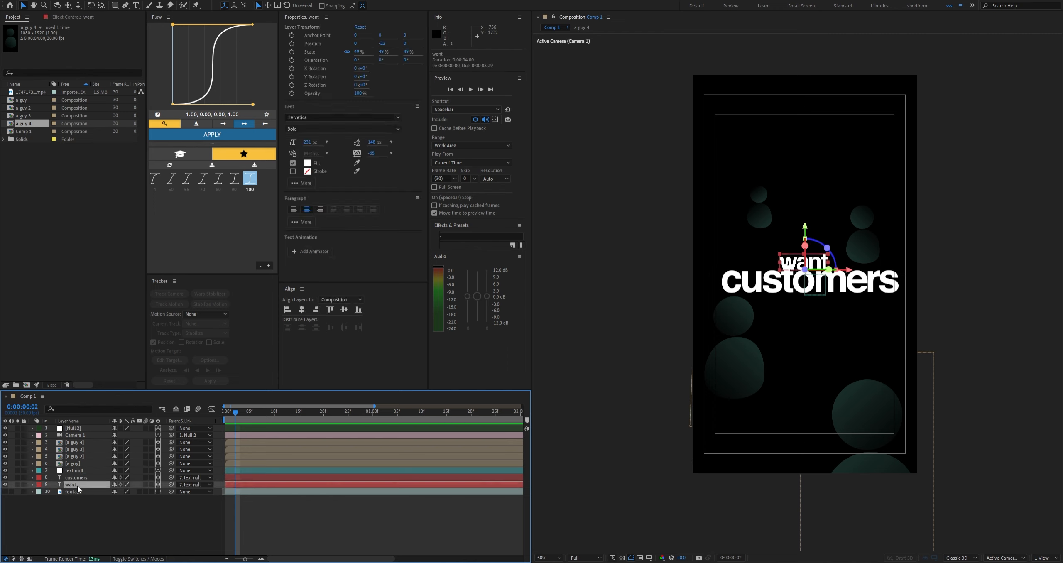
pyautogui.click(91, 513)
# Add X, Y and Z Rotation keyframes to text null at frame 2 and set its Y Rotation to 19°
pyautogui.click(81, 471)
pyautogui.press('r')
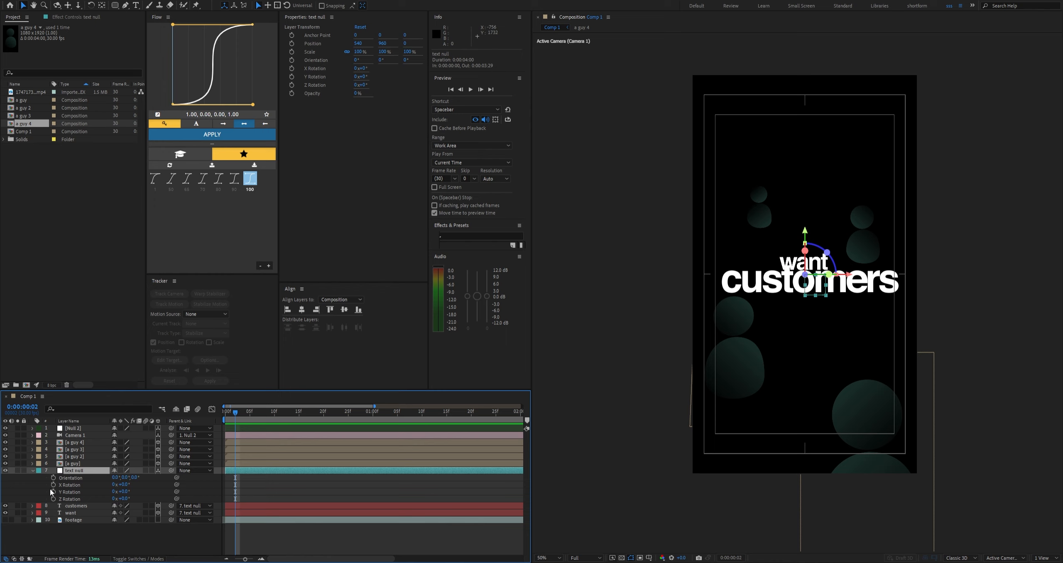
pyautogui.moveTo(53, 484); pyautogui.dragTo(52, 501)
pyautogui.moveTo(236, 485); pyautogui.dragTo(235, 487)
pyautogui.click(267, 485)
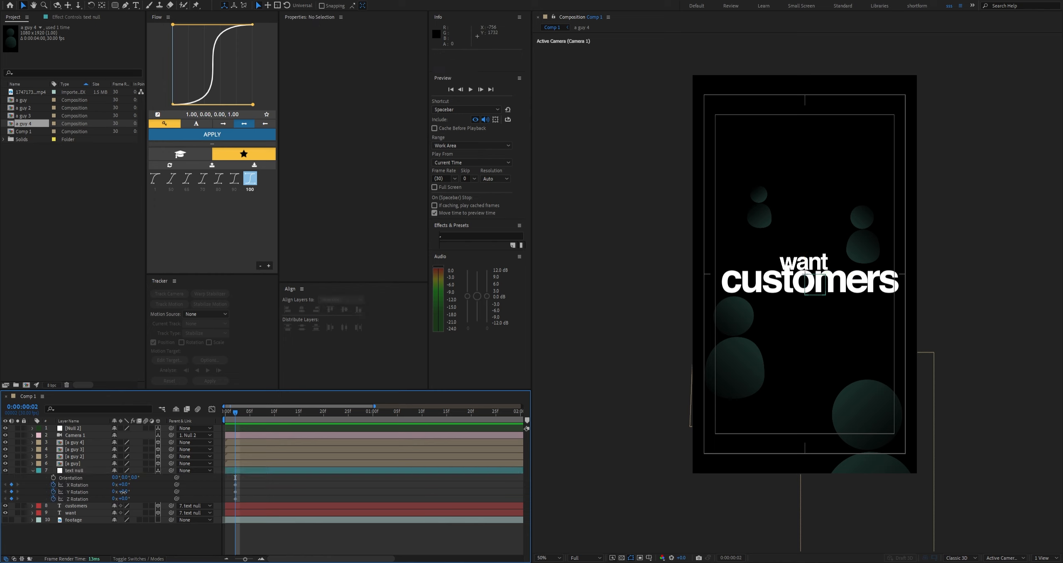
pyautogui.moveTo(124, 492); pyautogui.dragTo(135, 492)
pyautogui.click(236, 496)
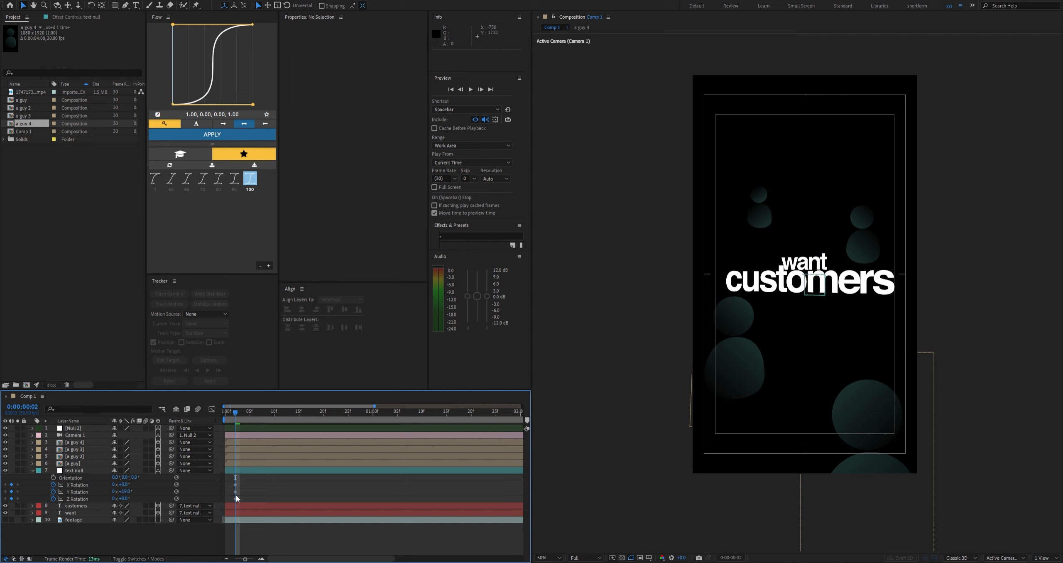
# Solo the footage layer, check the text's movement in its opening frames, and restore the composition layers
pyautogui.click(17, 520)
pyautogui.click(12, 521)
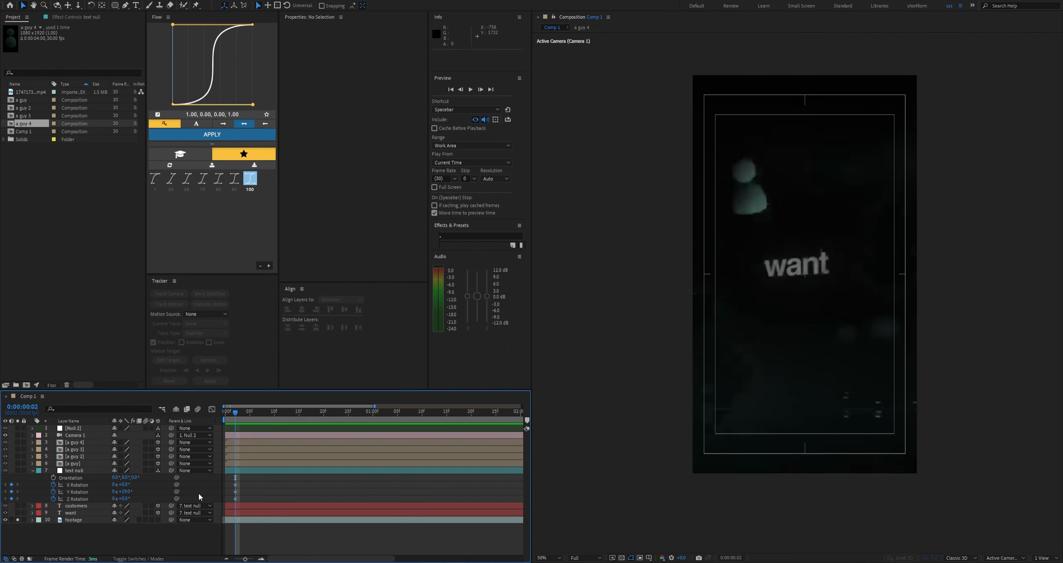
pyautogui.moveTo(230, 415); pyautogui.dragTo(233, 437)
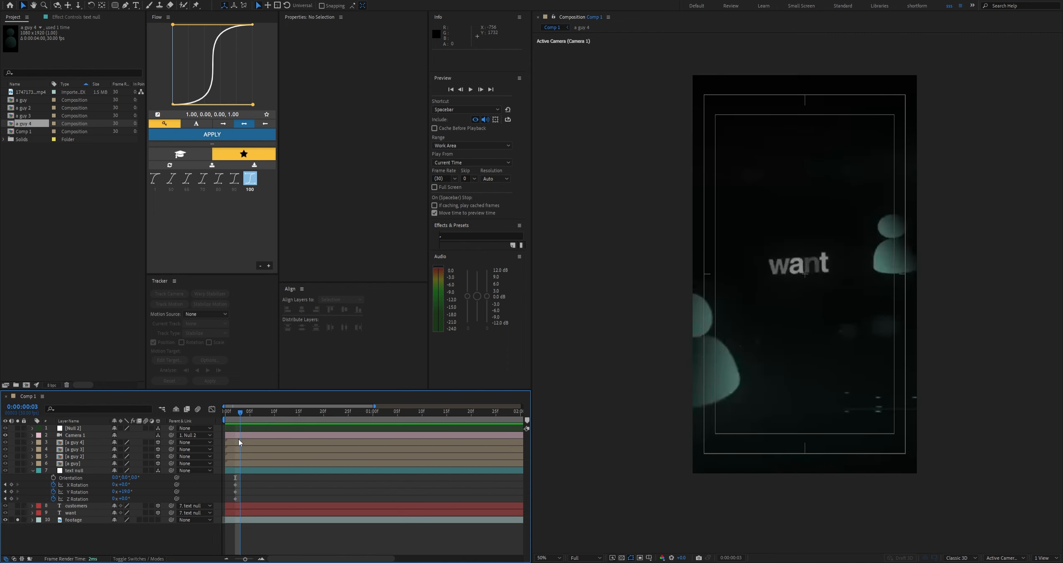
pyautogui.moveTo(241, 439); pyautogui.dragTo(219, 438)
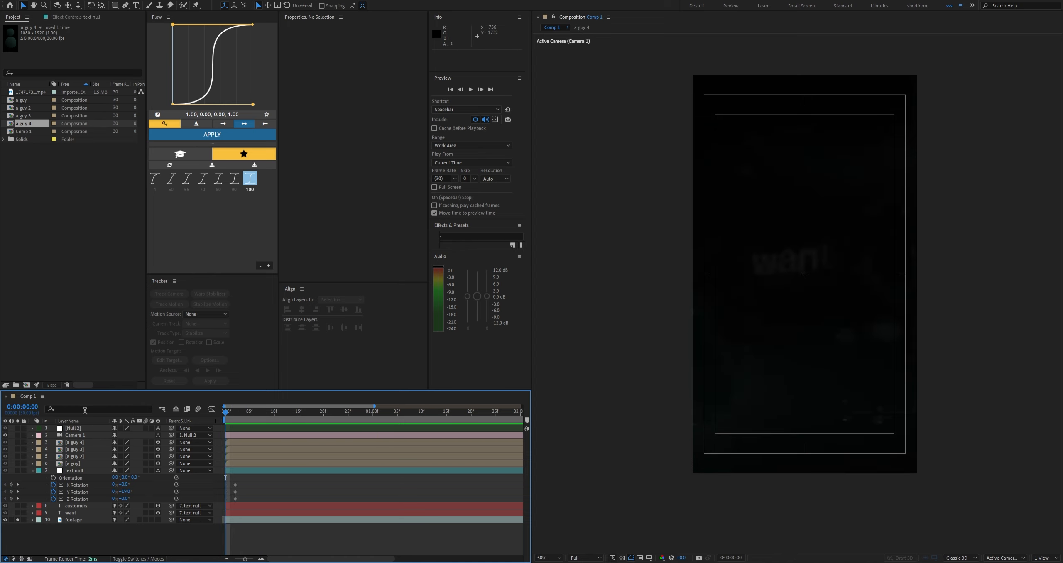
pyautogui.click(18, 520)
pyautogui.click(5, 520)
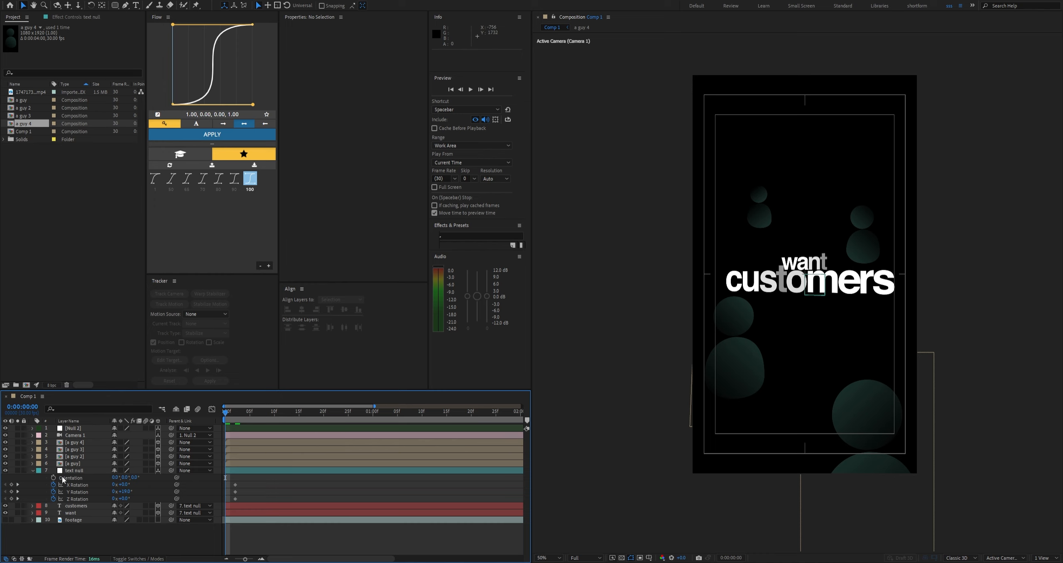
# Move text null's rotation keyframes to frame 0 and set the Y Rotation there to 15°
pyautogui.click(32, 472)
pyautogui.click(79, 471)
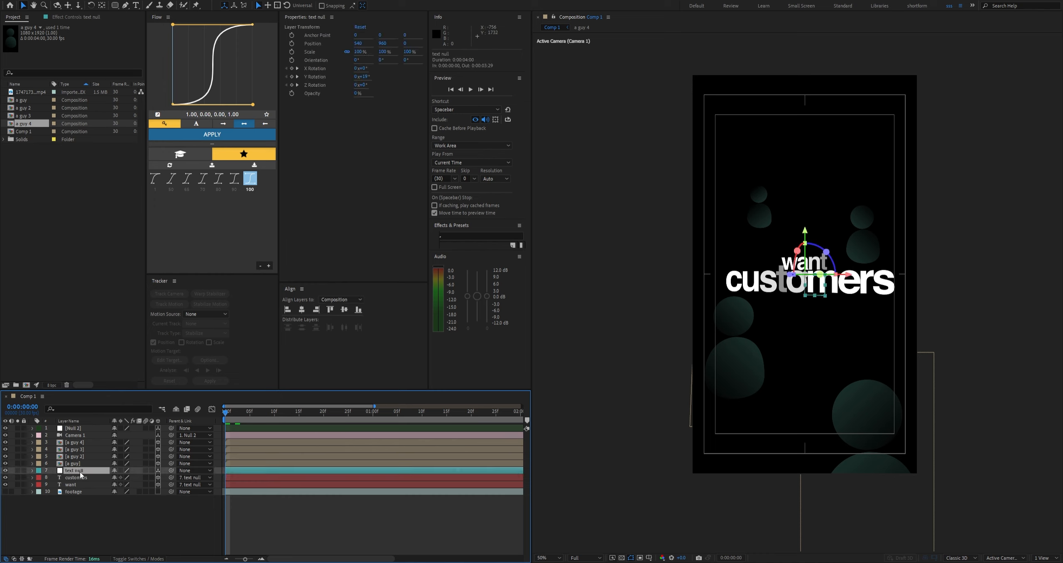
pyautogui.press('r')
pyautogui.click(185, 493)
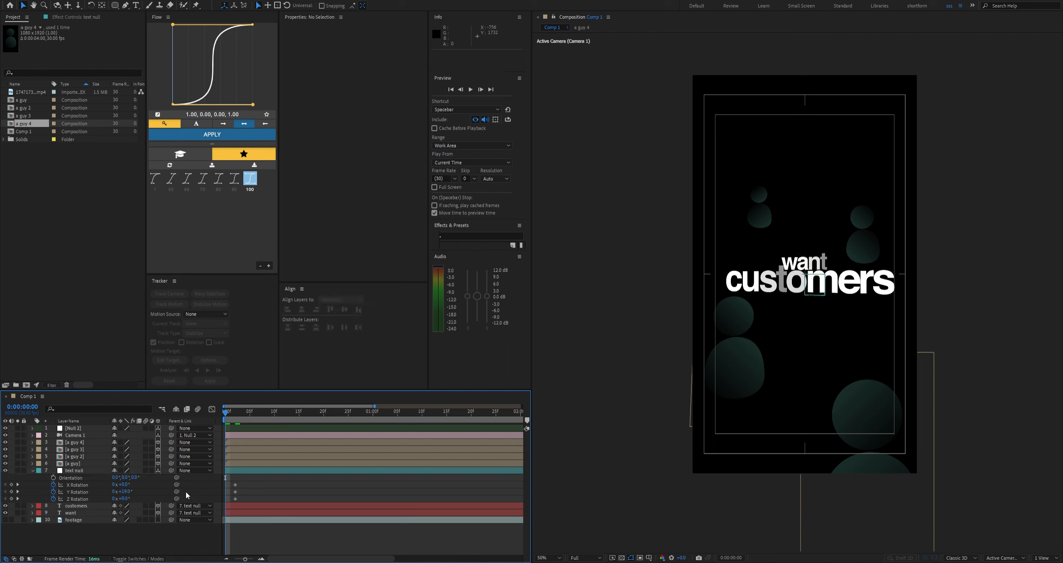
pyautogui.moveTo(254, 485); pyautogui.dragTo(230, 486)
pyautogui.click(190, 492)
pyautogui.moveTo(123, 491); pyautogui.dragTo(125, 490)
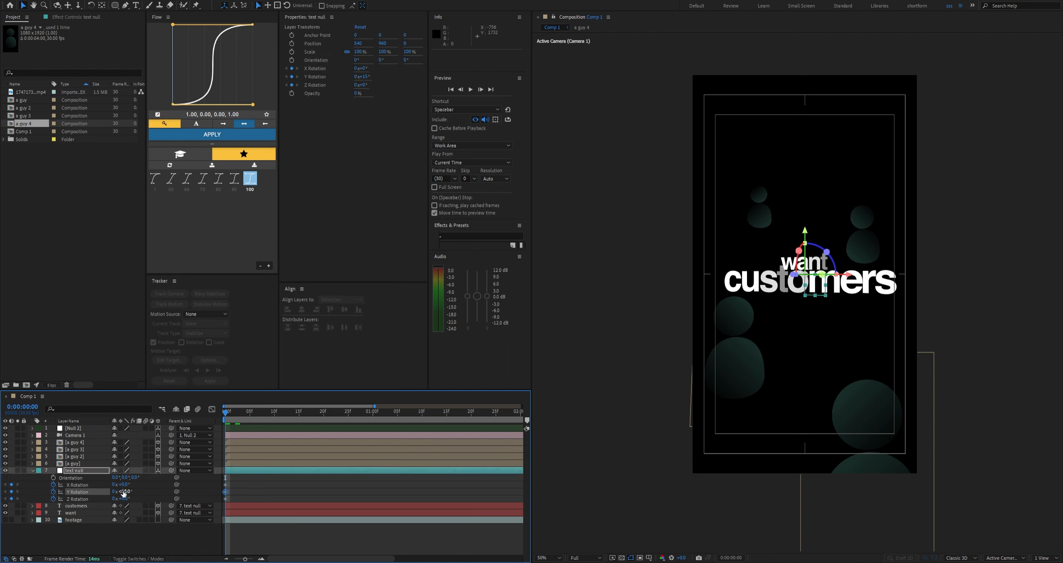
# Set text null's Y Rotation to -19° at frame 22 and play back the turn from the start
pyautogui.click(242, 424)
pyautogui.moveTo(238, 419); pyautogui.dragTo(334, 413)
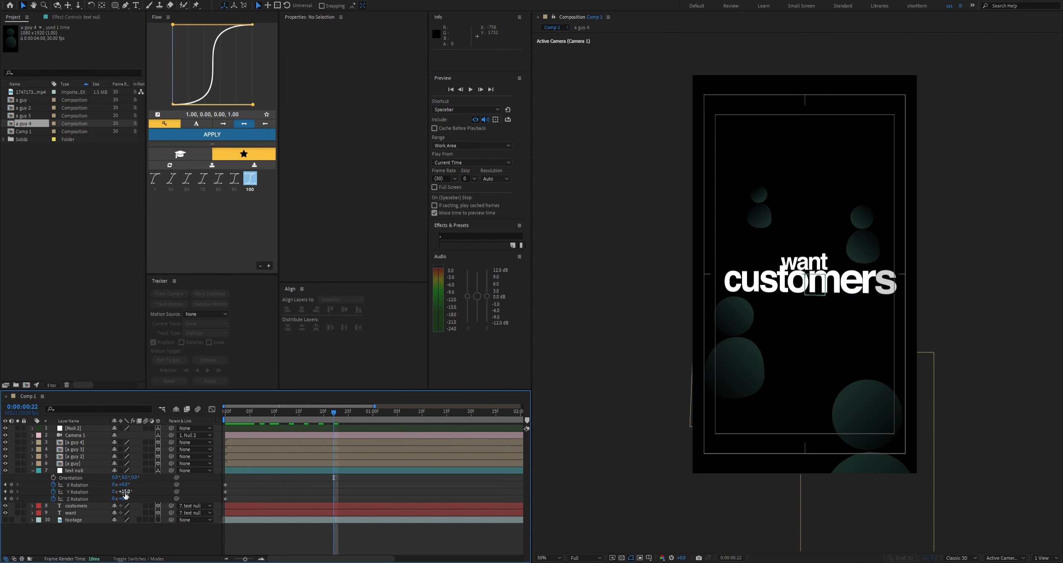
pyautogui.moveTo(123, 492); pyautogui.dragTo(115, 492)
pyautogui.click(305, 495)
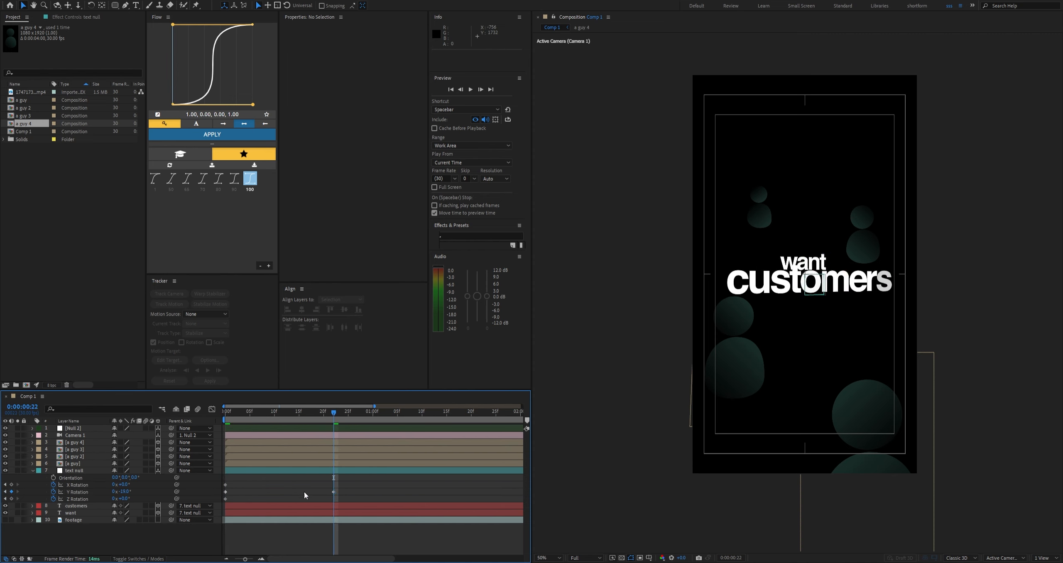
pyautogui.press('space')
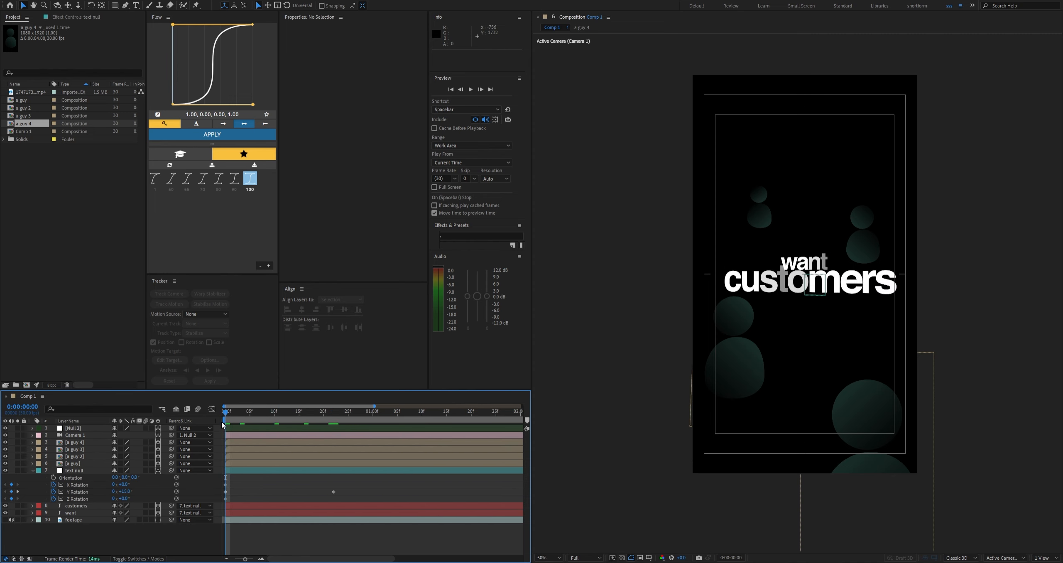
pyautogui.press('space')
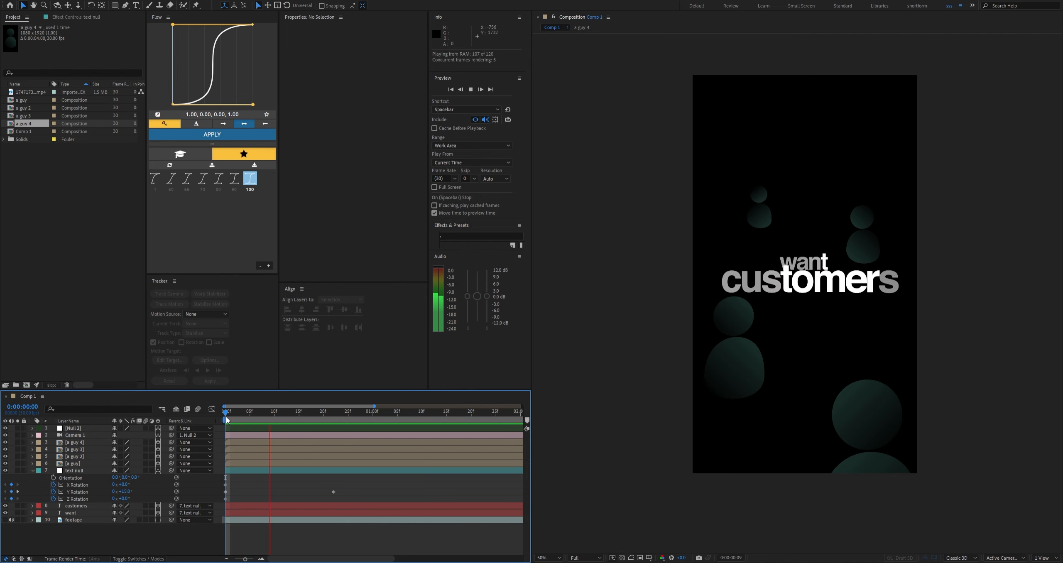
# Move text null's second Y Rotation keyframe to frame 23 and play back the composition from the start
pyautogui.moveTo(227, 417); pyautogui.dragTo(338, 439)
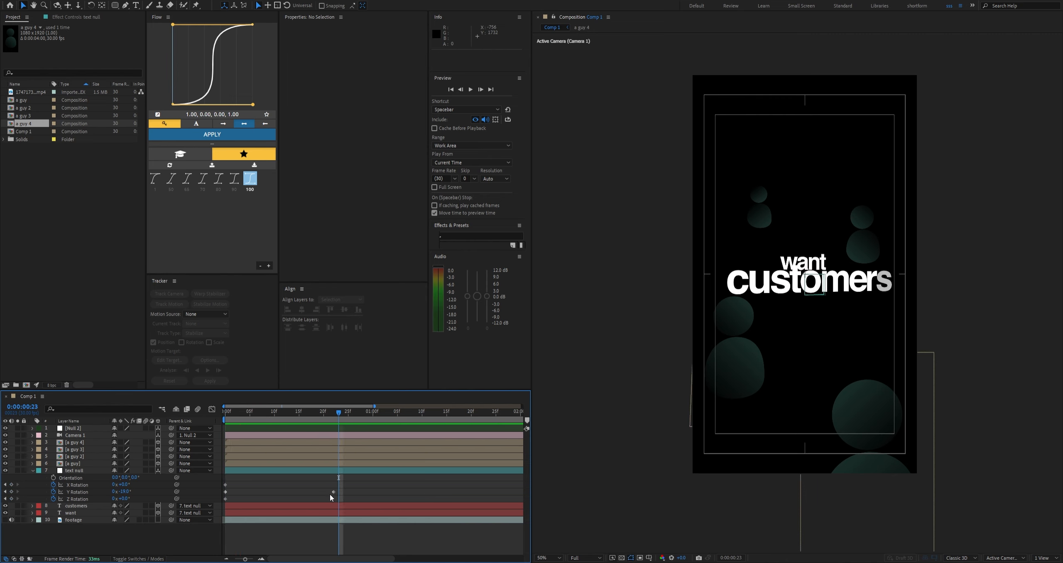
pyautogui.moveTo(334, 491); pyautogui.dragTo(338, 491)
pyautogui.press('space')
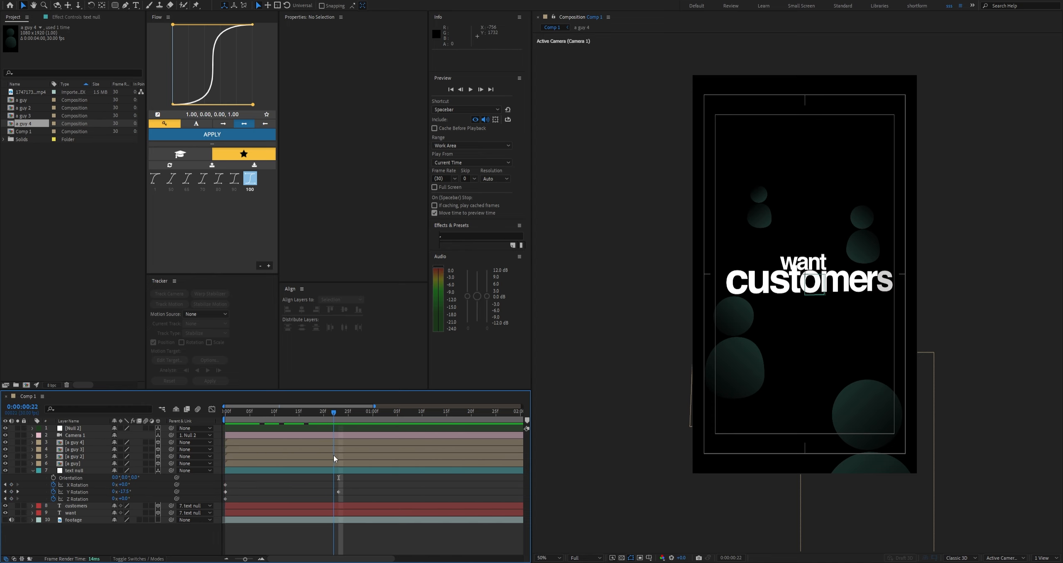
pyautogui.press('Home')
pyautogui.press('space')
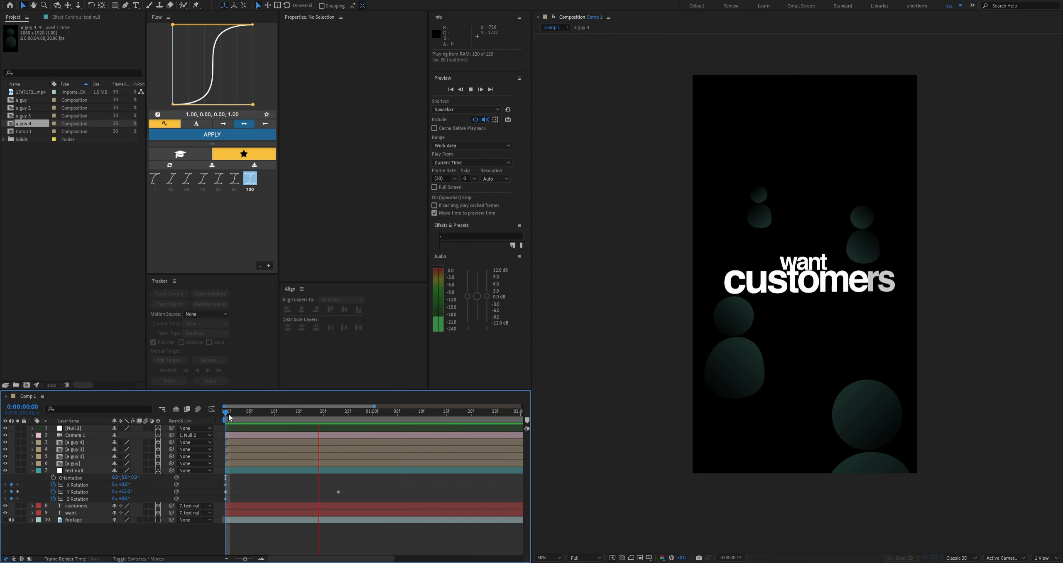
pyautogui.press('space')
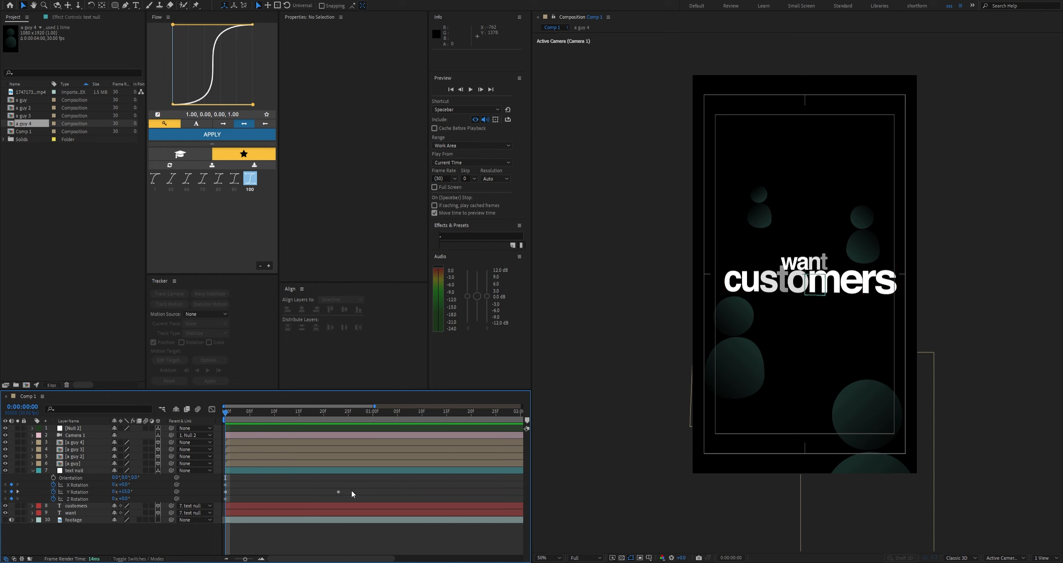
# Collapse text null's rotation properties and show the keyframed Position of Null 2
pyautogui.moveTo(351, 489); pyautogui.dragTo(218, 490)
pyautogui.click(259, 491)
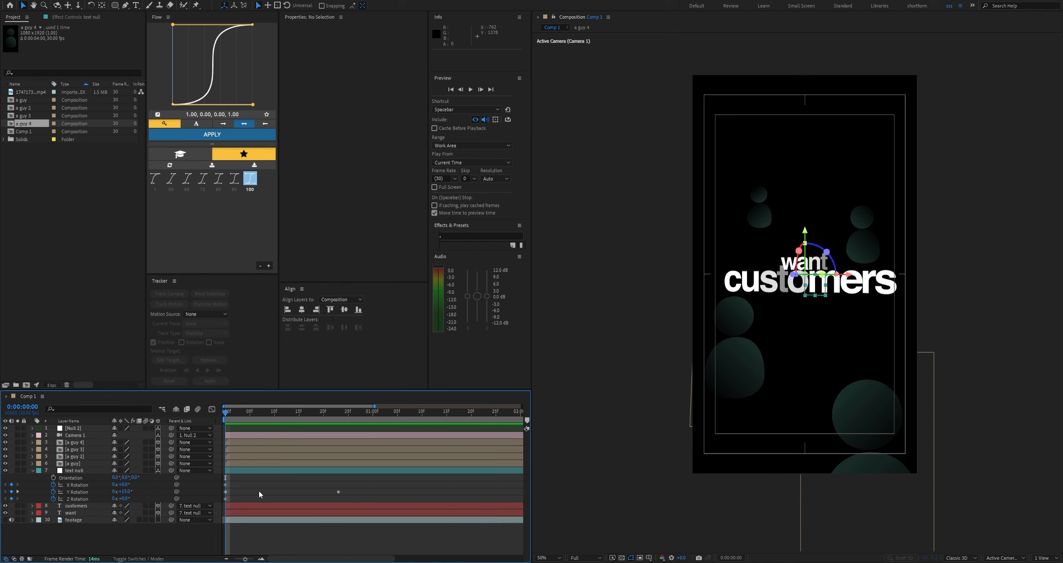
pyautogui.click(33, 470)
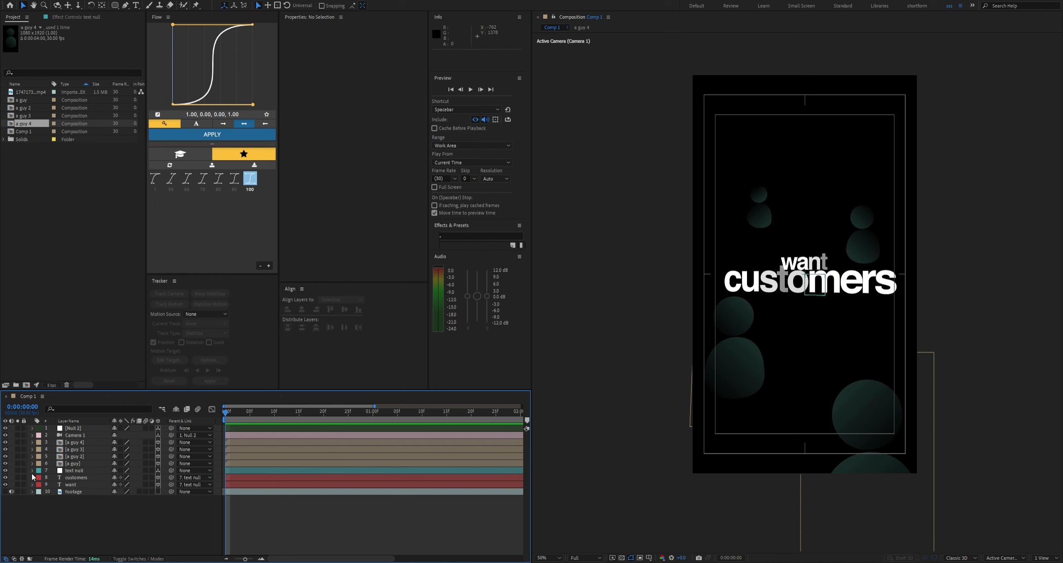
pyautogui.click(83, 428)
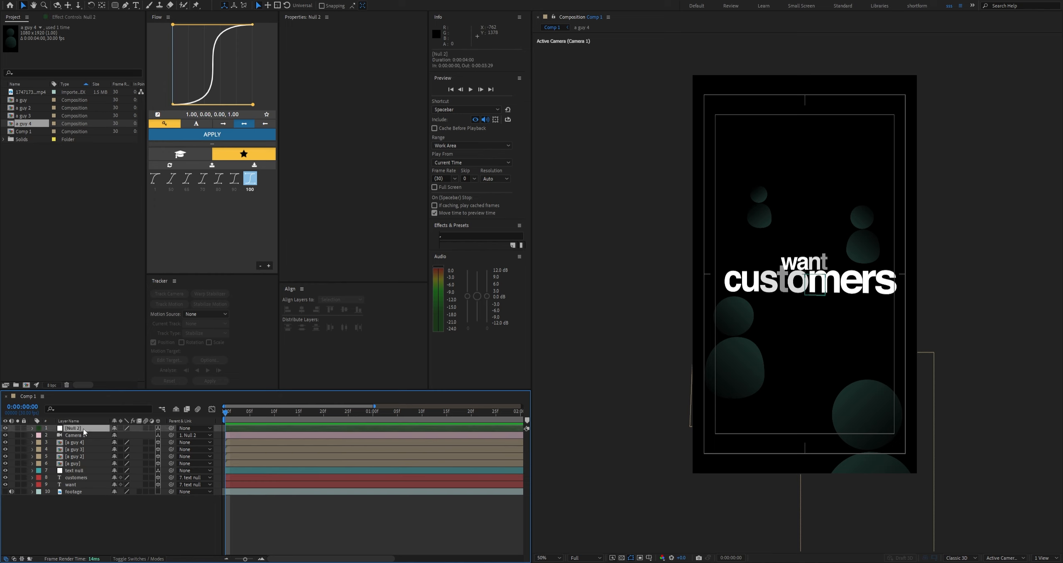
pyautogui.press('u')
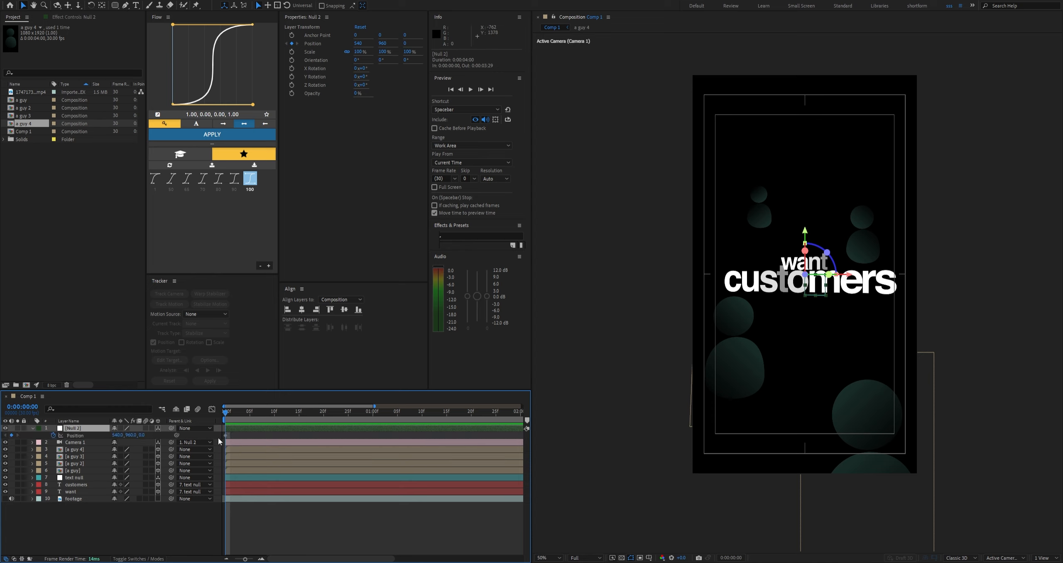
pyautogui.click(245, 436)
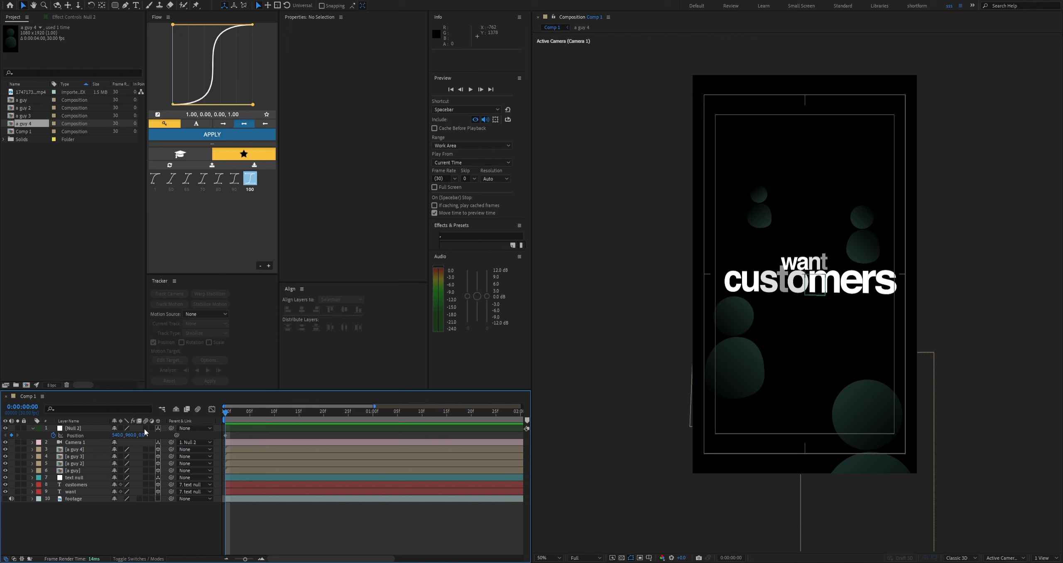
# Rotate the a guy 3, a guy 4 and a guy 2 figures in 3D so they tilt at different angles
pyautogui.click(735, 373)
pyautogui.moveTo(734, 328); pyautogui.dragTo(735, 331)
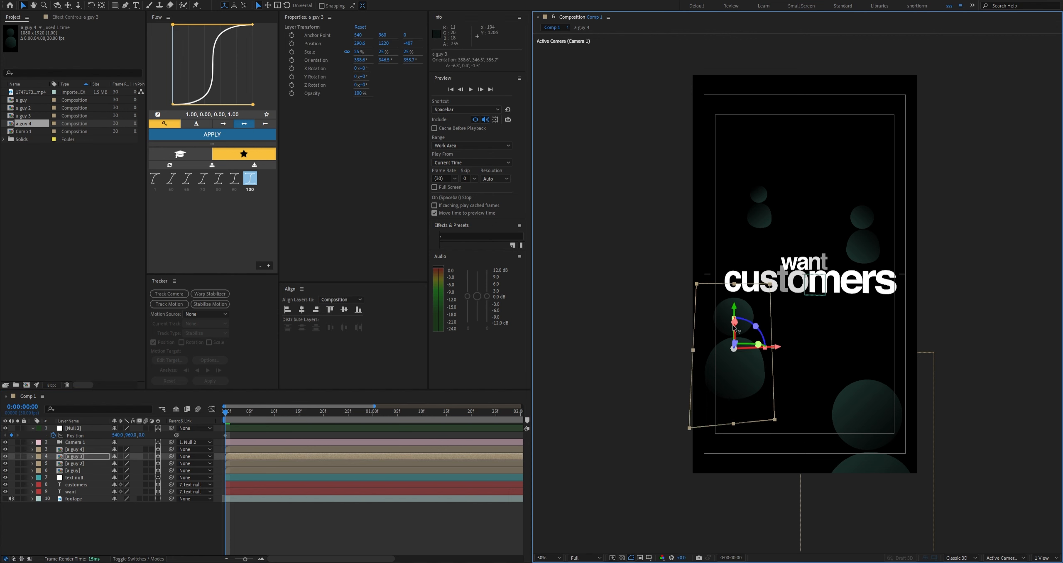
pyautogui.click(864, 430)
pyautogui.moveTo(871, 463); pyautogui.dragTo(847, 460)
pyautogui.click(859, 233)
pyautogui.moveTo(885, 235); pyautogui.dragTo(860, 203)
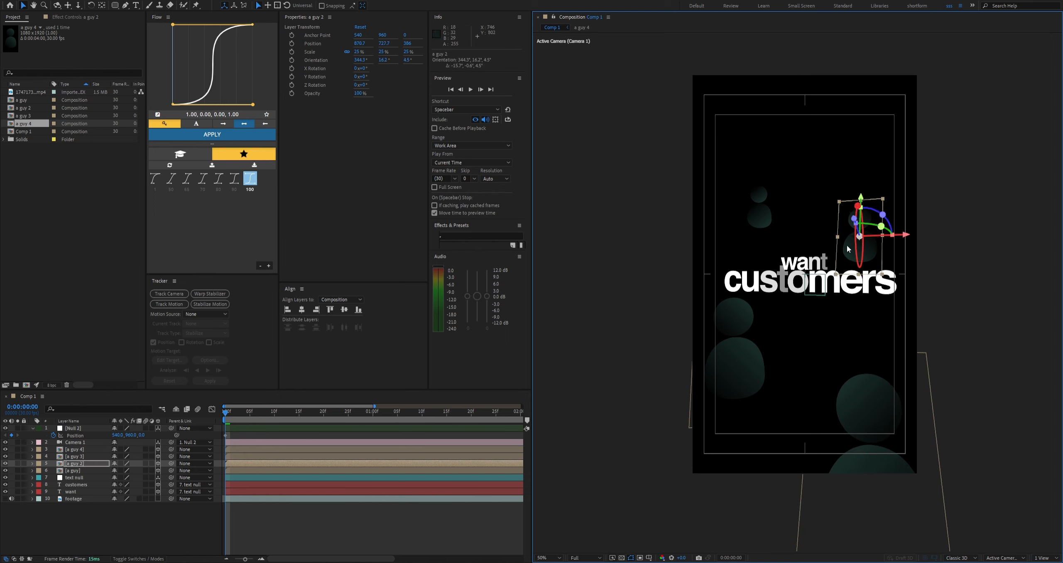
pyautogui.moveTo(845, 252); pyautogui.dragTo(884, 222)
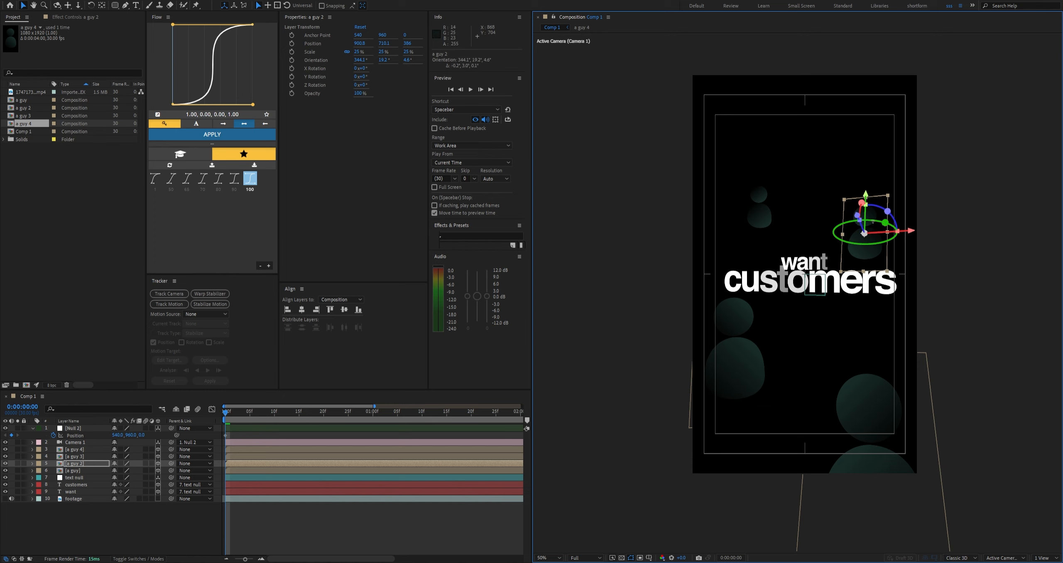
# Return to Comp 1 and rotate the small a guy figure to an orientation of about 347°, 358°, 349°
pyautogui.doubleClick(756, 181)
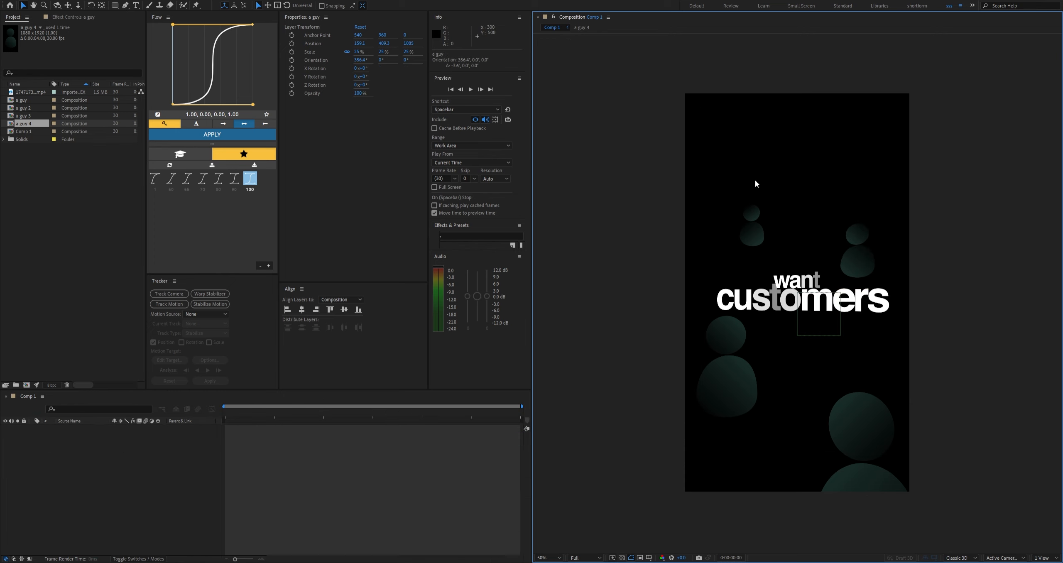
pyautogui.click(32, 397)
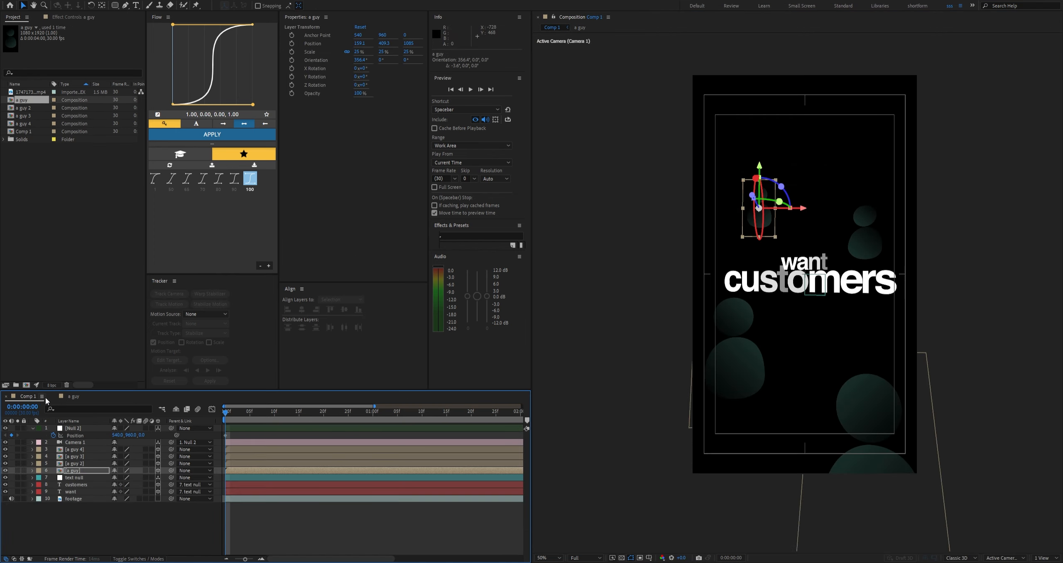
pyautogui.click(53, 397)
pyautogui.moveTo(780, 202); pyautogui.dragTo(764, 179)
# Roll the a guy 3 and a guy 4 figures around their Z axis and move a guy 4 slightly upward
pyautogui.click(737, 357)
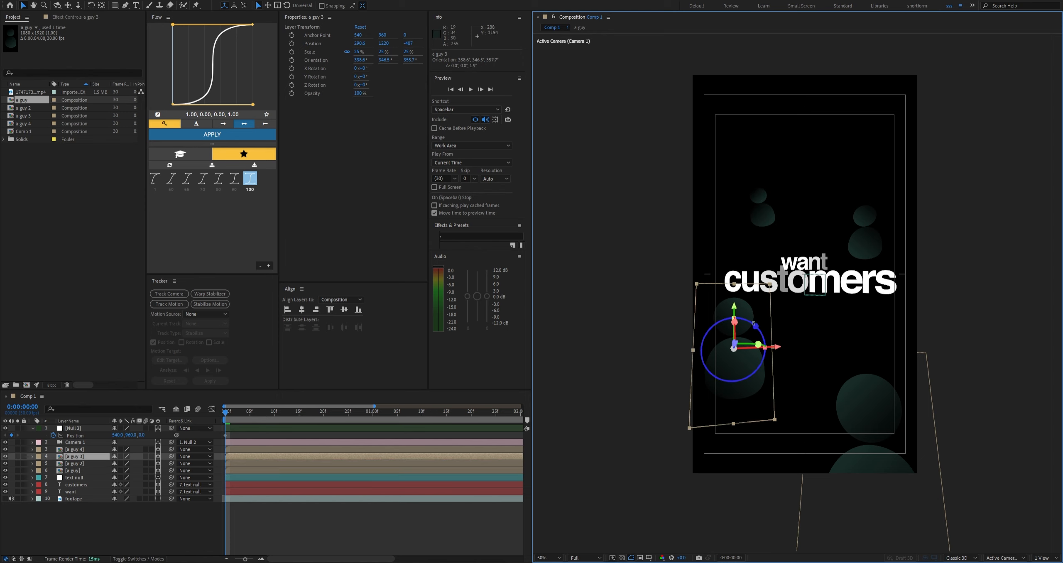
pyautogui.moveTo(753, 323); pyautogui.dragTo(757, 329)
pyautogui.click(876, 417)
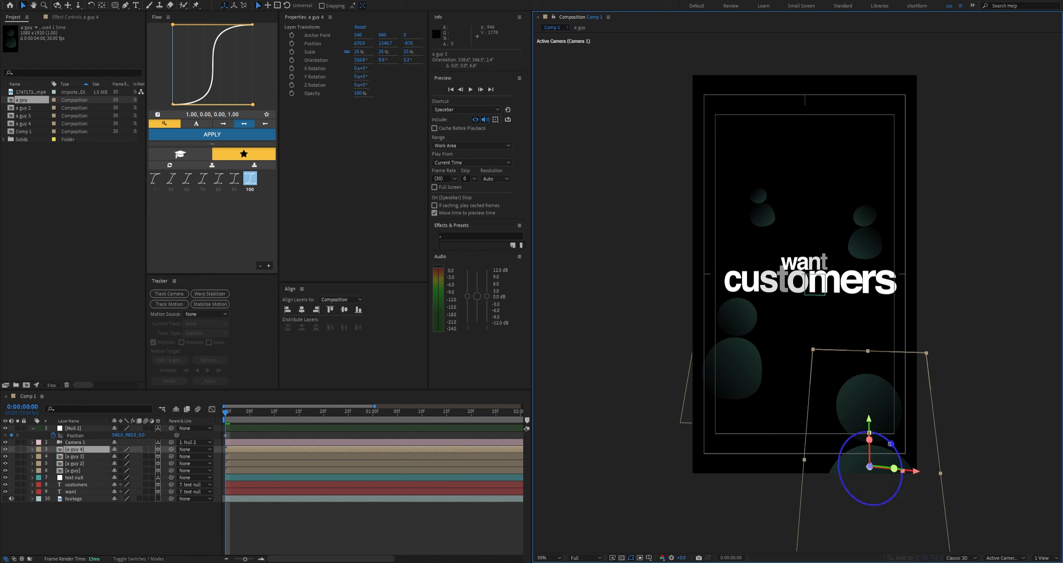
pyautogui.moveTo(889, 444); pyautogui.dragTo(886, 436)
pyautogui.moveTo(874, 401); pyautogui.dragTo(877, 391)
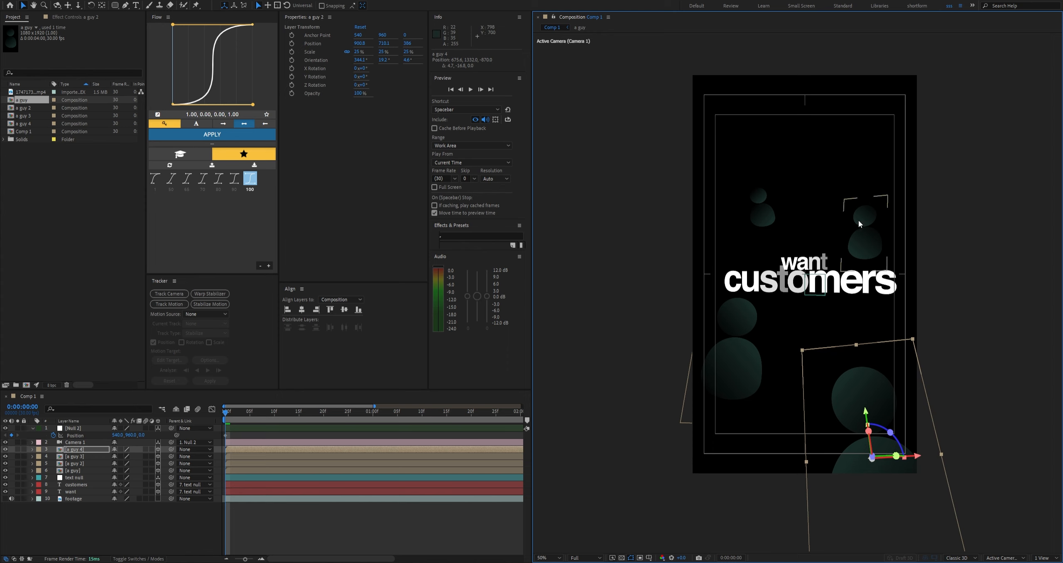
# Lower the a guy 2 figure to Y about 770 and move a guy 3 to X about 316, Y about 1216
pyautogui.moveTo(859, 224); pyautogui.dragTo(860, 259)
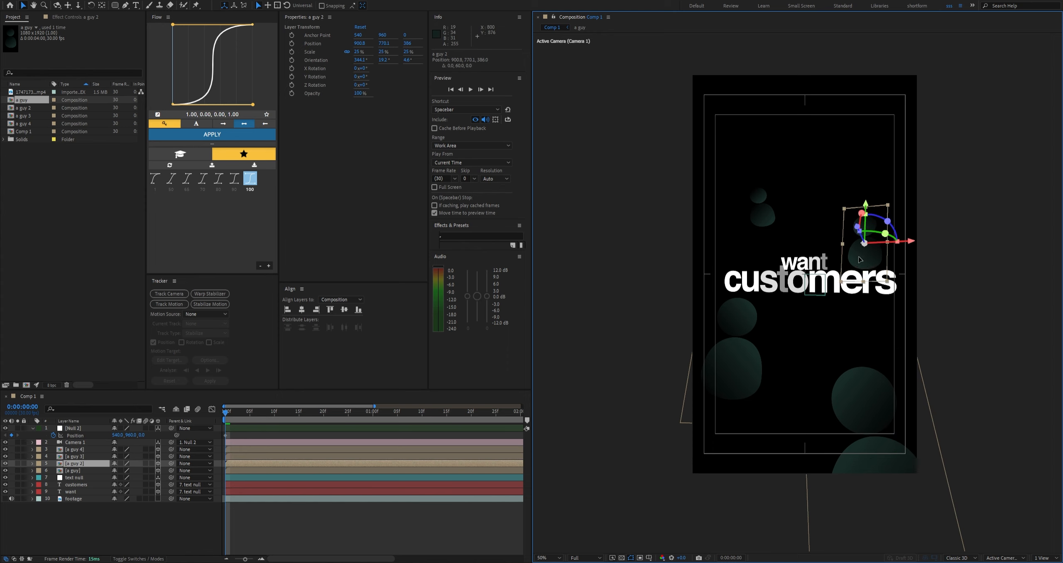
pyautogui.click(470, 512)
pyautogui.press(',')
pyautogui.press(',')
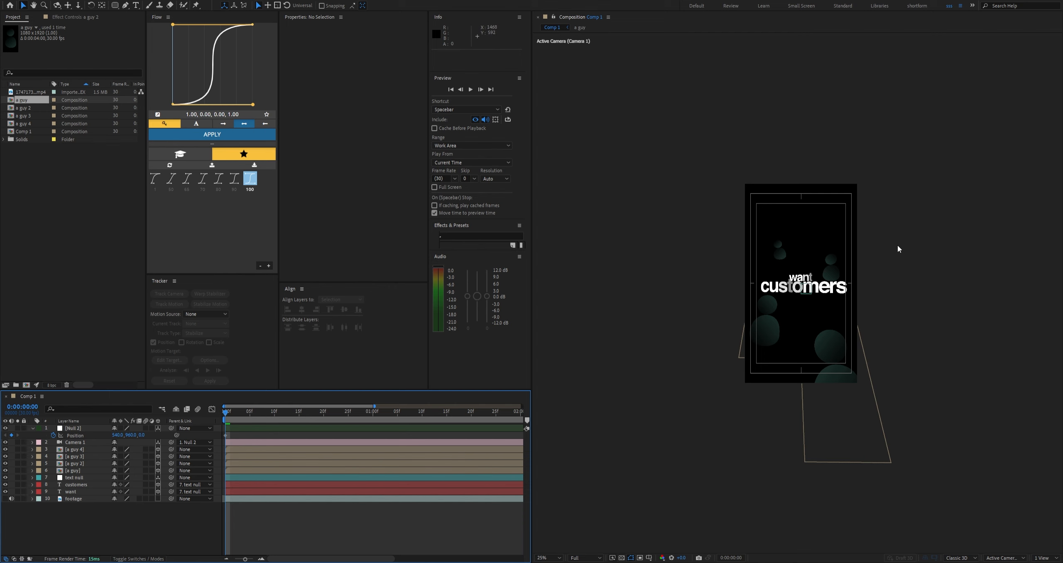
pyautogui.press('.')
pyautogui.moveTo(745, 340); pyautogui.dragTo(749, 343)
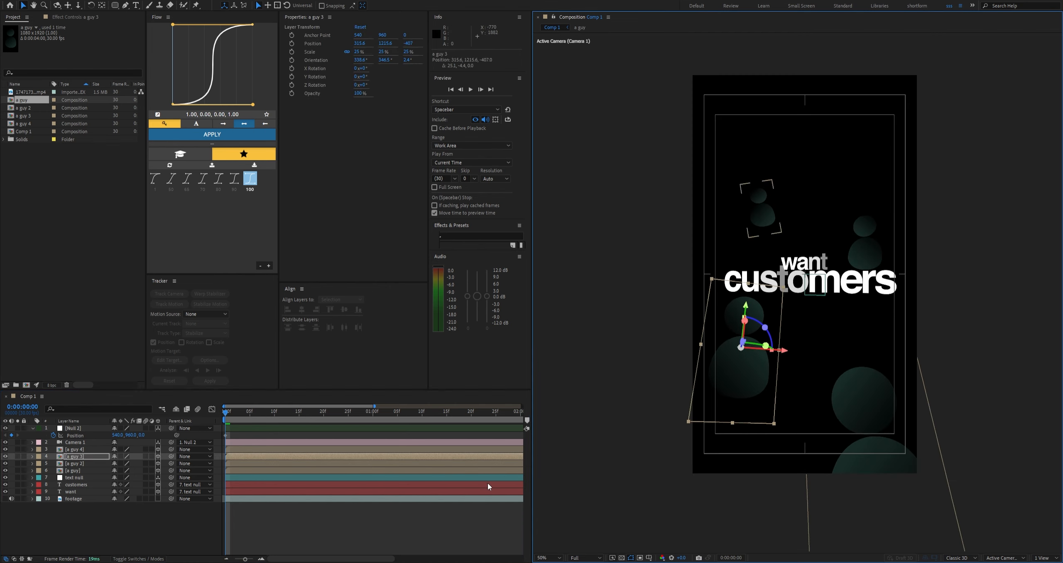
# Move the a guy figure to X about 248, Y about 361 and a guy 4 to X about 668, Y about 1321
pyautogui.click(485, 514)
pyautogui.moveTo(763, 218); pyautogui.dragTo(772, 209)
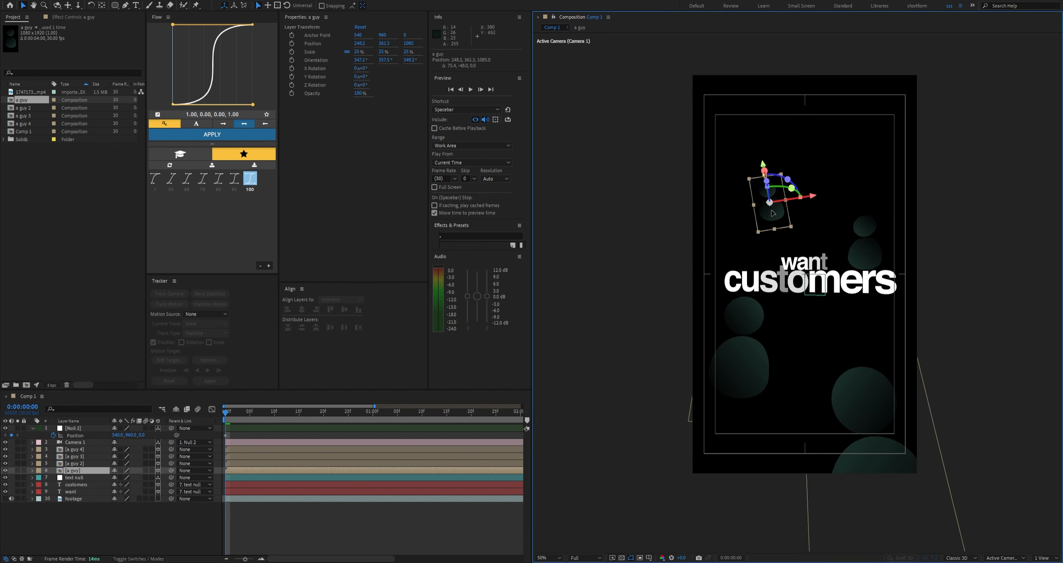
pyautogui.moveTo(867, 409); pyautogui.dragTo(868, 409)
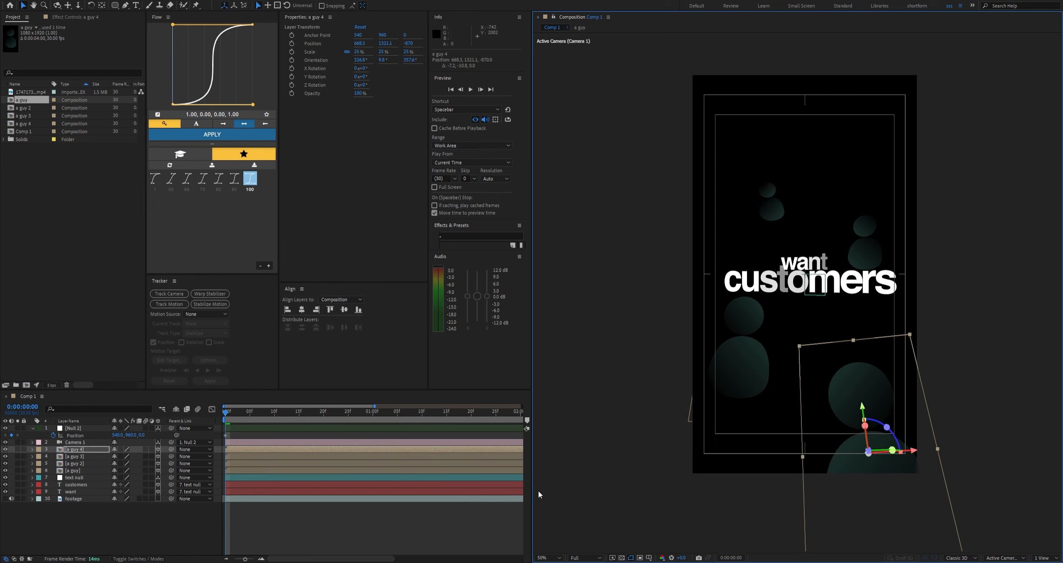
pyautogui.click(396, 508)
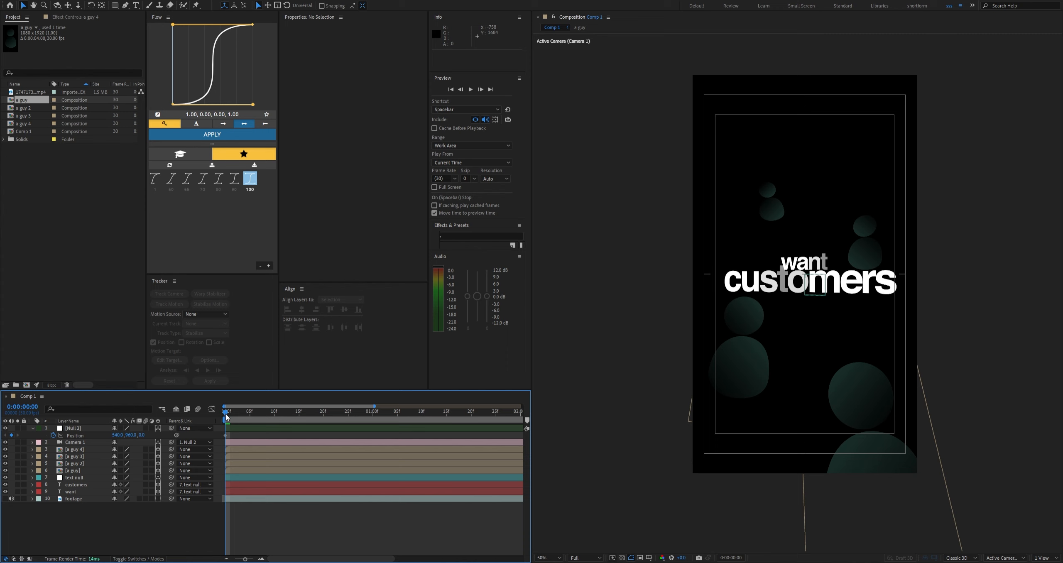
# Set Null 2's Z Position to 720 at frame 0 and to -150 at frame 23, aligned with text null's rotation keyframe
pyautogui.moveTo(141, 438); pyautogui.dragTo(186, 450)
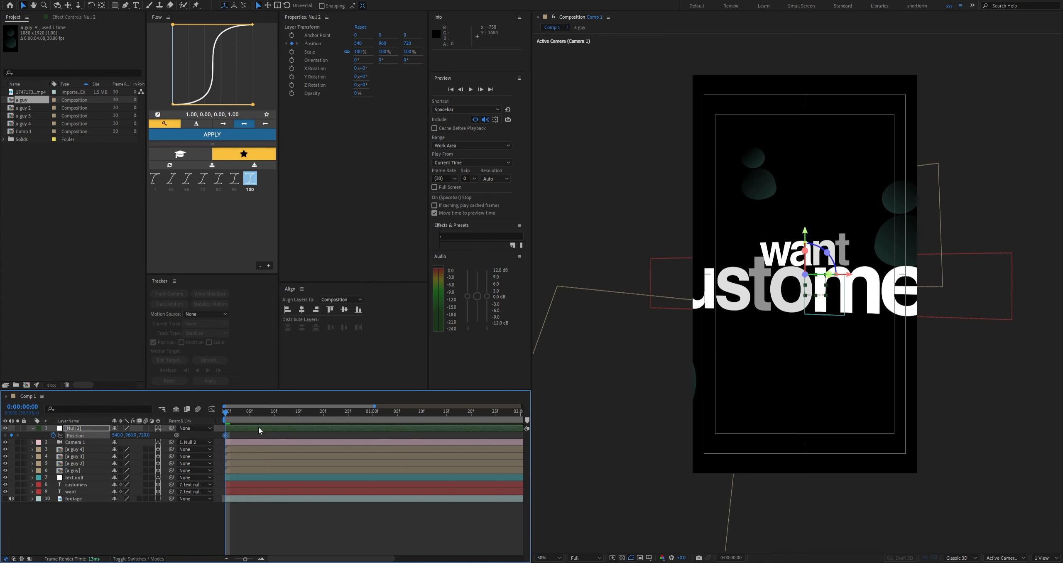
pyautogui.click(245, 434)
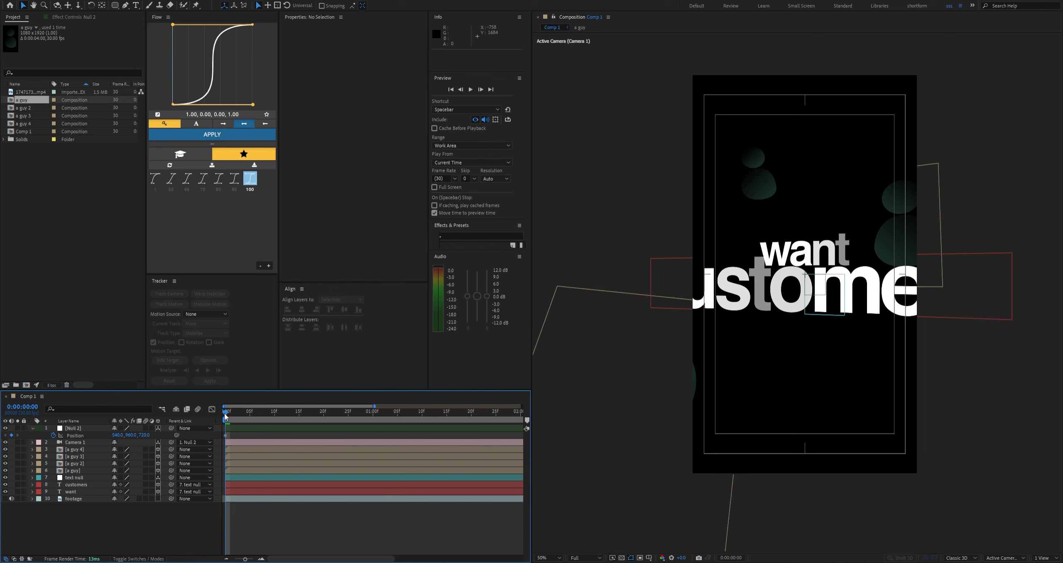
pyautogui.moveTo(225, 415); pyautogui.dragTo(340, 430)
pyautogui.click(244, 480)
pyautogui.press('u')
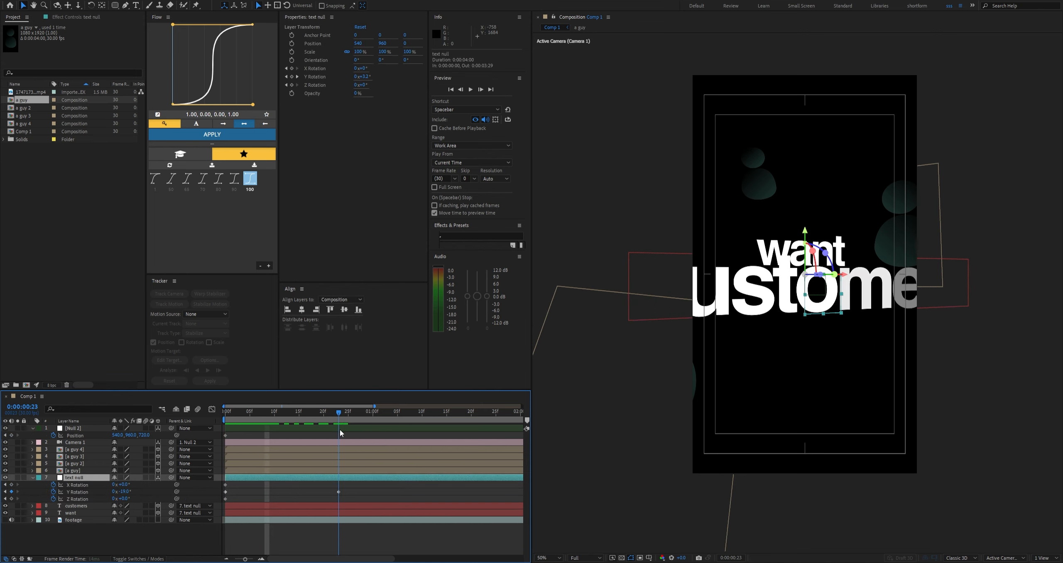
pyautogui.click(322, 434)
pyautogui.moveTo(146, 437); pyautogui.dragTo(125, 451)
pyautogui.click(315, 435)
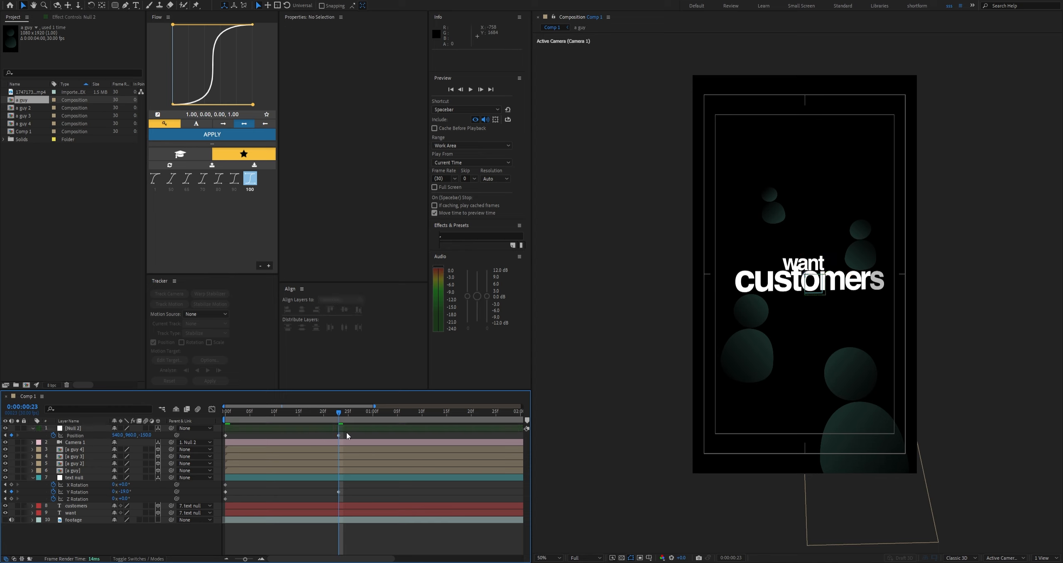
# Apply the Flow preset 1 easing (0.33, 0.00, 0.00, 1.00) to both Position keyframes of Null 2
pyautogui.moveTo(345, 438); pyautogui.dragTo(226, 504)
pyautogui.click(321, 438)
pyautogui.moveTo(353, 434); pyautogui.dragTo(218, 437)
pyautogui.click(155, 178)
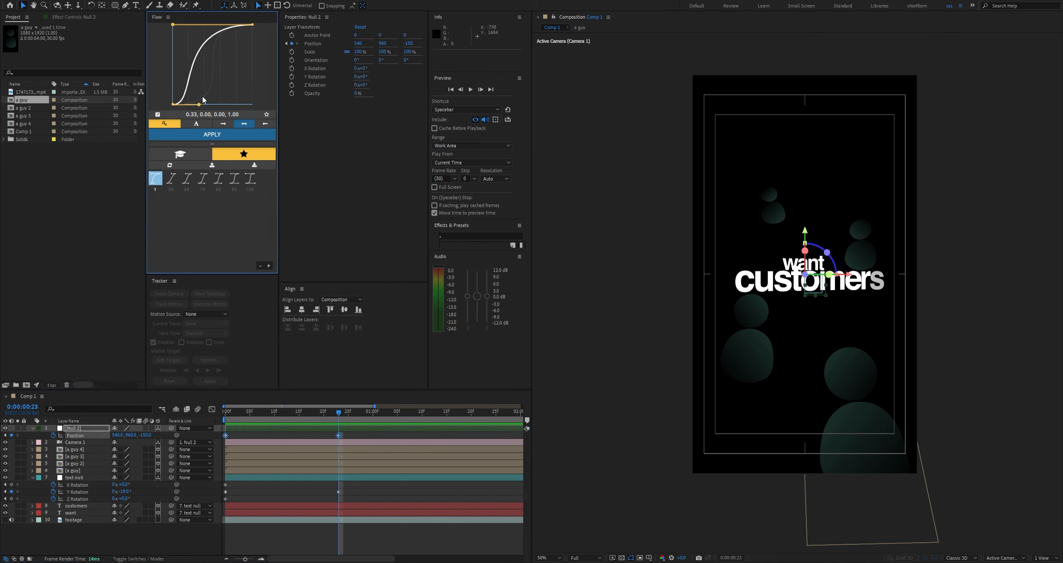
pyautogui.click(212, 134)
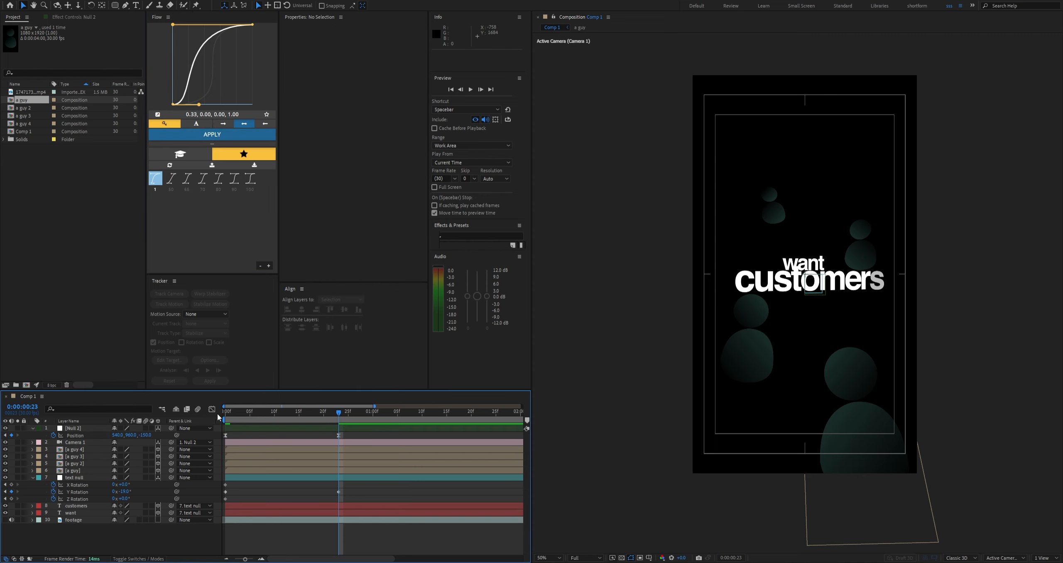
# Examine the speed graph of Null 2's eased Position and scrub through the move, then return to the keyframe view
pyautogui.click(212, 409)
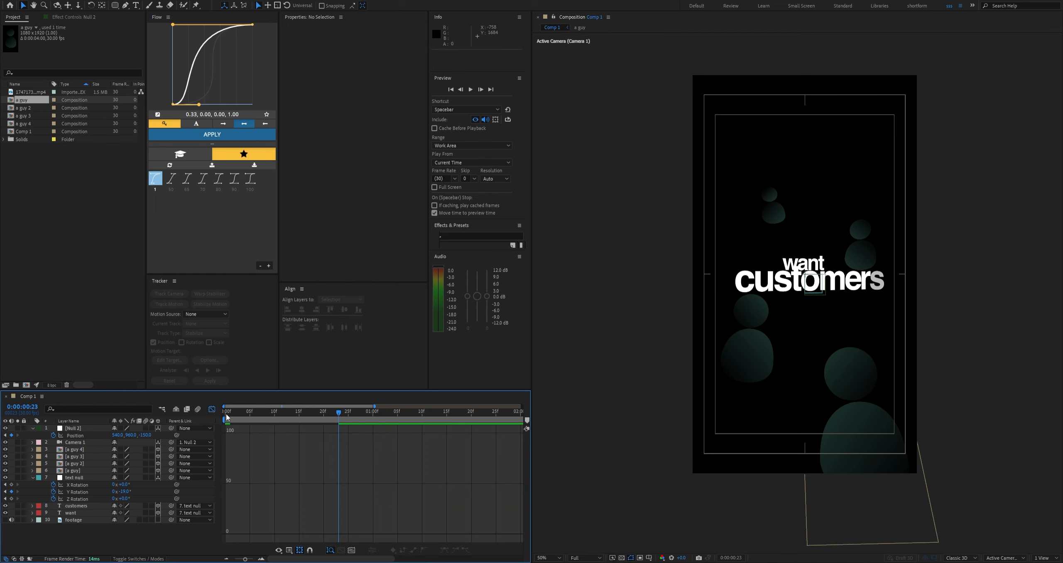
pyautogui.click(211, 409)
pyautogui.click(76, 435)
pyautogui.click(212, 409)
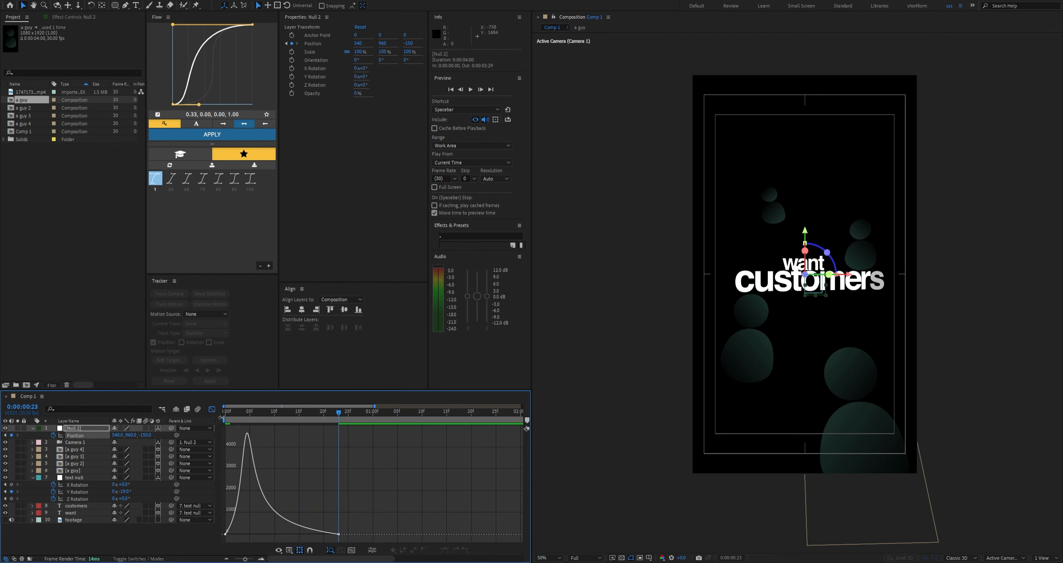
pyautogui.moveTo(340, 414); pyautogui.dragTo(209, 441)
pyautogui.moveTo(370, 510); pyautogui.dragTo(197, 551)
pyautogui.click(334, 488)
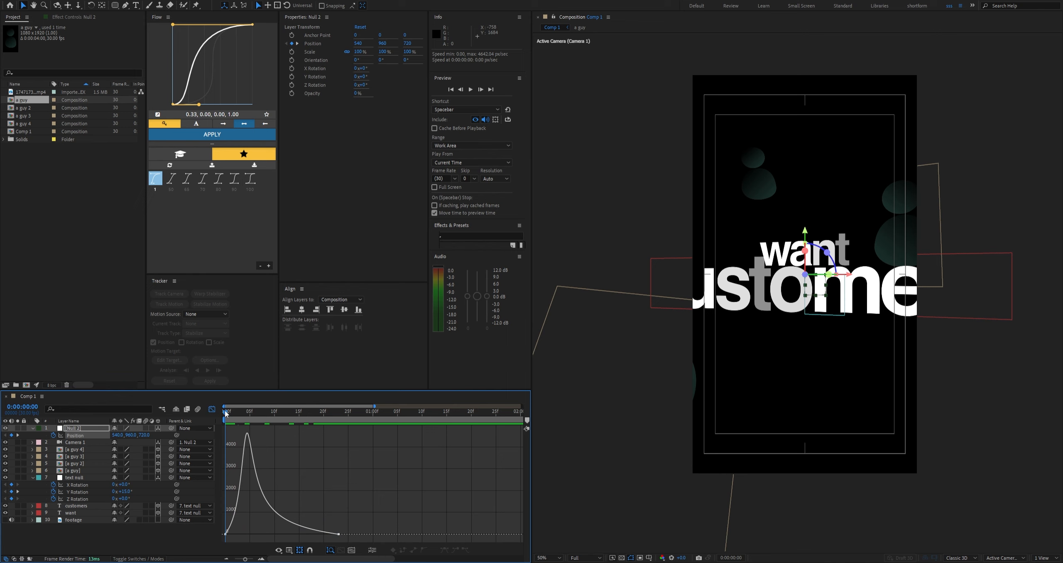
pyautogui.click(212, 410)
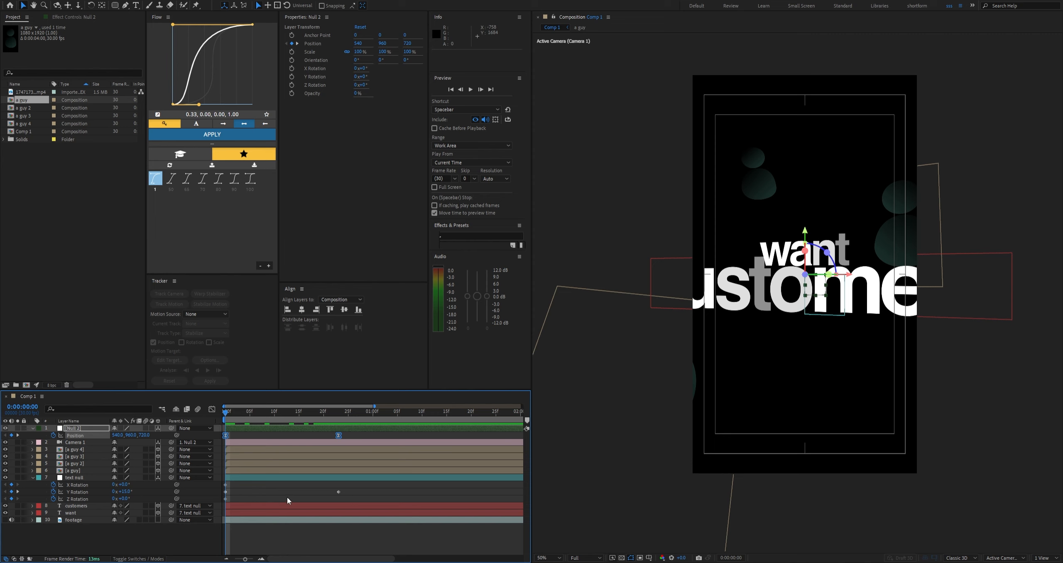
# Apply the same 0.33, 0.00, 0.00, 1.00 Flow easing to both Y Rotation keyframes of text null
pyautogui.click(157, 119)
pyautogui.moveTo(365, 490); pyautogui.dragTo(216, 491)
pyautogui.click(232, 135)
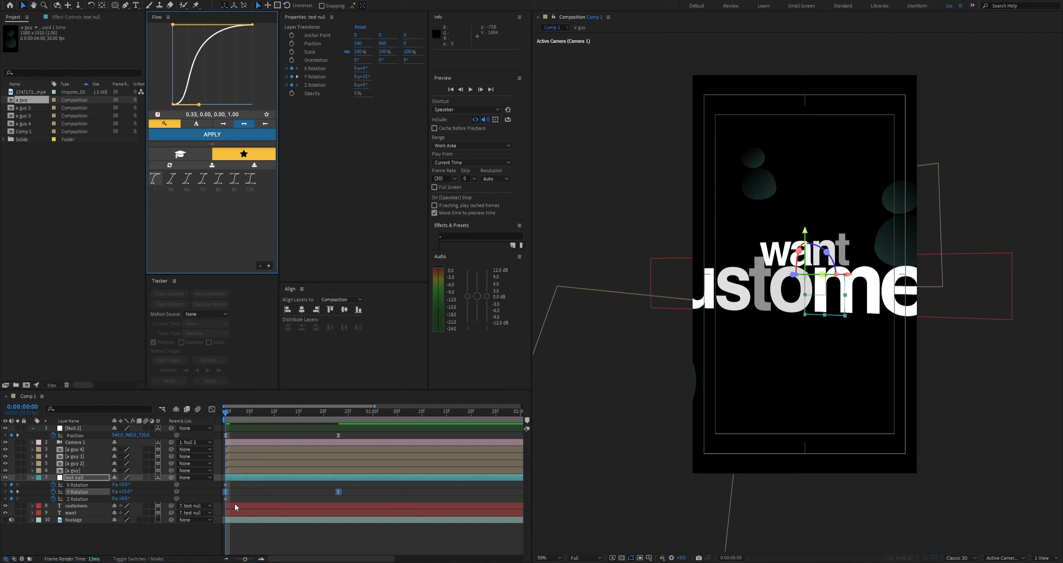
pyautogui.click(237, 534)
# Play back the composition from frame 0 to review the eased camera move and text rotation
pyautogui.moveTo(232, 414); pyautogui.dragTo(215, 432)
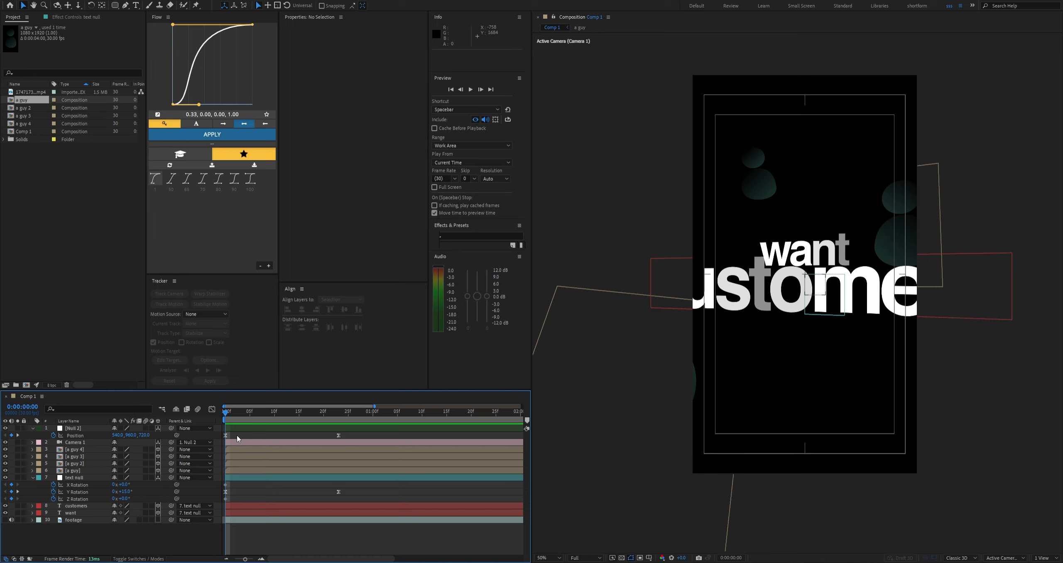
pyautogui.press('space')
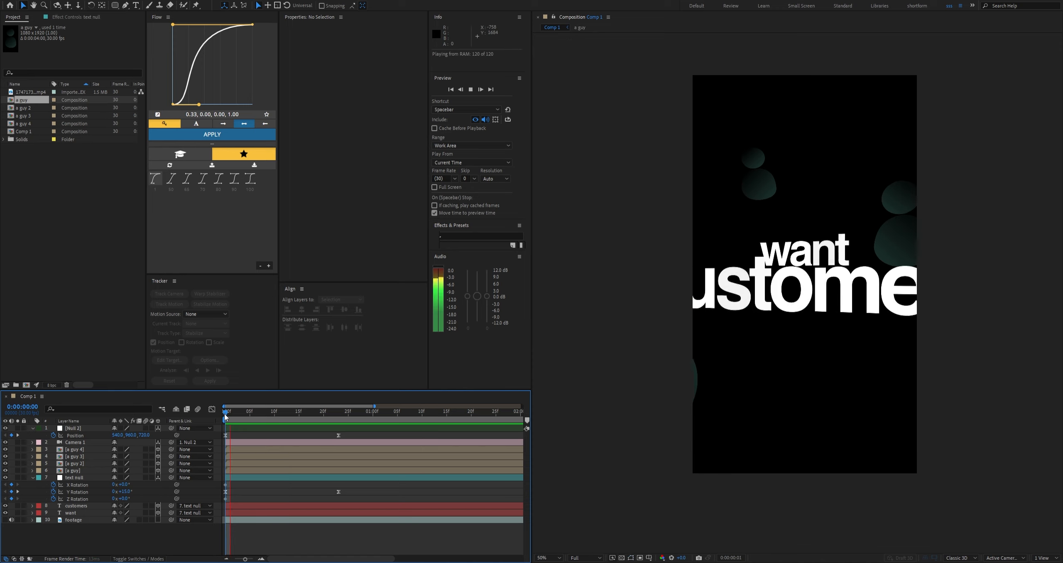
pyautogui.click(228, 412)
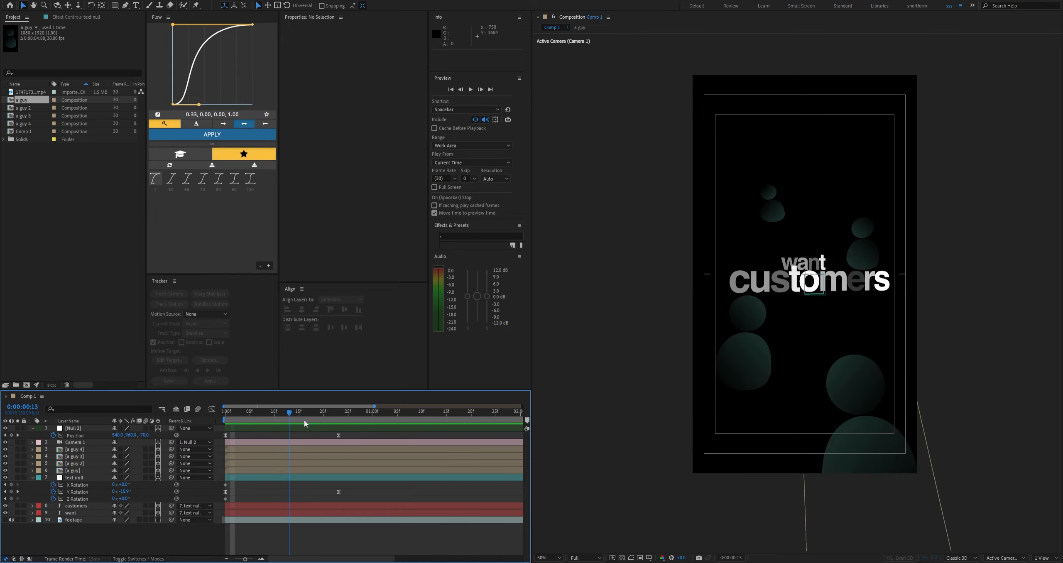
pyautogui.click(225, 412)
pyautogui.moveTo(225, 413)
pyautogui.mouseDown()
pyautogui.moveTo(216, 413)
pyautogui.moveTo(307, 424)
pyautogui.moveTo(229, 427)
pyautogui.moveTo(238, 416)
pyautogui.moveTo(216, 420)
pyautogui.moveTo(228, 414)
pyautogui.mouseUp()
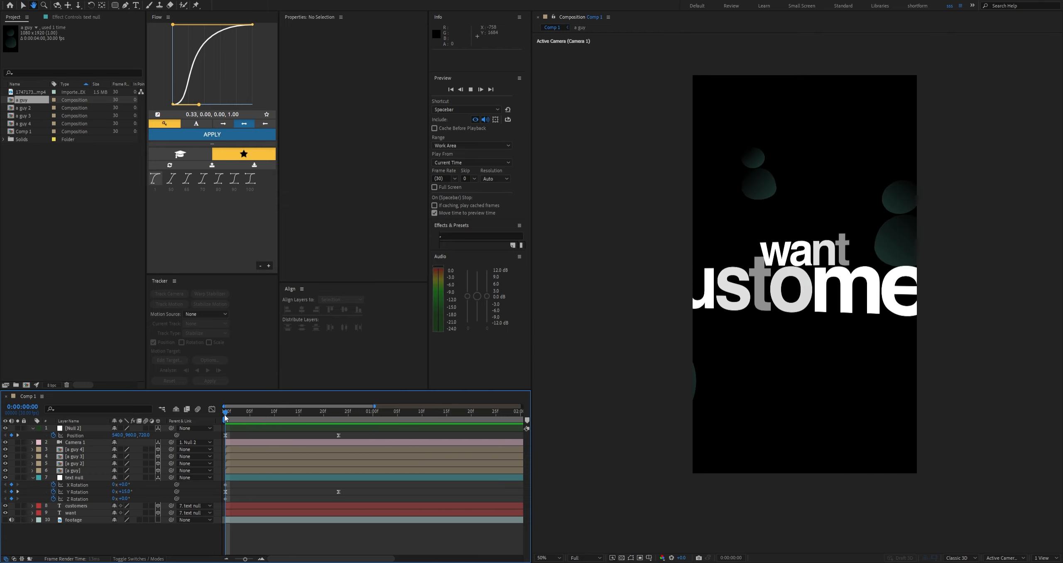
pyautogui.press('space')
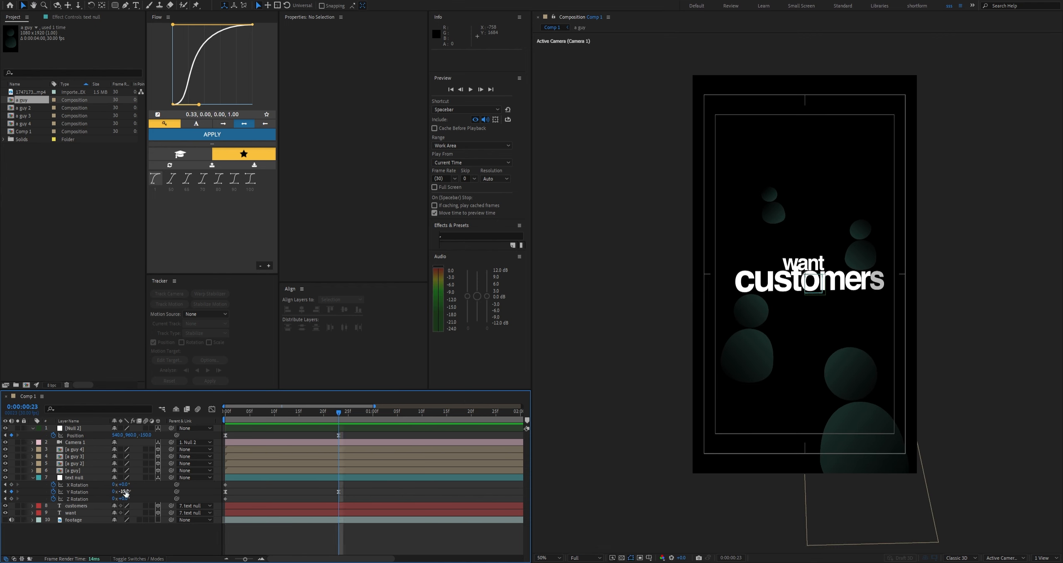
# Set text null's Y Rotation to -10° at frame 23
pyautogui.moveTo(126, 493); pyautogui.dragTo(135, 492)
pyautogui.click(294, 494)
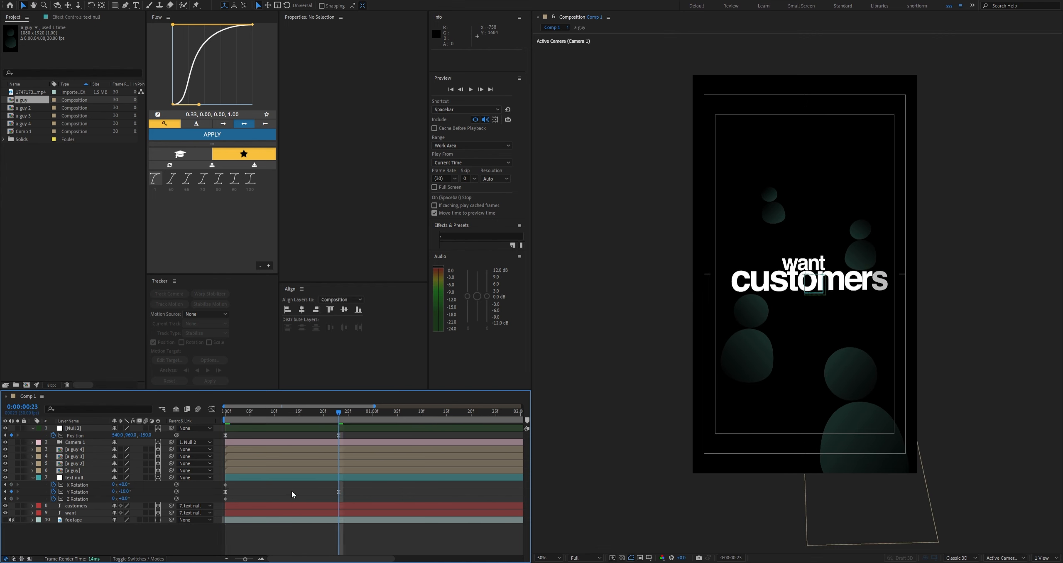
# Show and solo the footage layer, play the reference clip from the start for comparison, and hide the layer again
pyautogui.click(5, 520)
pyautogui.click(18, 520)
pyautogui.moveTo(335, 414); pyautogui.dragTo(207, 467)
pyautogui.press('space')
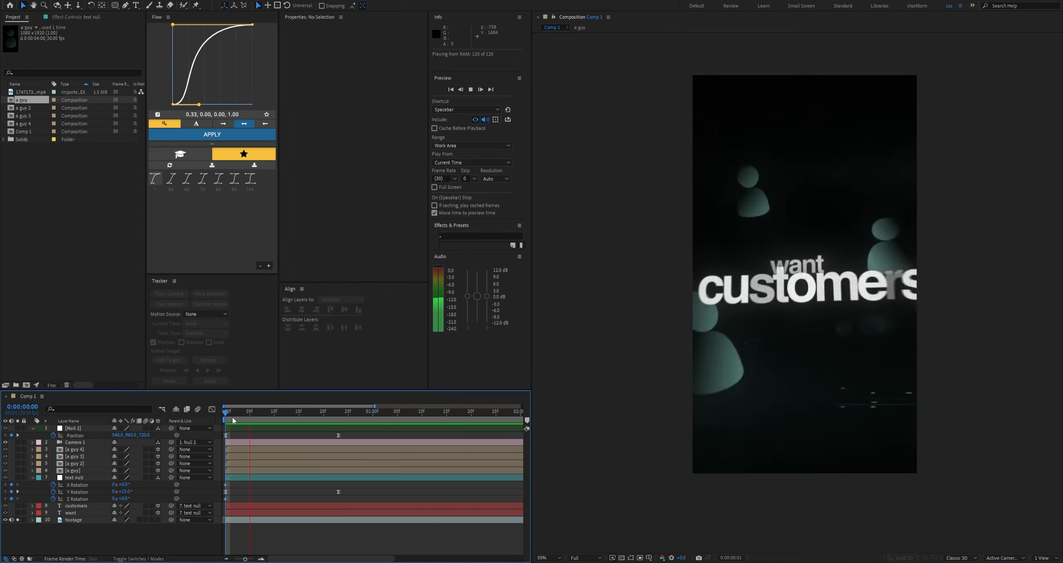
pyautogui.click(232, 417)
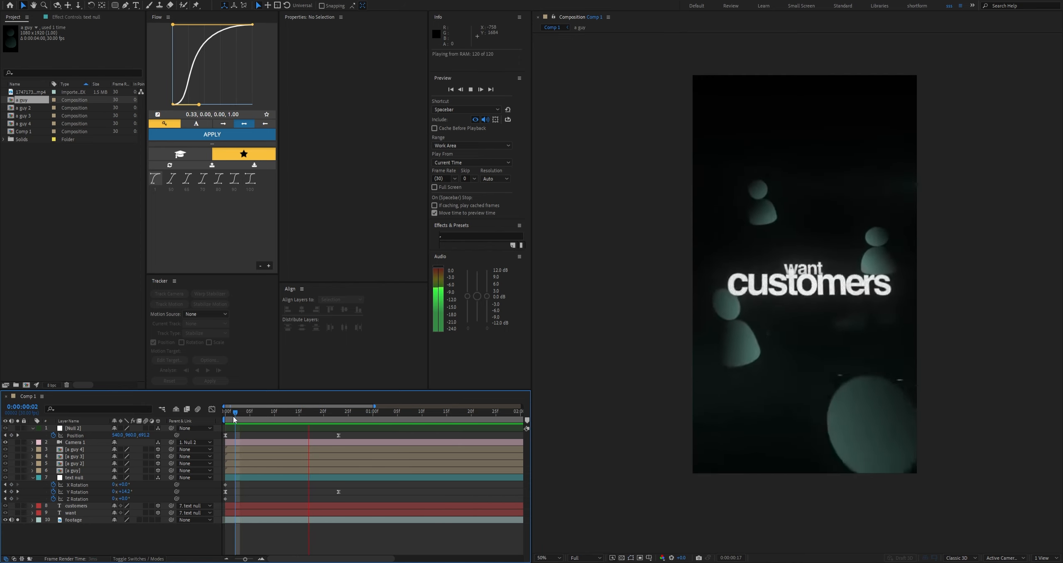
pyautogui.click(234, 416)
pyautogui.moveTo(234, 416); pyautogui.dragTo(175, 432)
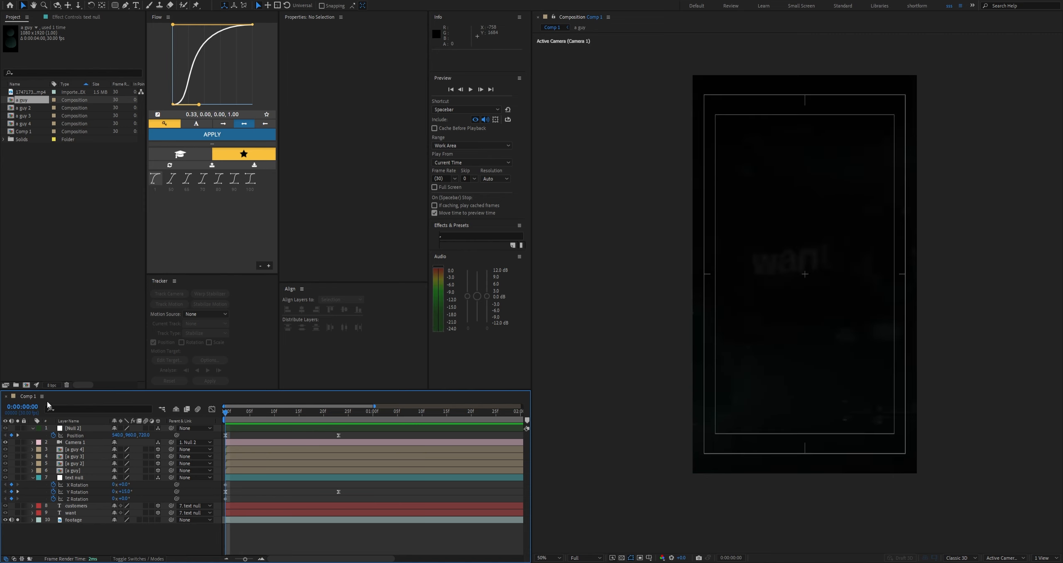
pyautogui.click(5, 520)
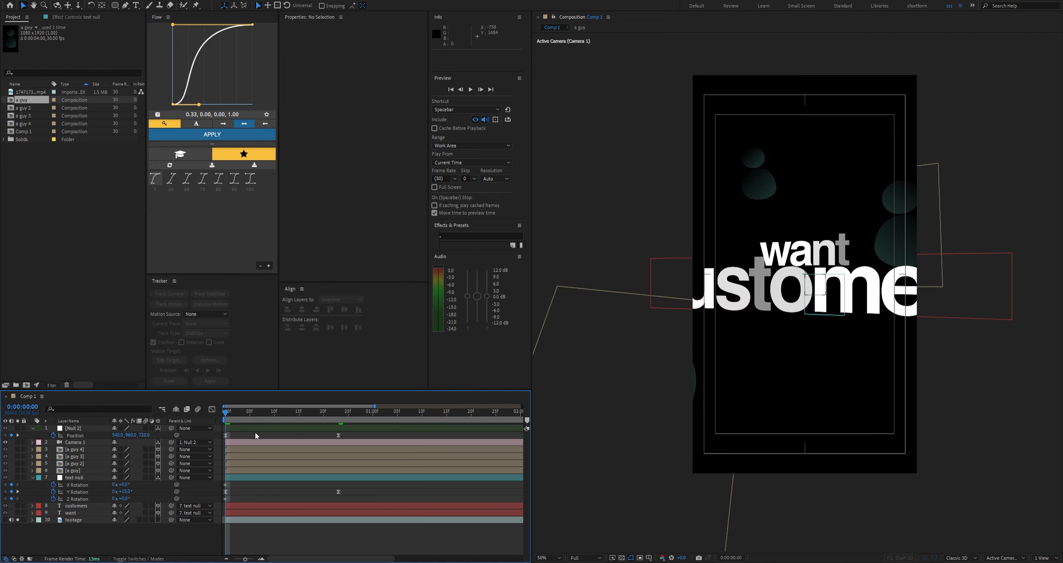
# Set Null 2's Position Y to 909 at frame 0 and its Position Z to -52 at frame 23
pyautogui.moveTo(225, 414); pyautogui.dragTo(245, 417)
pyautogui.moveTo(121, 436); pyautogui.dragTo(110, 433)
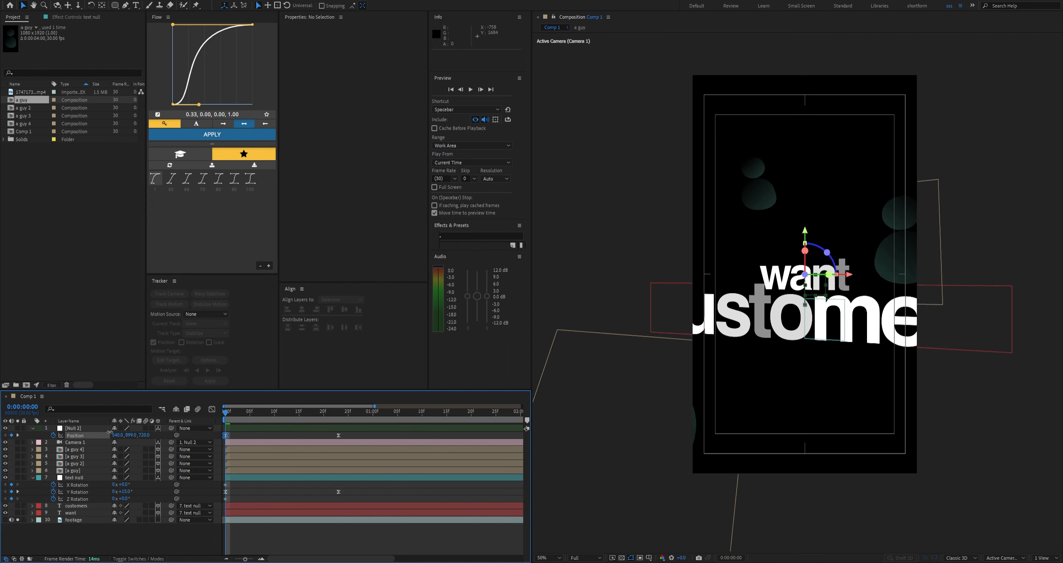
pyautogui.moveTo(226, 415); pyautogui.dragTo(338, 427)
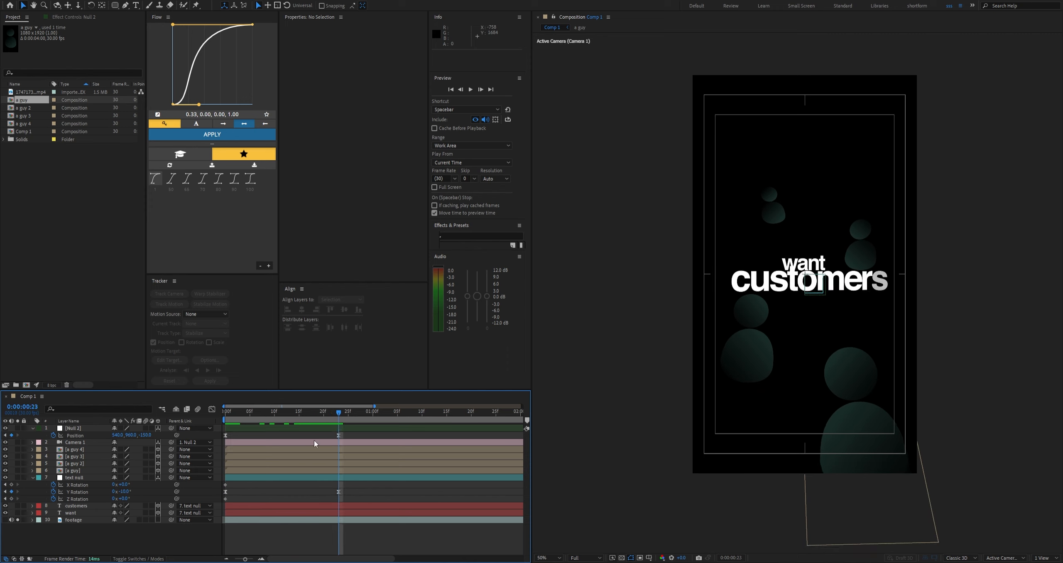
pyautogui.moveTo(148, 439); pyautogui.dragTo(205, 443)
# Reapply the 0.33, 0.00, 0.00, 1.00 Flow easing to the keyframes of Null 2's Position and text null's Y Rotation
pyautogui.moveTo(347, 434); pyautogui.dragTo(201, 441)
pyautogui.click(182, 138)
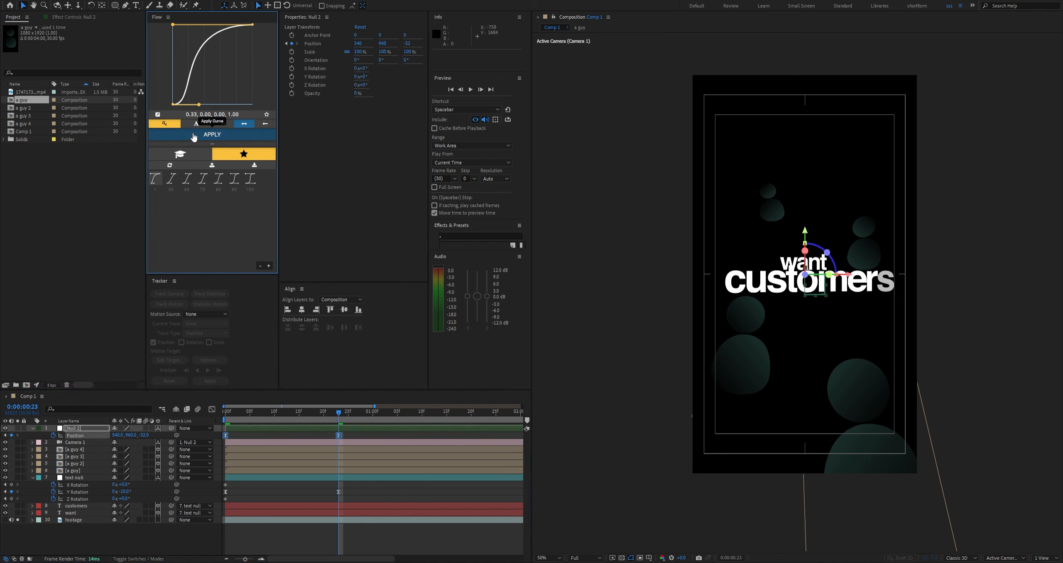
pyautogui.moveTo(347, 487); pyautogui.dragTo(225, 482)
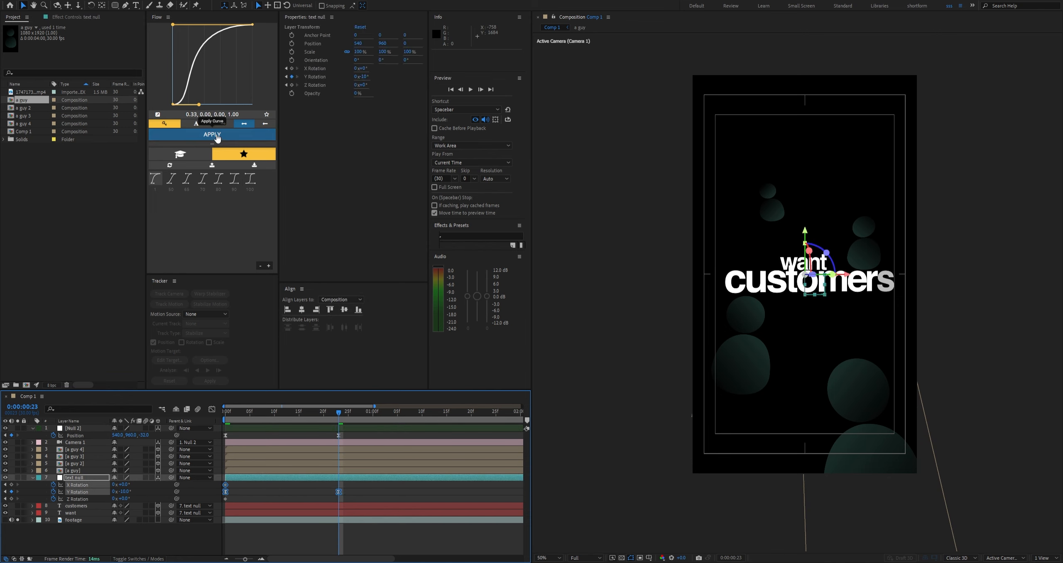
pyautogui.click(212, 134)
pyautogui.click(268, 487)
# Remove the X and Z Rotation keyframes from text null at frame 0 and show only its keyframed properties
pyautogui.moveTo(343, 413); pyautogui.dragTo(221, 428)
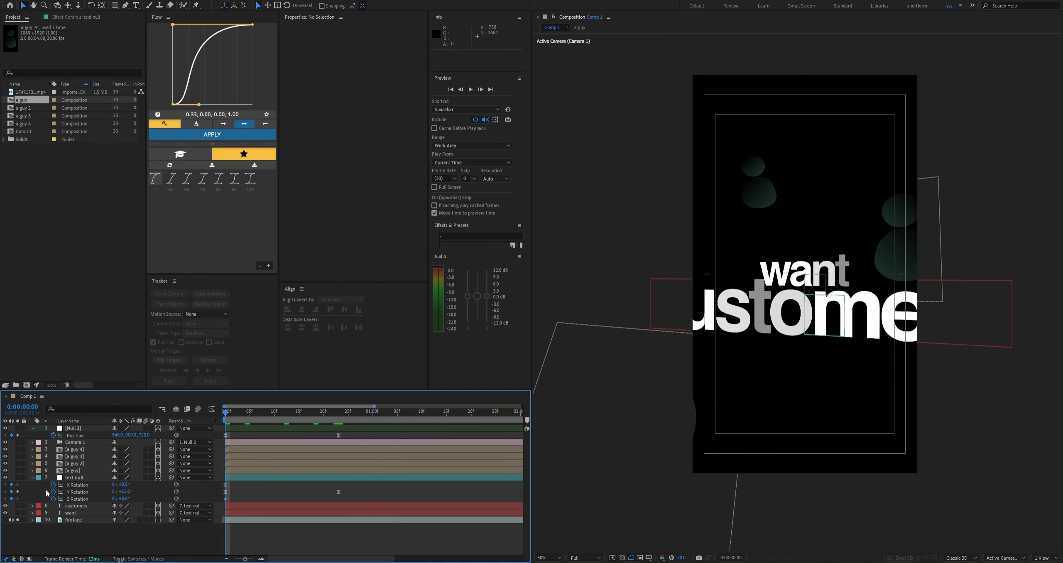
pyautogui.click(53, 485)
pyautogui.click(241, 492)
pyautogui.click(53, 499)
pyautogui.click(238, 497)
pyautogui.click(32, 478)
pyautogui.click(70, 478)
pyautogui.press('u')
# Play back the composition from frame 0 to review the adjusted camera move and text rotation
pyautogui.click(245, 548)
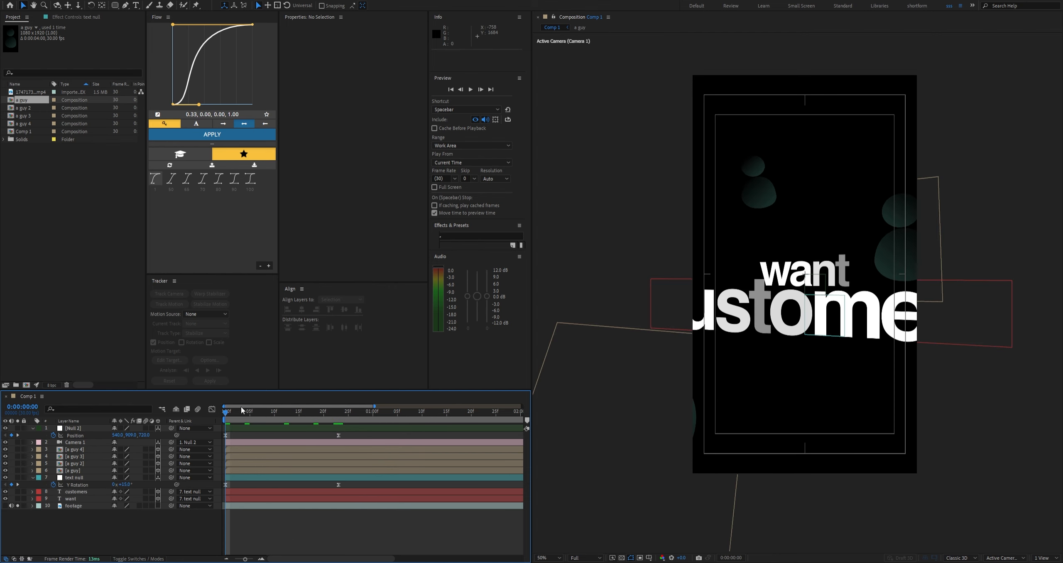
pyautogui.press('space')
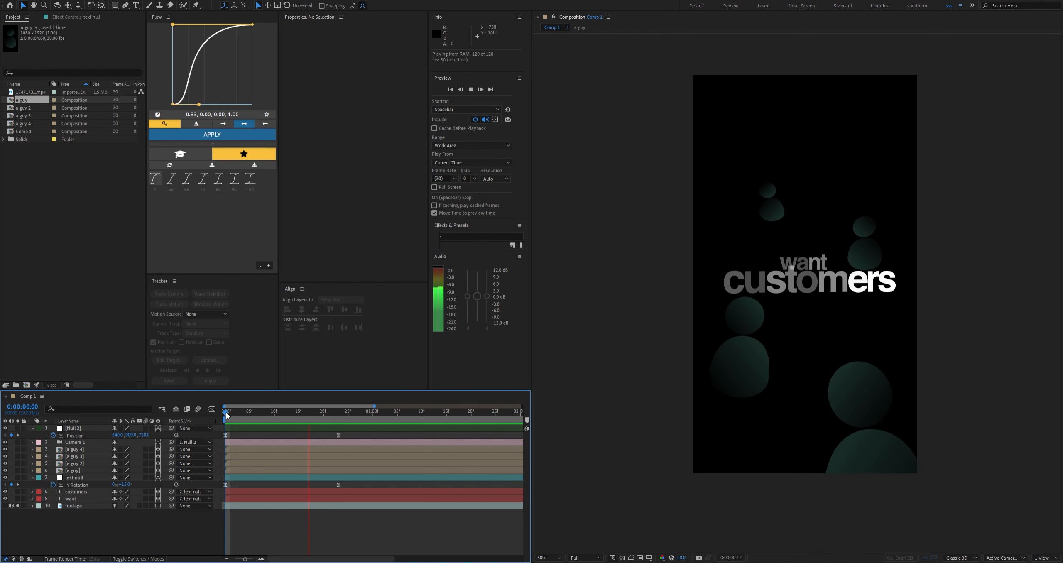
pyautogui.press('space')
pyautogui.click(73, 471)
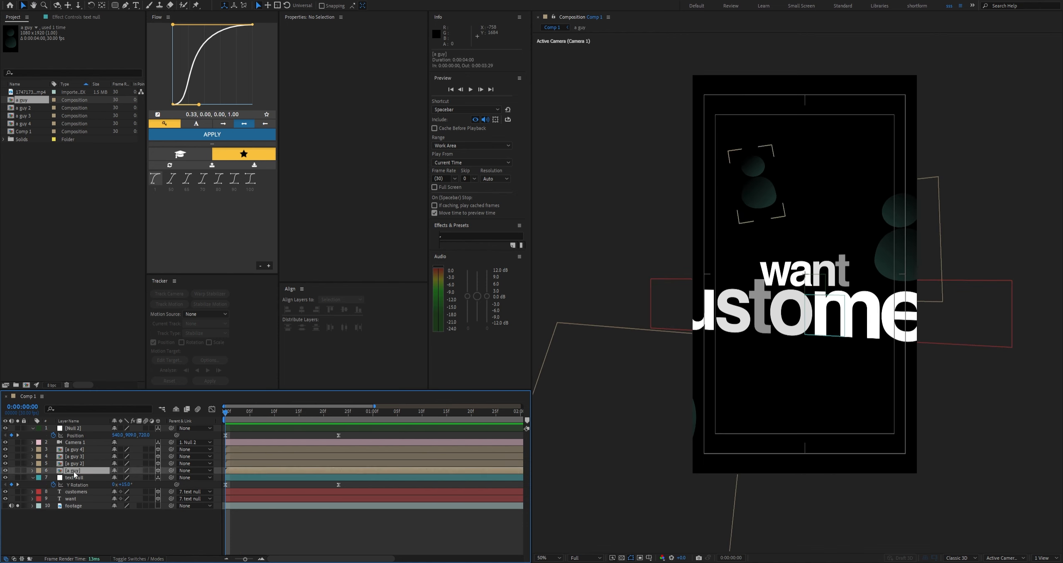
pyautogui.click(77, 498)
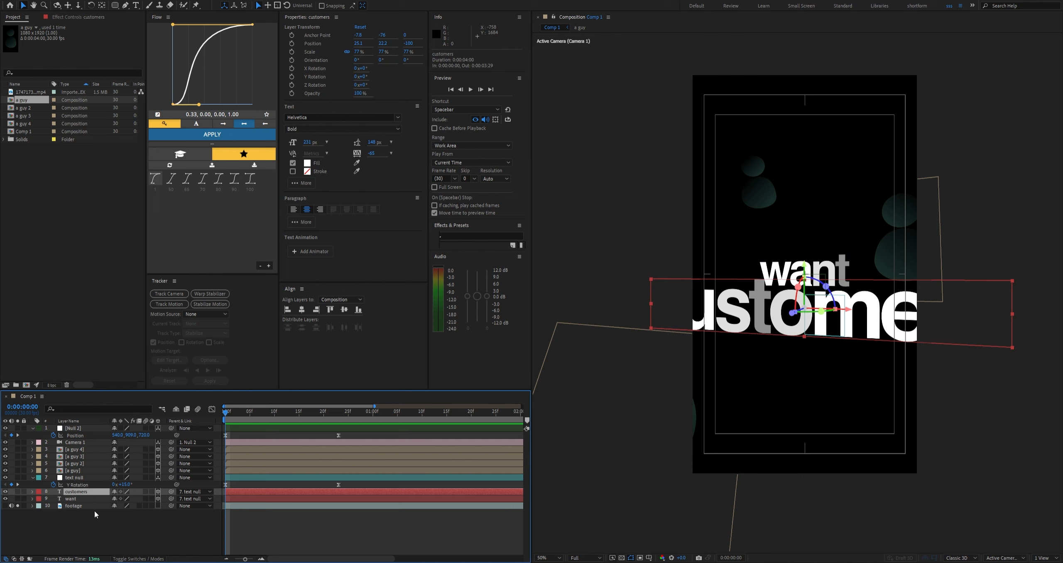
pyautogui.click(84, 470)
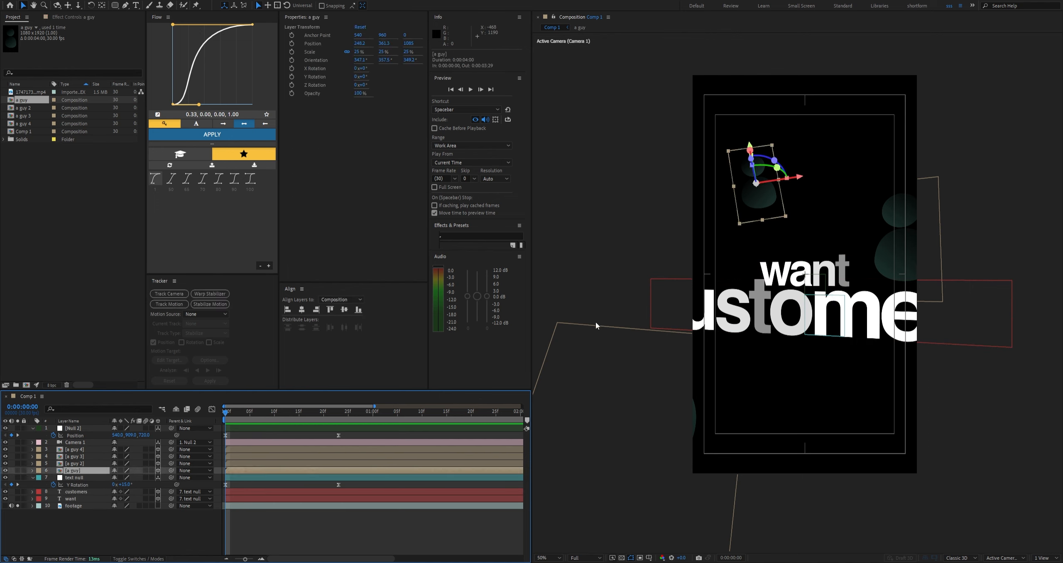
pyautogui.click(63, 520)
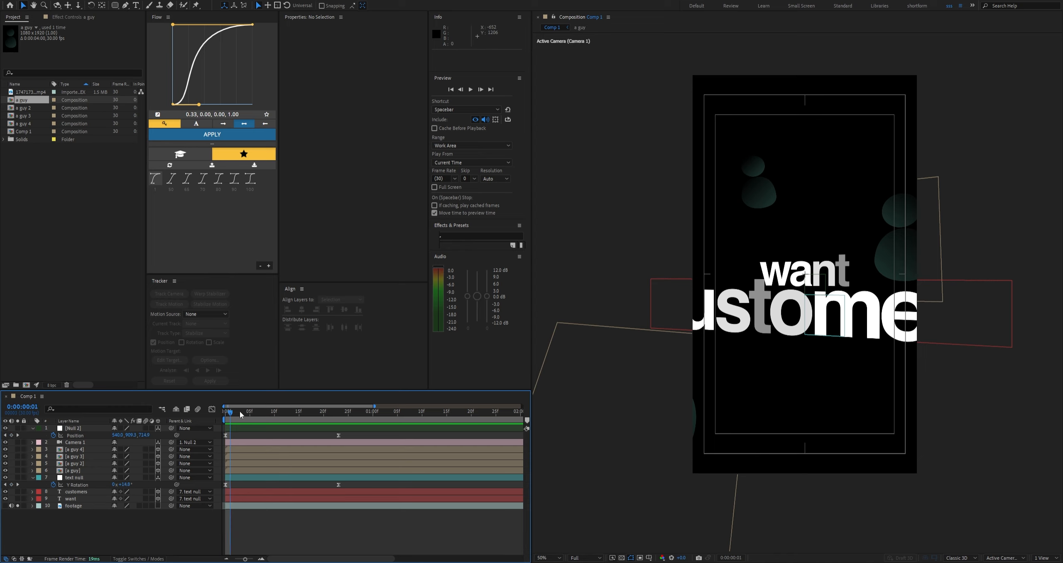
pyautogui.moveTo(239, 412); pyautogui.dragTo(205, 411)
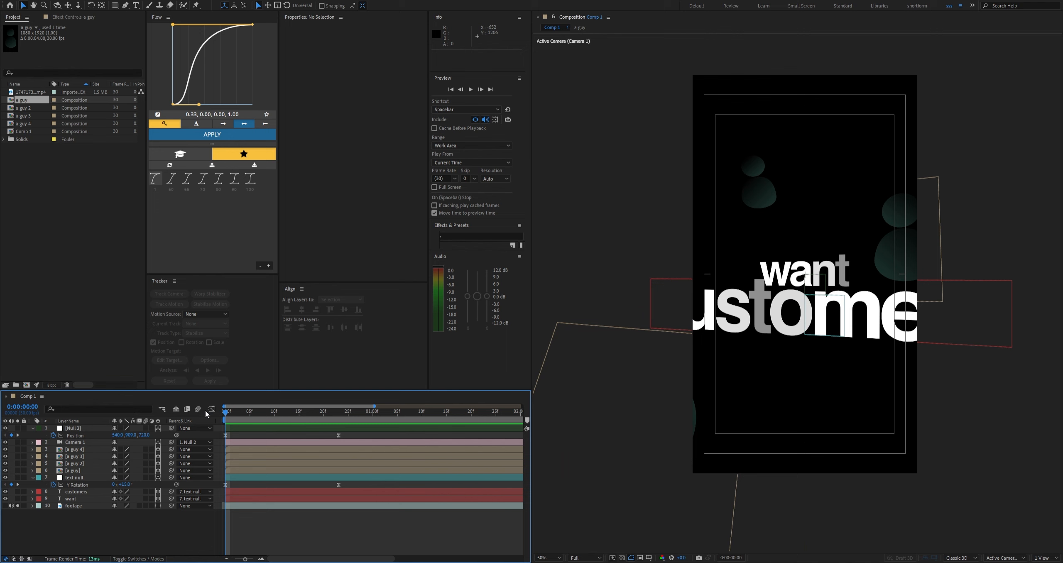
pyautogui.click(71, 499)
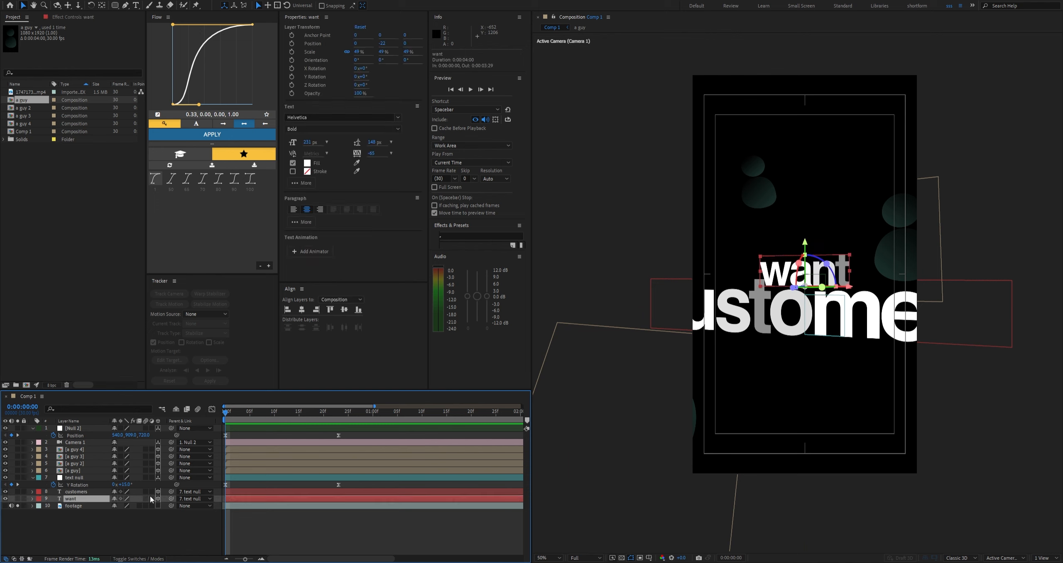
pyautogui.click(762, 178)
pyautogui.click(65, 533)
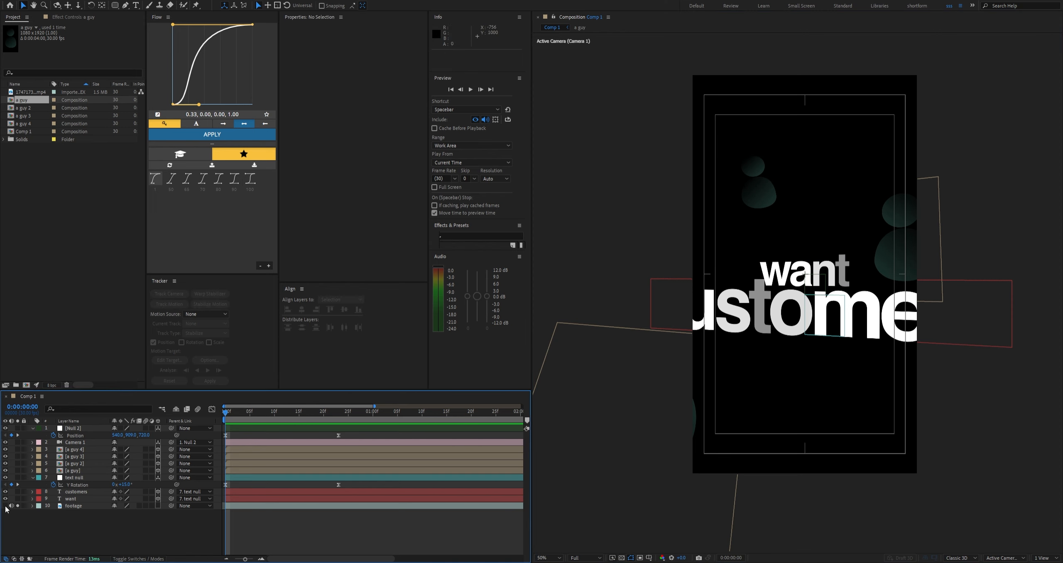
# Show the footage layer for reference and trim the start of the customers layer to frame 5
pyautogui.click(6, 506)
pyautogui.moveTo(226, 412); pyautogui.dragTo(248, 453)
pyautogui.click(238, 492)
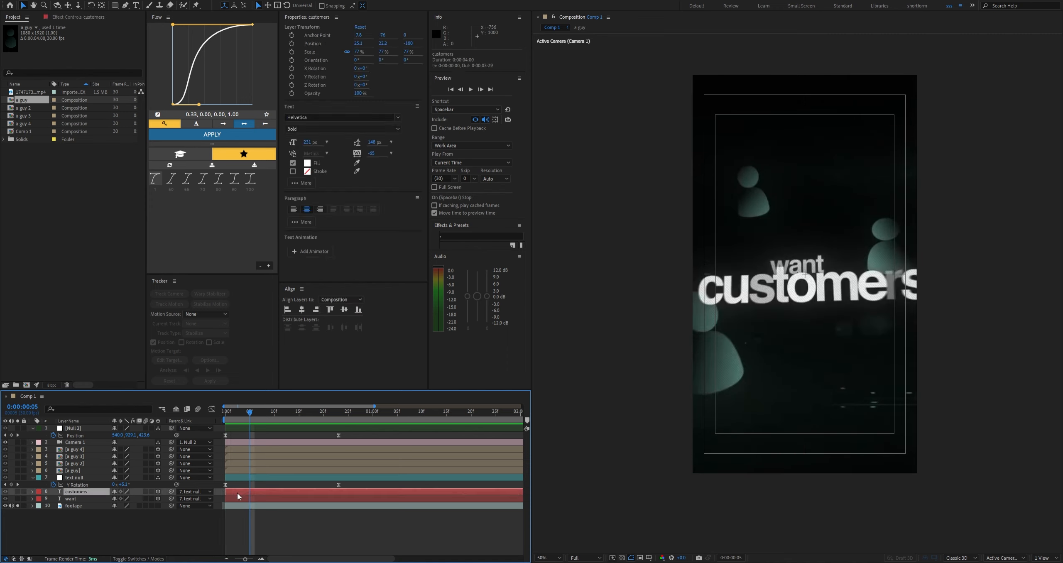
pyautogui.hotkey('alt', '[')
pyautogui.click(229, 412)
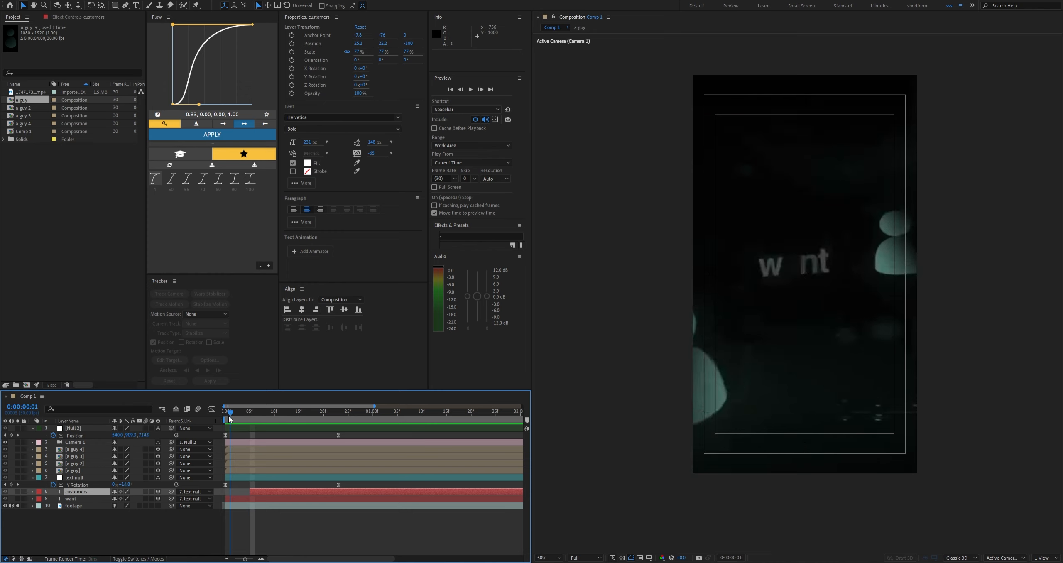
pyautogui.moveTo(229, 415)
pyautogui.mouseDown()
pyautogui.moveTo(222, 422)
pyautogui.moveTo(243, 426)
pyautogui.moveTo(212, 428)
pyautogui.moveTo(242, 432)
pyautogui.moveTo(213, 436)
pyautogui.moveTo(235, 438)
pyautogui.moveTo(222, 413)
pyautogui.moveTo(245, 410)
pyautogui.moveTo(219, 409)
pyautogui.mouseUp()
# Add flickering Opacity hold keyframes to the a guy layer on frames 0 to 3 and reveal them in a zoomed timeline
pyautogui.click(82, 471)
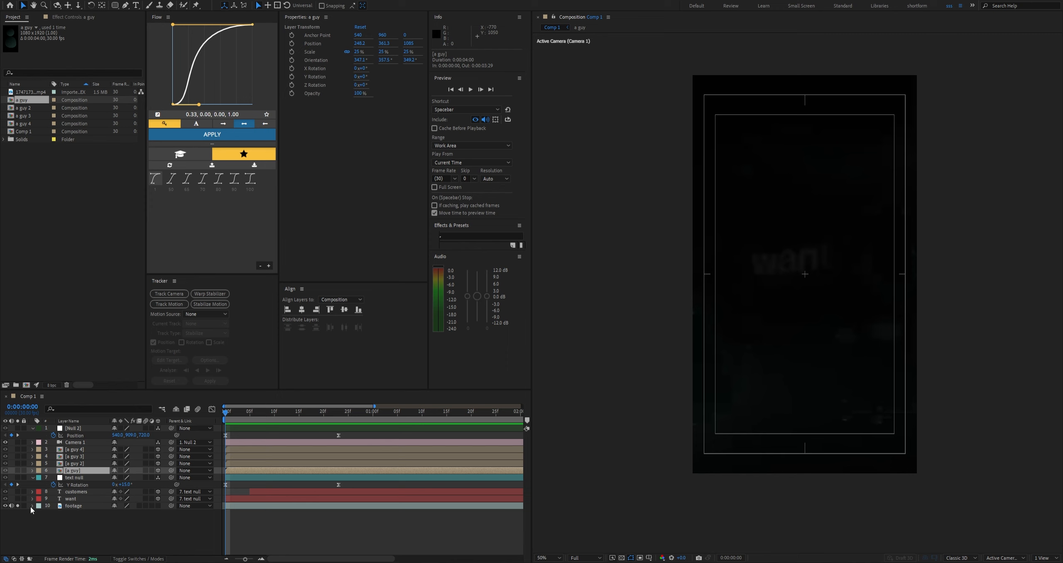
pyautogui.press('F3')
pyautogui.click(71, 472)
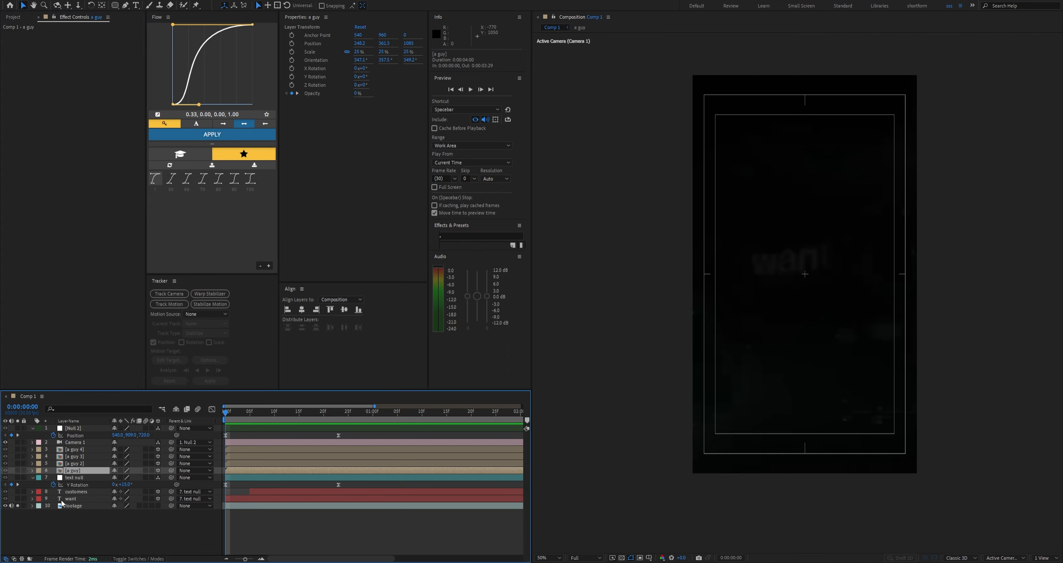
pyautogui.press('t')
pyautogui.click(261, 558)
pyautogui.click(261, 559)
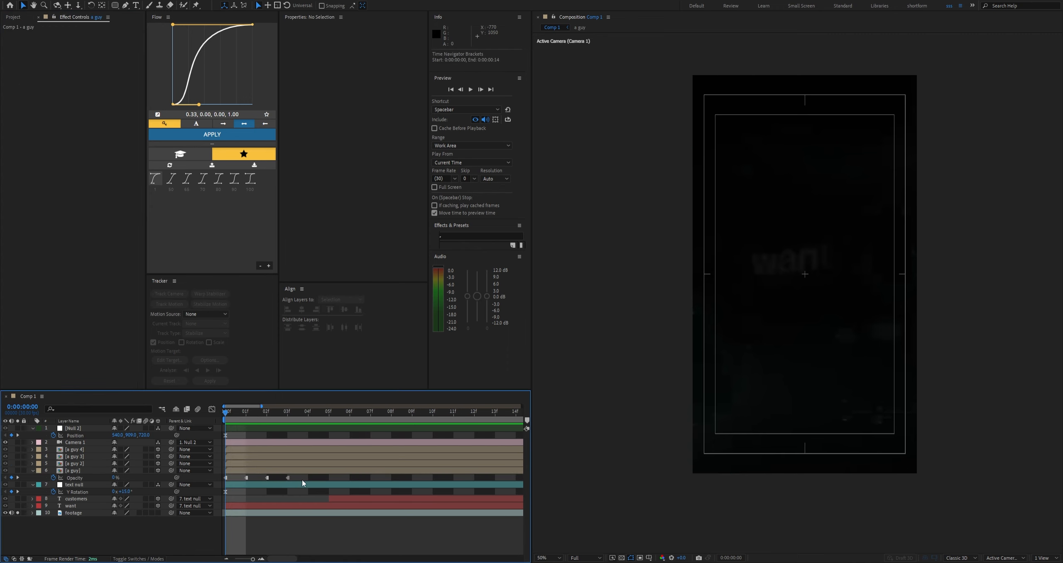
pyautogui.click(74, 479)
pyautogui.click(259, 533)
# Hide the footage layer and preview the a guy figure's flicker from frame 0
pyautogui.moveTo(226, 414); pyautogui.dragTo(196, 437)
pyautogui.click(5, 513)
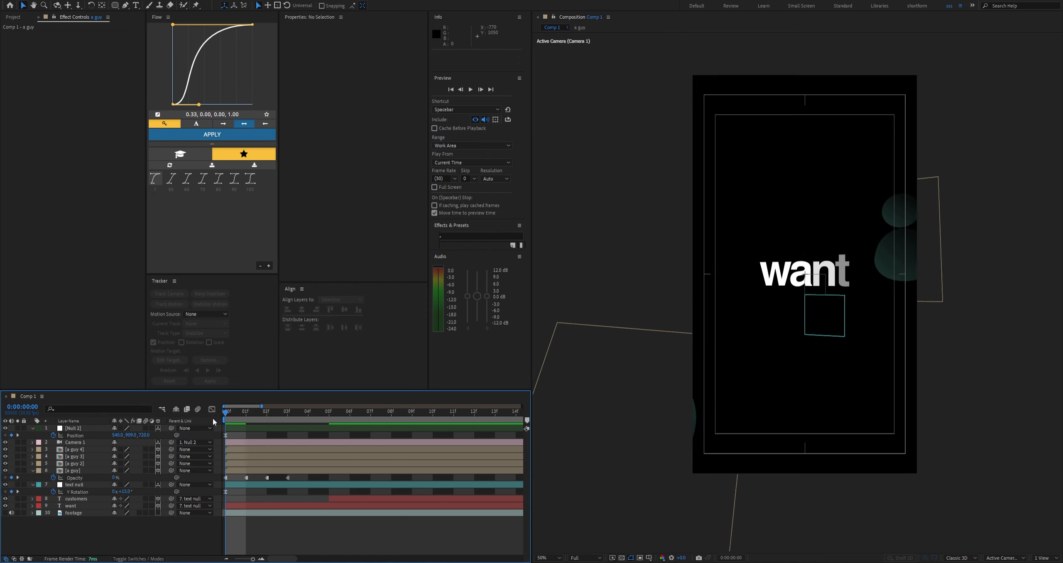
pyautogui.click(743, 206)
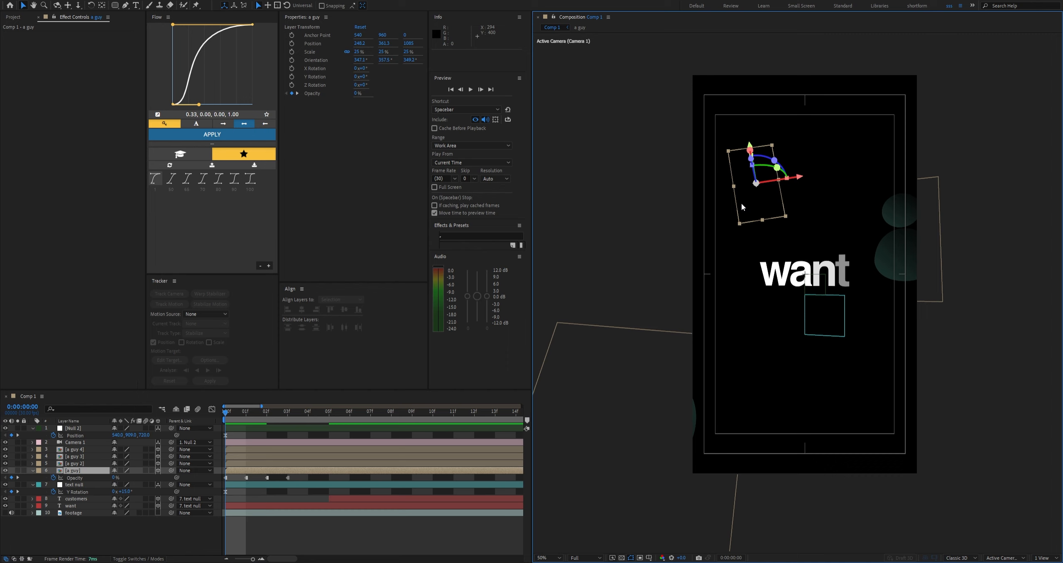
pyautogui.click(288, 495)
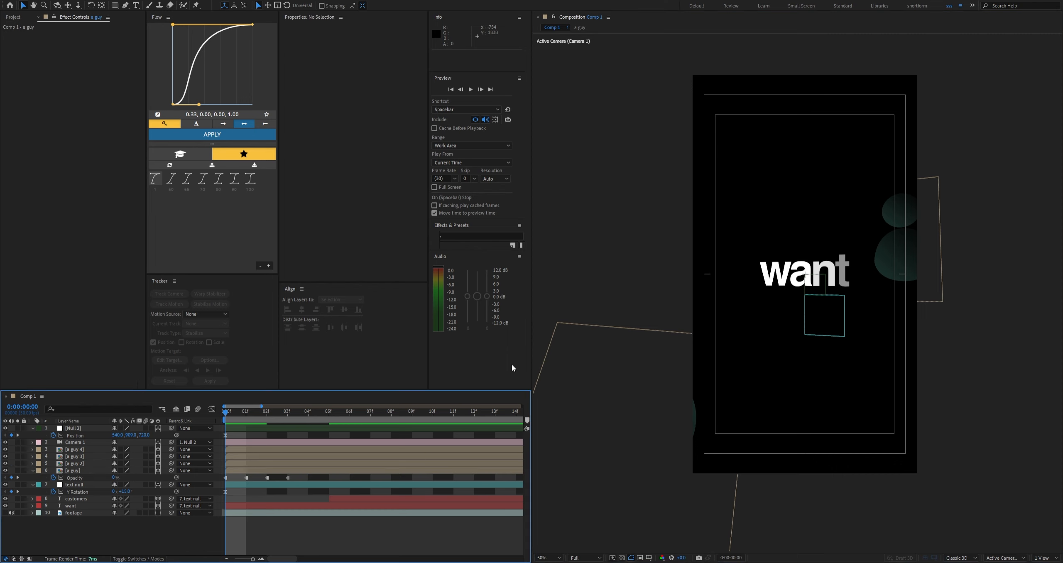
pyautogui.moveTo(229, 410); pyautogui.dragTo(208, 447)
pyautogui.press('space')
# Delete all Opacity keyframes of the a guy layer and set its Opacity to 100%
pyautogui.moveTo(307, 478); pyautogui.dragTo(186, 486)
pyautogui.press('Delete')
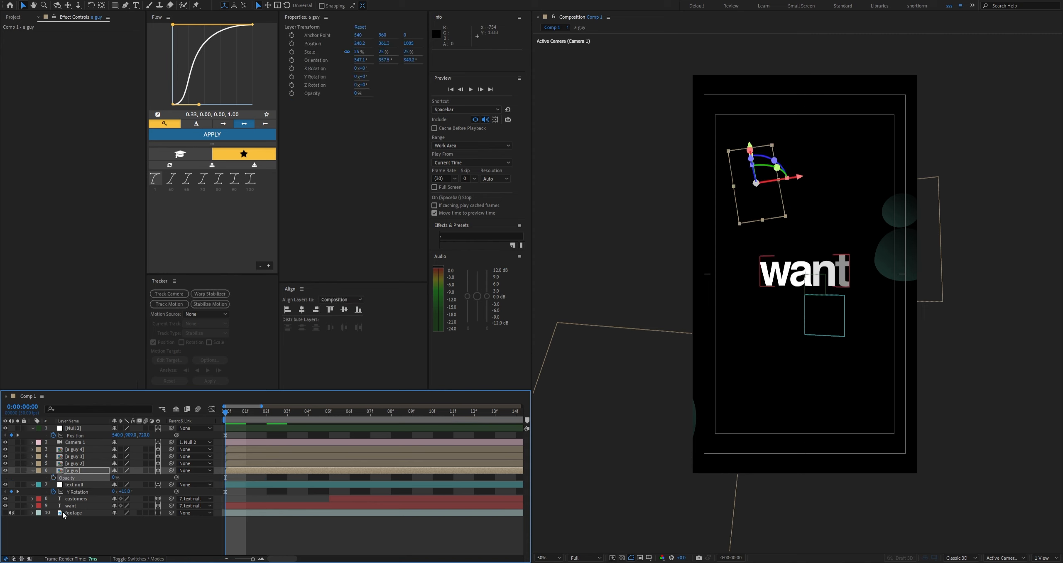
pyautogui.click(64, 530)
pyautogui.click(73, 471)
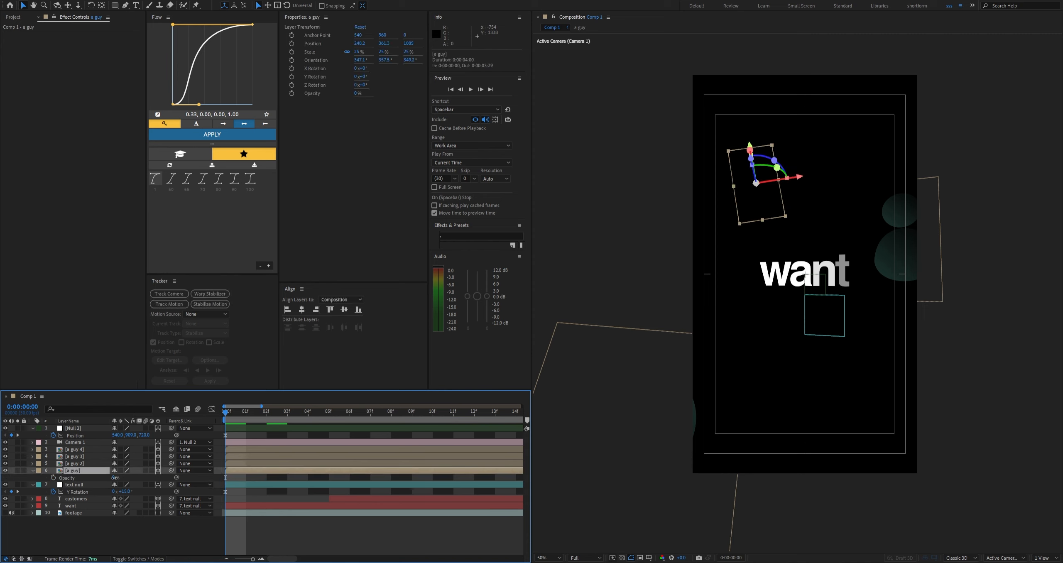
pyautogui.moveTo(116, 478); pyautogui.dragTo(206, 504)
pyautogui.click(178, 529)
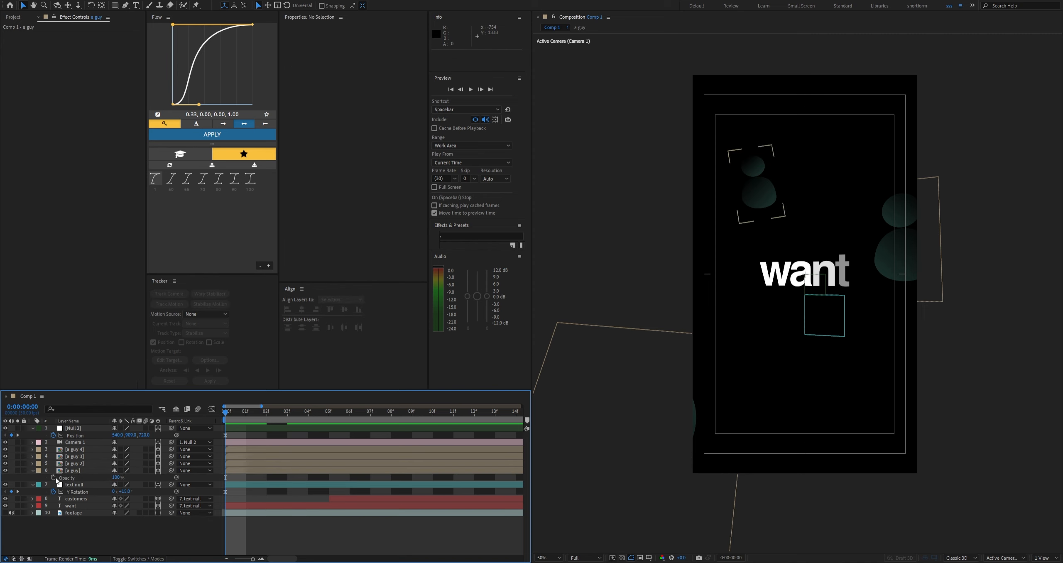
# Keyframe the a guy layer's Opacity at 0% on frame 0, 100% on frame 1, 0% on frame 2 and 100% on frame 3
pyautogui.click(53, 478)
pyautogui.moveTo(118, 478); pyautogui.dragTo(2, 484)
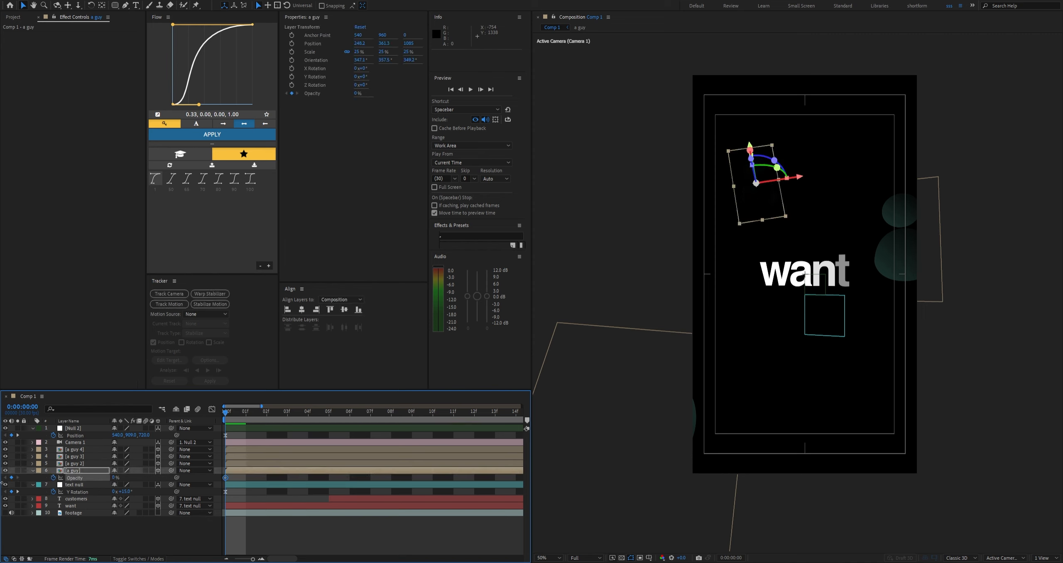
pyautogui.click(235, 415)
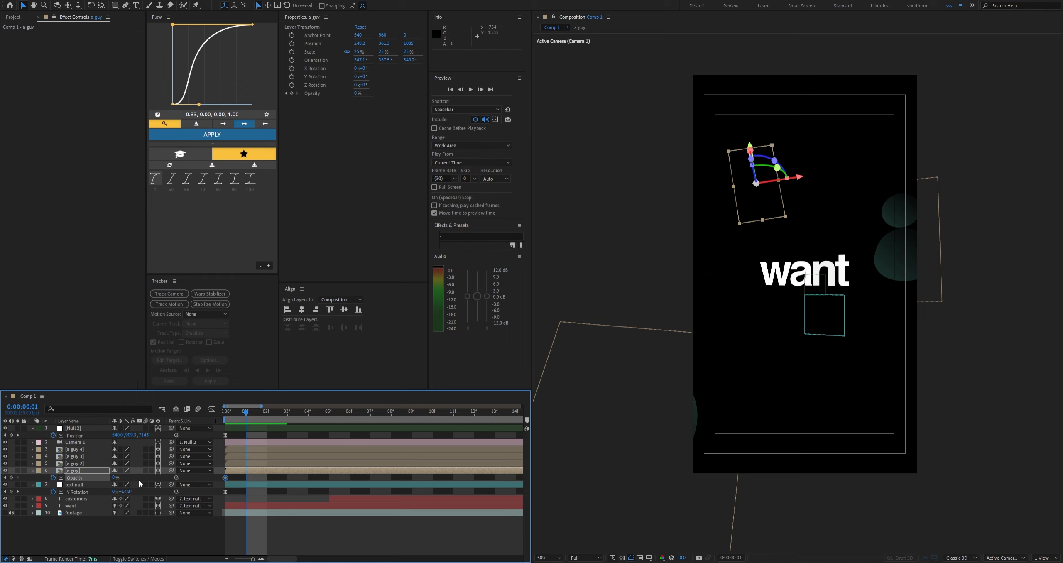
pyautogui.moveTo(115, 480); pyautogui.dragTo(244, 483)
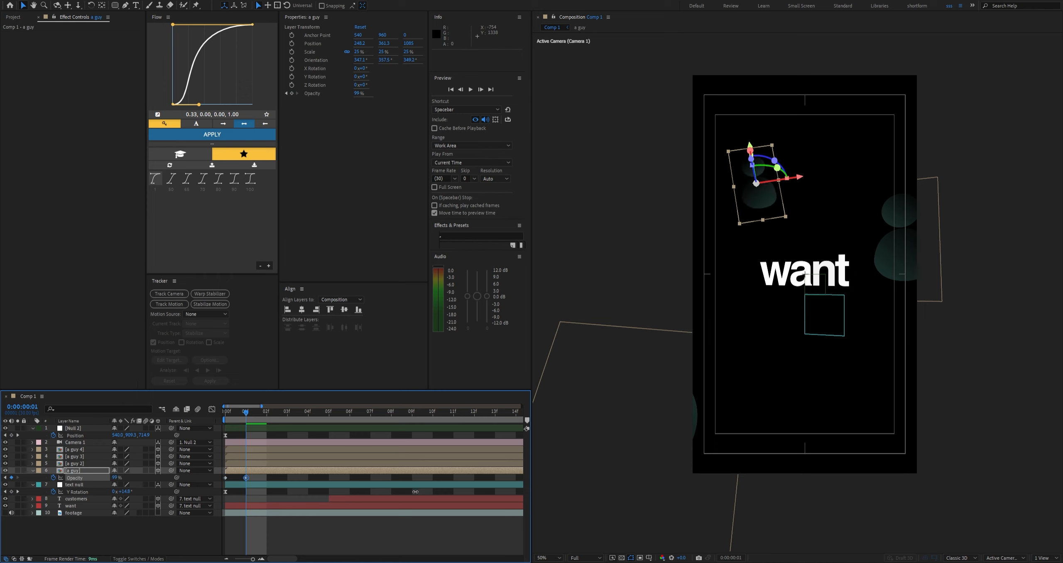
pyautogui.click(258, 413)
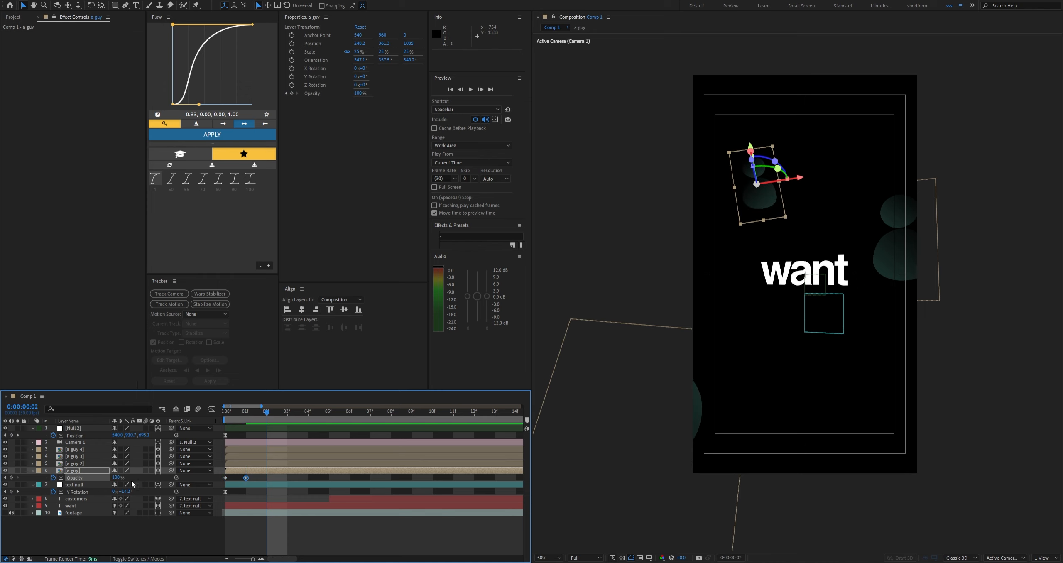
pyautogui.moveTo(102, 479); pyautogui.dragTo(165, 478)
pyautogui.click(286, 413)
pyautogui.click(281, 528)
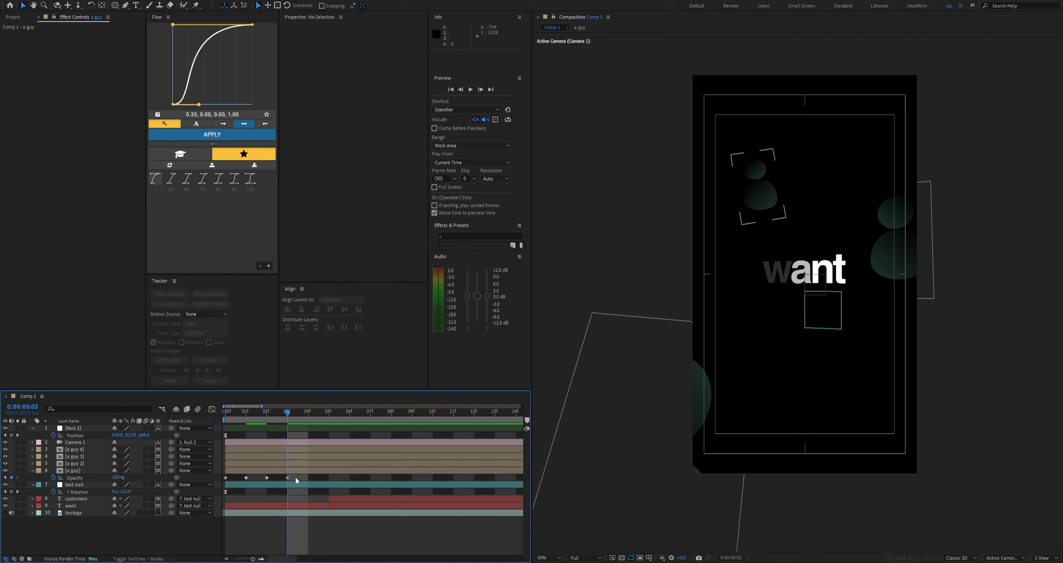
# Convert the a guy layer's four Opacity keyframes to hold keyframes and return to frame 0
pyautogui.moveTo(296, 476); pyautogui.dragTo(209, 484)
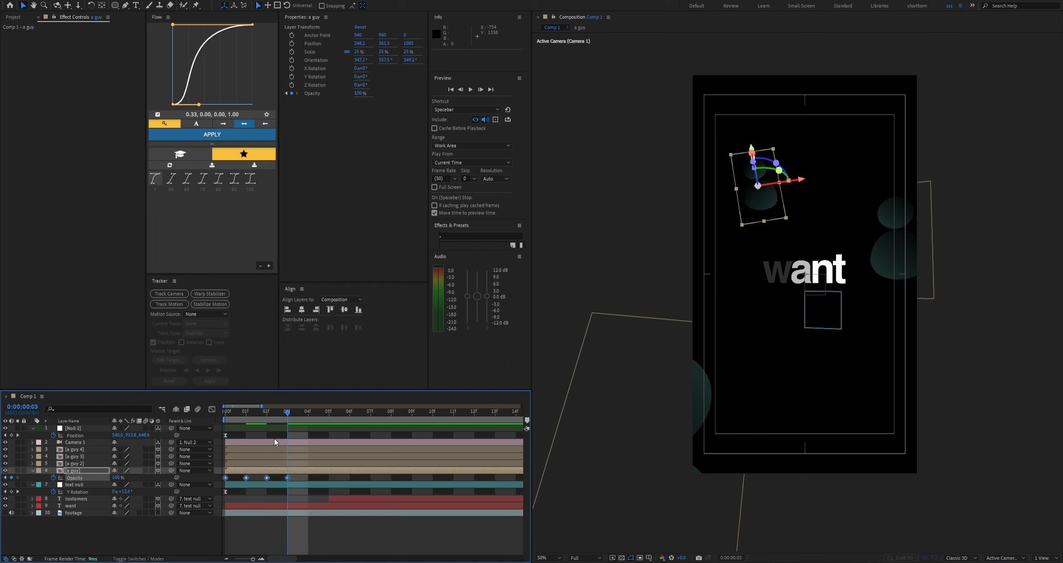
pyautogui.click(297, 475)
pyautogui.moveTo(280, 415); pyautogui.dragTo(223, 421)
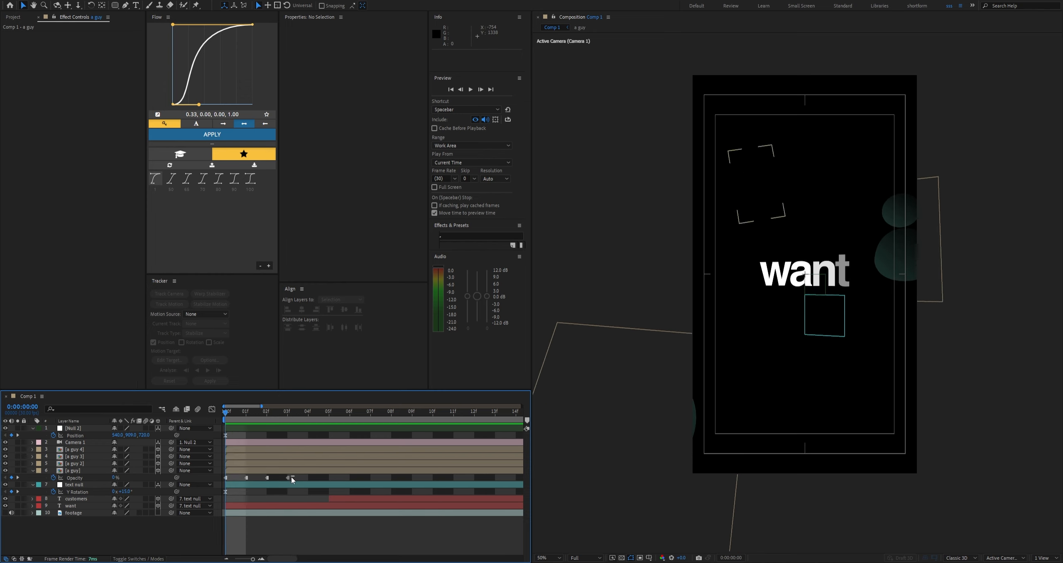
# Stretch the a guy layer's Opacity keyframes to frames 0, 4, 8 and 12, and scrub through to frame 8 to check them
pyautogui.moveTo(292, 477); pyautogui.dragTo(213, 484)
pyautogui.moveTo(290, 478); pyautogui.dragTo(217, 483)
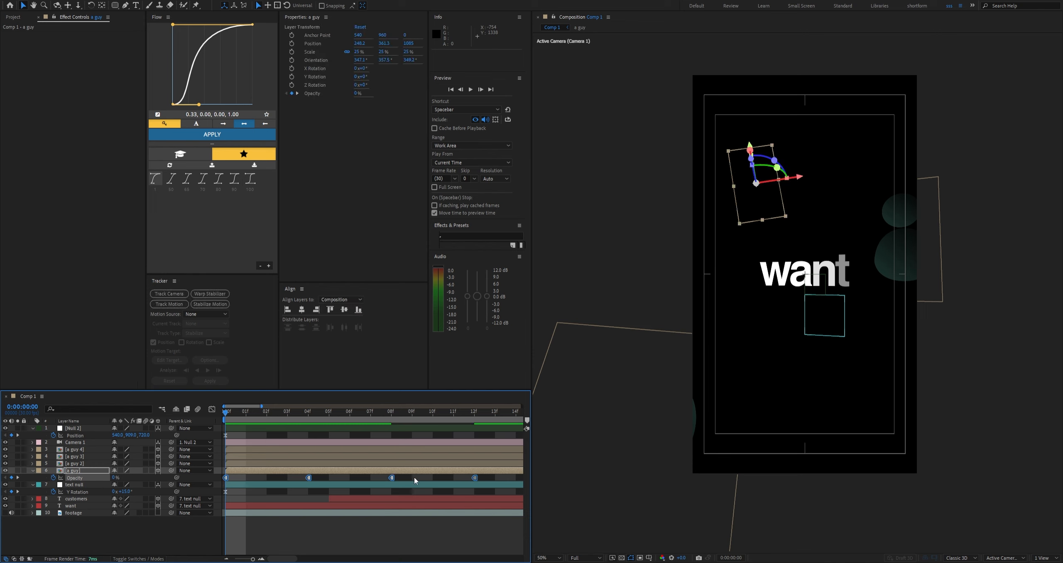
pyautogui.click(237, 421)
pyautogui.click(276, 528)
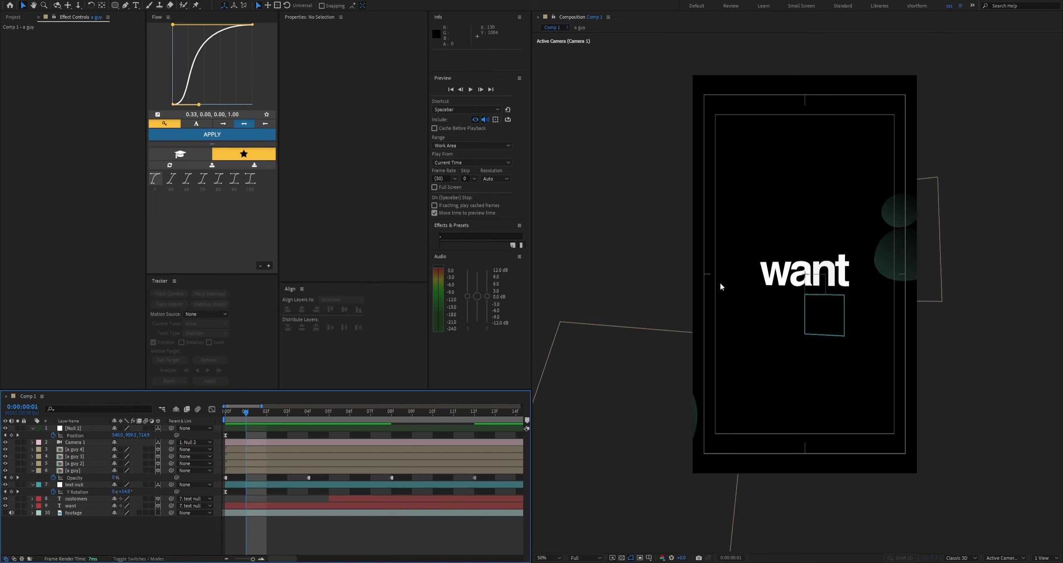
pyautogui.moveTo(256, 415); pyautogui.dragTo(385, 412)
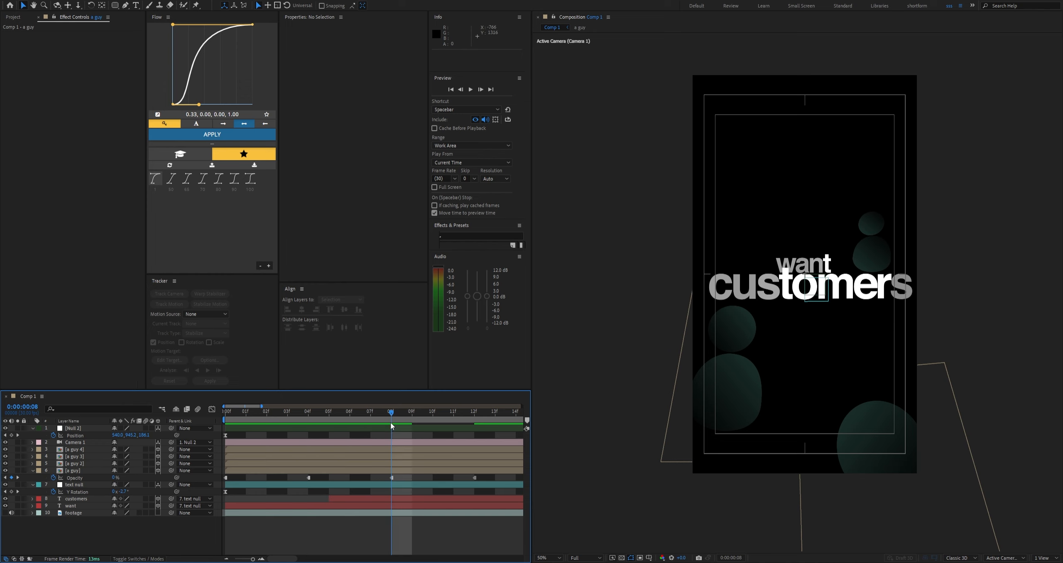
# Convert the a guy layer's four Opacity keyframes to linear interpolation and play back the gradual fade
pyautogui.moveTo(391, 416); pyautogui.dragTo(209, 432)
pyautogui.moveTo(490, 480); pyautogui.dragTo(226, 482)
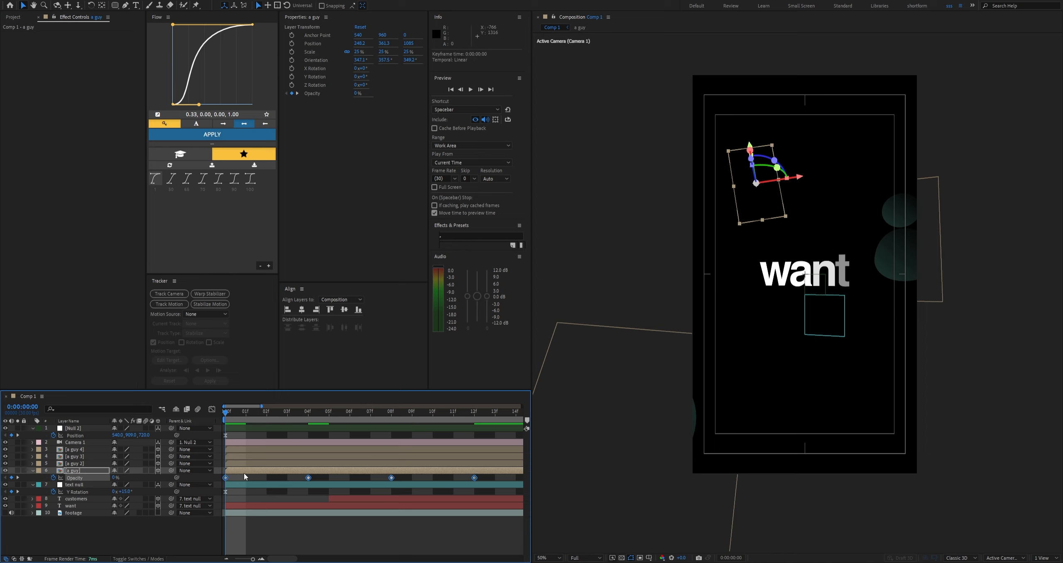
pyautogui.click(239, 524)
pyautogui.press('pagedown')
pyautogui.press('pagedown')
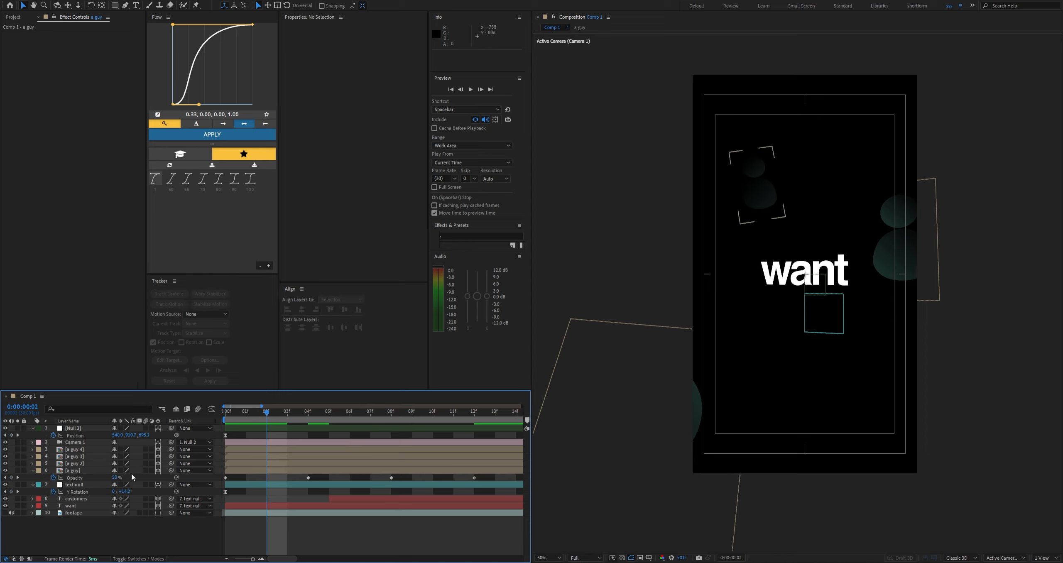
pyautogui.press('space')
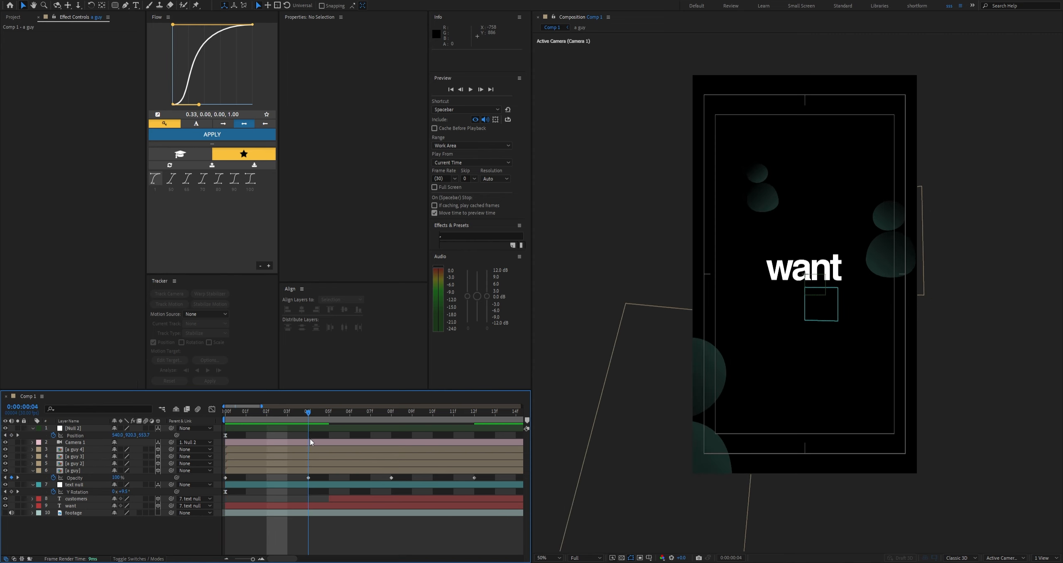
pyautogui.press('space')
# Convert the a guy layer's four Opacity keyframes back to hold keyframes and preview the flicker
pyautogui.moveTo(486, 476); pyautogui.dragTo(212, 481)
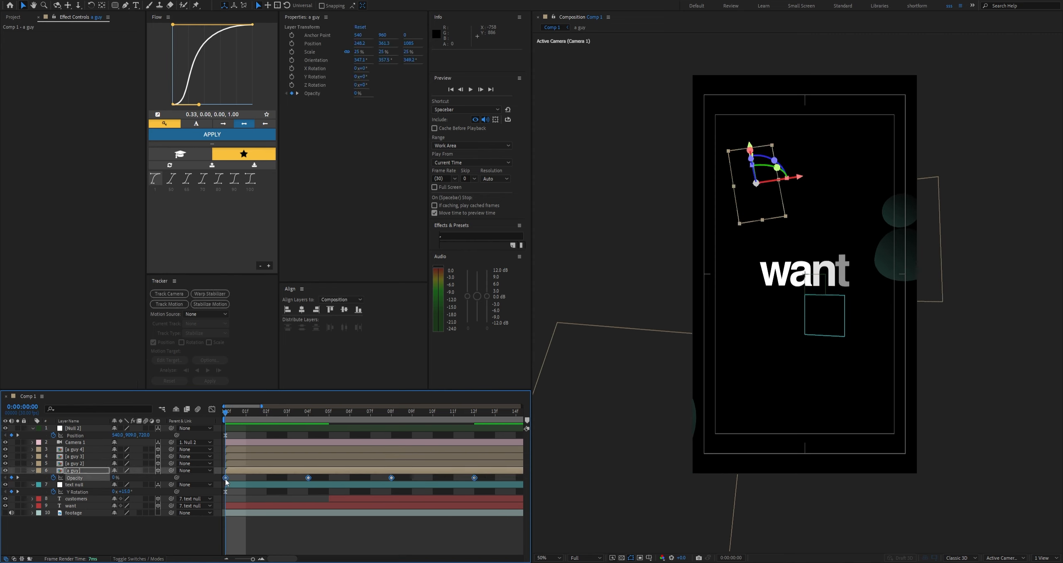
pyautogui.click(265, 535)
pyautogui.moveTo(229, 415); pyautogui.dragTo(311, 431)
pyautogui.press('space')
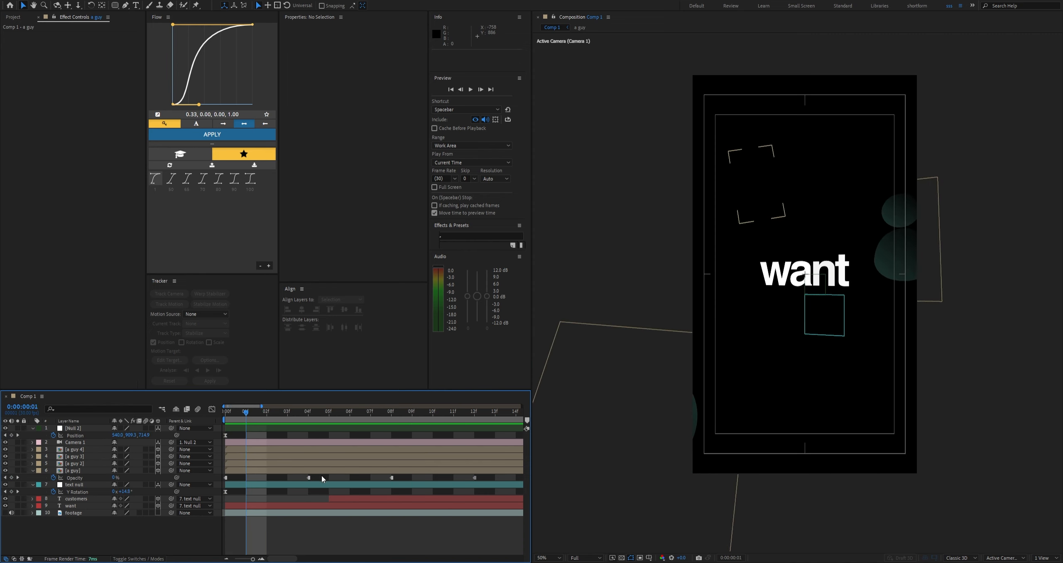
pyautogui.click(225, 478)
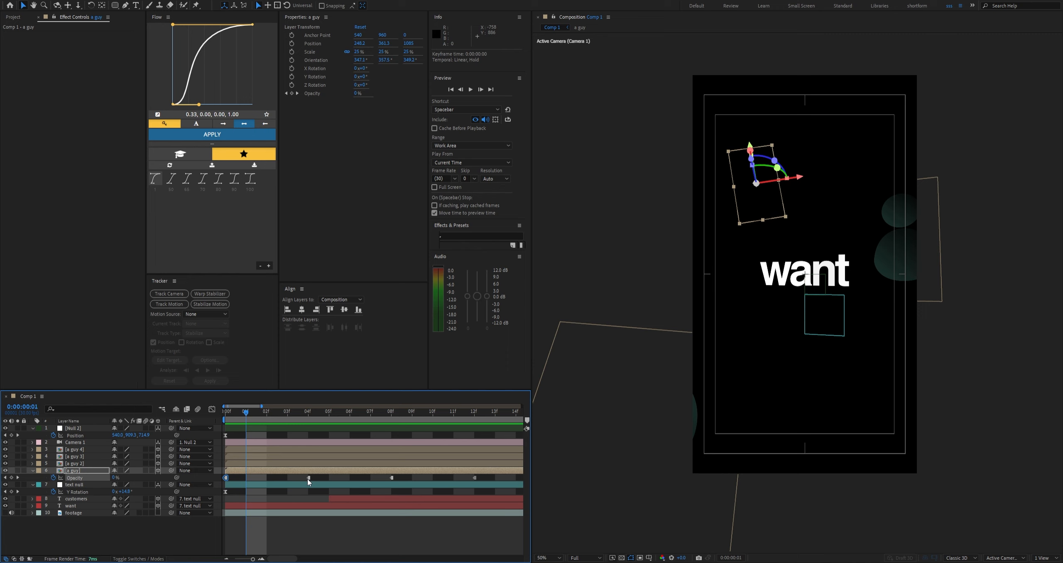
pyautogui.click(397, 477)
pyautogui.click(225, 478)
pyautogui.click(308, 478)
pyautogui.click(392, 477)
pyautogui.click(457, 478)
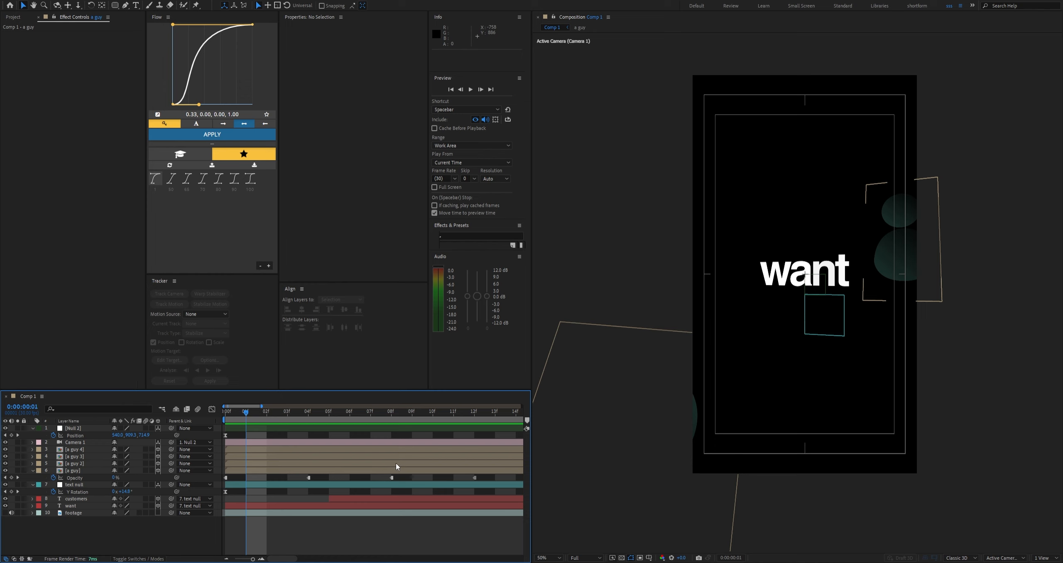
# Compress the a guy layer's four Opacity hold keyframes to frames 0, 1, 2 and 3
pyautogui.moveTo(246, 411); pyautogui.dragTo(225, 412)
pyautogui.moveTo(487, 476); pyautogui.dragTo(222, 482)
pyautogui.moveTo(474, 478); pyautogui.dragTo(298, 483)
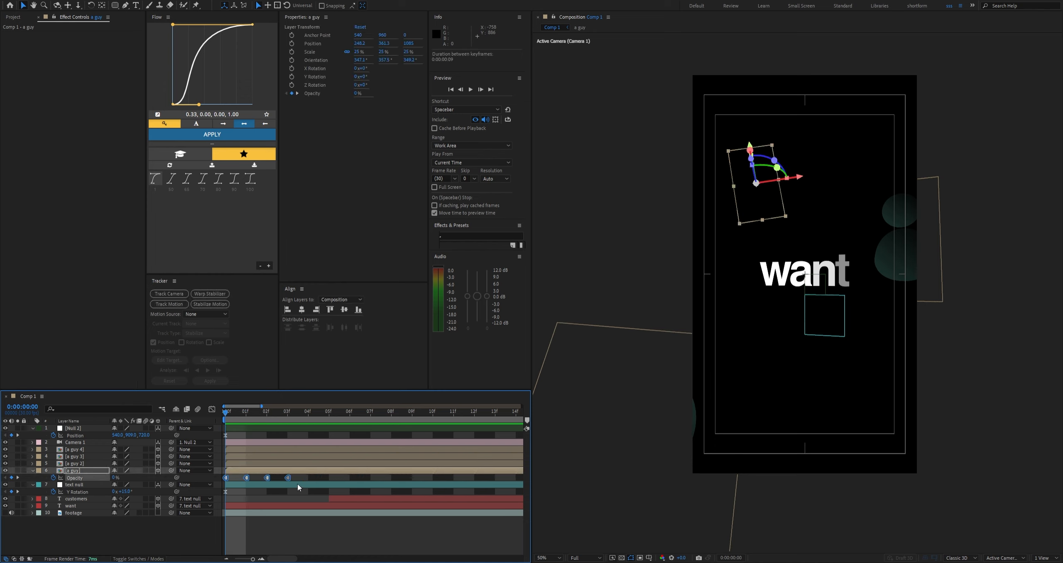
pyautogui.moveTo(400, 488); pyautogui.dragTo(475, 492)
pyautogui.moveTo(330, 512); pyautogui.dragTo(279, 506)
pyautogui.click(296, 480)
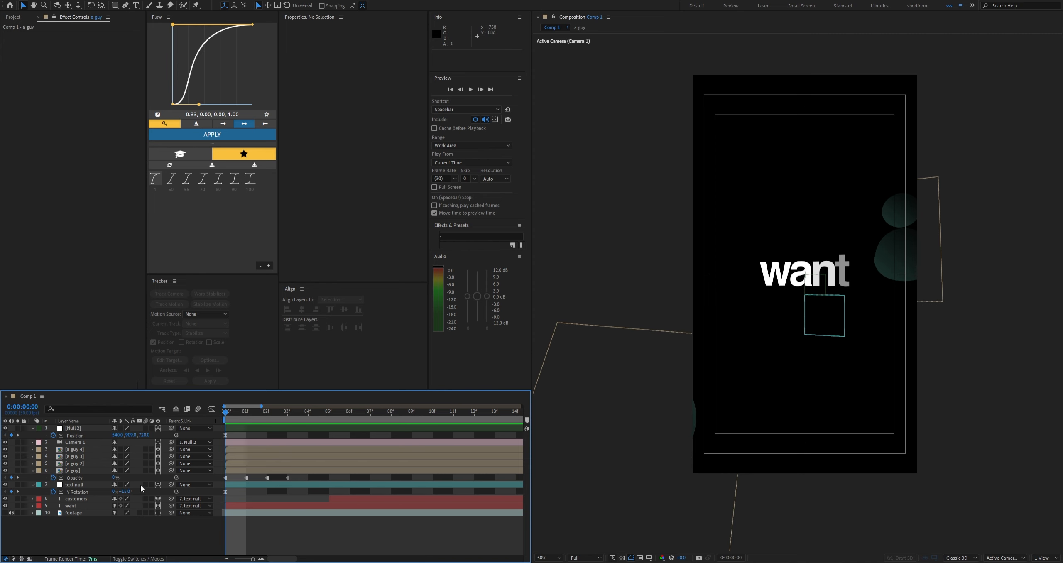
# Copy the a guy layer's Opacity keyframes onto the a guy 2, a guy 3 and a guy 4 layers at frame 0
pyautogui.click(75, 464)
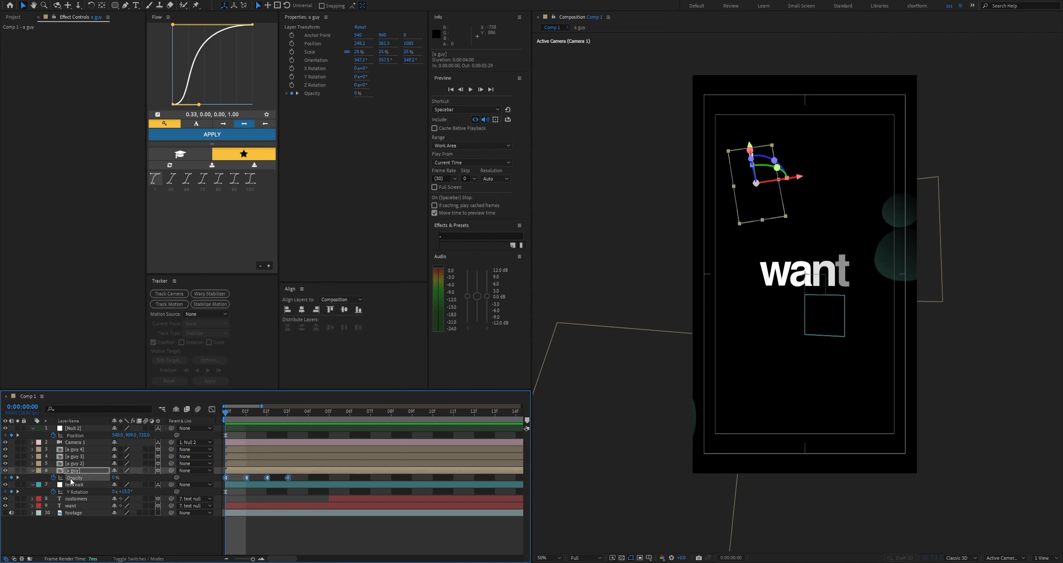
pyautogui.keyDown('shift'); pyautogui.click(76, 450); pyautogui.keyUp('shift')
pyautogui.hotkey('ctrl', 'v')
pyautogui.click(256, 539)
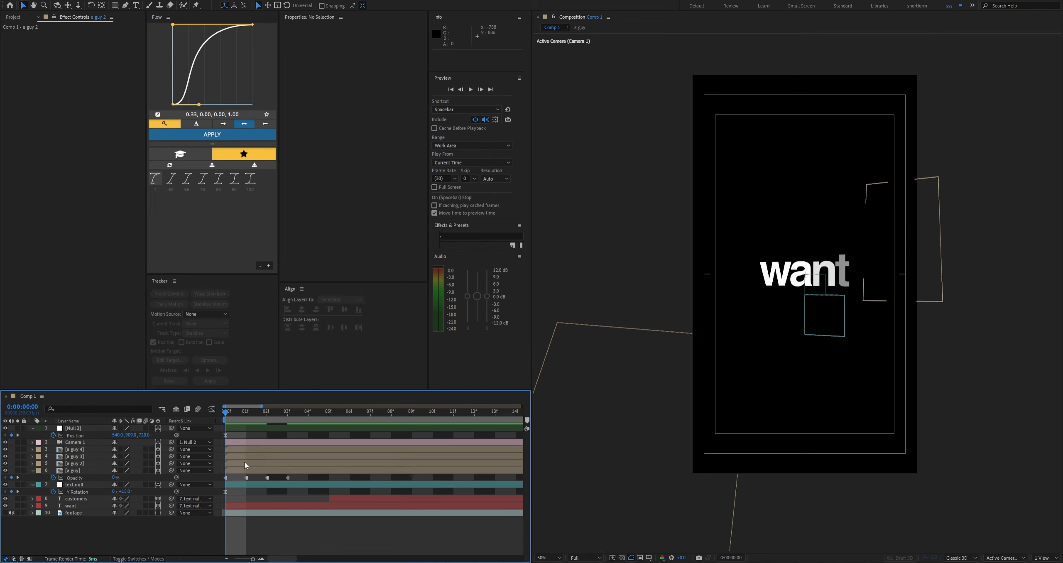
# Stagger a guy 2, a guy 3 and a guy 4 to start at frames 2, 4 and 6, and preview the animation
pyautogui.moveTo(244, 463); pyautogui.dragTo(343, 457)
pyautogui.click(278, 459)
pyautogui.moveTo(267, 464); pyautogui.dragTo(341, 463)
pyautogui.moveTo(273, 450); pyautogui.dragTo(405, 457)
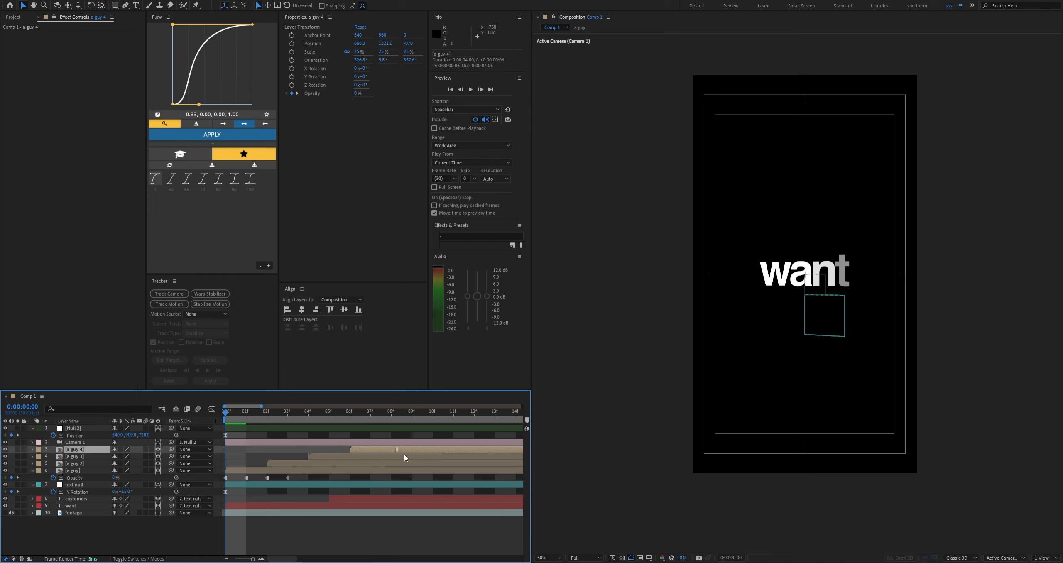
pyautogui.click(288, 537)
pyautogui.press('space')
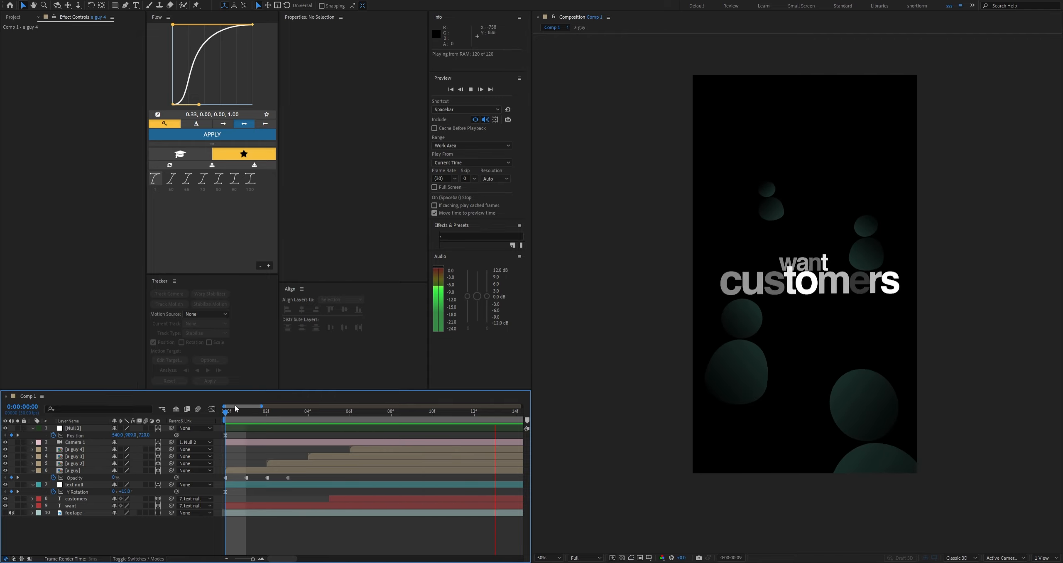
pyautogui.moveTo(234, 406)
pyautogui.mouseDown()
pyautogui.moveTo(304, 409)
pyautogui.moveTo(219, 419)
pyautogui.mouseUp()
pyautogui.press('space')
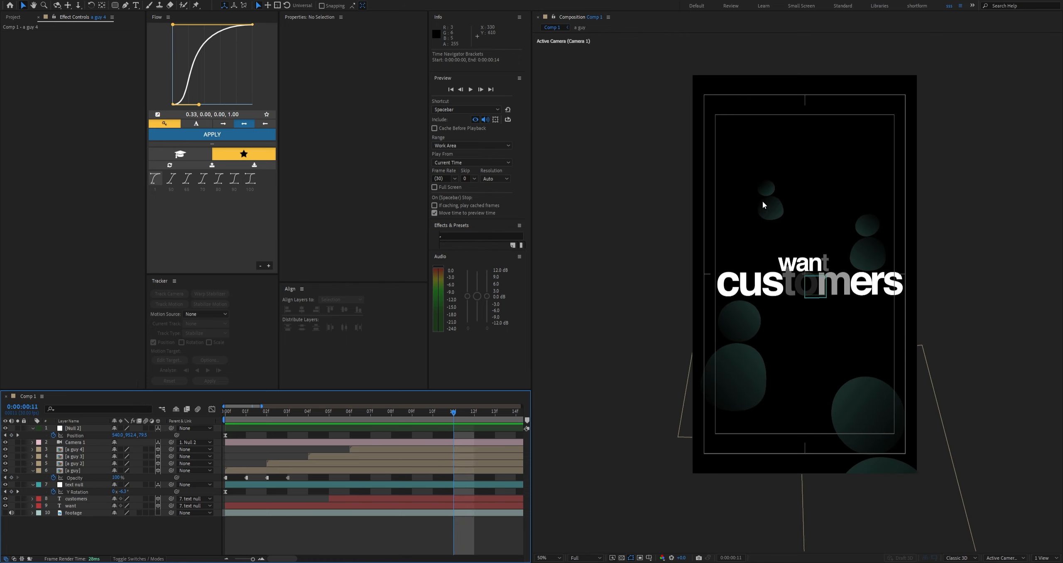
# Move the a guy figure slightly down in the composition and preview the scene from frame 0
pyautogui.click(763, 204)
pyautogui.moveTo(765, 179); pyautogui.dragTo(767, 189)
pyautogui.click(368, 541)
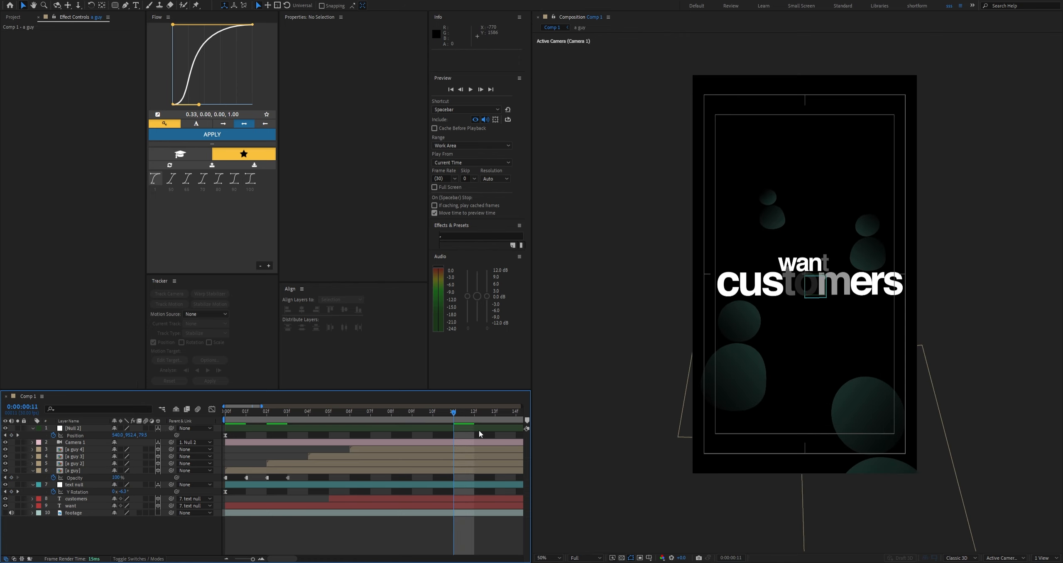
pyautogui.moveTo(454, 413); pyautogui.dragTo(208, 434)
pyautogui.moveTo(253, 559); pyautogui.dragTo(249, 559)
pyautogui.press('space')
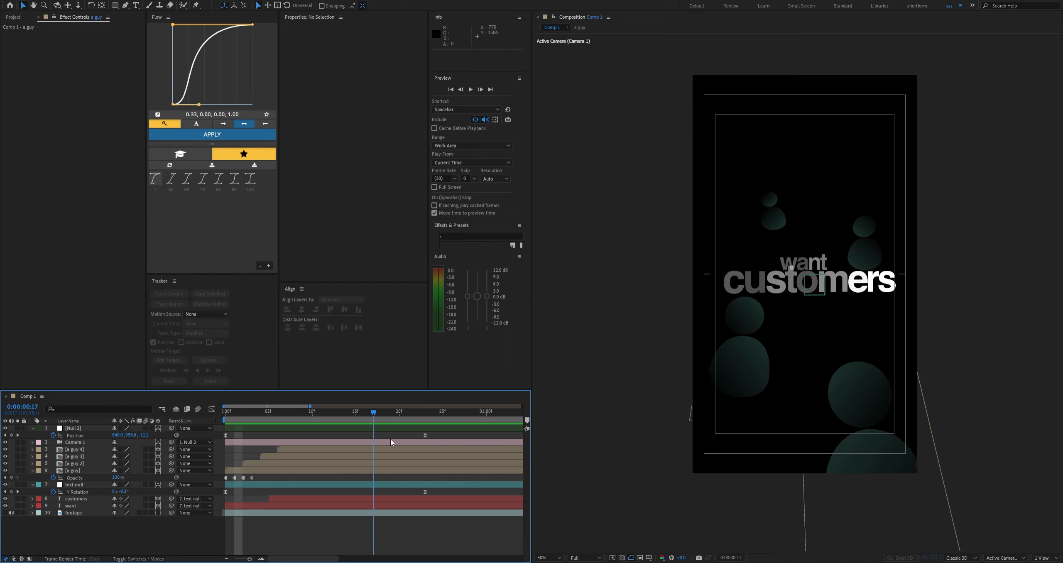
# Move the end keyframes of Null 2's Position and text null's Y Rotation to frame 19 and preview the faster motion
pyautogui.click(425, 435)
pyautogui.keyDown('shift'); pyautogui.click(425, 491); pyautogui.keyUp('shift')
pyautogui.moveTo(425, 492); pyautogui.dragTo(417, 491)
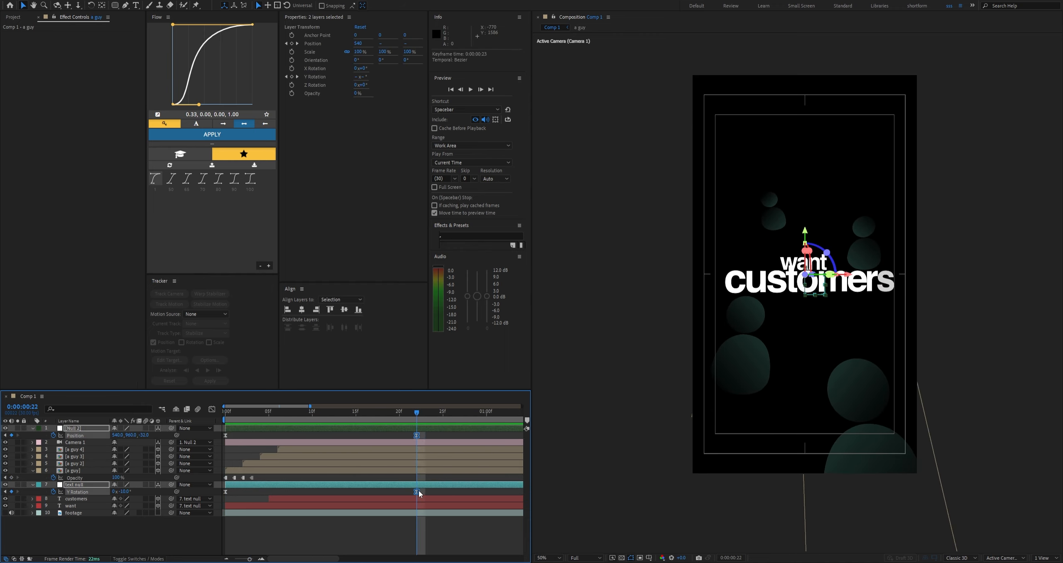
pyautogui.click(393, 522)
pyautogui.moveTo(416, 415); pyautogui.dragTo(170, 436)
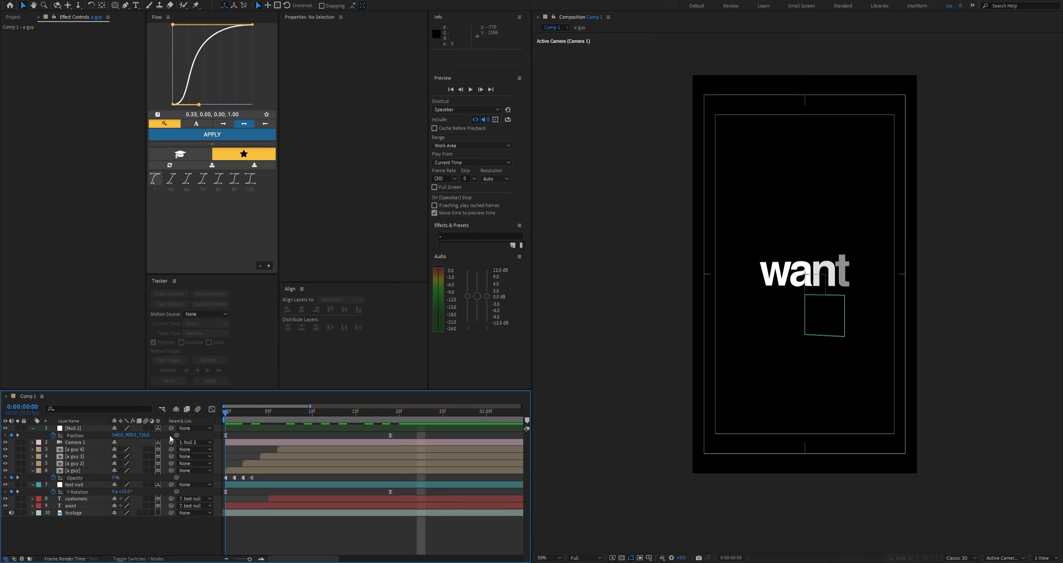
pyautogui.press('space')
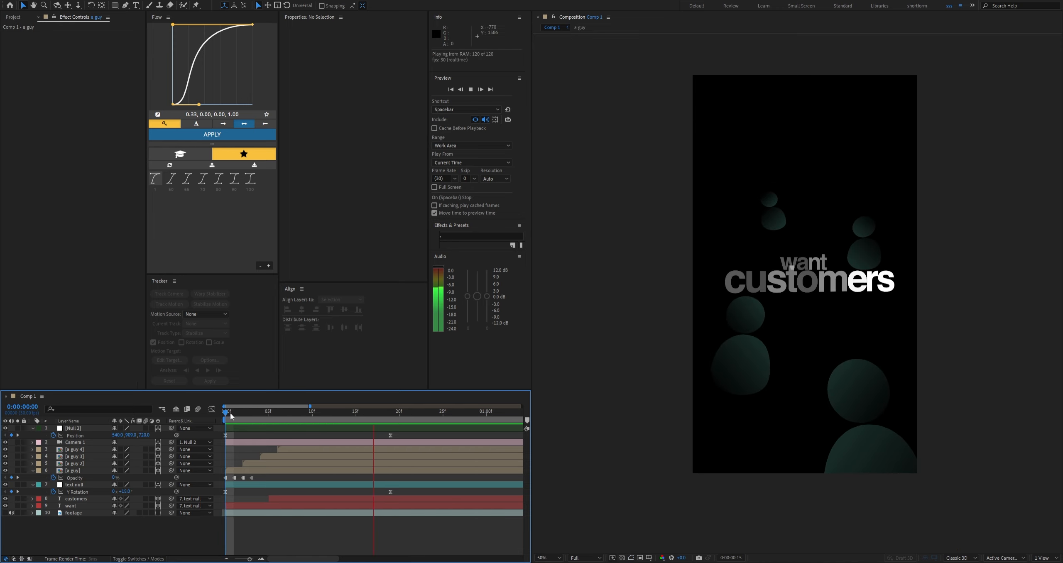
pyautogui.press('space')
# Duplicate the Null 2 layer, reveal the copy's keyframes and delete its first Position keyframe
pyautogui.moveTo(402, 430); pyautogui.dragTo(366, 494)
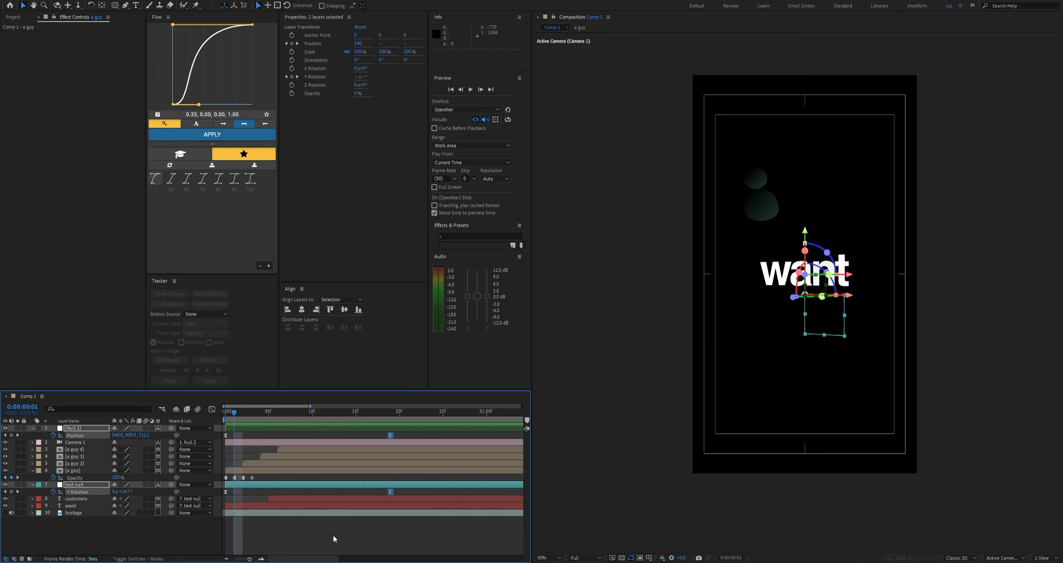
pyautogui.click(333, 535)
pyautogui.click(83, 429)
pyautogui.click(91, 530)
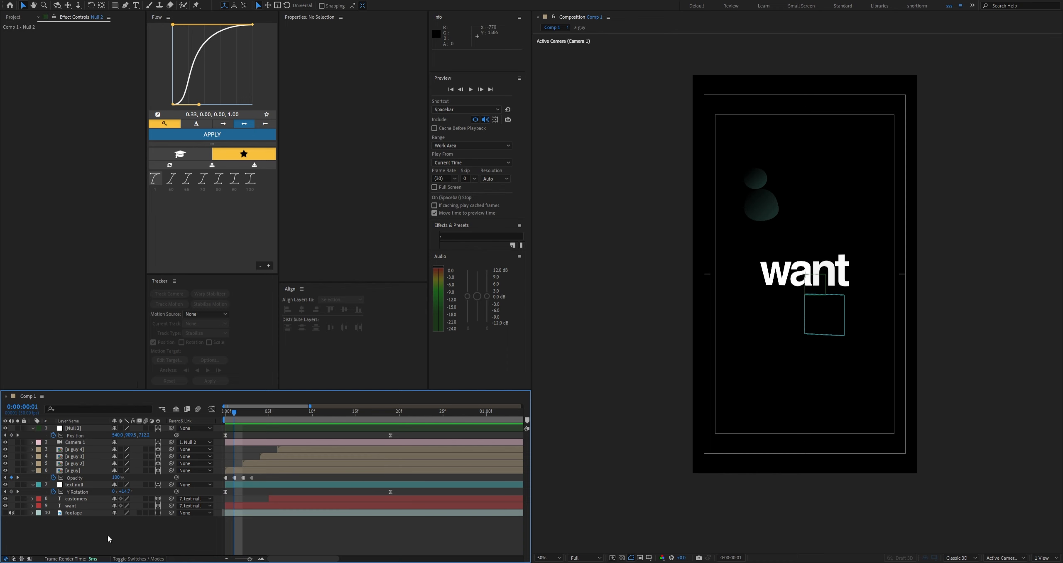
pyautogui.click(72, 429)
pyautogui.hotkey('ctrl', 'd')
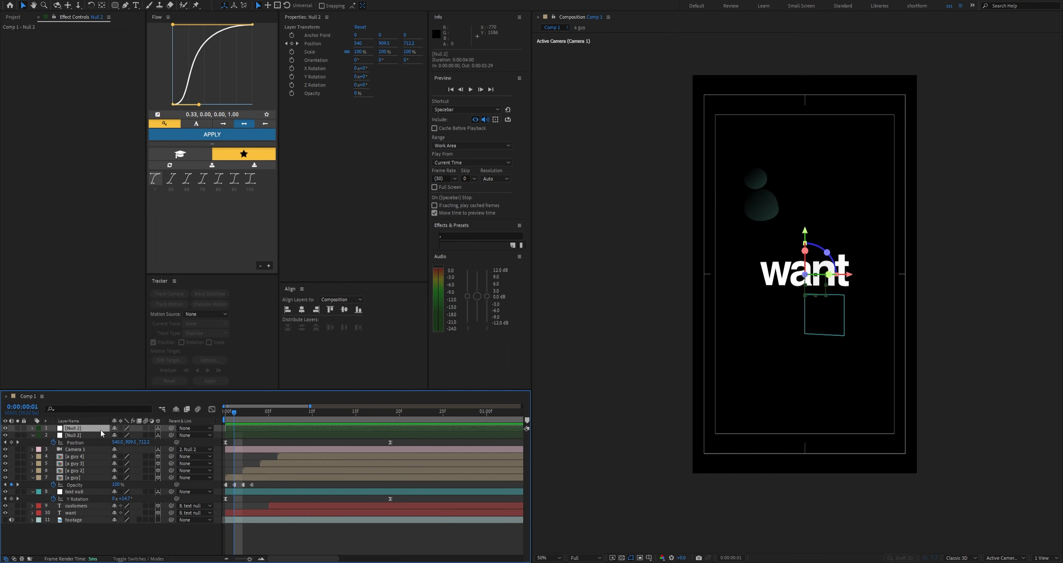
pyautogui.press('u')
pyautogui.moveTo(242, 437); pyautogui.dragTo(220, 433)
pyautogui.press('Delete')
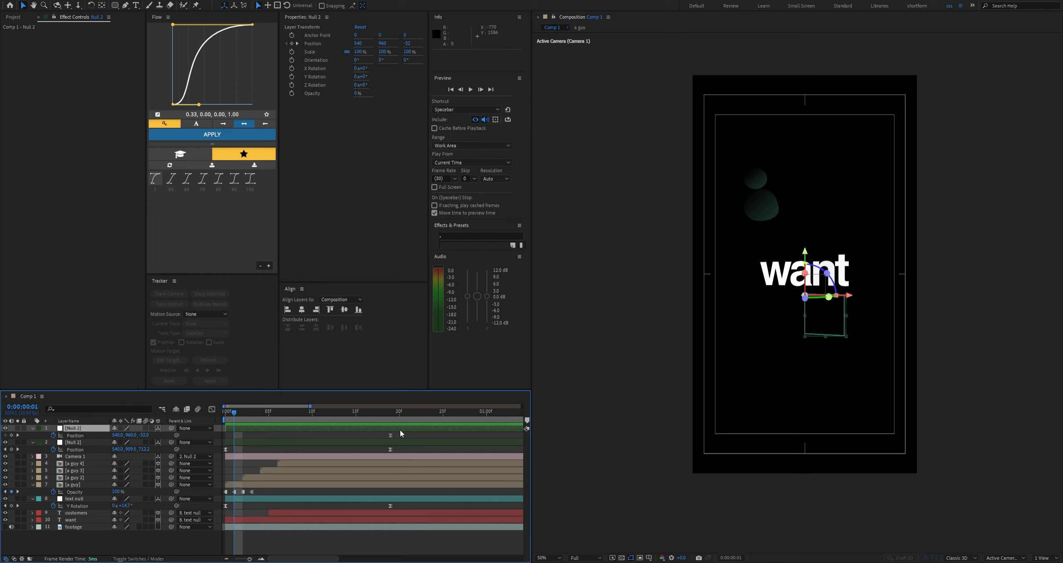
pyautogui.moveTo(391, 436); pyautogui.dragTo(294, 440)
pyautogui.click(284, 436)
pyautogui.moveTo(235, 414); pyautogui.dragTo(207, 439)
pyautogui.hotkey('ctrl', 'z')
pyautogui.hotkey('ctrl', 'z')
pyautogui.press('Delete')
# Move the duplicated null's remaining Position keyframe to frame 9 and place the playhead there
pyautogui.click(391, 449)
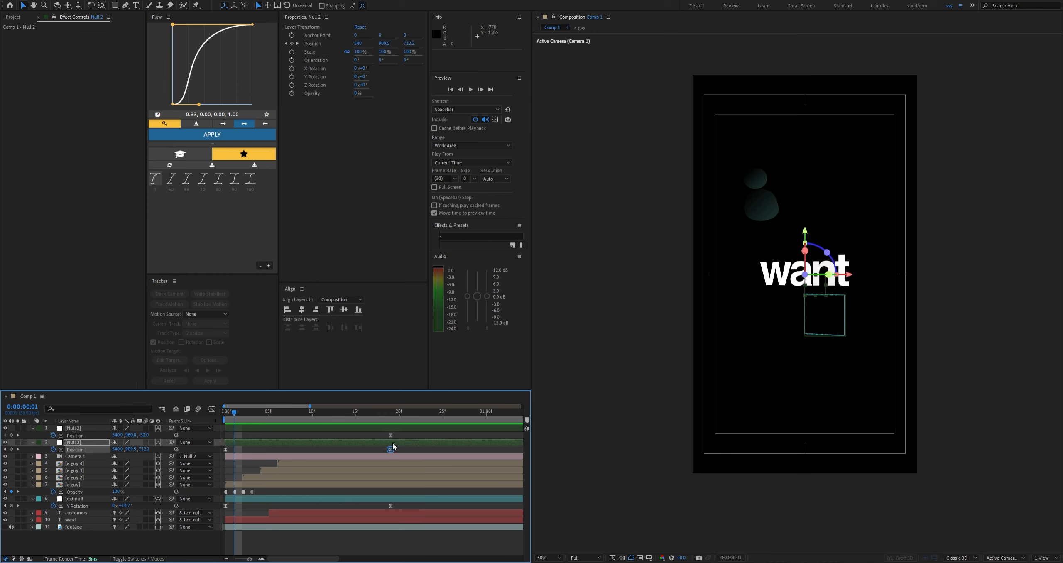
pyautogui.moveTo(391, 435); pyautogui.dragTo(329, 433)
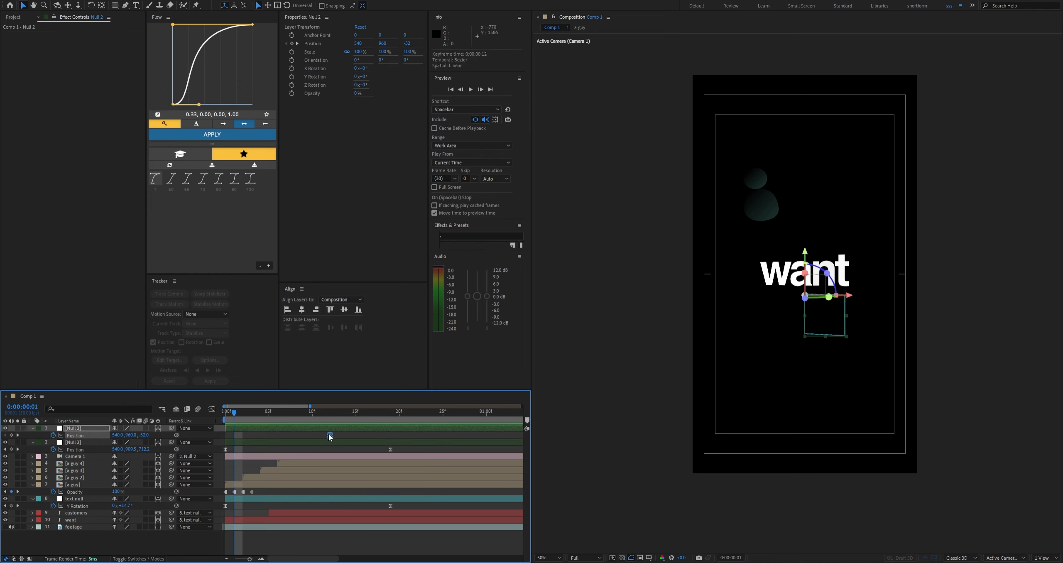
pyautogui.click(325, 434)
pyautogui.moveTo(246, 414); pyautogui.dragTo(302, 423)
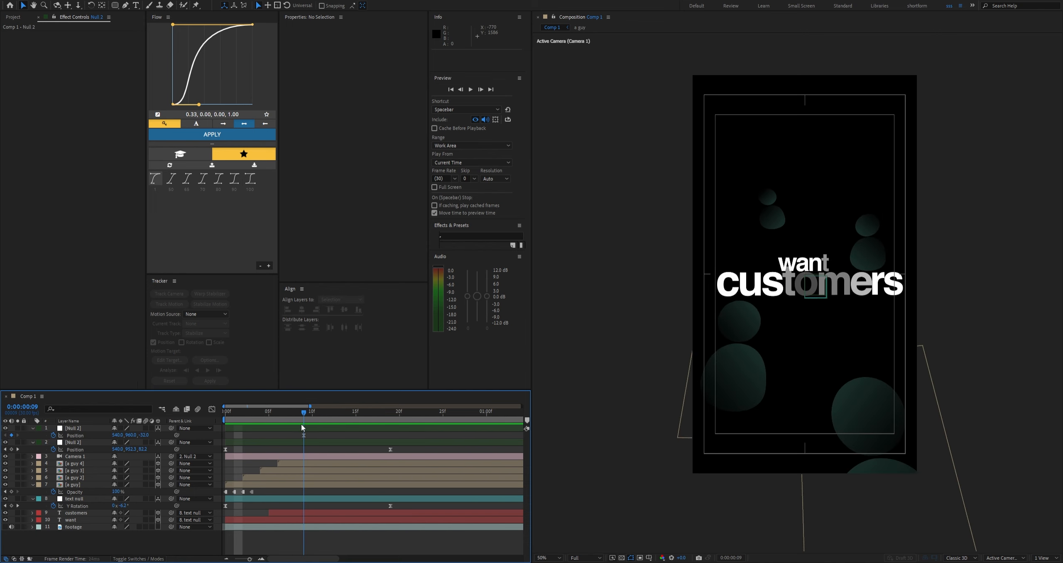
# Parent the original Null 2 to its duplicate and trim the duplicate null to start at frame 9
pyautogui.click(85, 443)
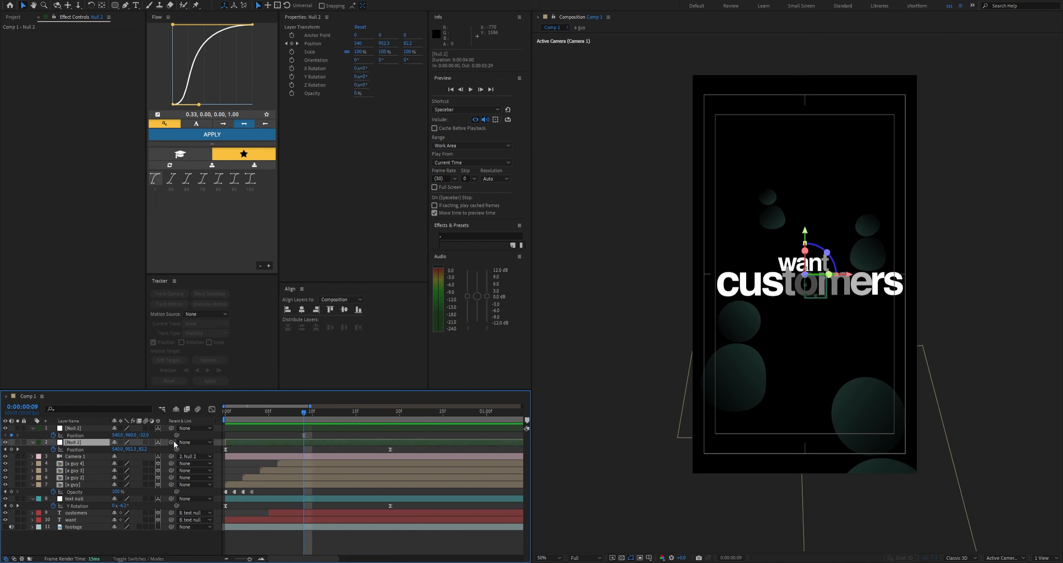
pyautogui.moveTo(172, 442); pyautogui.dragTo(88, 429)
pyautogui.click(311, 434)
pyautogui.click(303, 428)
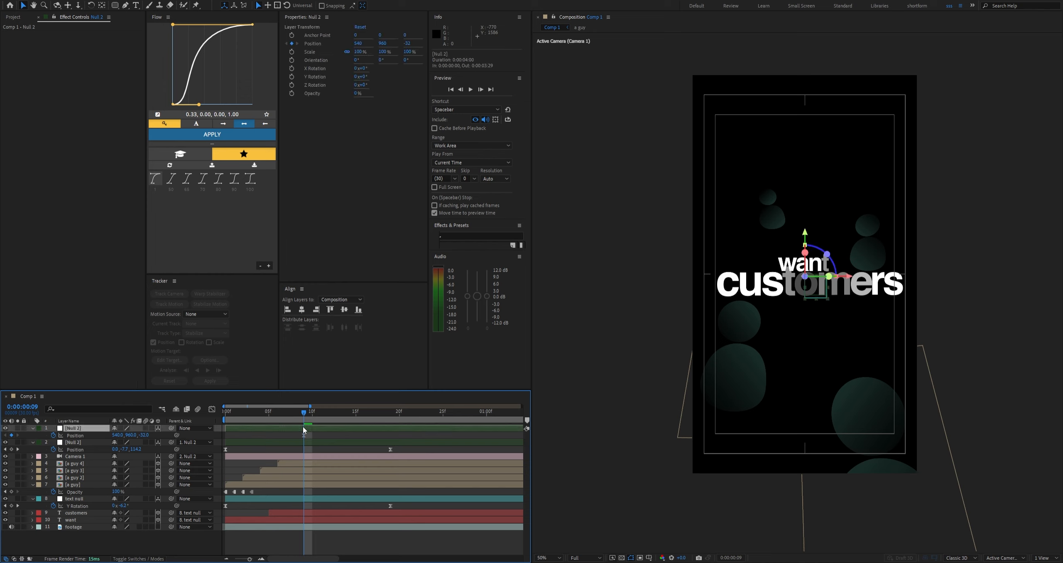
pyautogui.click(323, 433)
# Add a second Position keyframe to the duplicated null at 0:00:01:01 with a lower Z value, pulling the camera farther back
pyautogui.moveTo(318, 413)
pyautogui.mouseDown()
pyautogui.moveTo(220, 420)
pyautogui.moveTo(319, 429)
pyautogui.mouseUp()
pyautogui.click(365, 428)
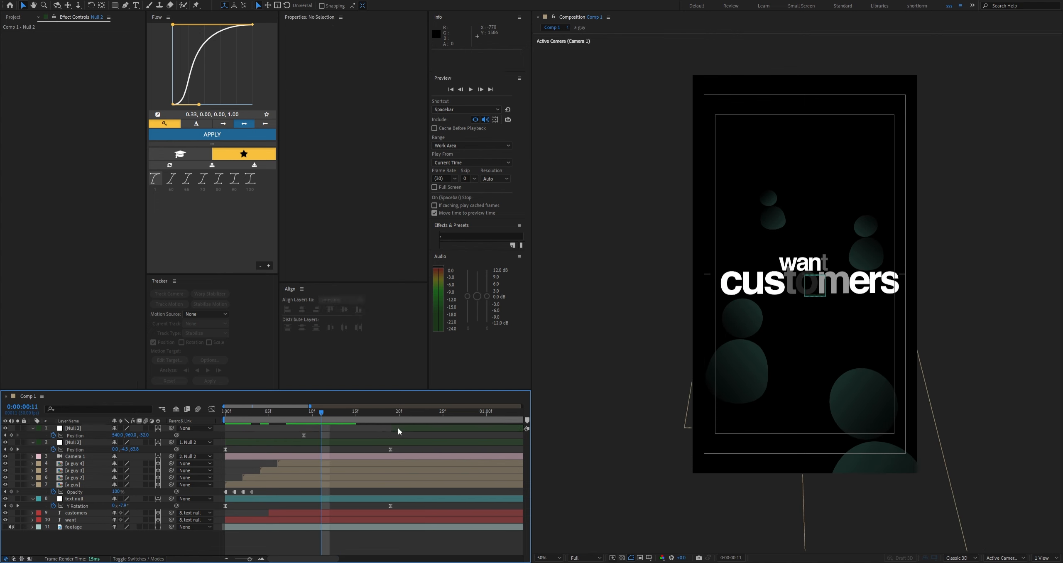
pyautogui.moveTo(390, 429); pyautogui.dragTo(495, 442)
pyautogui.click(315, 436)
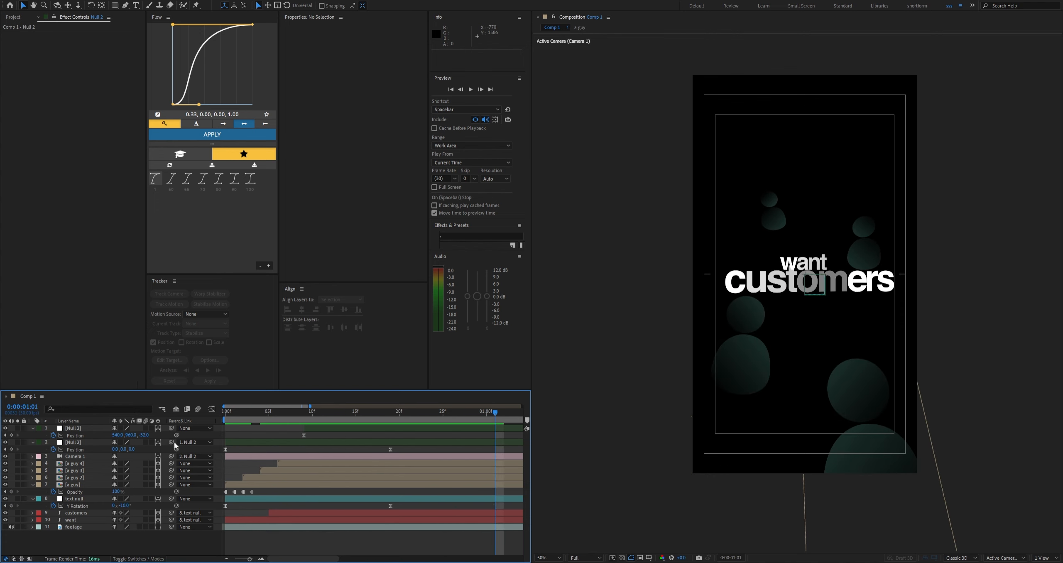
pyautogui.click(102, 437)
pyautogui.moveTo(146, 438)
pyautogui.mouseDown()
pyautogui.moveTo(122, 438)
pyautogui.moveTo(135, 438)
pyautogui.mouseUp()
pyautogui.click(342, 436)
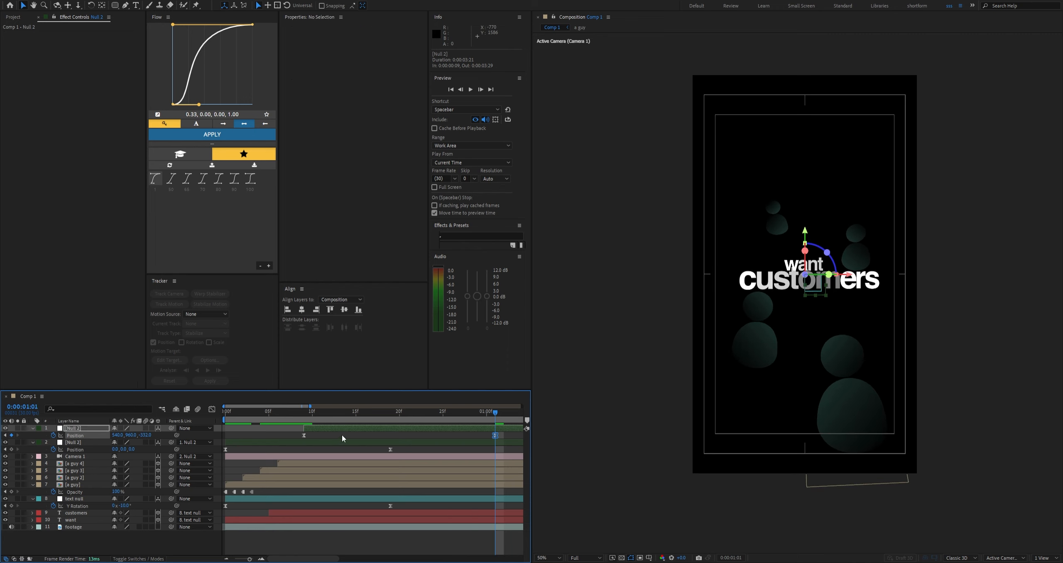
# Apply the Flow preset 80 easing (0.80, 0.00, 0.20, 1.00) to the duplicated null's two Position keyframes and preview from frame 0
pyautogui.moveTo(494, 412); pyautogui.dragTo(165, 430)
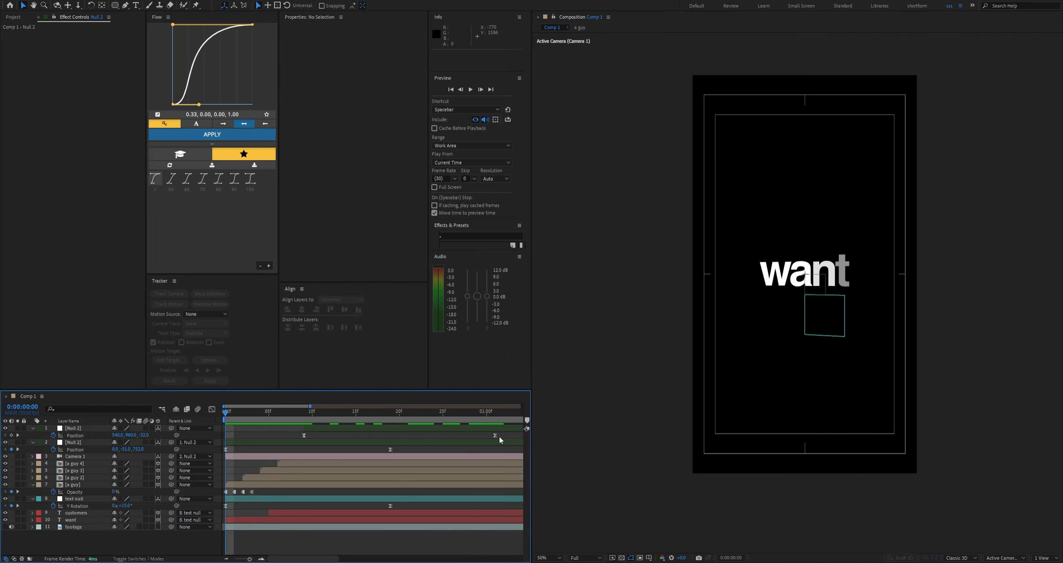
pyautogui.moveTo(504, 435); pyautogui.dragTo(289, 440)
pyautogui.click(218, 187)
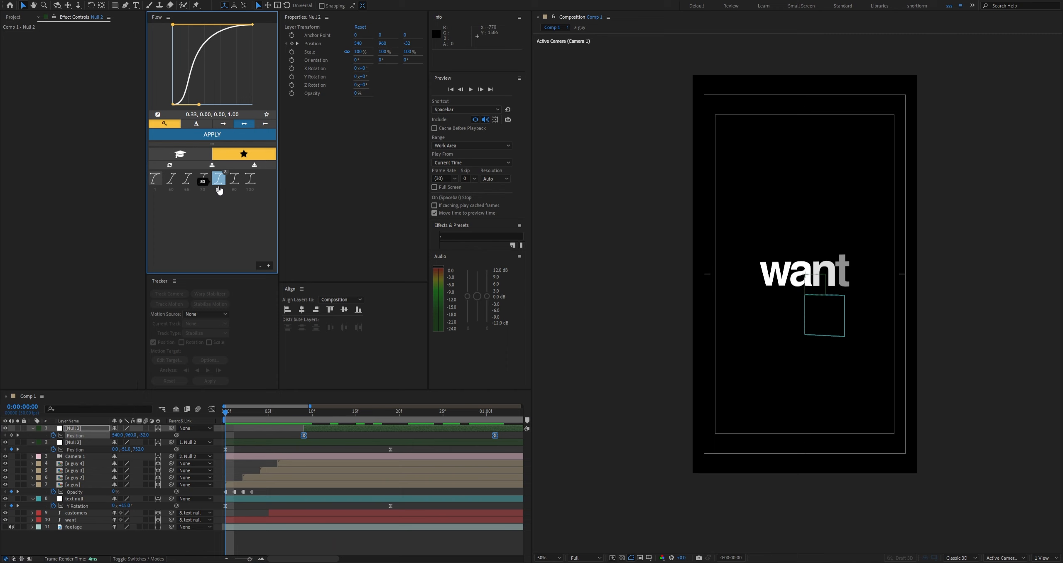
pyautogui.click(222, 135)
pyautogui.click(252, 437)
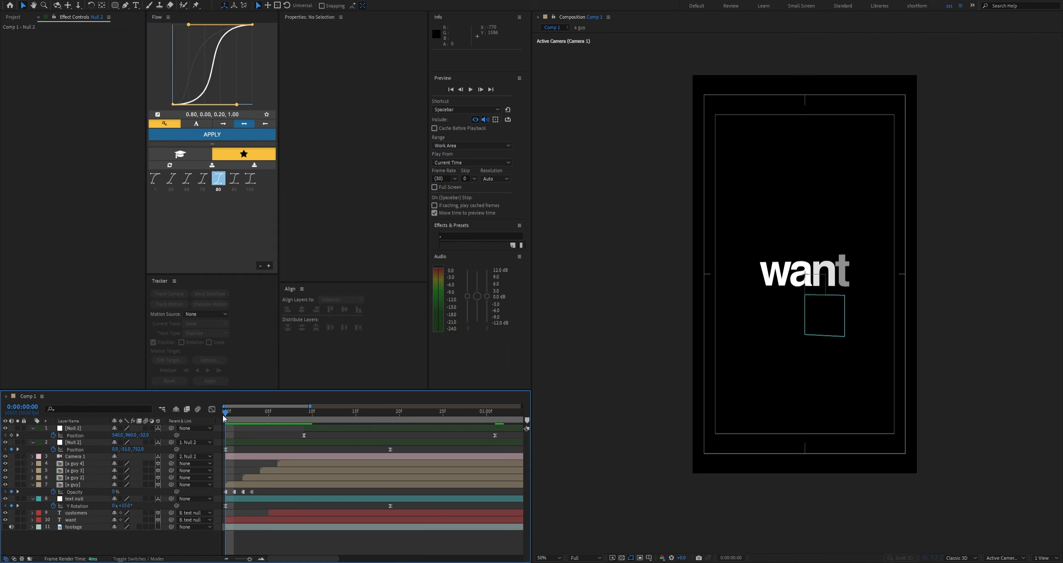
pyautogui.press('space')
pyautogui.click(230, 413)
pyautogui.press('space')
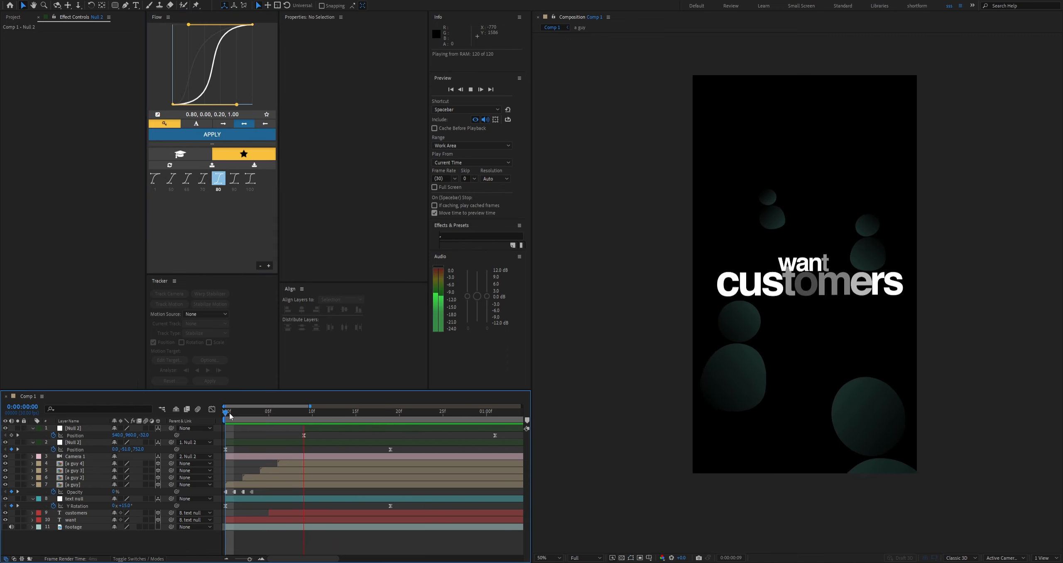
# Try shifting the duplicated null's two Position keyframes so the first sits at frame 2, and preview from frame 0
pyautogui.moveTo(233, 413); pyautogui.dragTo(212, 419)
pyautogui.moveTo(303, 435); pyautogui.dragTo(243, 435)
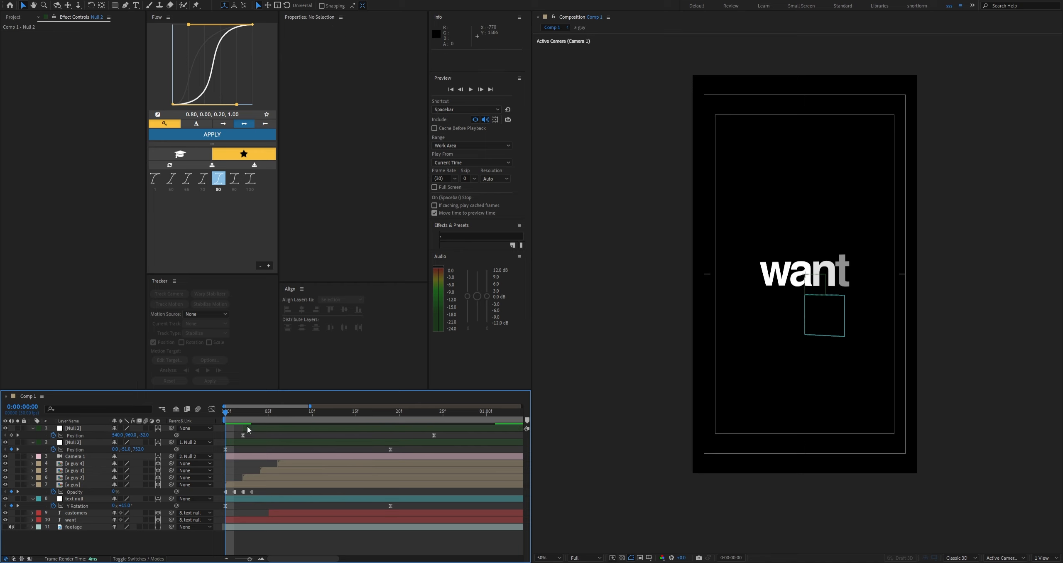
pyautogui.press('space')
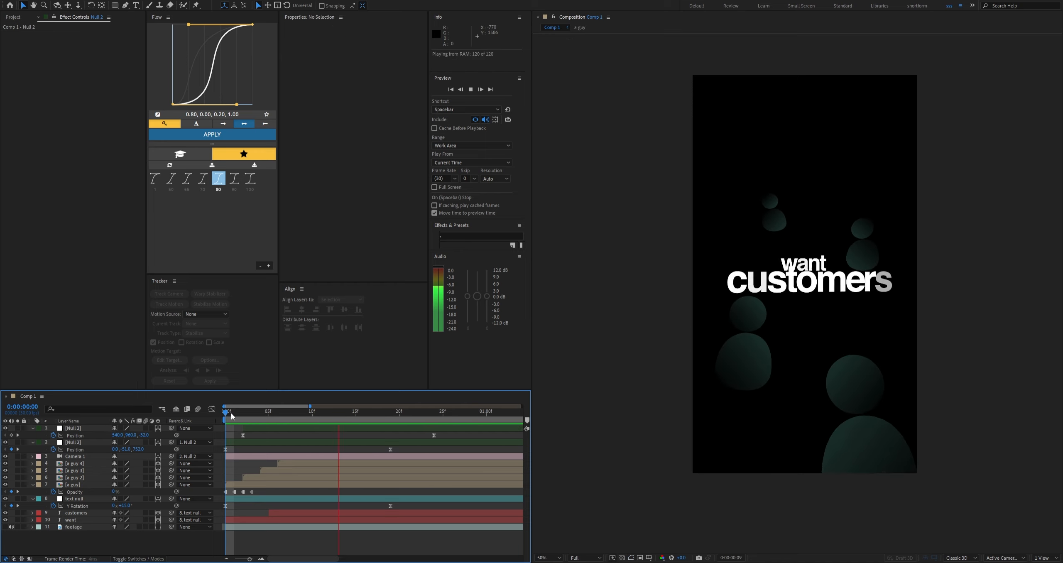
pyautogui.press('space')
# Place the duplicated null's first Position keyframe at frame 9 and its last one at frame 26
pyautogui.moveTo(454, 433); pyautogui.dragTo(304, 432)
pyautogui.click(368, 434)
pyautogui.moveTo(494, 435); pyautogui.dragTo(451, 435)
# Apply the Flow preset 65 easing (0.65, 0.00, 0.35, 1.00) to the duplicated null's two Position keyframes and preview from the start
pyautogui.moveTo(476, 433); pyautogui.dragTo(273, 441)
pyautogui.click(191, 186)
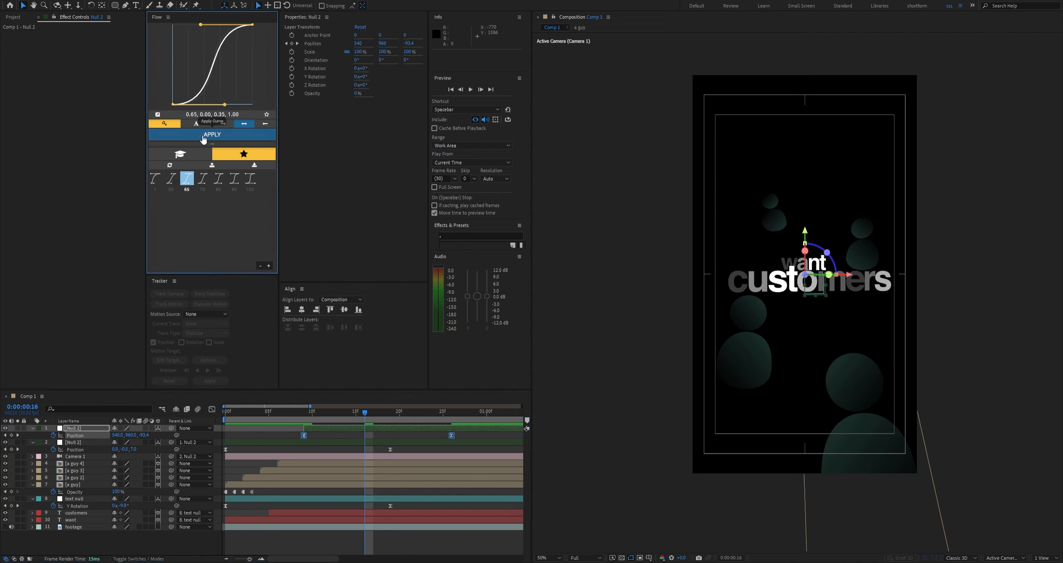
pyautogui.click(204, 138)
pyautogui.click(266, 433)
pyautogui.moveTo(365, 417); pyautogui.dragTo(237, 420)
pyautogui.press('space')
pyautogui.press('space')
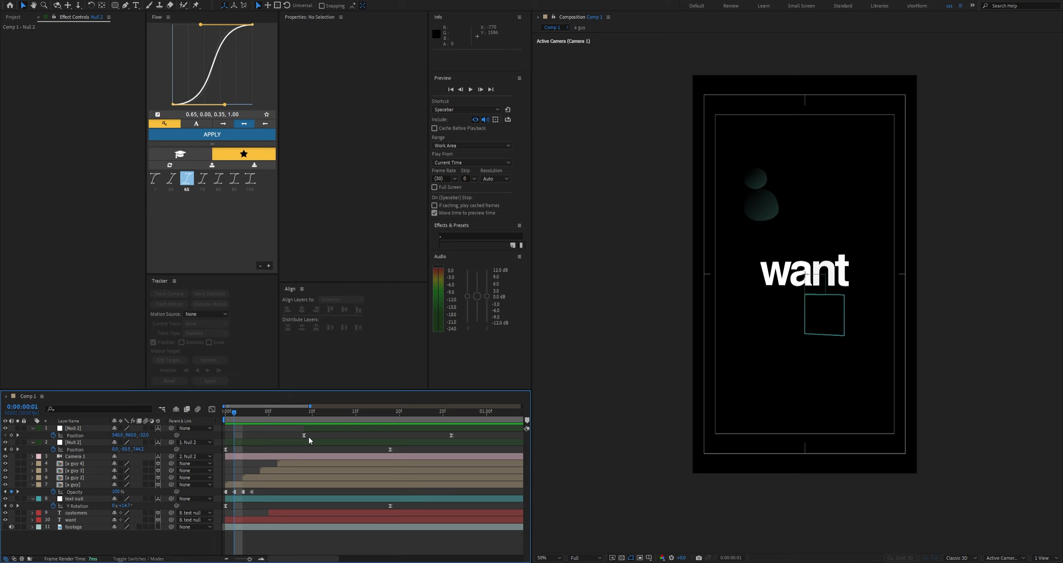
# Move the duplicated null's first Position keyframe and its layer start to frame 5, and play back the result
pyautogui.moveTo(304, 435)
pyautogui.mouseDown()
pyautogui.moveTo(267, 429)
pyautogui.moveTo(304, 422)
pyautogui.mouseUp()
pyautogui.click(287, 436)
pyautogui.press('space')
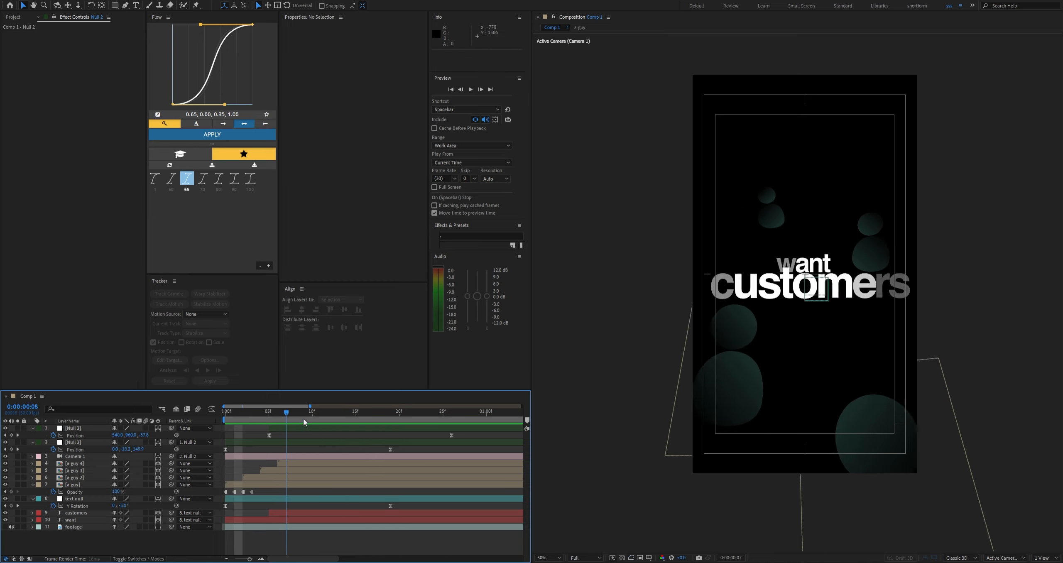
pyautogui.press('space')
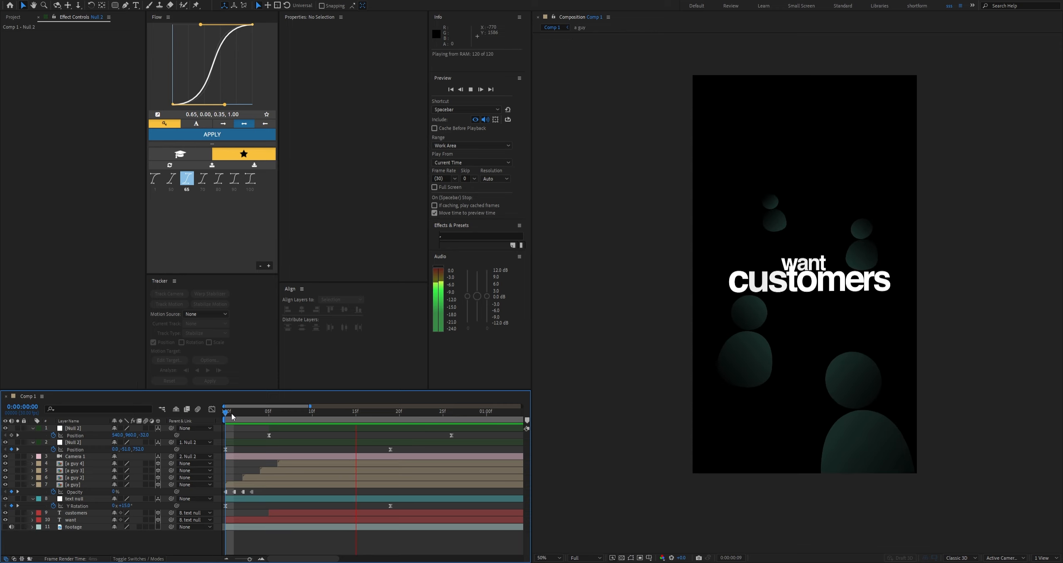
# Lower the duplicated null's Z Position at frame 26 to about -572, pulling the camera farther back, and preview from frame 0
pyautogui.moveTo(232, 414); pyautogui.dragTo(451, 424)
pyautogui.press('space')
pyautogui.moveTo(148, 435)
pyautogui.mouseDown()
pyautogui.moveTo(133, 438)
pyautogui.moveTo(165, 438)
pyautogui.moveTo(156, 438)
pyautogui.mouseUp()
pyautogui.click(317, 442)
pyautogui.click(439, 435)
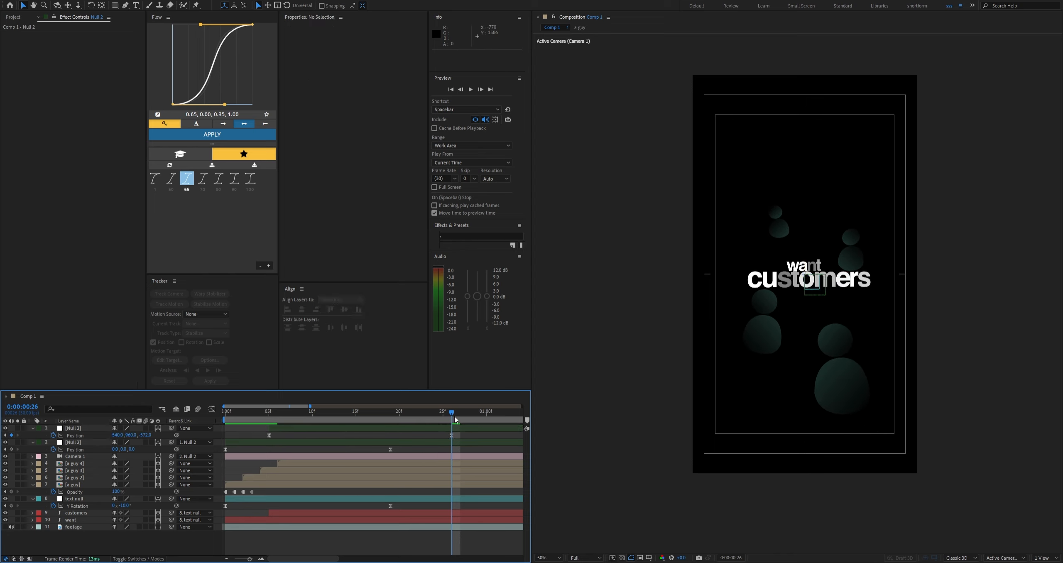
pyautogui.moveTo(451, 414); pyautogui.dragTo(226, 416)
pyautogui.press('space')
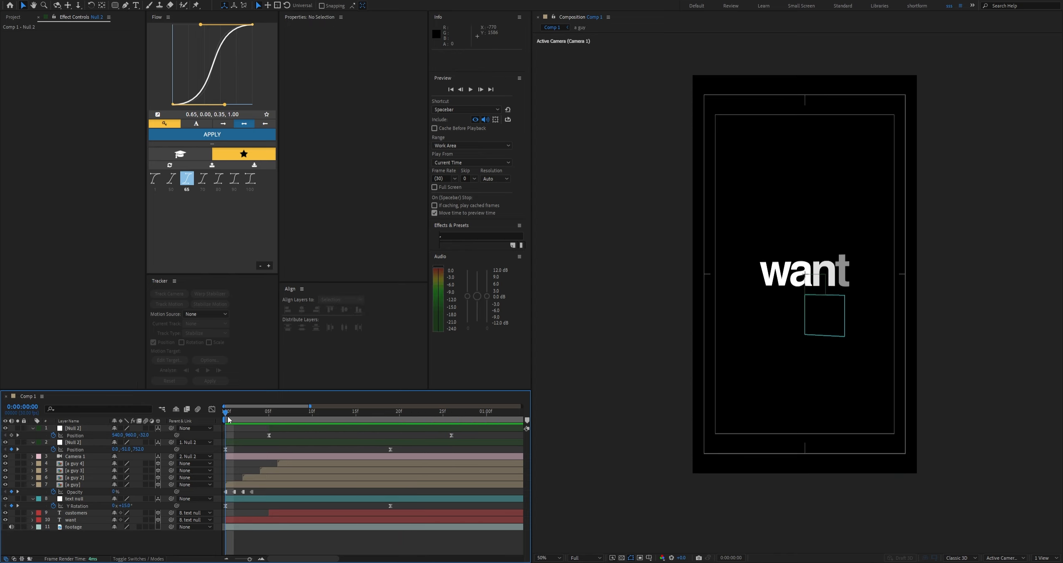
pyautogui.press('space')
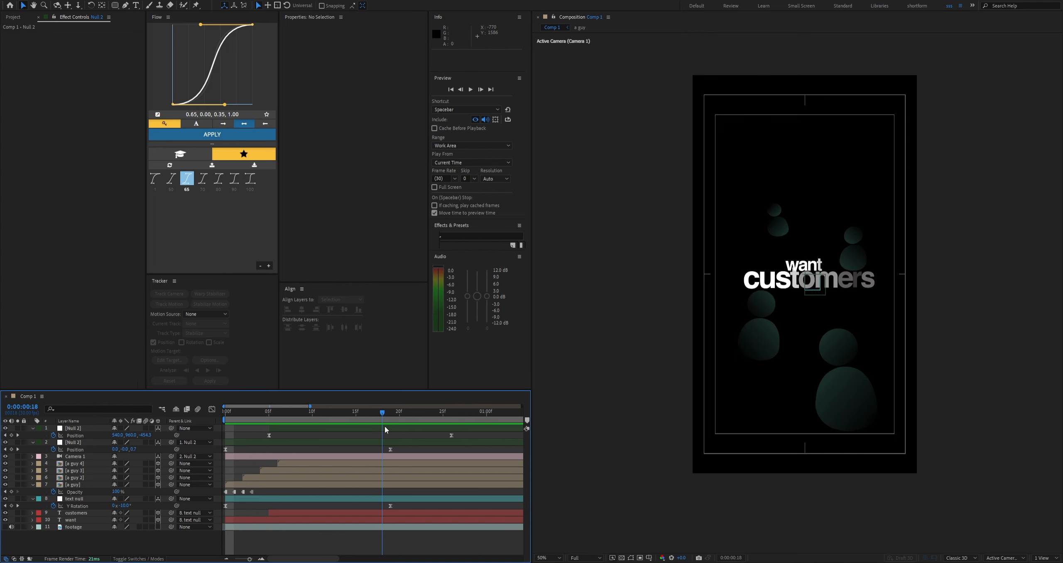
# Create a white solid above all layers starting at frame 19 and preview the transition from the start
pyautogui.press('k')
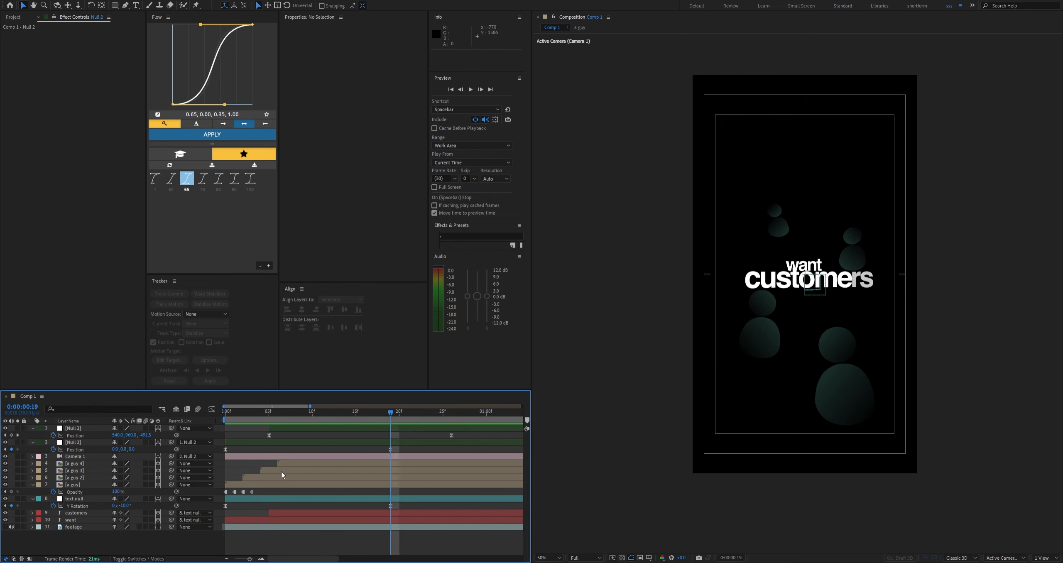
pyautogui.hotkey('ctrl', 'y')
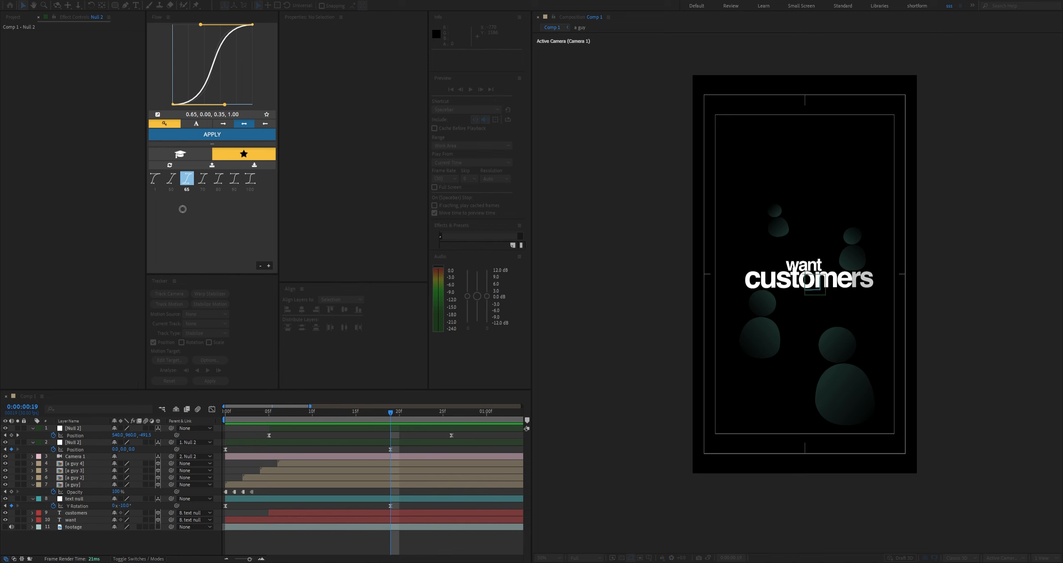
pyautogui.press('Return')
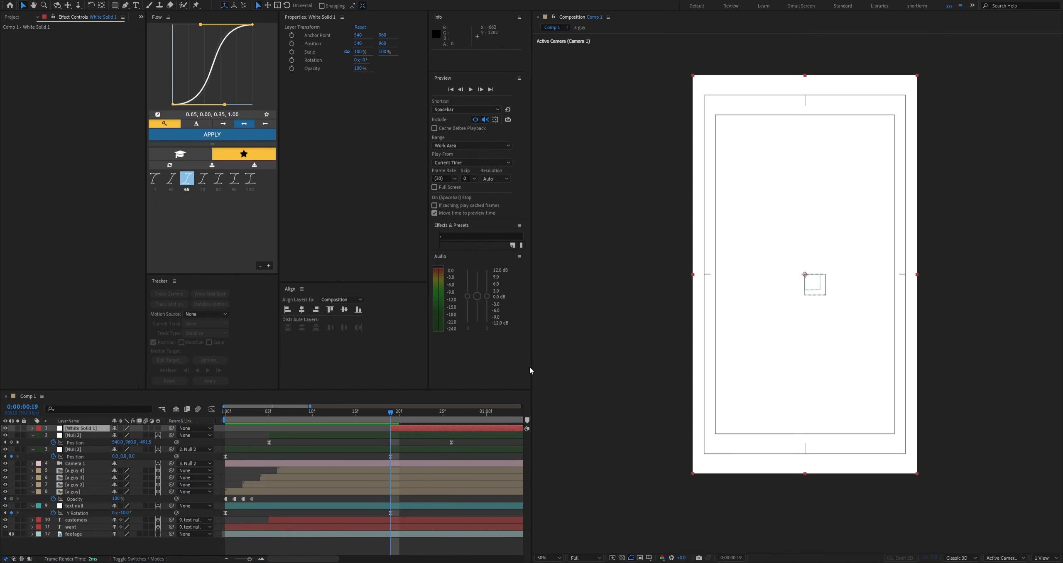
pyautogui.click(372, 434)
pyautogui.click(401, 413)
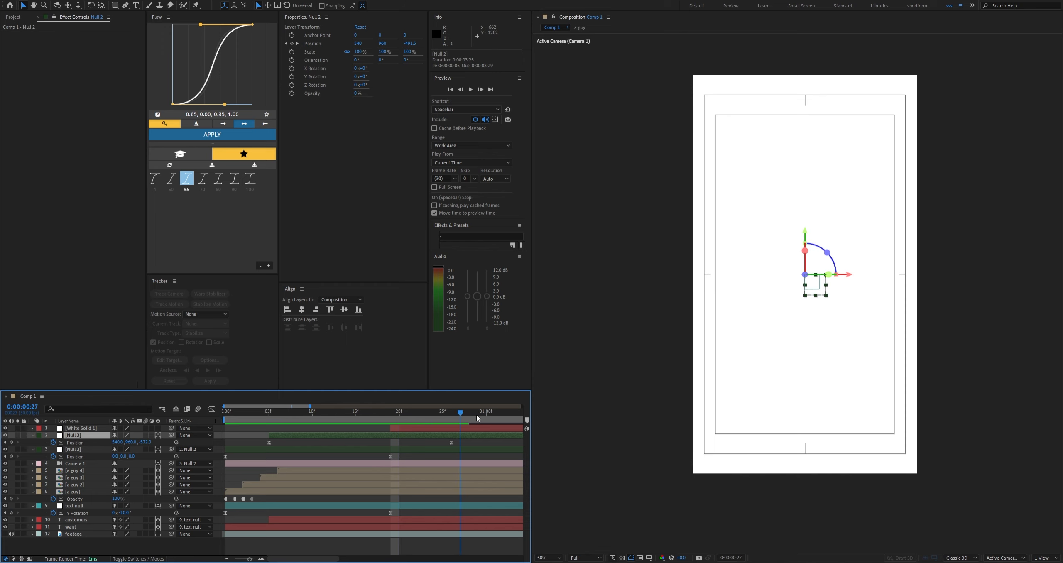
pyautogui.moveTo(477, 416); pyautogui.dragTo(202, 425)
pyautogui.click(233, 418)
pyautogui.press('space')
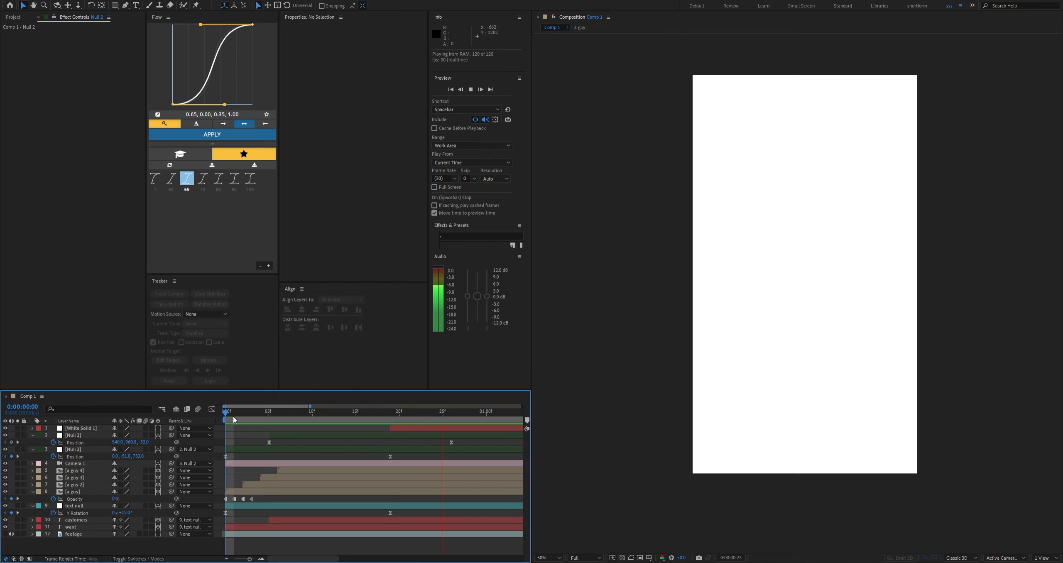
pyautogui.press('space')
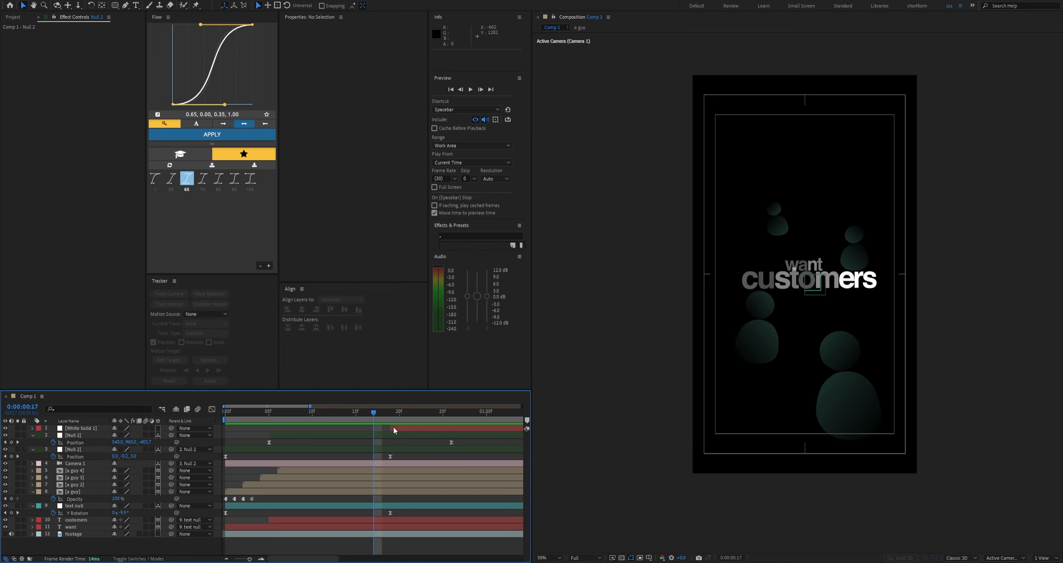
# Move the start of the white solid to frame 15 and preview the animation from frame 0
pyautogui.moveTo(393, 428); pyautogui.dragTo(229, 416)
pyautogui.press('space')
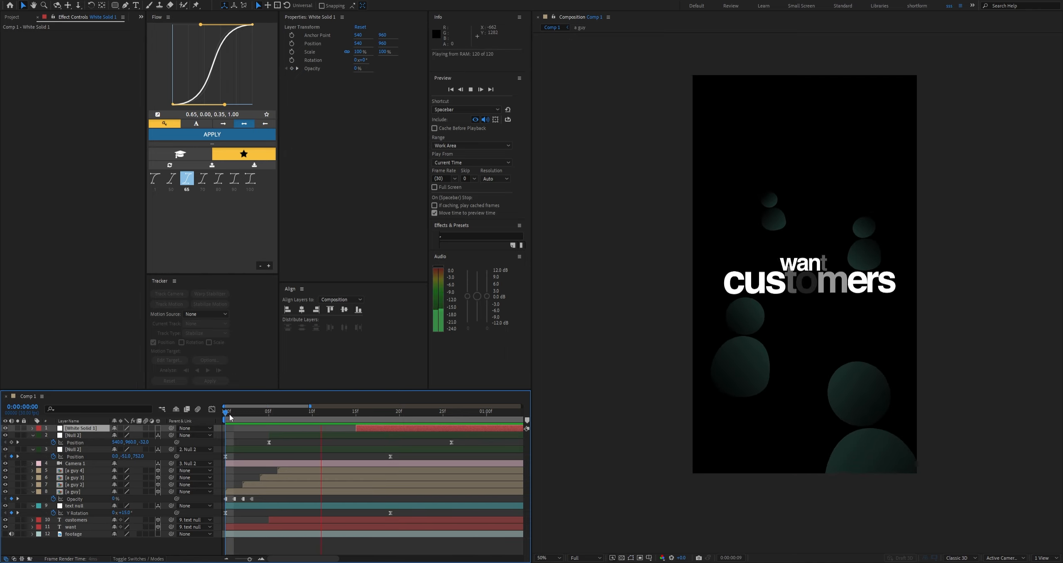
pyautogui.moveTo(349, 417)
pyautogui.mouseDown()
pyautogui.moveTo(425, 422)
pyautogui.moveTo(223, 417)
pyautogui.moveTo(370, 420)
pyautogui.mouseUp()
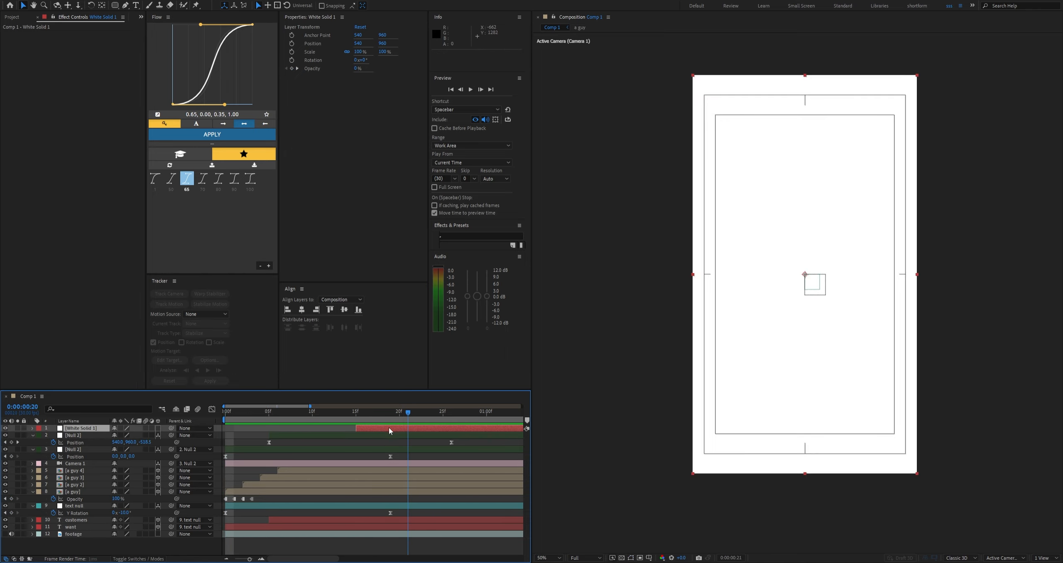
pyautogui.press('Home')
pyautogui.press('space')
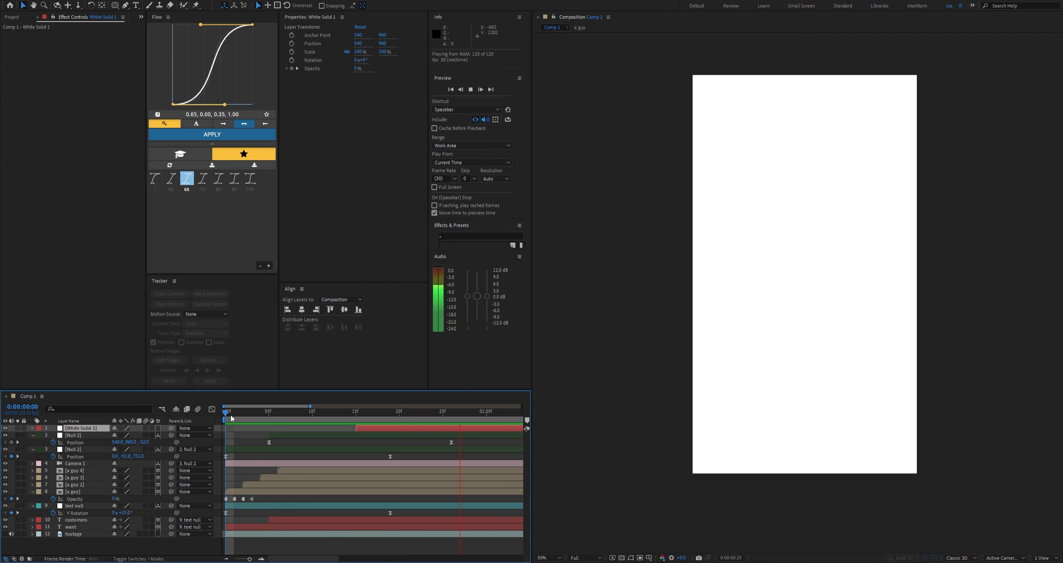
pyautogui.moveTo(351, 411); pyautogui.dragTo(160, 438)
pyautogui.click(357, 435)
pyautogui.click(350, 442)
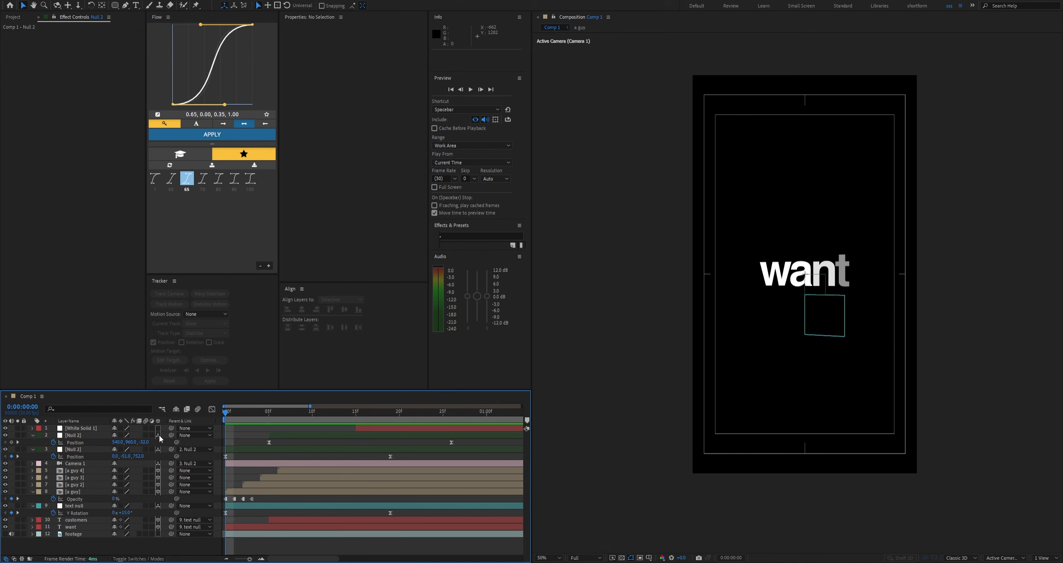
# Animate the "want" text layer's Opacity from 0% at frame 0 to 100% at frame 5
pyautogui.click(76, 526)
pyautogui.press('t')
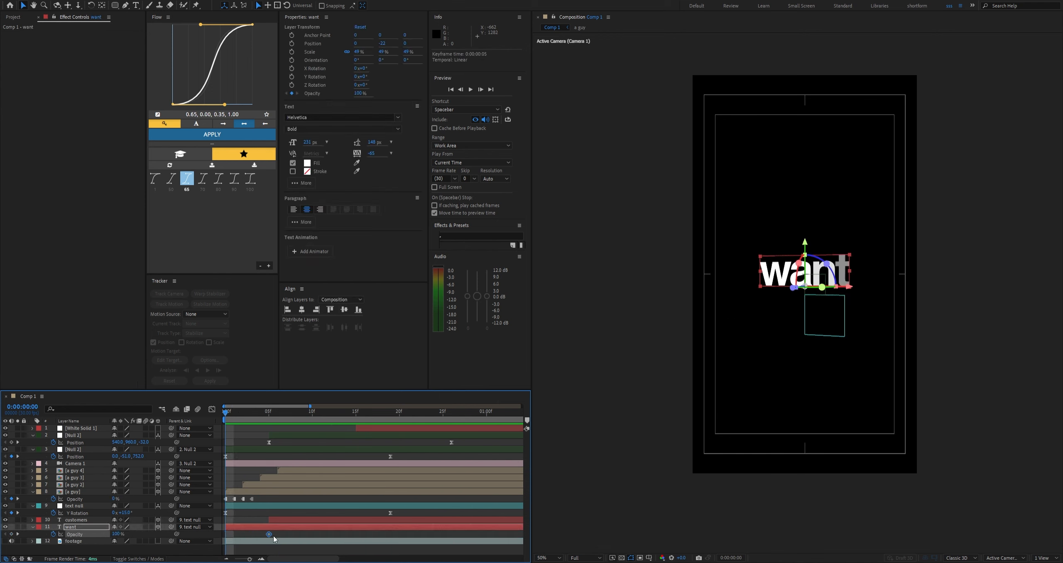
pyautogui.moveTo(113, 534); pyautogui.dragTo(56, 536)
pyautogui.click(50, 551)
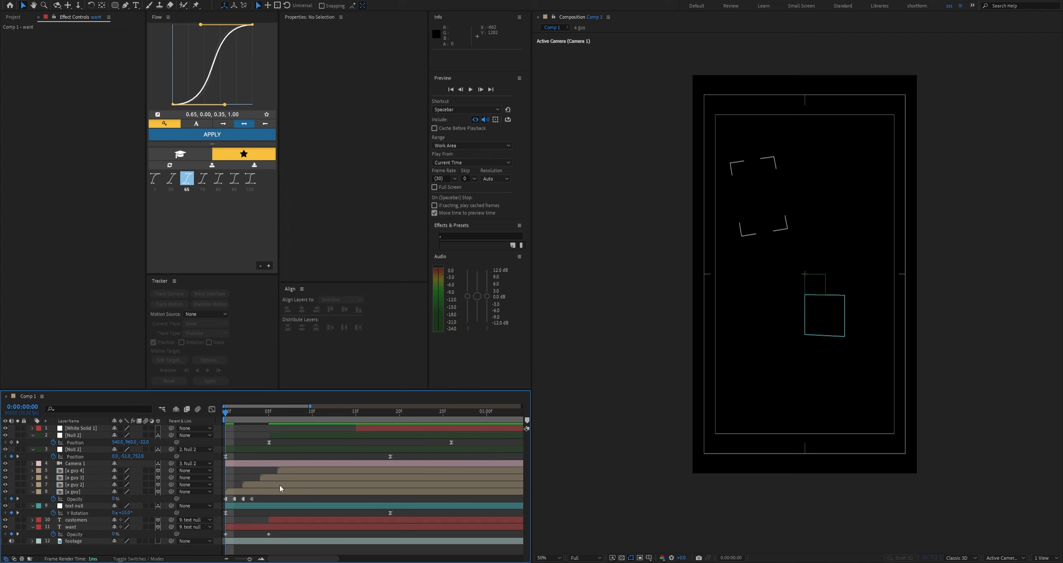
# Collapse the revealed layer properties and preview the composition's opening from frame 0
pyautogui.press('u')
pyautogui.press('u')
pyautogui.moveTo(235, 416)
pyautogui.mouseDown()
pyautogui.moveTo(352, 419)
pyautogui.moveTo(227, 426)
pyautogui.mouseUp()
pyautogui.press('space')
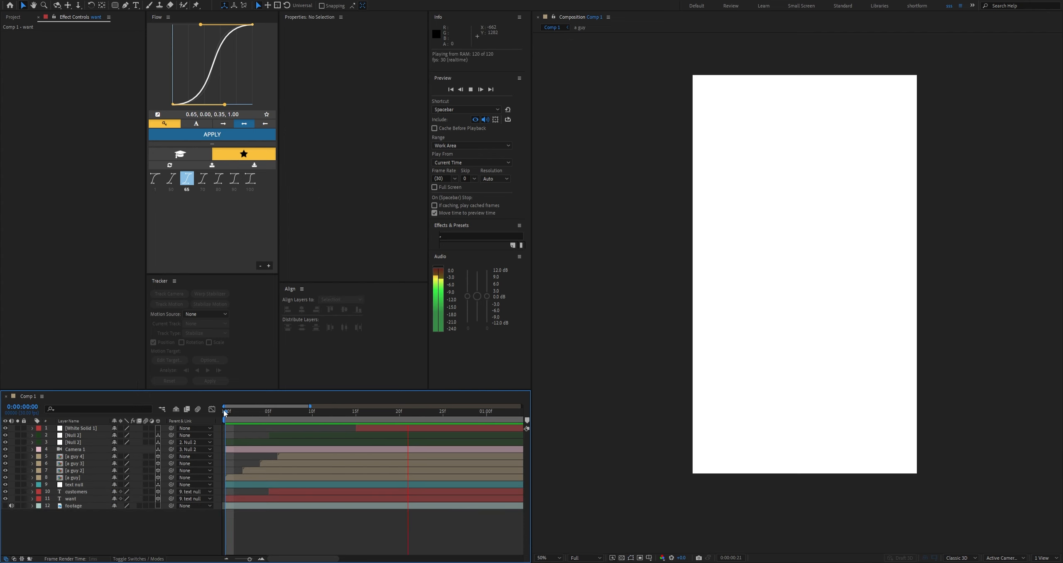
pyautogui.click(234, 412)
pyautogui.press('space')
pyautogui.moveTo(234, 413); pyautogui.dragTo(165, 436)
pyautogui.press('space')
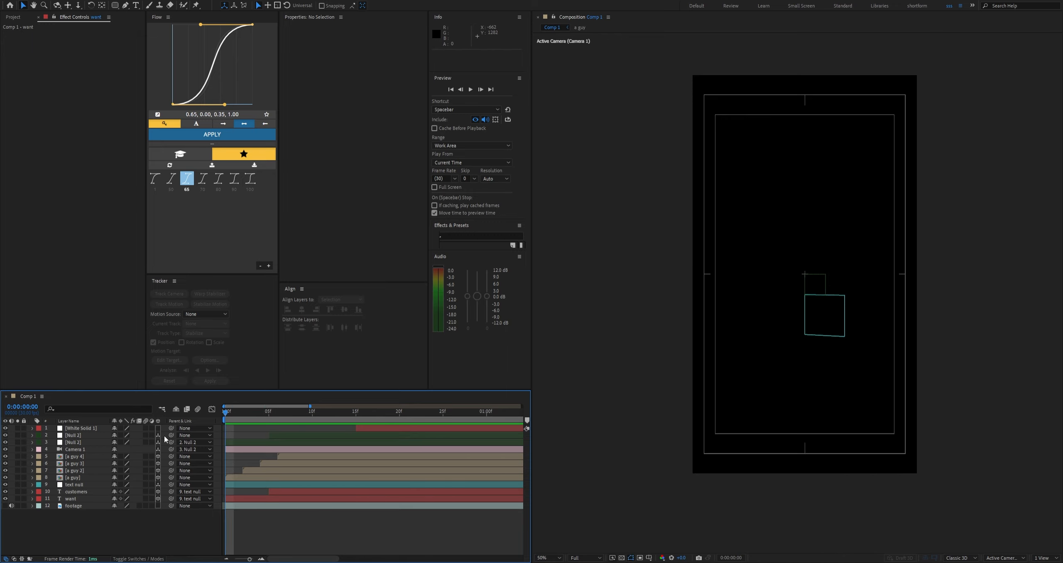
# In the speed graph, extend the outgoing ease of the original Null 2's first Position keyframe so its speed peaks around frame 6 to 7
pyautogui.click(75, 441)
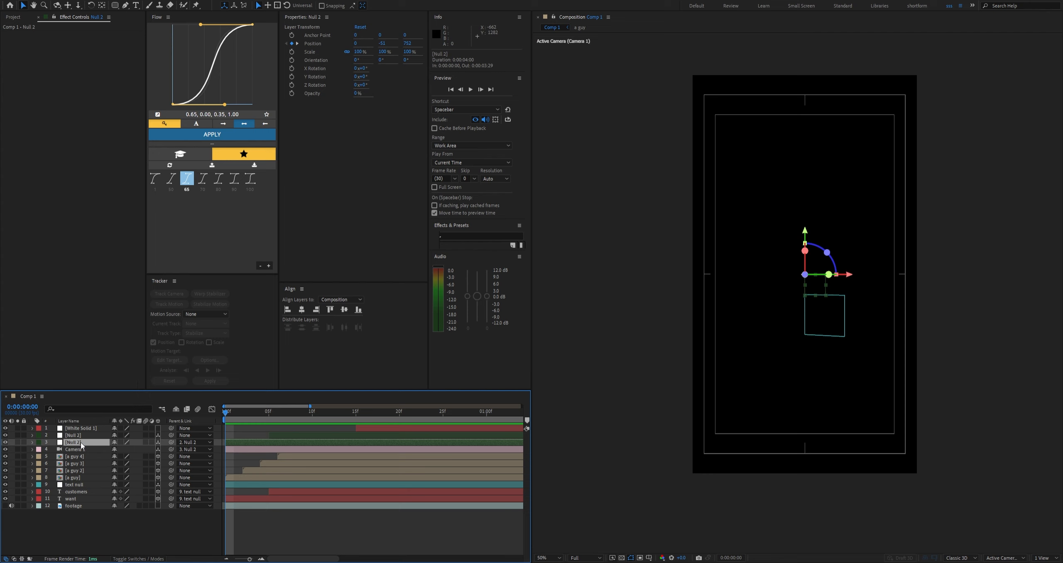
pyautogui.press('p')
pyautogui.moveTo(401, 447); pyautogui.dragTo(199, 455)
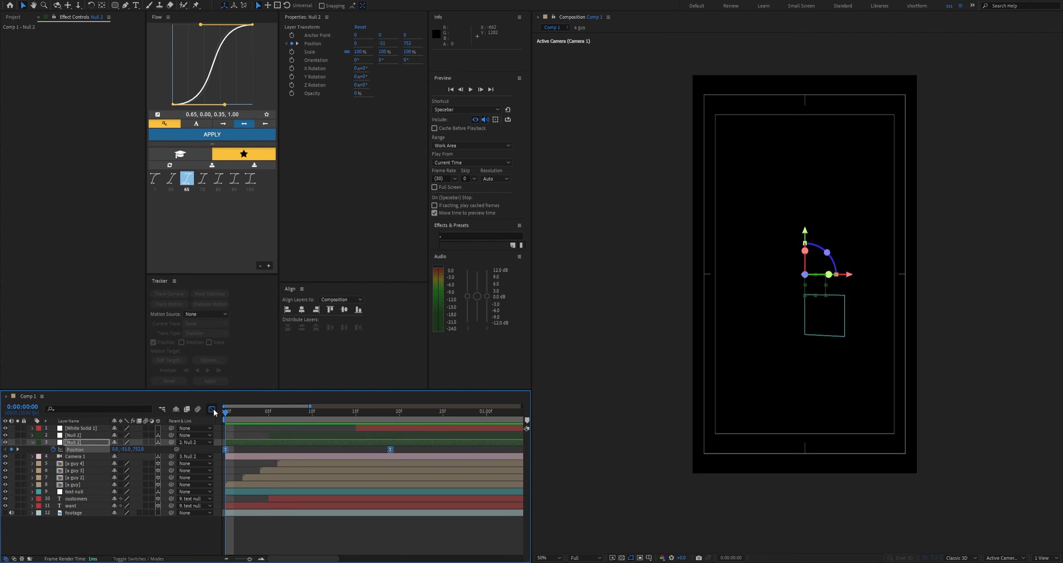
pyautogui.click(212, 409)
pyautogui.moveTo(225, 406); pyautogui.dragTo(298, 429)
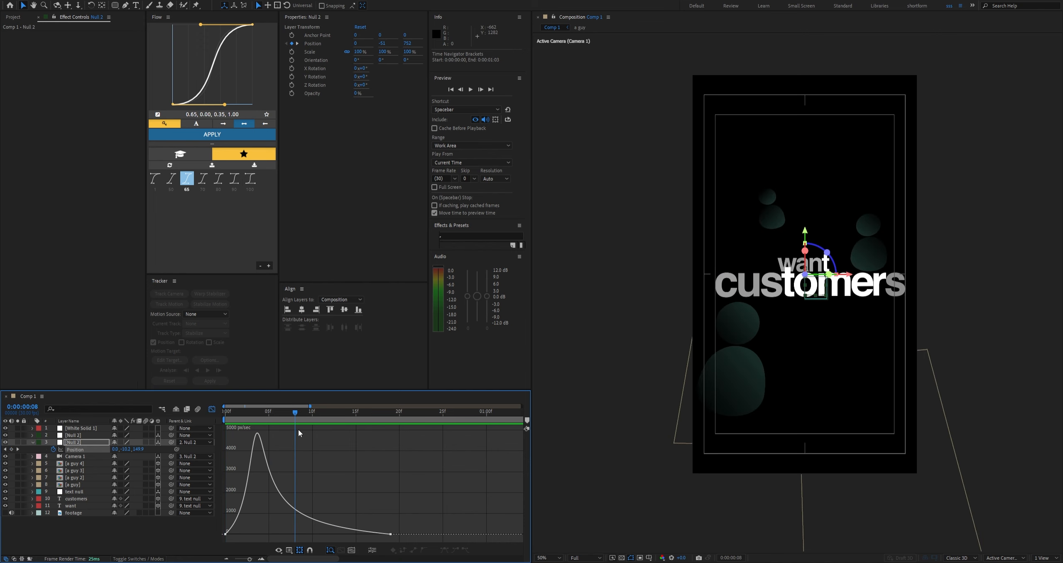
pyautogui.moveTo(253, 534); pyautogui.dragTo(279, 535)
pyautogui.click(335, 488)
pyautogui.moveTo(296, 415); pyautogui.dragTo(218, 413)
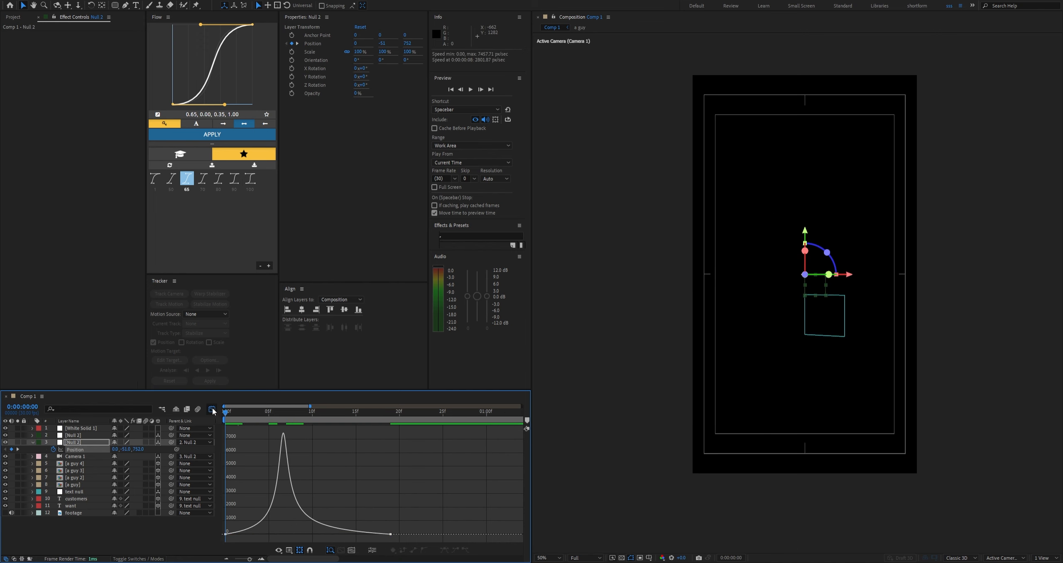
pyautogui.click(212, 408)
# Read the original Null 2's Position curve into Flow, apply it (0.64, 0.00, 0.00, 1.00) to the text null's two Y Rotation keyframes, and preview
pyautogui.moveTo(404, 448); pyautogui.dragTo(214, 453)
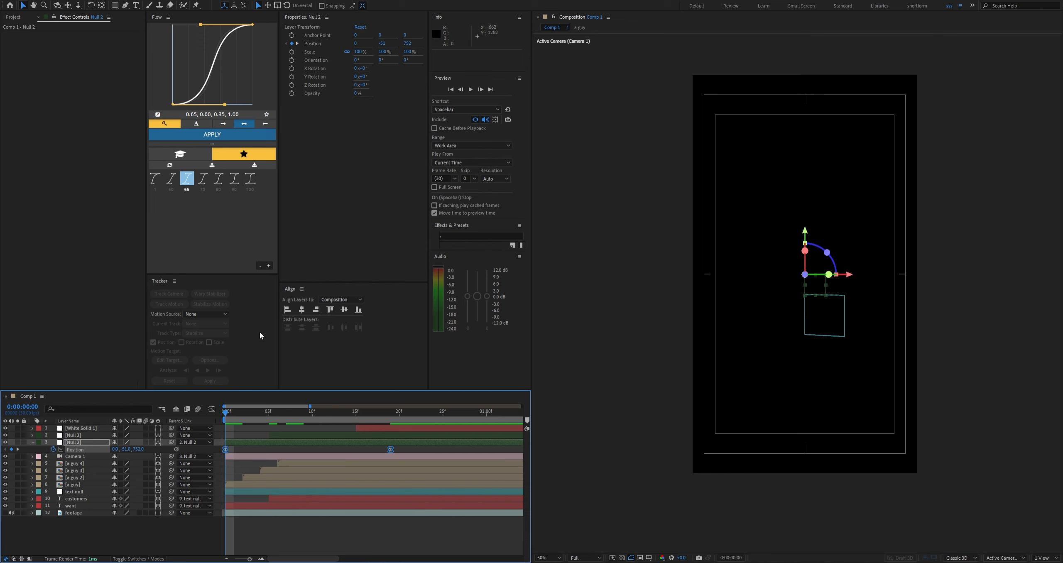
pyautogui.click(156, 116)
pyautogui.click(83, 492)
pyautogui.press('u')
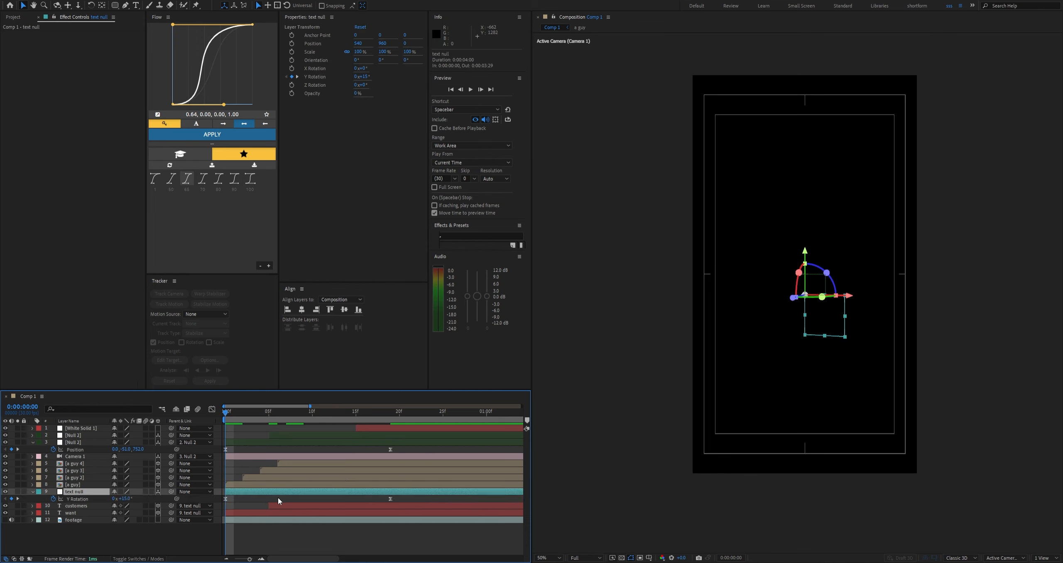
pyautogui.moveTo(401, 498); pyautogui.dragTo(194, 502)
pyautogui.click(206, 136)
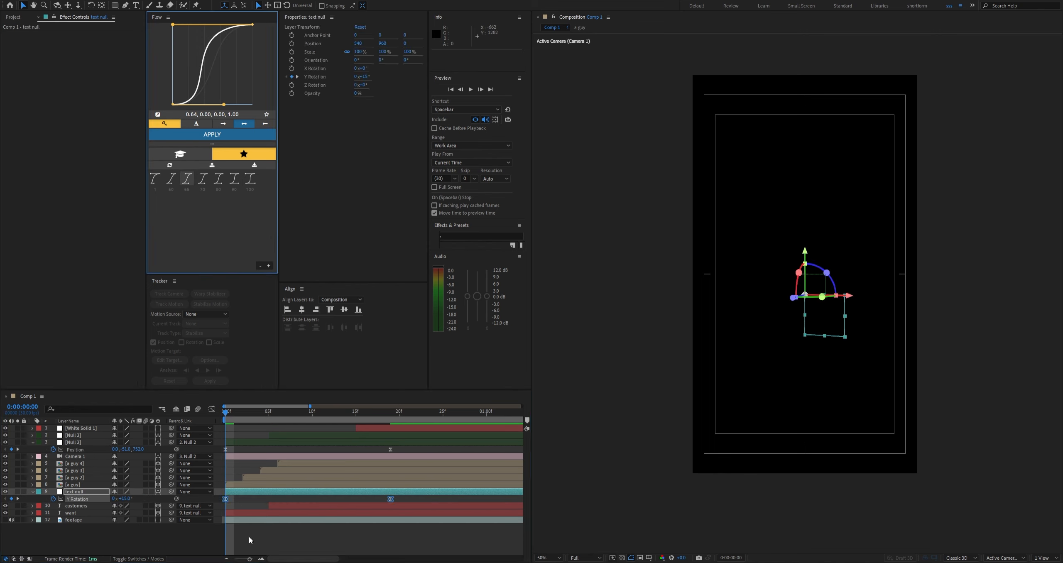
pyautogui.click(248, 535)
pyautogui.press('space')
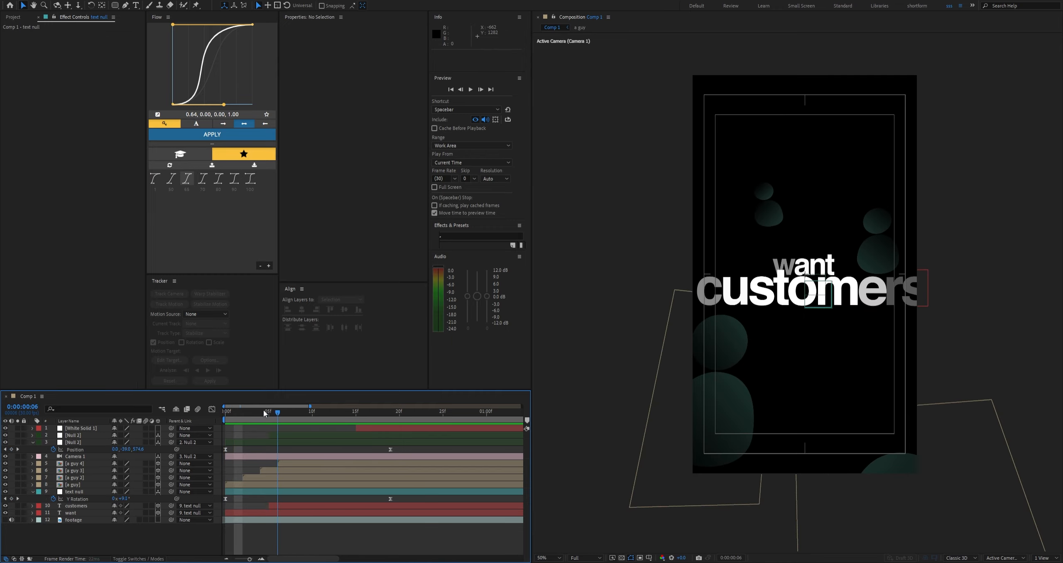
pyautogui.press('space')
# In the speed graph, shorten the outgoing ease of the original Null 2's first Position keyframe so its speed peaks around frame 1 to 2
pyautogui.moveTo(399, 445); pyautogui.dragTo(198, 509)
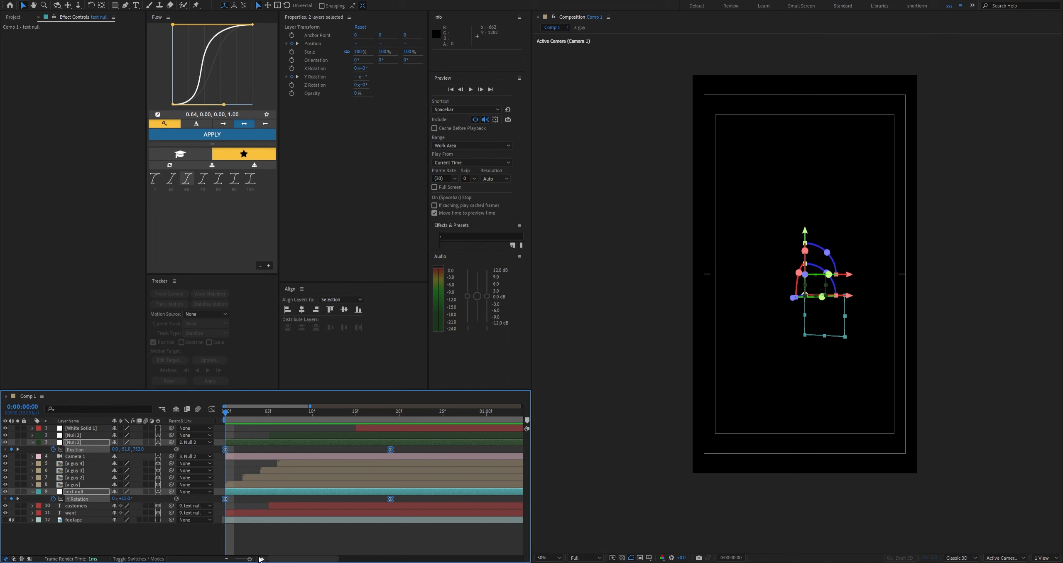
pyautogui.moveTo(409, 448); pyautogui.dragTo(219, 466)
pyautogui.click(211, 409)
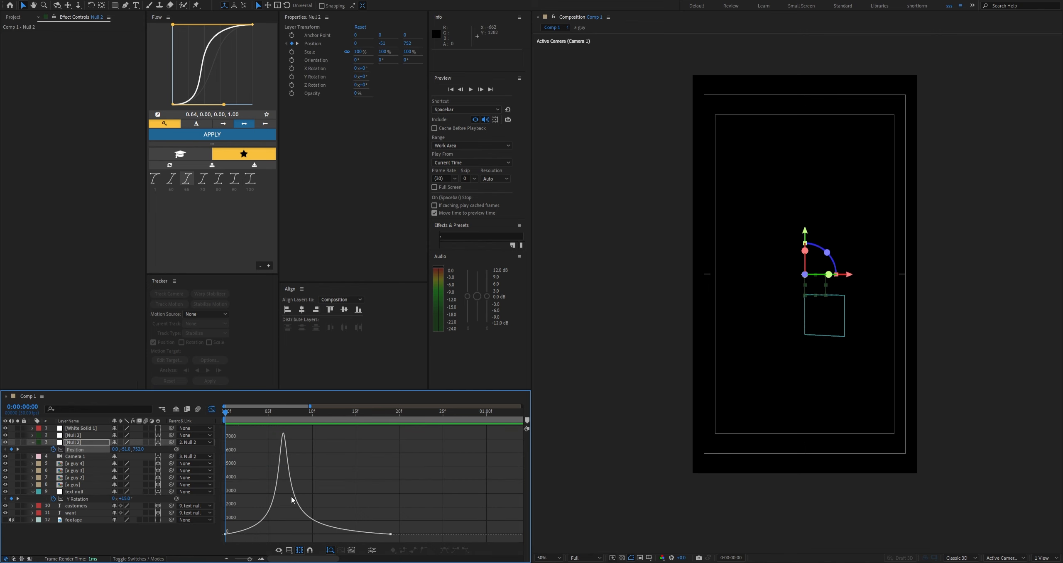
pyautogui.click(261, 534)
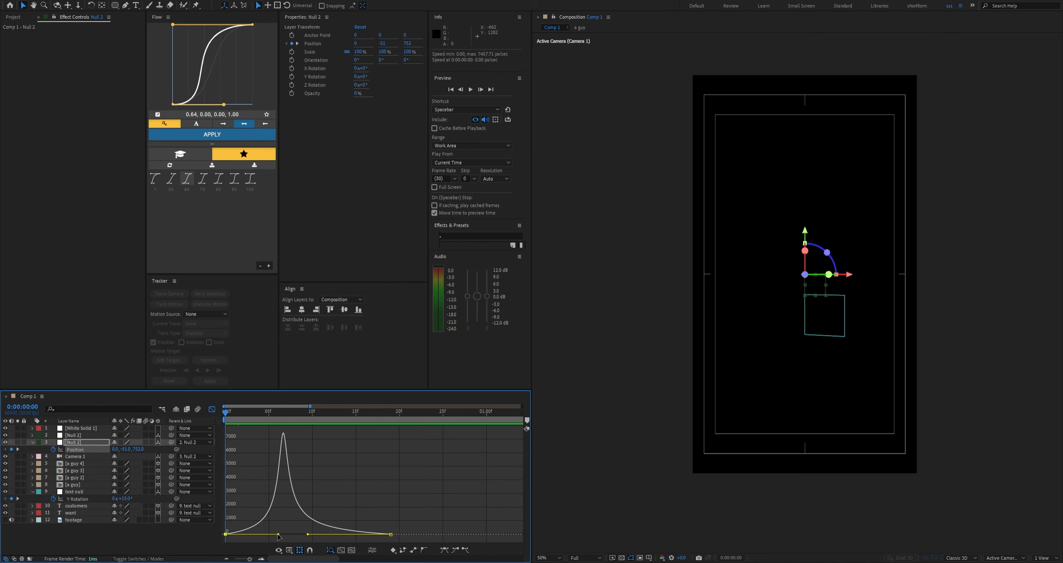
pyautogui.moveTo(278, 534); pyautogui.dragTo(236, 545)
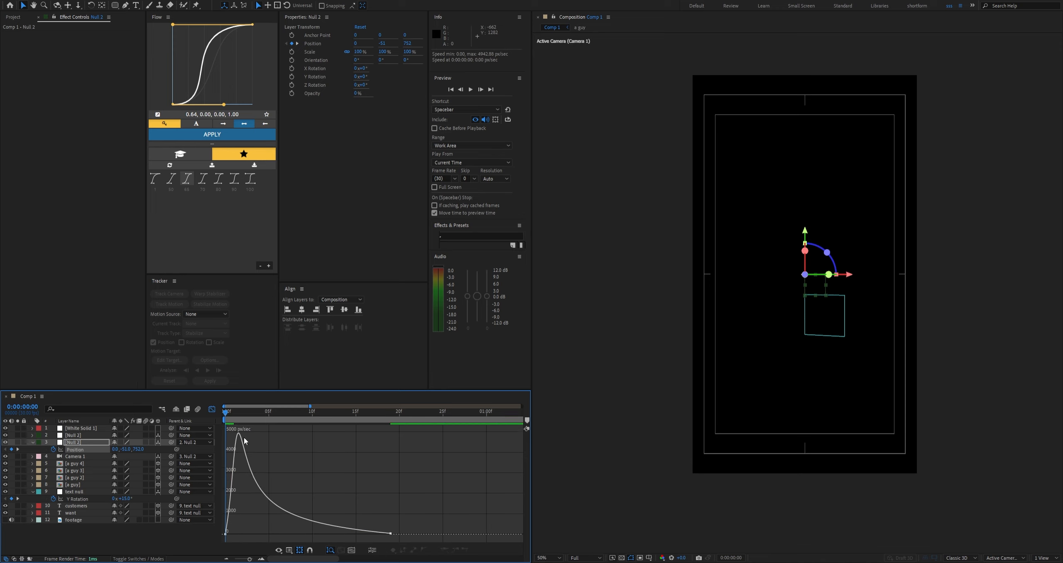
# Preview the composition's opening from frame 0 and inspect the first frames of the camera move
pyautogui.moveTo(235, 414); pyautogui.dragTo(211, 434)
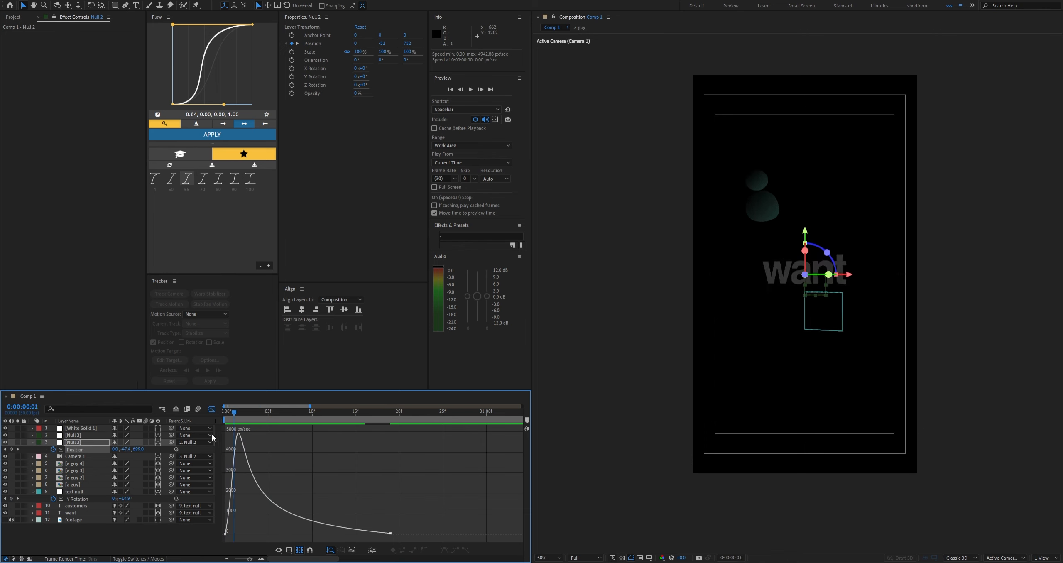
pyautogui.press('space')
pyautogui.click(228, 414)
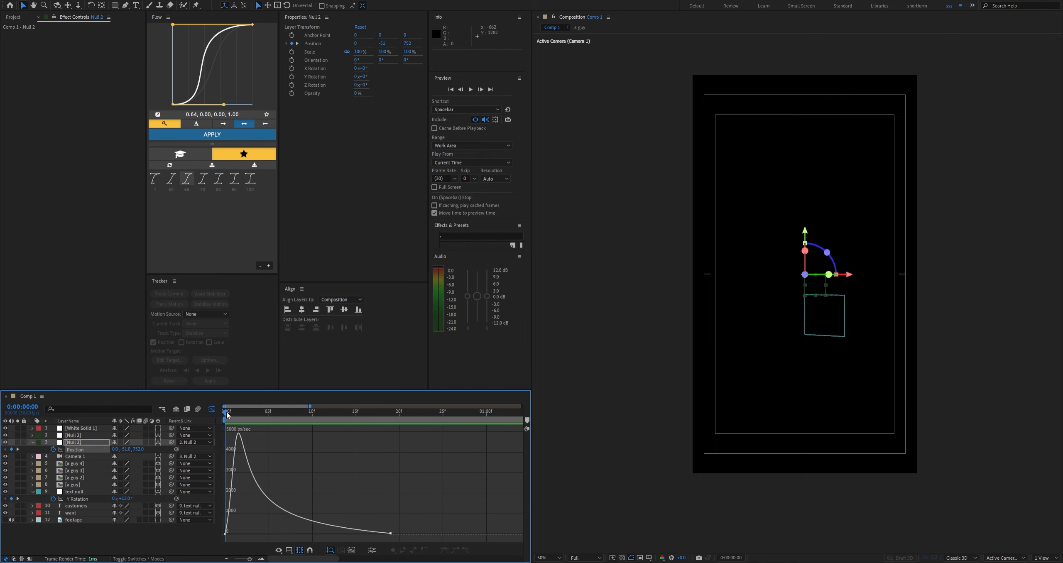
pyautogui.press('space')
pyautogui.click(234, 416)
# In the speed graph, flatten the incoming ease of the original Null 2's last Position keyframe to zero speed and reselect both keyframes
pyautogui.moveTo(420, 511); pyautogui.dragTo(218, 547)
pyautogui.click(155, 114)
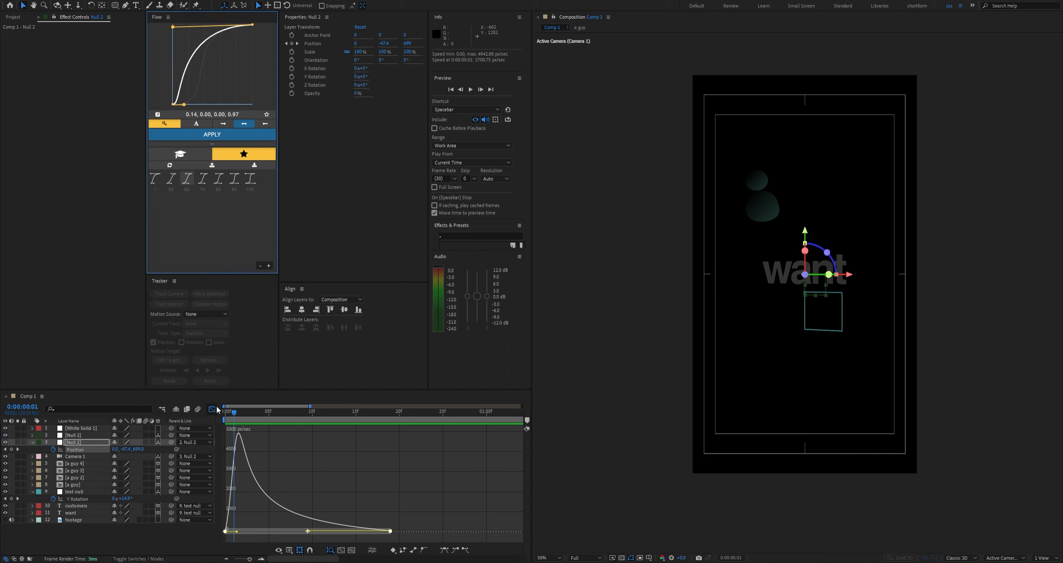
pyautogui.click(248, 531)
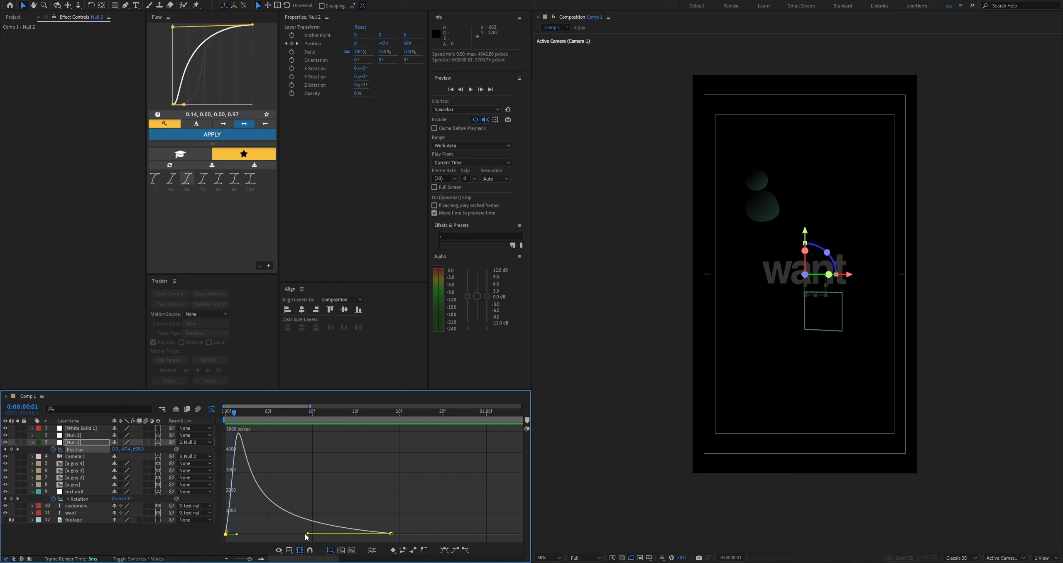
pyautogui.moveTo(306, 533); pyautogui.dragTo(308, 534)
pyautogui.moveTo(401, 519); pyautogui.dragTo(175, 549)
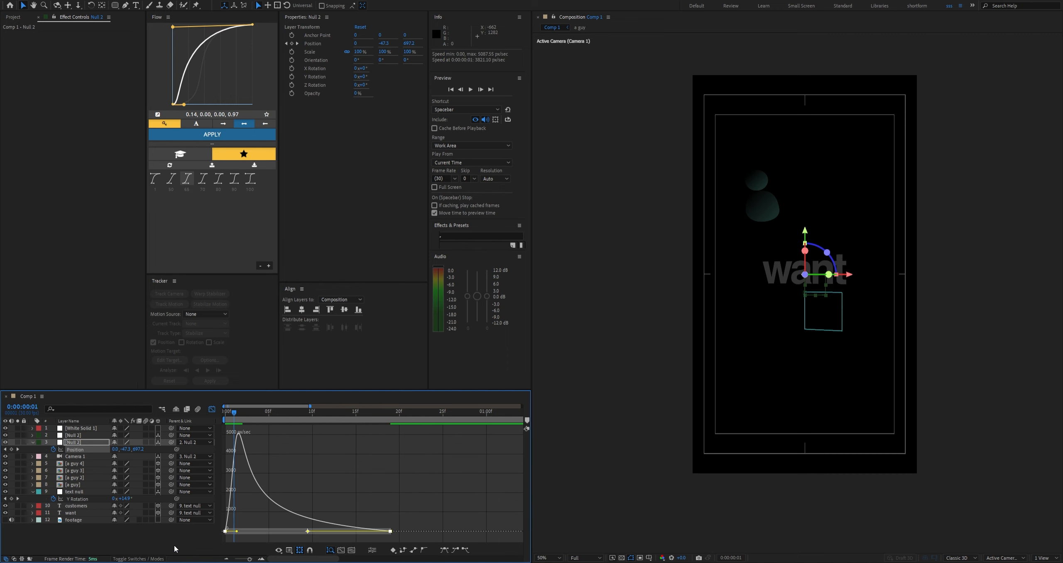
# Read the original Null 2's Position curve into Flow and apply it (0.14, 0.00, 0.00, 1.00) to the text null's two Y Rotation keyframes
pyautogui.click(212, 409)
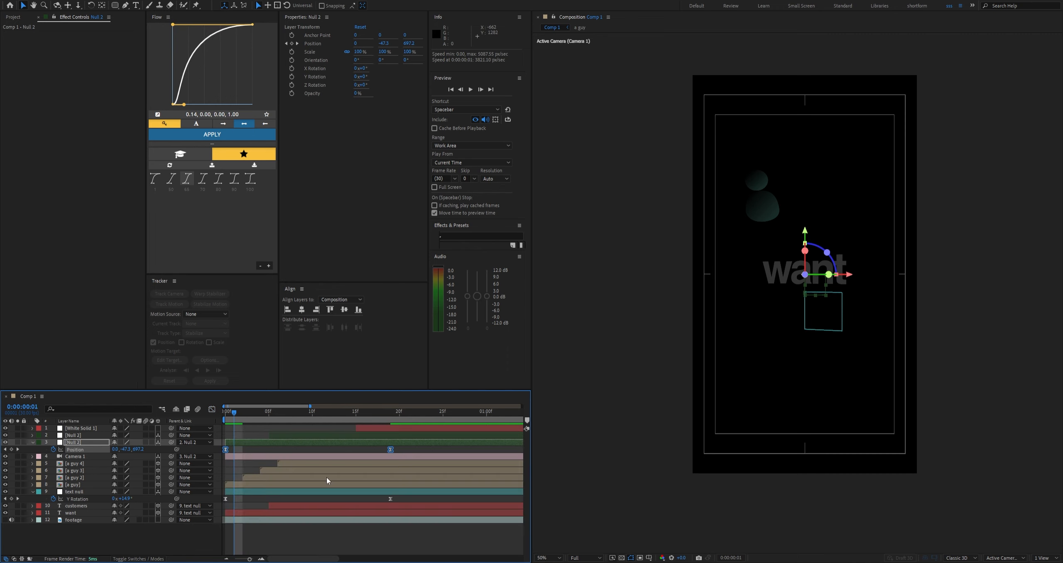
pyautogui.moveTo(400, 497); pyautogui.dragTo(217, 506)
pyautogui.click(222, 136)
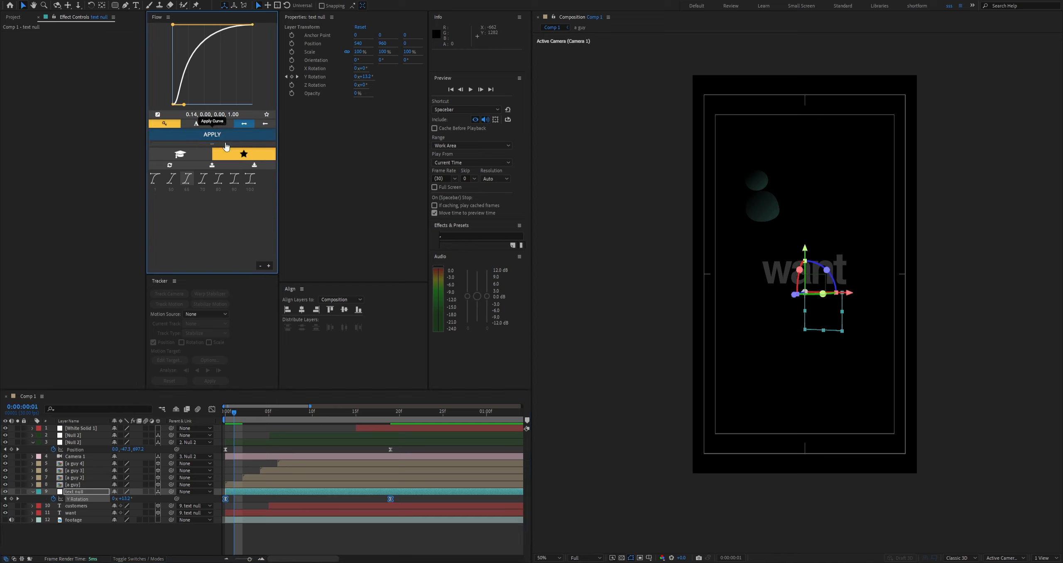
pyautogui.click(249, 543)
# Play the animation from frame 0 to check the matched camera and text rotation easing
pyautogui.click(227, 414)
pyautogui.press('space')
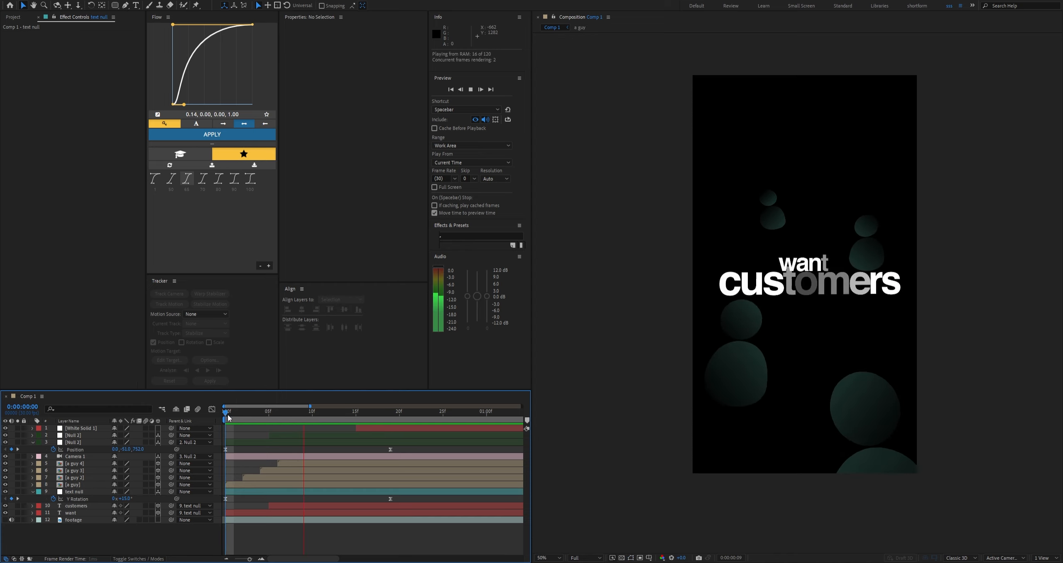
pyautogui.moveTo(228, 413); pyautogui.dragTo(307, 424)
pyautogui.press('space')
pyautogui.click(227, 413)
pyautogui.press('space')
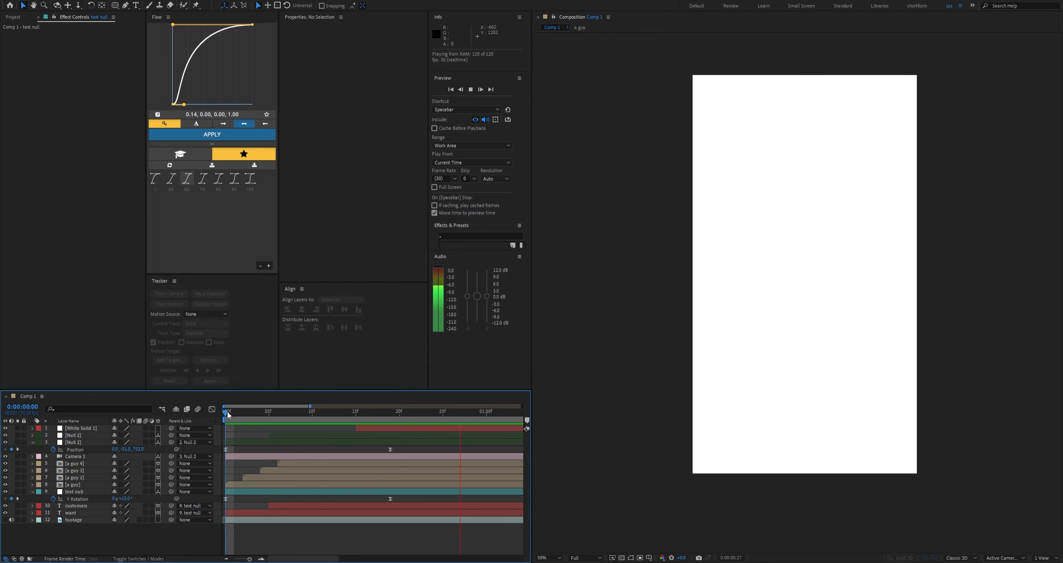
# Show and solo the footage layer and examine the reference's white transition from frame 15 to frame 23
pyautogui.moveTo(227, 412); pyautogui.dragTo(363, 427)
pyautogui.press('space')
pyautogui.press('pageup')
pyautogui.click(363, 427)
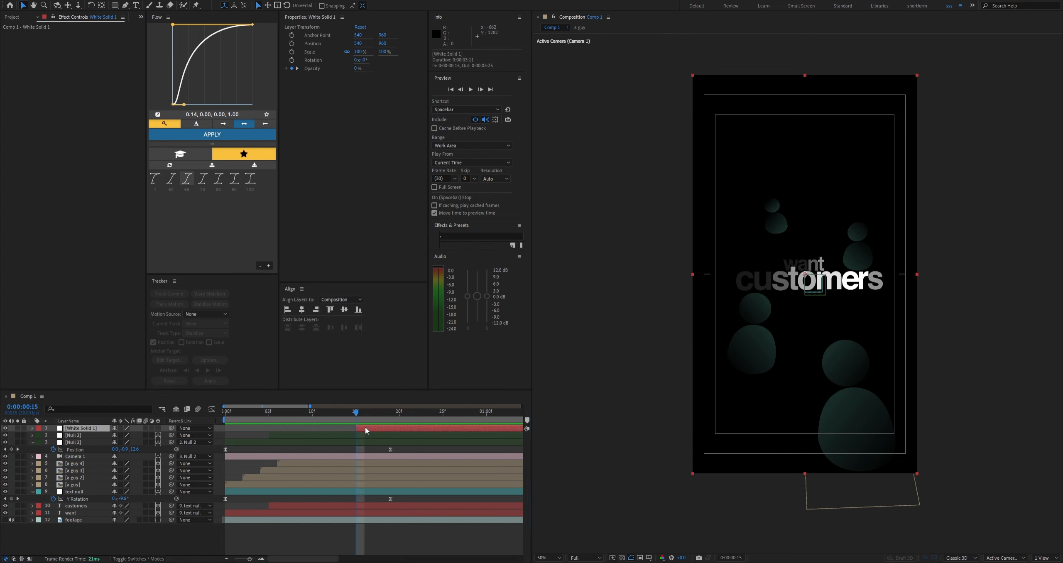
pyautogui.click(6, 519)
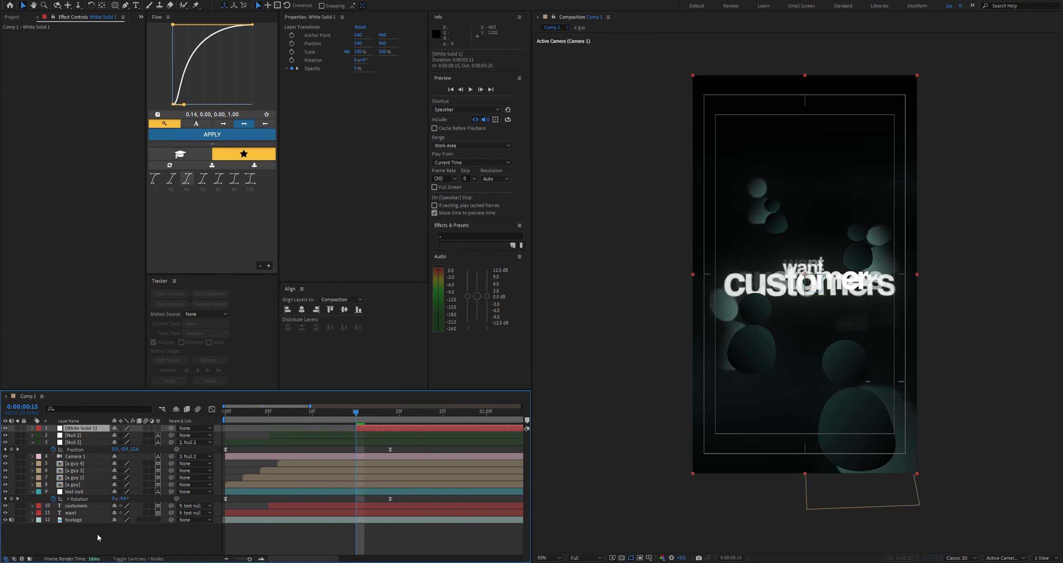
pyautogui.click(17, 520)
pyautogui.click(42, 542)
pyautogui.moveTo(355, 415); pyautogui.dragTo(424, 437)
pyautogui.press('space')
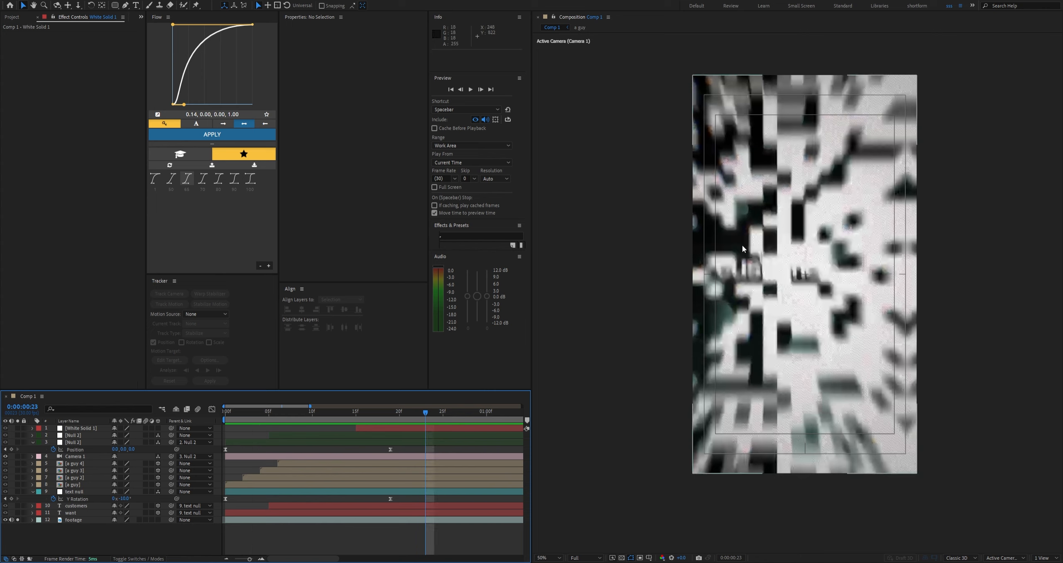
# Turn off the footage layer's solo and hide it again
pyautogui.click(402, 429)
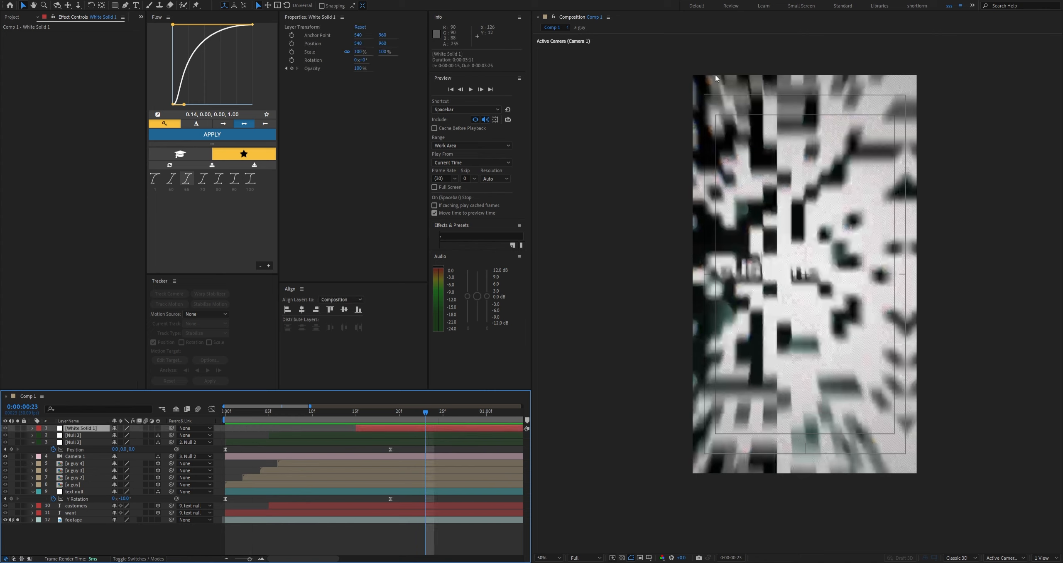
pyautogui.click(18, 520)
pyautogui.click(5, 520)
pyautogui.click(17, 534)
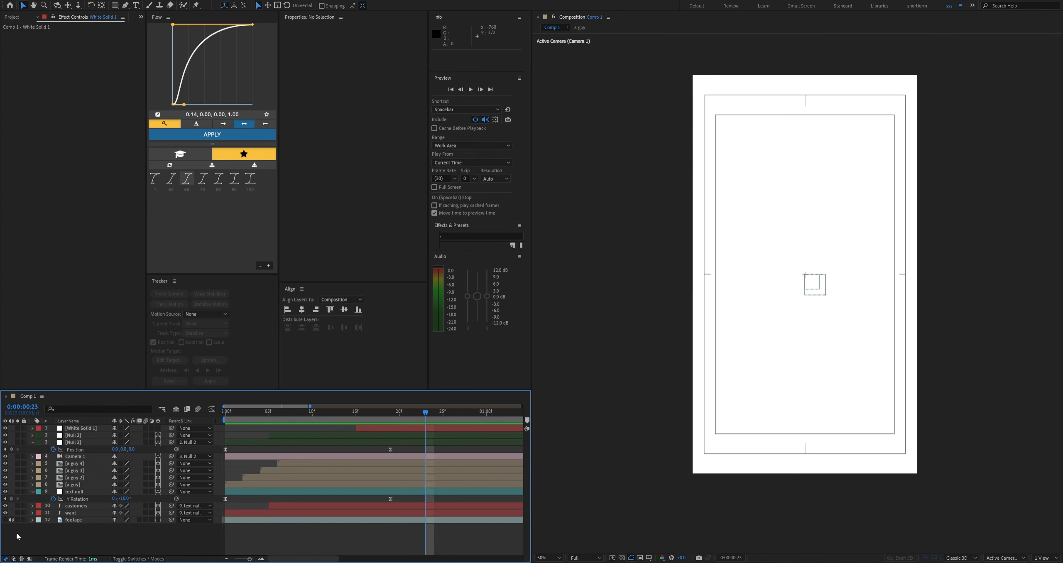
# Try the S_Mosaic effect on White Solid 1 with different pixel frequency, shift, height and matte blur values, and remove it
pyautogui.click(83, 429)
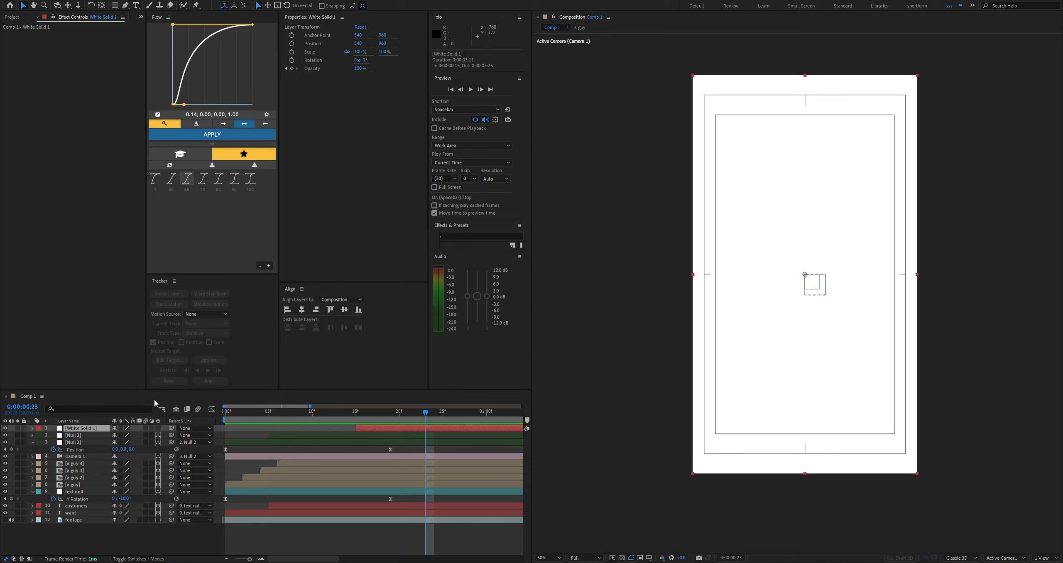
pyautogui.click(150, 419)
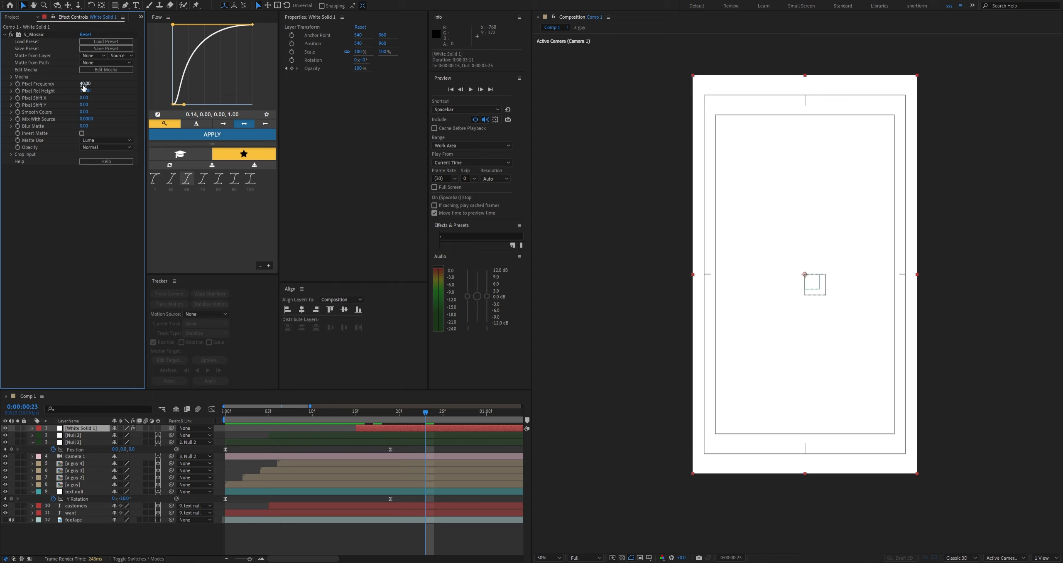
pyautogui.moveTo(85, 84); pyautogui.dragTo(301, 97)
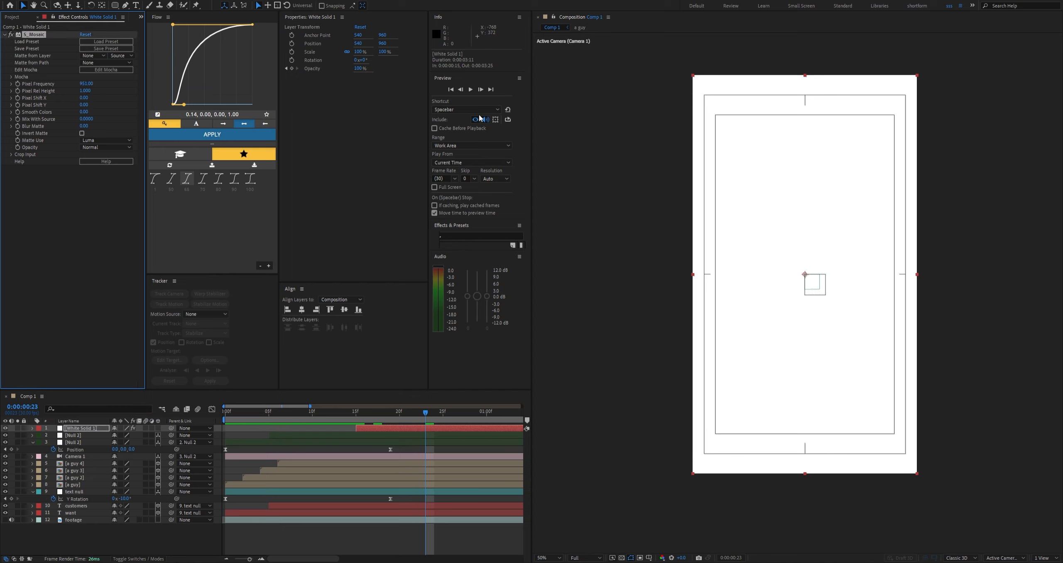
pyautogui.hotkey('ctrl', 'z')
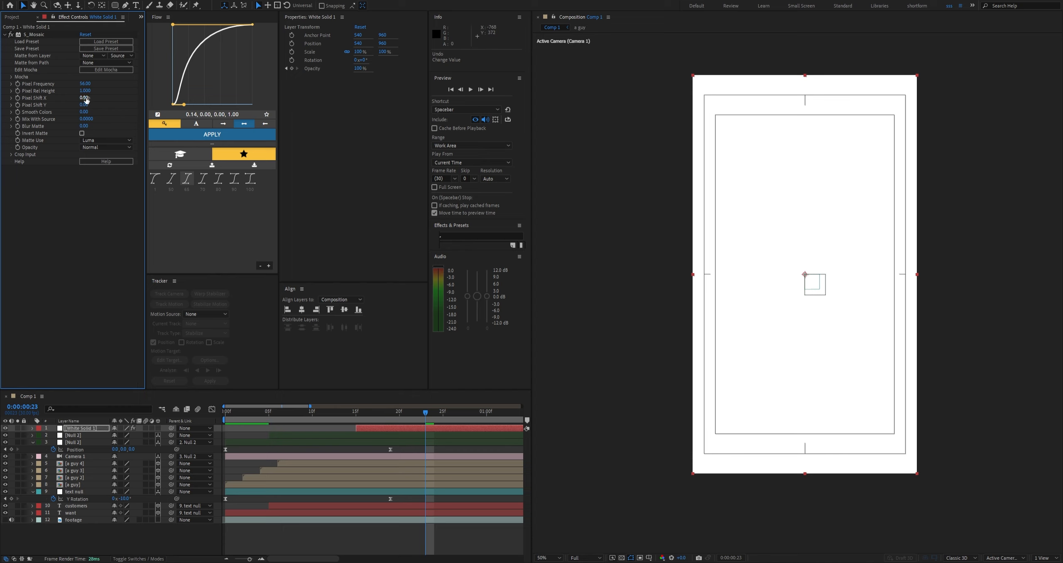
pyautogui.moveTo(85, 97); pyautogui.dragTo(117, 121)
pyautogui.hotkey('ctrl', 'z')
pyautogui.hotkey('ctrl', 'z')
pyautogui.hotkey('ctrl', 'z')
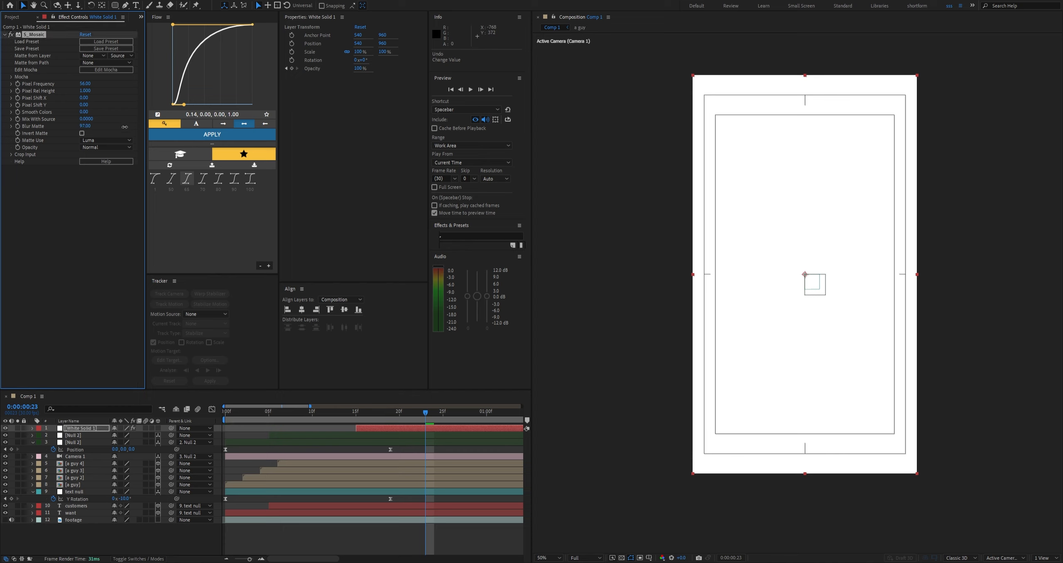
pyautogui.moveTo(85, 90); pyautogui.dragTo(119, 93)
pyautogui.hotkey('ctrl', 'z')
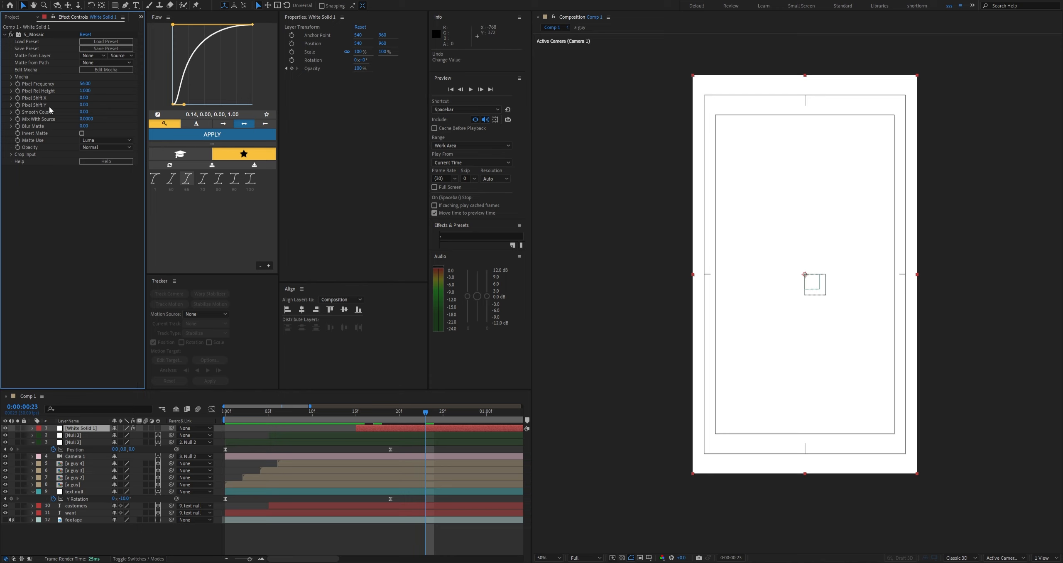
pyautogui.click(37, 37)
pyautogui.press('Delete')
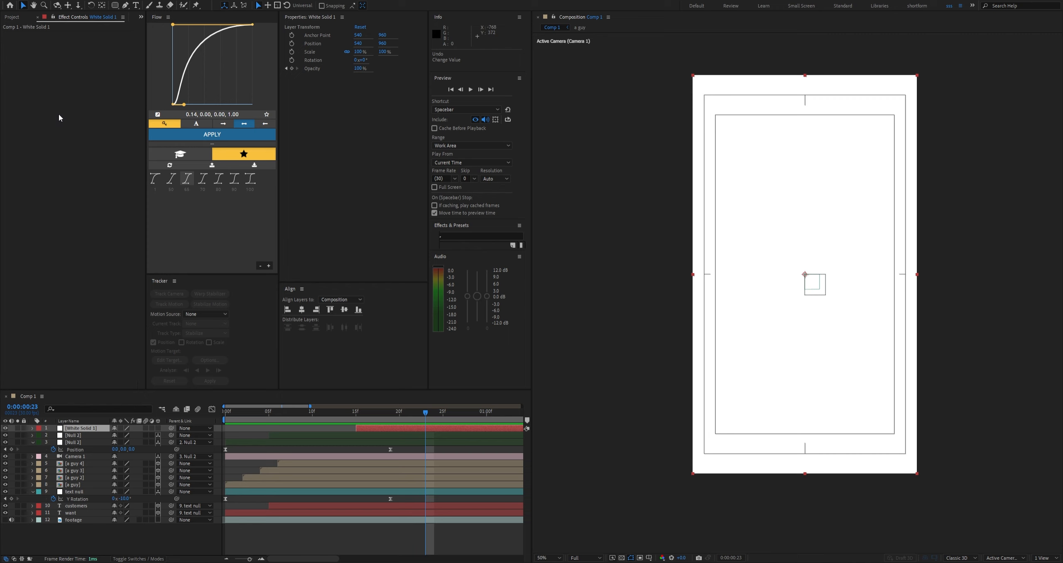
# Apply the S_WipePixelate effect to White Solid 1 and set its Wipe Percent to 100%
pyautogui.press('Return')
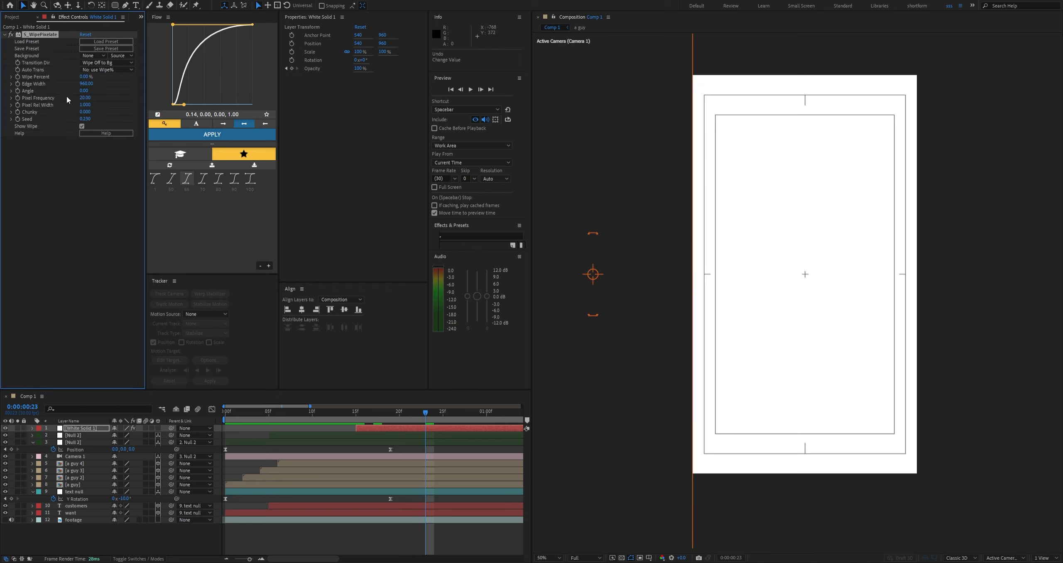
pyautogui.moveTo(85, 77); pyautogui.dragTo(142, 90)
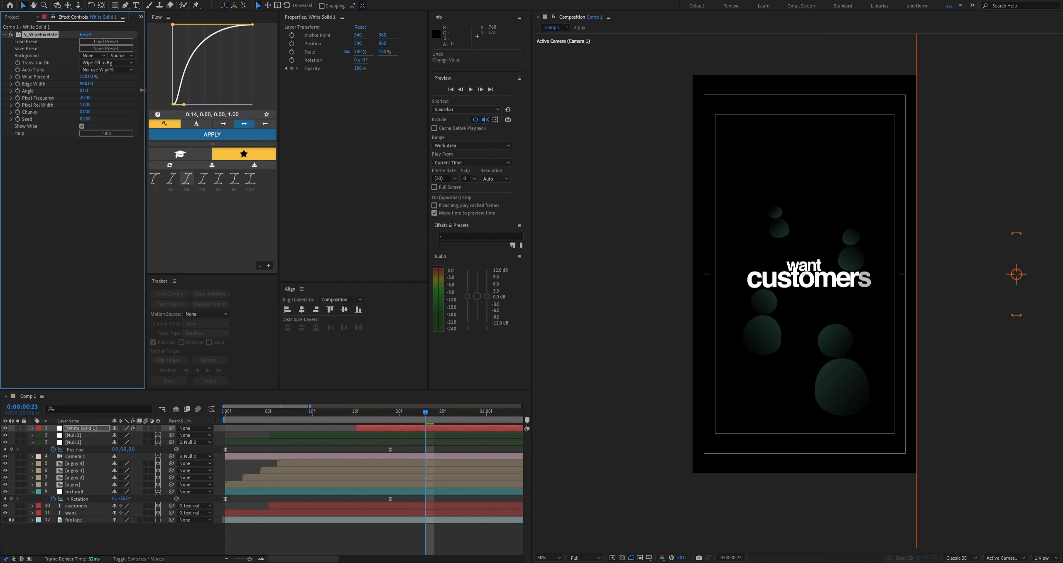
pyautogui.click(53, 138)
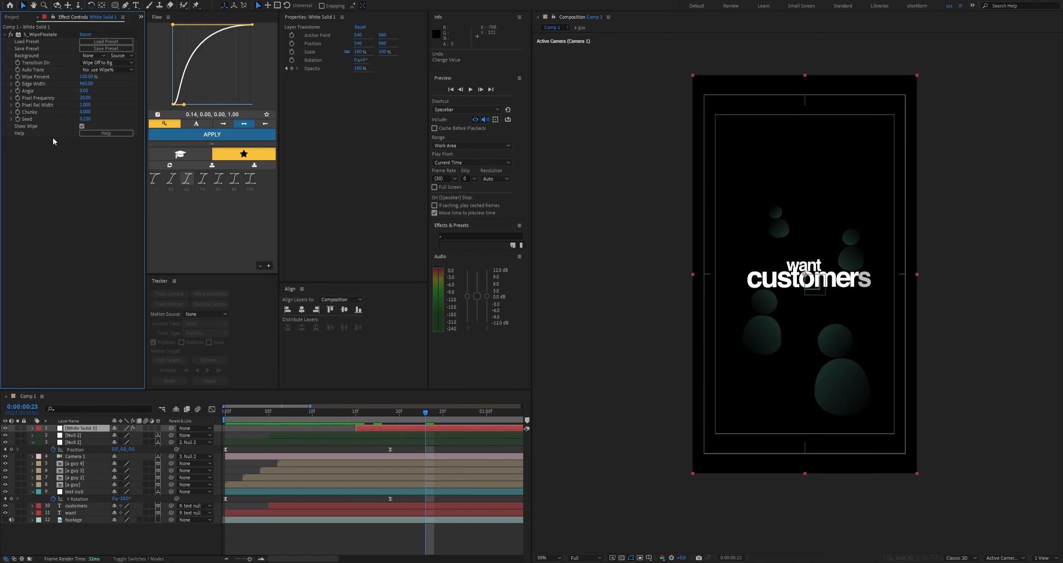
pyautogui.click(44, 34)
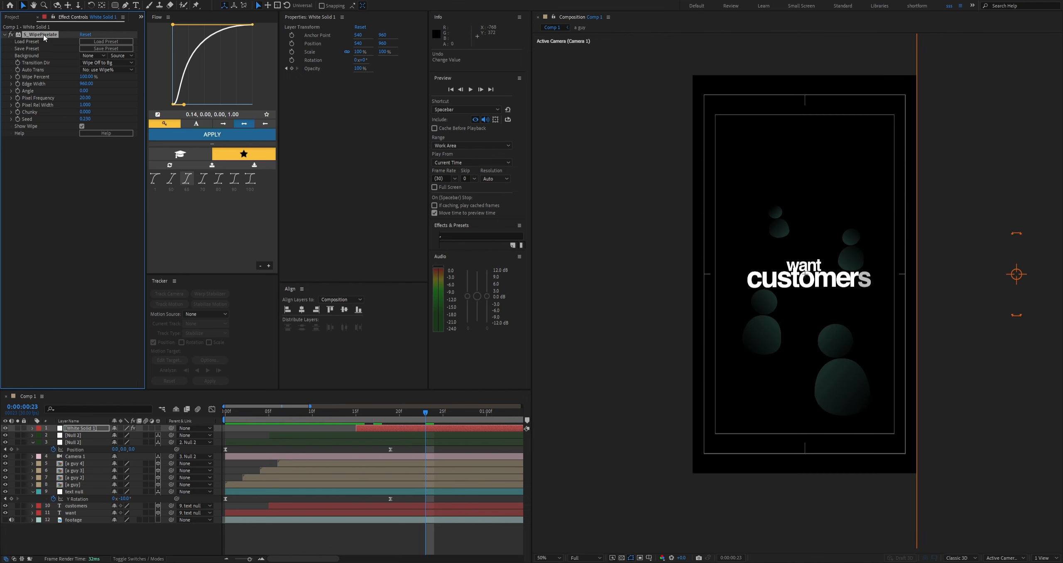
pyautogui.click(50, 42)
pyautogui.click(48, 35)
# Keyframe S_WipePixelate's Wipe Percent at 100% and place the keyframe at the white solid's start on frame 15
pyautogui.click(17, 77)
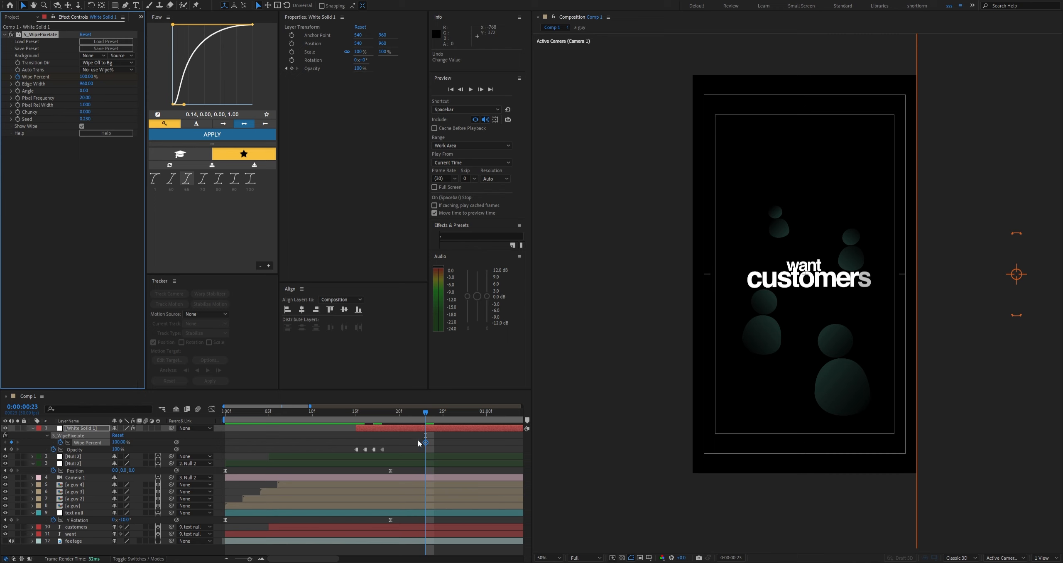
pyautogui.moveTo(425, 442); pyautogui.dragTo(355, 444)
pyautogui.click(383, 435)
pyautogui.moveTo(423, 414); pyautogui.dragTo(347, 418)
# Delete White Solid 1's Opacity keyframes and set its Opacity to 100%
pyautogui.click(69, 449)
pyautogui.press('Delete')
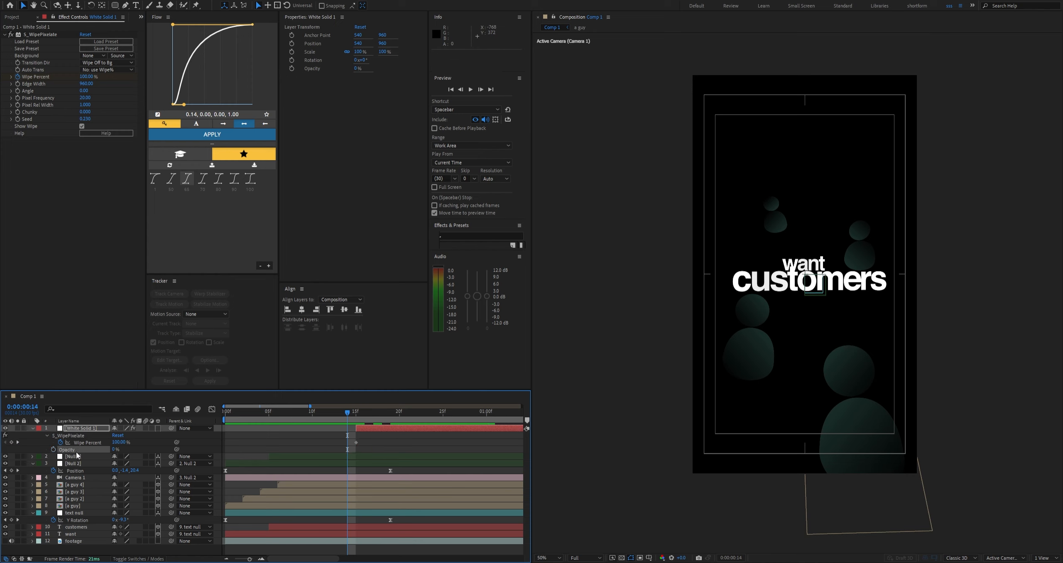
pyautogui.moveTo(114, 450); pyautogui.dragTo(341, 441)
pyautogui.click(349, 438)
# Keyframe White Solid 1's Wipe Percent at 0% on frame 27 and preview the pixelated wipe
pyautogui.click(357, 414)
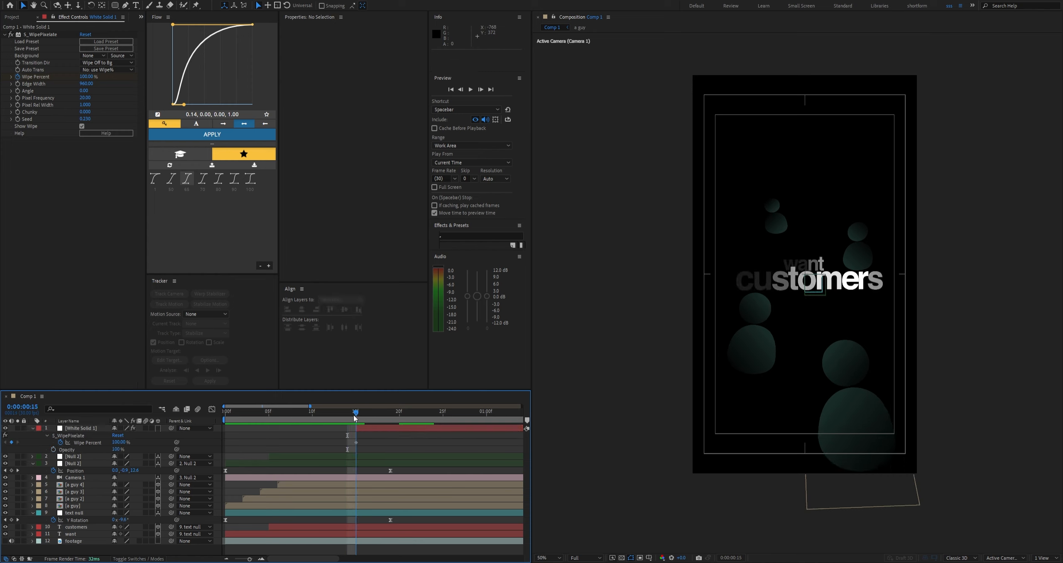
pyautogui.moveTo(356, 415); pyautogui.dragTo(459, 426)
pyautogui.moveTo(86, 77); pyautogui.dragTo(49, 78)
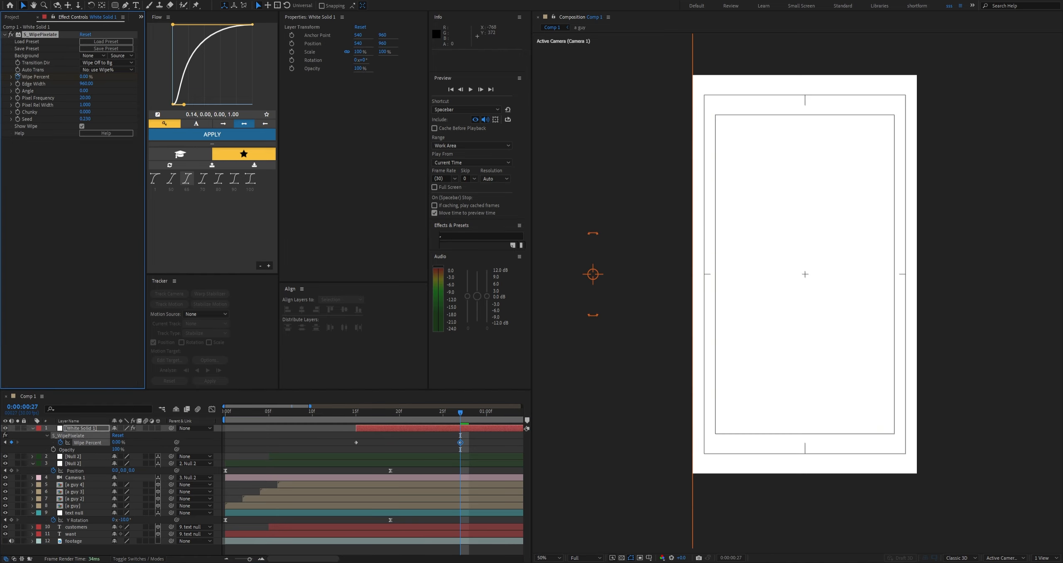
pyautogui.click(433, 419)
pyautogui.press('space')
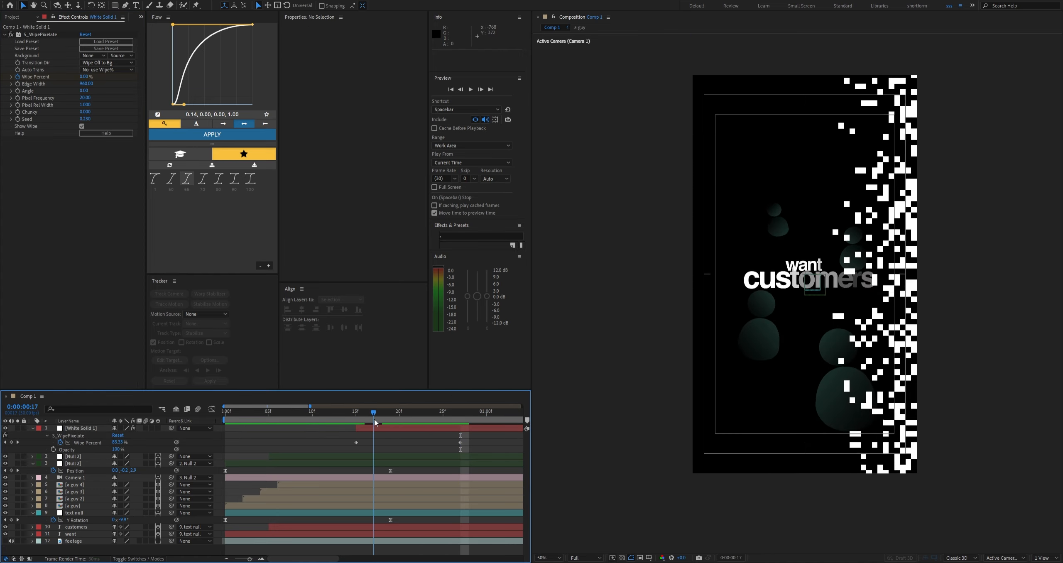
# Preview the wipe, shift White Solid 1 to start at frame 19, and move its last Wipe Percent keyframe to frame 25
pyautogui.moveTo(238, 419); pyautogui.dragTo(443, 418)
pyautogui.press('space')
pyautogui.press('space')
pyautogui.press('space')
pyautogui.moveTo(495, 442); pyautogui.dragTo(415, 421)
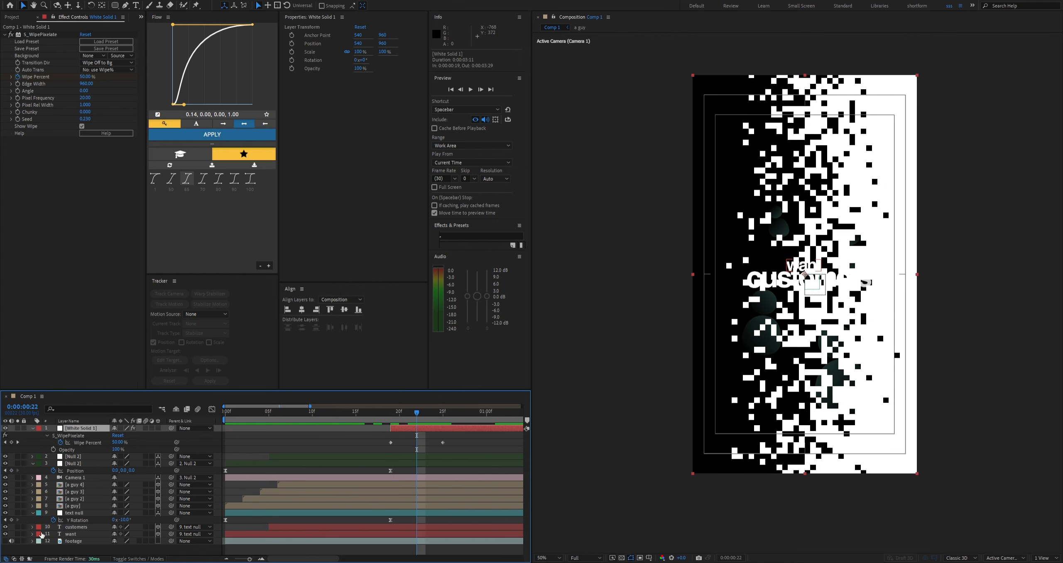
# Show and solo the footage layer, compare its pixel transition with the wipe, and return to frame 0
pyautogui.click(12, 546)
pyautogui.click(11, 543)
pyautogui.click(5, 542)
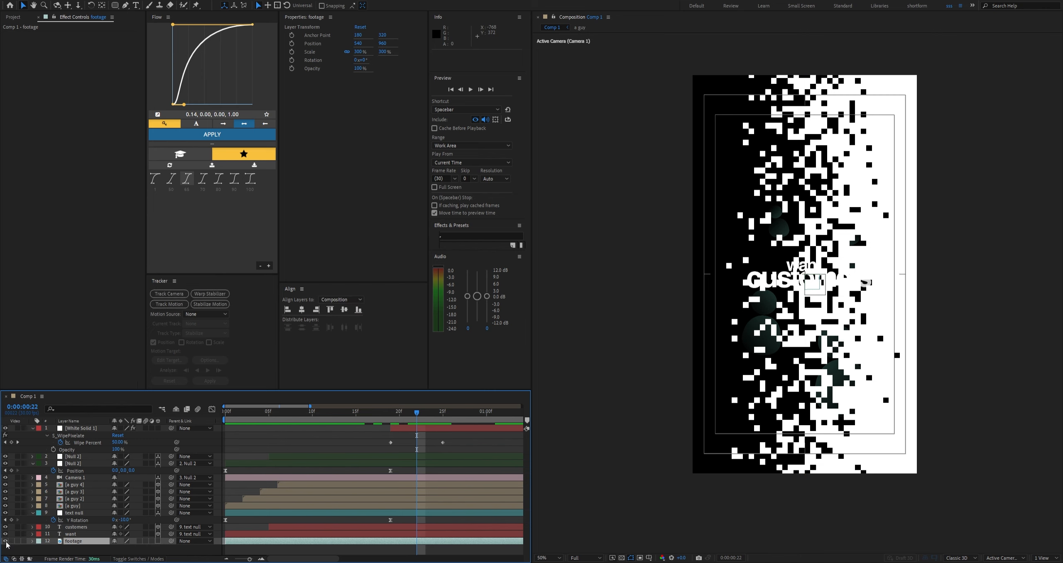
pyautogui.click(18, 541)
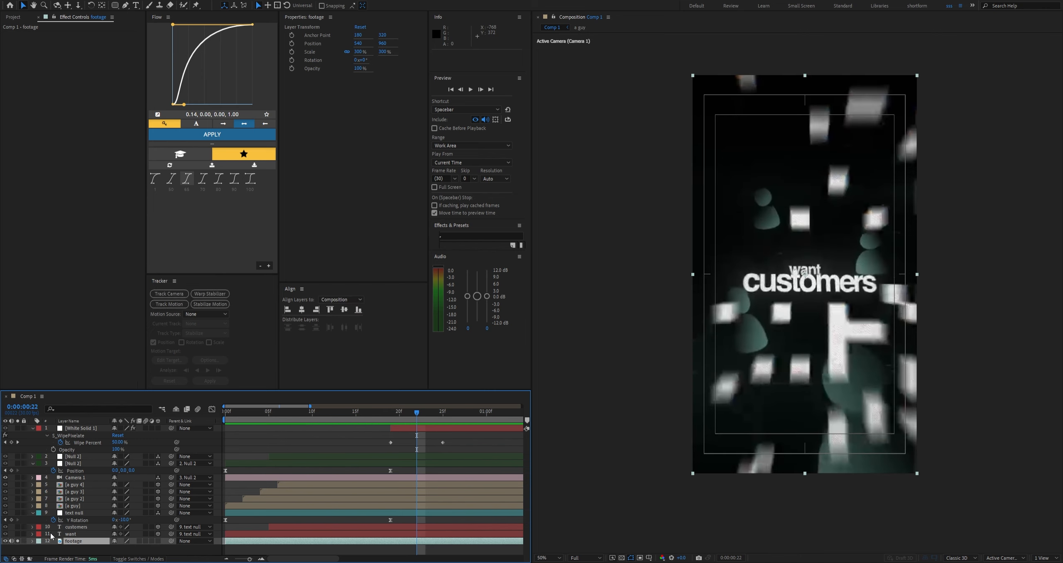
pyautogui.moveTo(401, 415); pyautogui.dragTo(203, 442)
# Collapse the revealed layer properties and add an adjustment layer above all other layers
pyautogui.press('u')
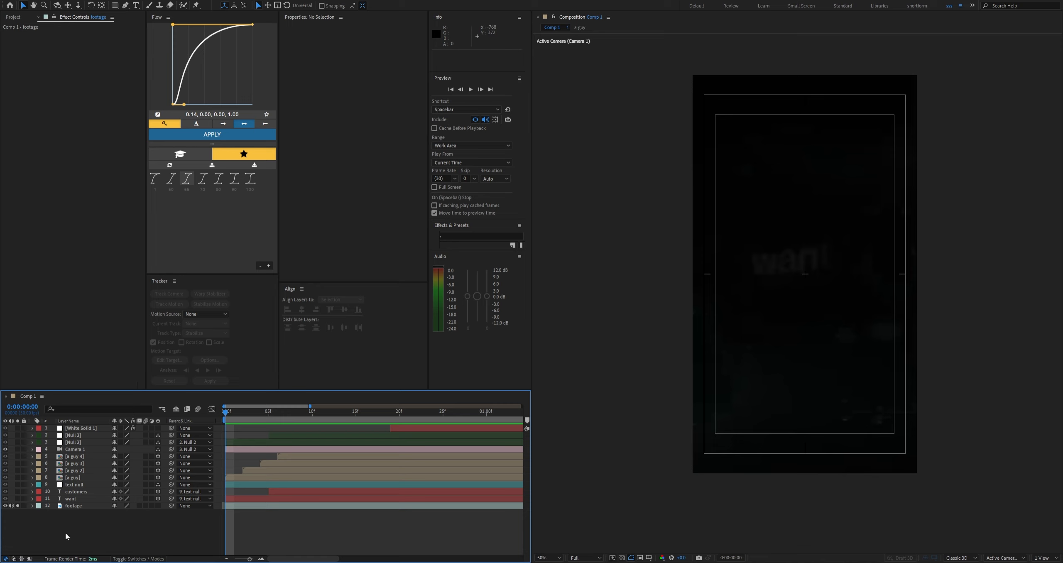
pyautogui.hotkey('ctrl', 'alt', 'y')
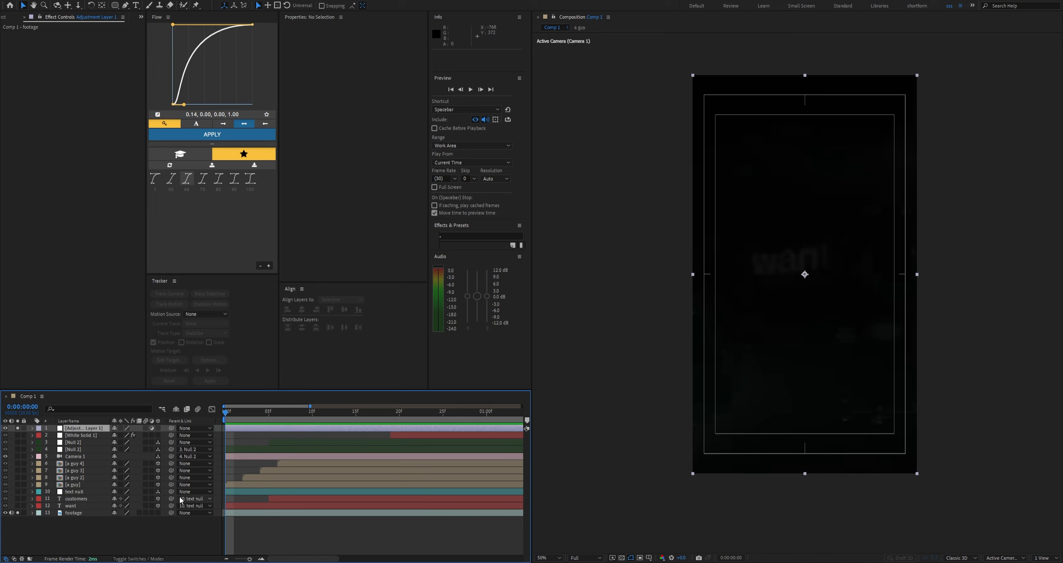
# Turn off solo for the adjustment layer and the footage layer, and hide the footage layer
pyautogui.click(17, 429)
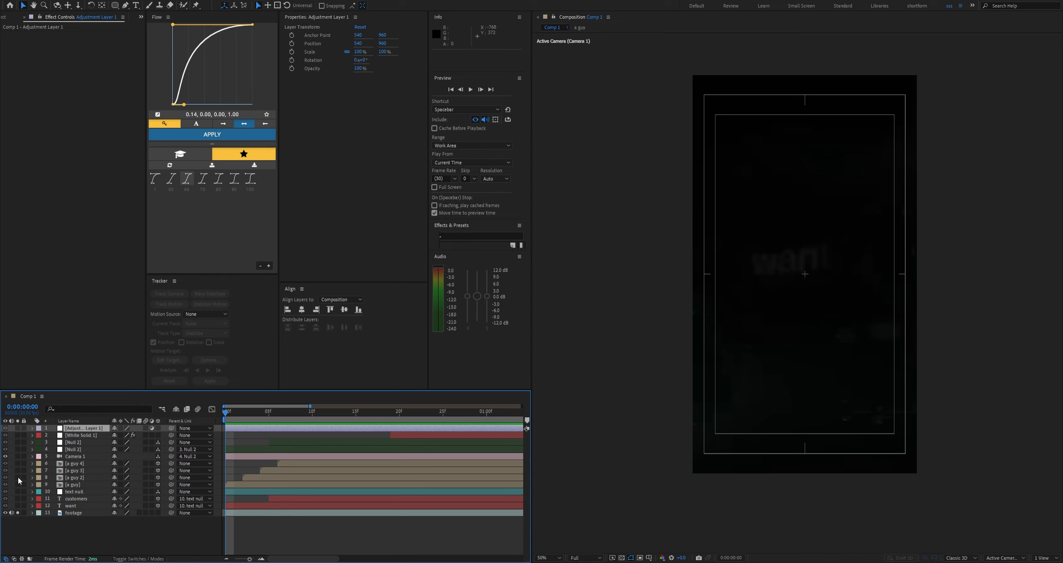
pyautogui.click(18, 512)
pyautogui.click(5, 513)
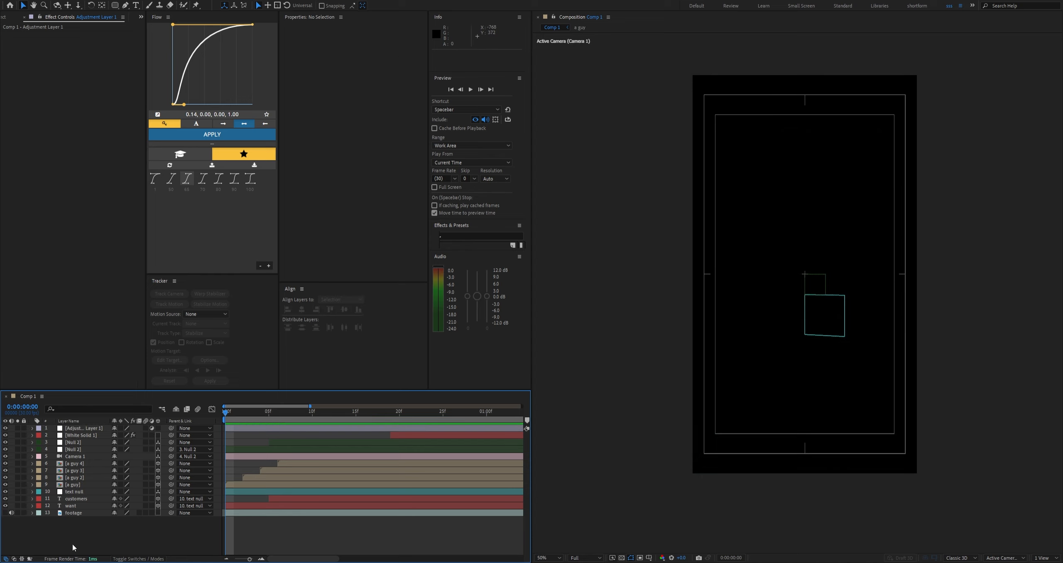
# Try the S_Shake effect on Adjustment Layer 1 with a Y Rand Amp of 192
pyautogui.click(90, 429)
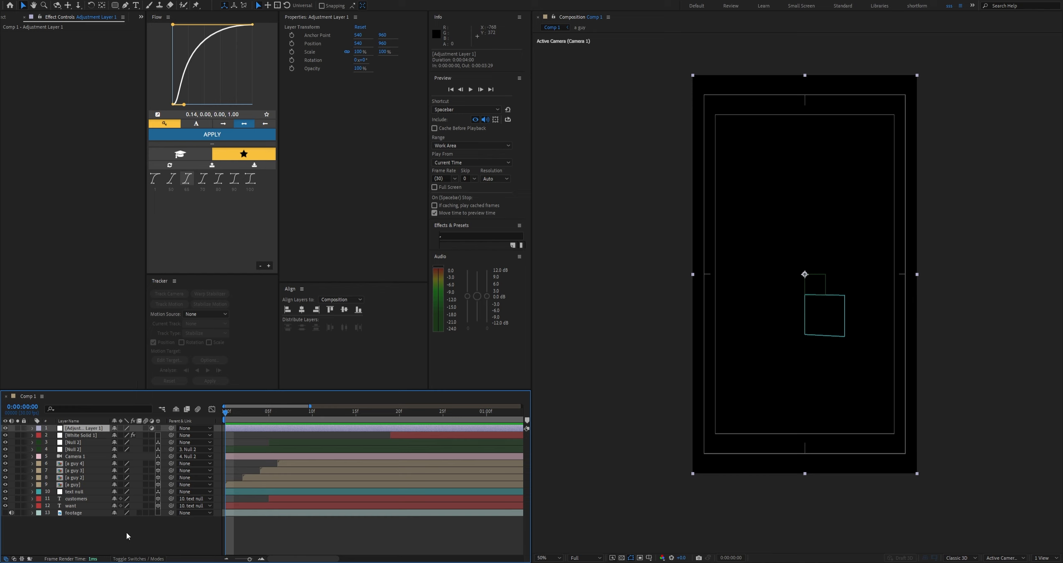
pyautogui.click(126, 532)
pyautogui.click(93, 427)
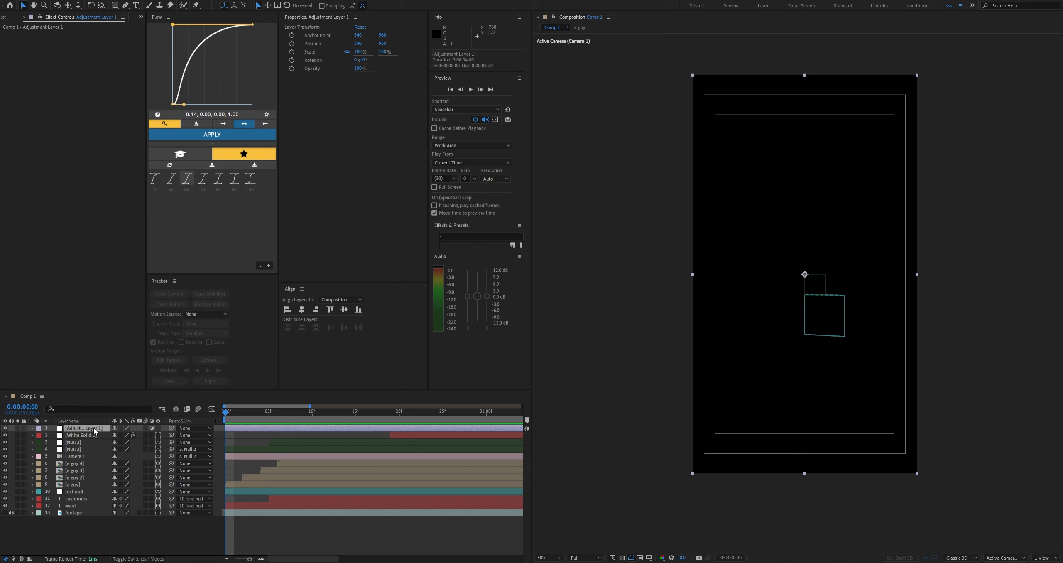
pyautogui.click(84, 444)
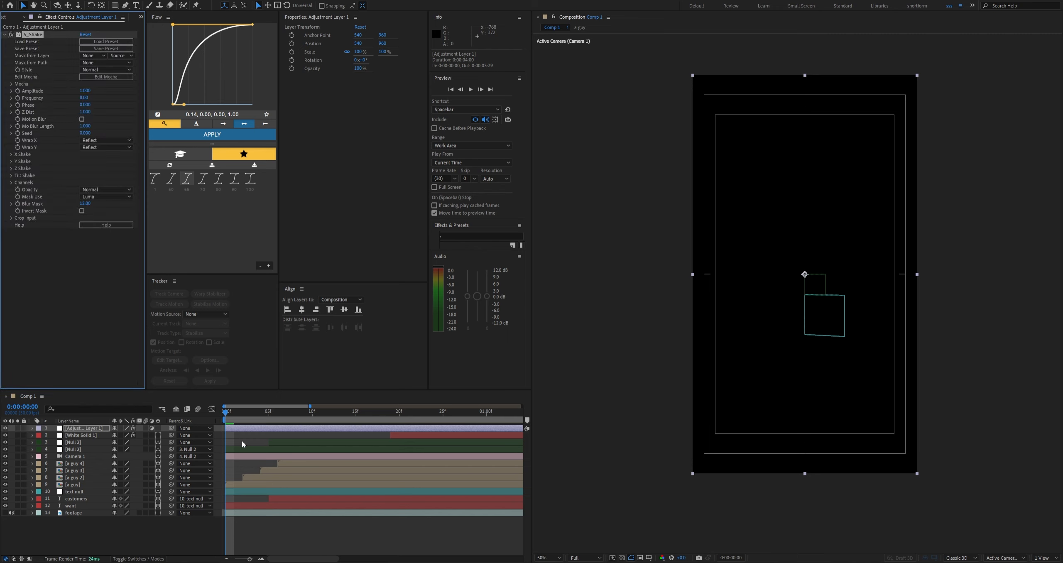
pyautogui.click(11, 161)
pyautogui.click(84, 168)
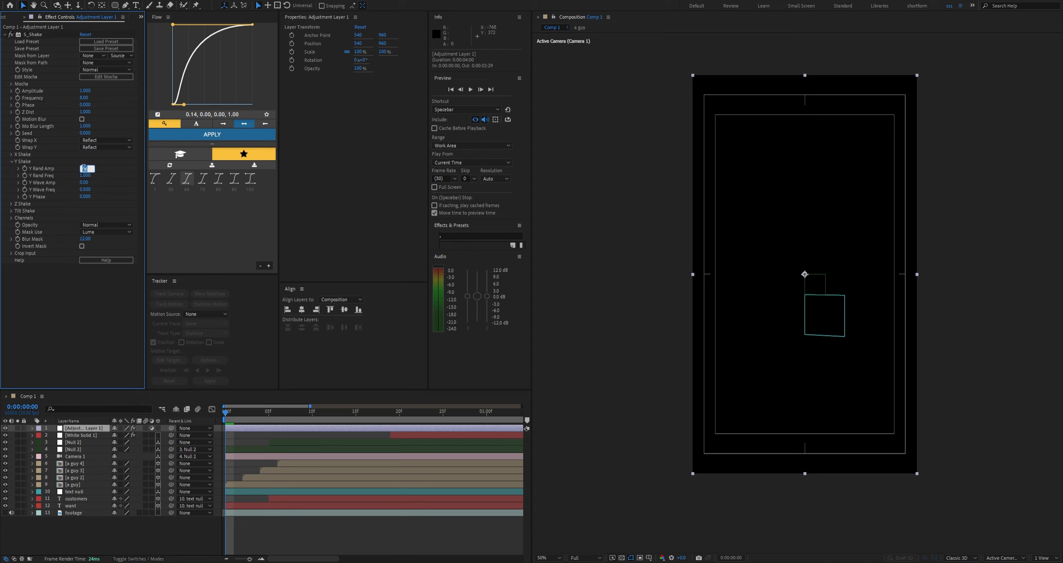
pyautogui.write('192')
pyautogui.press('Return')
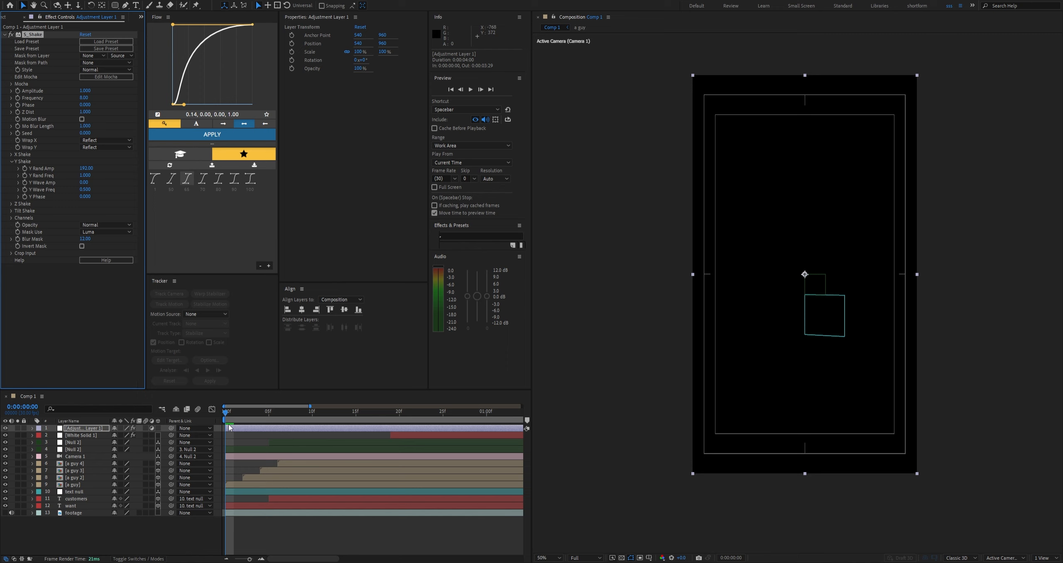
# Scrub the opening frames to check the shake, return to frame 0, and delete S_Shake from the adjustment layer
pyautogui.moveTo(229, 413); pyautogui.dragTo(247, 435)
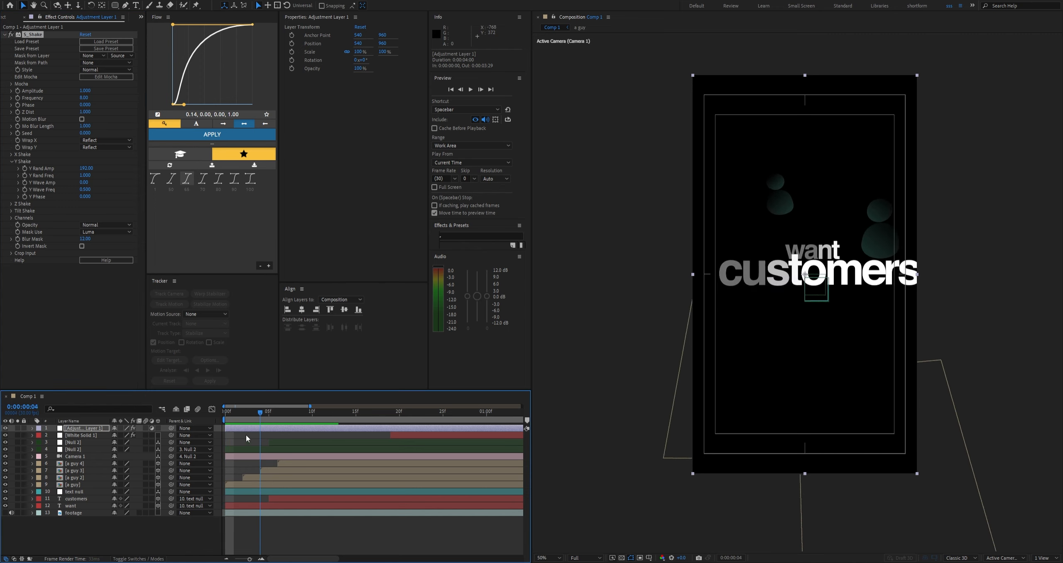
pyautogui.press('Home')
pyautogui.click(50, 59)
pyautogui.click(43, 34)
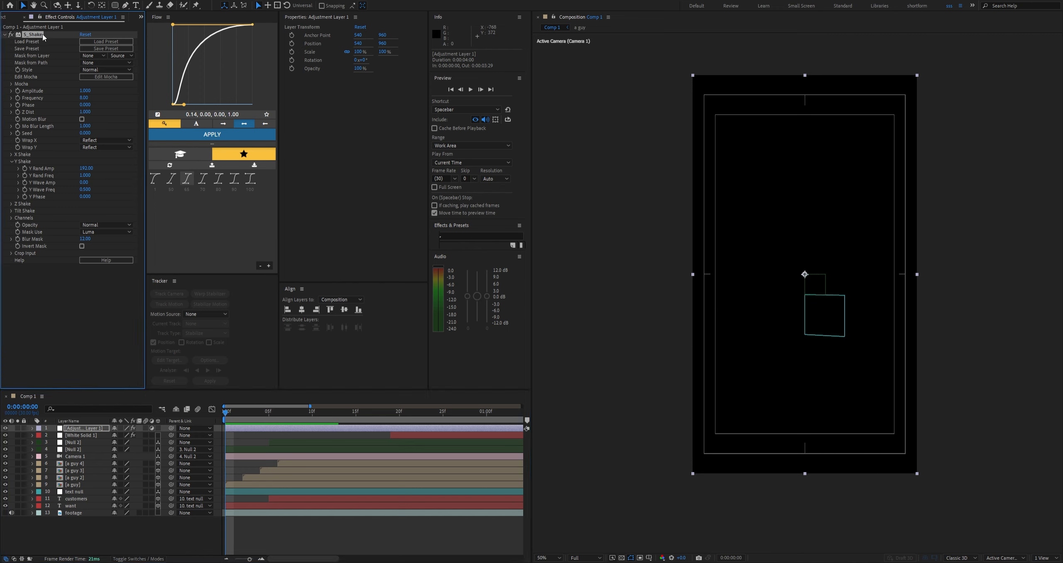
pyautogui.press('Delete')
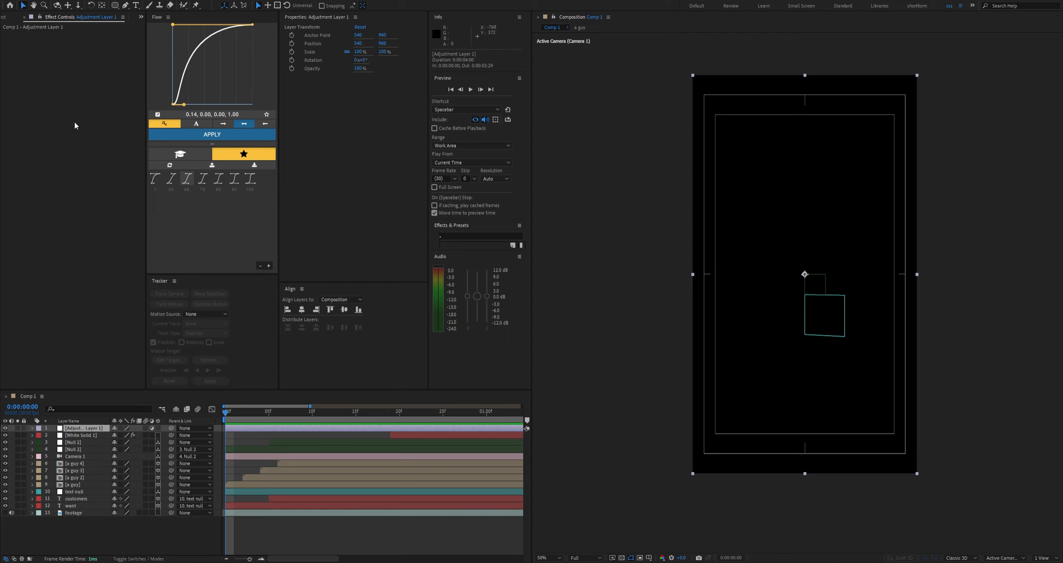
# Apply S_DissolveShake to Adjustment Layer 1, set its Y Rand Amp to 150, and reveal the layer's keyframes
pyautogui.click(75, 261)
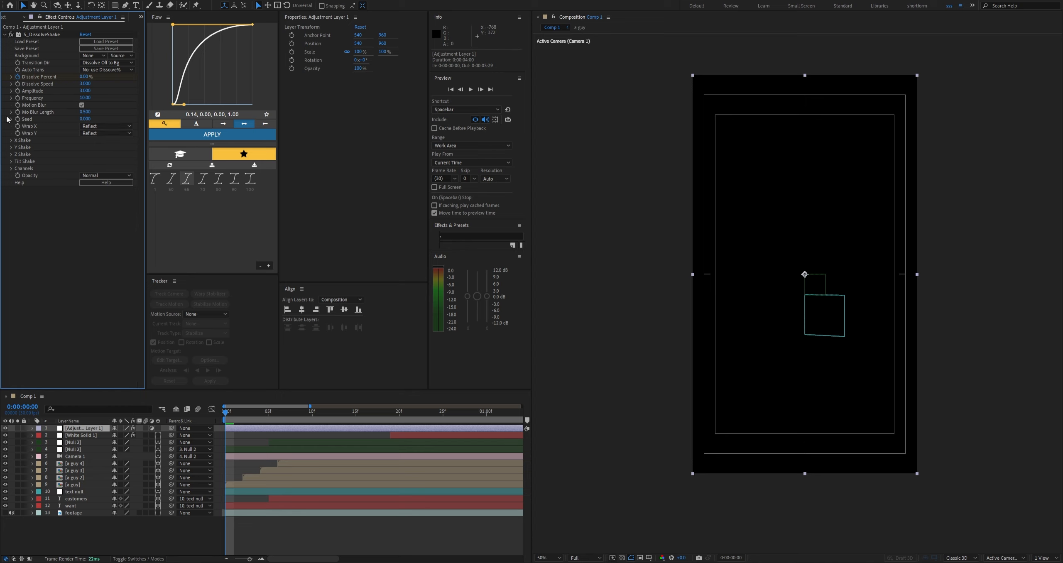
pyautogui.click(11, 140)
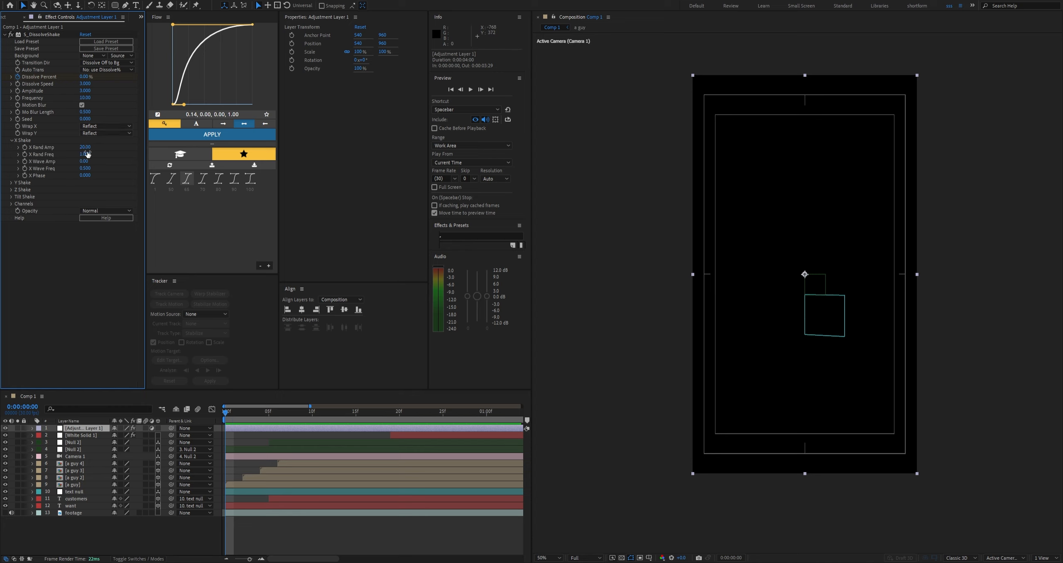
pyautogui.click(12, 182)
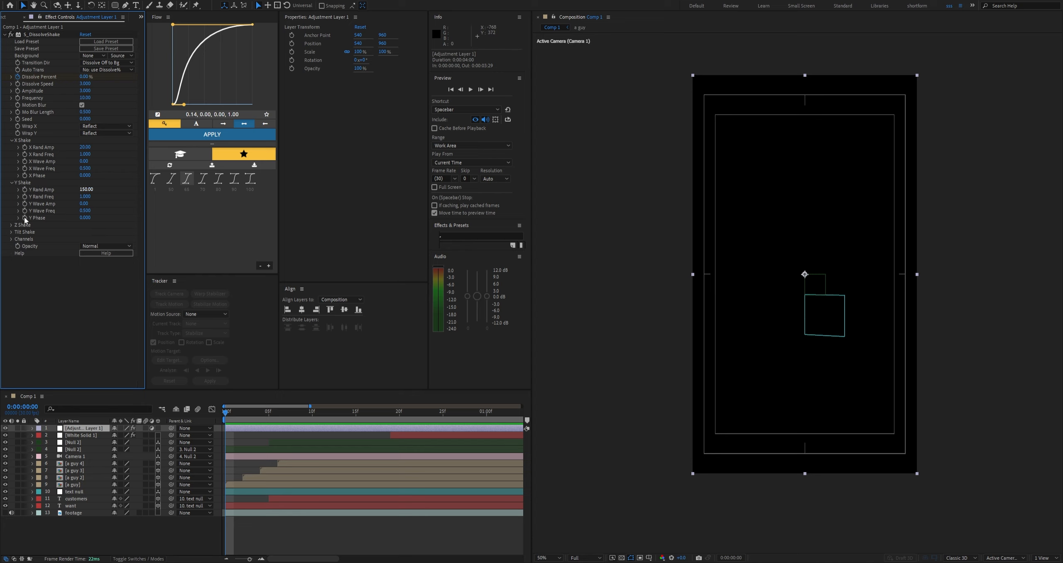
pyautogui.click(11, 225)
pyautogui.click(12, 225)
pyautogui.press('u')
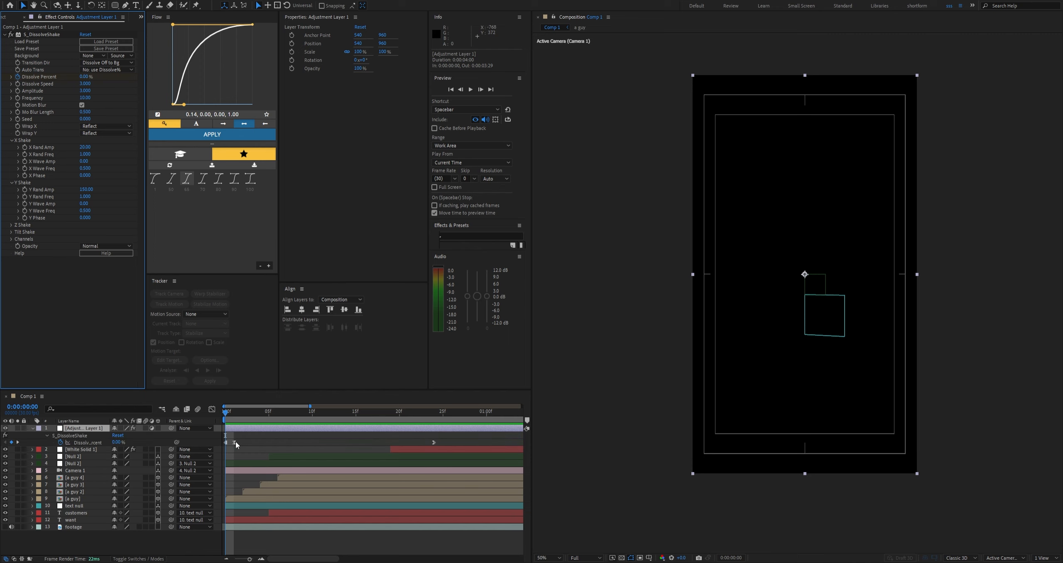
pyautogui.click(240, 439)
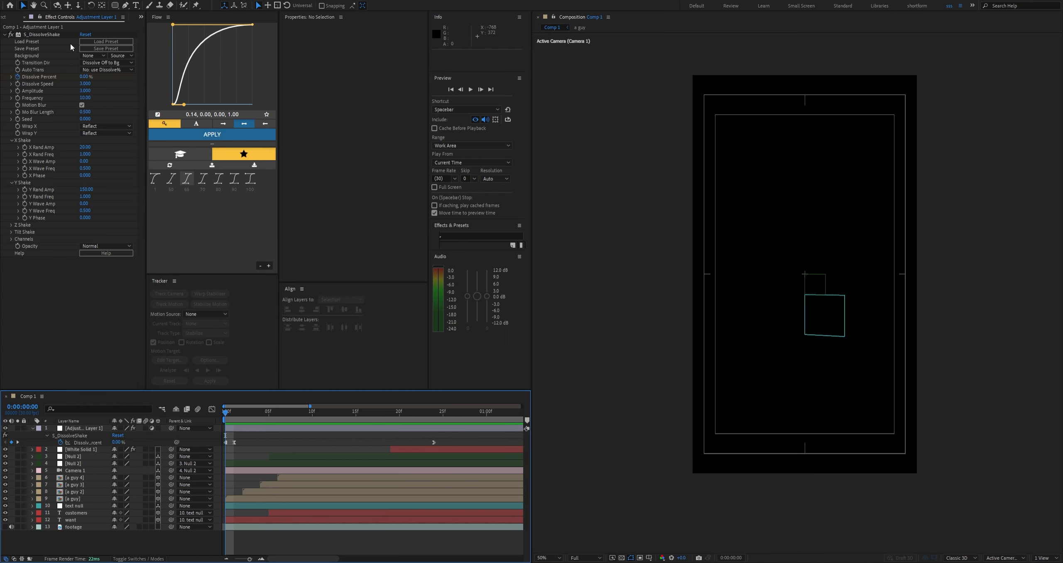
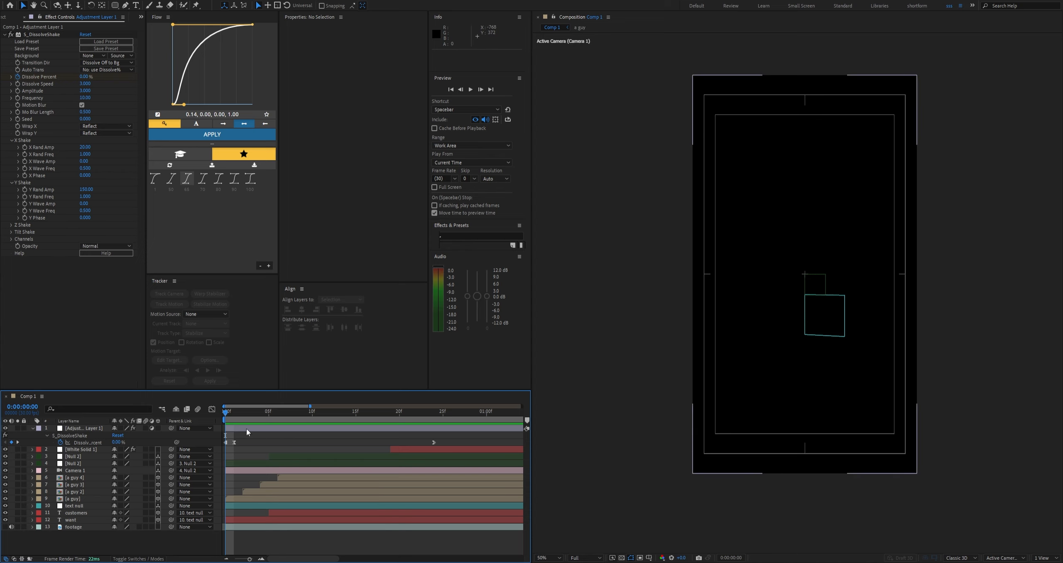
# Examine the speed graph of S_DissolveShake's Dissolve Percent keyframes and preview the shake
pyautogui.moveTo(226, 414)
pyautogui.mouseDown()
pyautogui.moveTo(344, 417)
pyautogui.moveTo(213, 416)
pyautogui.mouseUp()
pyautogui.click(261, 558)
pyautogui.moveTo(261, 439); pyautogui.dragTo(233, 444)
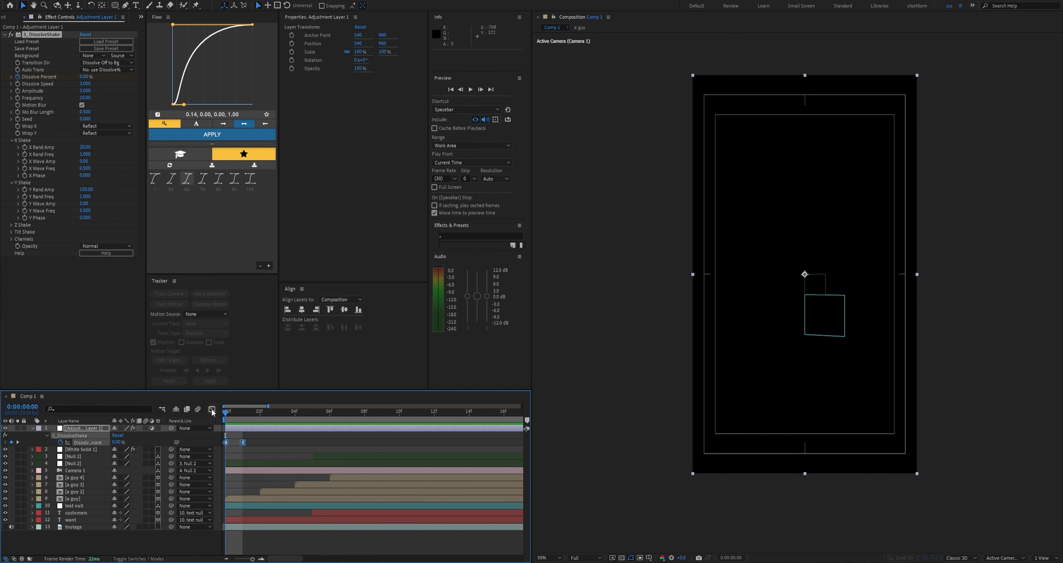
pyautogui.click(211, 409)
pyautogui.click(260, 557)
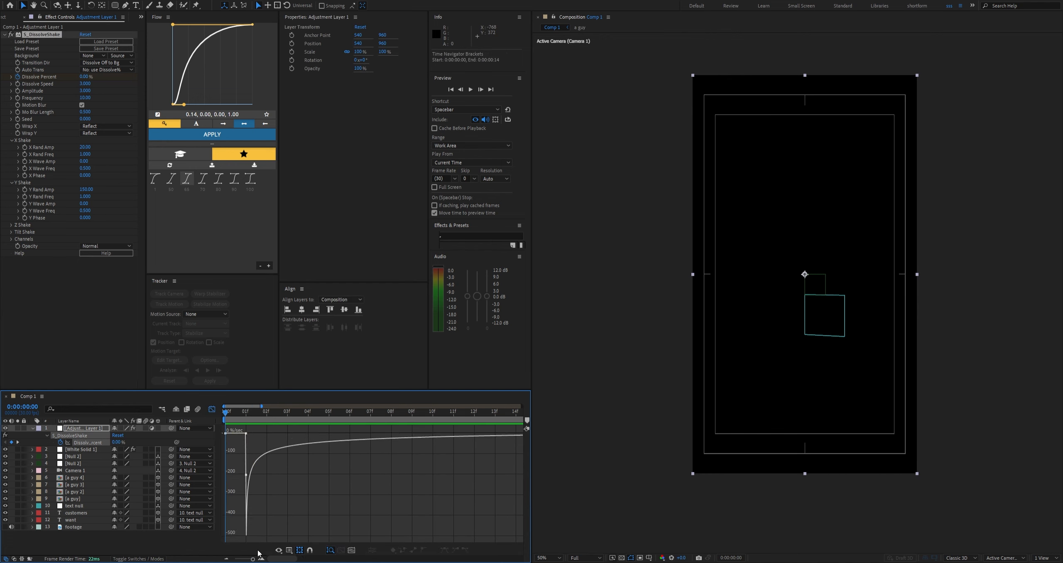
pyautogui.moveTo(233, 419); pyautogui.dragTo(246, 423)
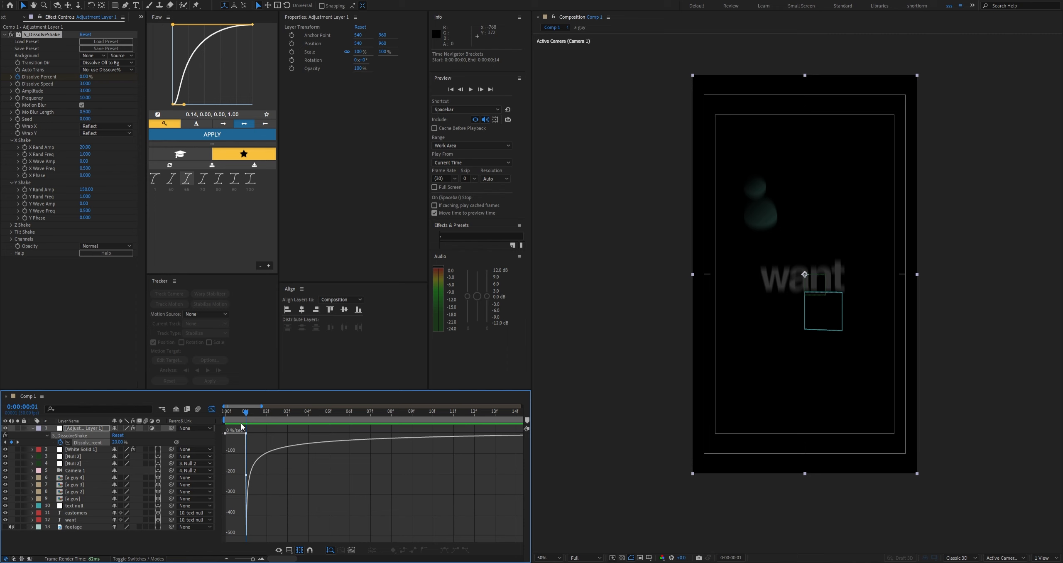
pyautogui.click(246, 475)
pyautogui.press('space')
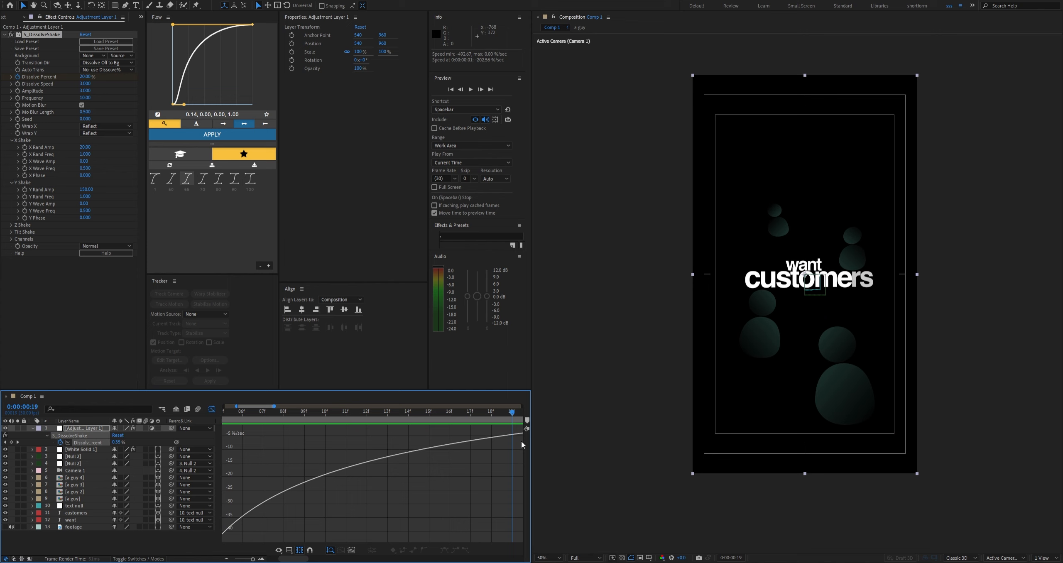
pyautogui.press('Home')
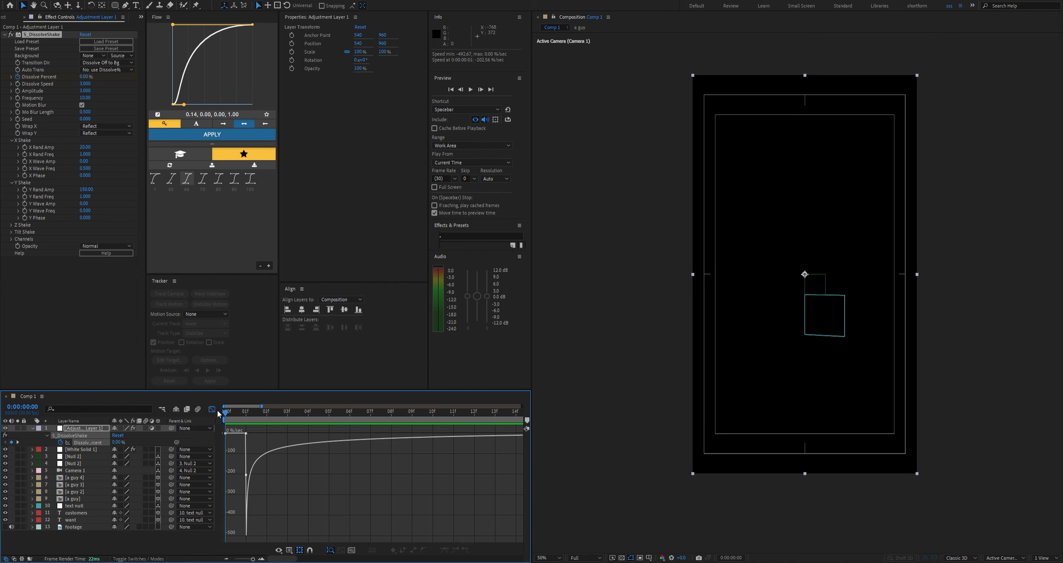
# Return to the keyframe view and check the first Dissolve Percent keyframes and the shake over the opening frames
pyautogui.click(213, 409)
pyautogui.click(233, 454)
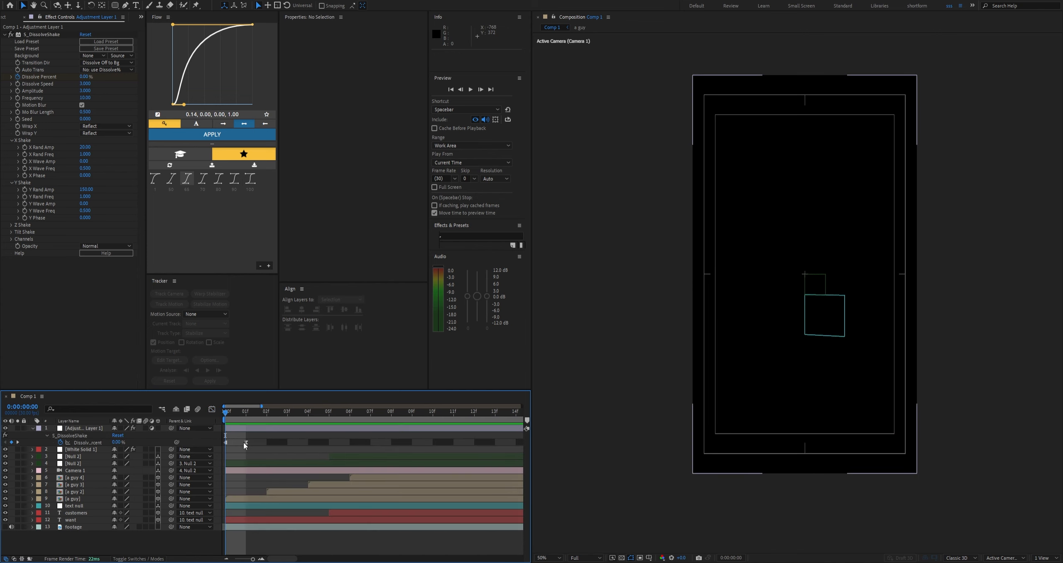
pyautogui.click(225, 443)
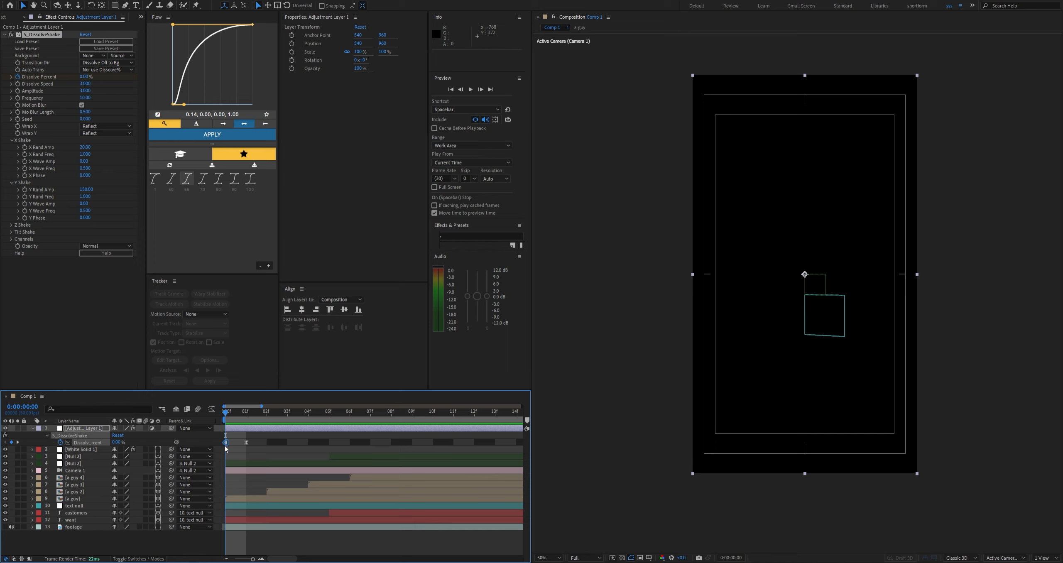
pyautogui.click(262, 455)
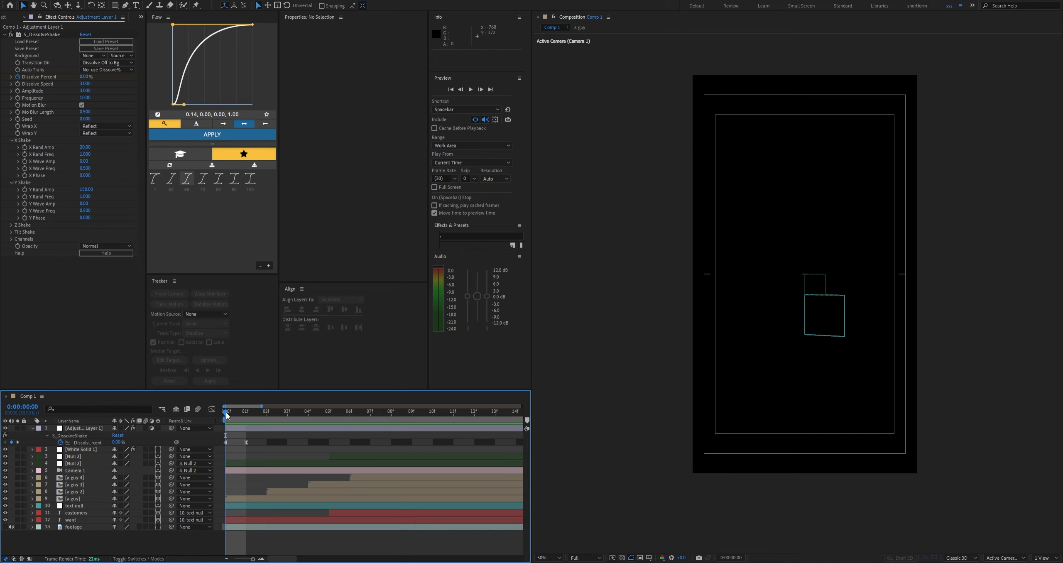
pyautogui.moveTo(226, 412); pyautogui.dragTo(292, 430)
pyautogui.press('space')
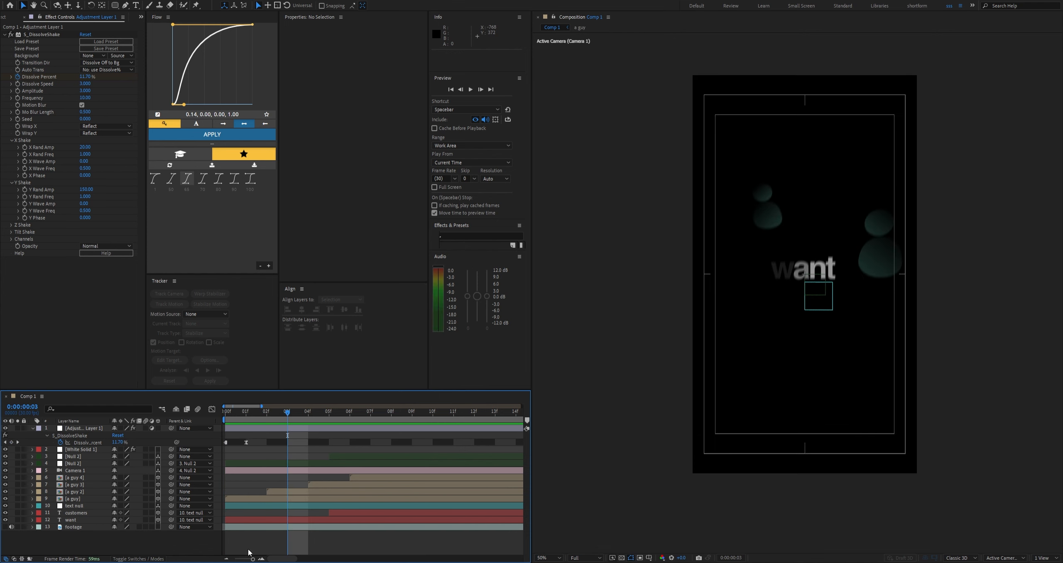
# Move the last Dissolve Percent keyframe to frame 19, aligned with the final Position keyframe of the layer 4 null
pyautogui.moveTo(253, 558); pyautogui.dragTo(249, 558)
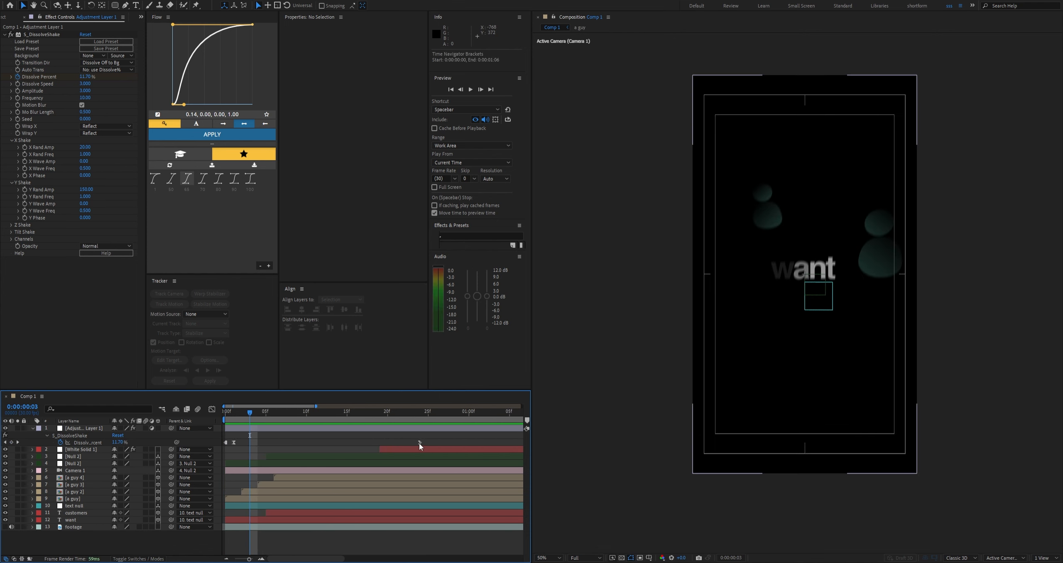
pyautogui.moveTo(419, 443); pyautogui.dragTo(330, 442)
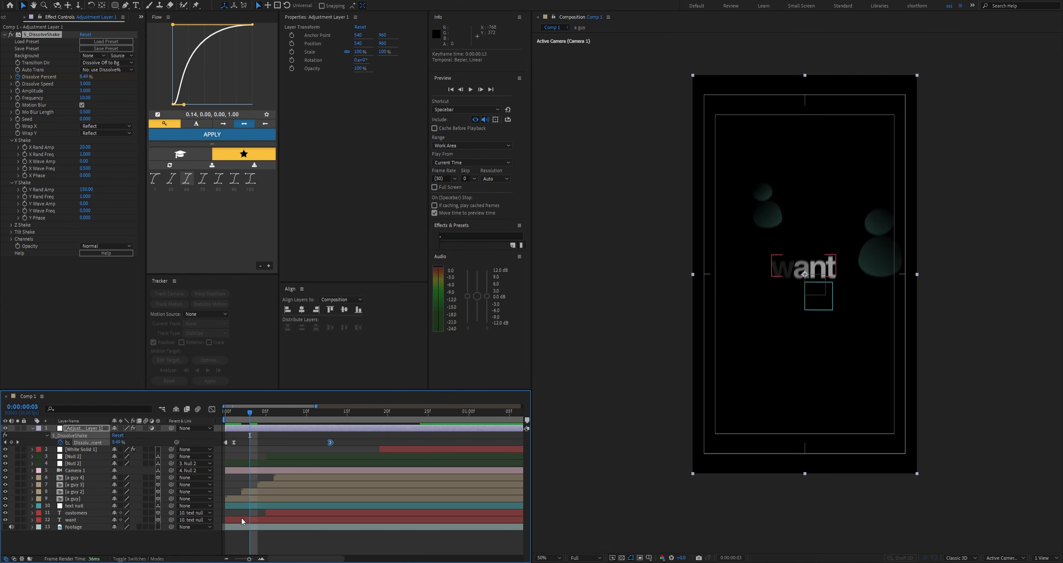
pyautogui.click(257, 463)
pyautogui.press('p')
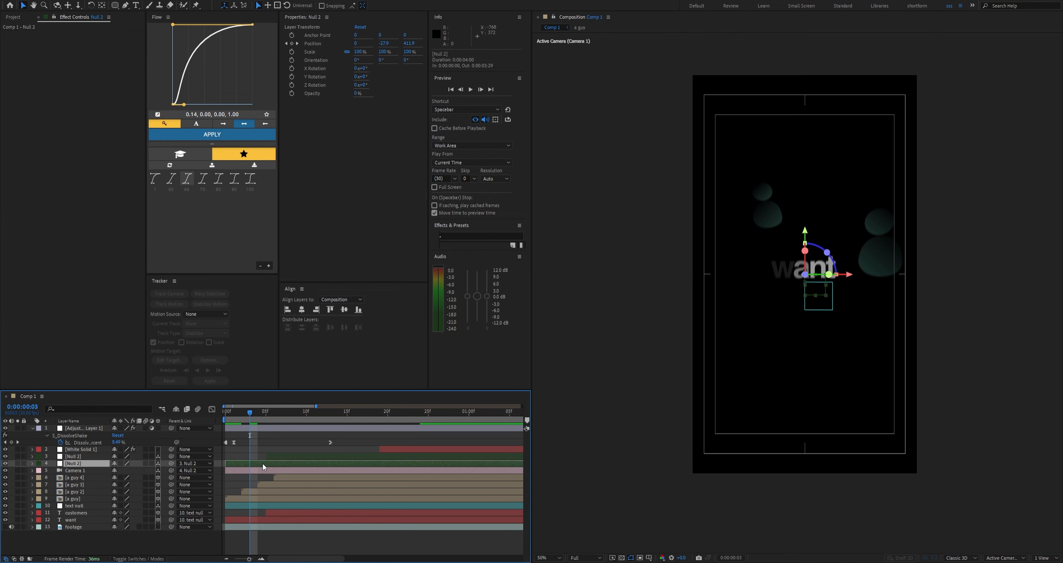
pyautogui.moveTo(262, 417); pyautogui.dragTo(379, 417)
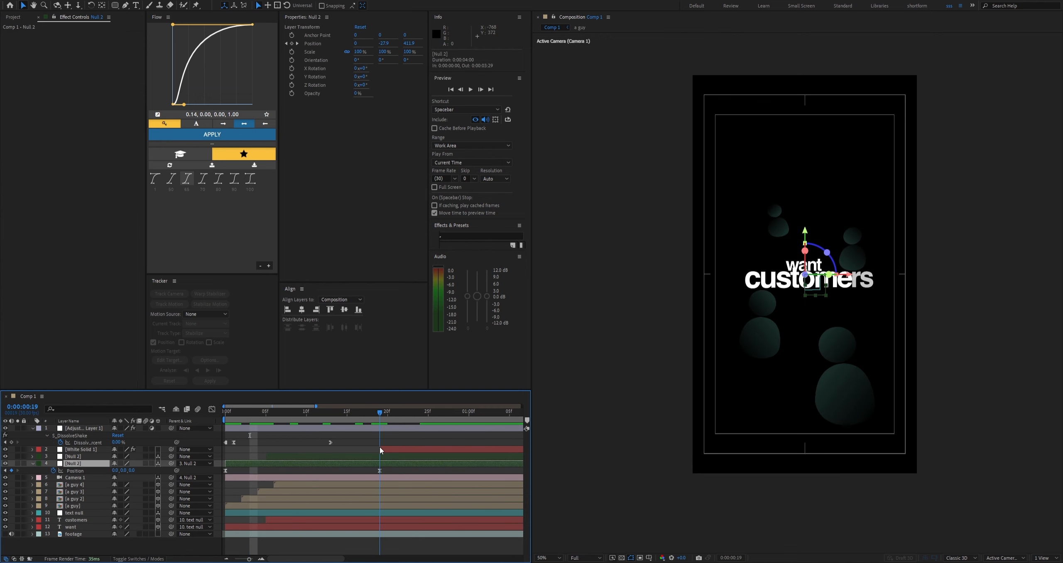
pyautogui.moveTo(330, 443); pyautogui.dragTo(220, 429)
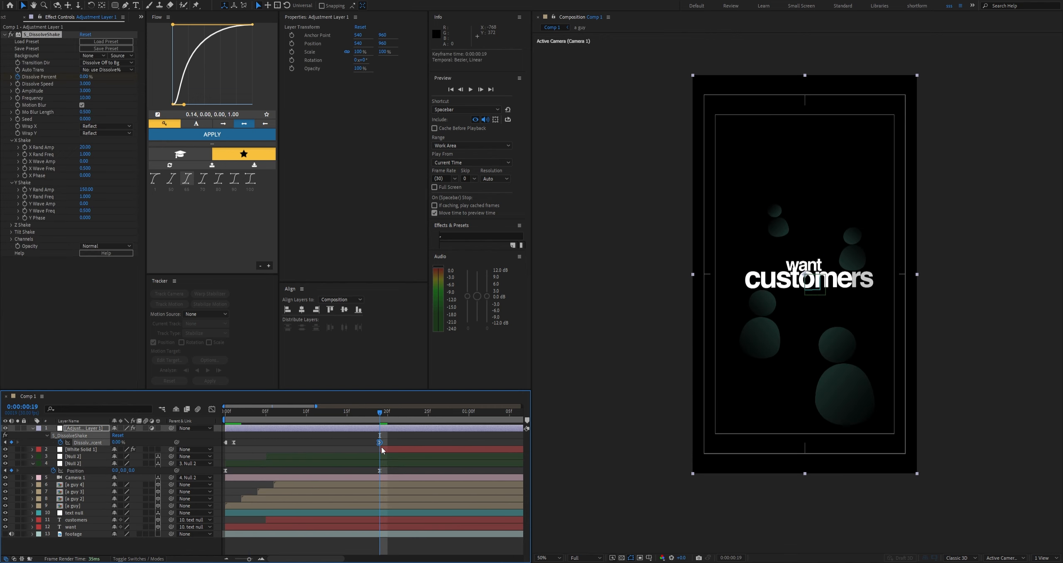
pyautogui.click(382, 436)
# Play back the composition to check the shake together with the camera move and the pixelated wipe
pyautogui.press('space')
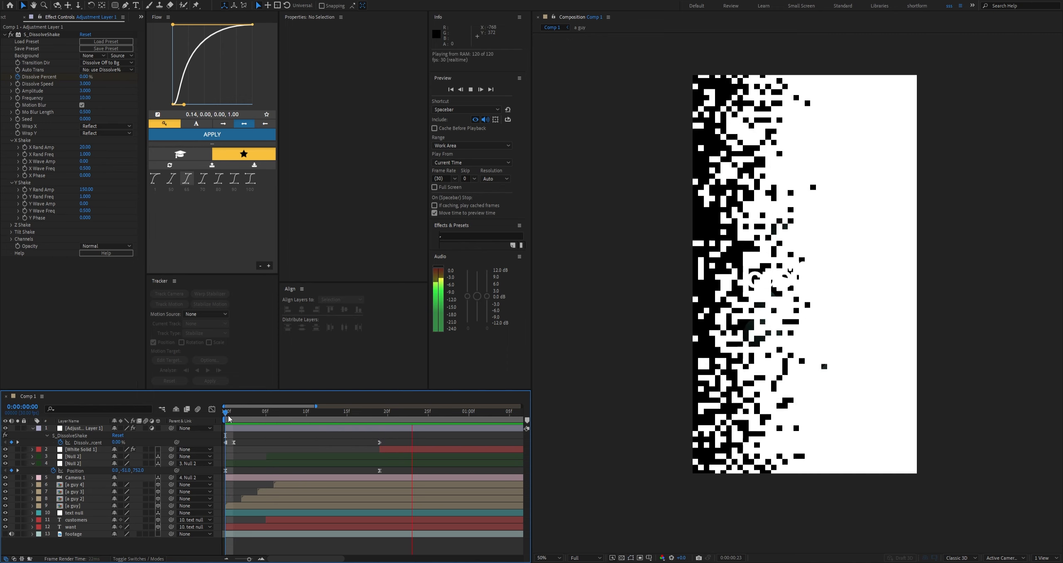
pyautogui.press('space')
pyautogui.press('space')
pyautogui.press('space')
pyautogui.moveTo(243, 415)
pyautogui.mouseDown()
pyautogui.moveTo(323, 418)
pyautogui.moveTo(224, 415)
pyautogui.mouseUp()
# Reveal the Position keyframes of the layer 3 null, shift the layer to start at frame 10, and preview the motion
pyautogui.click(325, 457)
pyautogui.press('u')
pyautogui.click(326, 441)
pyautogui.click(294, 456)
pyautogui.press('[')
pyautogui.press('space')
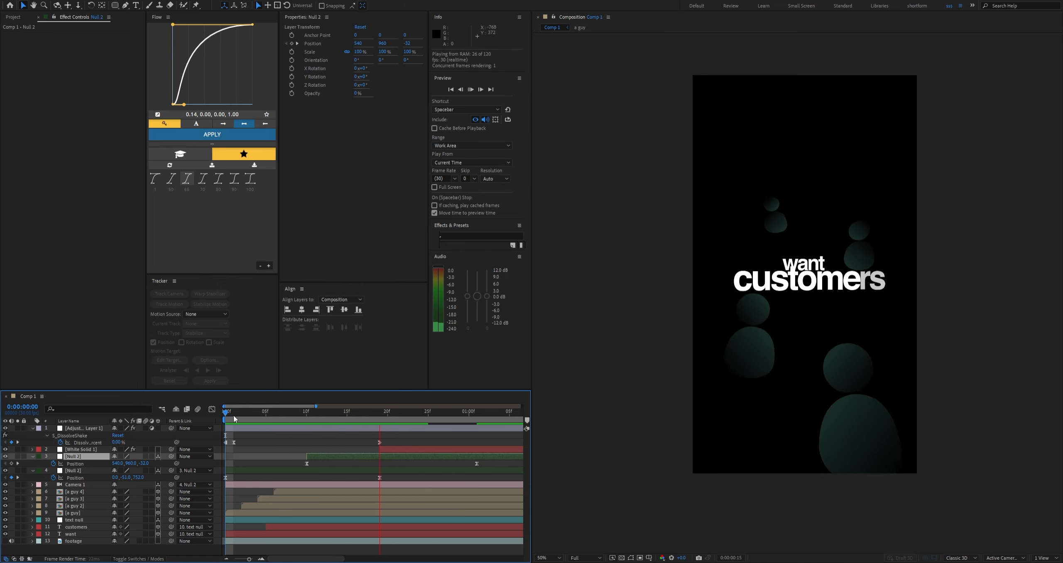
pyautogui.press('space')
# Set the Z position of the layer 4 null to 110 at its frame 19 keyframe
pyautogui.moveTo(253, 418); pyautogui.dragTo(375, 447)
pyautogui.click(159, 474)
pyautogui.click(86, 470)
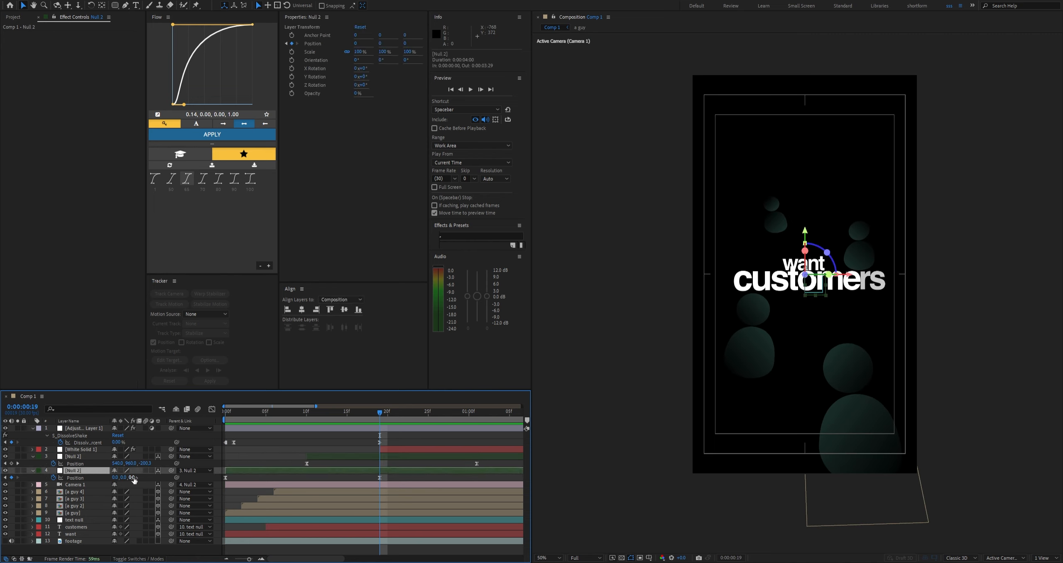
pyautogui.moveTo(130, 478); pyautogui.dragTo(389, 492)
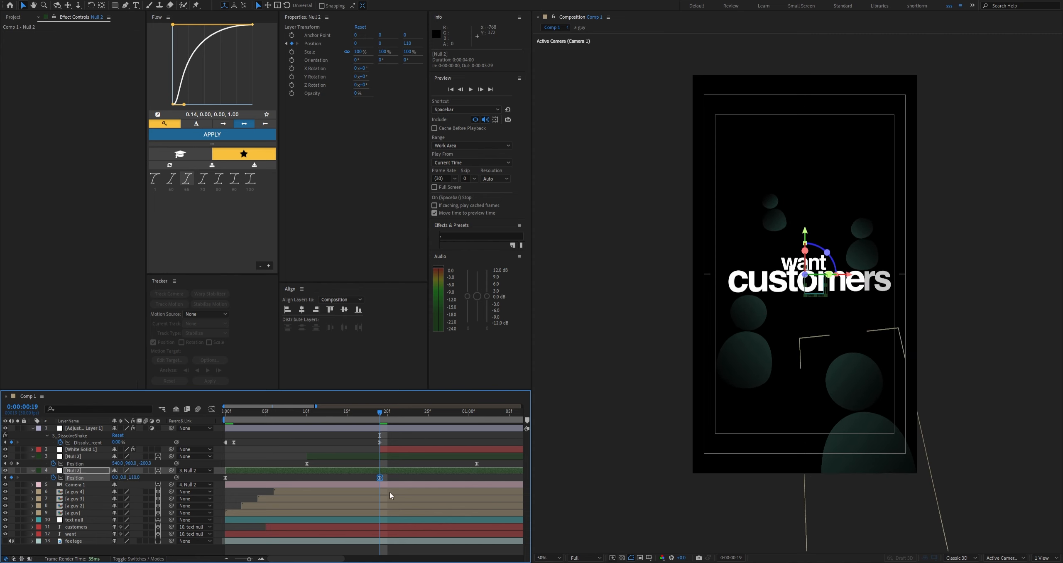
# Reshape the Position speed graph of the layer 4 null to peak around frame 5 and ease out slowly to frame 19
pyautogui.click(212, 409)
pyautogui.click(225, 534)
pyautogui.moveTo(236, 534); pyautogui.dragTo(302, 537)
pyautogui.click(346, 461)
pyautogui.moveTo(391, 522); pyautogui.dragTo(314, 537)
pyautogui.click(379, 431)
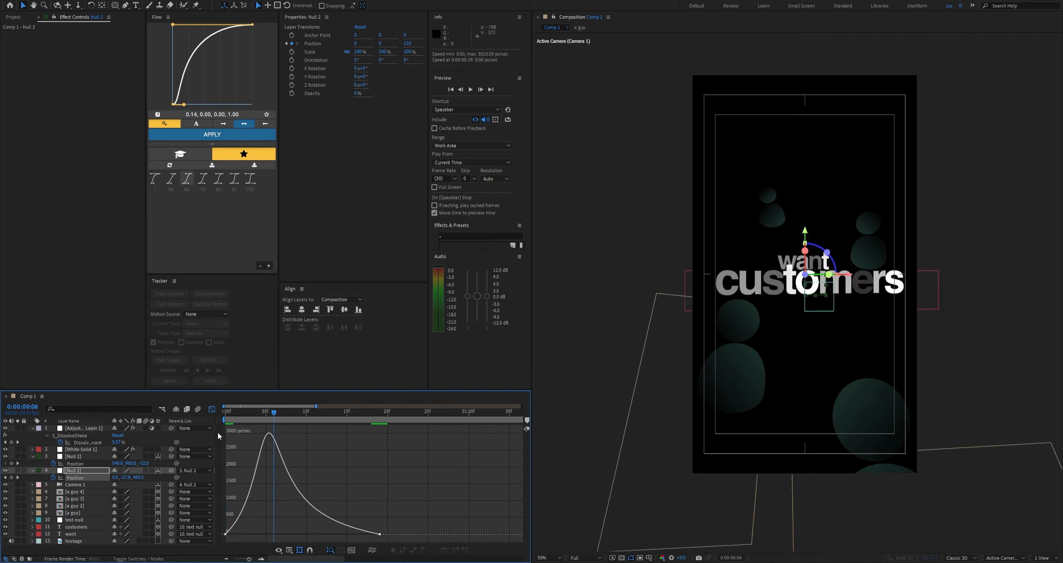
# Play back the composition from the start to check the reshaped motion of the layer 4 null
pyautogui.click(229, 410)
pyautogui.press('space')
pyautogui.click(226, 412)
pyautogui.press('space')
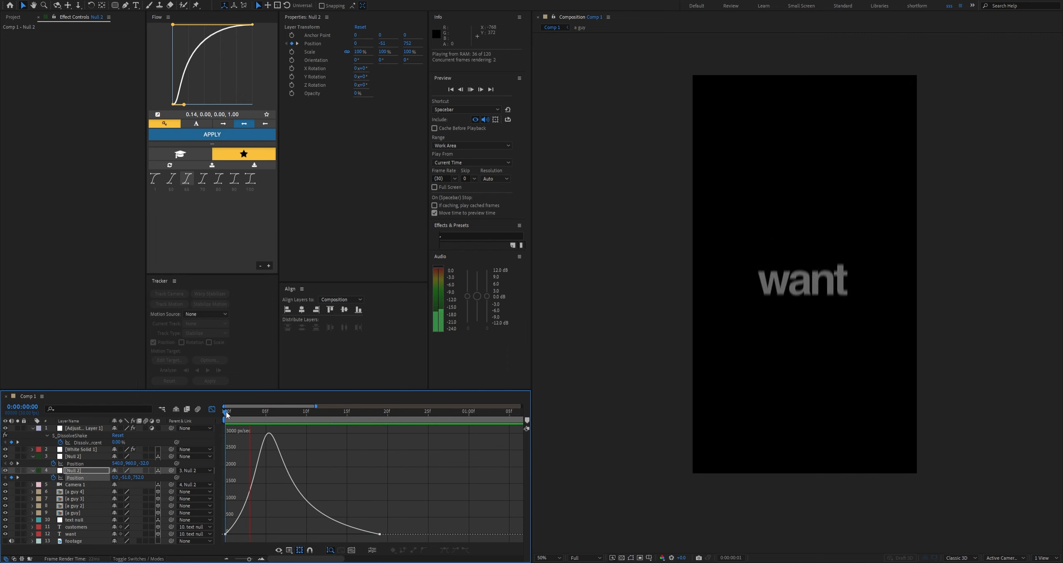
pyautogui.moveTo(226, 412); pyautogui.dragTo(205, 440)
pyautogui.click(212, 409)
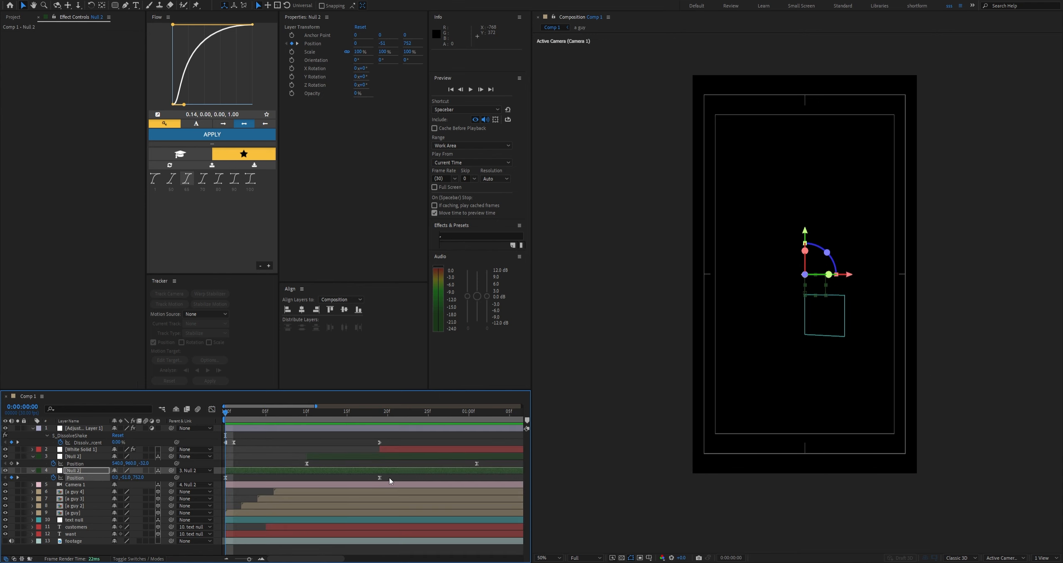
# Copy the layer 4 null's 0.40, 0.00, 0.16, 1.00 easing to the text null's Y Rotation keyframes and preview it
pyautogui.click(158, 114)
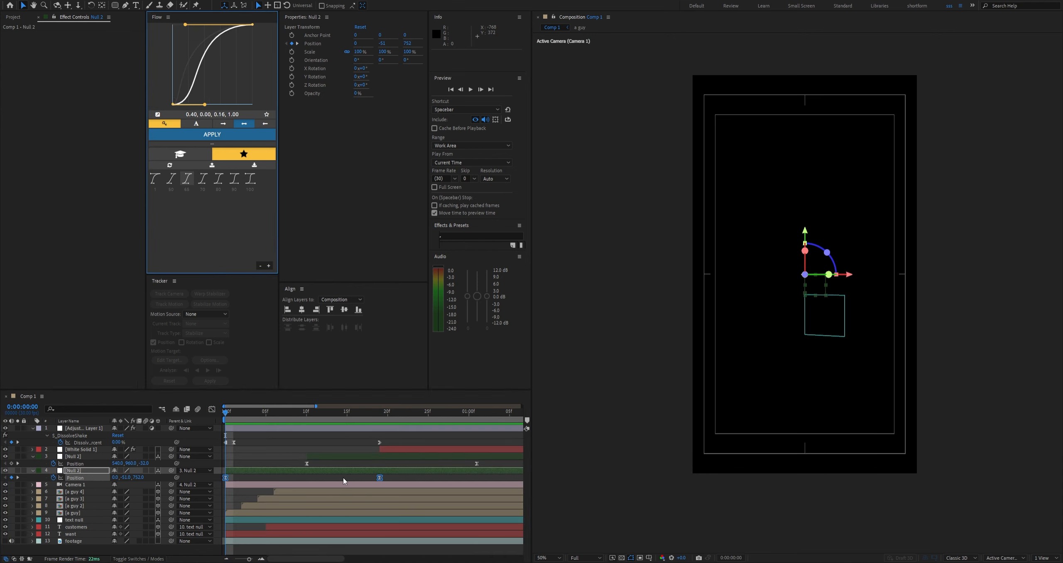
pyautogui.click(266, 519)
pyautogui.press('u')
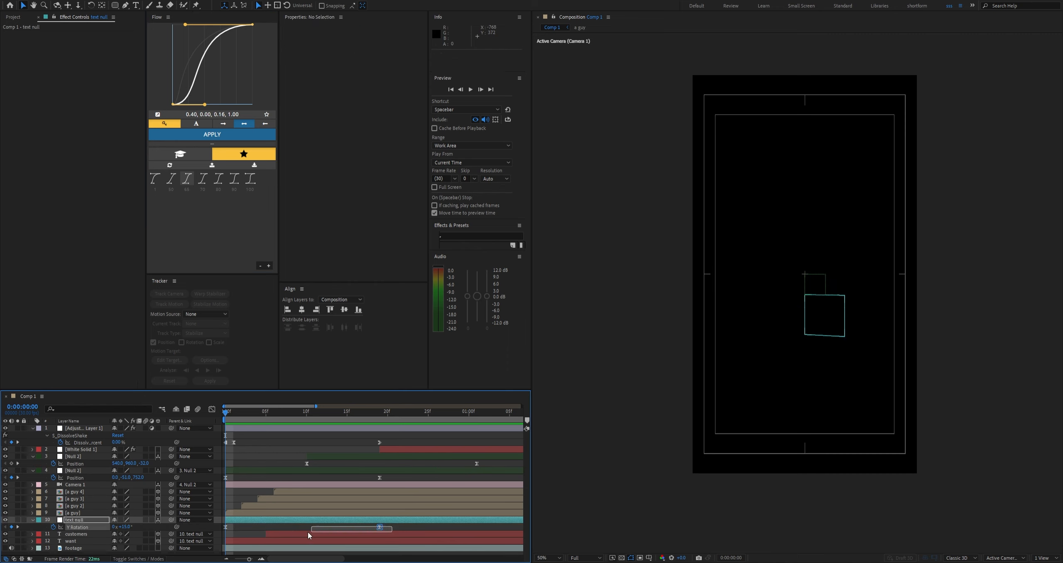
pyautogui.click(257, 445)
pyautogui.press('space')
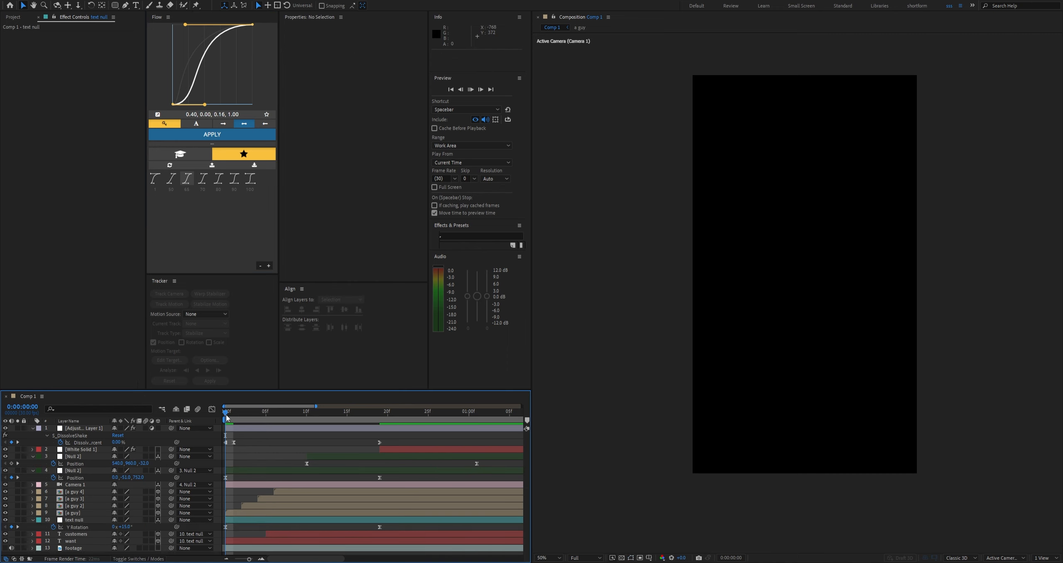
pyautogui.press('space')
# Make White Solid 1 a 3D layer and bring it closer to the camera along its Z position
pyautogui.moveTo(229, 417); pyautogui.dragTo(397, 442)
pyautogui.click(387, 449)
pyautogui.click(158, 449)
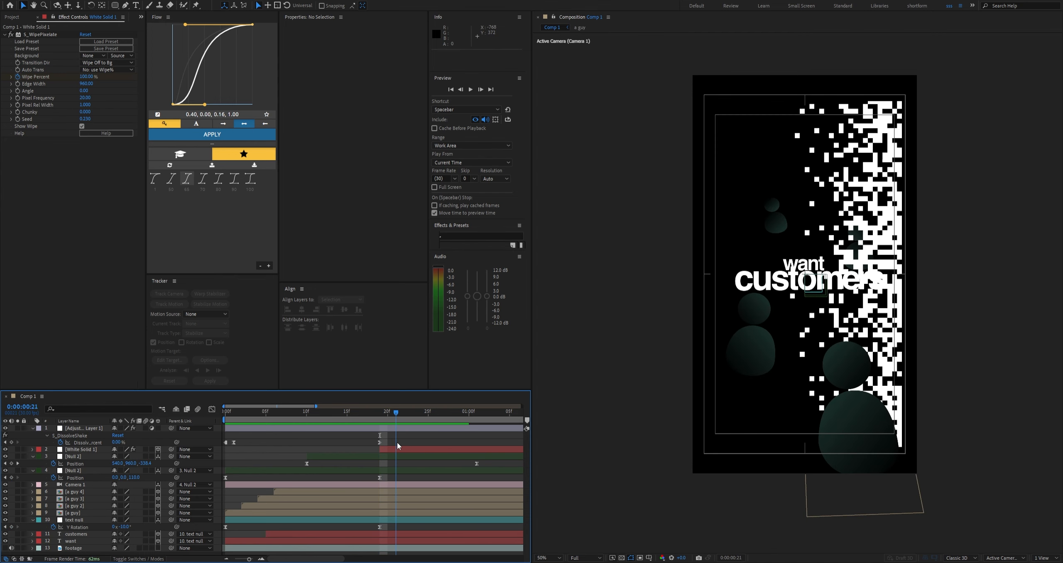
pyautogui.press('p')
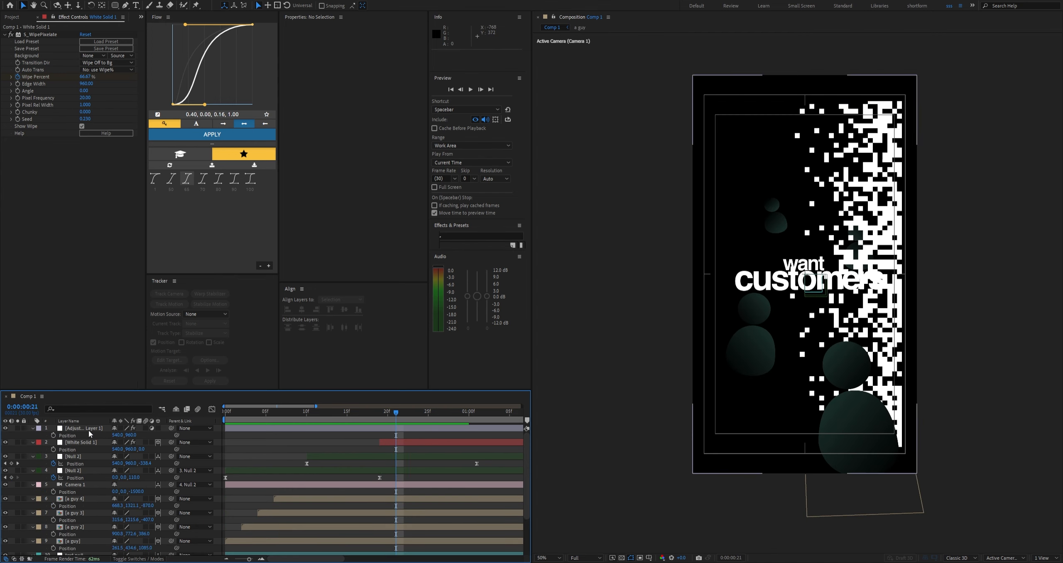
pyautogui.click(85, 444)
pyautogui.moveTo(142, 450); pyautogui.dragTo(109, 461)
# Preview the pixelated white wipe to check its coverage of the frame
pyautogui.click(349, 438)
pyautogui.moveTo(396, 413)
pyautogui.mouseDown()
pyautogui.moveTo(364, 422)
pyautogui.moveTo(403, 425)
pyautogui.mouseUp()
pyautogui.press('space')
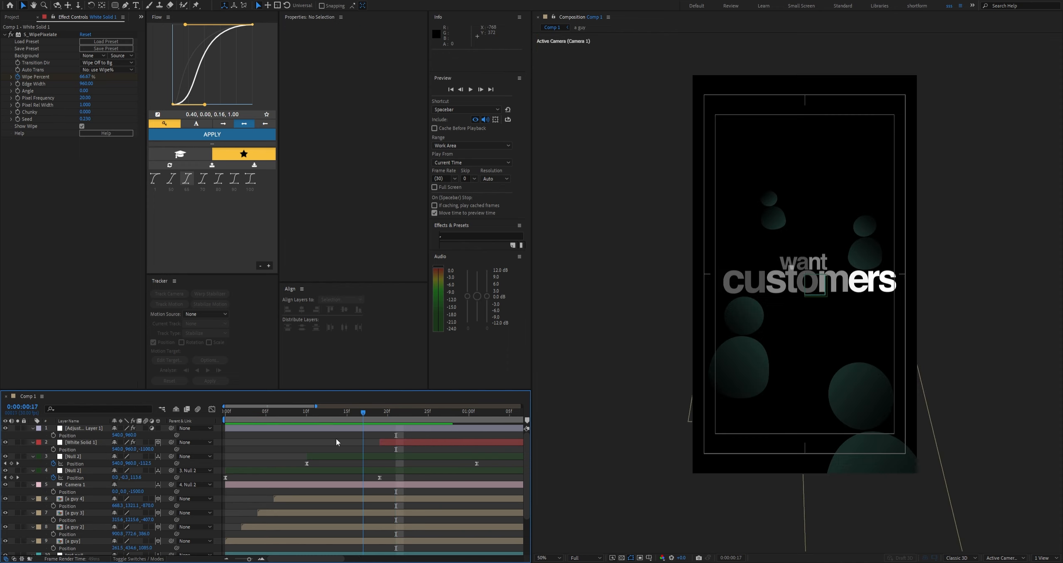
pyautogui.moveTo(228, 412); pyautogui.dragTo(356, 429)
pyautogui.press('space')
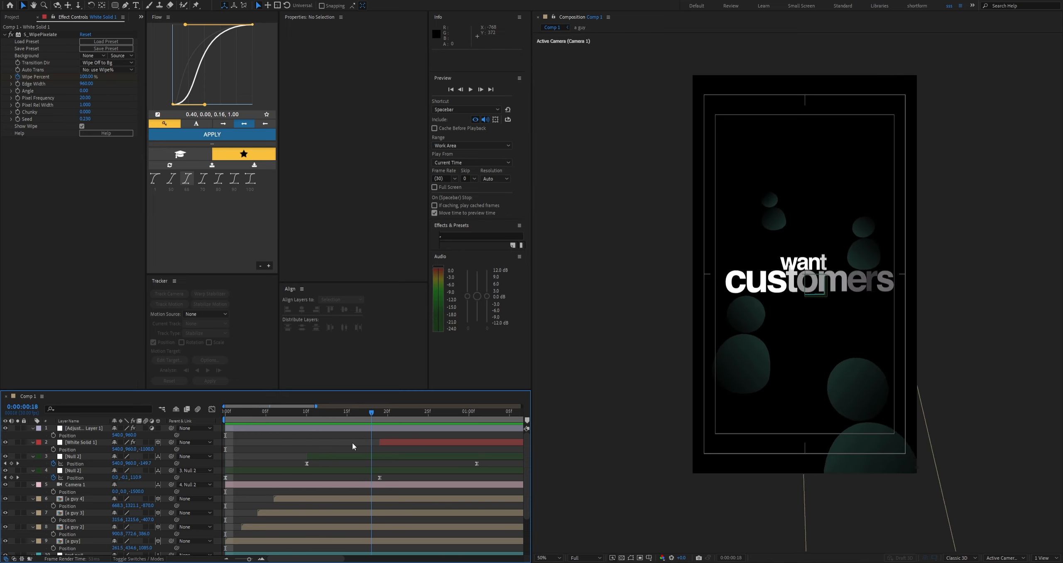
# Move the last Position keyframe of the layer 4 null to frame 23 and preview the camera move
pyautogui.moveTo(231, 416); pyautogui.dragTo(412, 478)
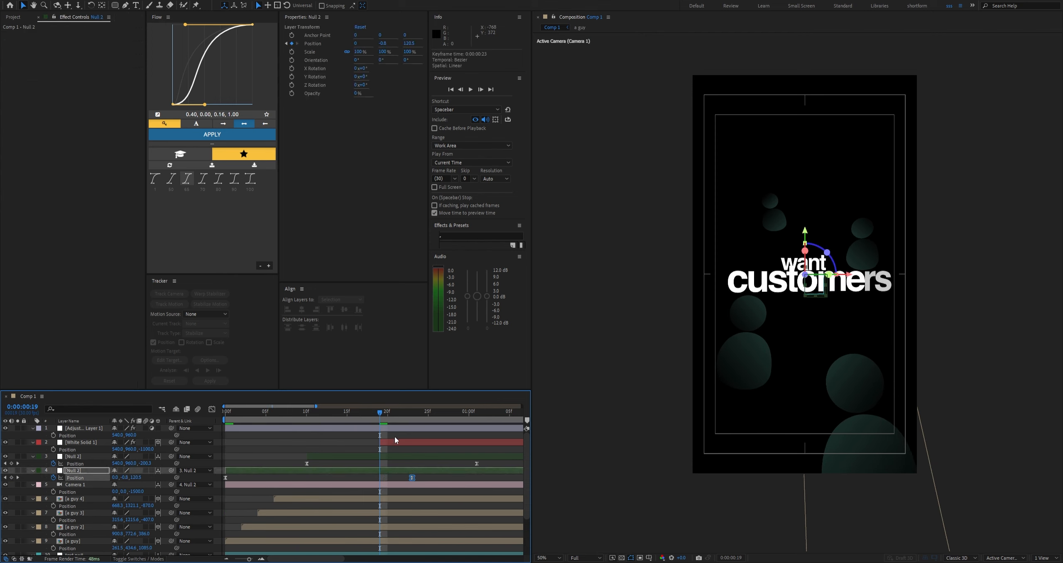
pyautogui.moveTo(380, 414); pyautogui.dragTo(227, 415)
pyautogui.press('space')
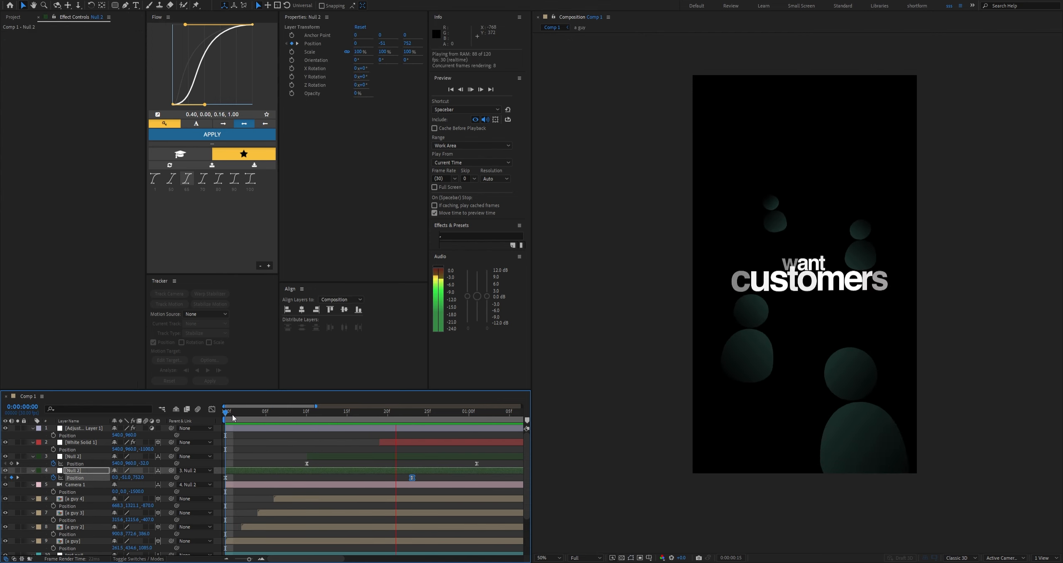
pyautogui.press('space')
pyautogui.click(346, 433)
pyautogui.click(229, 414)
pyautogui.press('space')
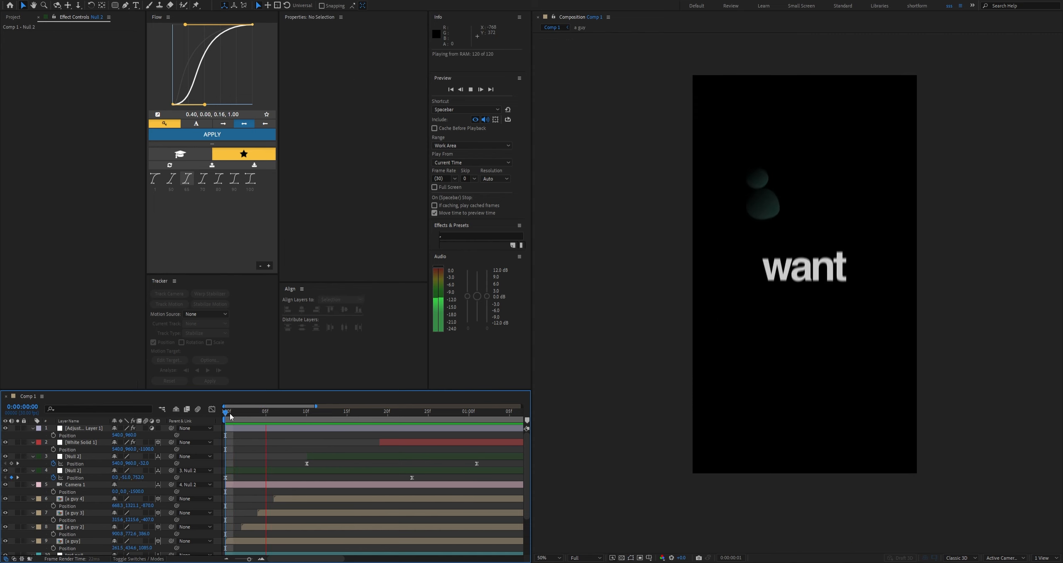
# Shift the layer 3 null with its Position keyframes to start at frame 7
pyautogui.moveTo(229, 414); pyautogui.dragTo(412, 417)
pyautogui.moveTo(326, 458); pyautogui.dragTo(302, 456)
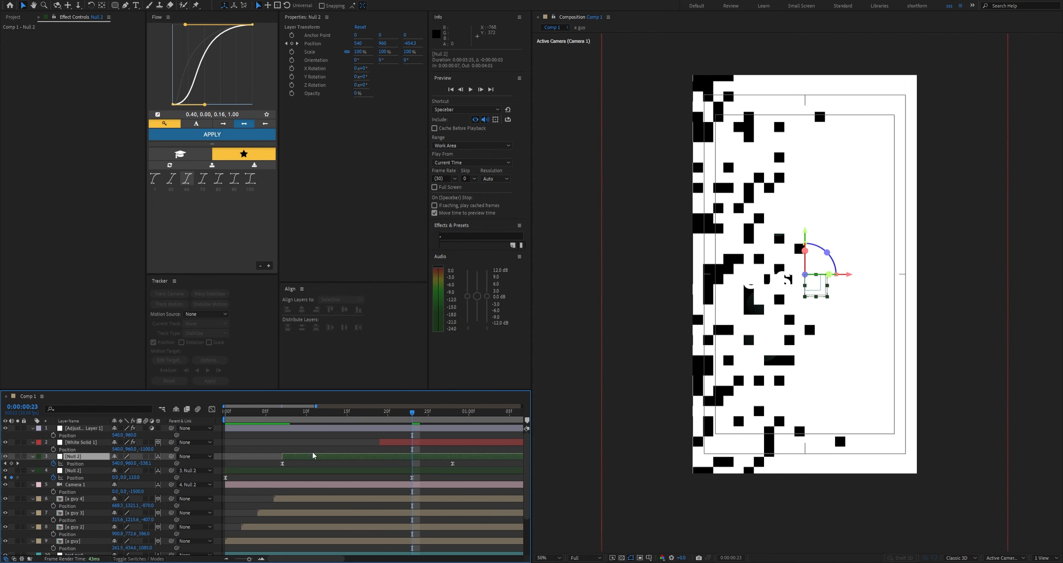
pyautogui.click(314, 451)
pyautogui.moveTo(369, 435); pyautogui.dragTo(365, 426)
pyautogui.press('v')
pyautogui.press('Home')
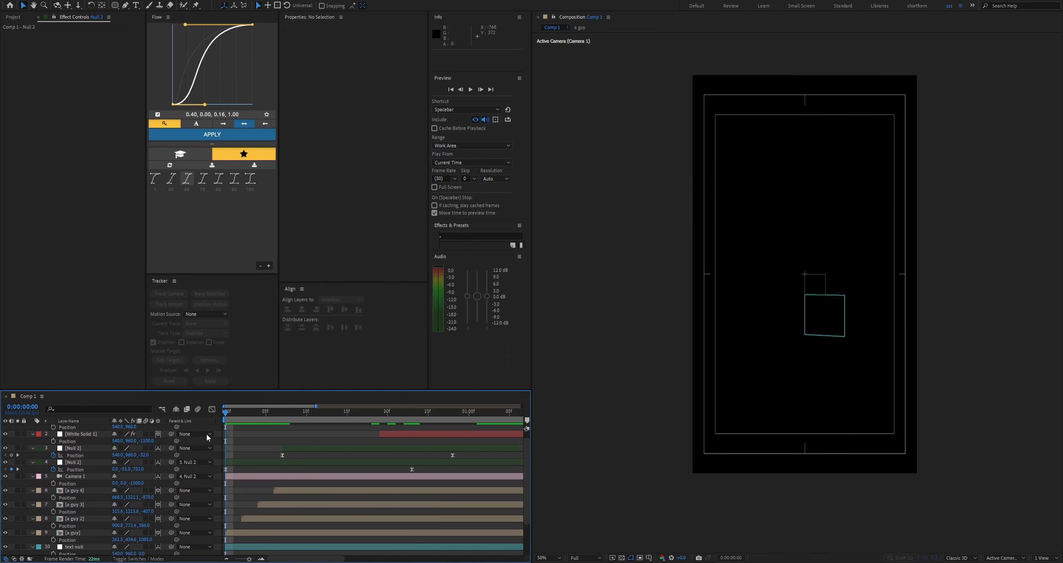
# Try the 0.65, 0.00, 0.35, 1.00 easing preset on the layer 4 null's Position keyframes
pyautogui.moveTo(426, 467); pyautogui.dragTo(221, 480)
pyautogui.click(236, 456)
pyautogui.scroll(-1, 239, 451)
pyautogui.moveTo(427, 450); pyautogui.dragTo(220, 458)
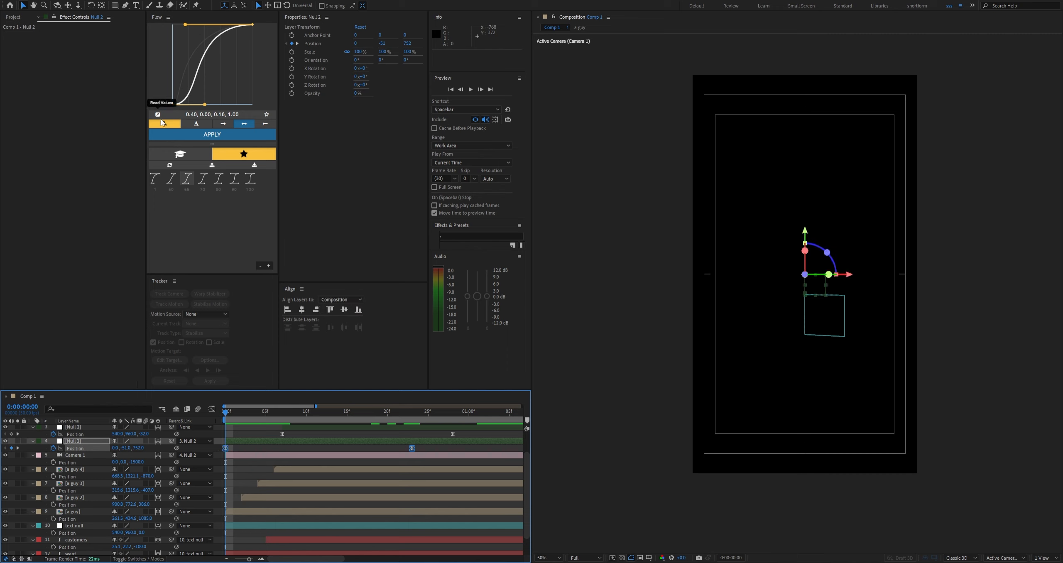
pyautogui.click(187, 179)
pyautogui.click(212, 134)
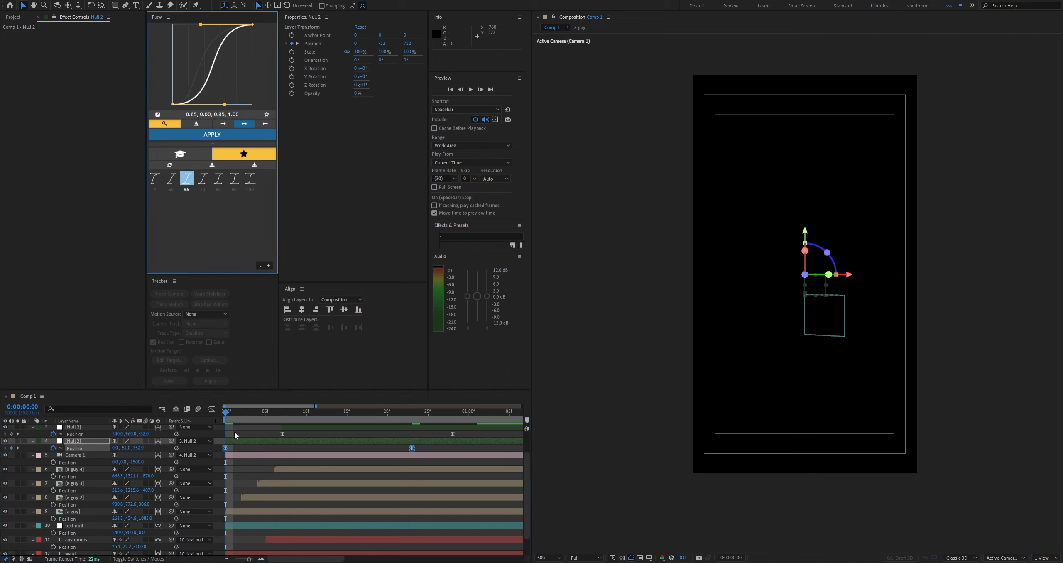
# Preview the symmetrical easing on the layer 4 null, and undo it
pyautogui.click(235, 434)
pyautogui.press('space')
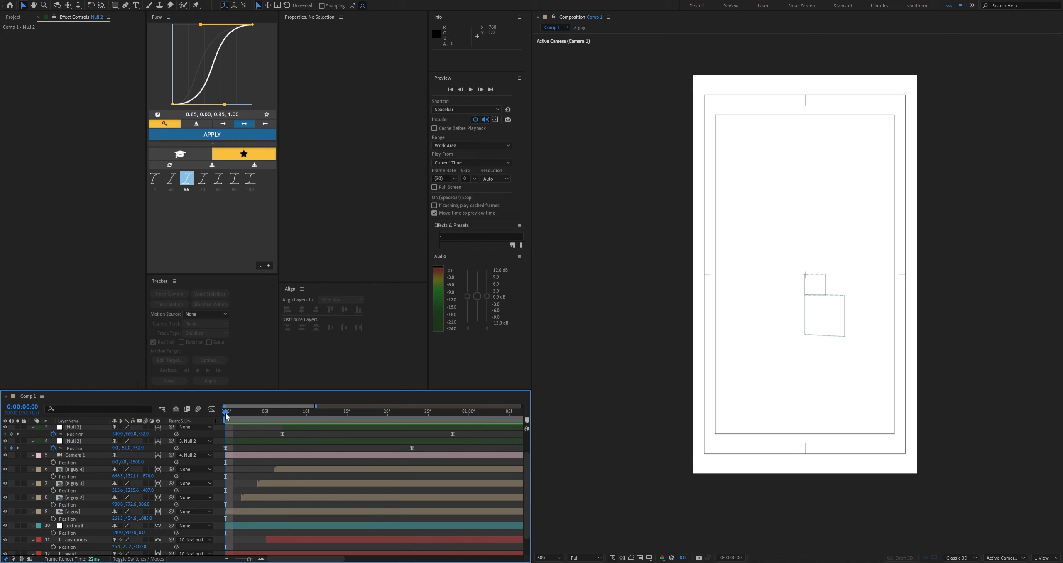
pyautogui.press('space')
pyautogui.click(227, 414)
pyautogui.press('space')
pyautogui.press('space')
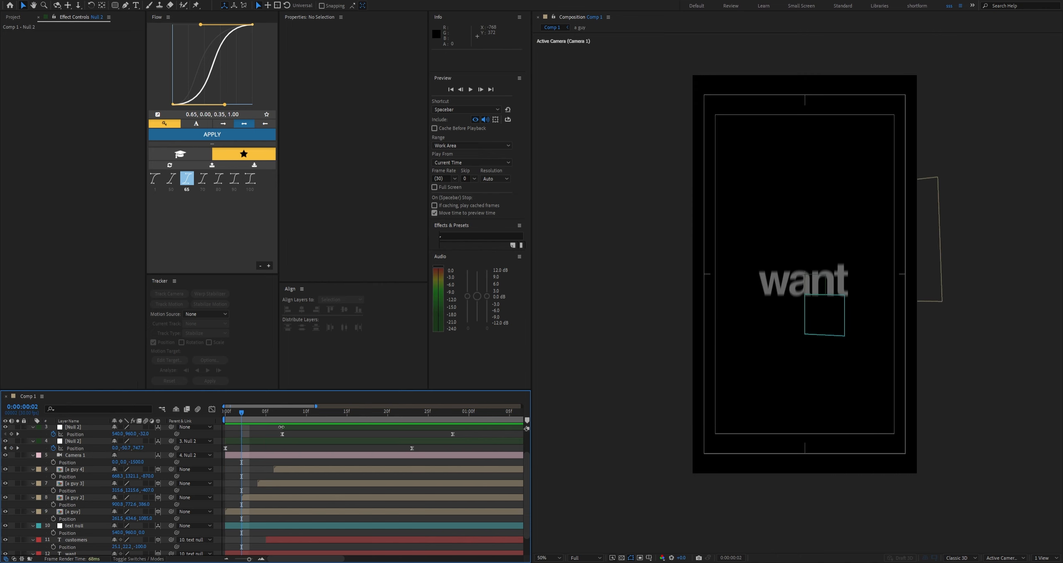
pyautogui.hotkey('ctrl', 'z')
# Apply a 0.24, 0.01, 0.00, 1.00 easing curve to the layer 4 null's Position keyframes and preview the motion
pyautogui.click(181, 110)
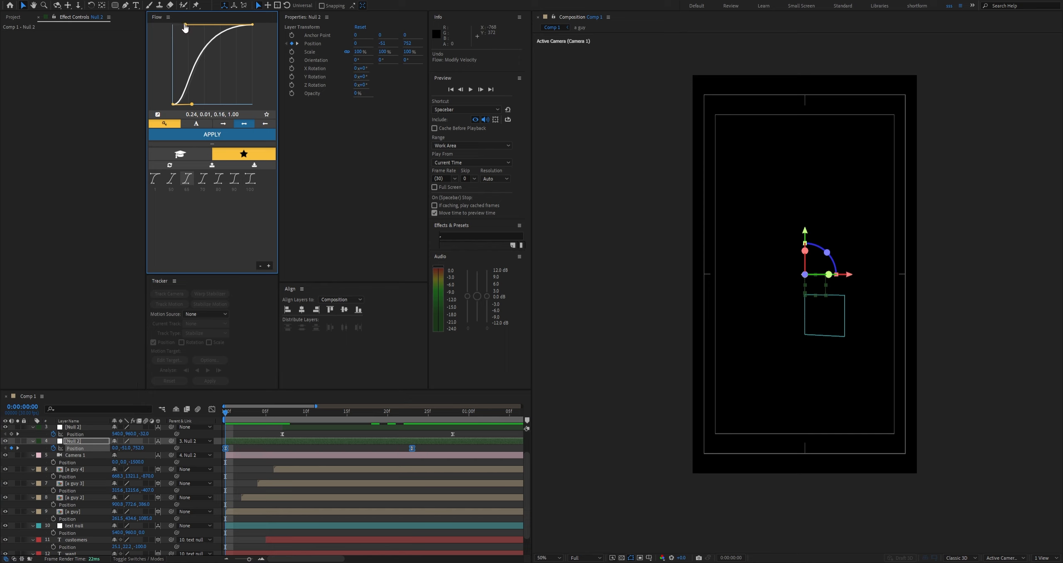
pyautogui.click(254, 435)
pyautogui.press('space')
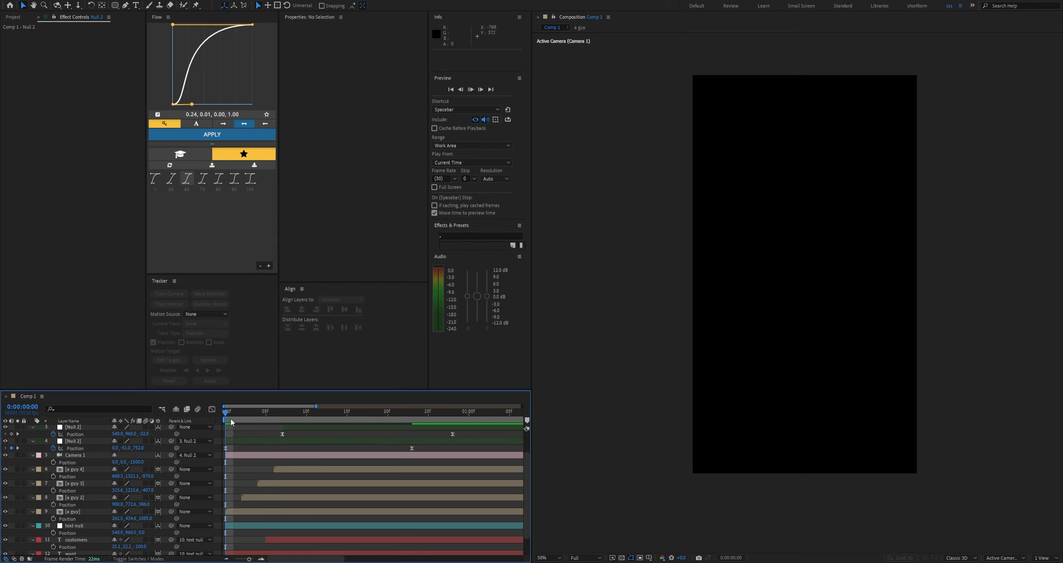
pyautogui.moveTo(229, 417); pyautogui.dragTo(288, 425)
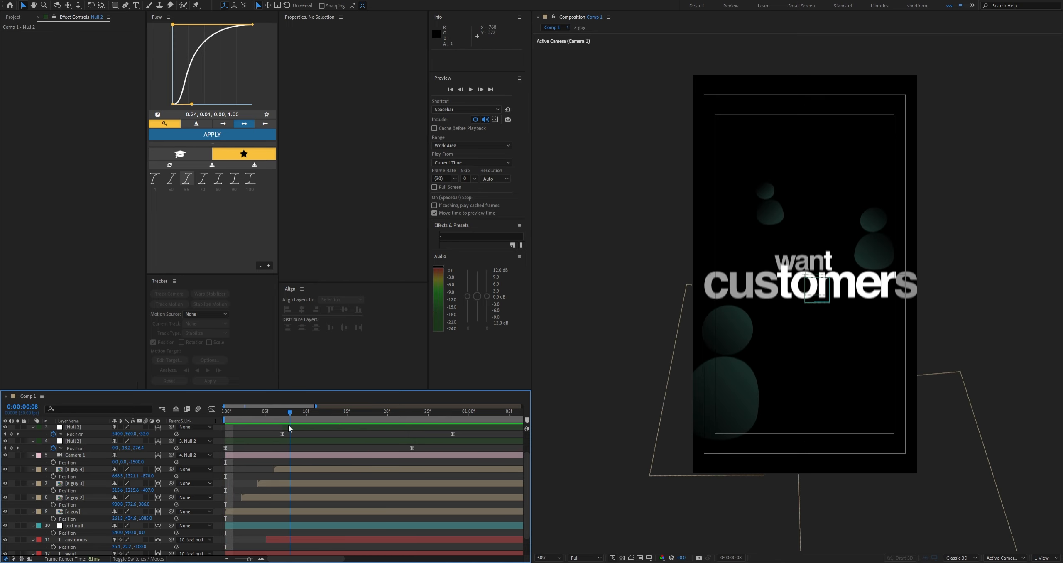
# Reshape the layer 4 null's Position speed graph to peak around frame 8 and preview the motion
pyautogui.click(75, 448)
pyautogui.keyDown('shift'); pyautogui.click(67, 462); pyautogui.keyUp('shift')
pyautogui.click(212, 409)
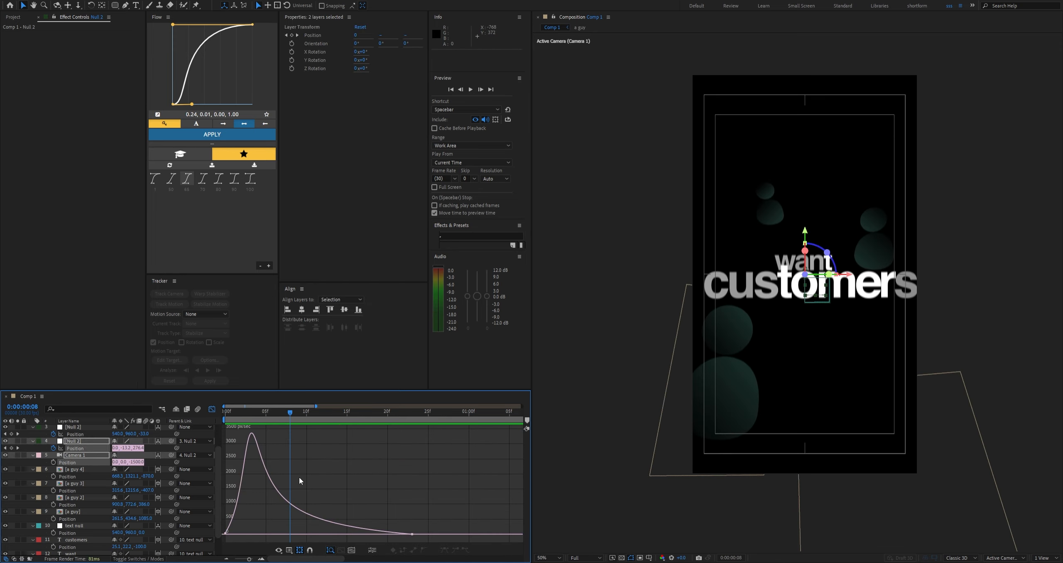
pyautogui.moveTo(248, 533); pyautogui.dragTo(284, 539)
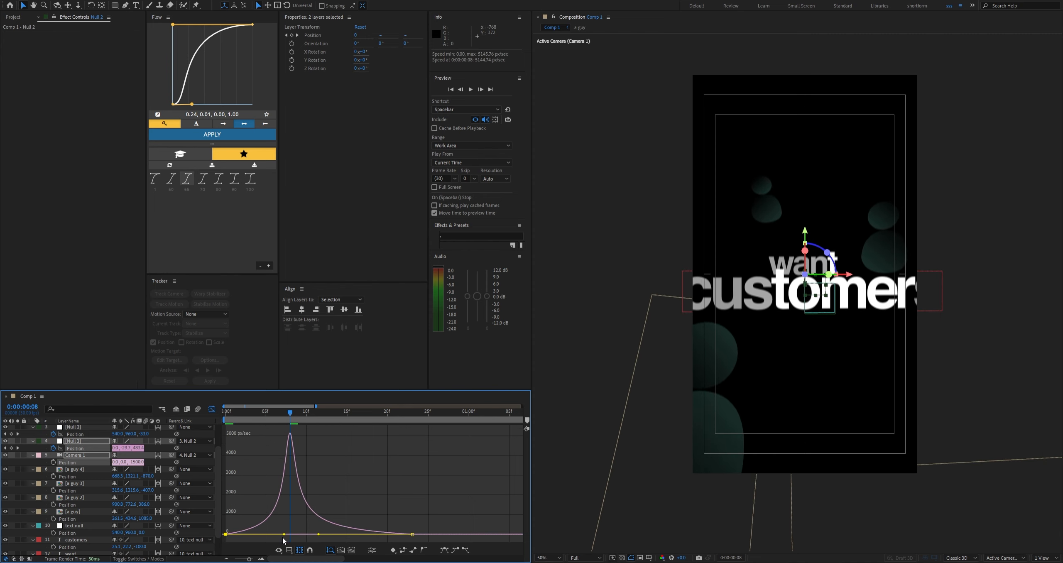
pyautogui.click(329, 485)
pyautogui.moveTo(246, 413); pyautogui.dragTo(223, 410)
pyautogui.click(212, 409)
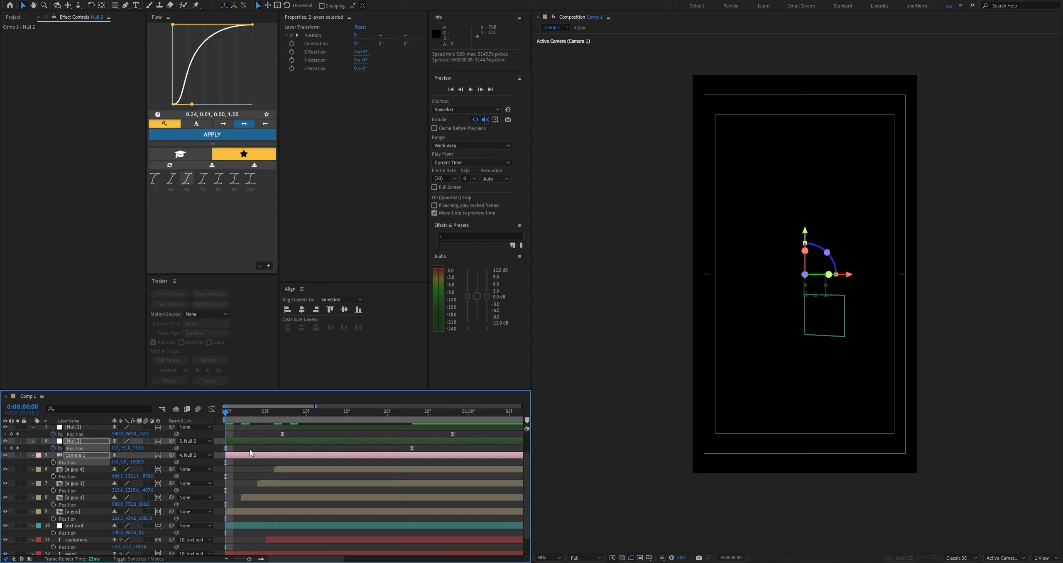
pyautogui.click(249, 450)
pyautogui.press('space')
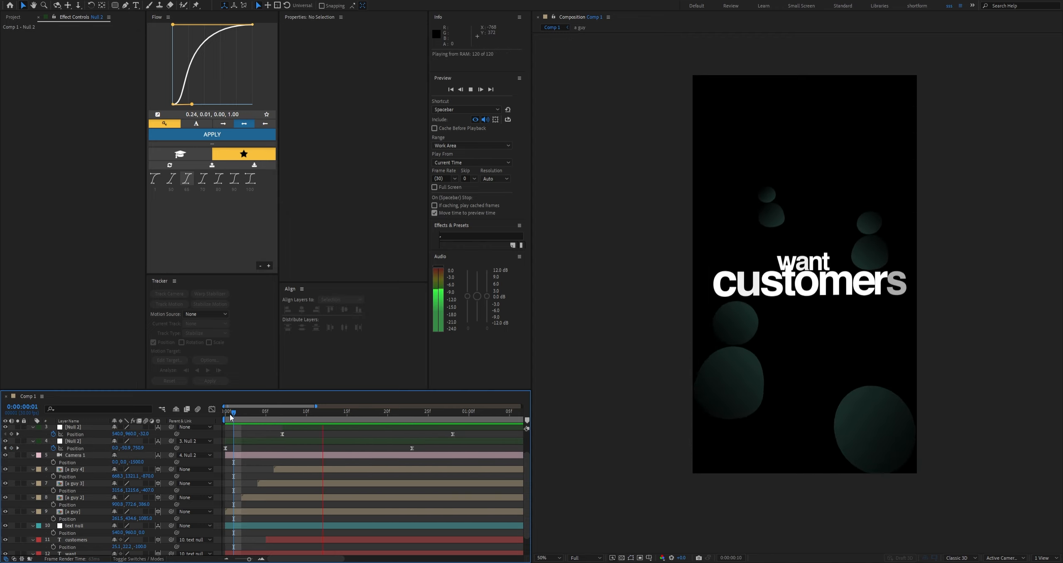
# Give the layer 4 null's Position keyframes a 0.33, 0.00, 0.00, 1.00 easing curve
pyautogui.moveTo(231, 414); pyautogui.dragTo(216, 419)
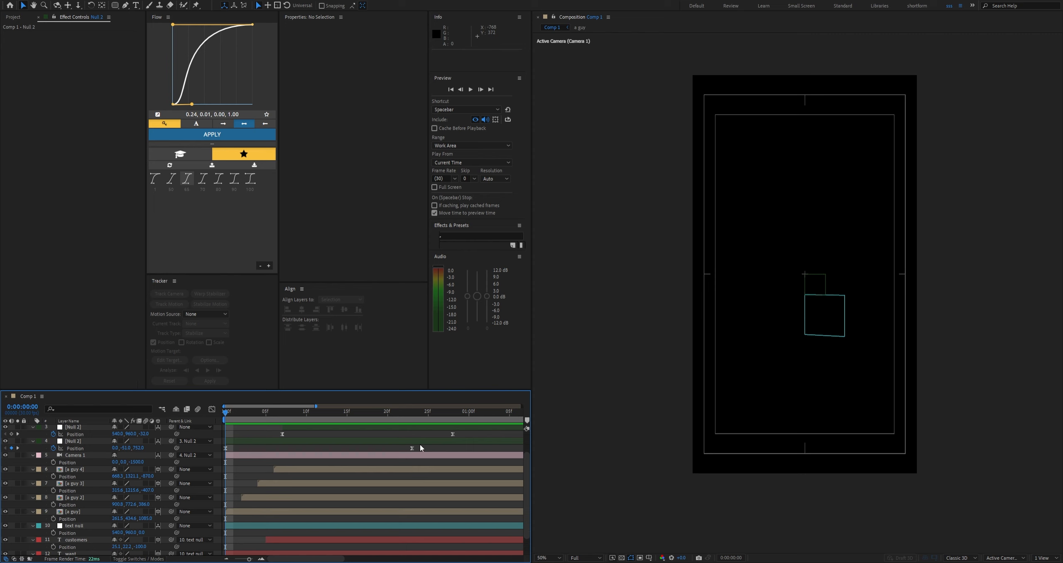
pyautogui.moveTo(420, 444); pyautogui.dragTo(223, 465)
pyautogui.click(157, 119)
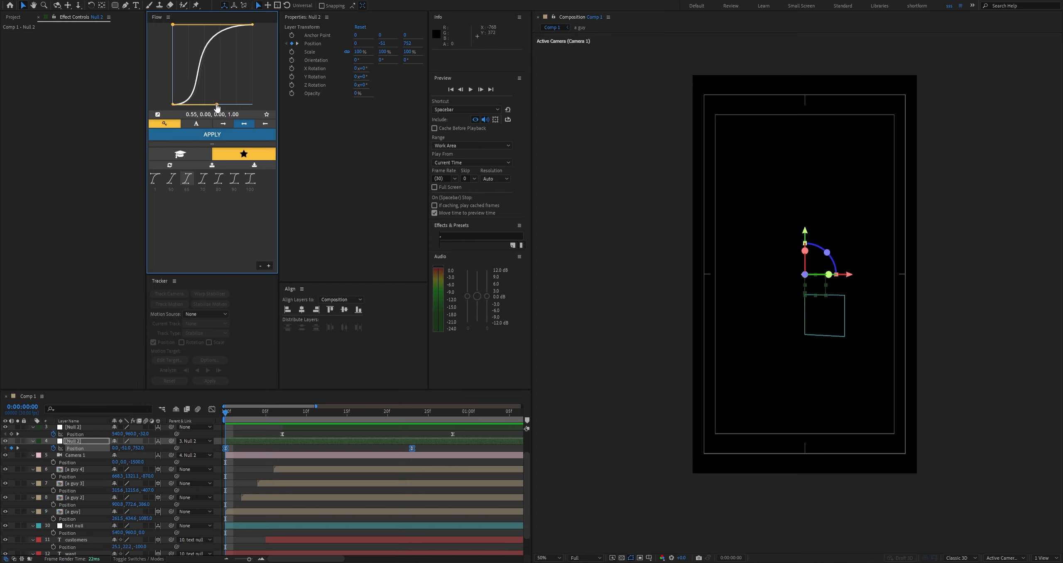
pyautogui.click(206, 135)
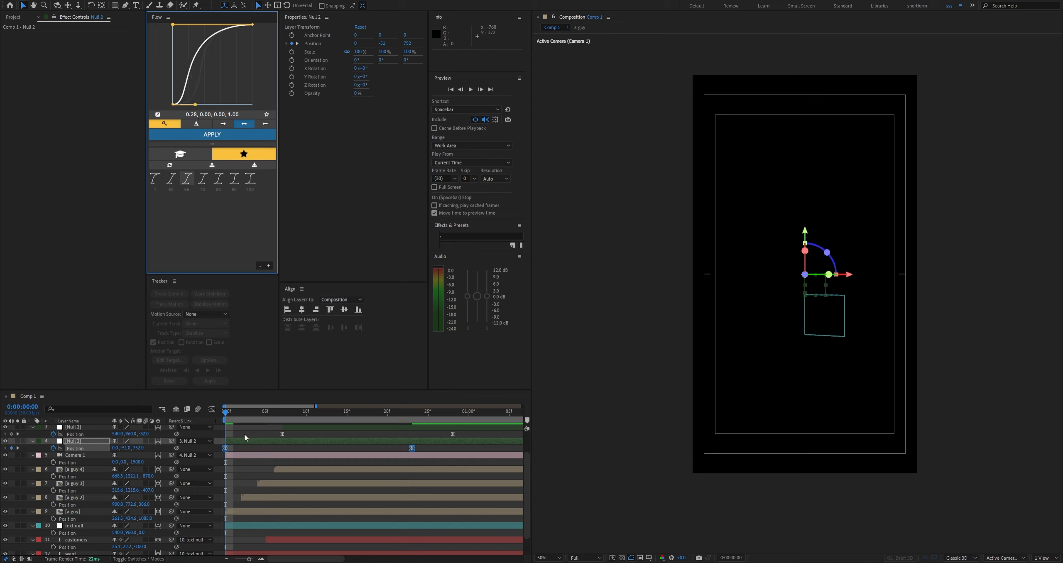
pyautogui.click(154, 179)
pyautogui.click(251, 446)
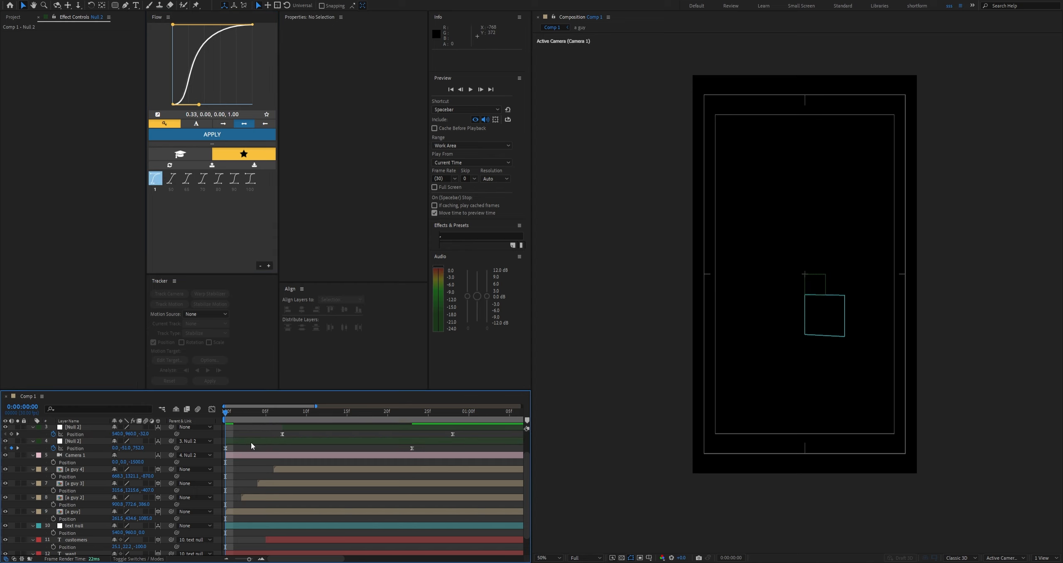
# Reveal the text null's Y Rotation keyframes and move the last one to frame 23
pyautogui.scroll(-2, 239, 524)
pyautogui.click(241, 506)
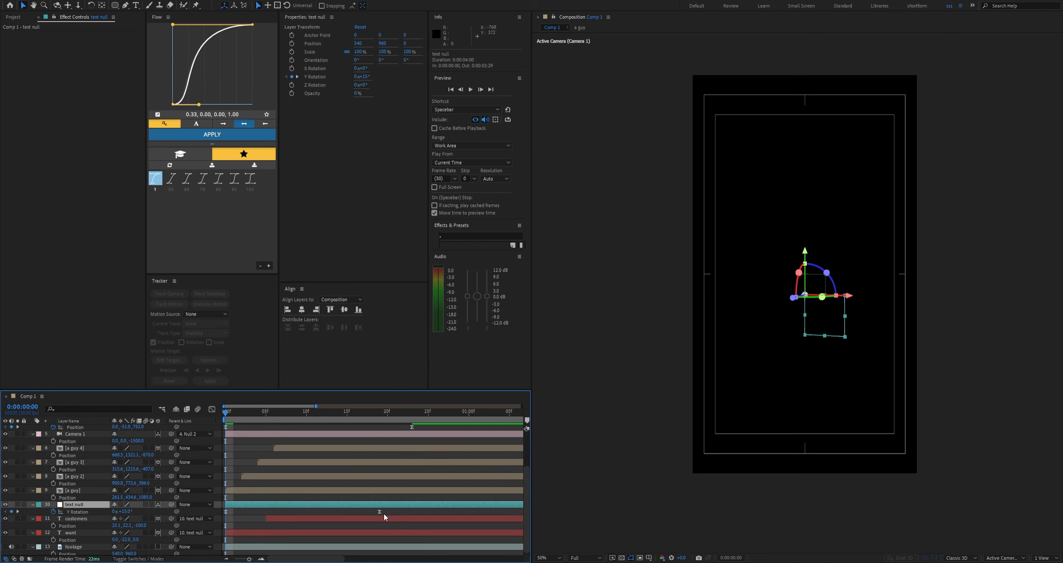
pyautogui.click(371, 433)
pyautogui.scroll(2, 77, 444)
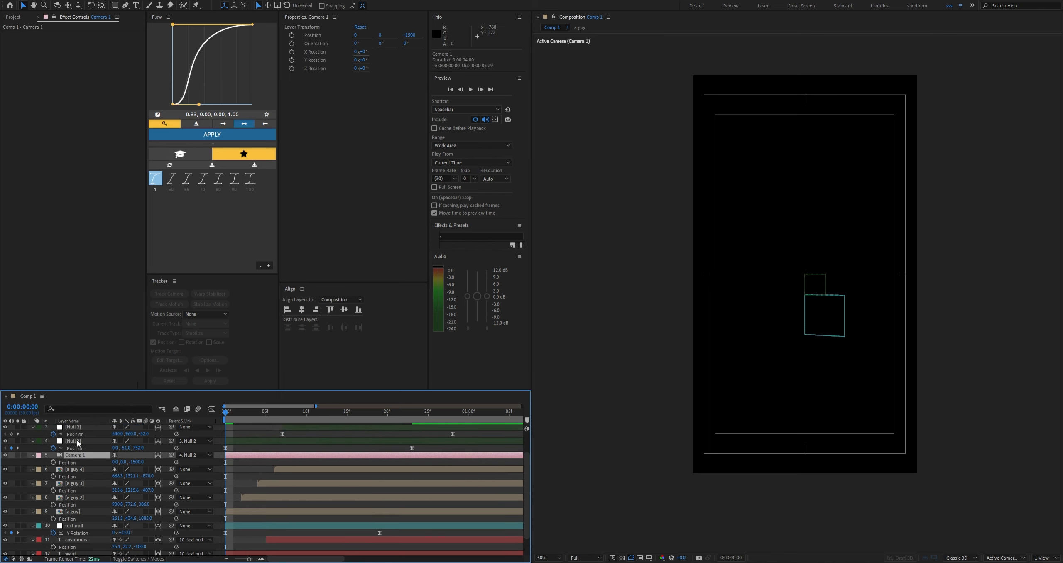
pyautogui.click(352, 443)
pyautogui.moveTo(378, 534); pyautogui.dragTo(211, 540)
pyautogui.click(396, 411)
pyautogui.press('k')
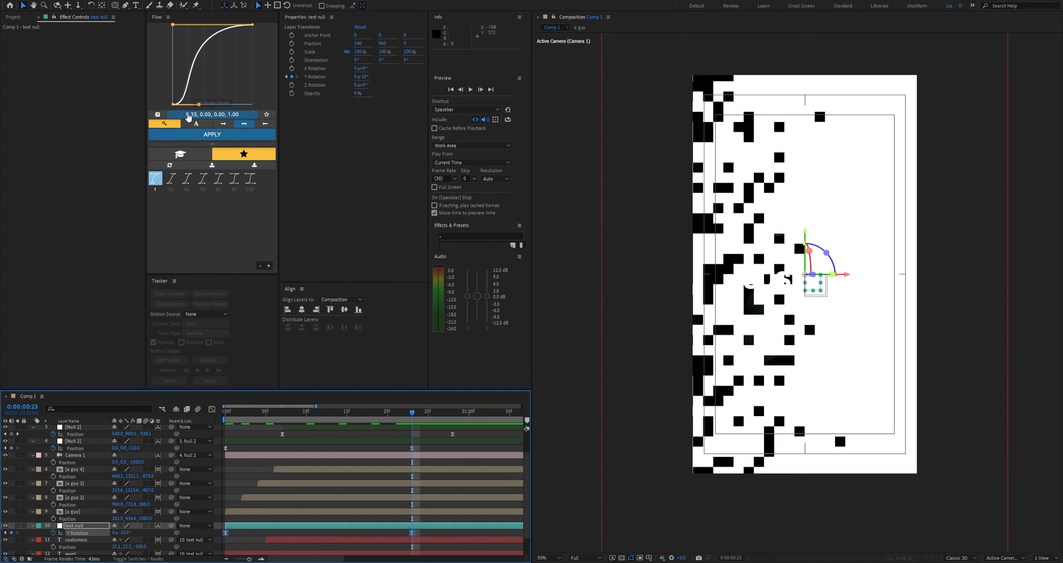
# Apply the 0.33, 0.00, 0.00, 1.00 easing curve to the text null's Y Rotation keyframes and play back the composition
pyautogui.click(202, 138)
pyautogui.click(296, 439)
pyautogui.moveTo(316, 425); pyautogui.dragTo(224, 428)
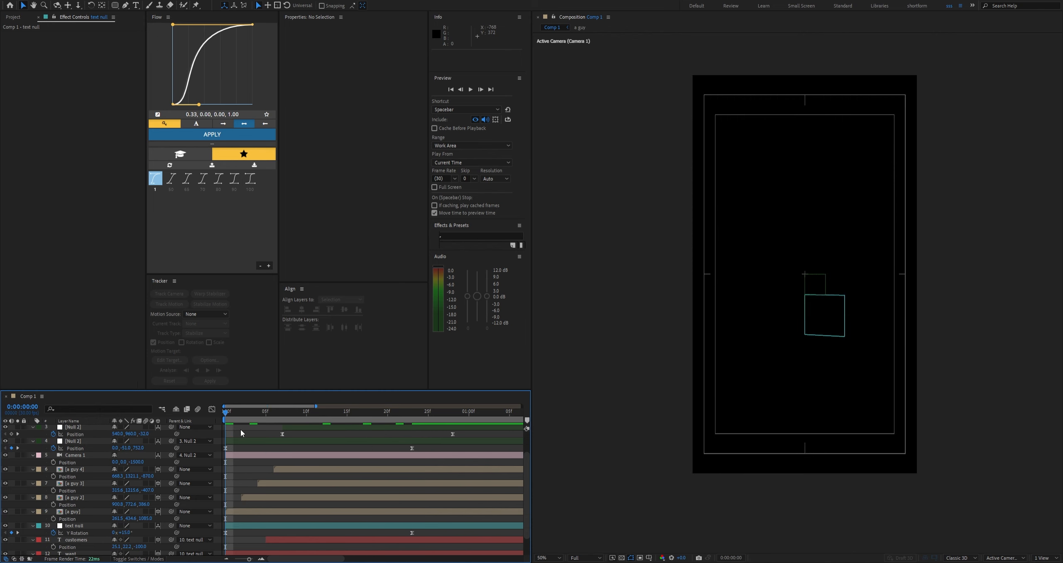
pyautogui.press('u')
pyautogui.press('u')
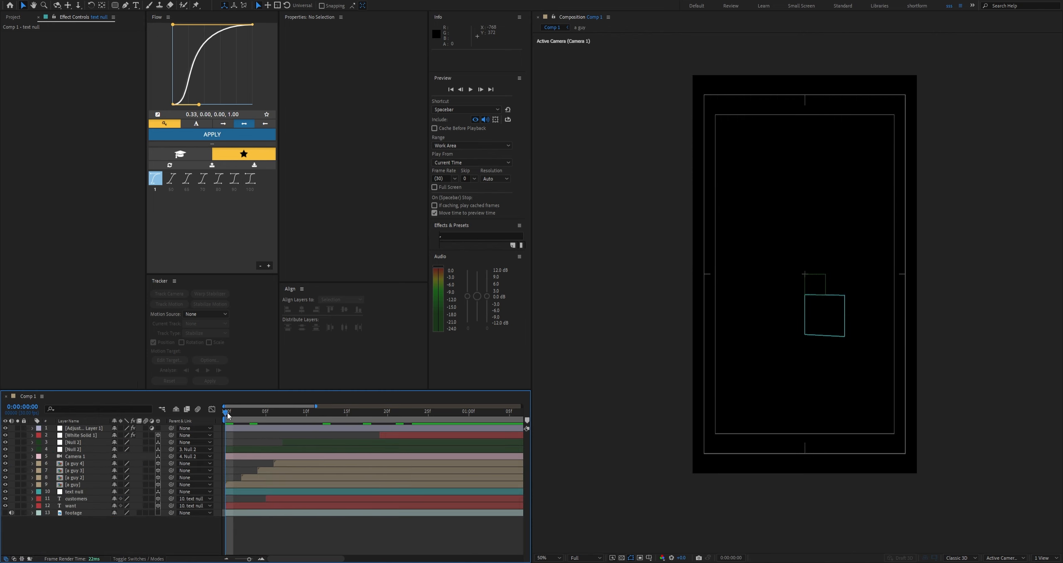
pyautogui.press('space')
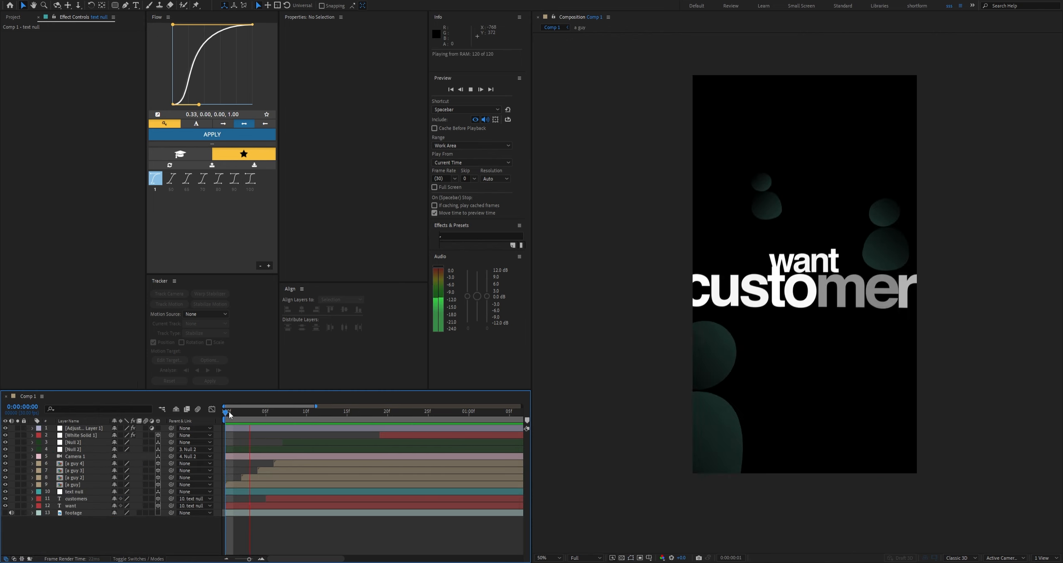
# Play back and scrub the first 20 frames of the composition to check the camera pull-back and text rotation
pyautogui.click(284, 418)
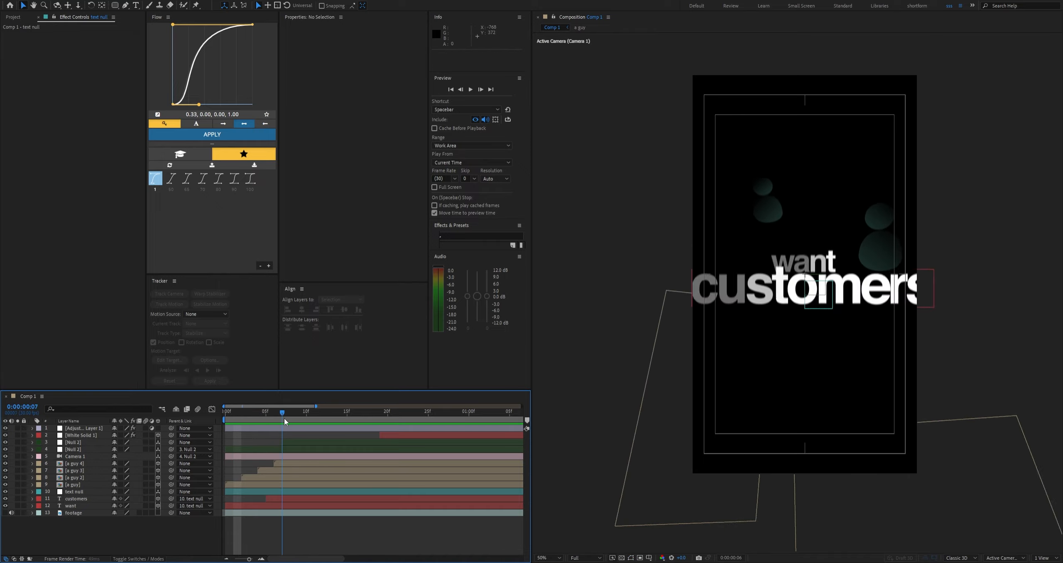
pyautogui.moveTo(284, 419); pyautogui.dragTo(350, 422)
pyautogui.press('space')
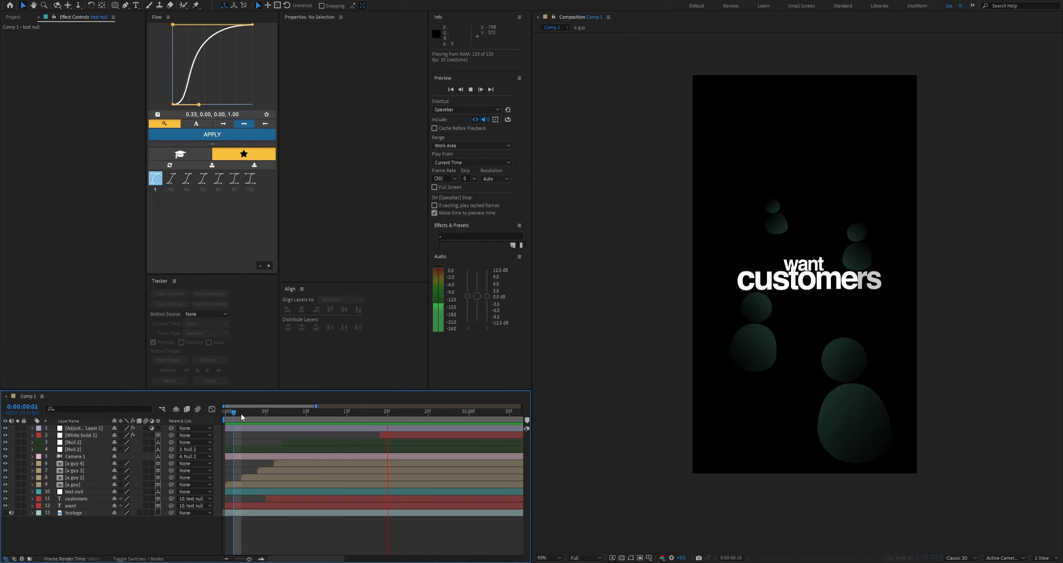
pyautogui.click(284, 417)
pyautogui.press('space')
pyautogui.moveTo(284, 413); pyautogui.dragTo(233, 413)
pyautogui.press('space')
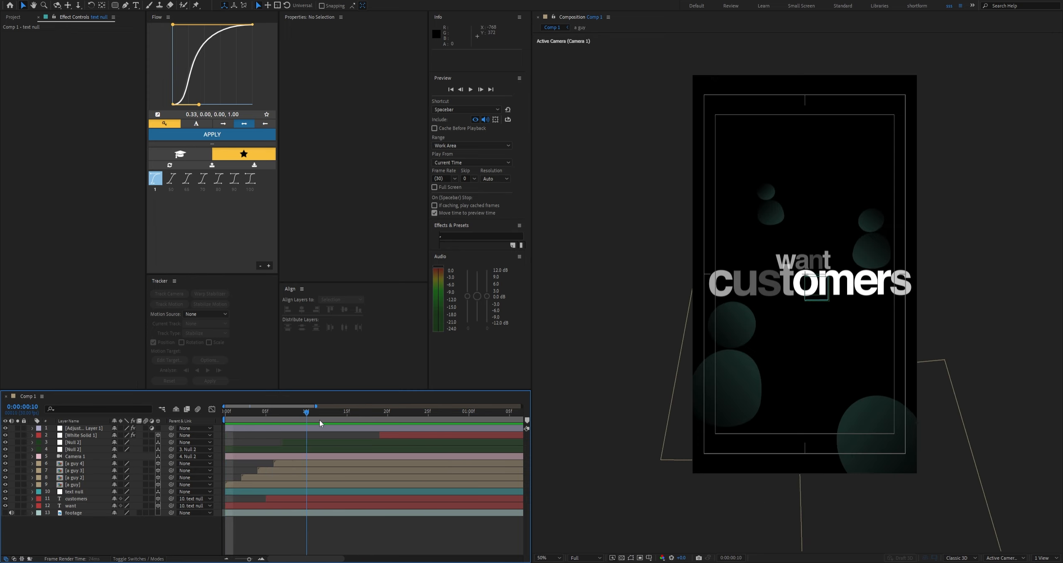
pyautogui.press('space')
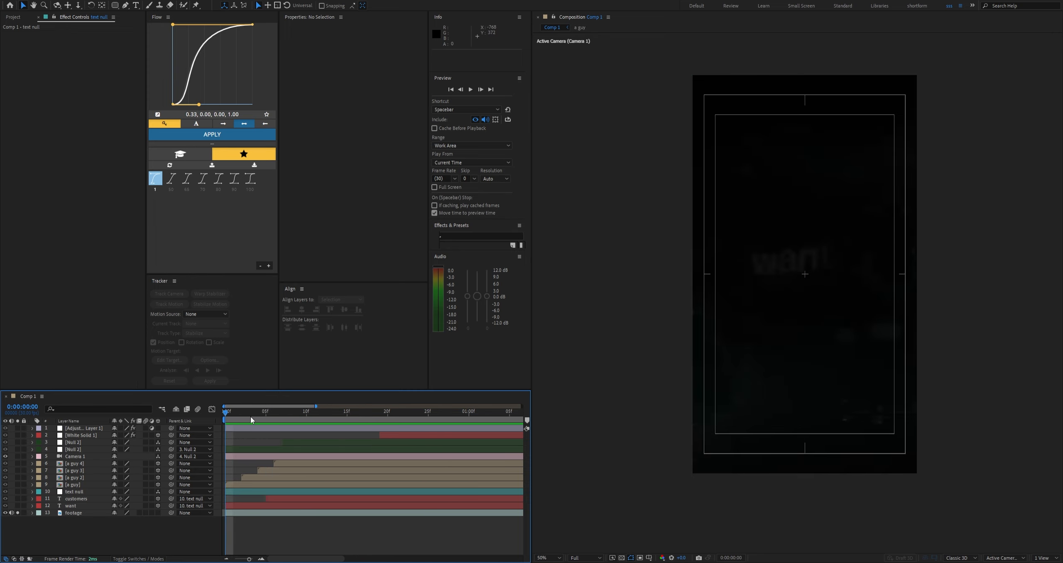
# Scrub through the reference footage to frame 17 for comparison and hide the footage layer again
pyautogui.moveTo(251, 418); pyautogui.dragTo(363, 474)
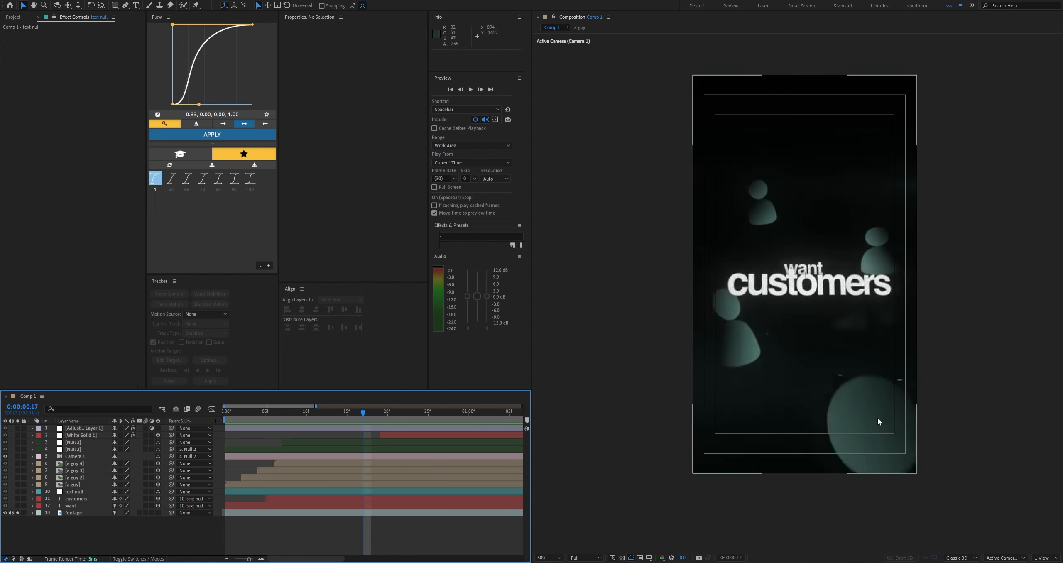
pyautogui.moveTo(362, 410); pyautogui.dragTo(179, 428)
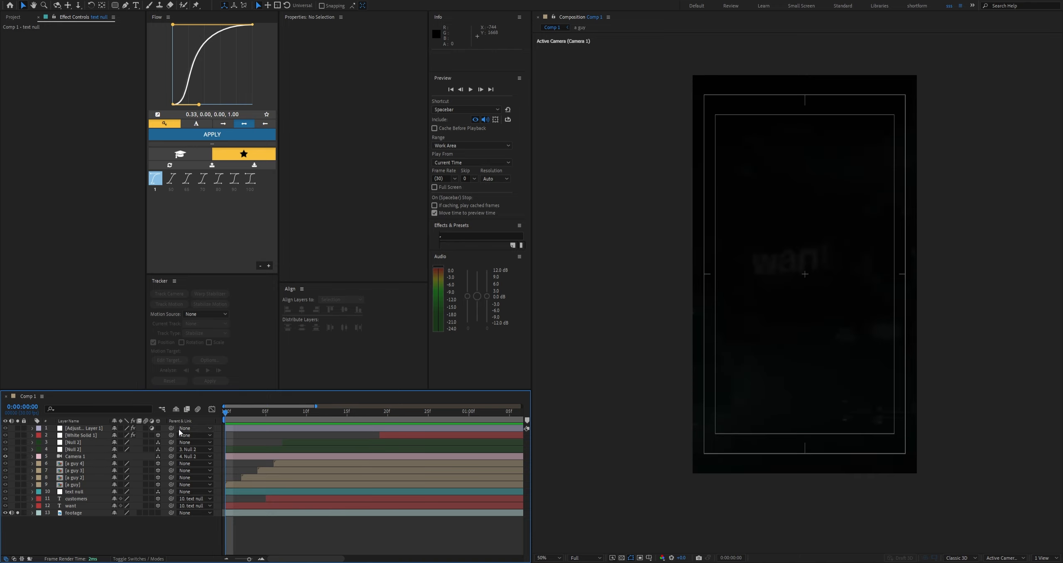
pyautogui.click(5, 513)
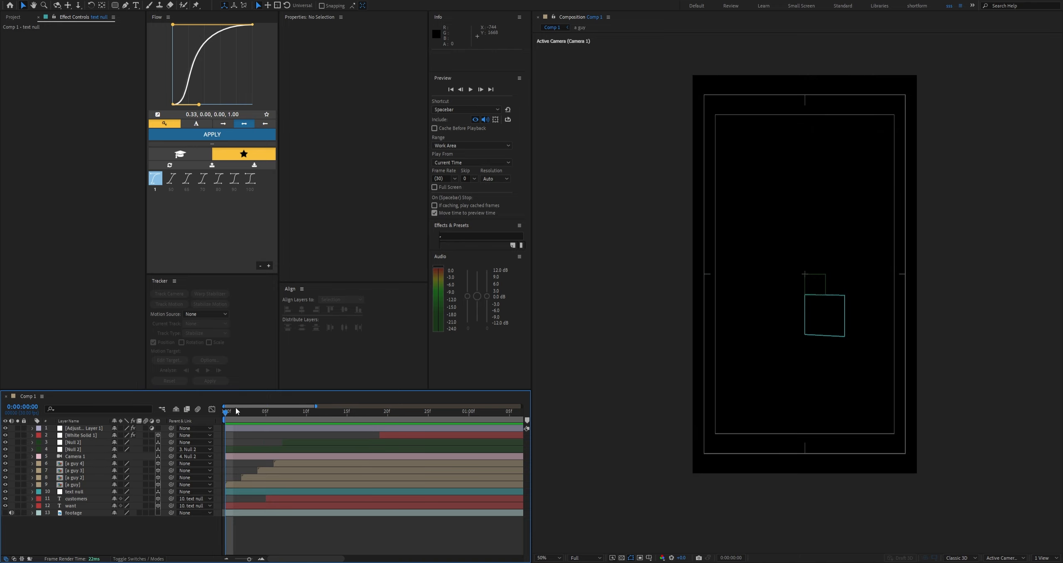
# At frame 16, bring the "a guy 4" layer closer to the camera and reposition it at about 616, 1203, -1370
pyautogui.moveTo(246, 415); pyautogui.dragTo(355, 441)
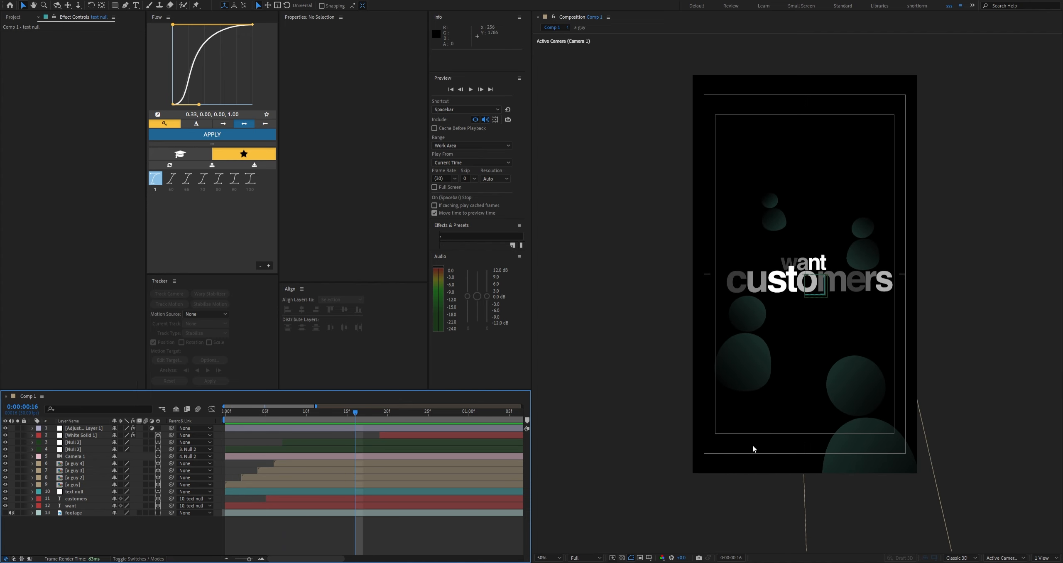
pyautogui.click(870, 419)
pyautogui.click(870, 419)
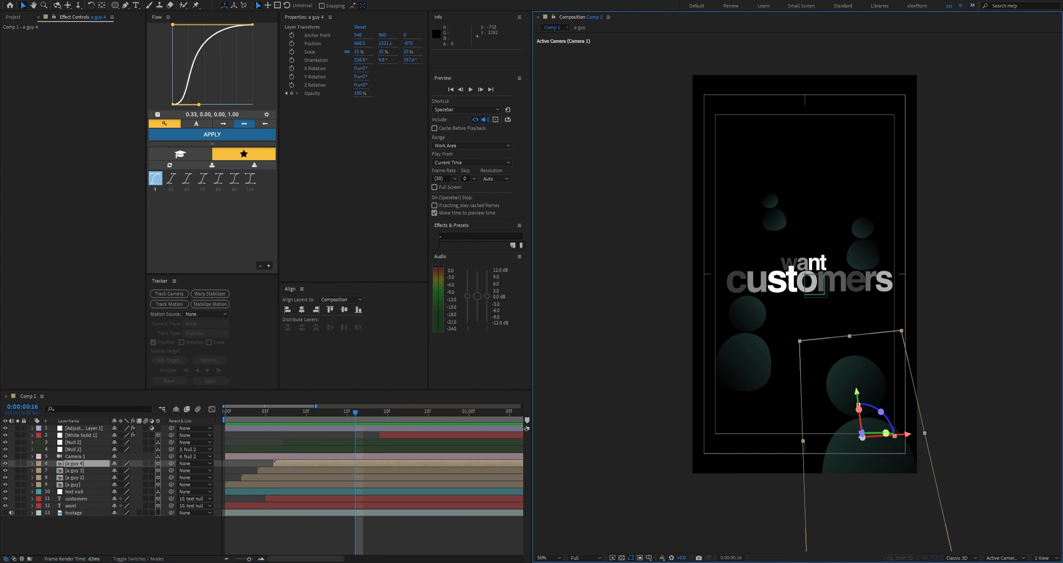
pyautogui.press('p')
pyautogui.moveTo(150, 470); pyautogui.dragTo(131, 472)
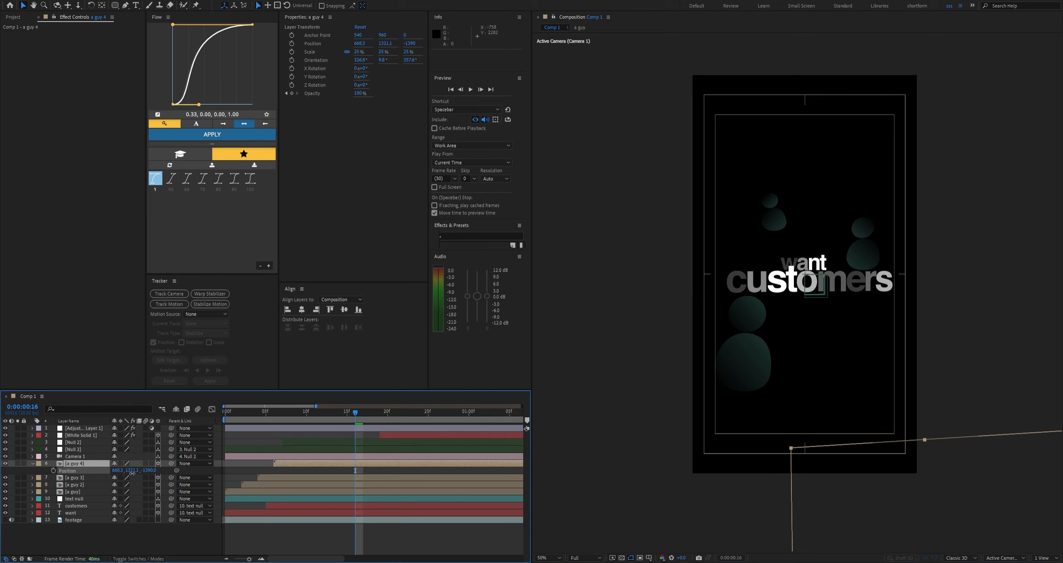
pyautogui.moveTo(870, 493); pyautogui.dragTo(743, 355)
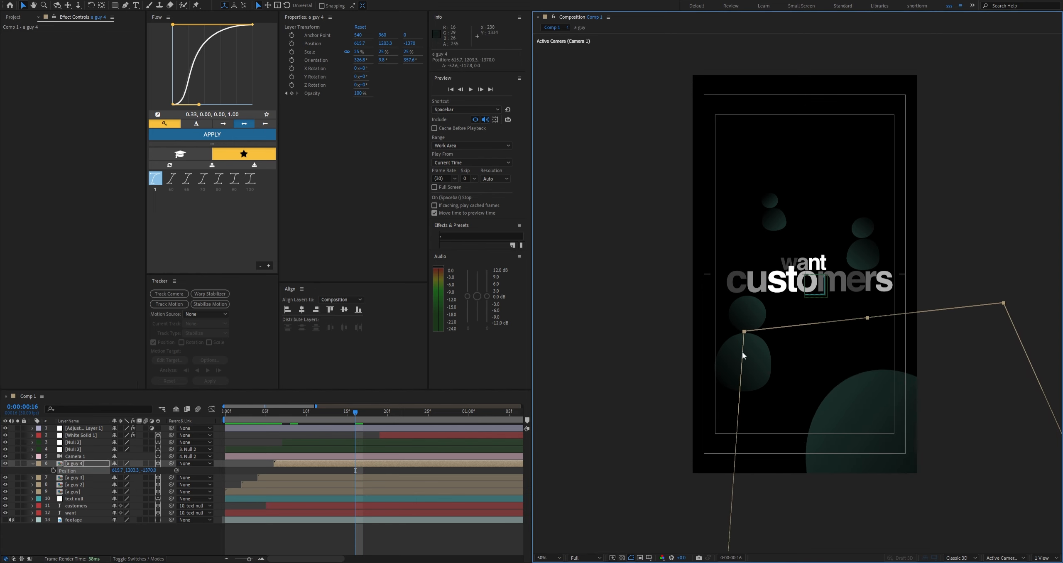
# At frame 12, bring "a guy 3" closer to the camera at about 372, 1194, -687 and preview the animation from the start
pyautogui.moveTo(372, 412); pyautogui.dragTo(322, 423)
pyautogui.click(83, 486)
pyautogui.click(81, 480)
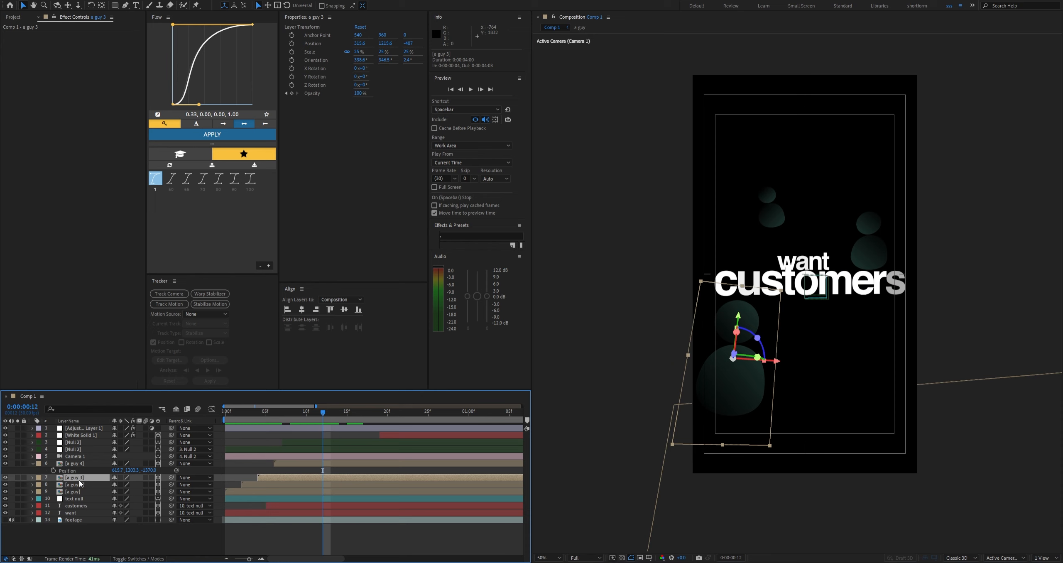
pyautogui.press('p')
pyautogui.moveTo(149, 488); pyautogui.dragTo(140, 487)
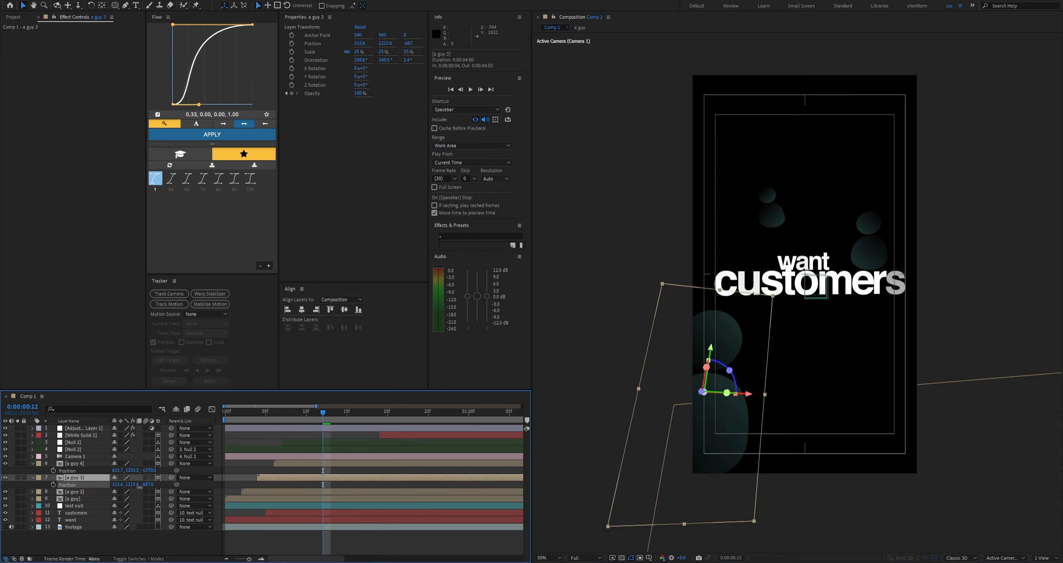
pyautogui.moveTo(701, 445); pyautogui.dragTo(728, 430)
pyautogui.click(307, 436)
pyautogui.moveTo(321, 413); pyautogui.dragTo(212, 432)
pyautogui.press('space')
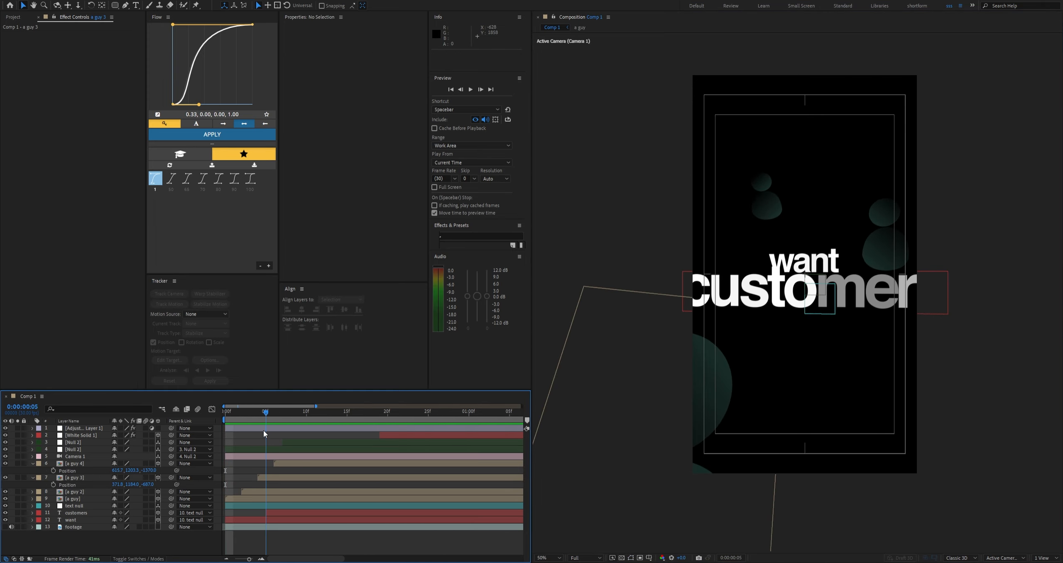
# At frame 14, shift the "a guy 3" layer outward and back in depth to about 349, 1220, -632
pyautogui.click(339, 437)
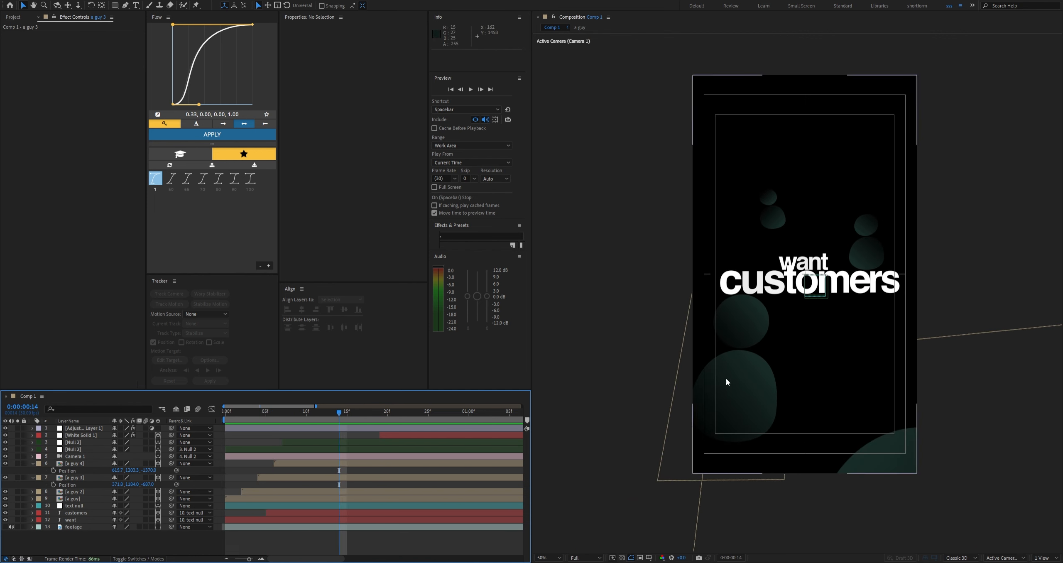
pyautogui.moveTo(680, 476); pyautogui.dragTo(675, 482)
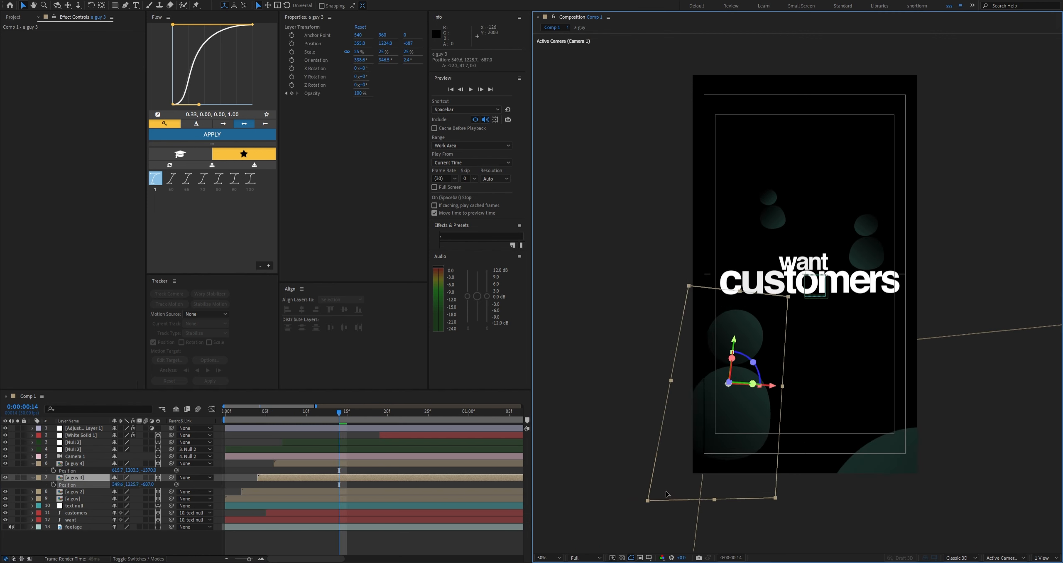
pyautogui.moveTo(146, 487); pyautogui.dragTo(155, 485)
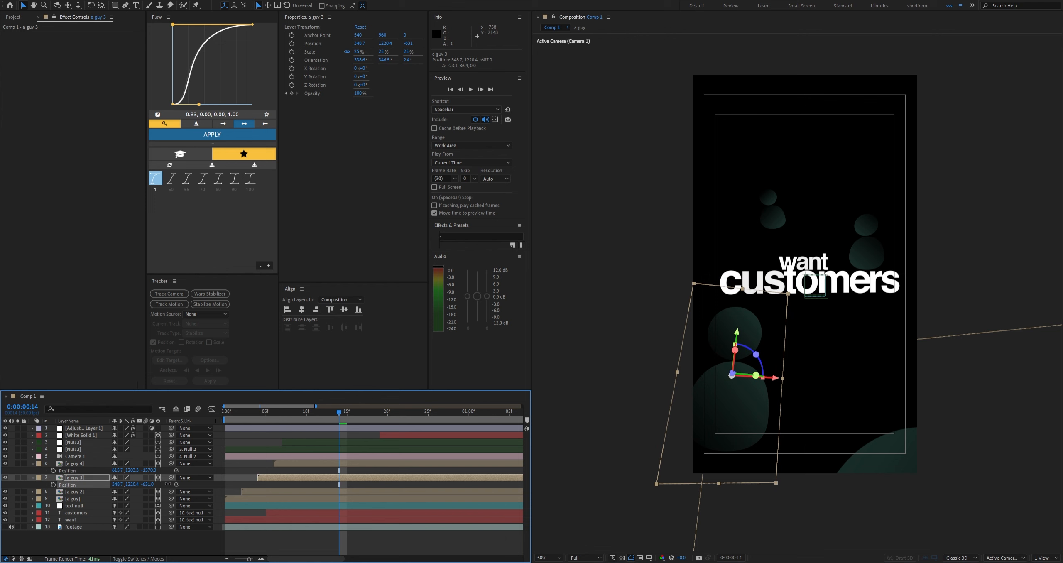
# Reveal the layer 4 null's Position, set White Solid 1's Z position to -1140 at frame 23, and hide the solid
pyautogui.click(378, 415)
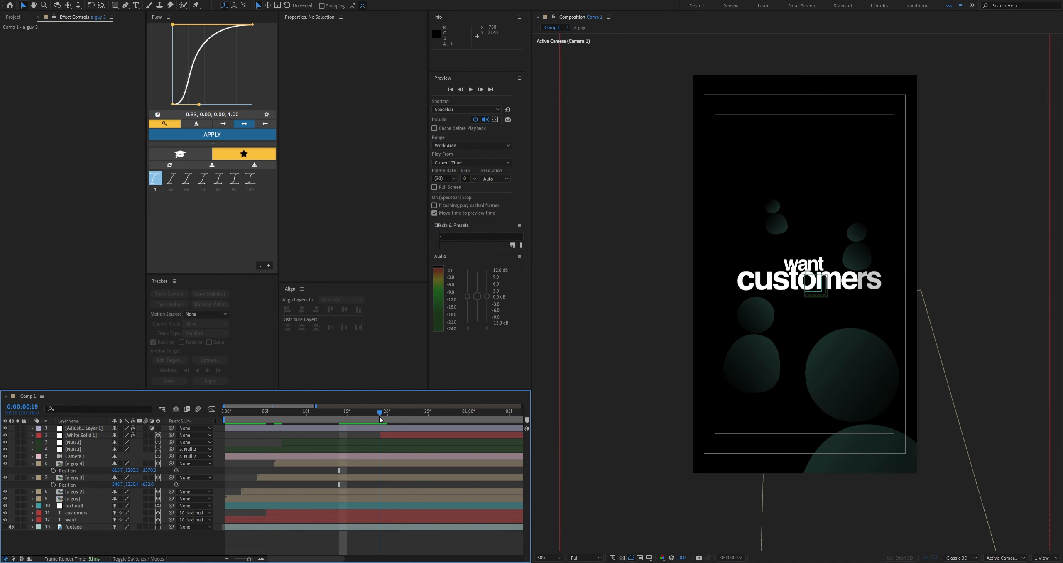
pyautogui.click(352, 449)
pyautogui.press('p')
pyautogui.click(415, 424)
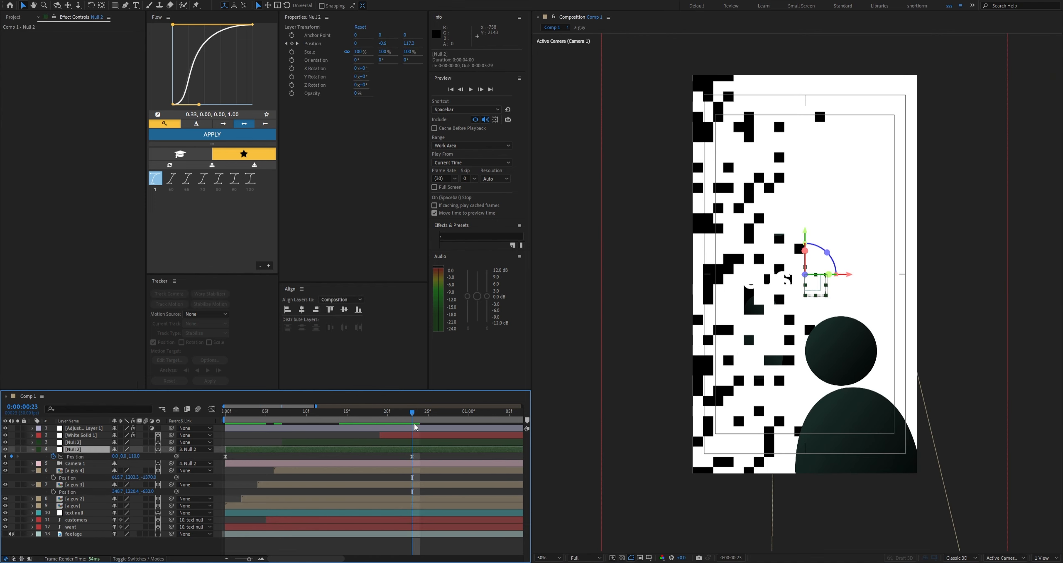
pyautogui.click(328, 437)
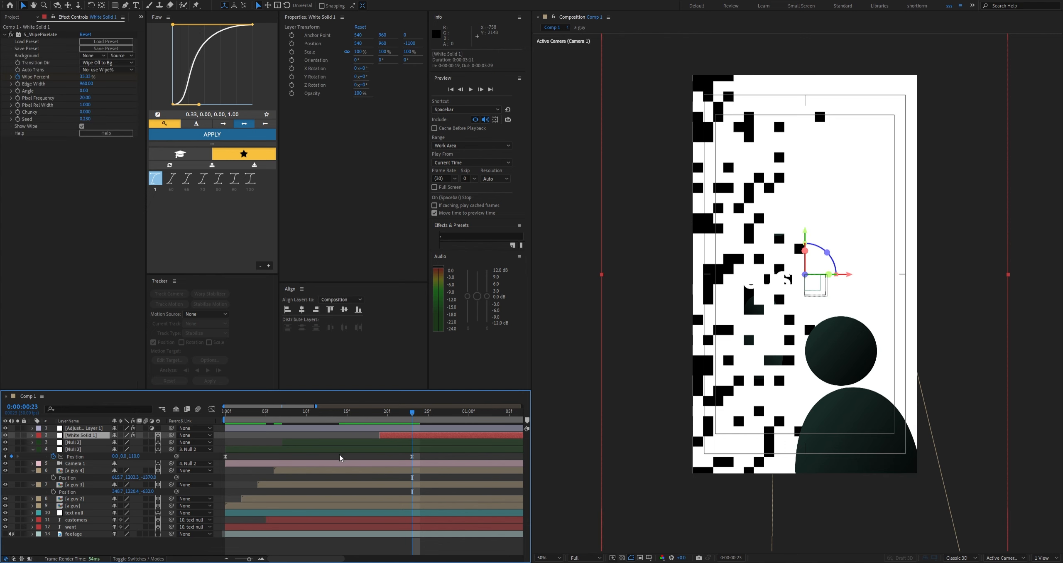
pyautogui.press('p')
pyautogui.moveTo(146, 443); pyautogui.dragTo(45, 445)
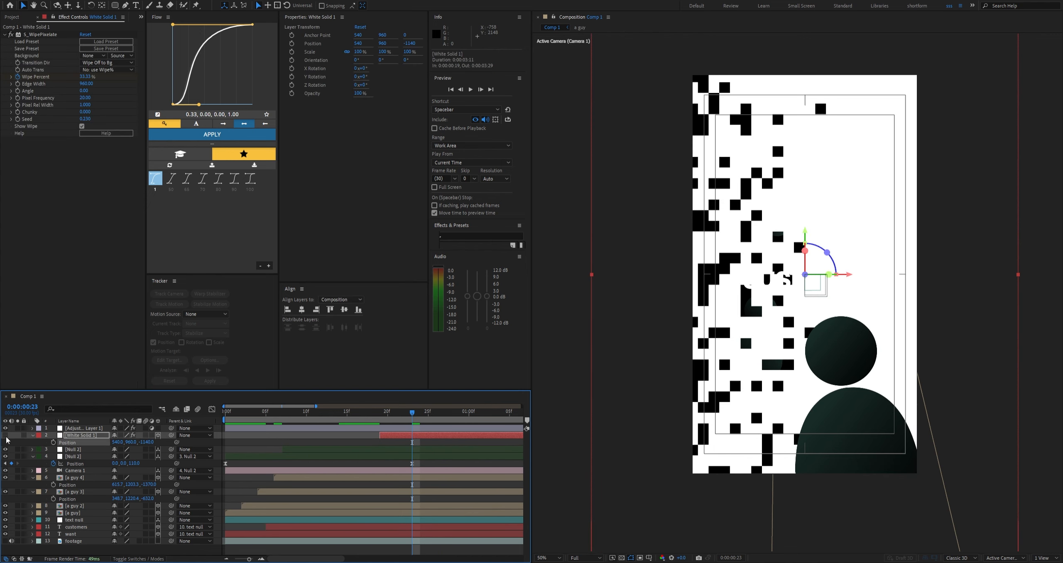
pyautogui.click(340, 433)
# Play back the motion and, at frame 18, move the "a guy 4" layer back to about 644, 1269, -1200
pyautogui.moveTo(409, 419); pyautogui.dragTo(180, 439)
pyautogui.press('space')
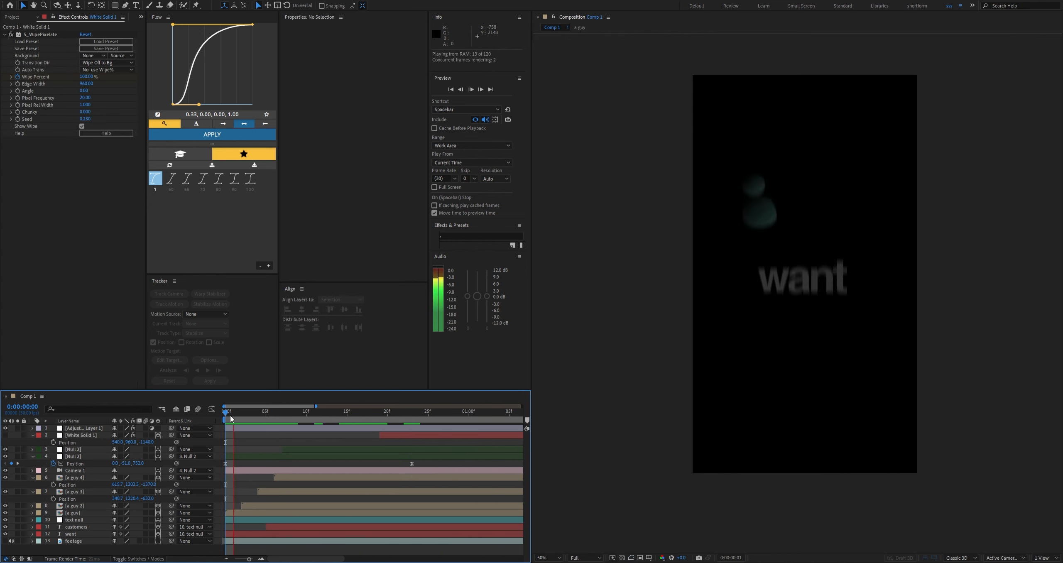
pyautogui.moveTo(231, 417); pyautogui.dragTo(374, 434)
pyautogui.press('space')
pyautogui.press('space')
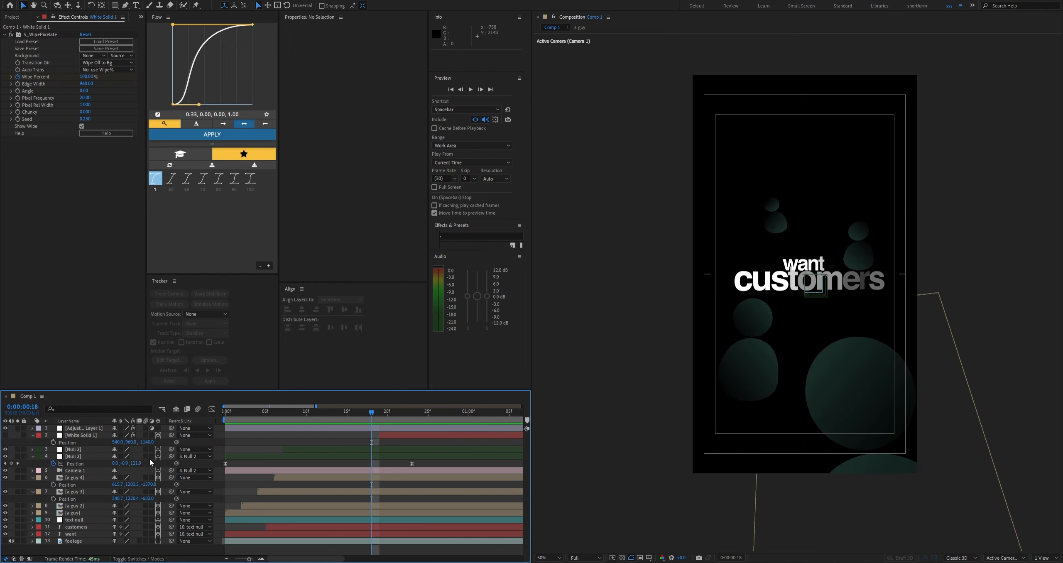
pyautogui.click(81, 479)
pyautogui.click(79, 471)
pyautogui.click(78, 436)
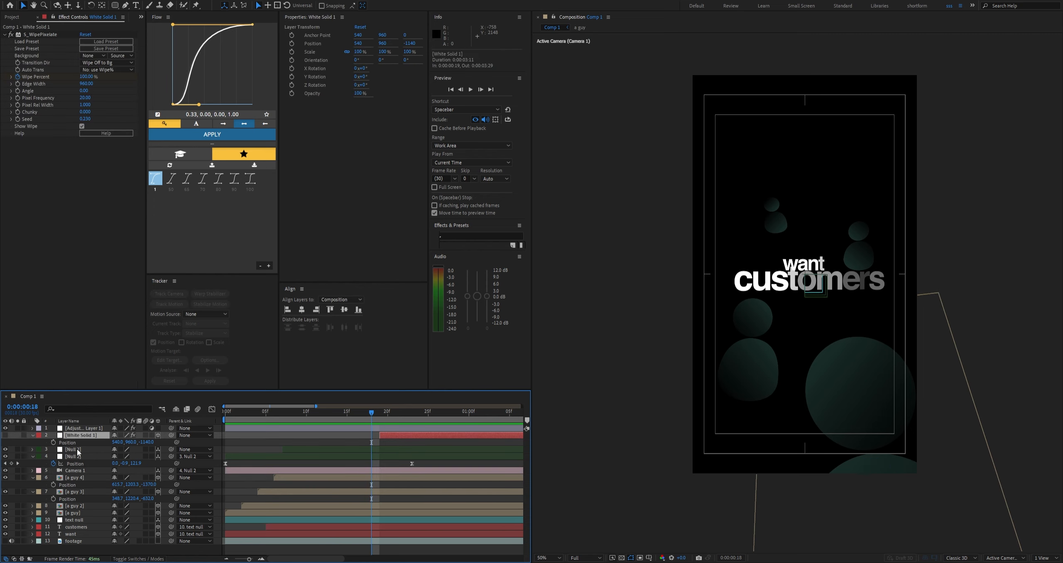
pyautogui.click(77, 450)
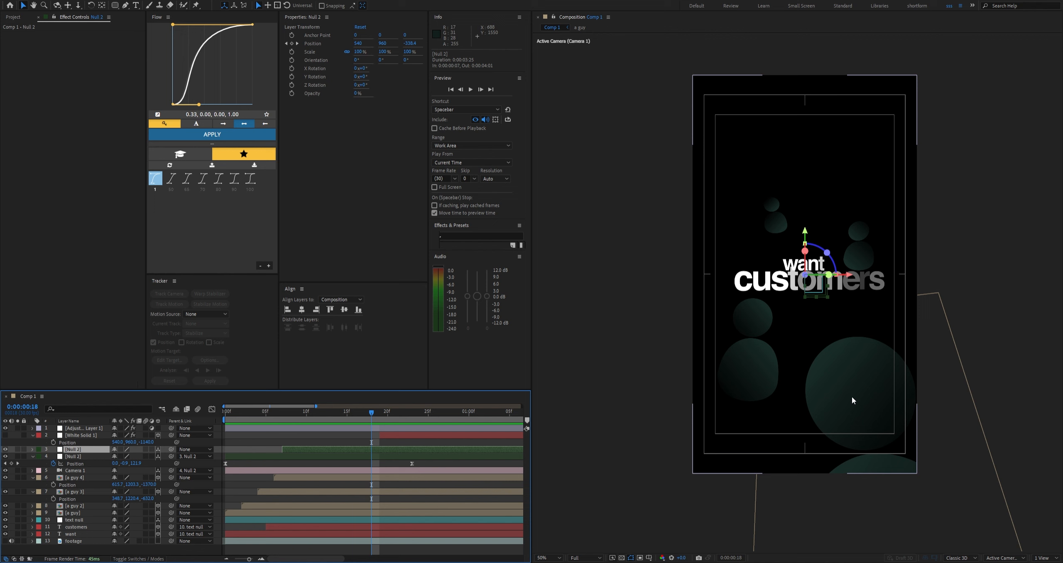
pyautogui.moveTo(899, 540); pyautogui.dragTo(913, 535)
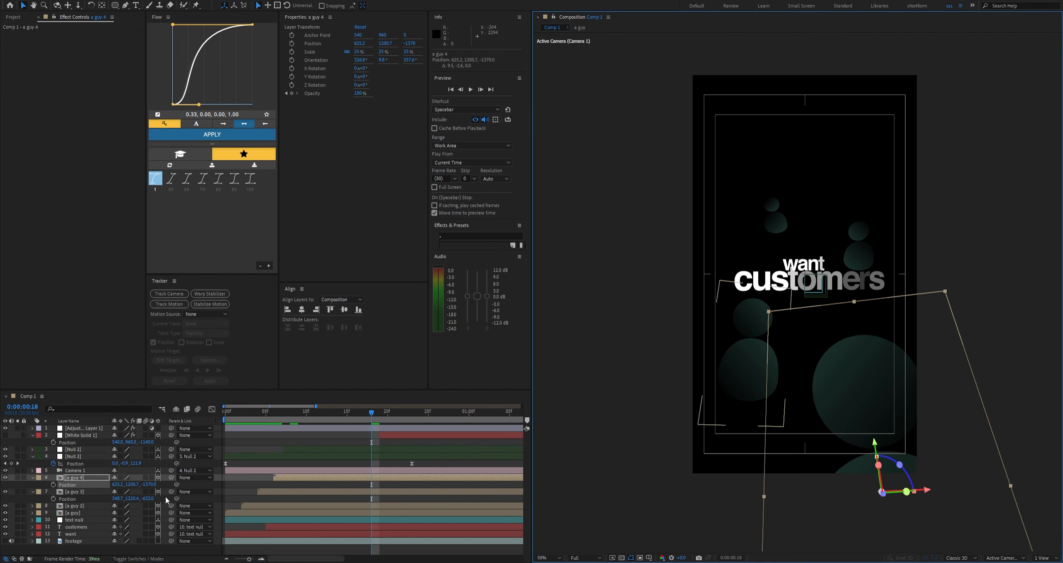
pyautogui.moveTo(148, 485); pyautogui.dragTo(223, 483)
pyautogui.moveTo(787, 436); pyautogui.dragTo(796, 468)
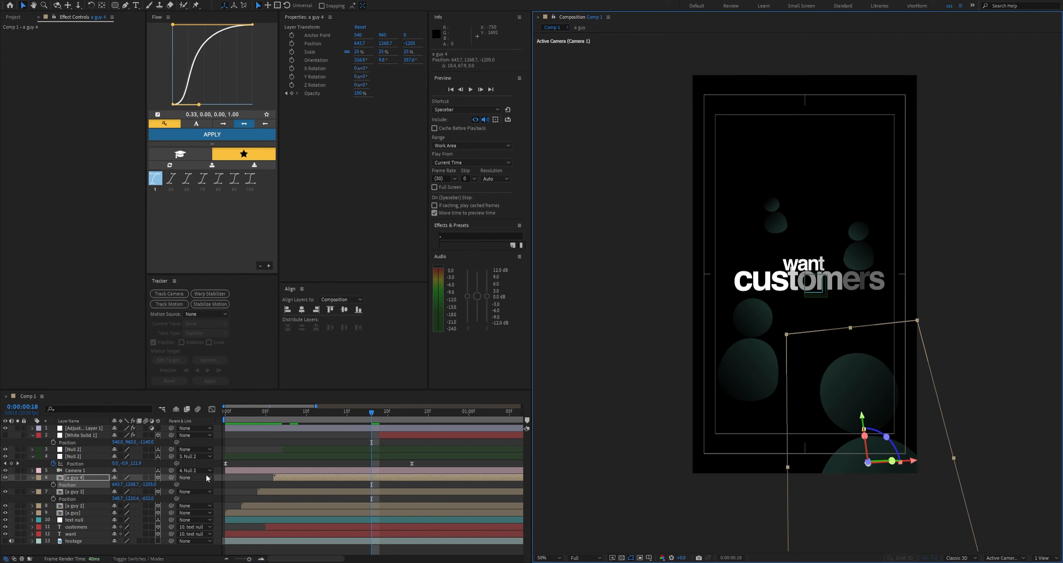
# Play back the composition repeatedly from frame 0 to review the repositioned figures
pyautogui.click(309, 438)
pyautogui.moveTo(370, 413); pyautogui.dragTo(176, 433)
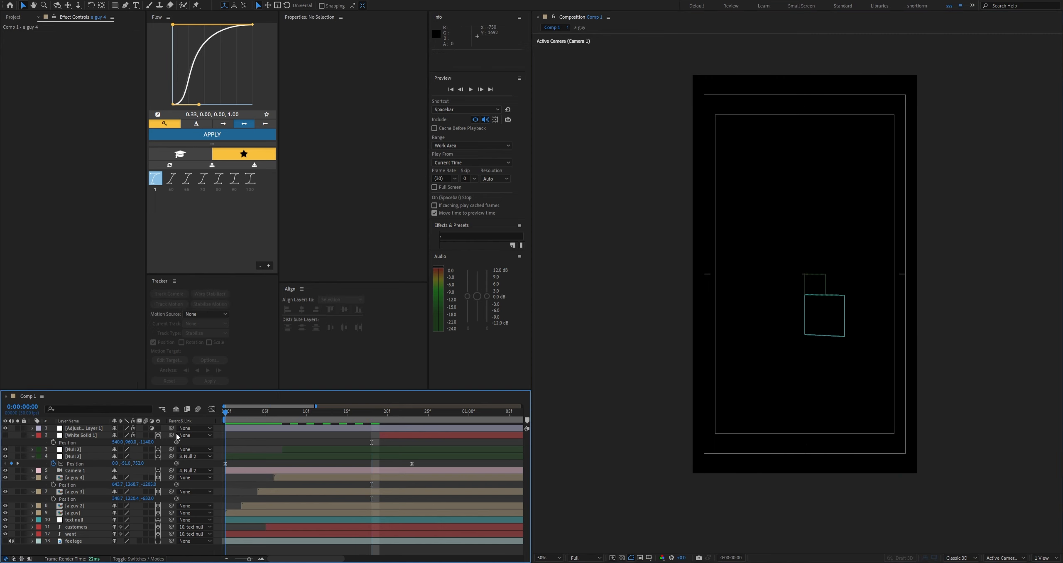
pyautogui.press('space')
pyautogui.press('space')
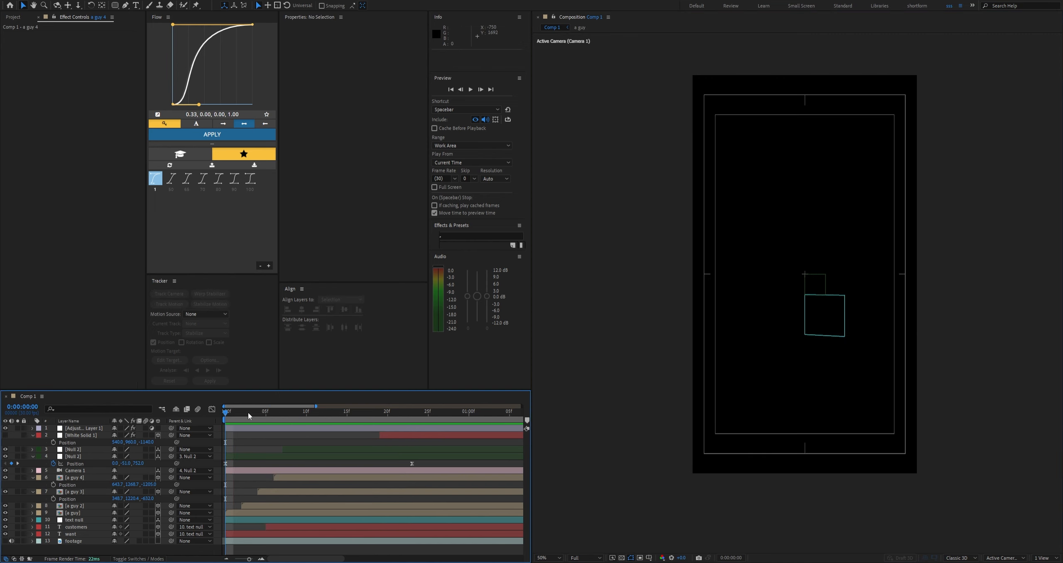
pyautogui.press('space')
pyautogui.press('space')
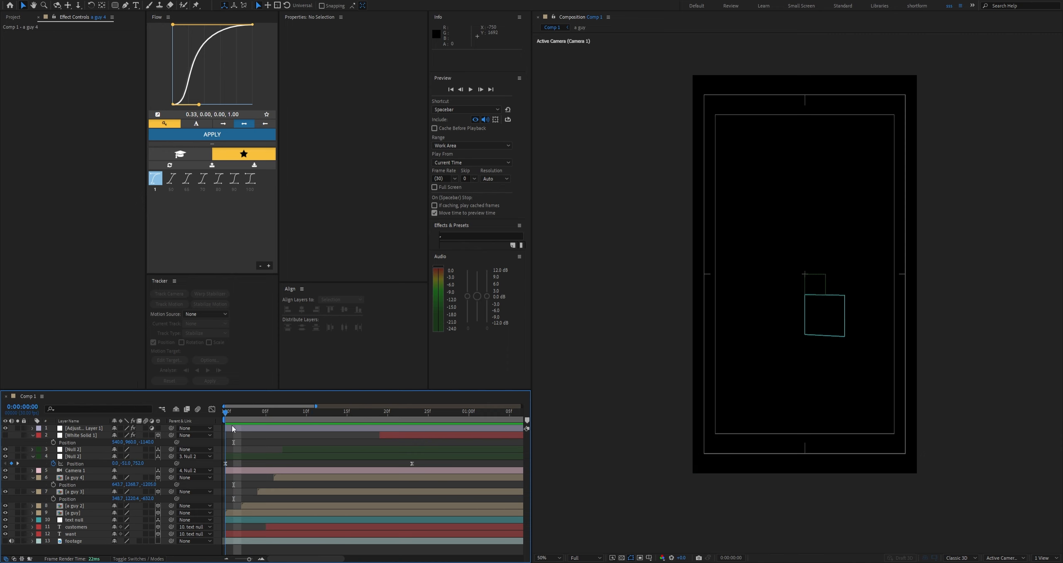
pyautogui.press('space')
pyautogui.press('space')
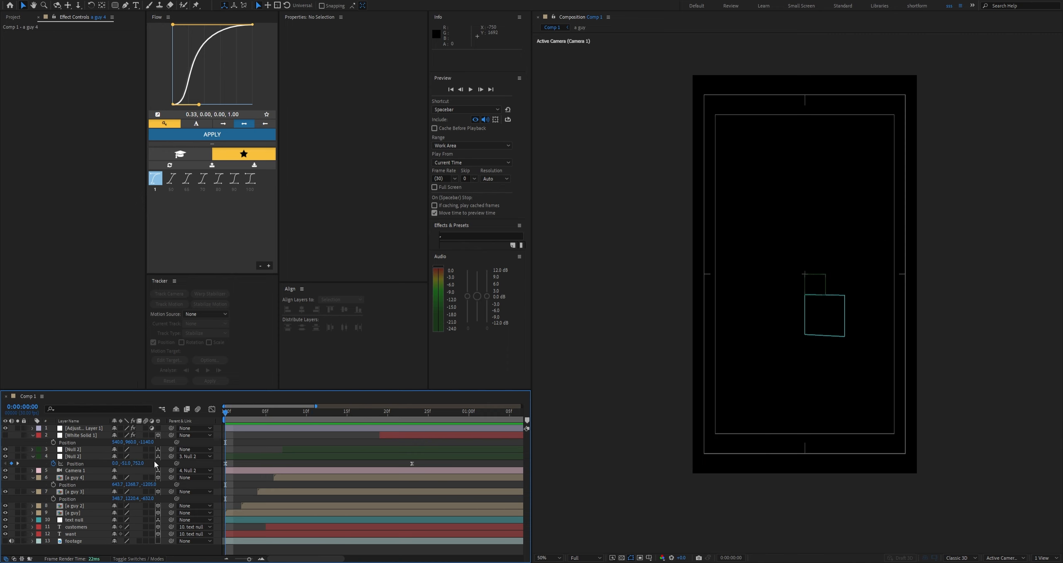
# Move the a guy 3 layer left to about X 285 and preview the animation
pyautogui.press('space')
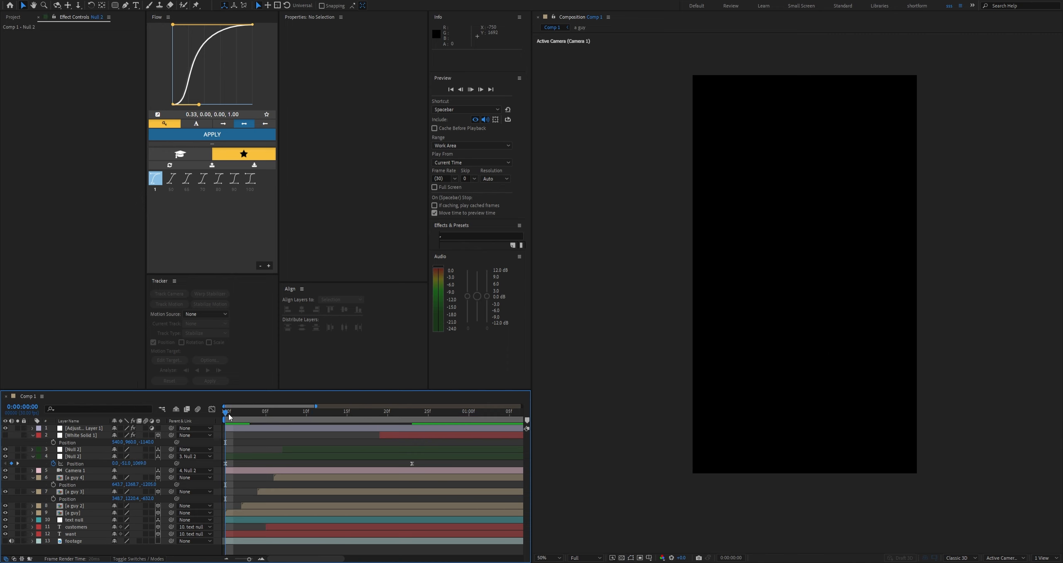
pyautogui.moveTo(240, 413); pyautogui.dragTo(372, 414)
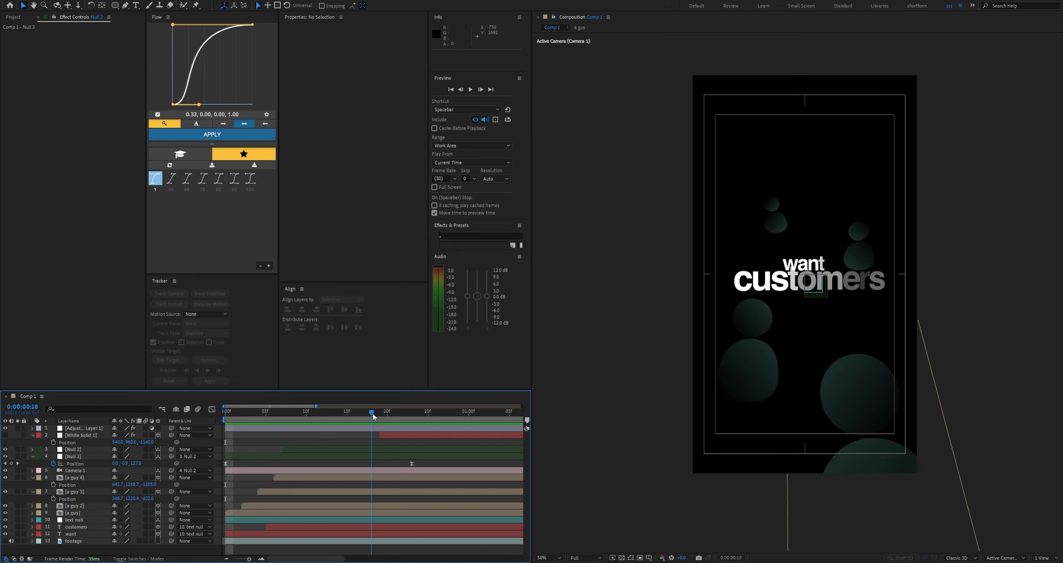
pyautogui.click(79, 492)
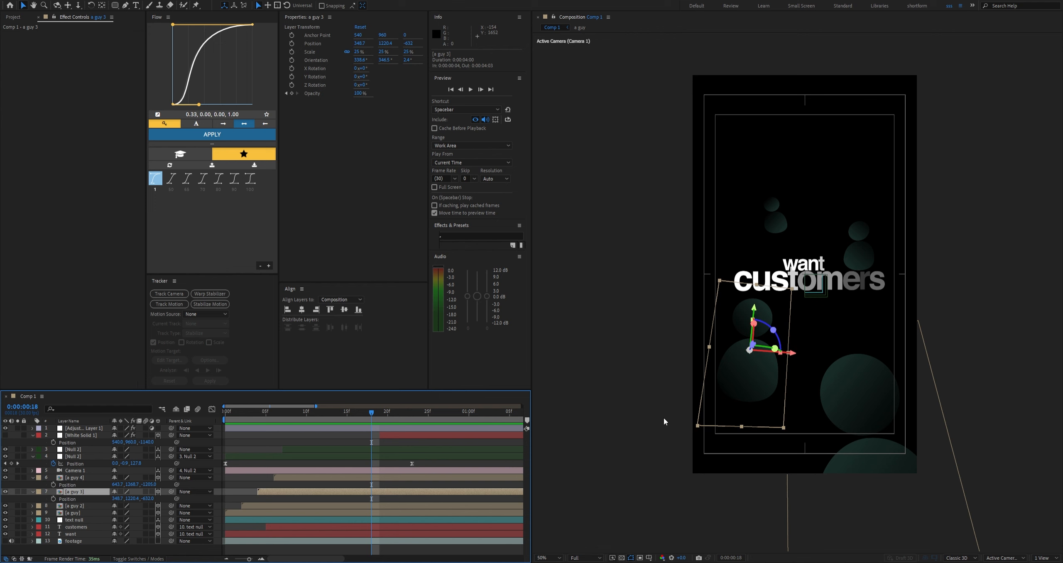
pyautogui.moveTo(731, 383); pyautogui.dragTo(727, 384)
pyautogui.moveTo(358, 428); pyautogui.dragTo(235, 426)
pyautogui.press('space')
pyautogui.press('F2')
pyautogui.press('space')
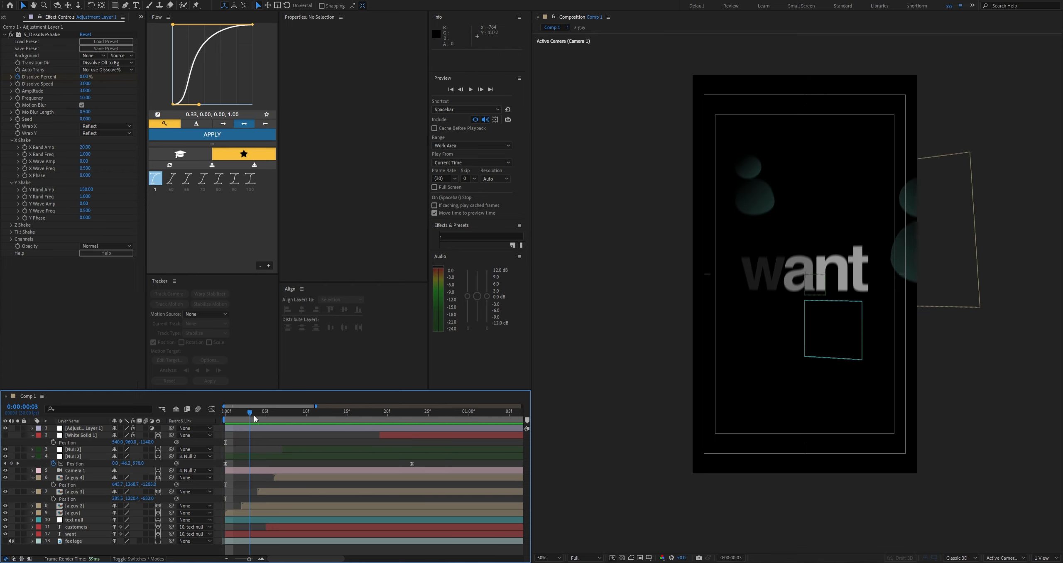
# Push the a guy 4 layer back in depth to Z -1028 and preview it
pyautogui.click(877, 490)
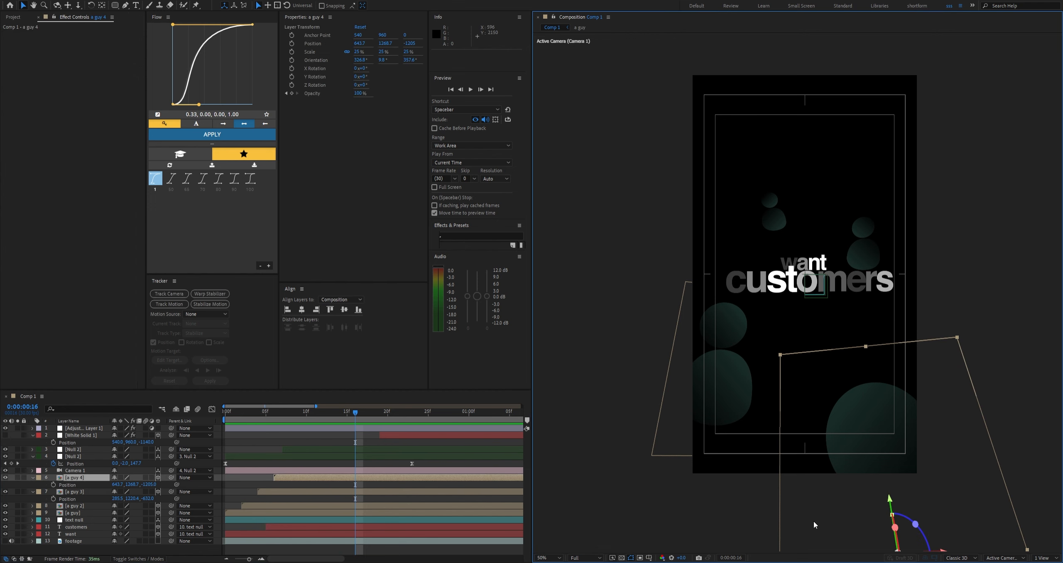
pyautogui.moveTo(148, 484); pyautogui.dragTo(222, 482)
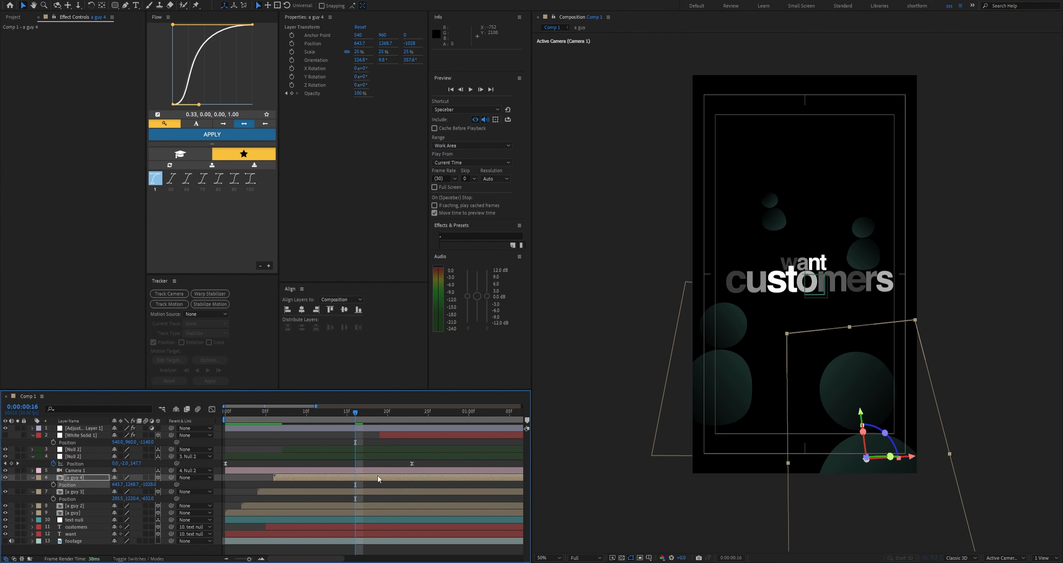
pyautogui.press('space')
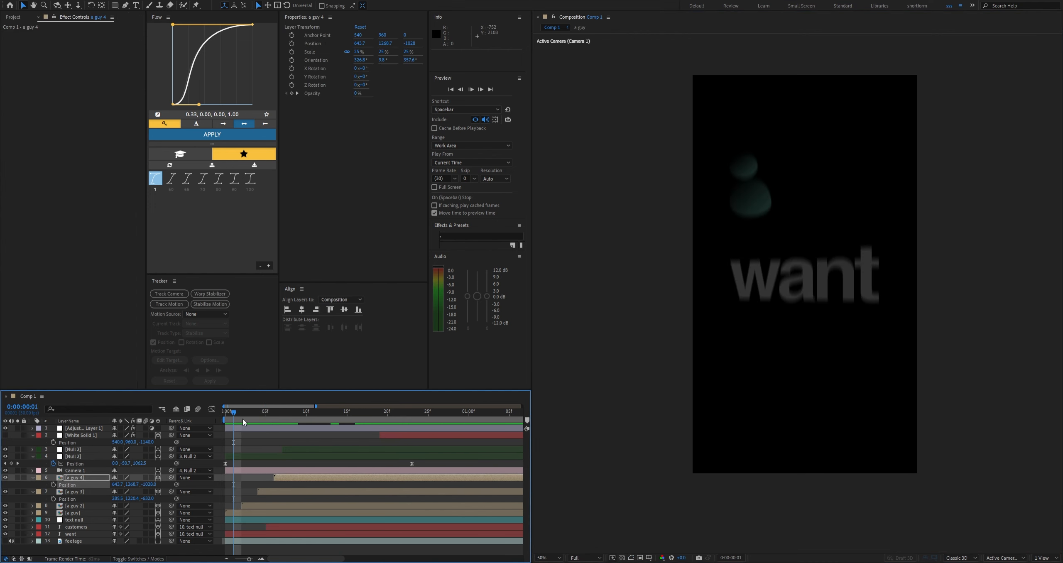
# Shift the Null 2 layer in row 3 so it and its Position keyframes start at frame 11, and preview the timing
pyautogui.moveTo(244, 415); pyautogui.dragTo(356, 449)
pyautogui.click(337, 449)
pyautogui.press('u')
pyautogui.press('space')
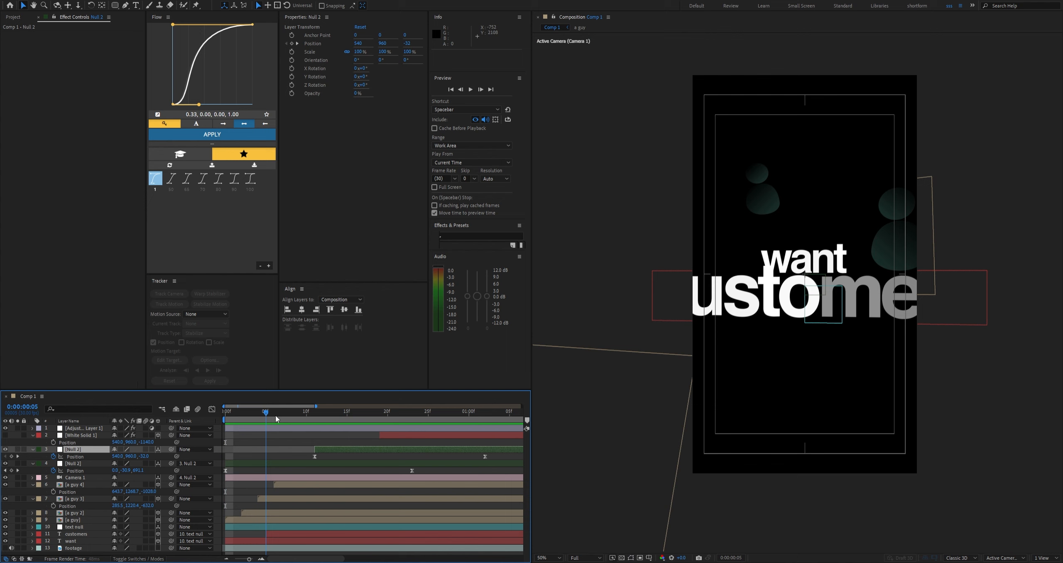
pyautogui.moveTo(305, 415); pyautogui.dragTo(381, 426)
pyautogui.press('space')
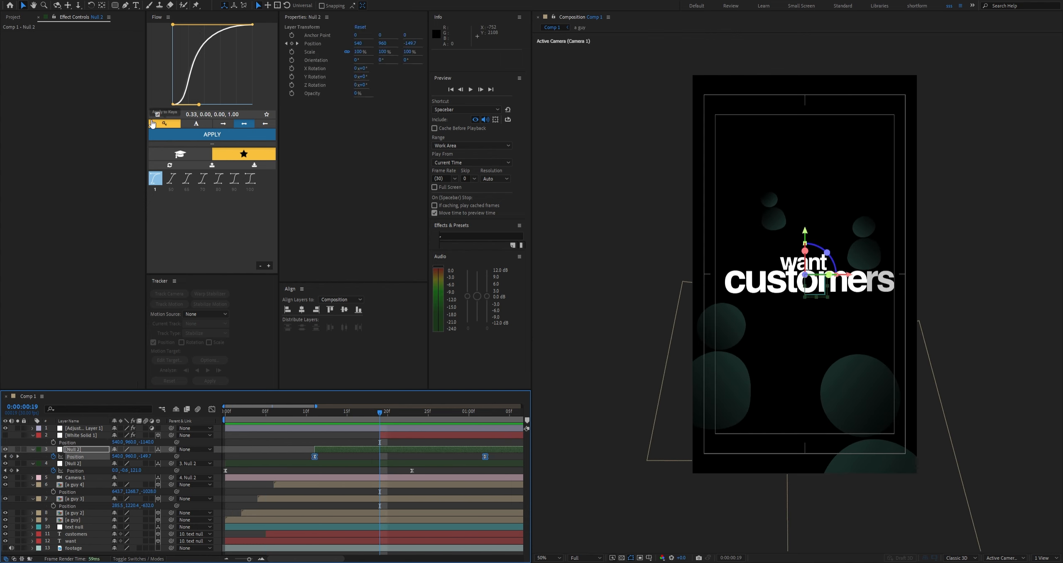
# Reshape the speed graph of layer 3's Position keyframes into a steep, narrow peak and preview the movement
pyautogui.click(152, 124)
pyautogui.click(212, 409)
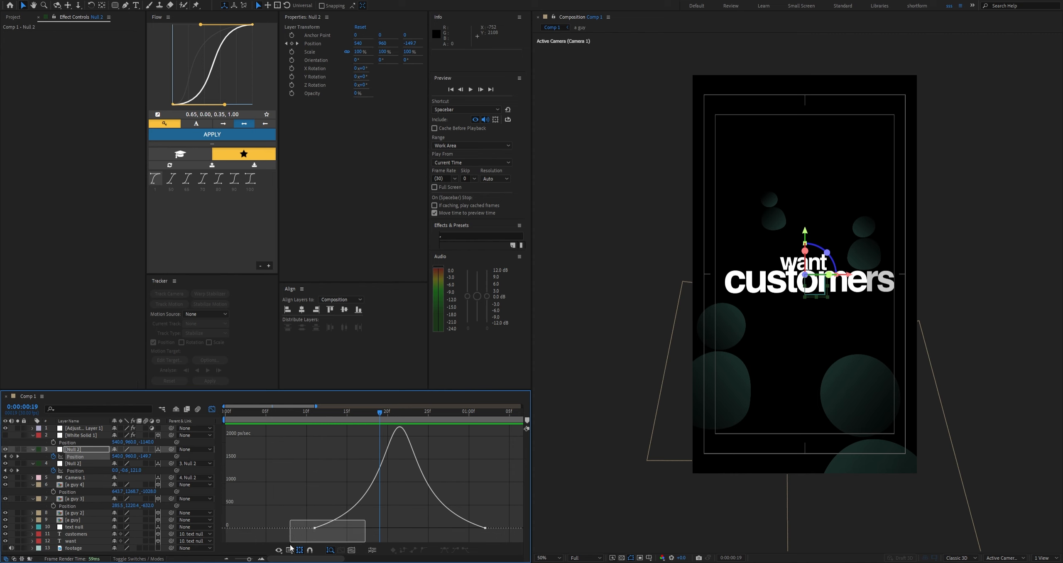
pyautogui.moveTo(430, 535); pyautogui.dragTo(378, 536)
pyautogui.click(349, 526)
pyautogui.click(421, 480)
pyautogui.moveTo(371, 413); pyautogui.dragTo(347, 412)
pyautogui.press('space')
pyautogui.press('space')
pyautogui.press('space')
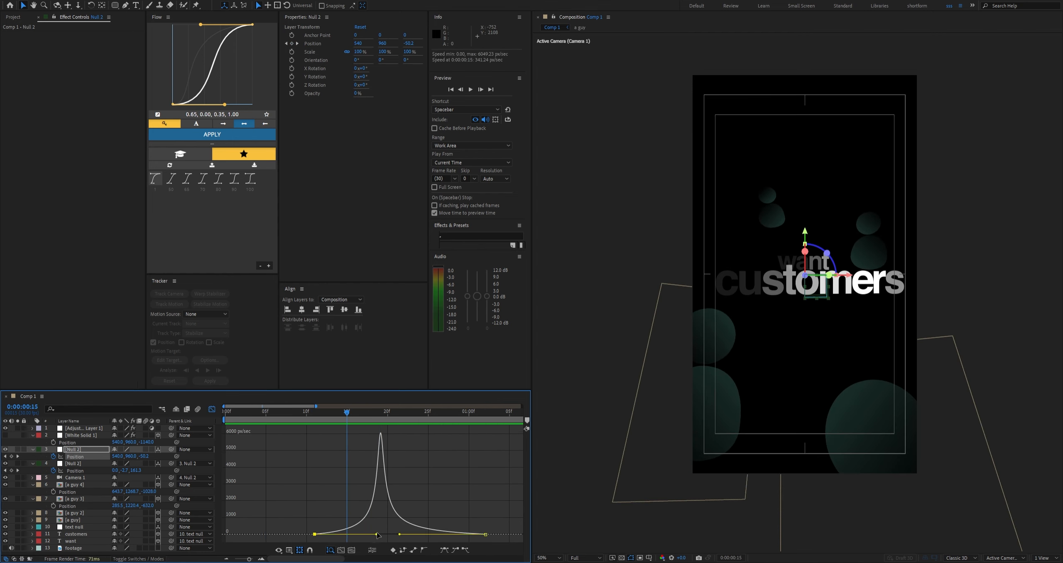
# Readjust the influence handles of layer 3's Position speed curve into a wider peak centred between the keyframes, and preview it
pyautogui.moveTo(378, 535); pyautogui.dragTo(360, 535)
pyautogui.press('space')
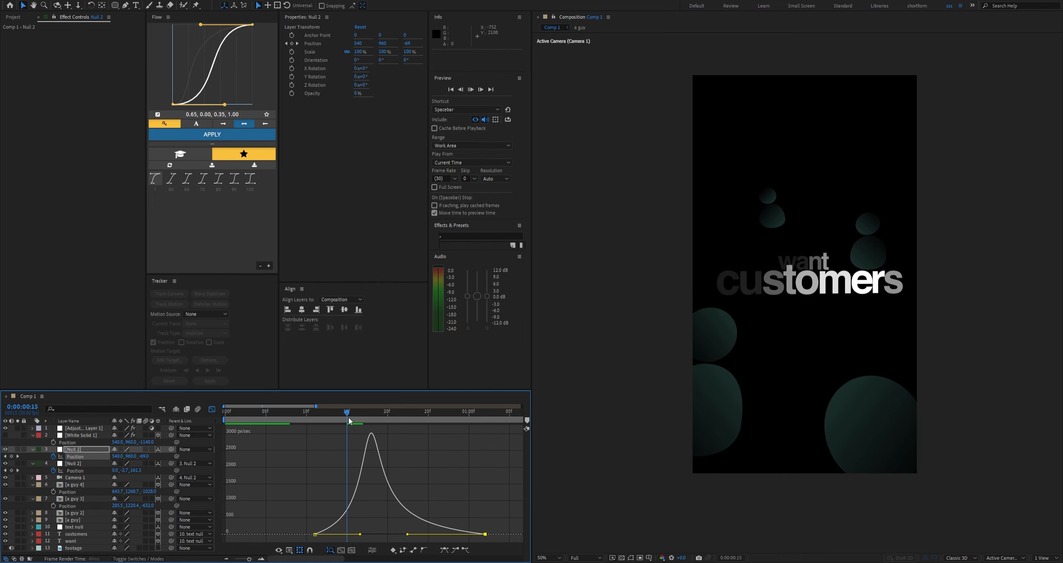
pyautogui.press('space')
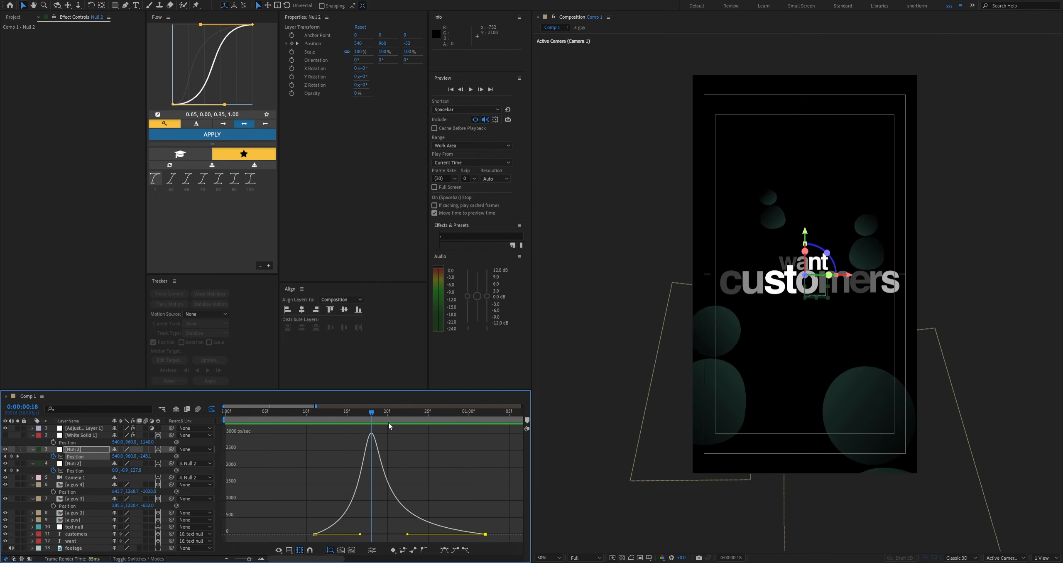
pyautogui.moveTo(420, 538); pyautogui.dragTo(379, 538)
pyautogui.press('space')
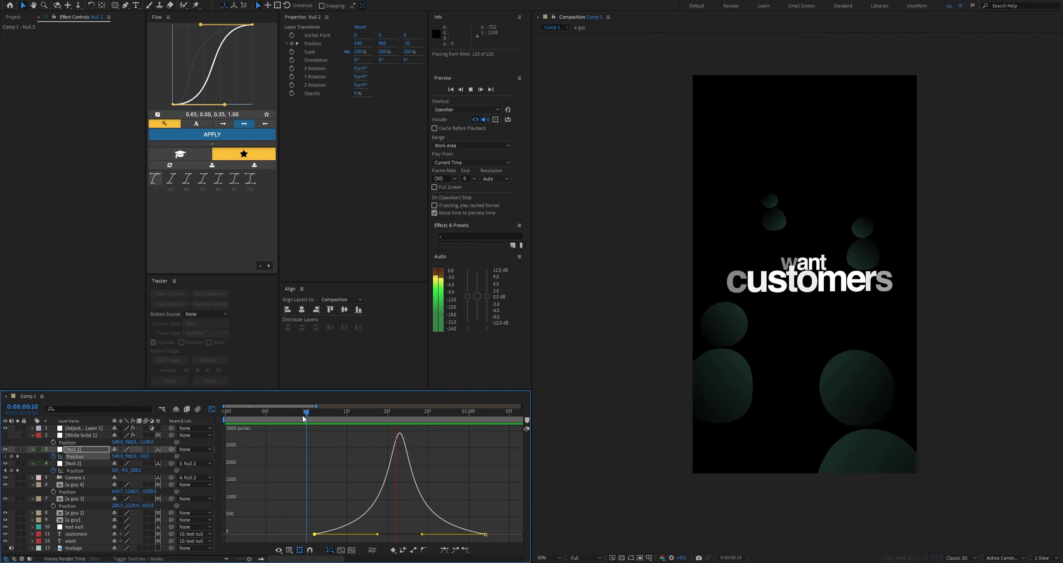
pyautogui.click(324, 414)
pyautogui.moveTo(323, 414); pyautogui.dragTo(420, 412)
pyautogui.click(211, 409)
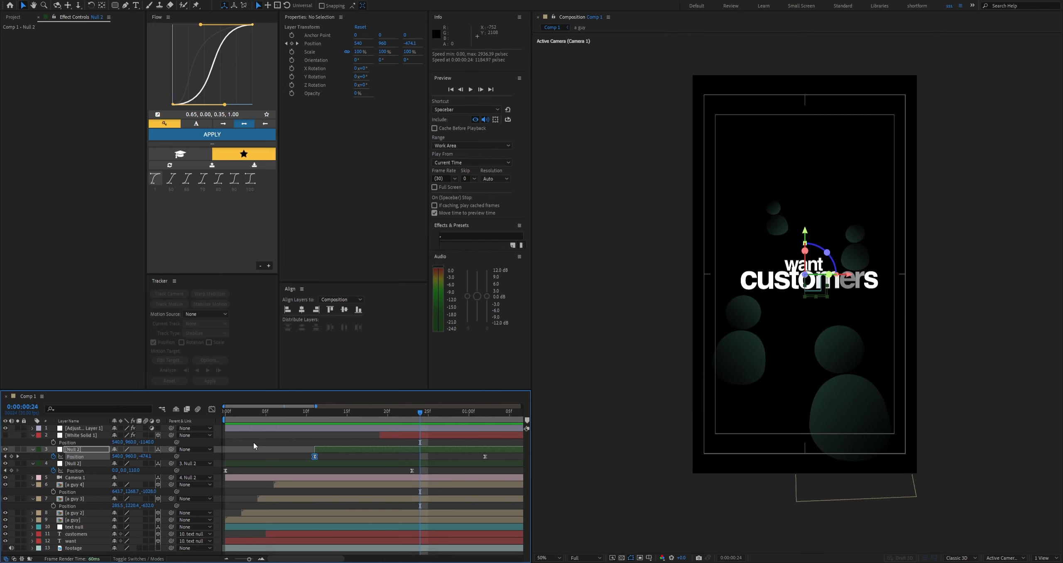
# Collapse the open layer properties and preview the animation from the start
pyautogui.click(253, 442)
pyautogui.press('u')
pyautogui.press('Home')
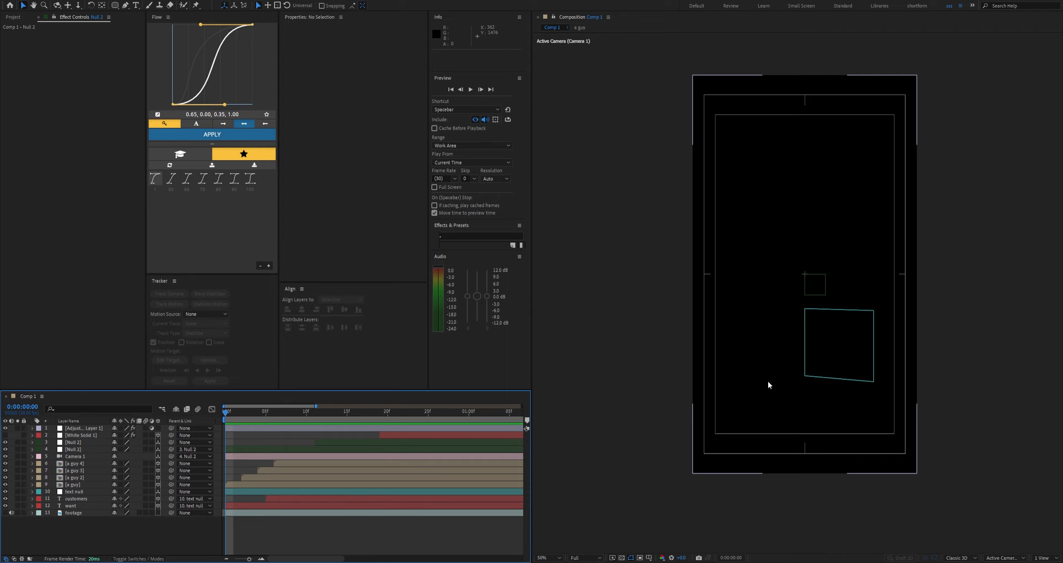
pyautogui.press('space')
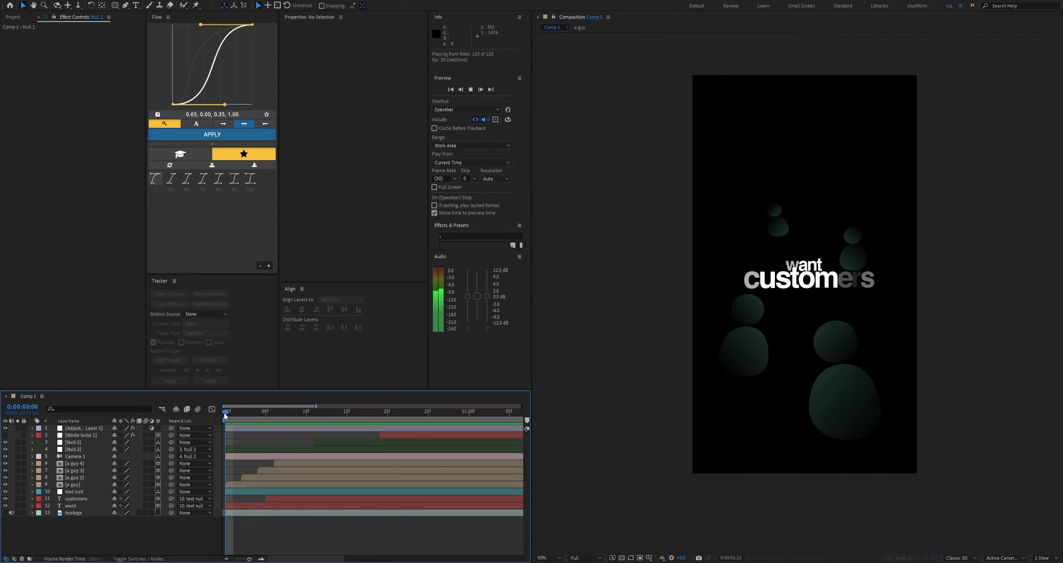
pyautogui.moveTo(226, 410); pyautogui.dragTo(223, 462)
pyautogui.press('space')
# Reveal the Position of the Null 2 layer in row 4 and set its Z value at frame 0 to 750
pyautogui.click(235, 450)
pyautogui.press('p')
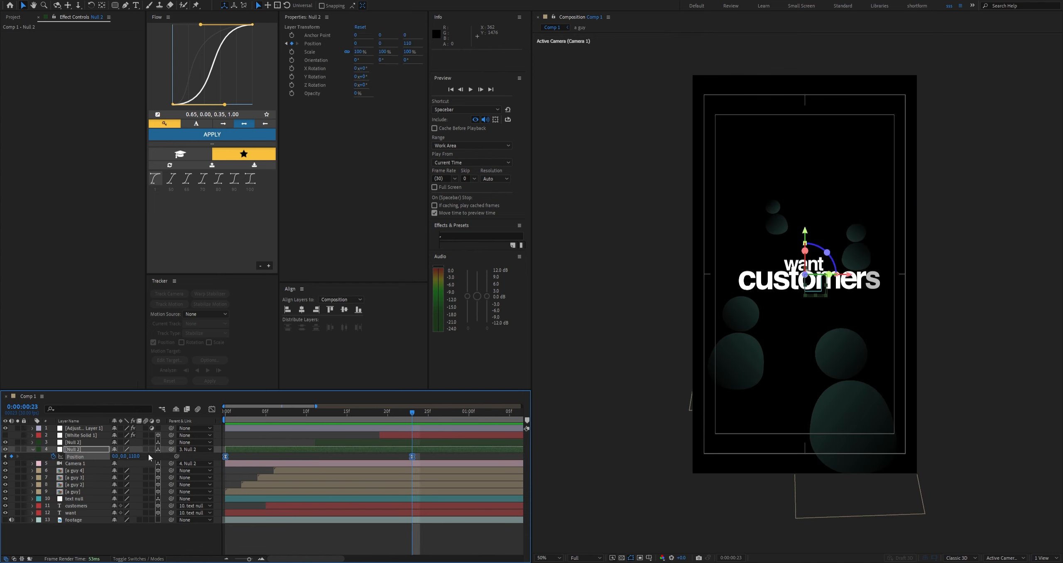
pyautogui.click(263, 455)
pyautogui.moveTo(132, 458)
pyautogui.mouseDown()
pyautogui.moveTo(111, 458)
pyautogui.moveTo(136, 458)
pyautogui.mouseUp()
pyautogui.click(354, 458)
pyautogui.press('Home')
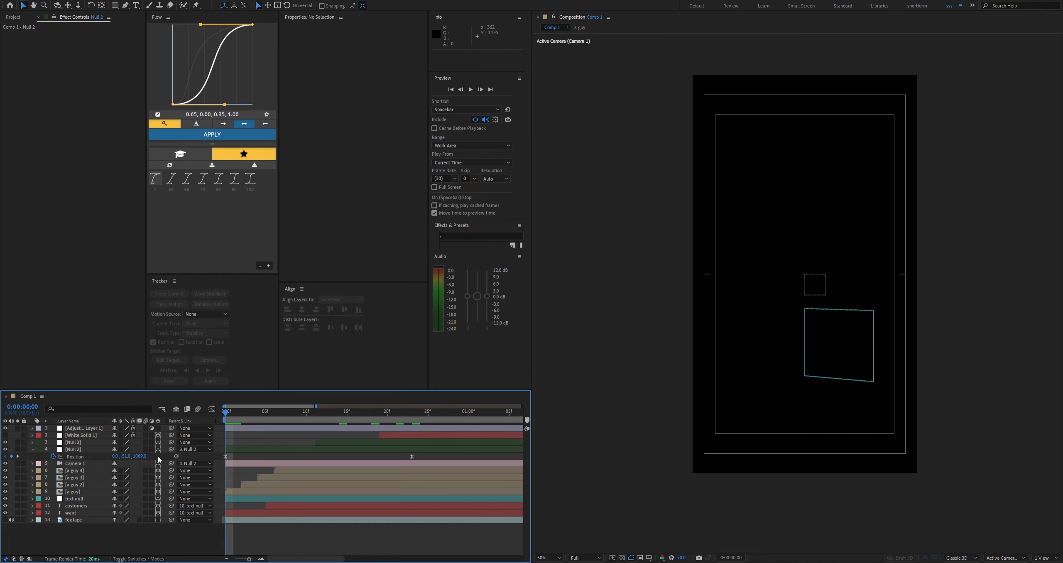
pyautogui.moveTo(35, 469); pyautogui.dragTo(1, 469)
# Try the ease-out preset 0.00, 0.56, 0.46, 1.00 on layer 4's Position keyframes and preview it
pyautogui.moveTo(422, 454); pyautogui.dragTo(218, 464)
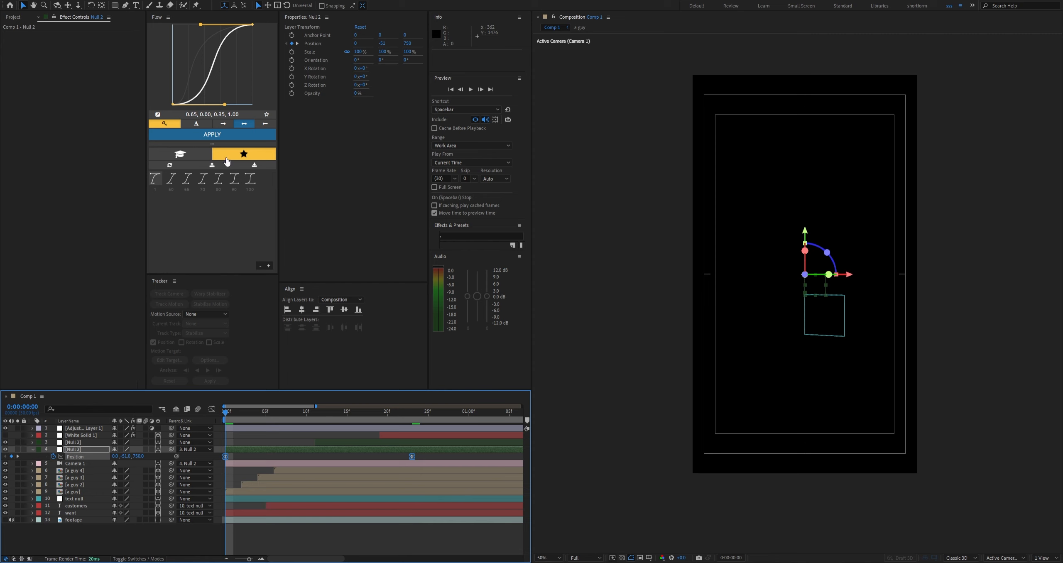
pyautogui.click(211, 160)
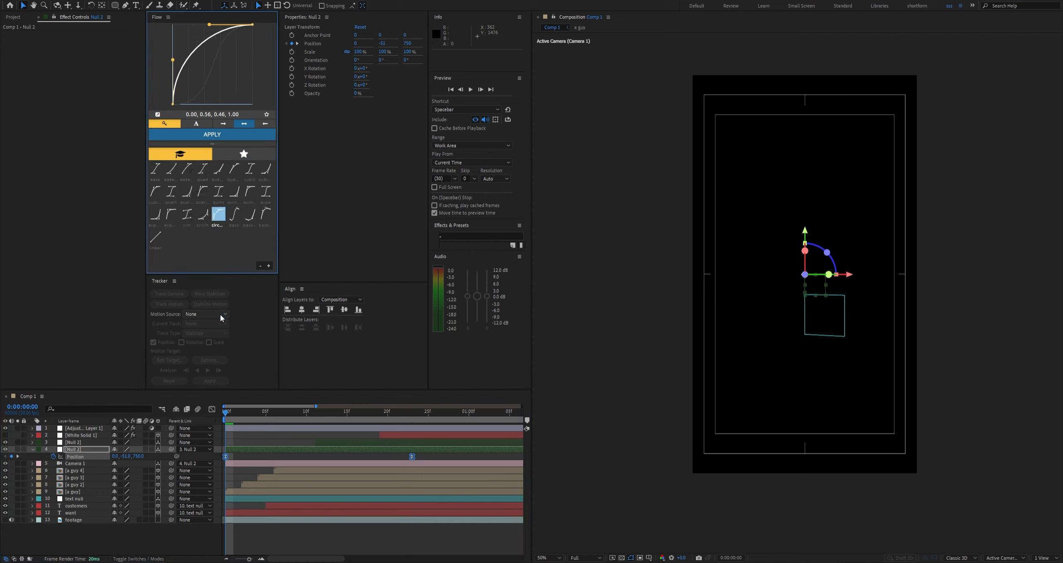
pyautogui.click(237, 434)
pyautogui.press('space')
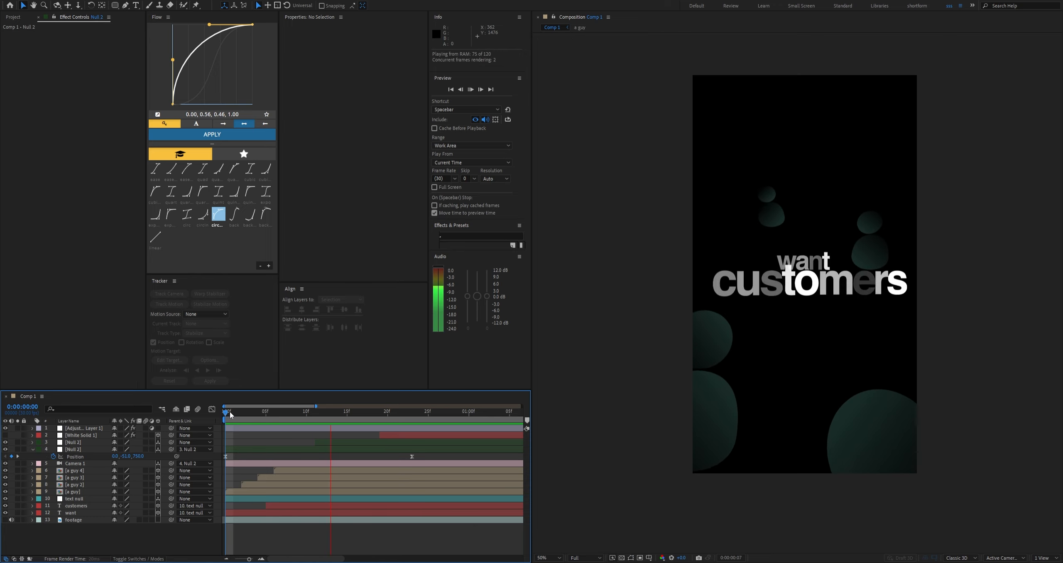
pyautogui.press('space')
# Apply the quartOut easing preset (0.26, 1.00, 0.48, 1.00) to both Position keyframes of layer 4 and preview it
pyautogui.moveTo(425, 457); pyautogui.dragTo(233, 467)
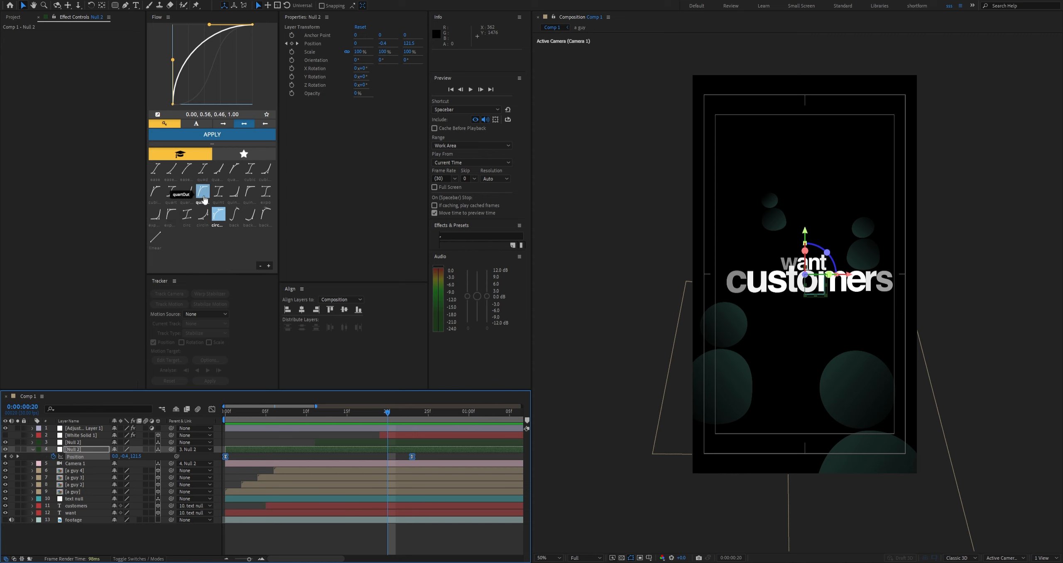
pyautogui.click(203, 194)
pyautogui.click(206, 136)
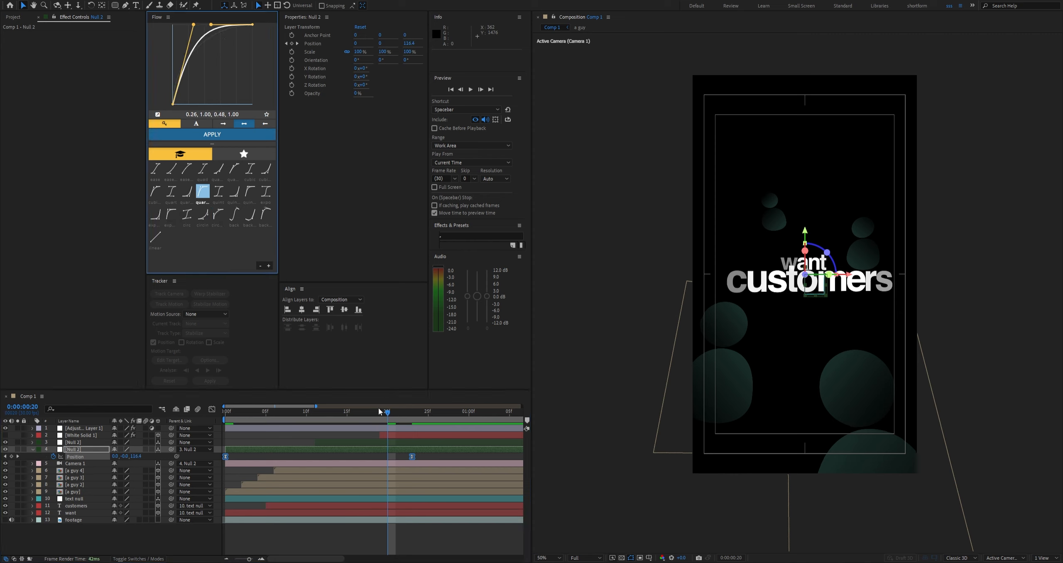
pyautogui.moveTo(376, 411); pyautogui.dragTo(228, 432)
pyautogui.click(231, 433)
pyautogui.press('space')
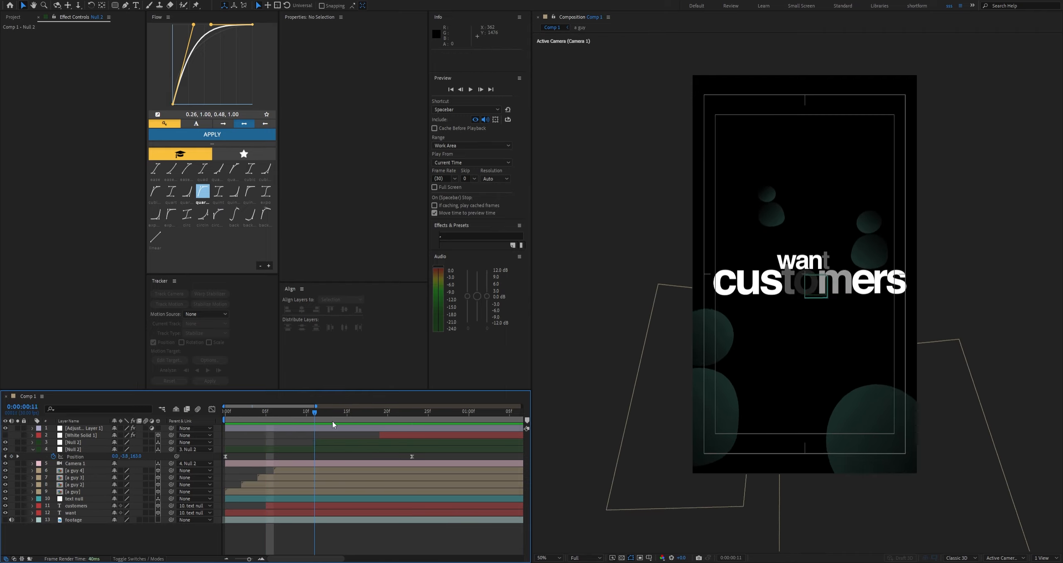
# At frame 17, rotate the a guy layer upright and move it to about X 211, and shift a guy 4 right and down
pyautogui.click(267, 414)
pyautogui.moveTo(268, 415); pyautogui.dragTo(364, 412)
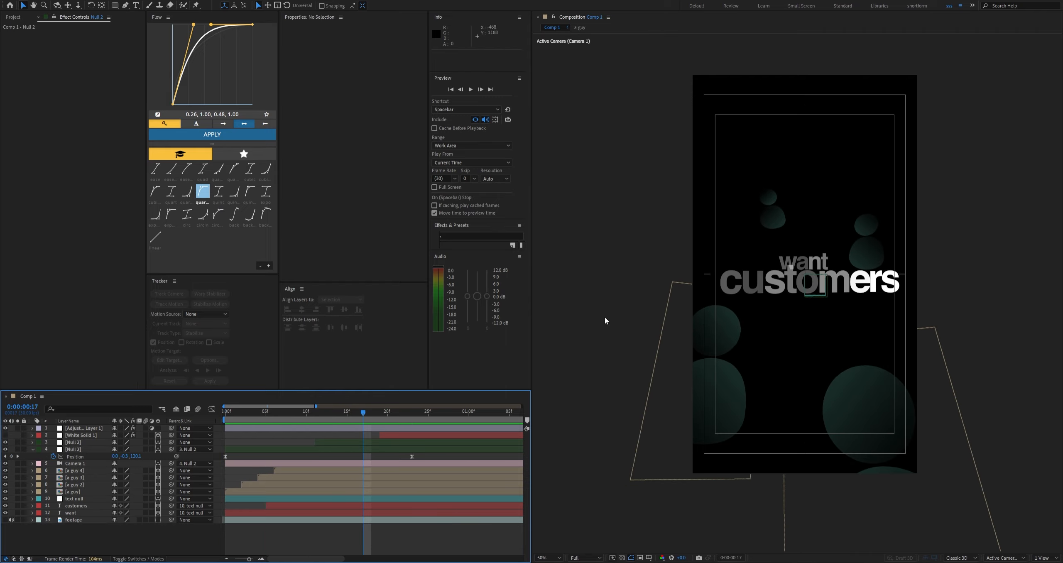
pyautogui.click(85, 471)
pyautogui.click(81, 484)
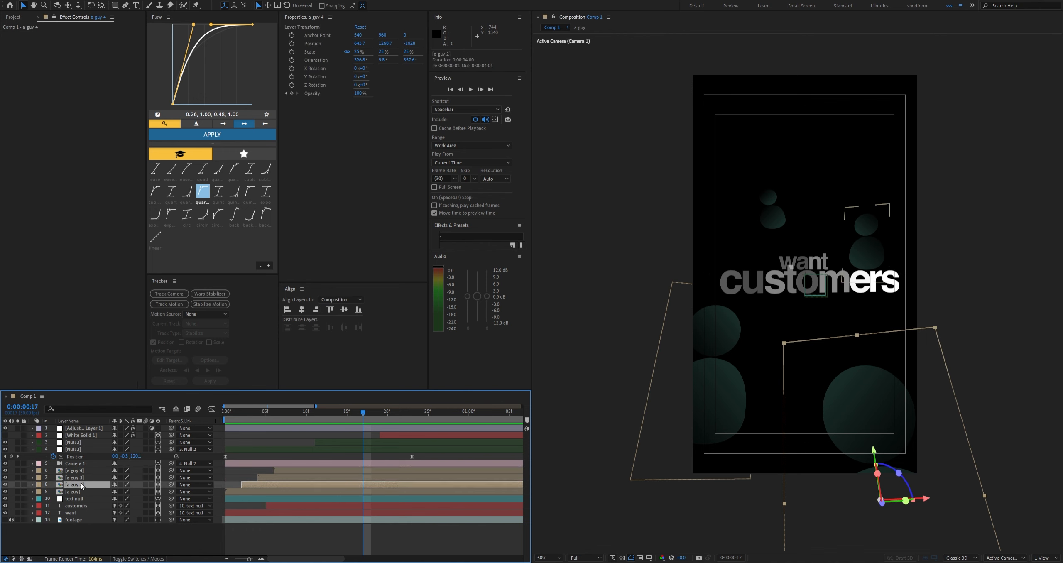
pyautogui.click(80, 492)
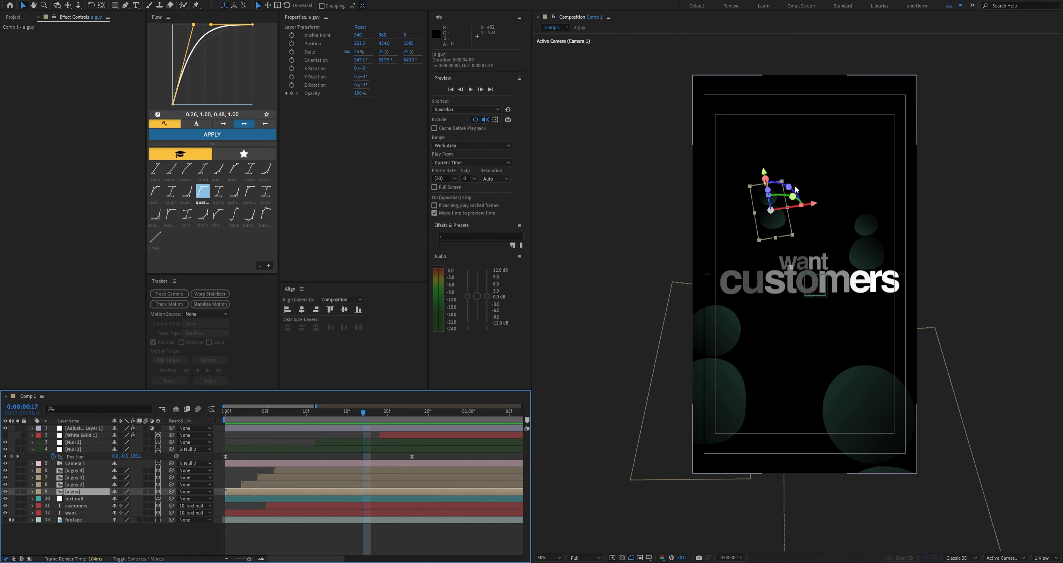
pyautogui.moveTo(796, 190); pyautogui.dragTo(791, 188)
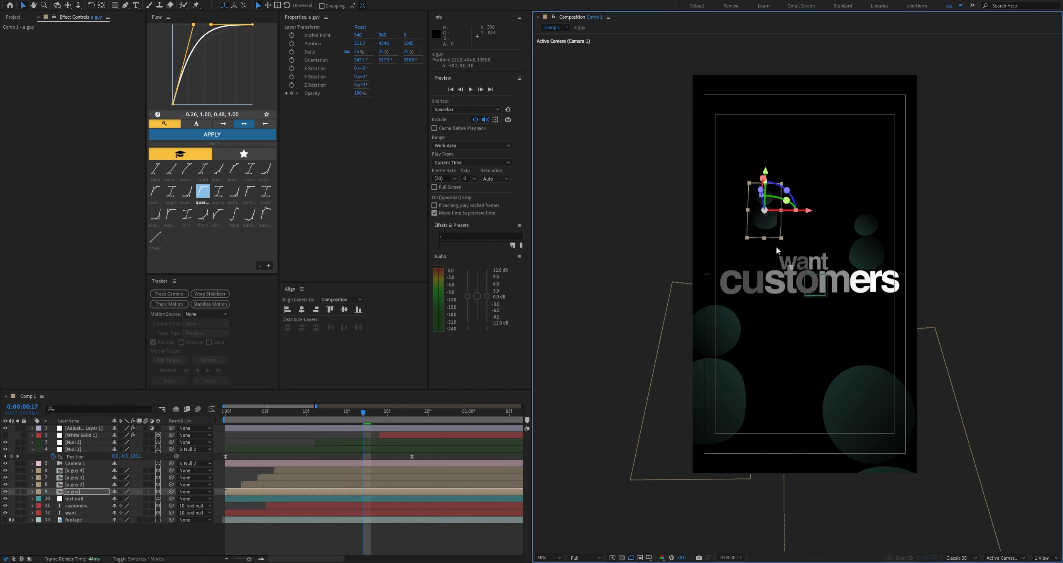
pyautogui.click(890, 469)
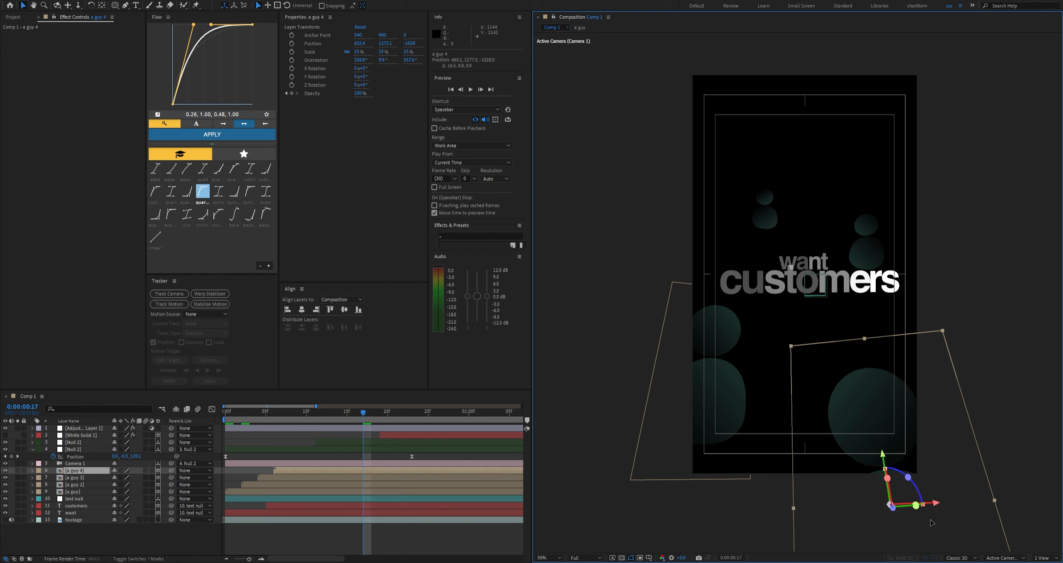
# Scale the a guy 3 layer to 21% and reposition it at about X 349, Y 1201
pyautogui.click(697, 386)
pyautogui.moveTo(672, 386); pyautogui.dragTo(670, 386)
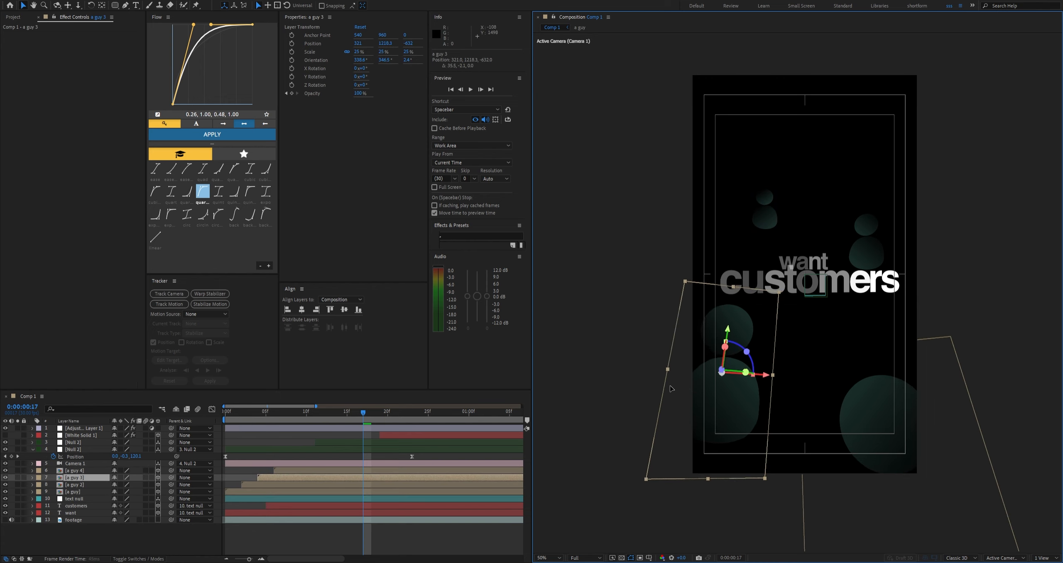
pyautogui.press('s')
pyautogui.moveTo(123, 484); pyautogui.dragTo(122, 486)
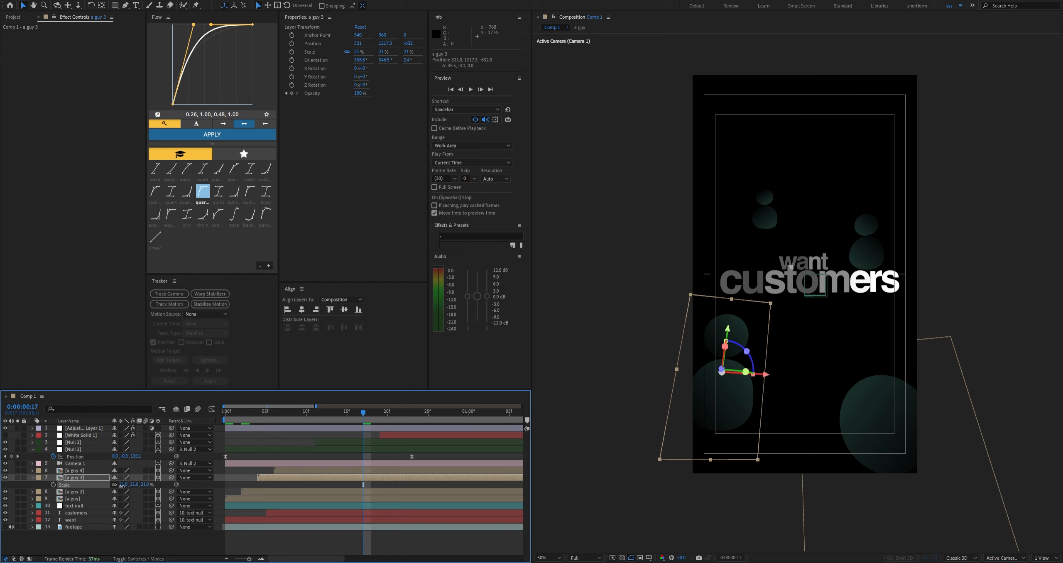
pyautogui.moveTo(704, 394); pyautogui.dragTo(715, 388)
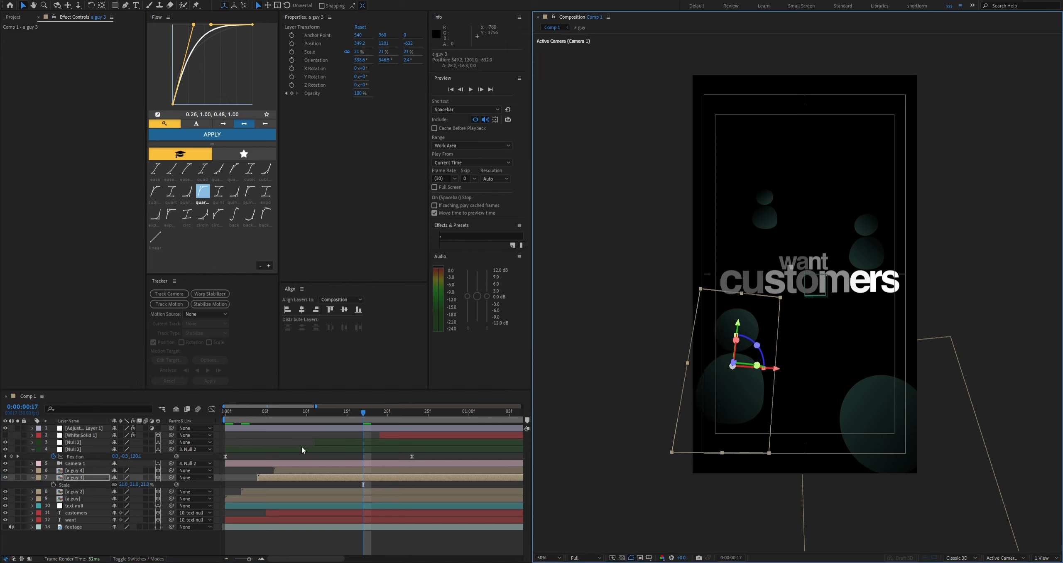
# Preview the rearranged figures from the start of the composition through frame 18
pyautogui.click(303, 444)
pyautogui.click(230, 414)
pyautogui.press('space')
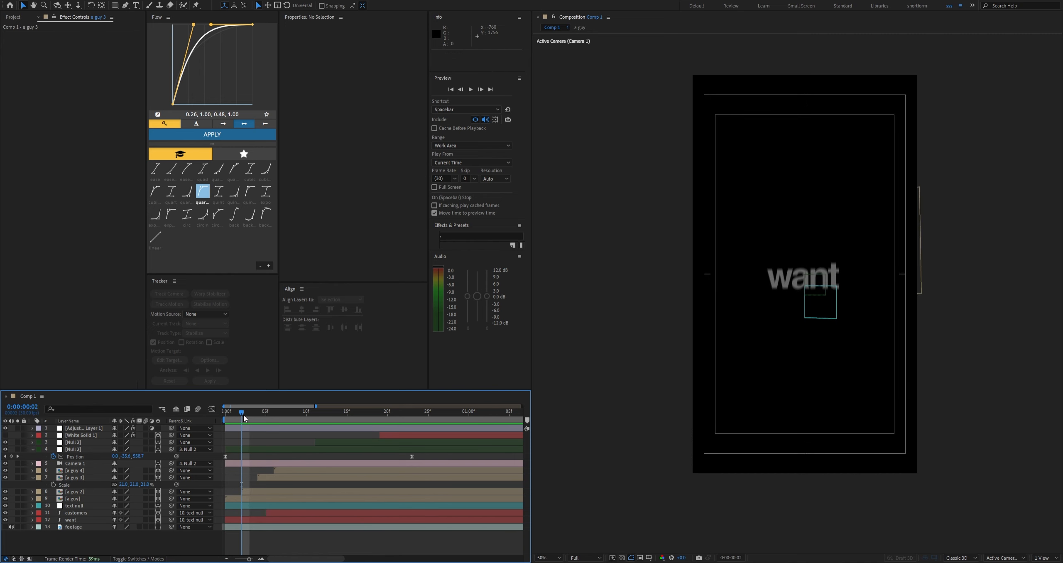
pyautogui.click(245, 415)
pyautogui.moveTo(245, 415); pyautogui.dragTo(371, 428)
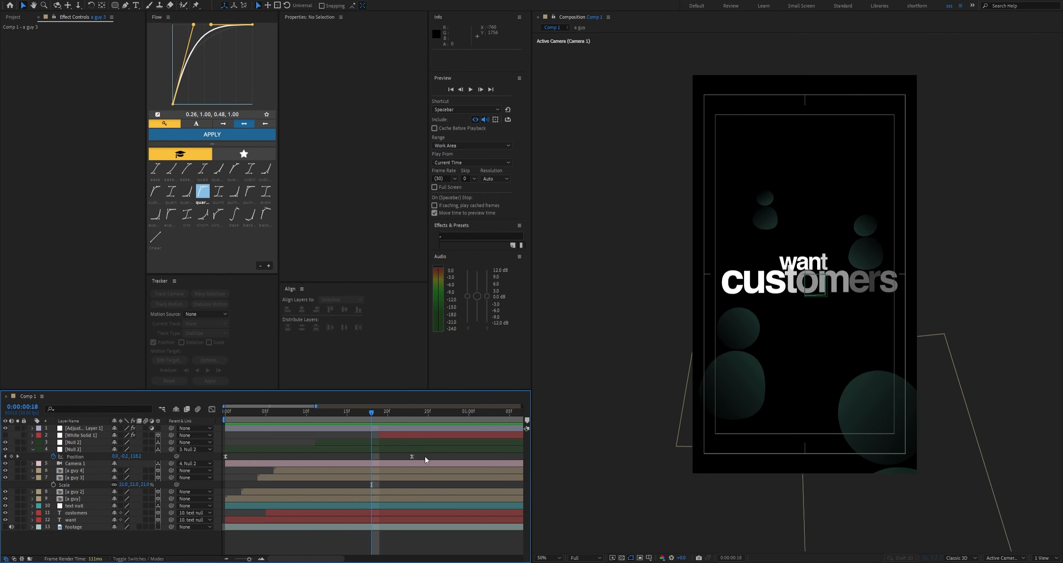
# Apply the cubicOut easing preset (0.32, 0.94, 0.60, 1.00) to layer 4's Position keyframes and preview it from the start
pyautogui.moveTo(425, 457); pyautogui.dragTo(196, 466)
pyautogui.click(212, 409)
pyautogui.moveTo(374, 416); pyautogui.dragTo(188, 440)
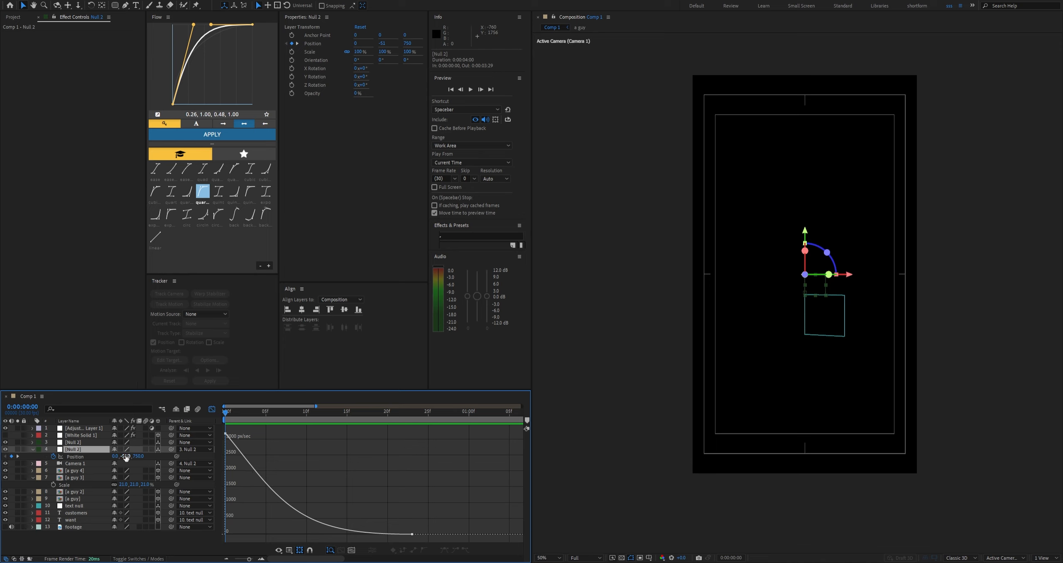
pyautogui.click(88, 457)
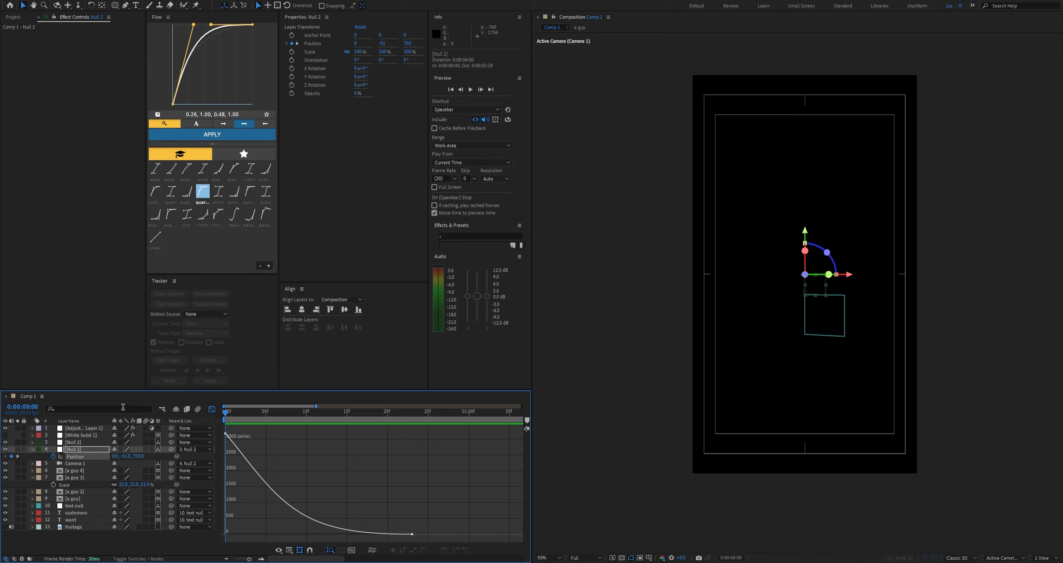
pyautogui.click(156, 198)
pyautogui.click(210, 135)
pyautogui.click(228, 413)
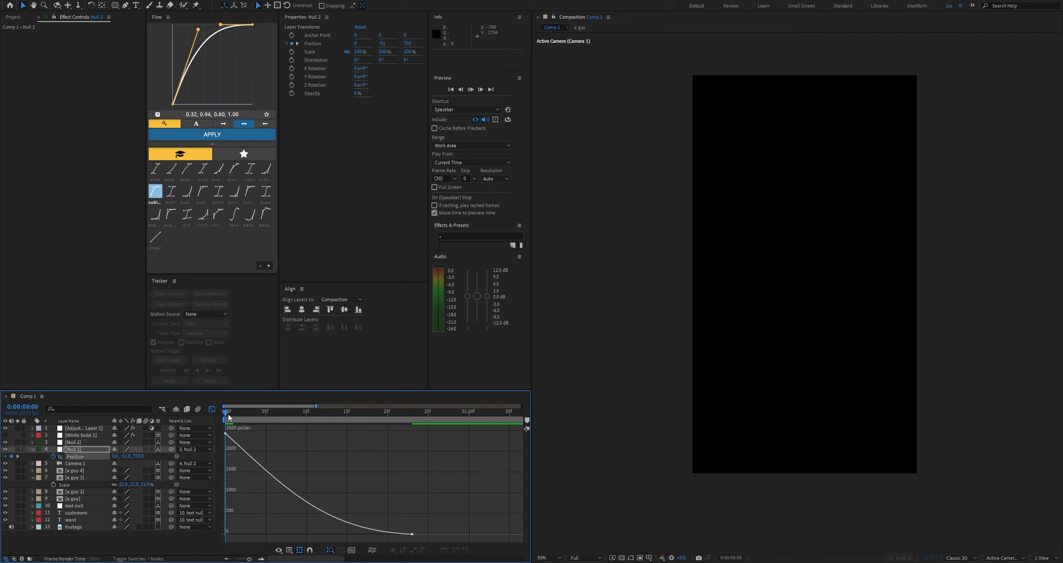
pyautogui.press('space')
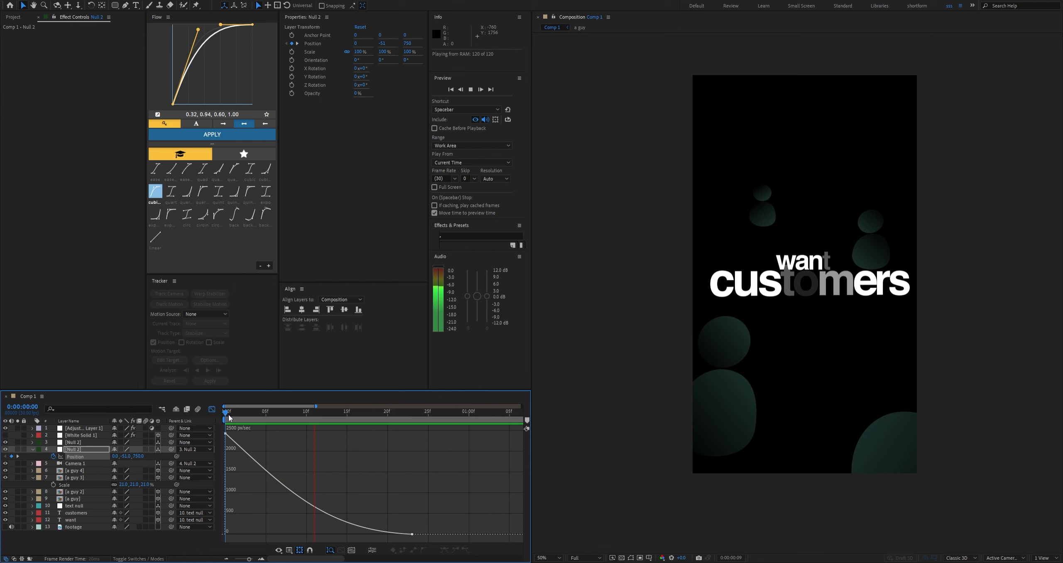
pyautogui.press('space')
# Apply a custom 0.20, 0.00, 0.00, 1.00 easing curve to layer 4's Position keyframes and preview the opening frames repeatedly
pyautogui.click(197, 35)
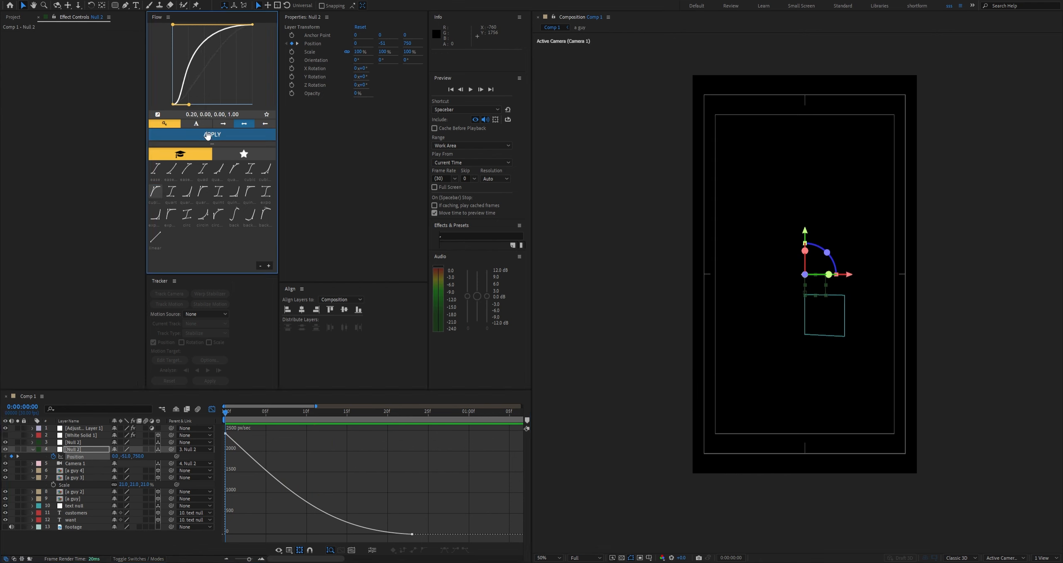
pyautogui.click(212, 134)
pyautogui.click(226, 413)
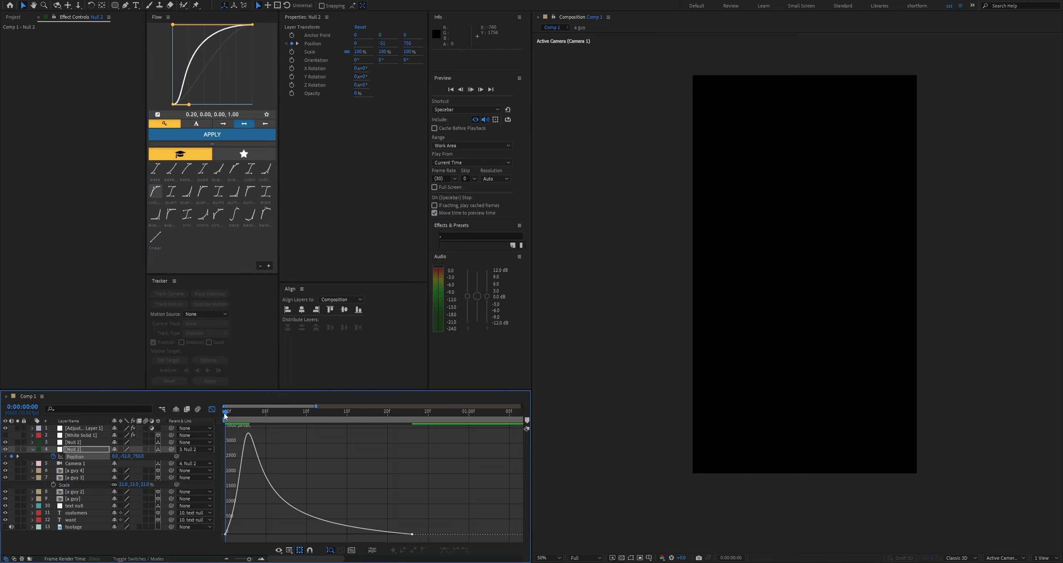
pyautogui.press('space')
pyautogui.press('space')
pyautogui.click(225, 411)
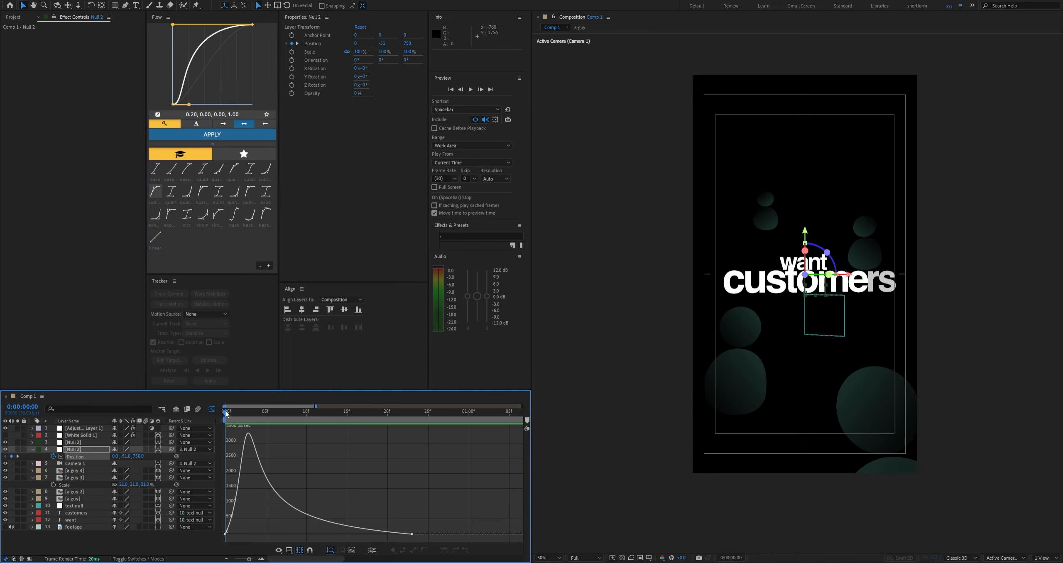
pyautogui.press('space')
pyautogui.moveTo(225, 411); pyautogui.dragTo(243, 413)
pyautogui.press('space')
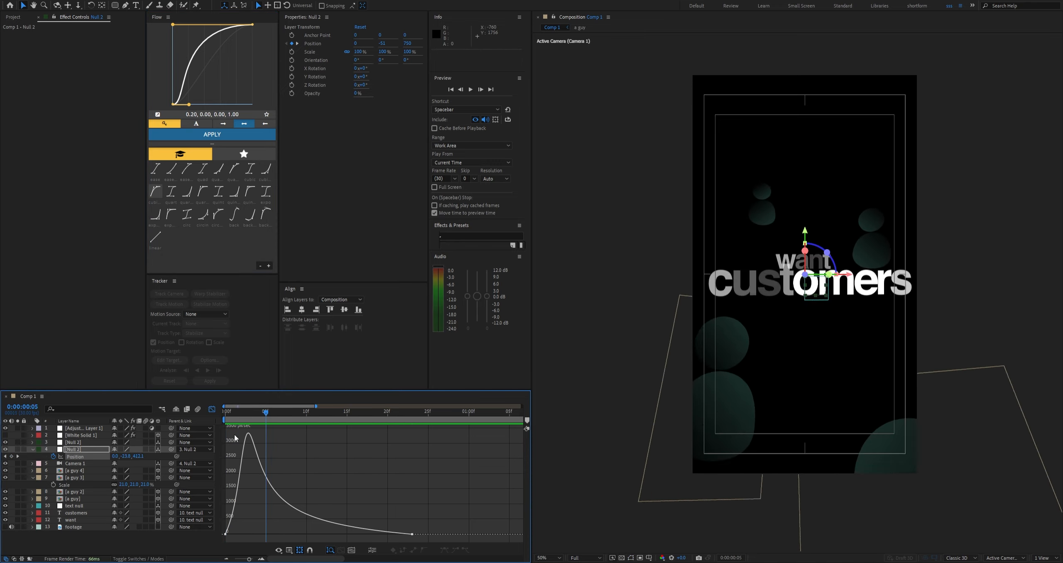
pyautogui.click(229, 413)
pyautogui.press('space')
pyautogui.press('space')
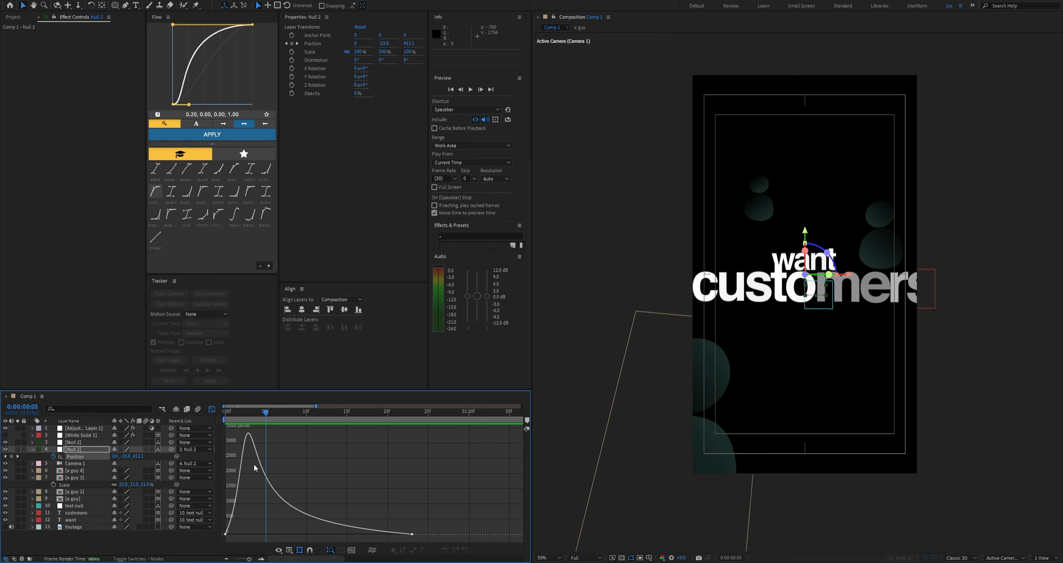
# Lengthen the outgoing ease of layer 4's first Position keyframe so its speed peaks around frame 5, and preview the result
pyautogui.moveTo(245, 535); pyautogui.dragTo(260, 534)
pyautogui.press('space')
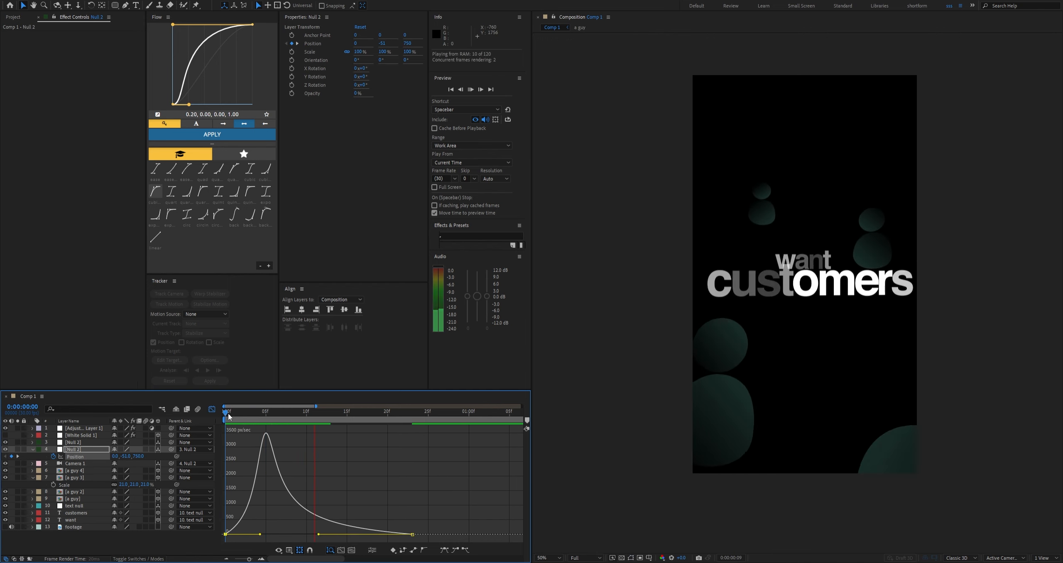
pyautogui.click(228, 413)
pyautogui.press('space')
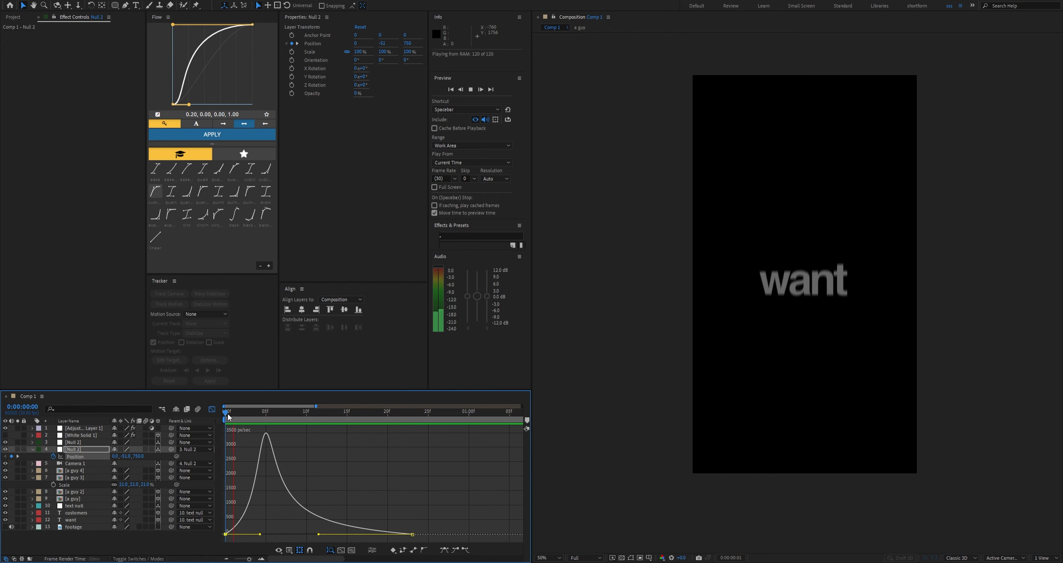
pyautogui.click(238, 417)
pyautogui.click(263, 417)
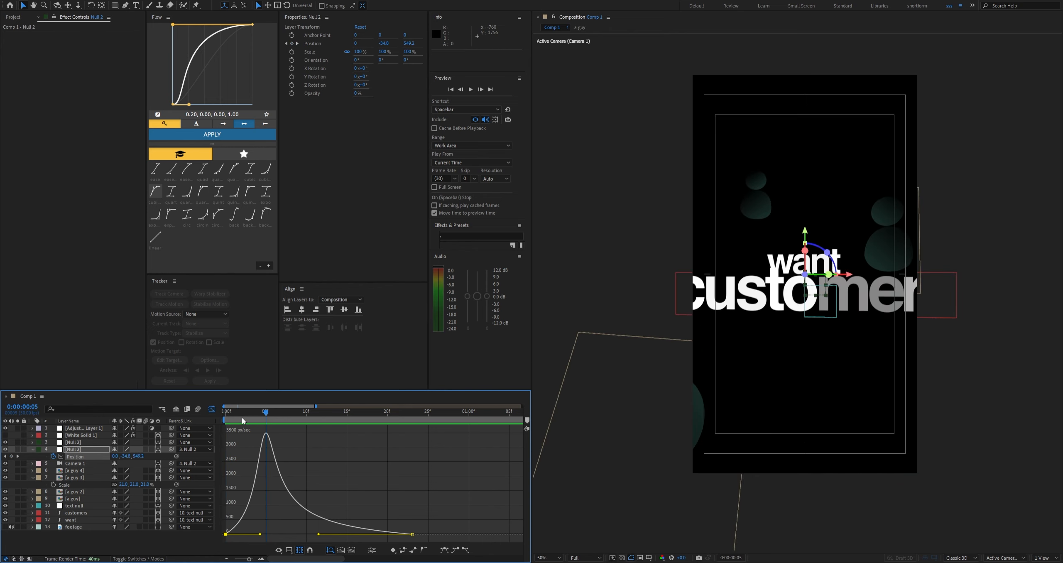
# Copy layer 4's Position easing (0.37, 0.00, 0.00, 1.00) to both Y Rotation keyframes of the text null and preview from the start
pyautogui.hotkey('shift', 'F3')
pyautogui.moveTo(424, 458); pyautogui.dragTo(205, 470)
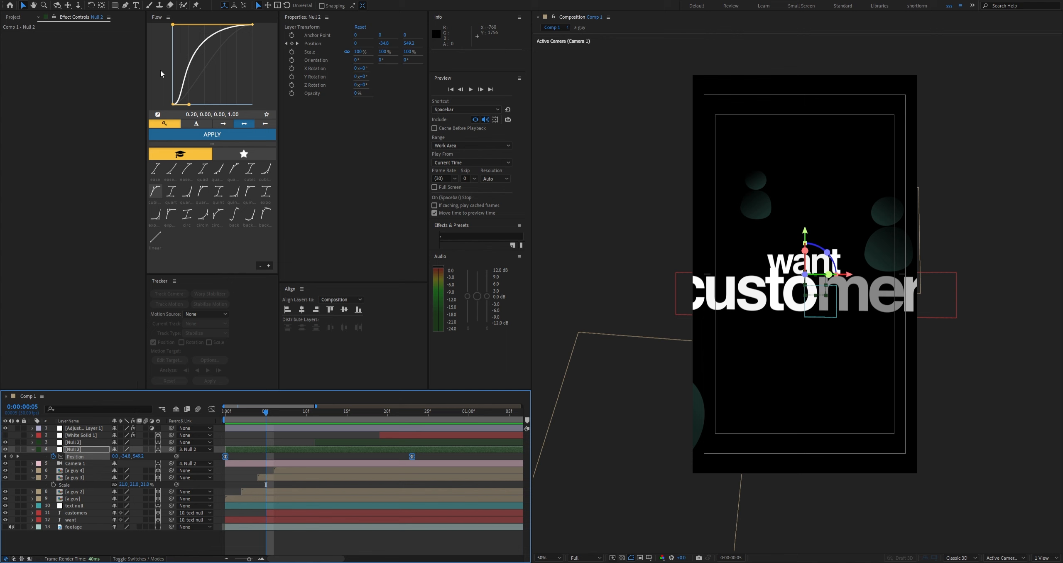
pyautogui.click(157, 116)
pyautogui.click(244, 506)
pyautogui.press('u')
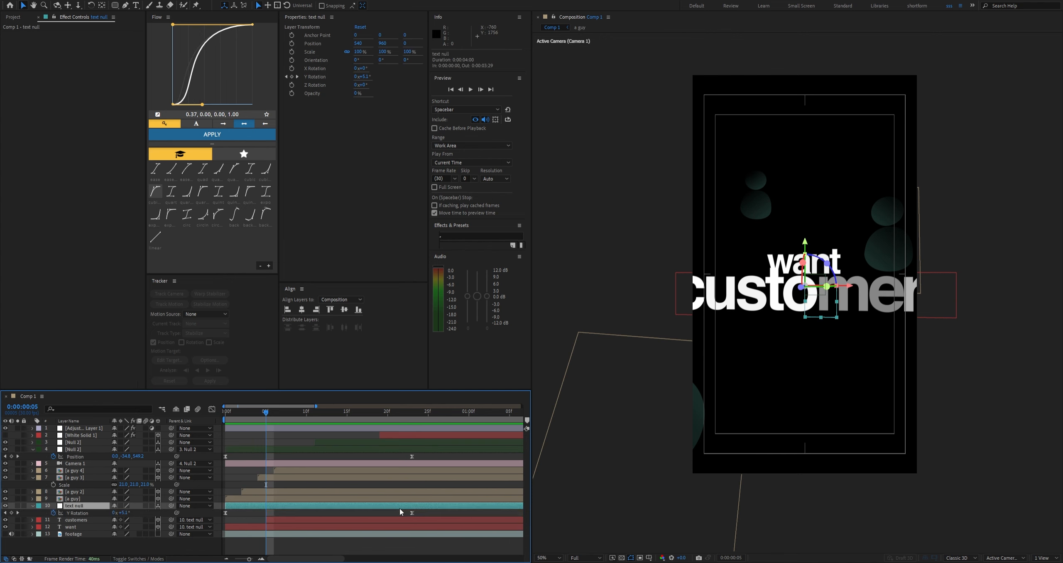
pyautogui.moveTo(340, 521); pyautogui.dragTo(205, 518)
pyautogui.click(223, 135)
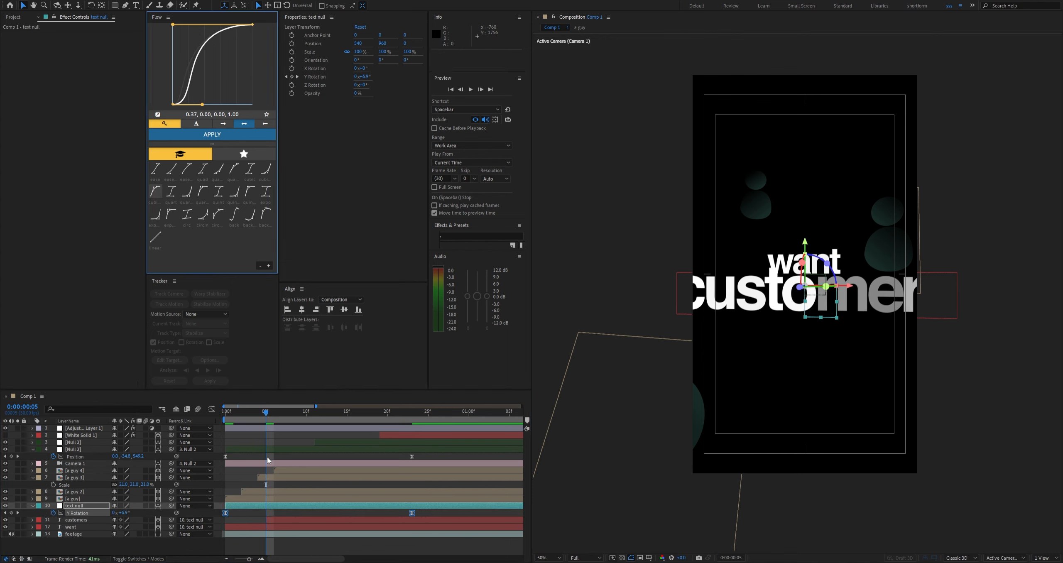
pyautogui.click(267, 457)
pyautogui.moveTo(271, 417); pyautogui.dragTo(239, 421)
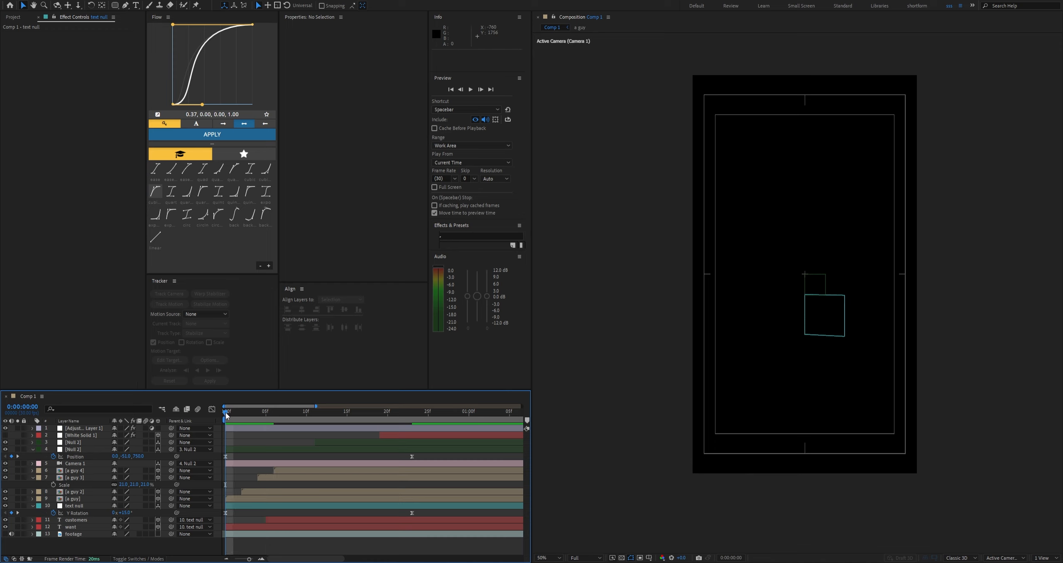
pyautogui.moveTo(227, 415); pyautogui.dragTo(195, 412)
pyautogui.press('space')
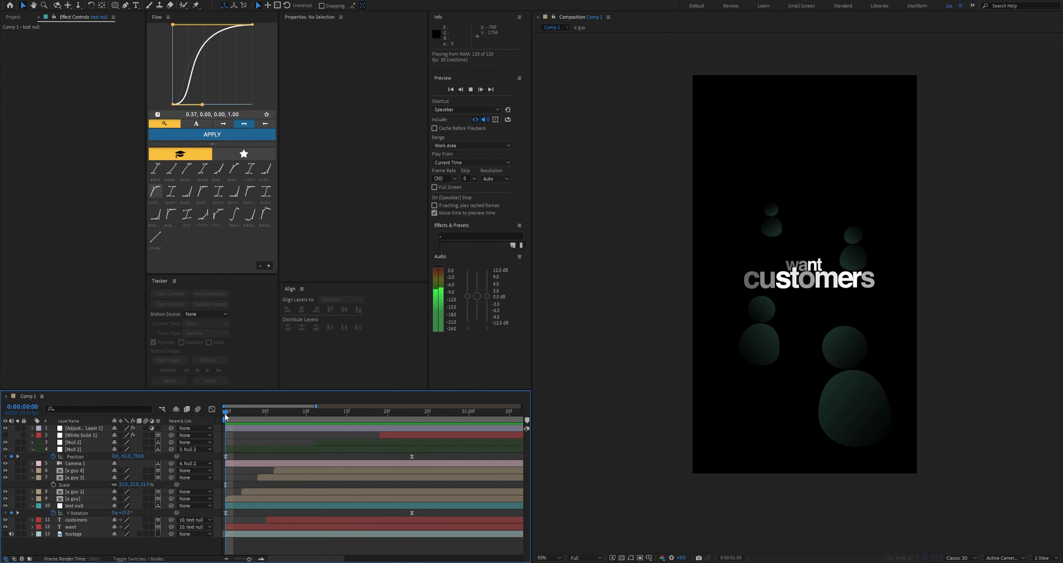
# Collapse the revealed keyframe properties of all layers in Comp 1
pyautogui.click(246, 448)
pyautogui.press('u')
pyautogui.click(235, 442)
pyautogui.press('u')
pyautogui.press('u')
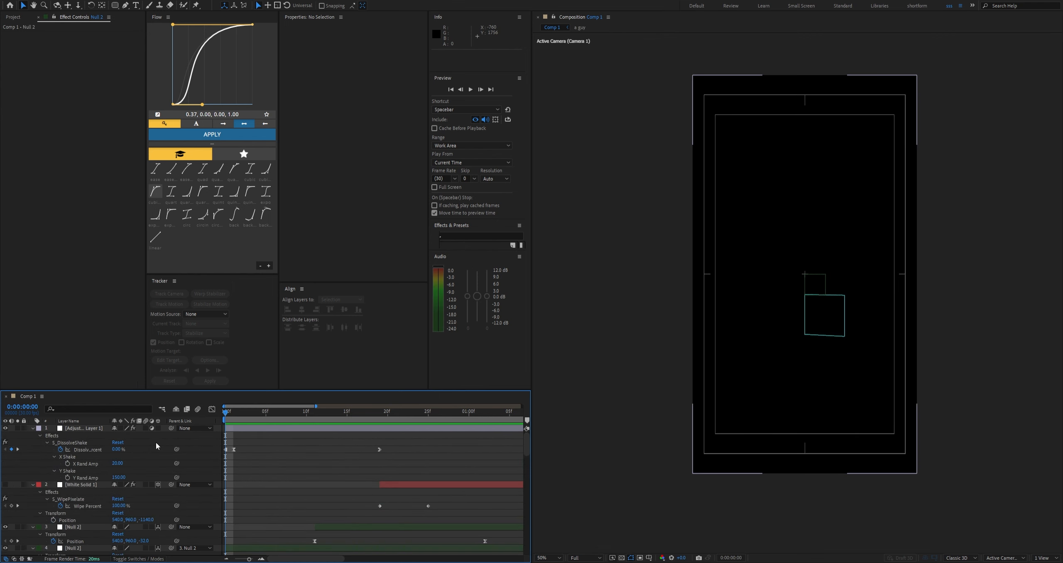
pyautogui.press('u')
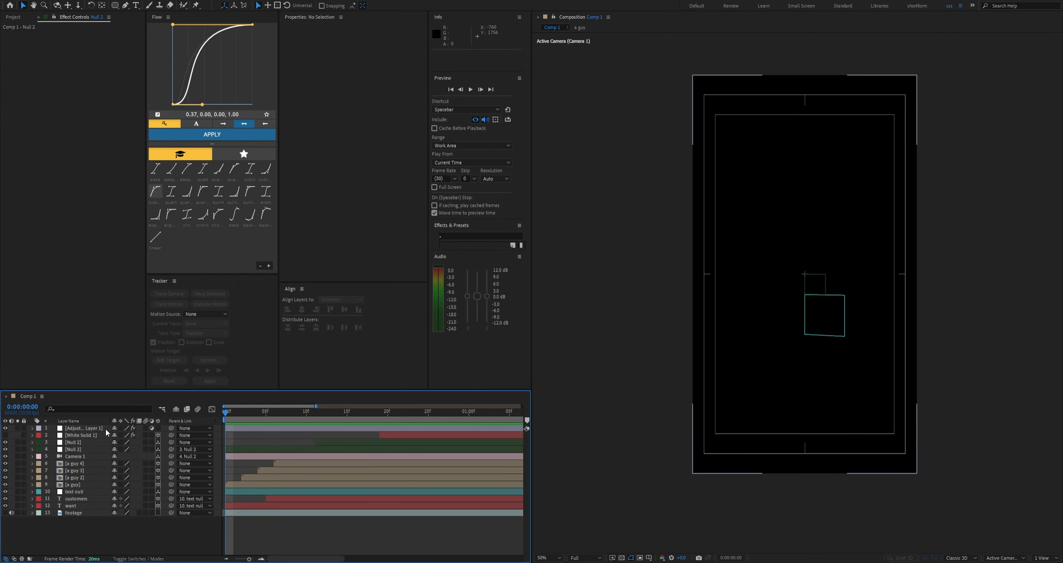
# Enable motion blur for the composition and its layers, excluding the footage layer, and preview the blurred animation
pyautogui.click(106, 428)
pyautogui.keyDown('shift'); pyautogui.click(76, 515); pyautogui.keyUp('shift')
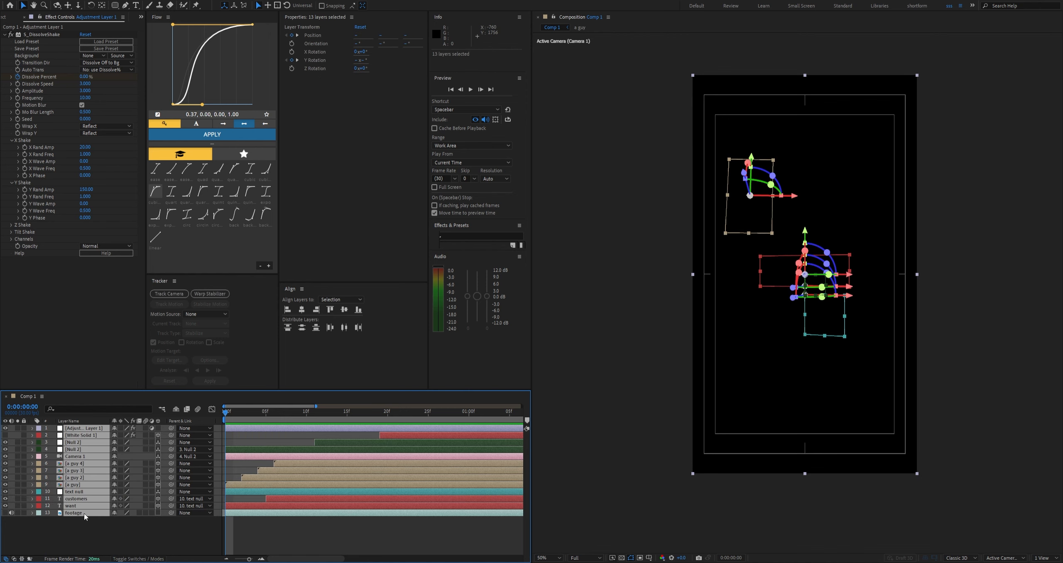
pyautogui.keyDown('ctrl'); pyautogui.click(84, 513); pyautogui.keyUp('ctrl')
pyautogui.click(141, 523)
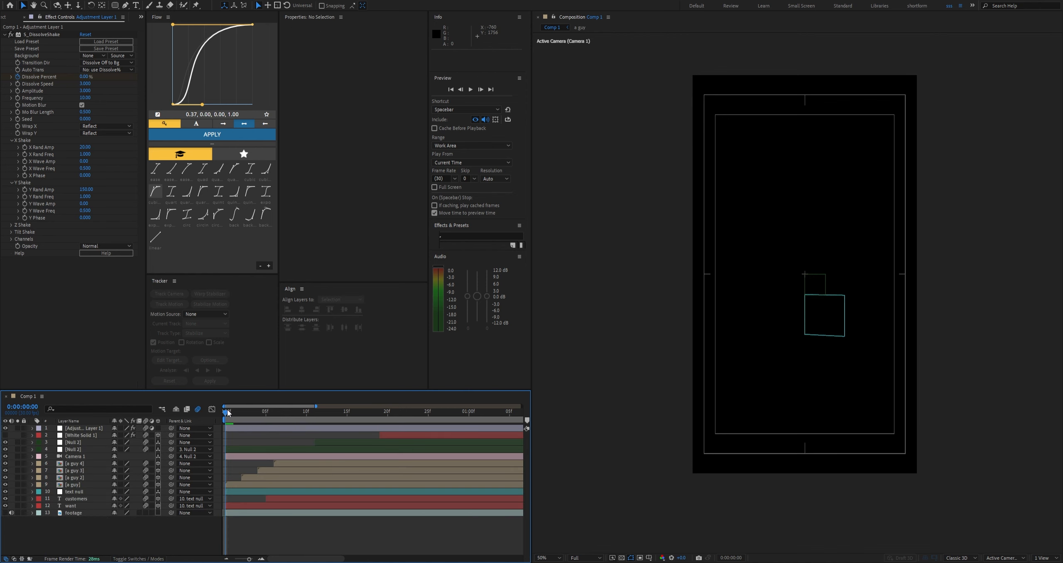
pyautogui.press('space')
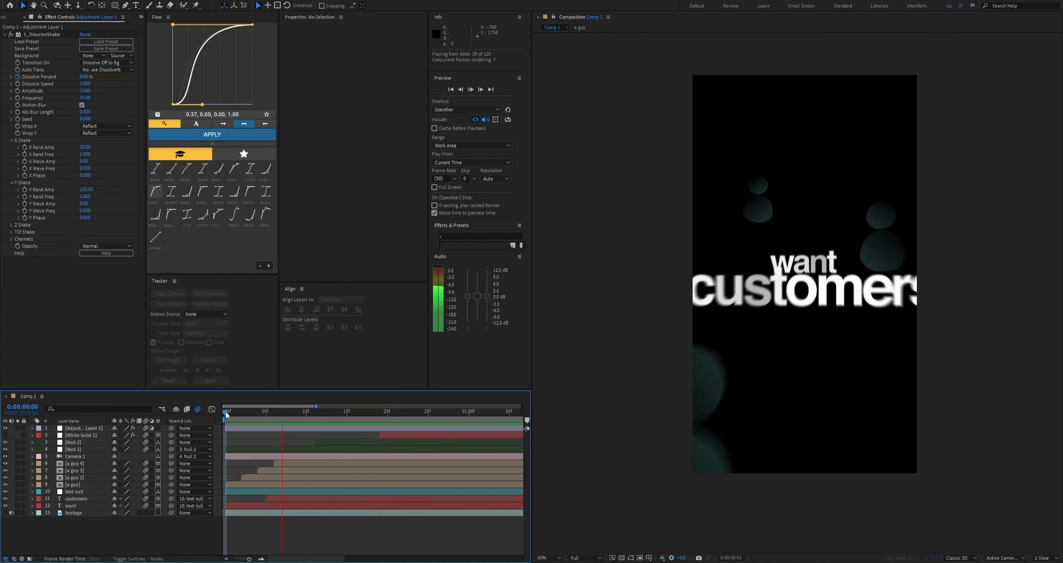
# Move the last Position keyframe of the layer 3 null to 0:00:01:17 and preview the slower camera move
pyautogui.moveTo(230, 411); pyautogui.dragTo(282, 436)
pyautogui.click(372, 442)
pyautogui.press('u')
pyautogui.moveTo(434, 450); pyautogui.dragTo(524, 450)
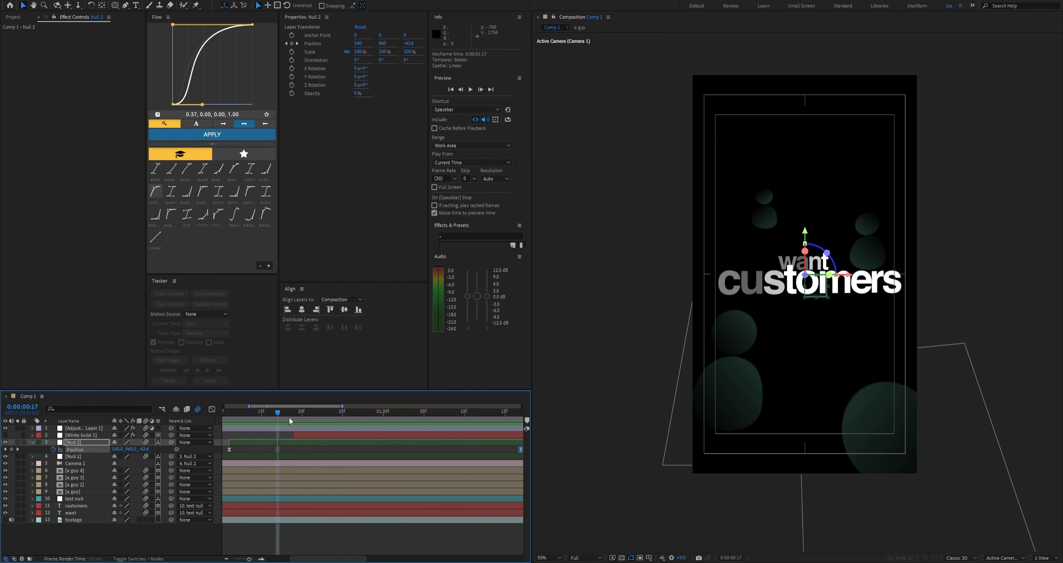
pyautogui.moveTo(279, 412); pyautogui.dragTo(218, 423)
pyautogui.press('space')
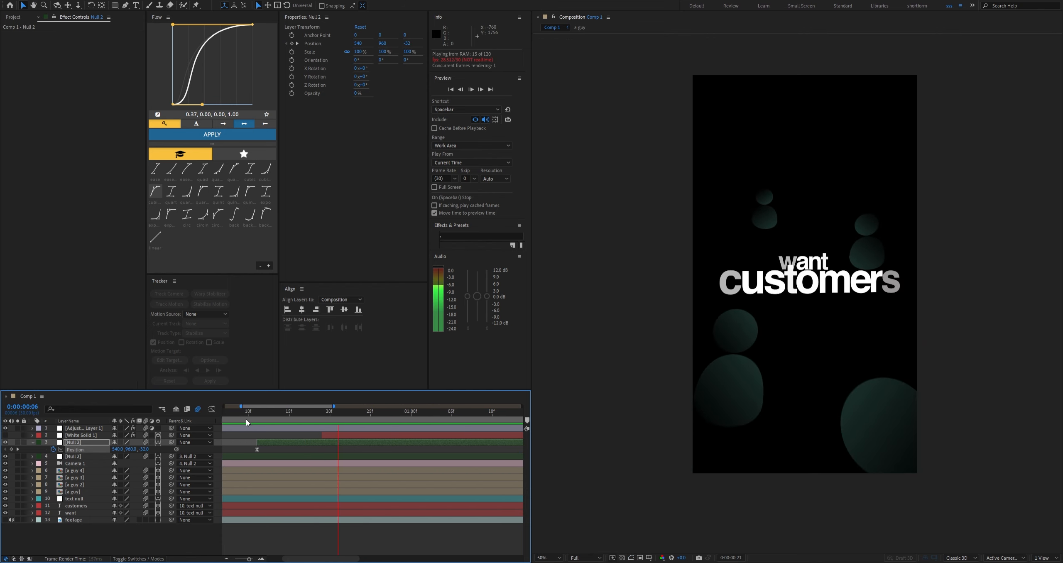
pyautogui.press('space')
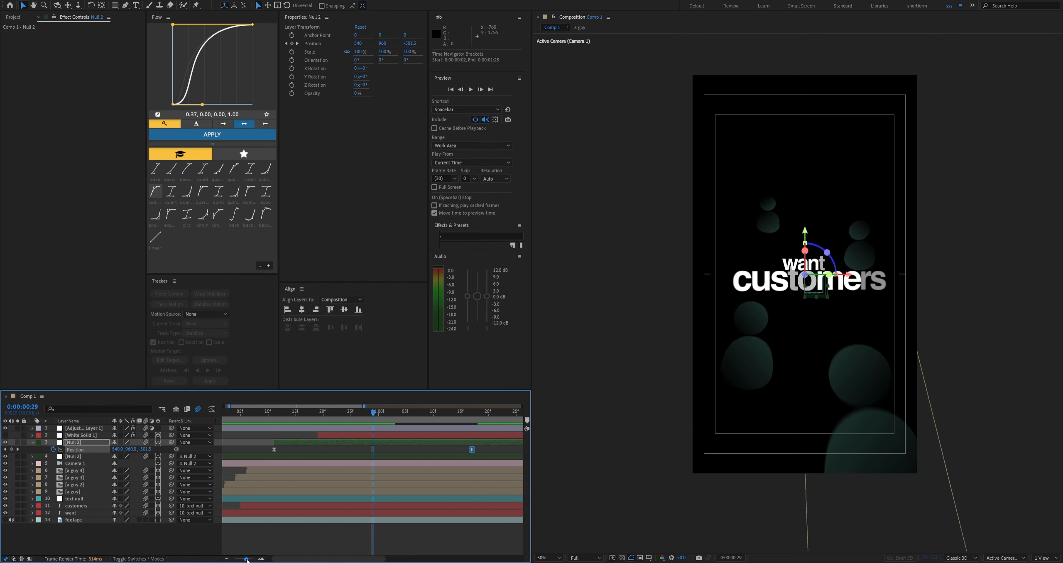
# Lower the preview resolution to Quarter and play the composition from its opening frames
pyautogui.press('Home')
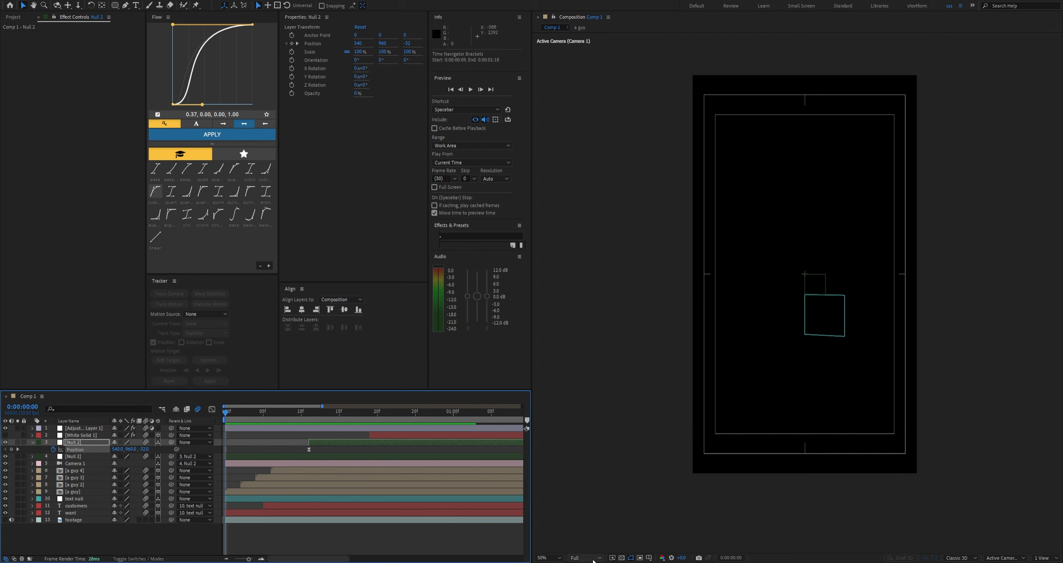
pyautogui.click(231, 416)
pyautogui.press('space')
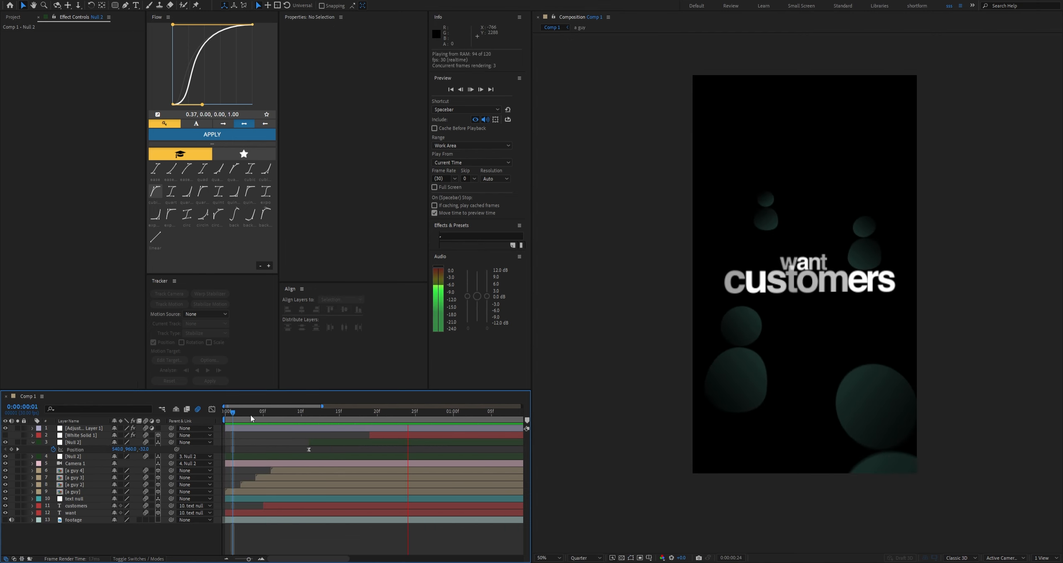
pyautogui.press('space')
# Move the last Position keyframe of the layer 3 null to 0:00:01:05
pyautogui.moveTo(402, 454); pyautogui.dragTo(315, 459)
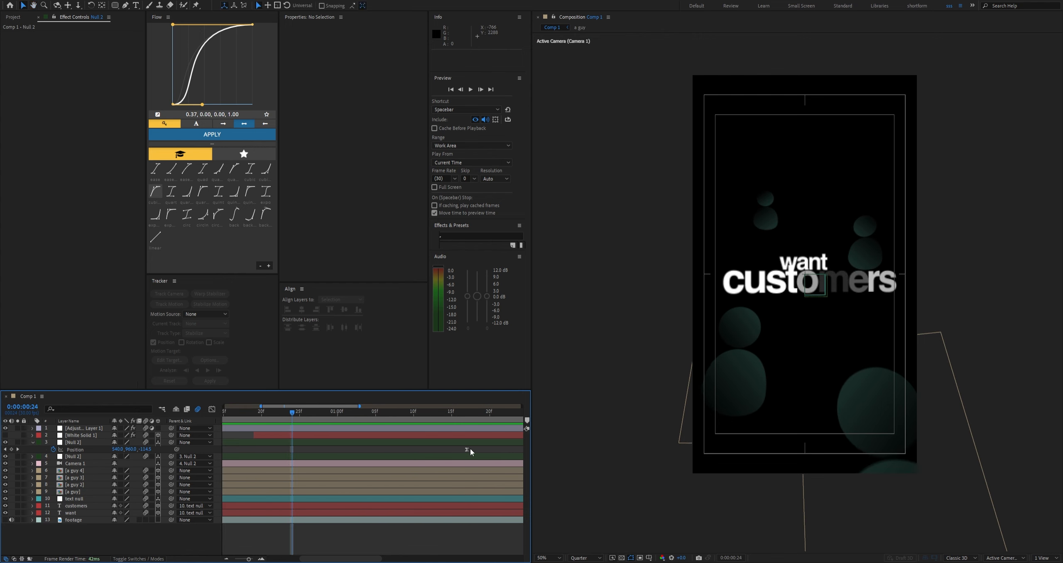
pyautogui.moveTo(467, 450); pyautogui.dragTo(376, 453)
pyautogui.moveTo(365, 479); pyautogui.dragTo(469, 469)
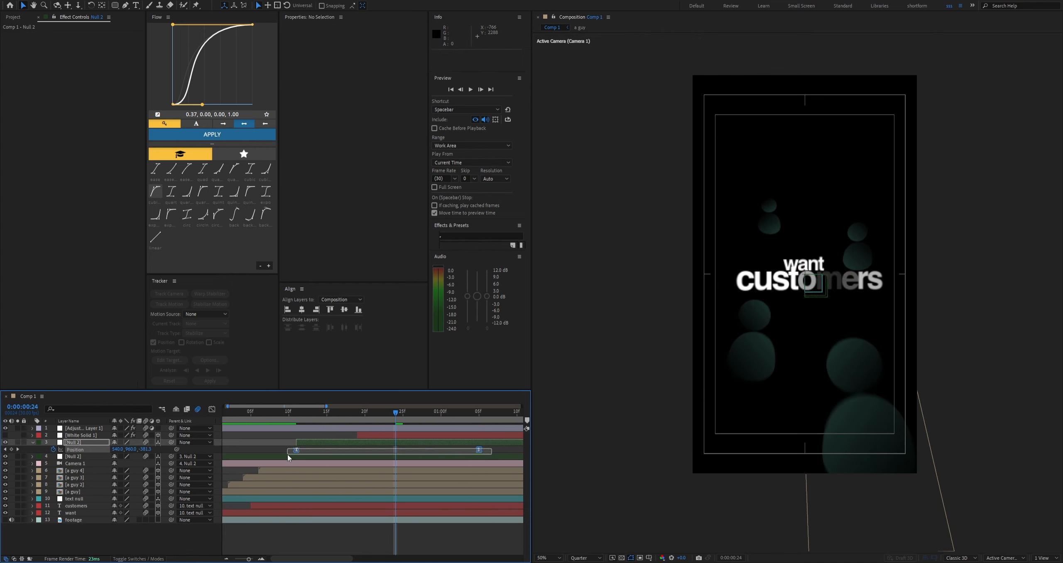
# Lengthen the outgoing ease of layer 3's first Position keyframe so its speed peaks sharply around frame 24, and preview from frame 5
pyautogui.moveTo(288, 455); pyautogui.dragTo(286, 455)
pyautogui.click(211, 409)
pyautogui.moveTo(377, 512); pyautogui.dragTo(269, 553)
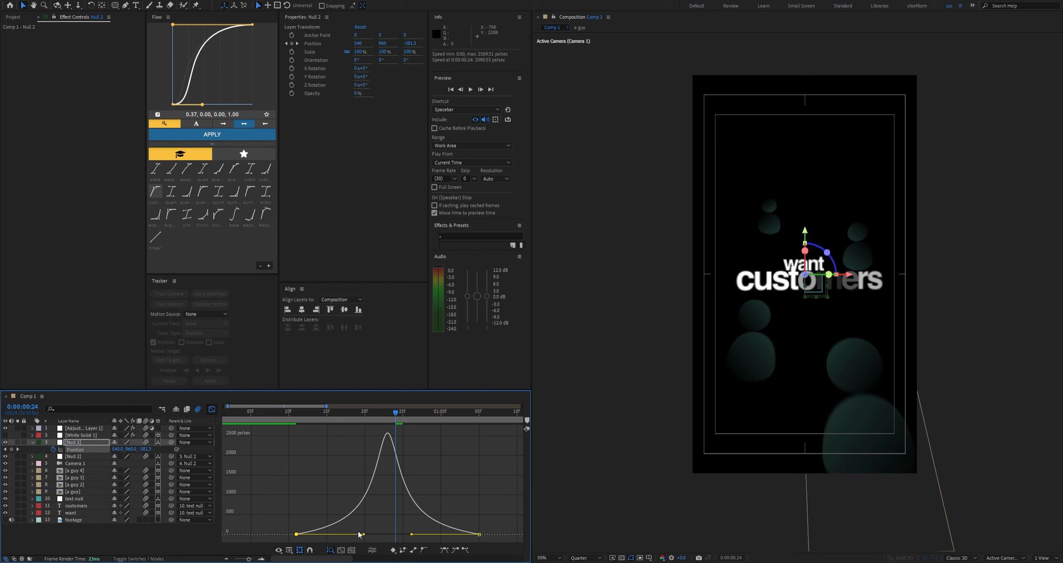
pyautogui.moveTo(371, 538); pyautogui.dragTo(375, 537)
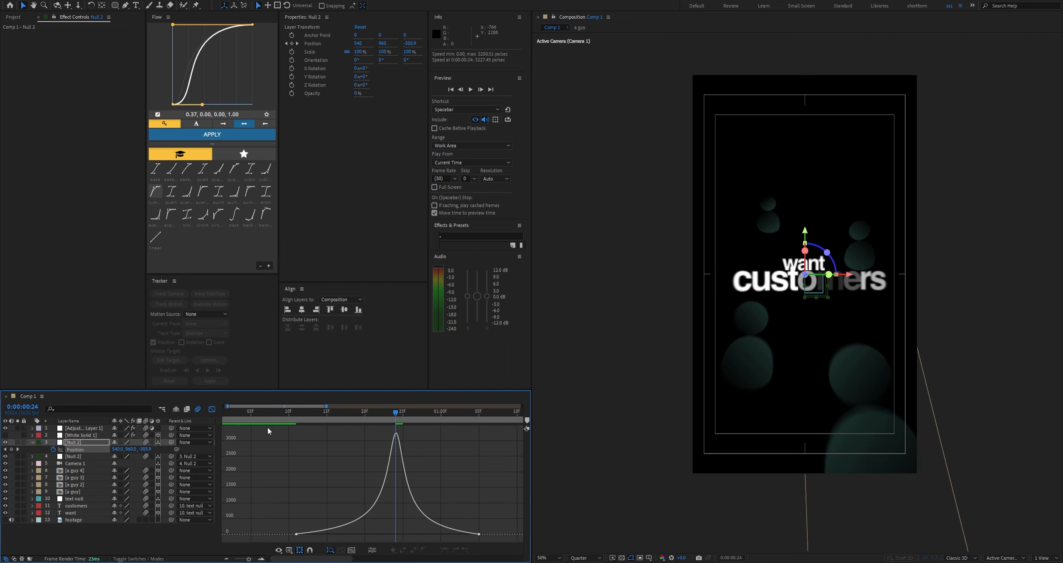
pyautogui.press('space')
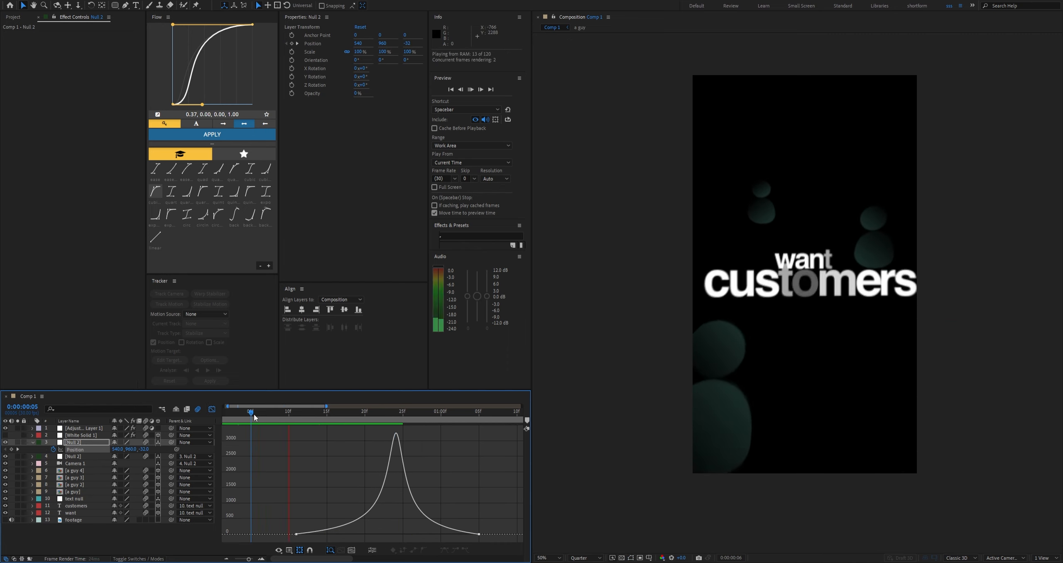
pyautogui.click(251, 412)
pyautogui.click(254, 414)
pyautogui.press('space')
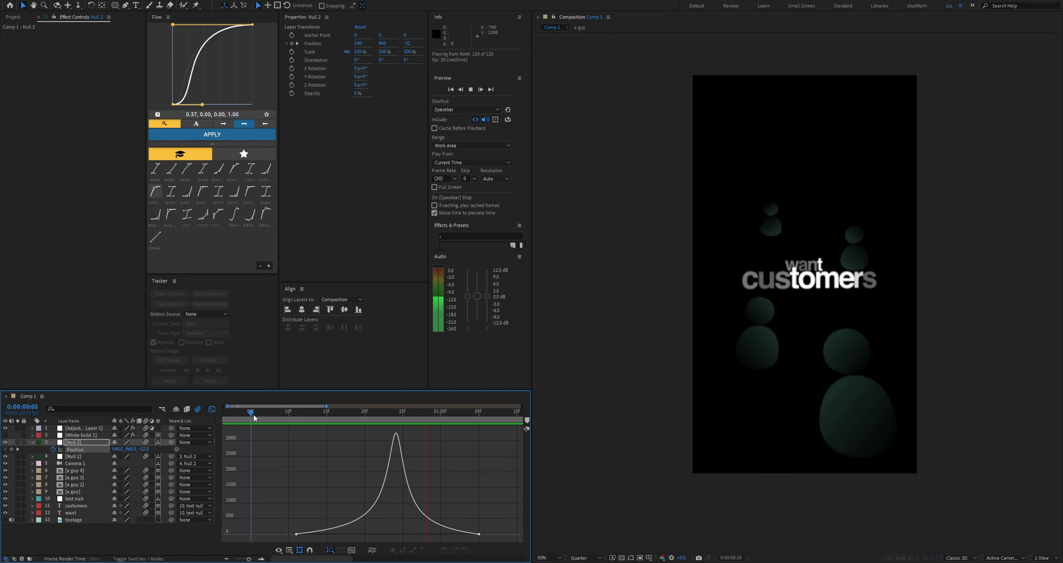
# Return from the speed graph to the layer bars and preview the full animation from frame 0
pyautogui.click(253, 414)
pyautogui.click(212, 409)
pyautogui.click(247, 435)
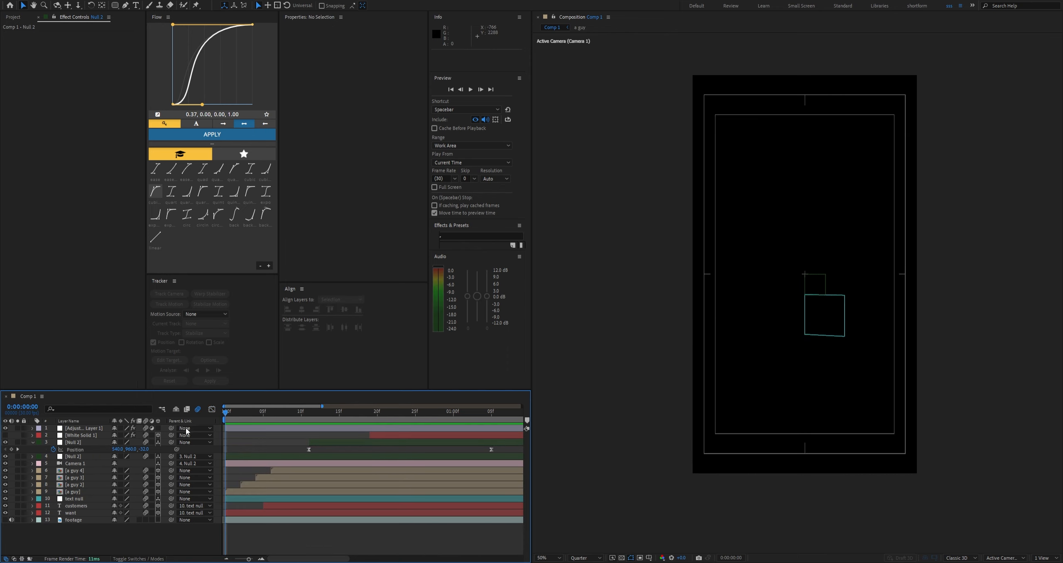
pyautogui.press('space')
pyautogui.click(227, 415)
pyautogui.press('space')
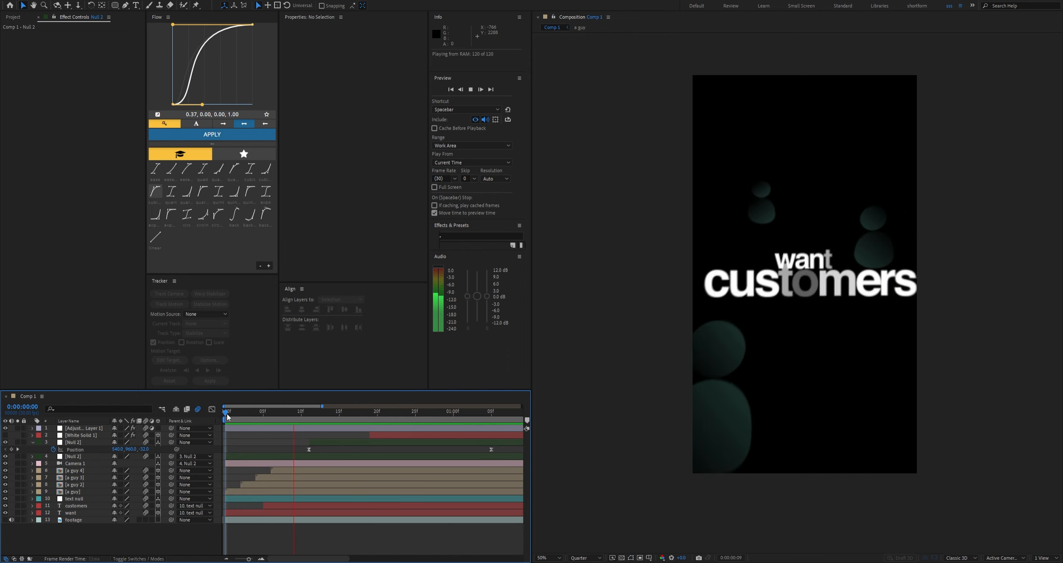
# Move the last Position keyframe of the layer 4 null to frame 21 and preview from frame 0
pyautogui.press('space')
pyautogui.click(348, 457)
pyautogui.press('p')
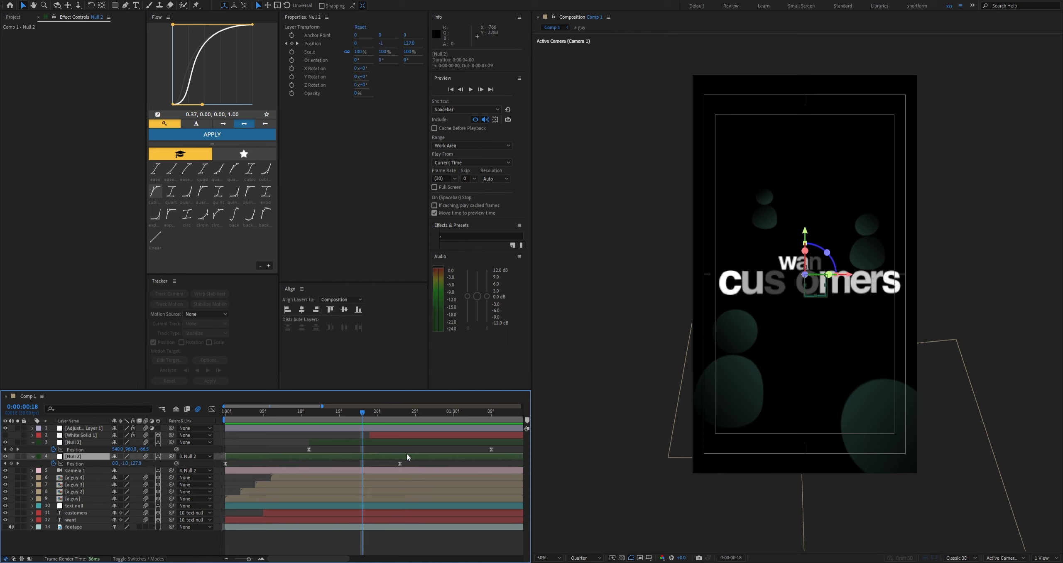
pyautogui.click(378, 449)
pyautogui.moveTo(367, 414); pyautogui.dragTo(207, 435)
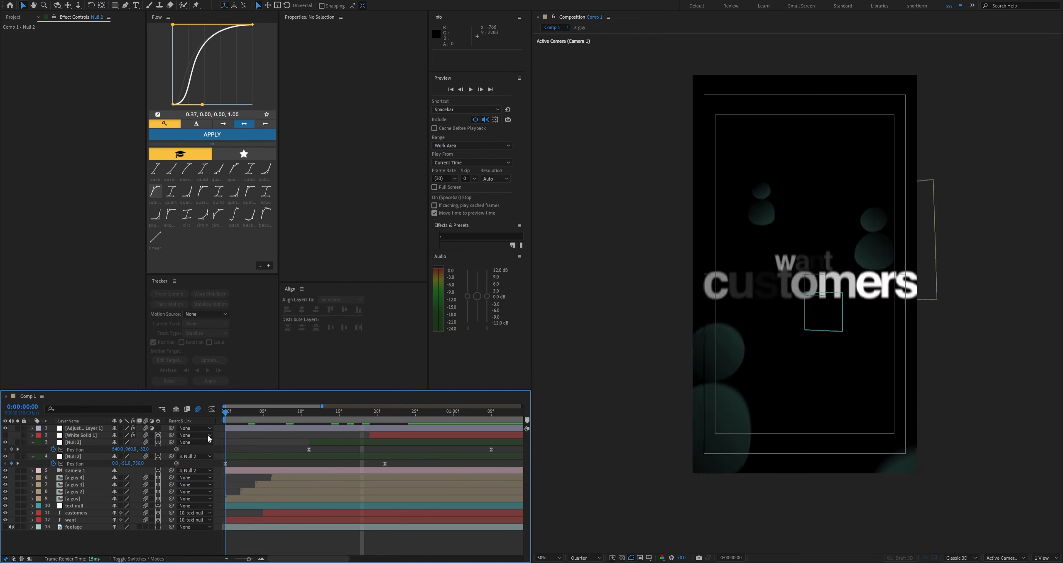
pyautogui.press('space')
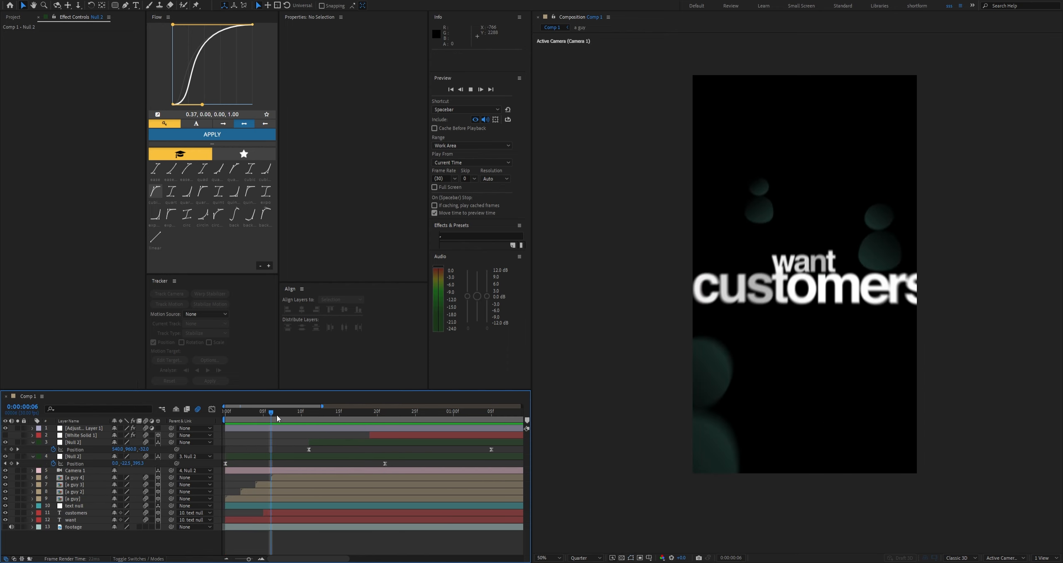
# Replay the opening of the composition to check how the text and figures enter
pyautogui.click(277, 415)
pyautogui.press('space')
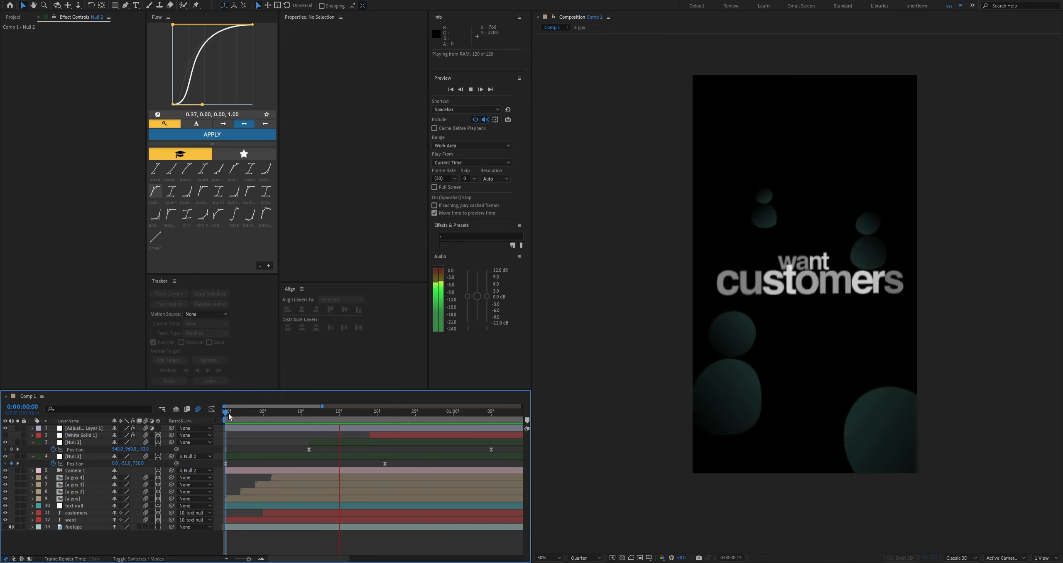
pyautogui.click(250, 412)
pyautogui.press('space')
pyautogui.moveTo(249, 412); pyautogui.dragTo(210, 419)
pyautogui.click(225, 415)
pyautogui.press('space')
# Stagger the figure layers so a guy 2 starts at frame 3, a guy 3 at frame 6 and a guy 4 at frame 8
pyautogui.moveTo(246, 494); pyautogui.dragTo(302, 480)
pyautogui.press('space')
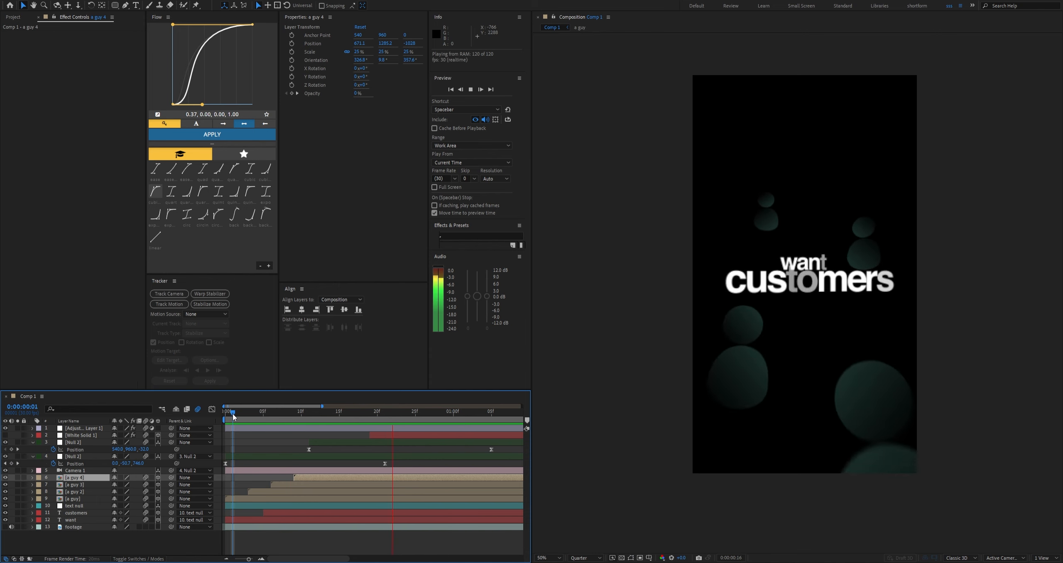
pyautogui.click(233, 414)
pyautogui.moveTo(296, 478); pyautogui.dragTo(288, 480)
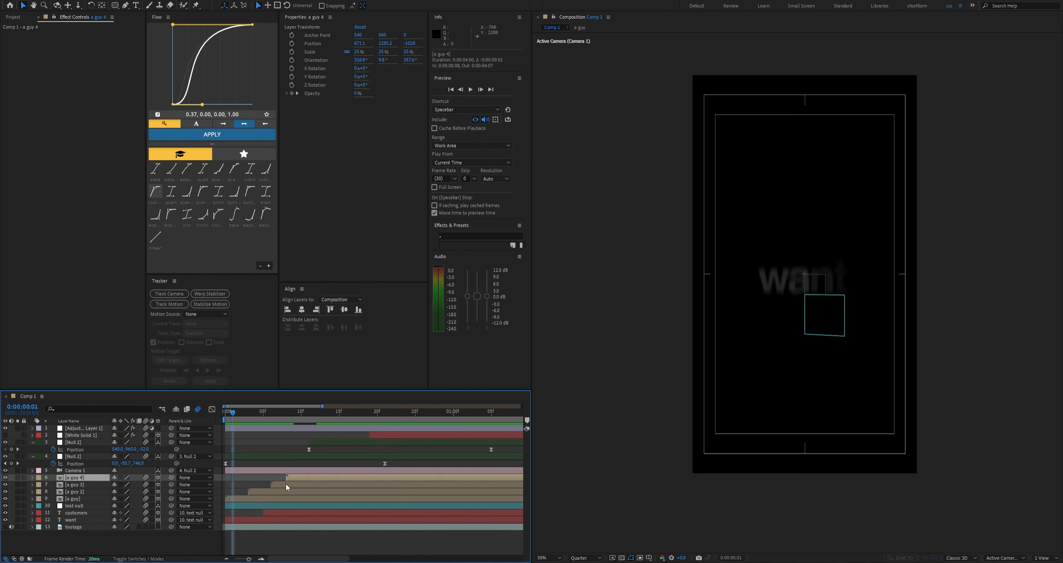
pyautogui.click(283, 484)
pyautogui.press('space')
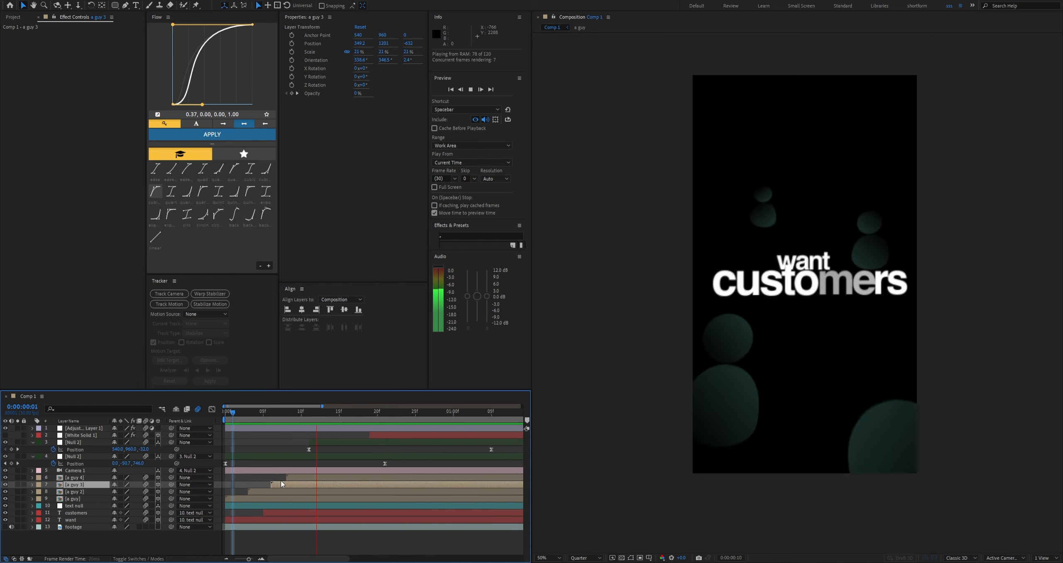
pyautogui.press('space')
# Make the White Solid 1 layer visible and preview its pixelate wipe over the text
pyautogui.moveTo(291, 417); pyautogui.dragTo(383, 432)
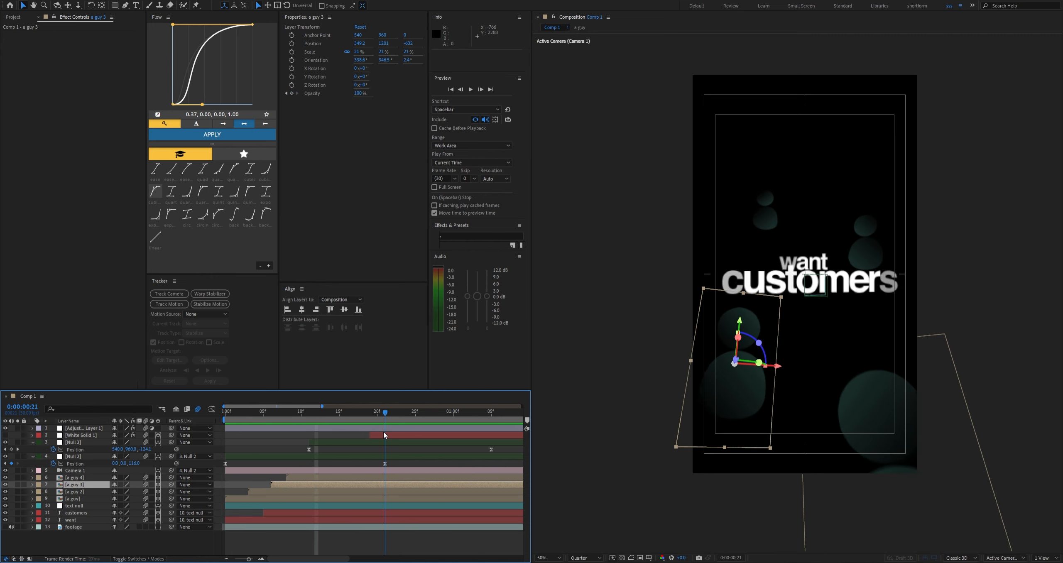
pyautogui.click(325, 436)
pyautogui.click(6, 435)
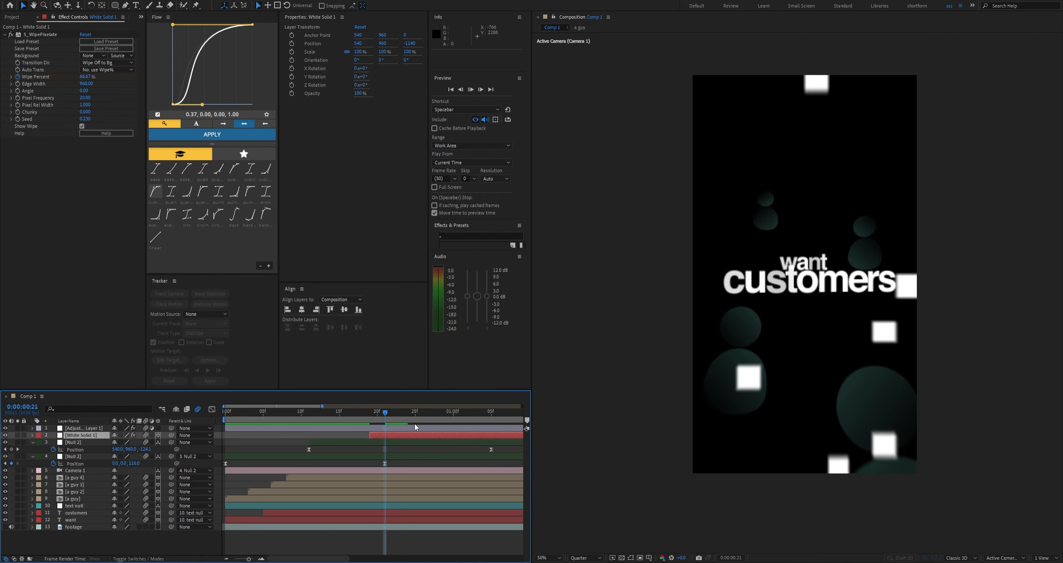
pyautogui.press('space')
pyautogui.moveTo(369, 417); pyautogui.dragTo(459, 414)
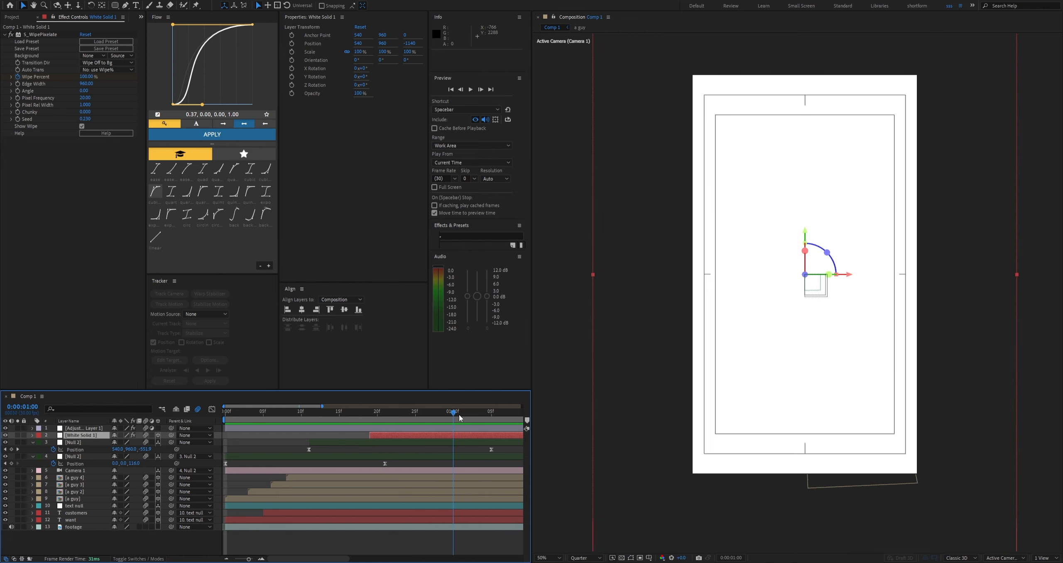
pyautogui.moveTo(382, 420); pyautogui.dragTo(396, 420)
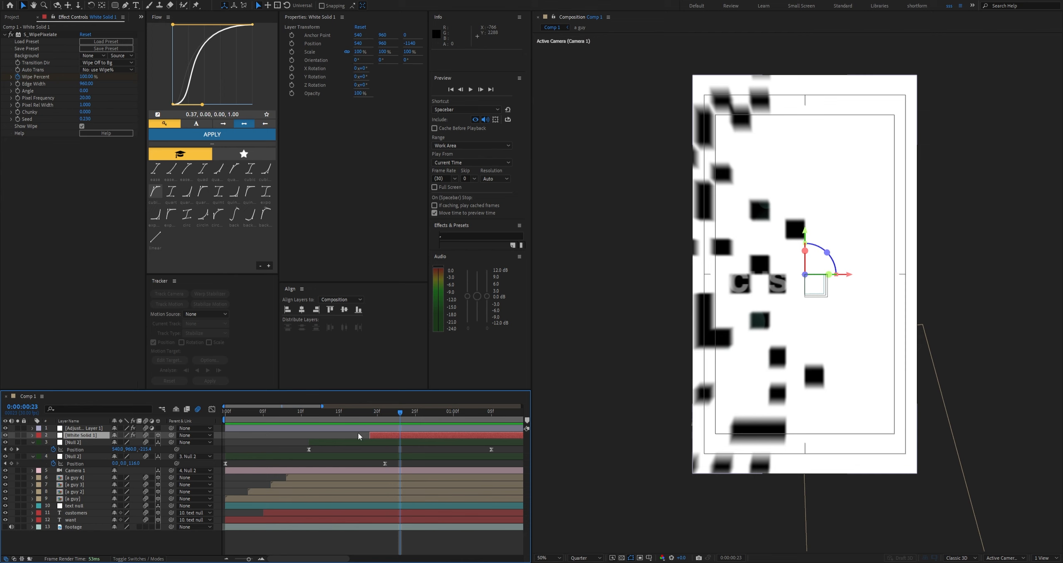
# Try White Solid 1 at 45% scale and preview the smaller wipe blocks
pyautogui.press('s')
pyautogui.moveTo(125, 442); pyautogui.dragTo(100, 442)
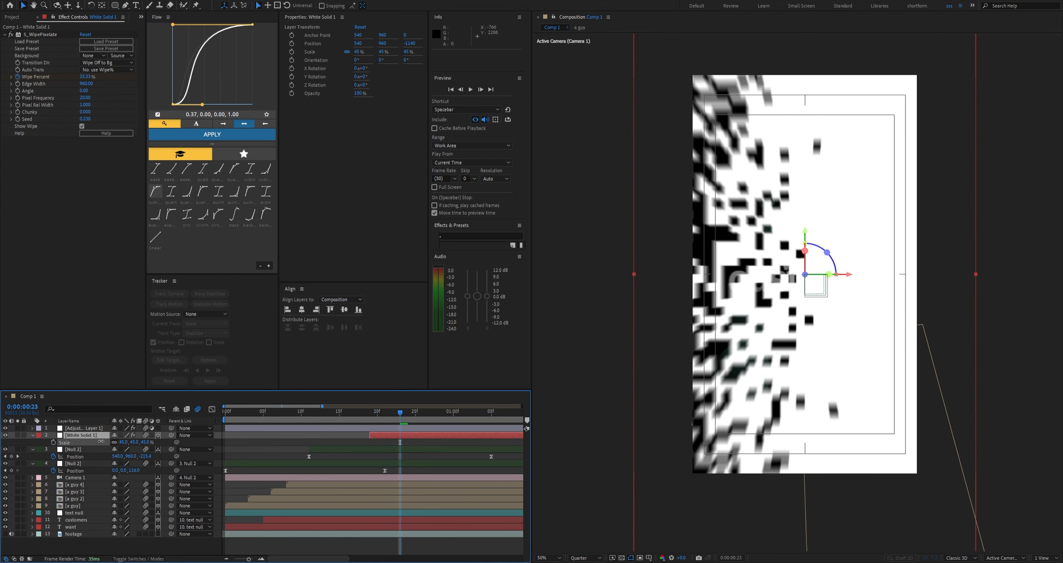
pyautogui.moveTo(345, 414); pyautogui.dragTo(387, 419)
pyautogui.press('space')
# Move the last Wipe Percent keyframe of White Solid 1 to 0:00:01:00
pyautogui.press('u')
pyautogui.moveTo(415, 450); pyautogui.dragTo(454, 449)
pyautogui.moveTo(386, 417); pyautogui.dragTo(369, 418)
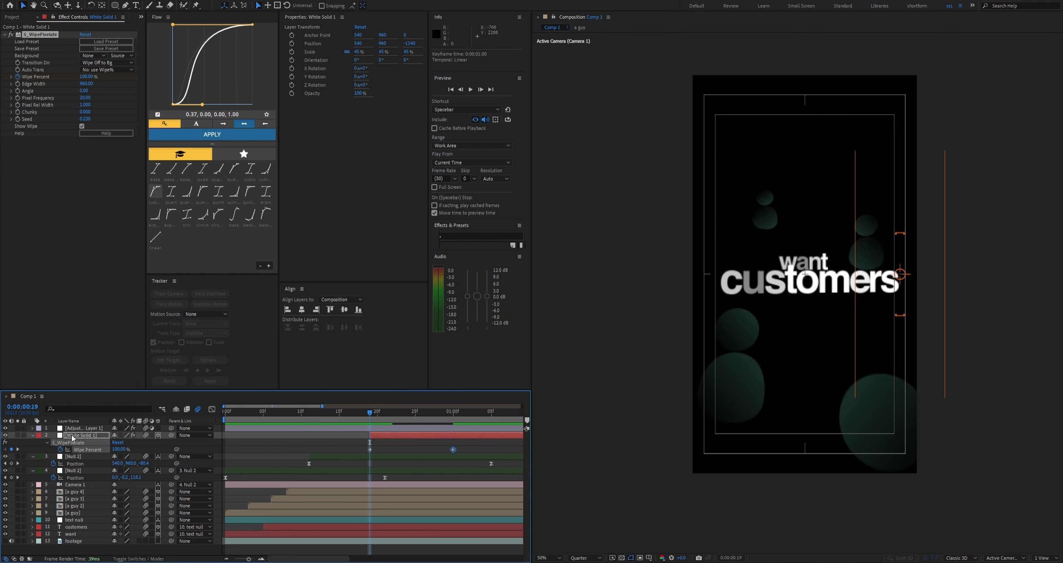
# Set the scale of White Solid 1 to 132% and preview the wipe
pyautogui.press('s')
pyautogui.moveTo(123, 442); pyautogui.dragTo(151, 444)
pyautogui.press('space')
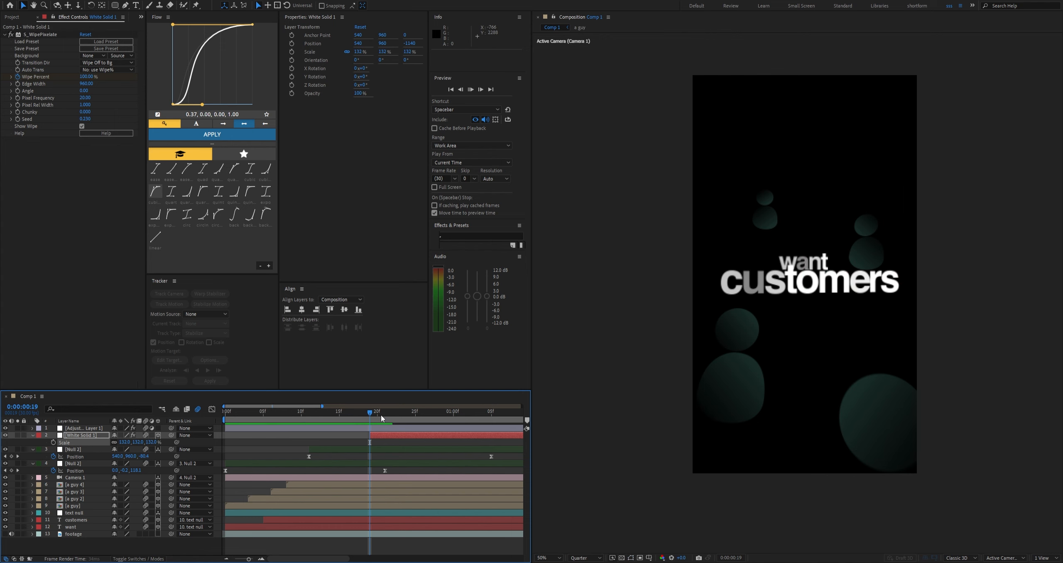
pyautogui.click(415, 418)
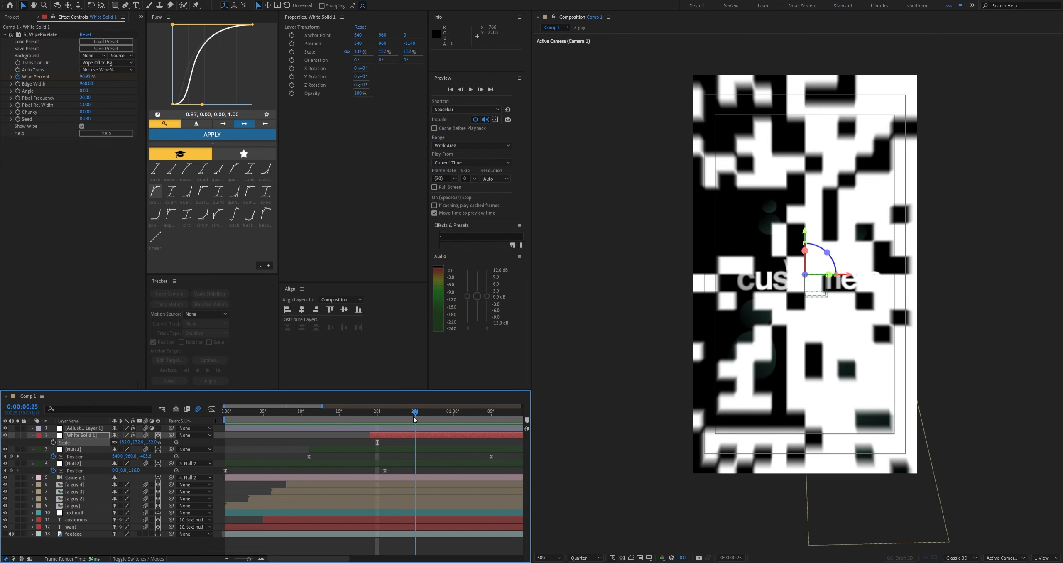
# Greatly increase the Edge Width of the S_WipePixelate effect and set its Pixel Frequency to 18.10
pyautogui.click(80, 102)
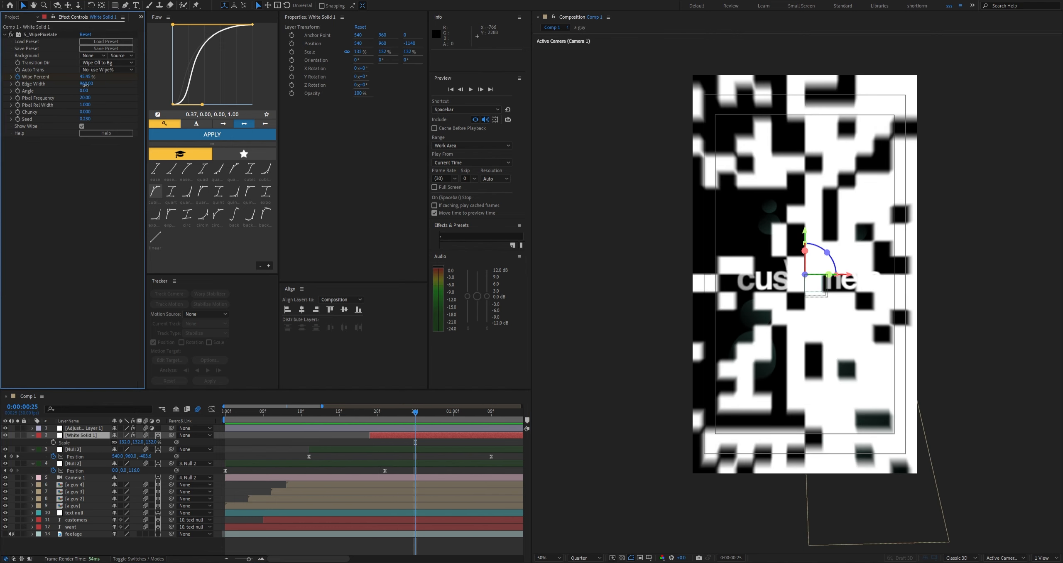
pyautogui.moveTo(85, 85); pyautogui.dragTo(325, 101)
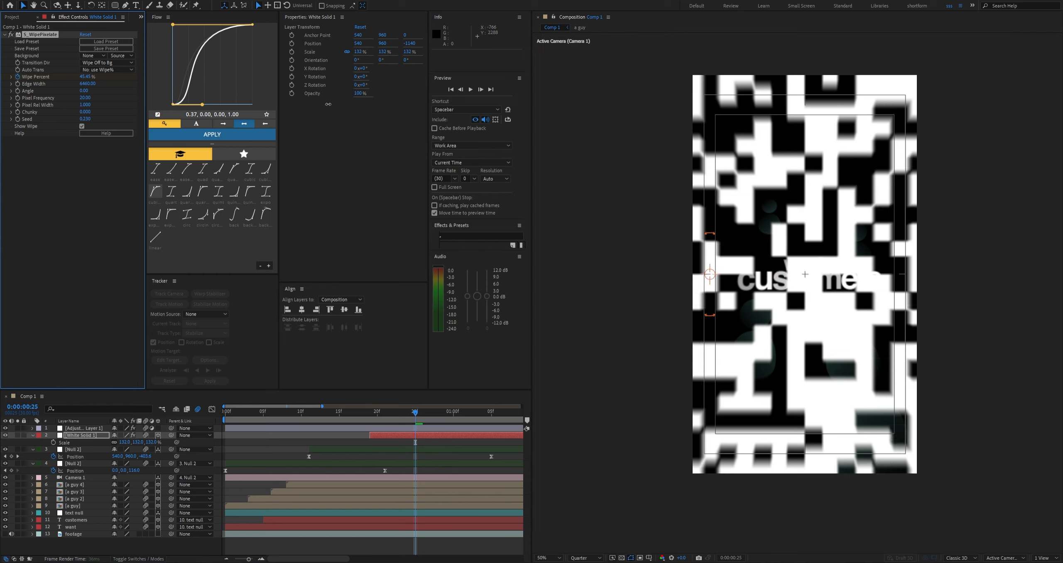
pyautogui.moveTo(87, 88); pyautogui.dragTo(83, 111)
# Undo the trial changes to the wipe's Pixel Rel Width, Chunky and Seed values
pyautogui.hotkey('ctrl', 'z')
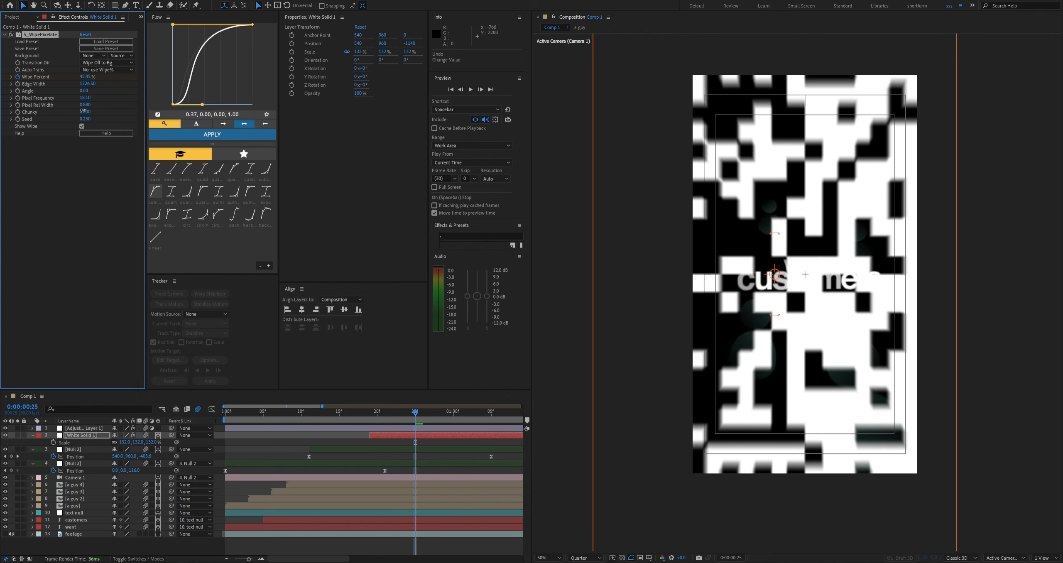
pyautogui.hotkey('ctrl', 'z')
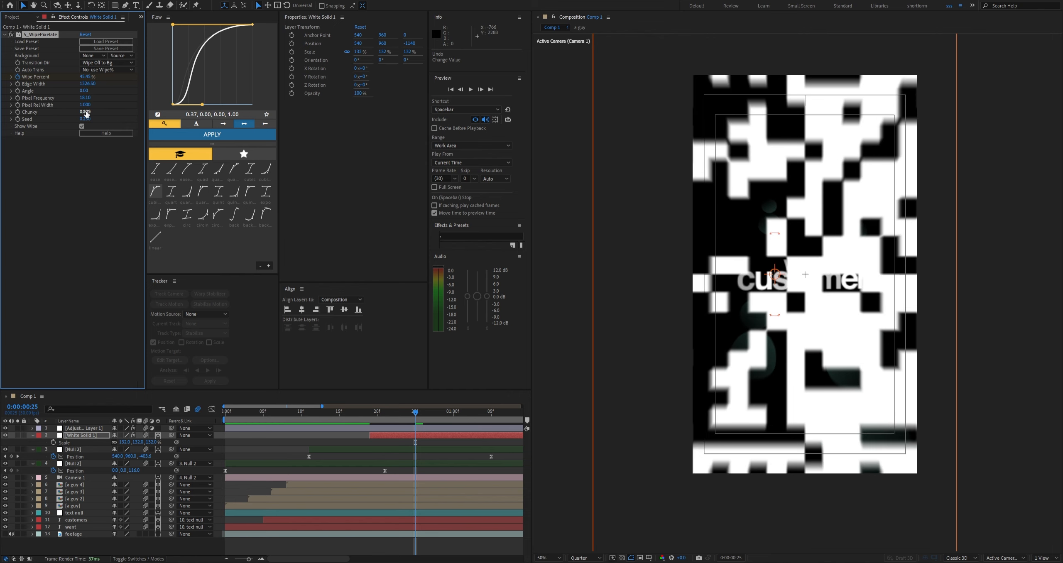
pyautogui.moveTo(95, 113); pyautogui.dragTo(86, 120)
pyautogui.hotkey('ctrl', 'z')
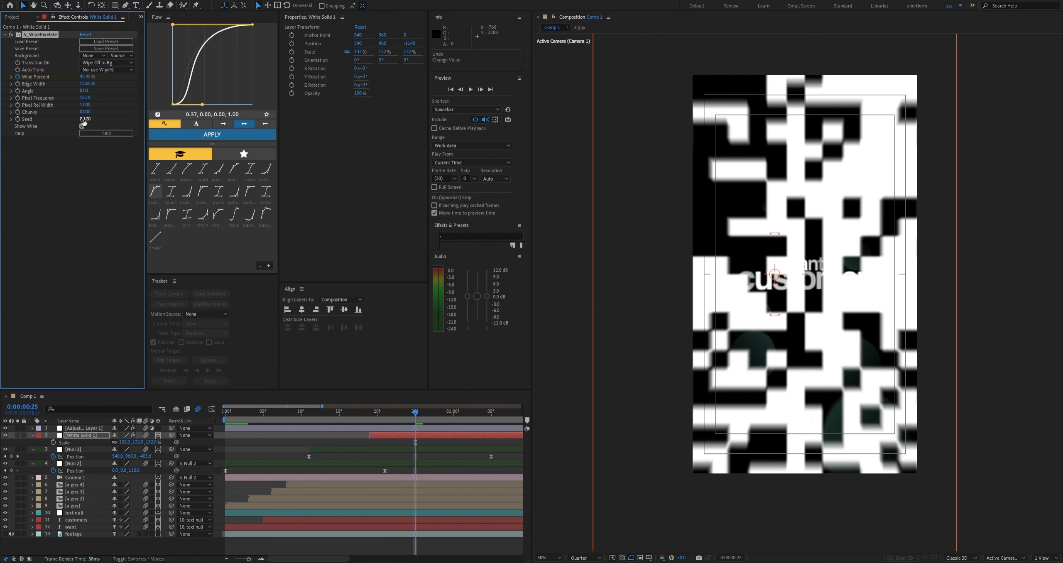
pyautogui.hotkey('ctrl', 'z')
# Collapse the revealed layer properties and preview the composition from frame 0
pyautogui.moveTo(417, 423); pyautogui.dragTo(231, 417)
pyautogui.click(250, 450)
pyautogui.press('u')
pyautogui.press('u')
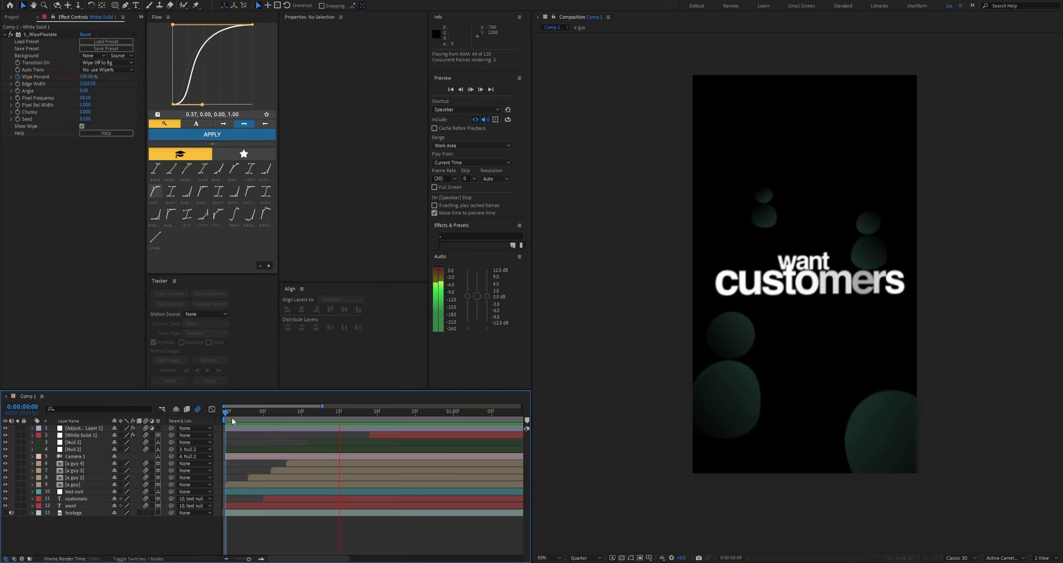
# Move the text null's last Y Rotation keyframe to frame 21, level with the layer 4 null's last Position keyframe
pyautogui.moveTo(233, 421); pyautogui.dragTo(376, 440)
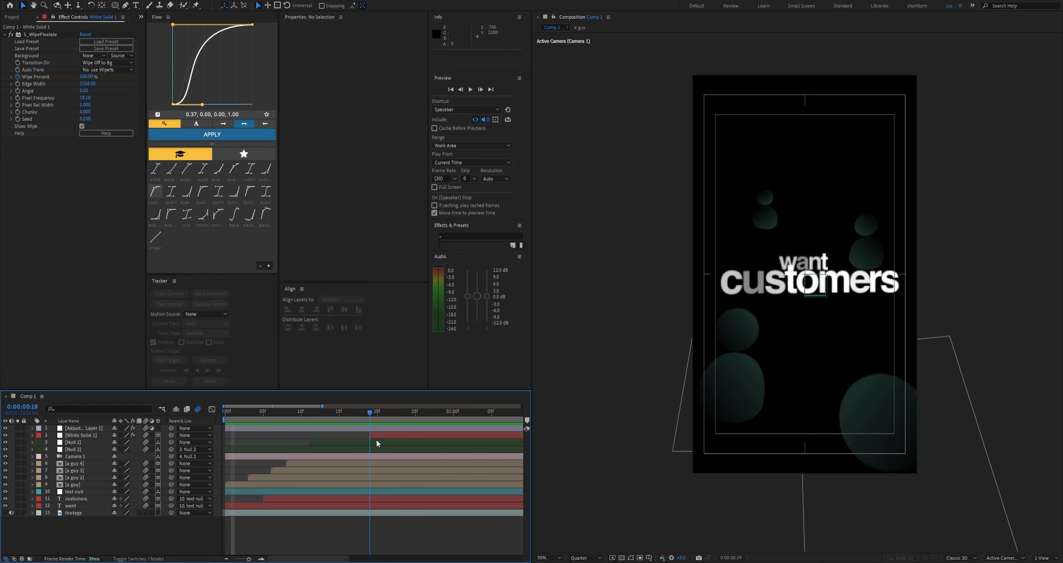
pyautogui.click(359, 491)
pyautogui.press('u')
pyautogui.click(366, 457)
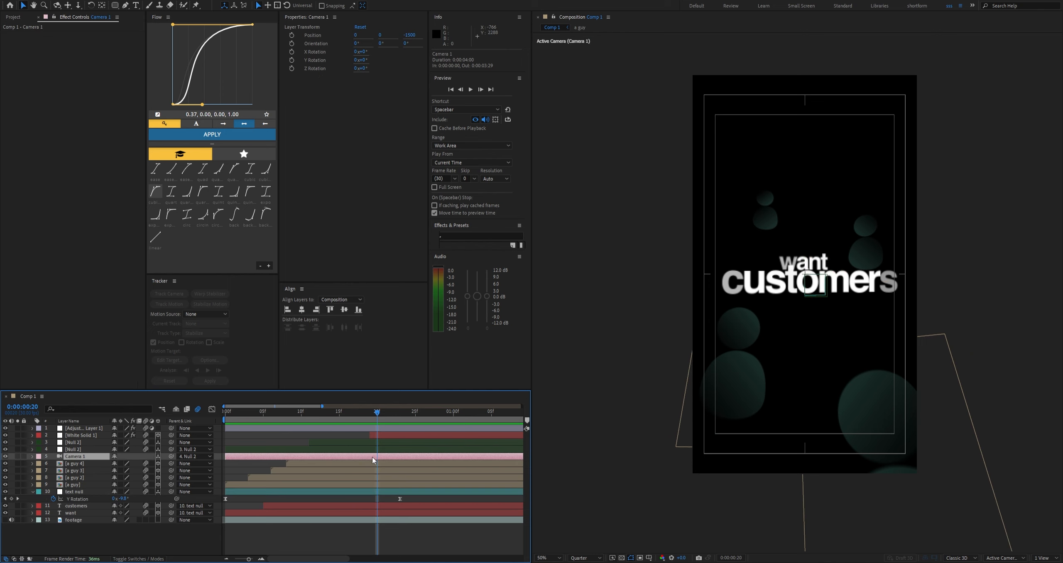
pyautogui.click(379, 450)
pyautogui.press('u')
pyautogui.moveTo(393, 411); pyautogui.dragTo(386, 417)
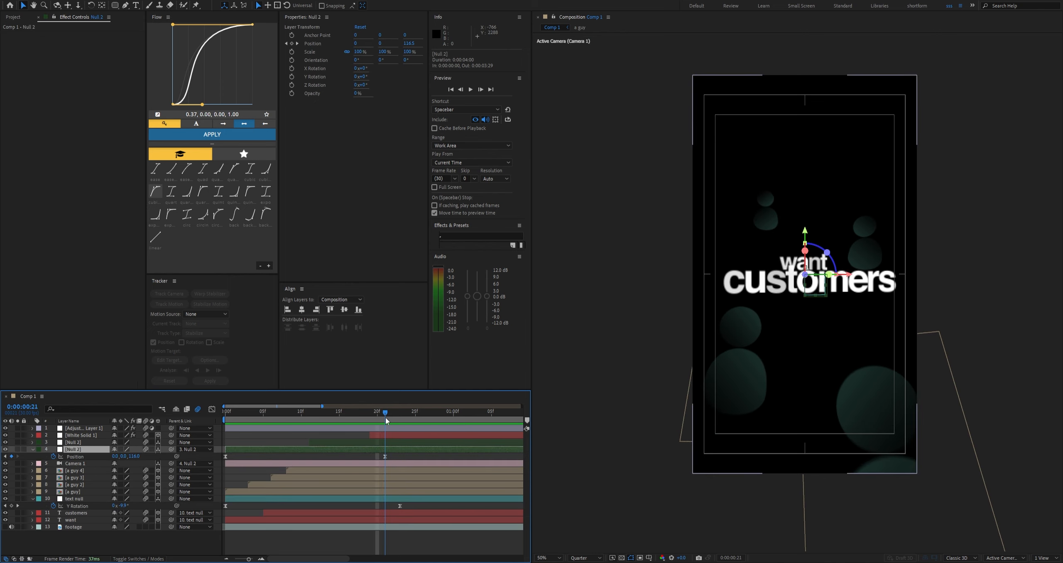
pyautogui.moveTo(399, 506); pyautogui.dragTo(383, 506)
# Apply the 0.37, 0.00, 0.00, 1.00 Flow curve to the layer 4 null's Position and text null's Y Rotation keyframes, and preview
pyautogui.moveTo(392, 461); pyautogui.dragTo(213, 456)
pyautogui.click(157, 133)
pyautogui.click(386, 505)
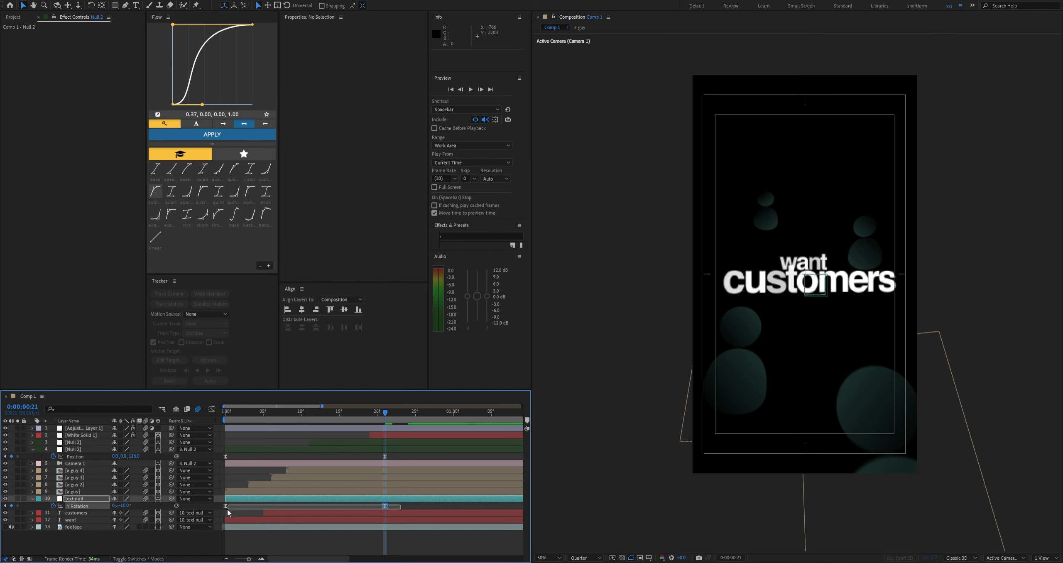
pyautogui.click(265, 459)
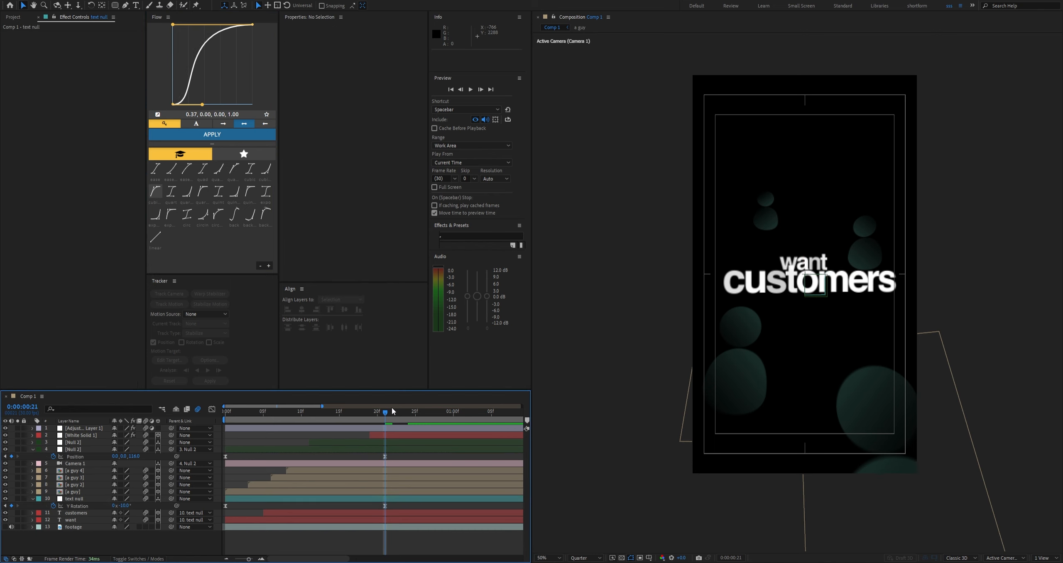
pyautogui.moveTo(391, 411); pyautogui.dragTo(227, 420)
pyautogui.press('space')
# Shift the text null's last Y Rotation keyframe ten frames later to 0:00:01:01
pyautogui.click(386, 506)
pyautogui.hotkey('alt', 'shift', 'Right')
pyautogui.click(233, 449)
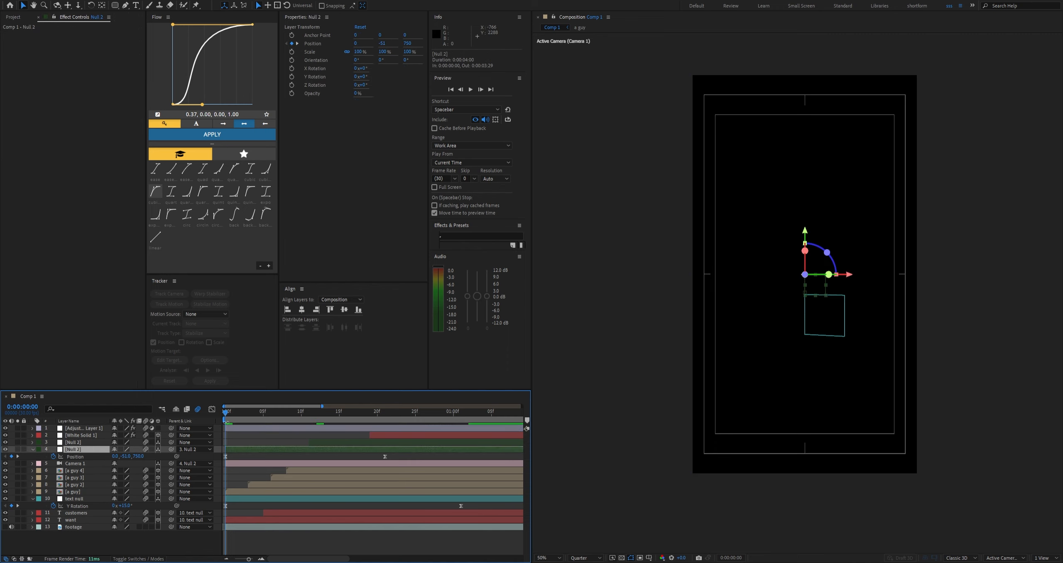
pyautogui.click(233, 441)
pyautogui.moveTo(233, 416); pyautogui.dragTo(248, 441)
# Examine the layer 4 null's Position speed graph to find the frame where its speed peaks
pyautogui.moveTo(474, 505); pyautogui.dragTo(208, 507)
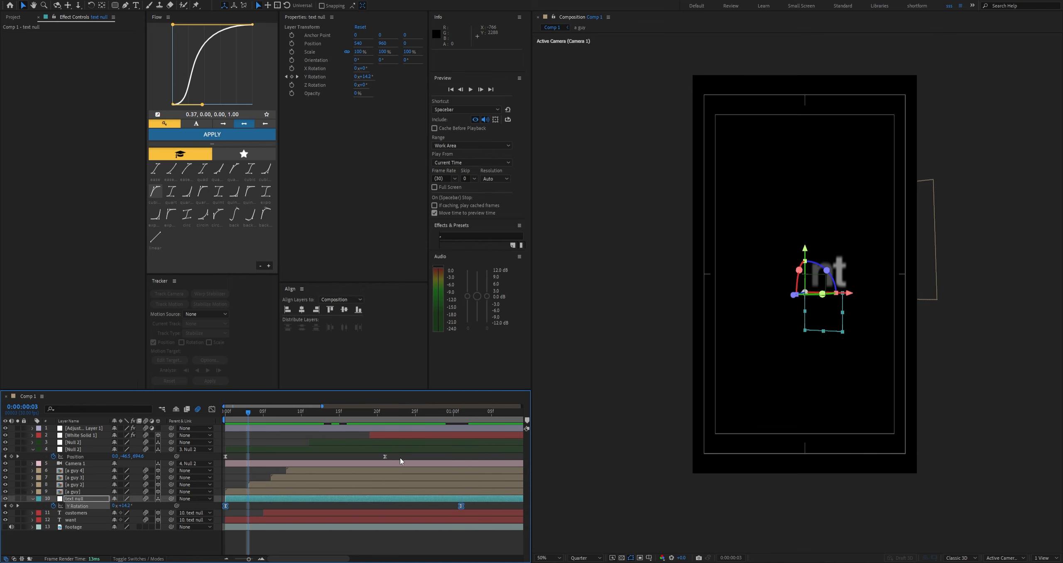
pyautogui.moveTo(400, 458); pyautogui.dragTo(211, 462)
pyautogui.click(212, 410)
pyautogui.moveTo(251, 414); pyautogui.dragTo(260, 418)
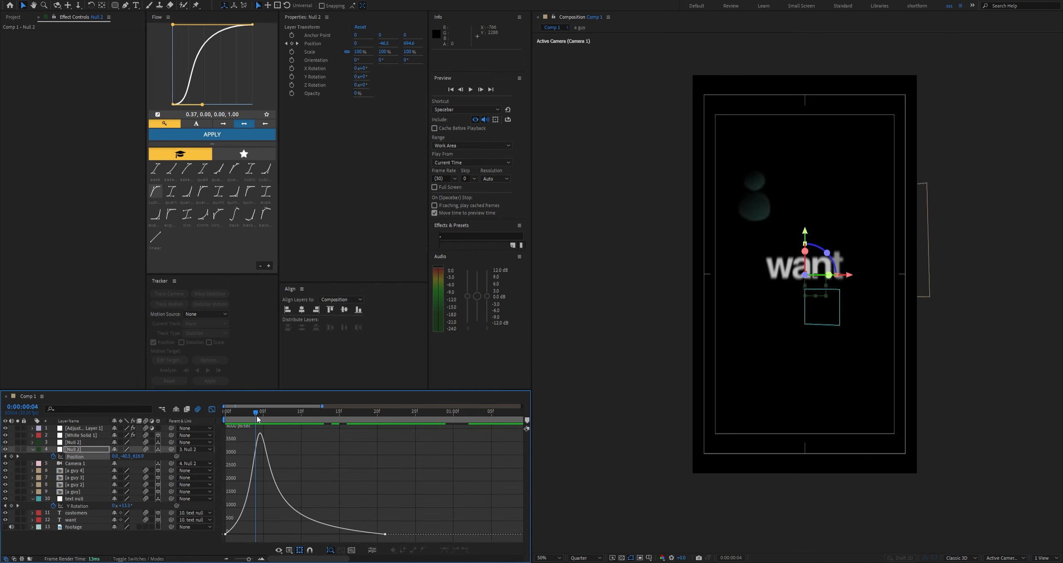
pyautogui.click(212, 410)
# Shorten the outgoing ease of the text null's first Y Rotation keyframe so its speed peaks around frame 5
pyautogui.click(427, 501)
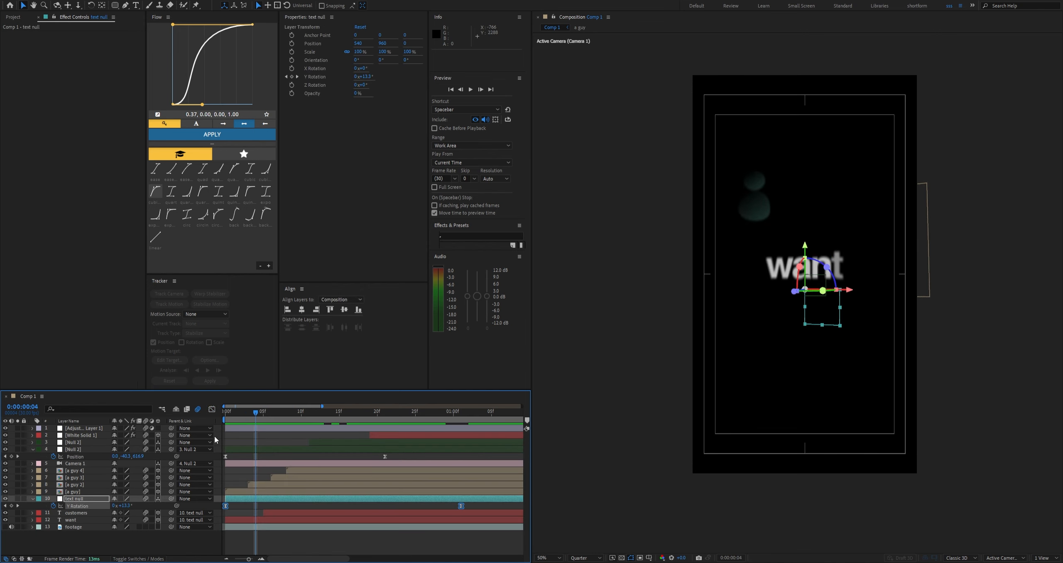
pyautogui.click(211, 410)
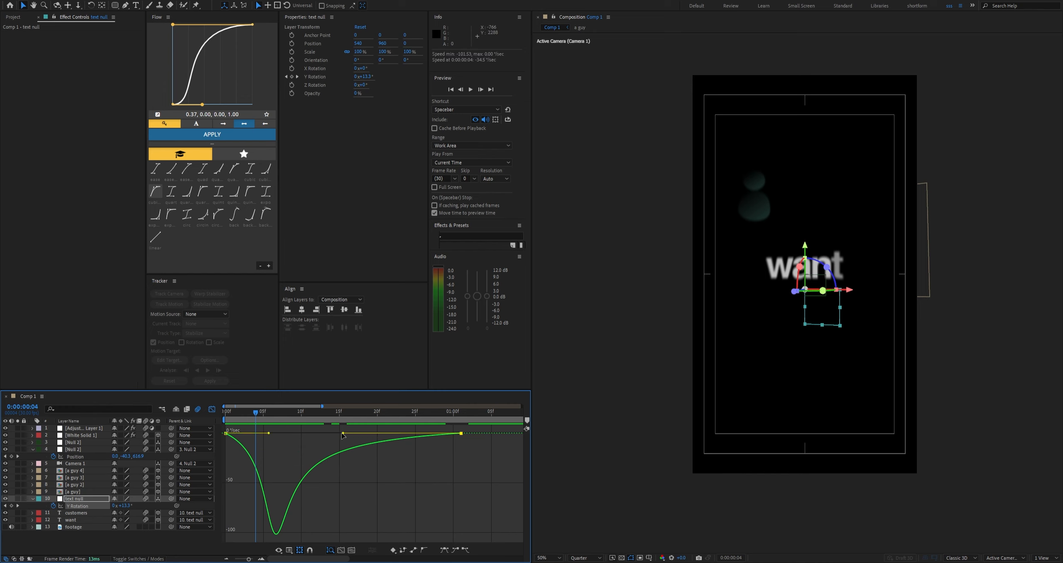
pyautogui.moveTo(343, 433)
pyautogui.mouseDown()
pyautogui.moveTo(330, 433)
pyautogui.moveTo(342, 432)
pyautogui.mouseUp()
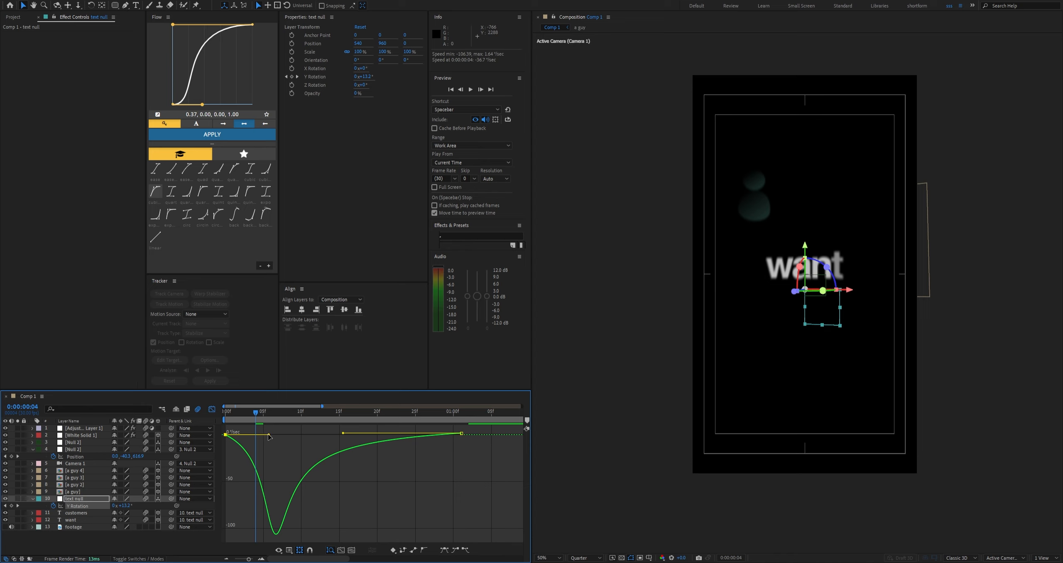
pyautogui.moveTo(269, 436)
pyautogui.mouseDown()
pyautogui.moveTo(253, 435)
pyautogui.moveTo(285, 435)
pyautogui.moveTo(256, 434)
pyautogui.mouseUp()
pyautogui.moveTo(342, 434); pyautogui.dragTo(326, 435)
# Preview the full animation from frame 0 with the adjusted Y Rotation easing
pyautogui.moveTo(257, 414); pyautogui.dragTo(257, 433)
pyautogui.click(226, 415)
pyautogui.press('space')
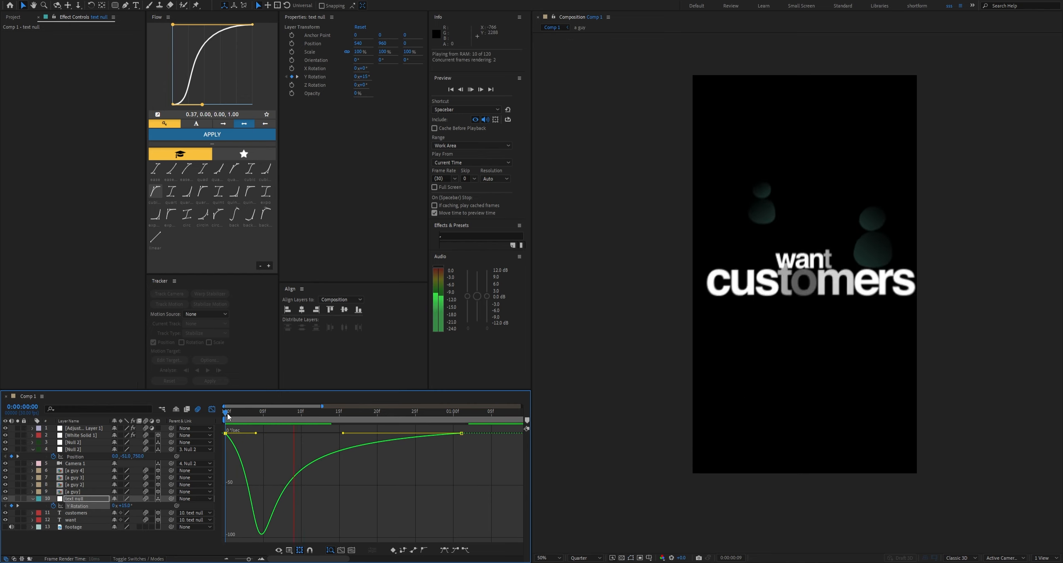
pyautogui.press('space')
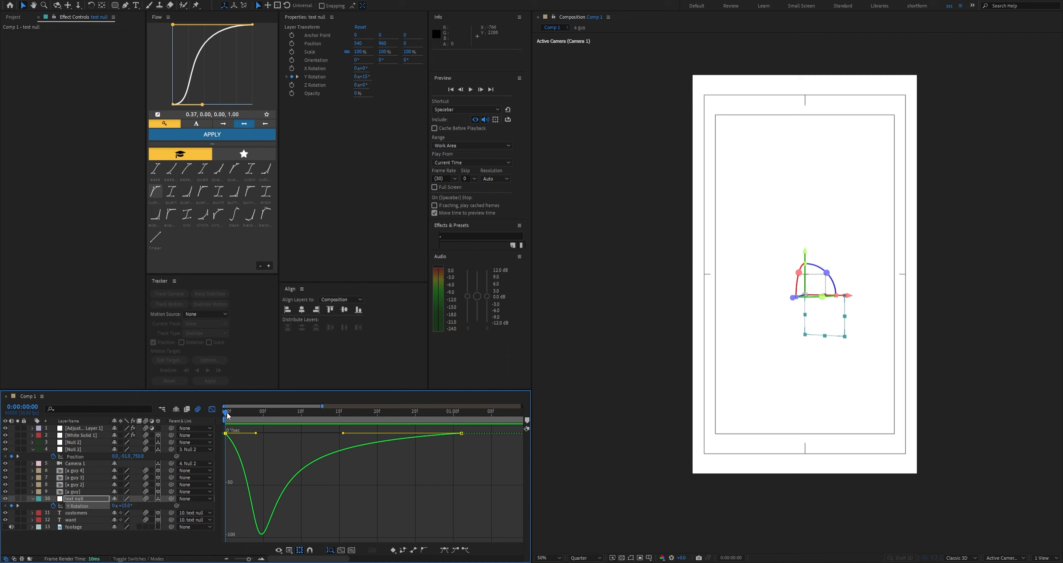
pyautogui.press('space')
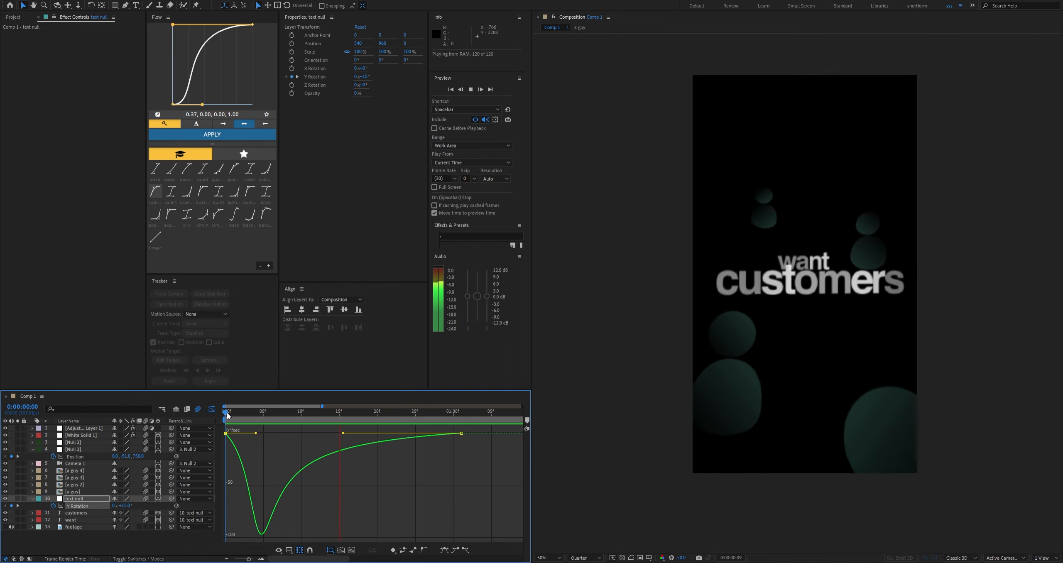
# Replay the animation from frame 0 and switch the timeline from the graph view back to the layer bars
pyautogui.click(226, 413)
pyautogui.press('space')
pyautogui.click(228, 413)
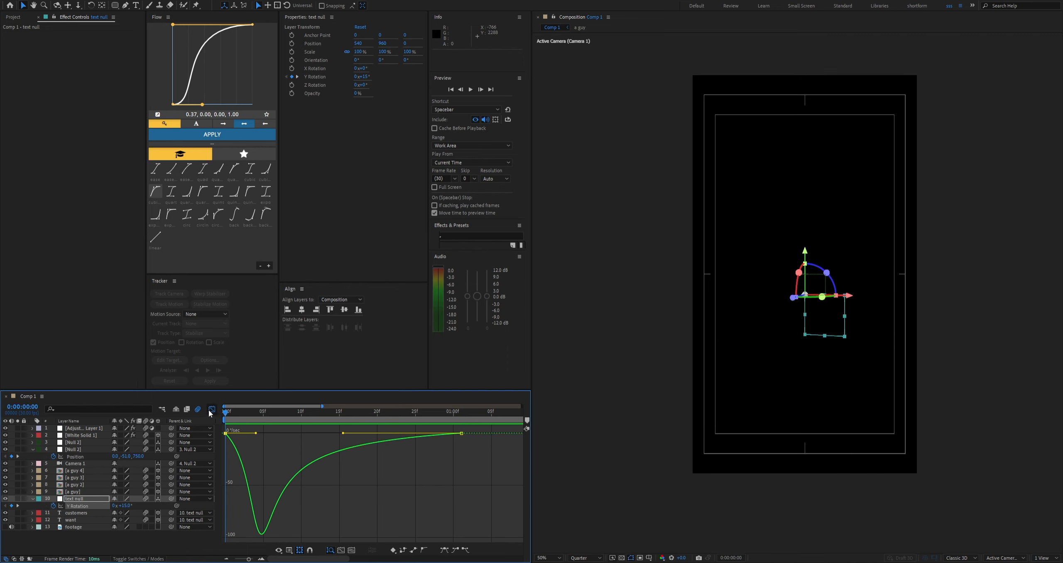
pyautogui.click(212, 409)
pyautogui.press('space')
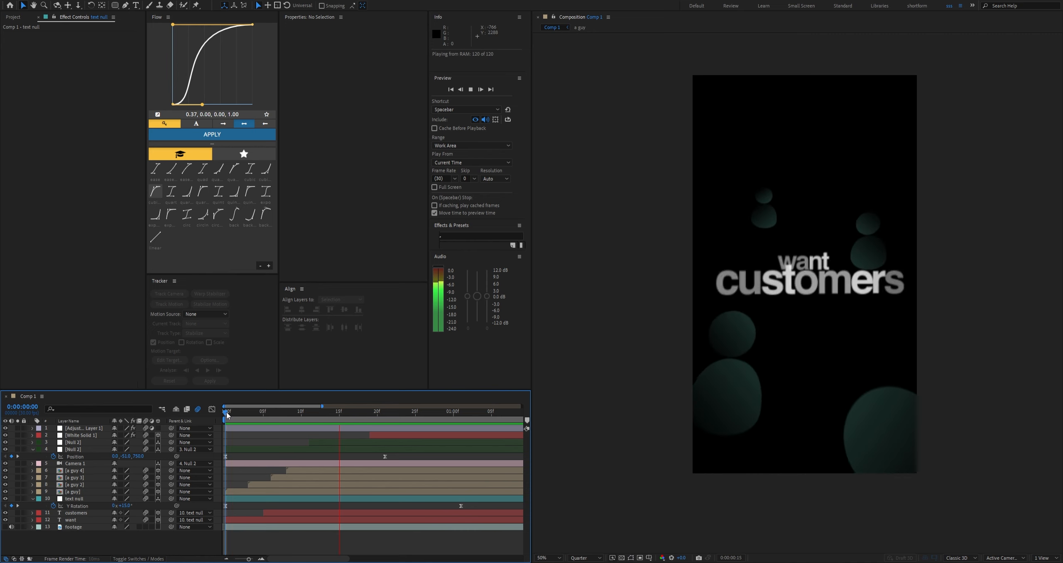
pyautogui.moveTo(226, 413); pyautogui.dragTo(193, 416)
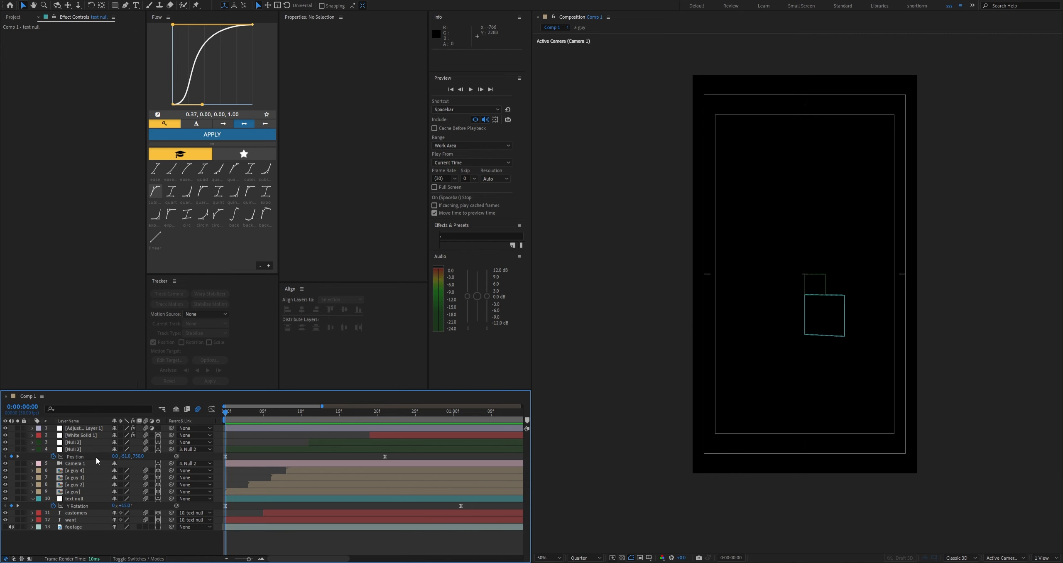
# Add an adjustment layer with a Transform effect and keyframe its Scale from 120 at frame 0 to 100 at frame 21
pyautogui.hotkey('ctrl', 'alt', 'y')
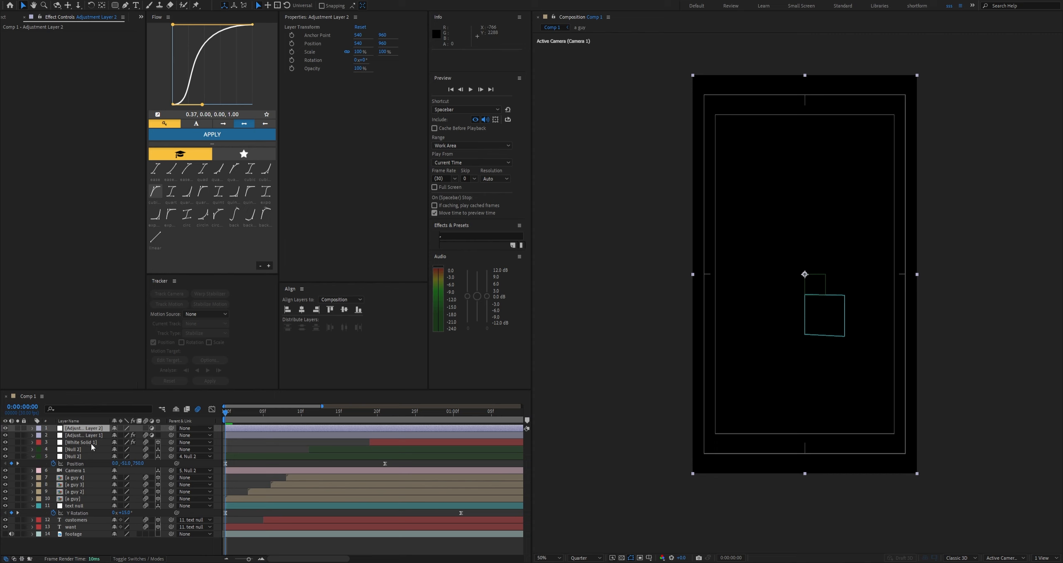
pyautogui.hotkey('ctrl', 'alt', 'shift', 'e')
pyautogui.press('u')
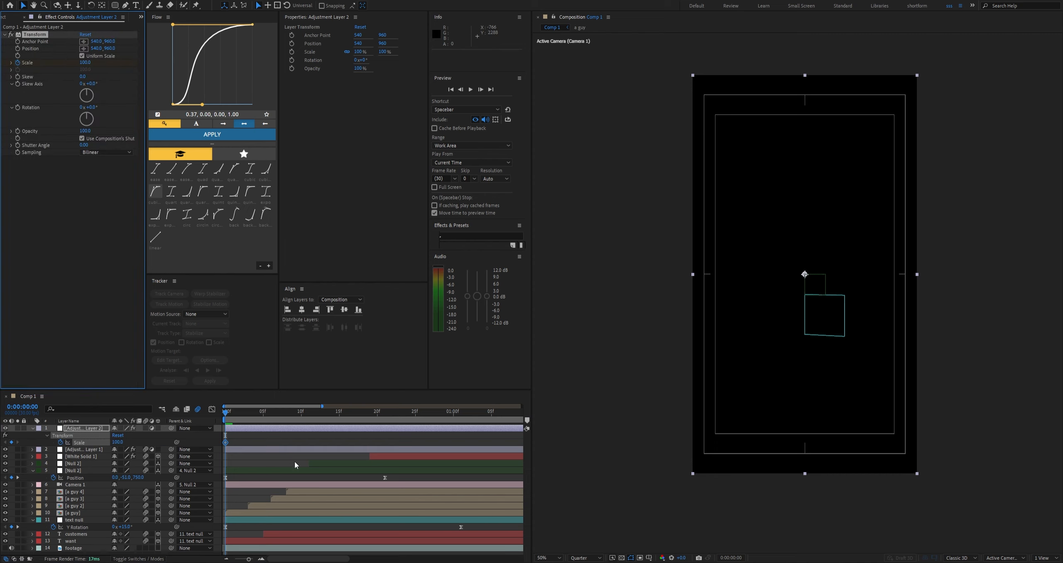
pyautogui.moveTo(226, 442); pyautogui.dragTo(243, 445)
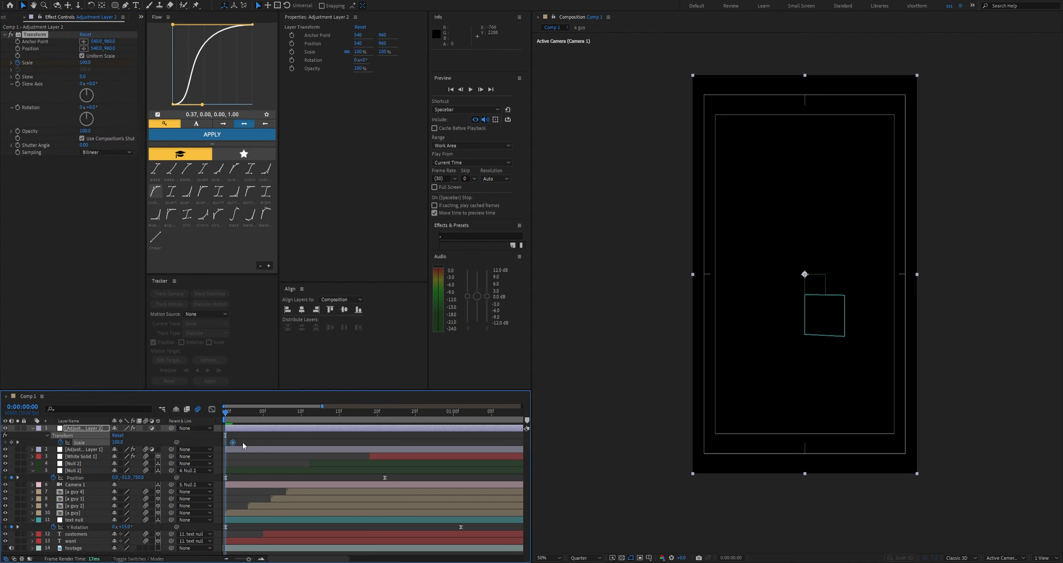
pyautogui.click(84, 62)
pyautogui.write('1')
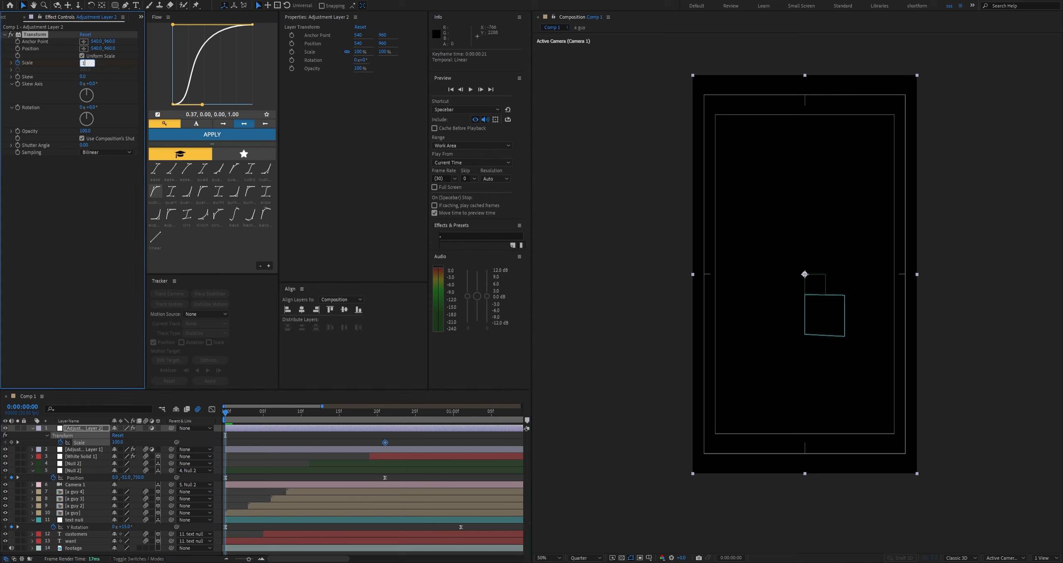
# Apply the same Flow ease curve as the animated null's Position keyframes to both Scale keyframes of Adjustment Layer 2
pyautogui.moveTo(400, 439); pyautogui.dragTo(204, 441)
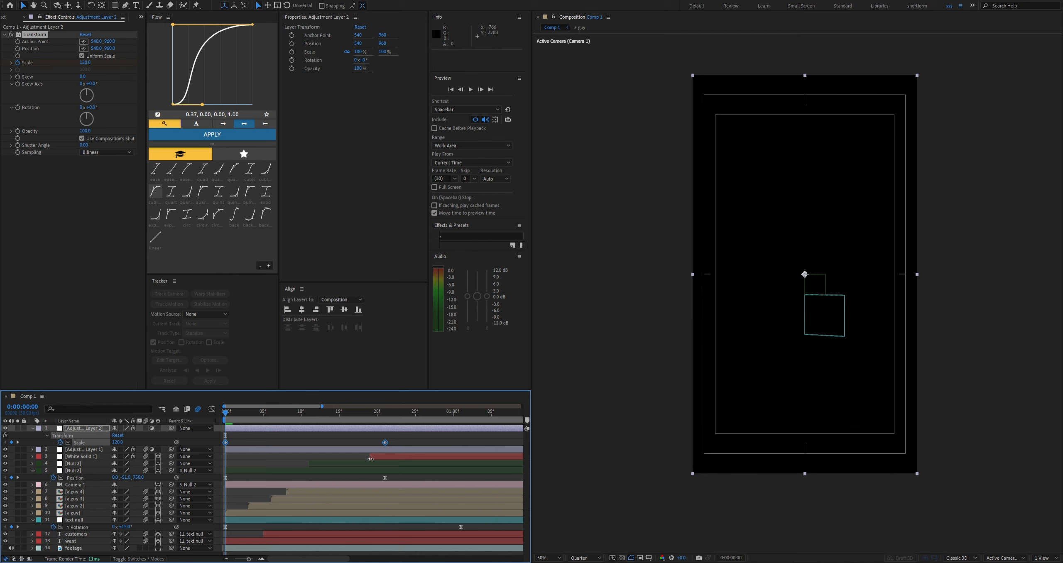
pyautogui.moveTo(393, 475); pyautogui.dragTo(209, 488)
pyautogui.click(156, 117)
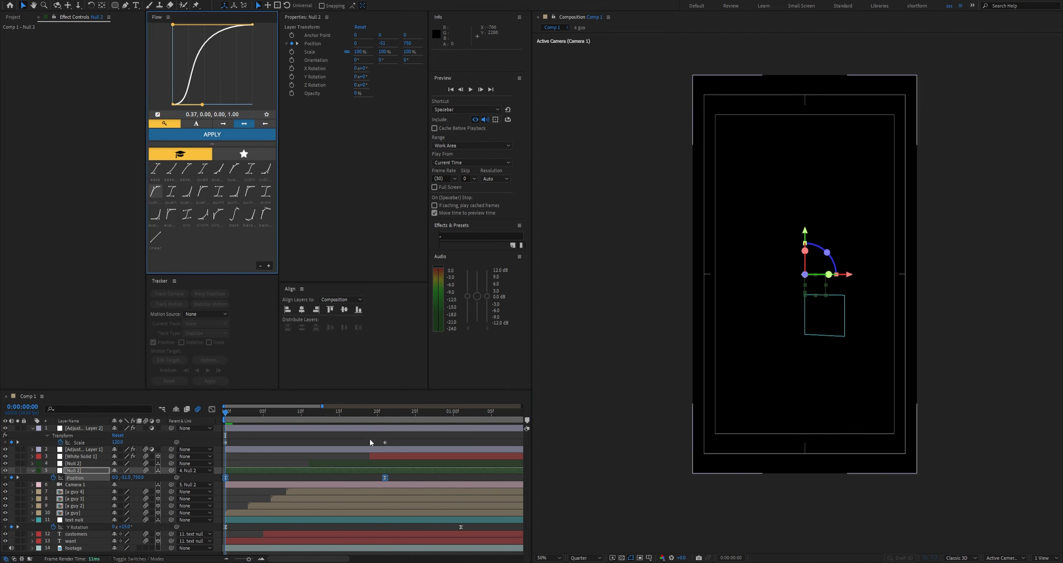
pyautogui.moveTo(400, 439); pyautogui.dragTo(219, 455)
pyautogui.click(212, 136)
pyautogui.click(264, 422)
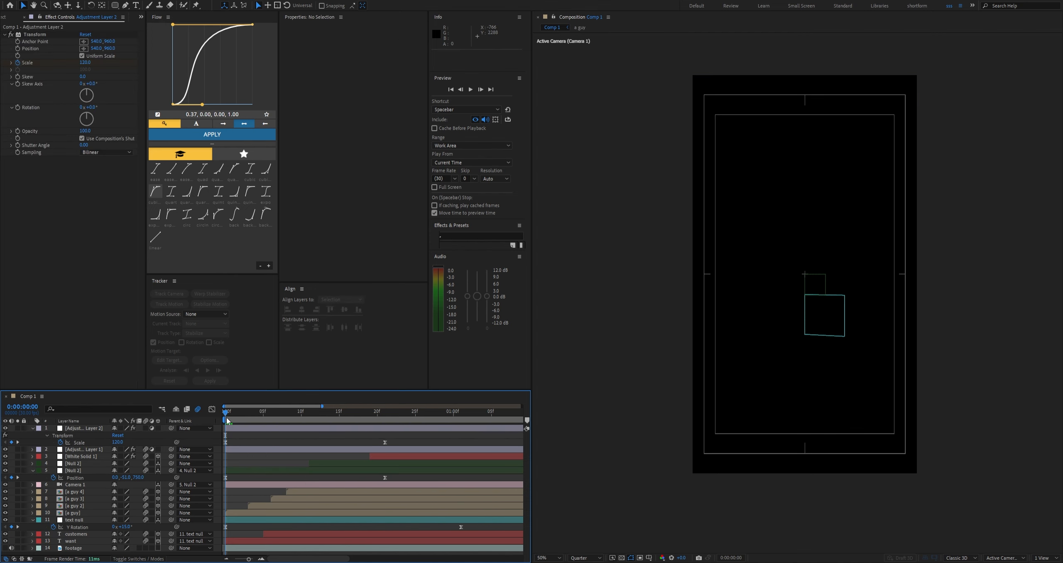
# Preview the animation from the beginning to check the eased scale-down
pyautogui.press('space')
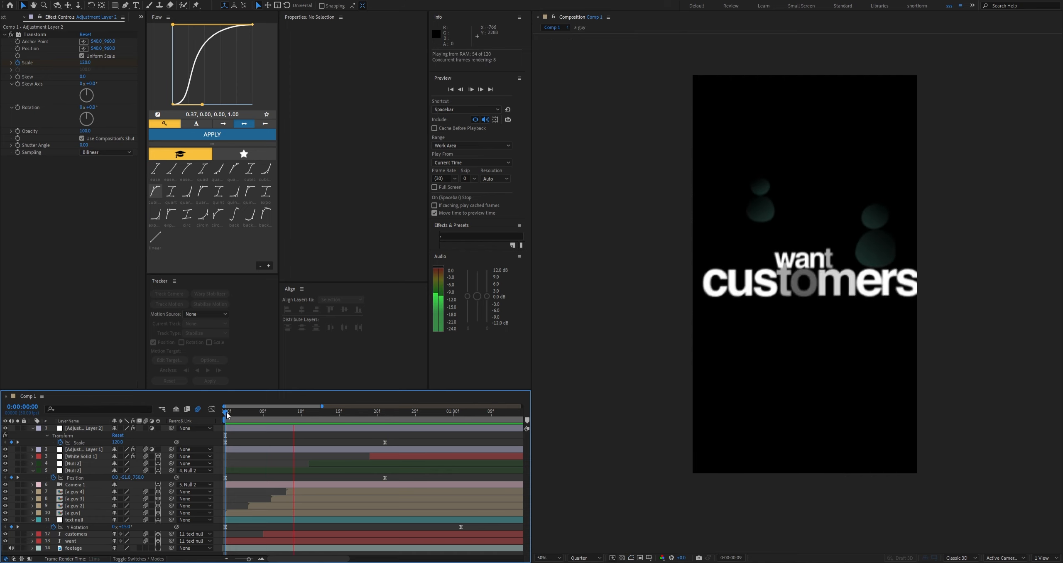
pyautogui.click(232, 412)
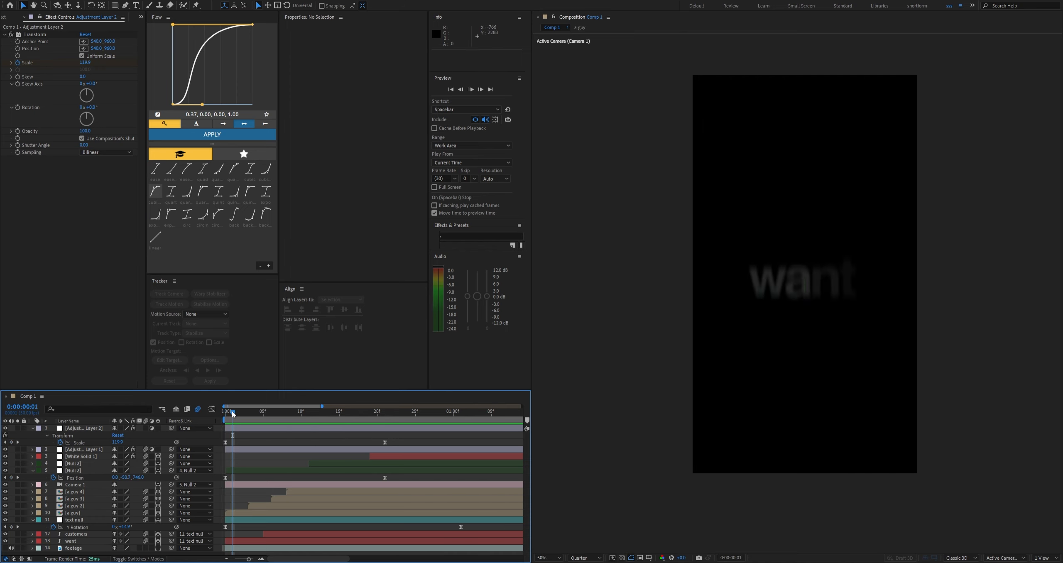
pyautogui.press('space')
pyautogui.moveTo(233, 412)
pyautogui.mouseDown()
pyautogui.moveTo(370, 417)
pyautogui.moveTo(236, 415)
pyautogui.moveTo(247, 419)
pyautogui.mouseUp()
pyautogui.press('space')
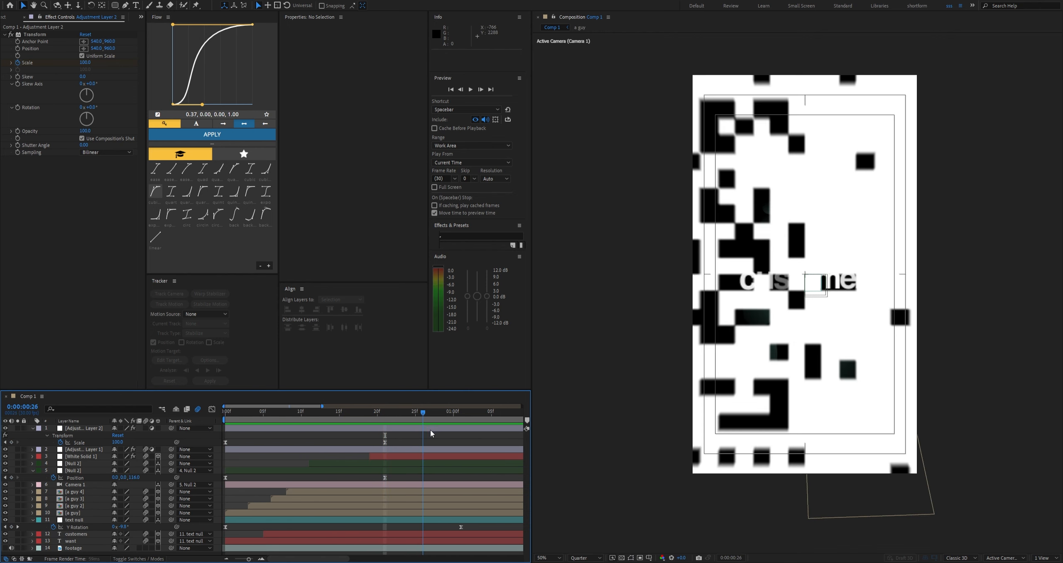
# Retime the white solid's wipe so the layer starts at frame 19 and its last Wipe Percent keyframe sits at frame 29
pyautogui.press('space')
pyautogui.click(430, 456)
pyautogui.press('u')
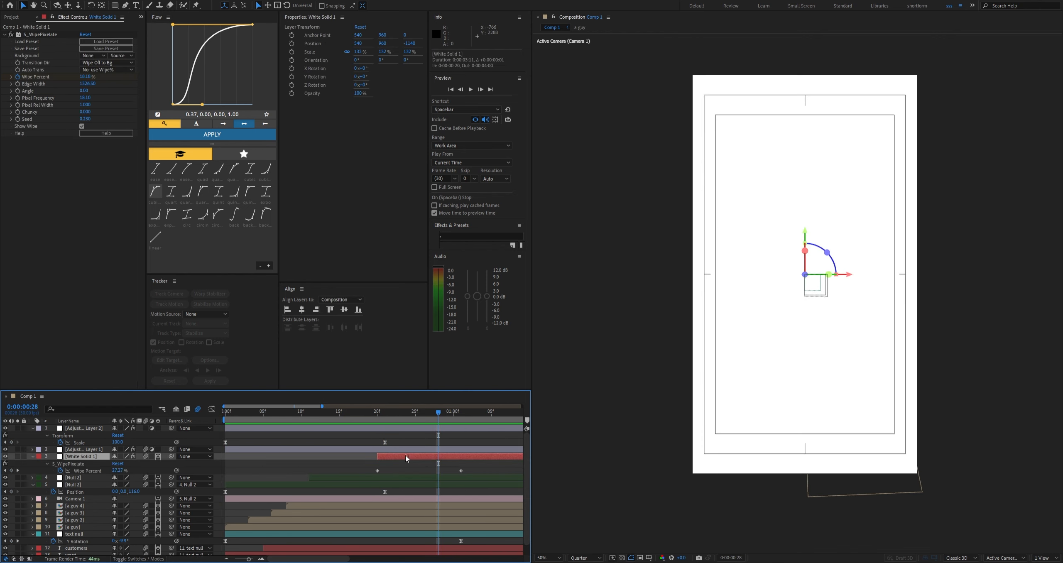
pyautogui.moveTo(405, 455); pyautogui.dragTo(438, 471)
pyautogui.click(443, 470)
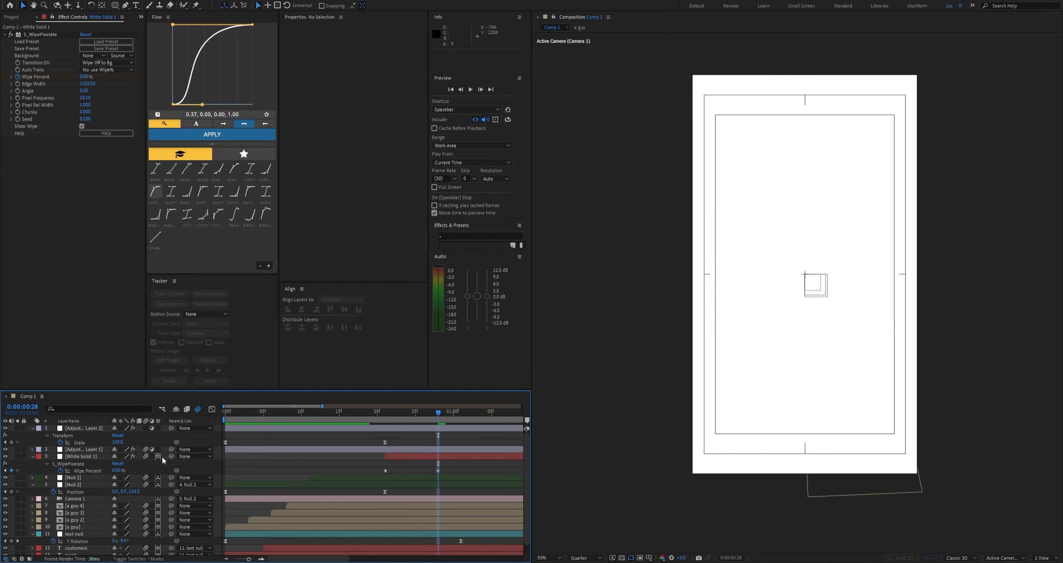
pyautogui.moveTo(443, 417); pyautogui.dragTo(386, 421)
pyautogui.moveTo(395, 456); pyautogui.dragTo(446, 471)
pyautogui.click(410, 445)
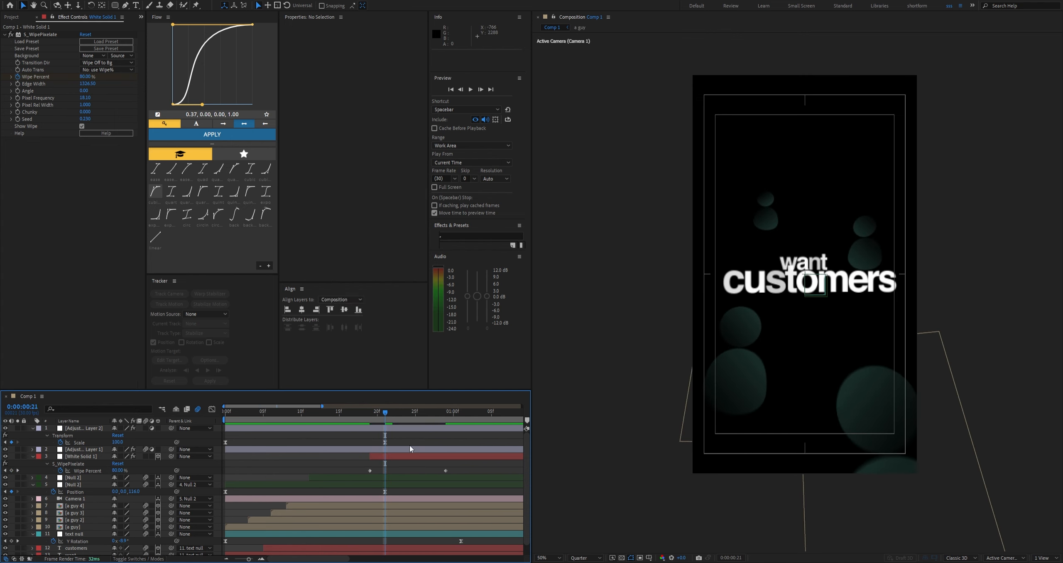
# Preview the retimed white wipe from about frame 15
pyautogui.click(332, 417)
pyautogui.press('space')
pyautogui.click(337, 417)
pyautogui.press('space')
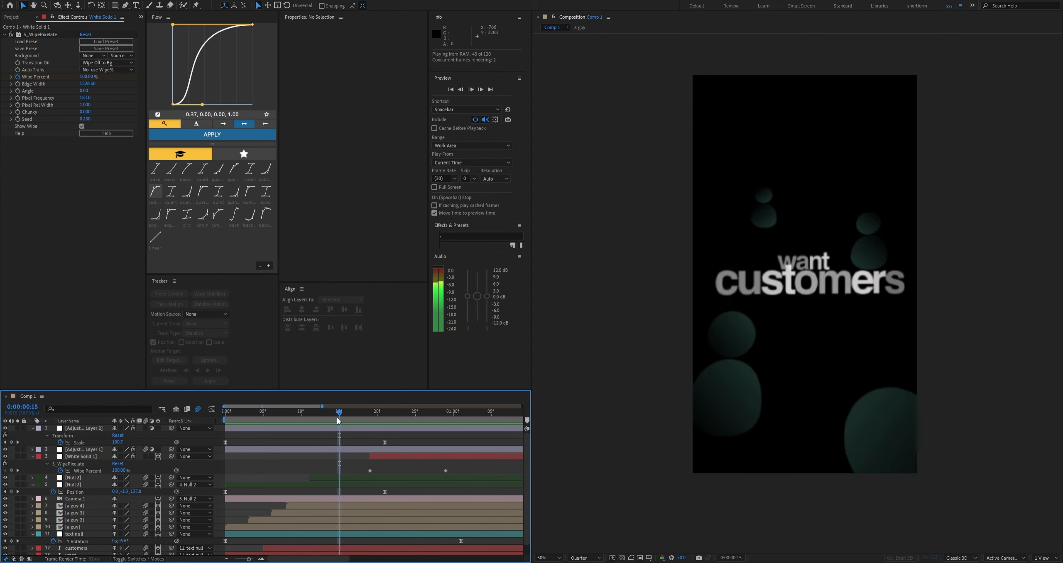
pyautogui.moveTo(337, 417); pyautogui.dragTo(204, 434)
# Collapse the revealed keyframe properties and rename Adjustment Layer 1 as "shake"
pyautogui.press('u')
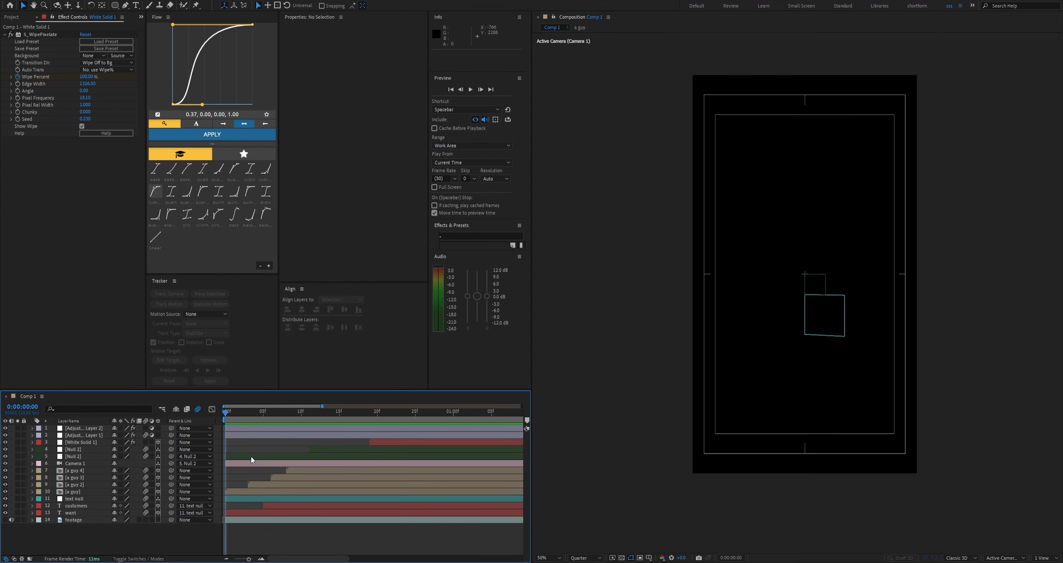
pyautogui.click(71, 435)
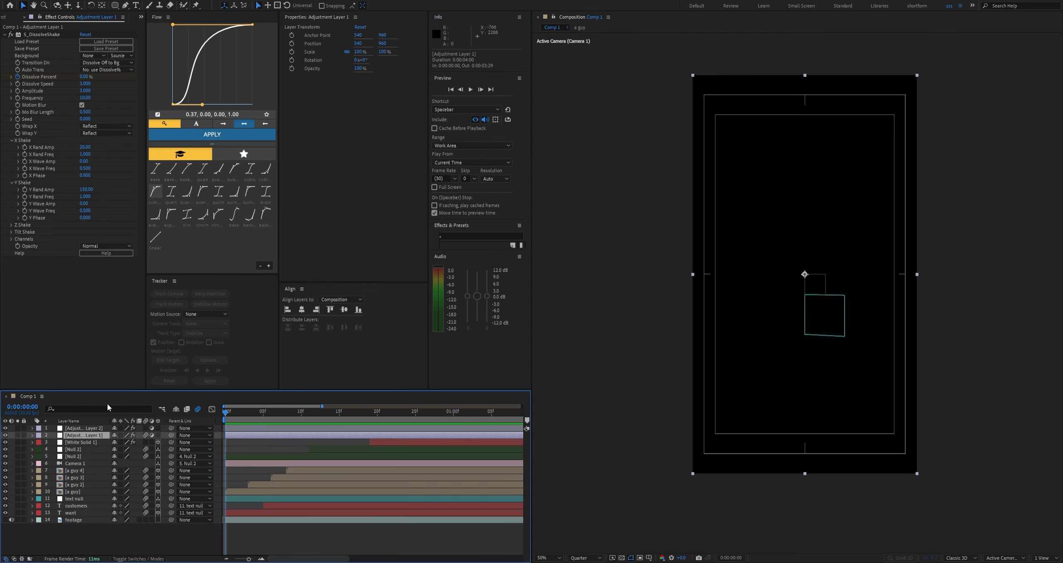
pyautogui.press('Return')
pyautogui.write('shake')
pyautogui.click(271, 534)
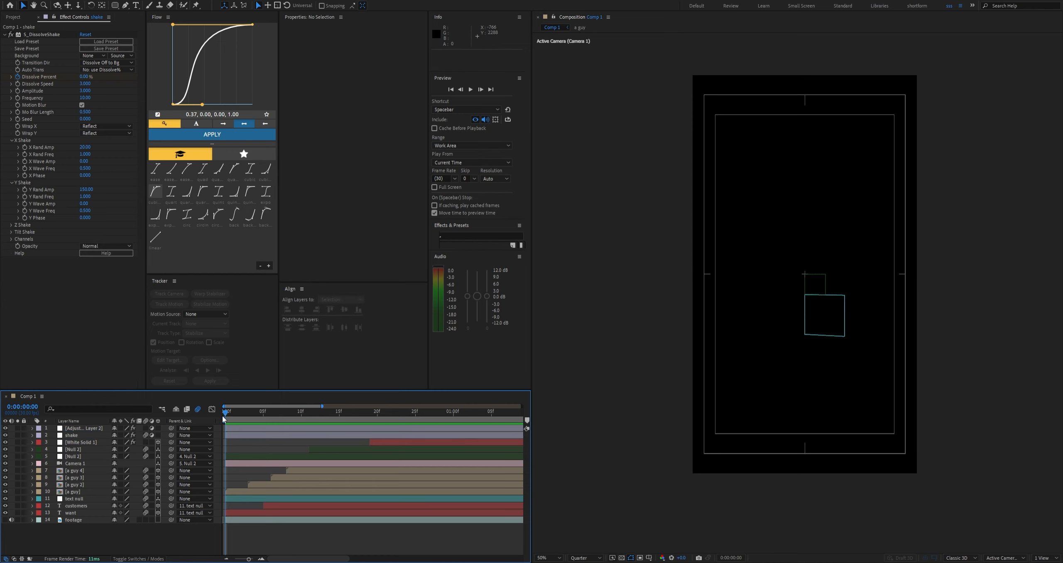
# Preview the whole animation repeatedly from frame 0, including the scale-down and the white wipe
pyautogui.press('space')
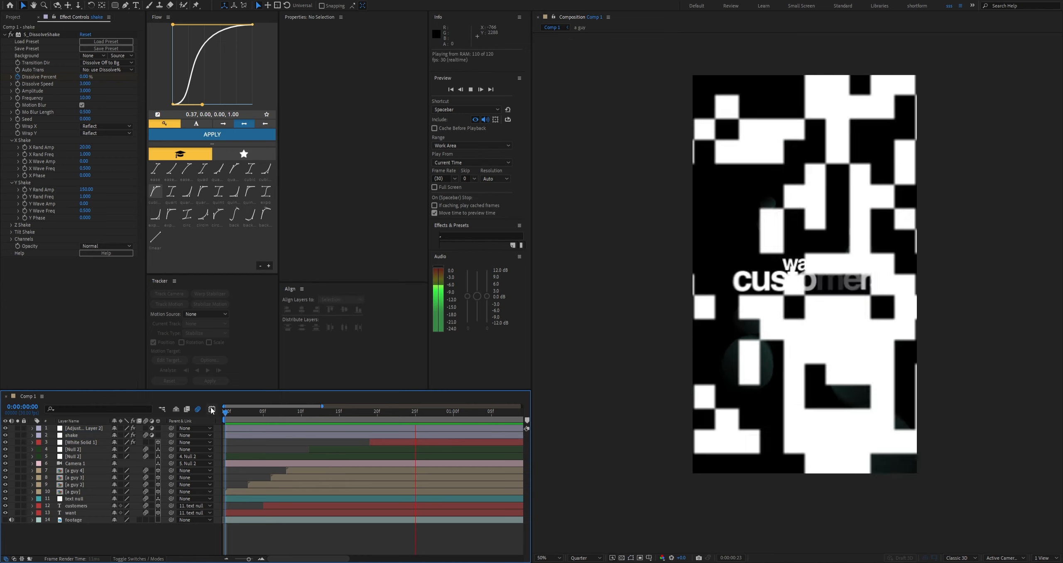
pyautogui.click(231, 414)
pyautogui.press('space')
pyautogui.moveTo(231, 414); pyautogui.dragTo(210, 419)
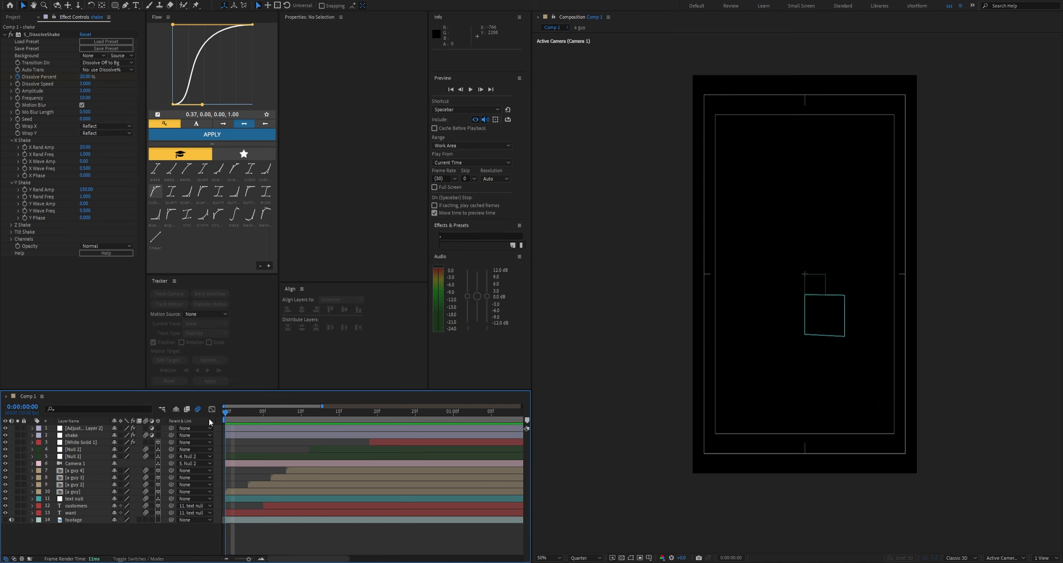
pyautogui.press('space')
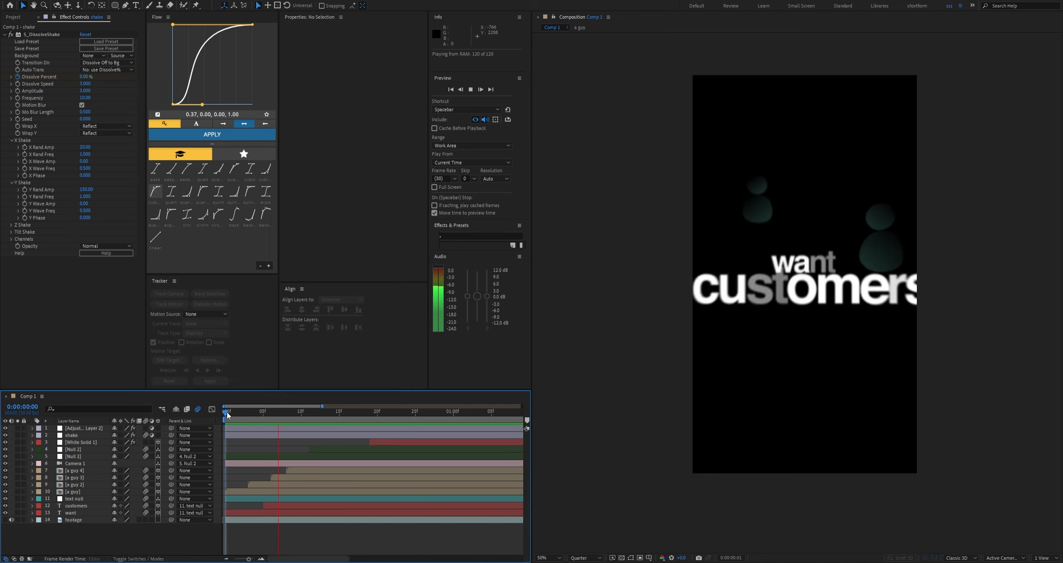
pyautogui.moveTo(232, 412)
pyautogui.mouseDown()
pyautogui.moveTo(362, 414)
pyautogui.moveTo(227, 420)
pyautogui.mouseUp()
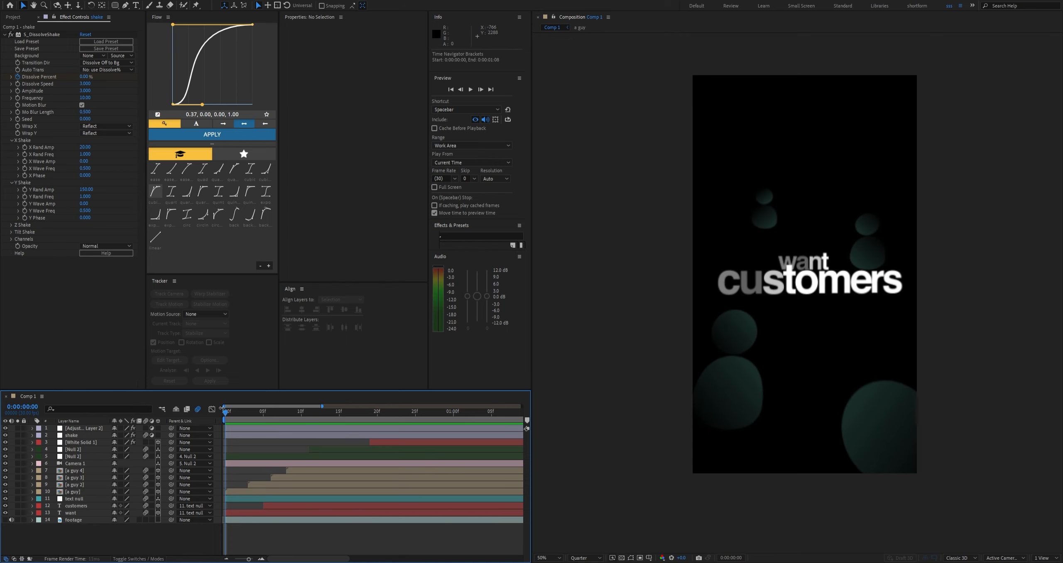
pyautogui.press('space')
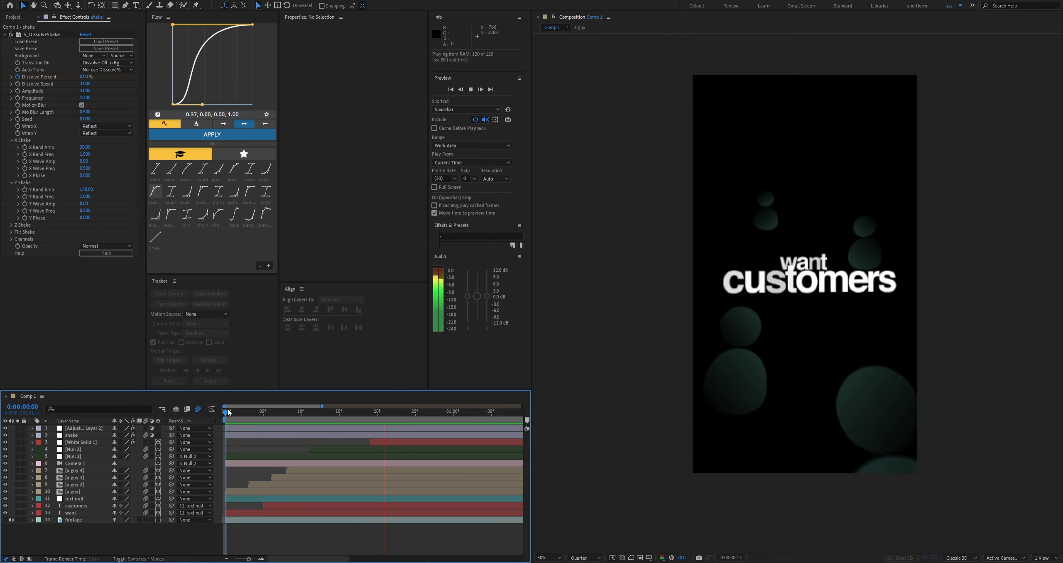
# Set the white solid's S_WipePixelate Pixel Frequency to 16.10 and widen its Edge Width, checking around frame 25
pyautogui.moveTo(230, 409); pyautogui.dragTo(418, 417)
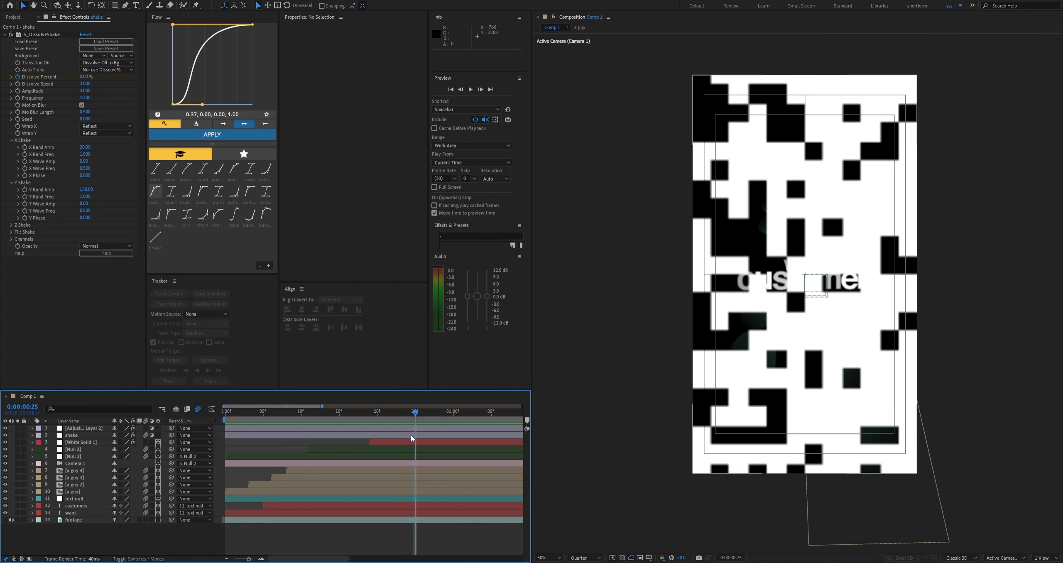
pyautogui.click(410, 441)
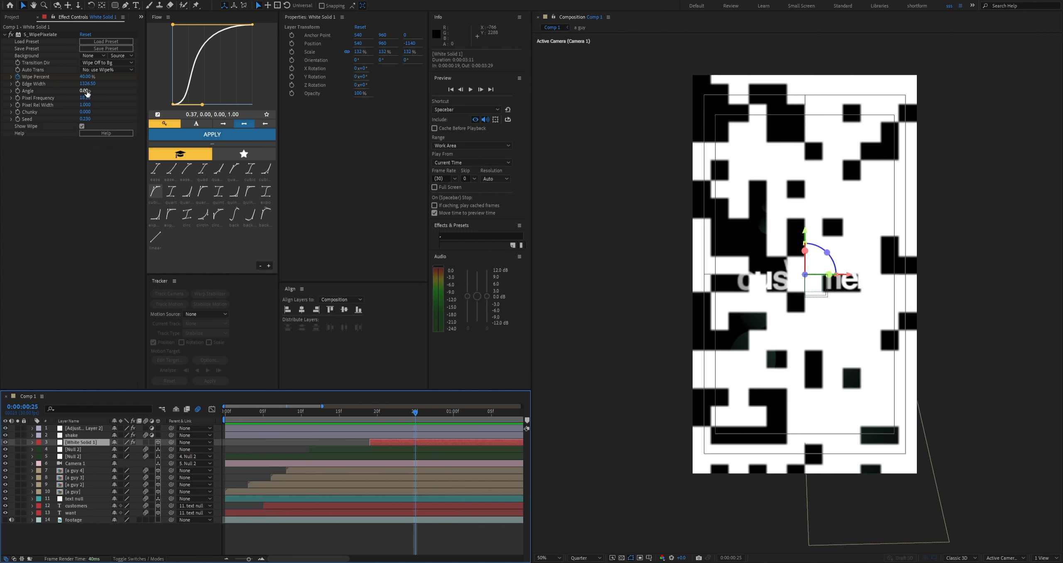
pyautogui.moveTo(87, 83); pyautogui.dragTo(554, 79)
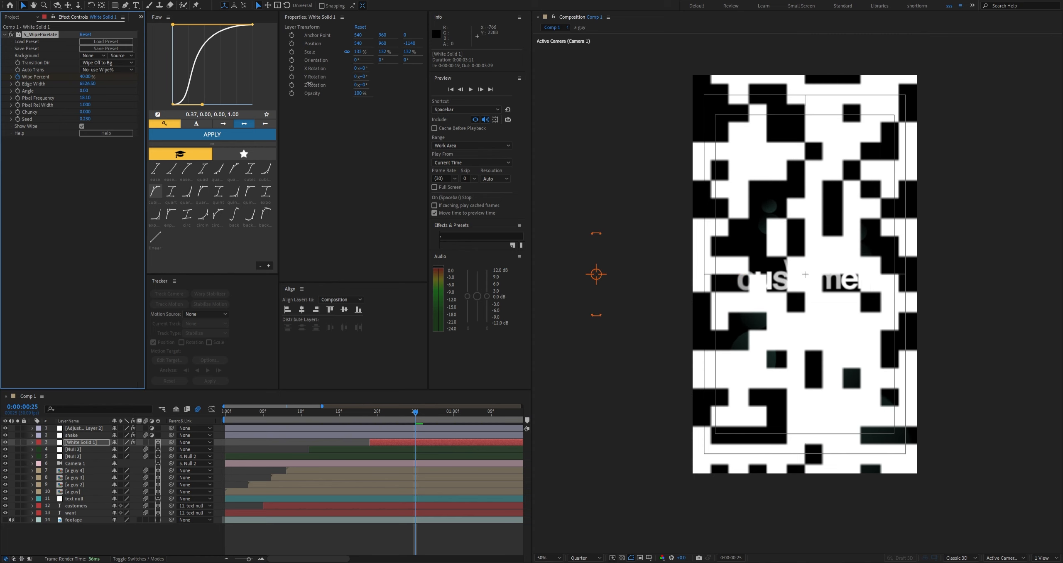
pyautogui.moveTo(199, 105); pyautogui.dragTo(92, 98)
pyautogui.moveTo(416, 419)
pyautogui.mouseDown()
pyautogui.moveTo(386, 418)
pyautogui.moveTo(442, 411)
pyautogui.moveTo(423, 414)
pyautogui.mouseUp()
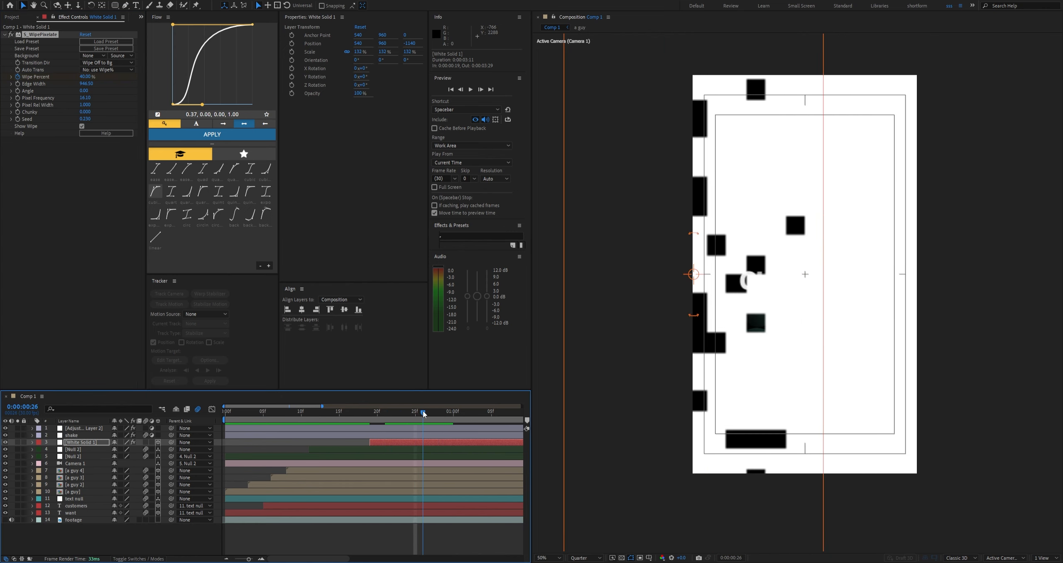
pyautogui.moveTo(85, 84); pyautogui.dragTo(344, 83)
pyautogui.press('space')
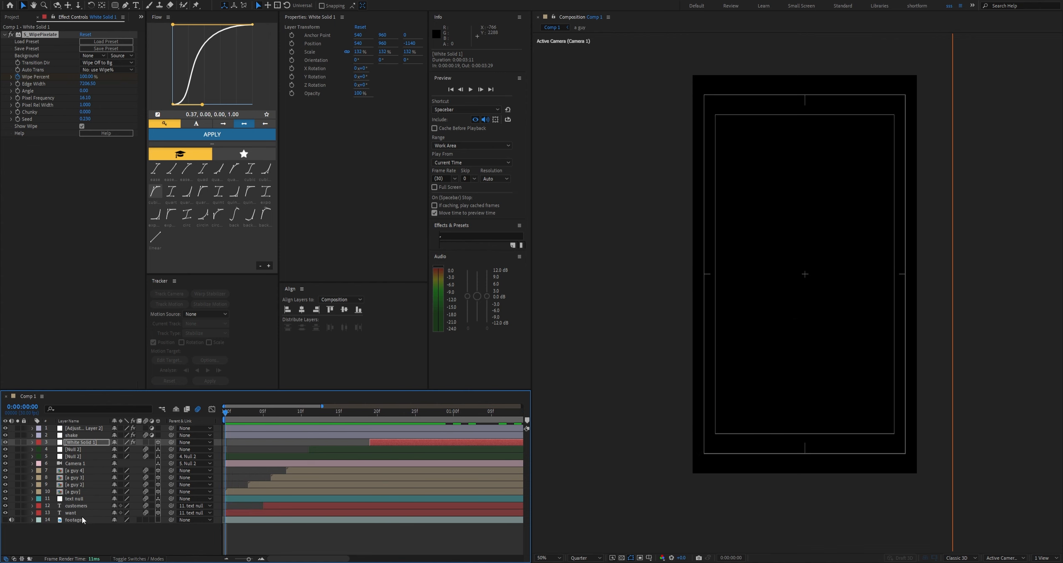
# Rename Adjustment Layer 2 as "scale"
pyautogui.click(80, 513)
pyautogui.click(80, 435)
pyautogui.click(76, 429)
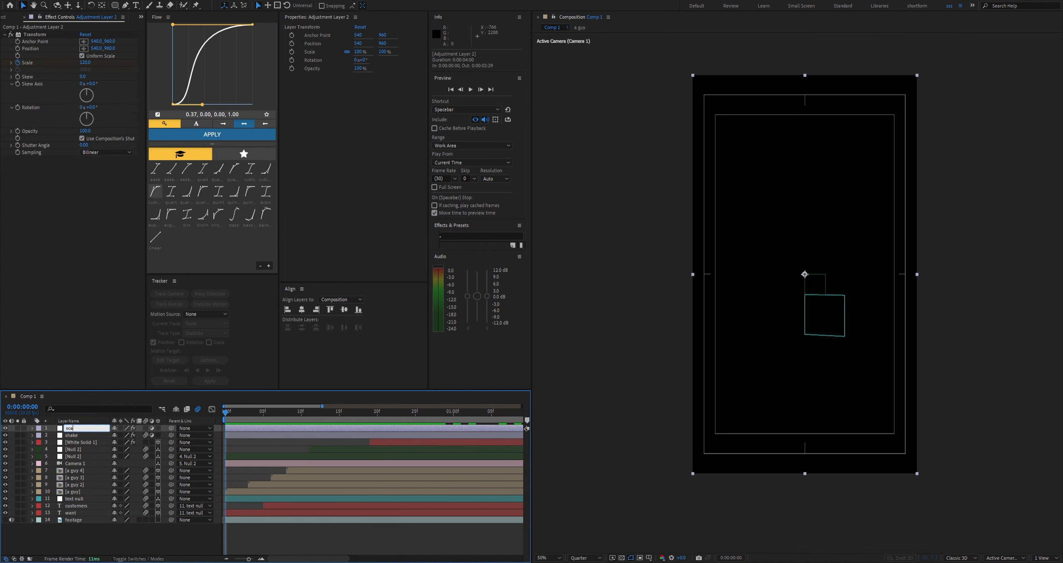
pyautogui.click(129, 532)
# Preview the animation from the start with the adjusted pixelate wipe
pyautogui.moveTo(237, 414)
pyautogui.mouseDown()
pyautogui.moveTo(434, 422)
pyautogui.moveTo(215, 431)
pyautogui.moveTo(229, 414)
pyautogui.mouseUp()
pyautogui.press('space')
pyautogui.click(229, 414)
pyautogui.press('space')
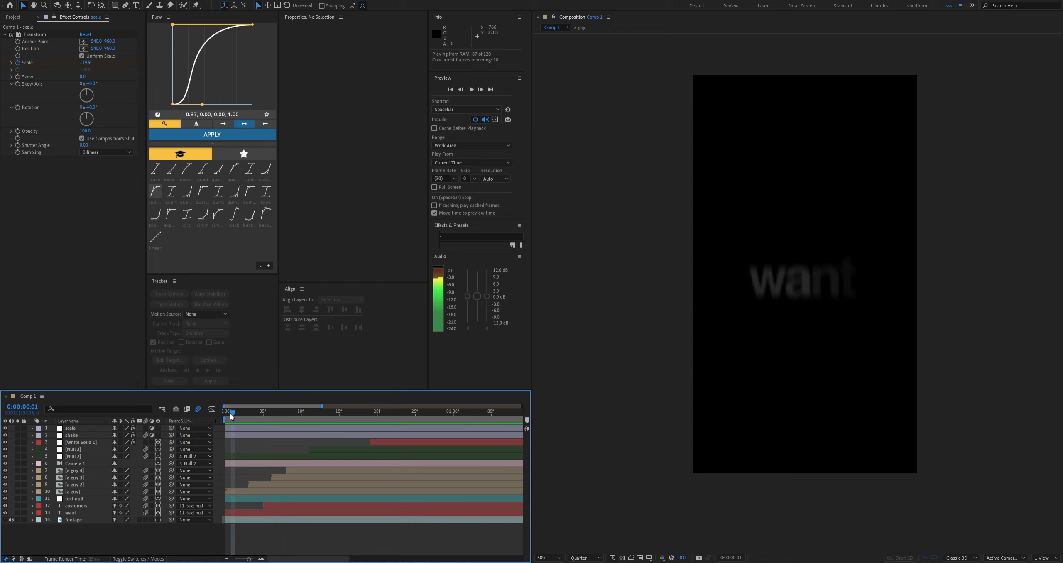
# Duplicate the layer 4 null, reveal the copy's Position keyframes and shift the copy to start at frame 17
pyautogui.moveTo(233, 411); pyautogui.dragTo(348, 422)
pyautogui.hscroll(1, 356, 443)
pyautogui.press('space')
pyautogui.click(338, 448)
pyautogui.hotkey('ctrl', 'd')
pyautogui.press('p')
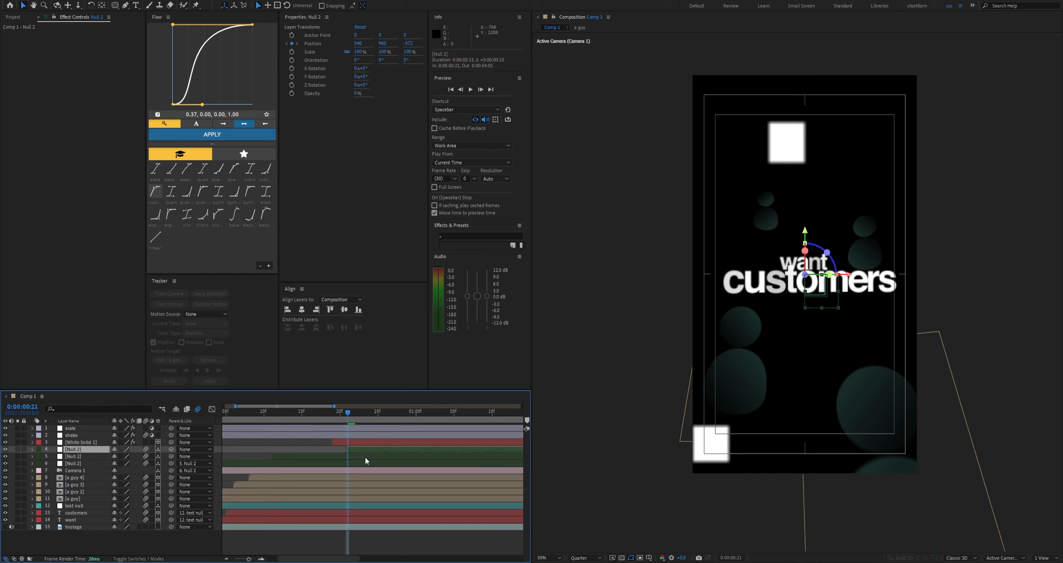
pyautogui.moveTo(366, 457); pyautogui.dragTo(323, 451)
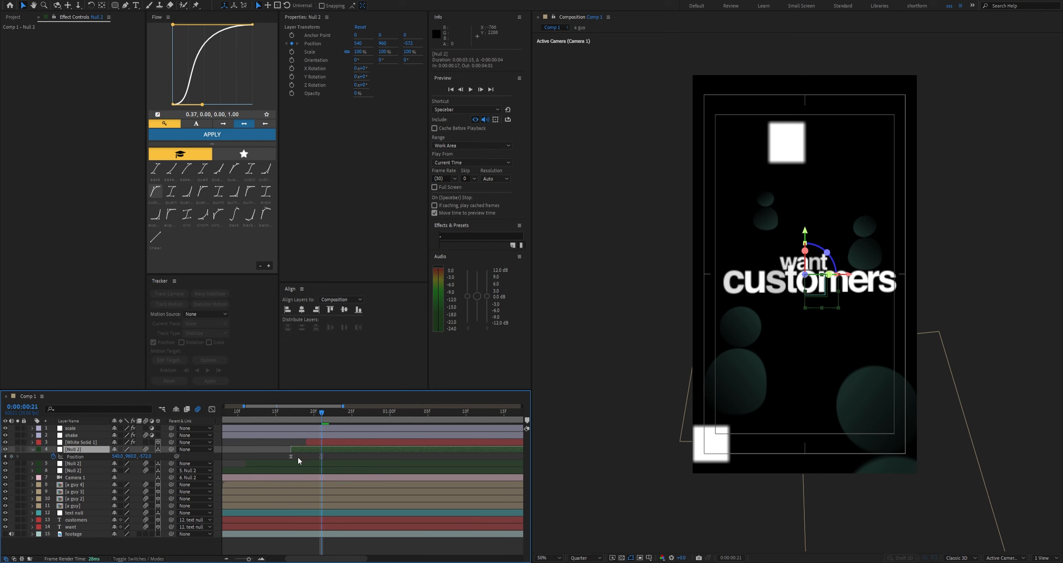
pyautogui.click(274, 465)
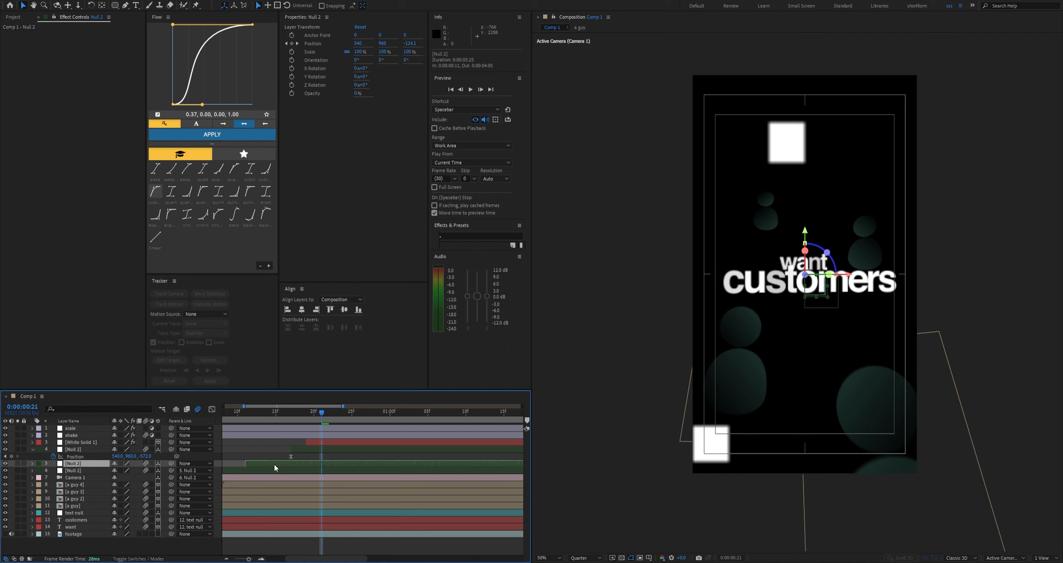
# Parent the layer 5 null to the layer 4 null and keyframe the parent's Z Position to -992 at 0:00:01:16
pyautogui.moveTo(77, 449); pyautogui.dragTo(76, 449)
pyautogui.click(78, 450)
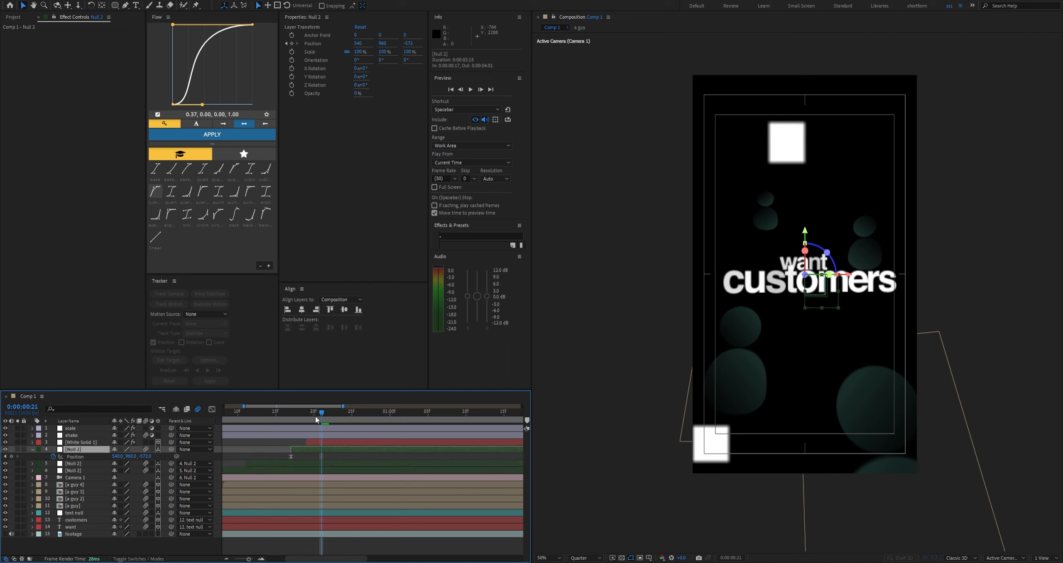
pyautogui.click(292, 418)
pyautogui.press('space')
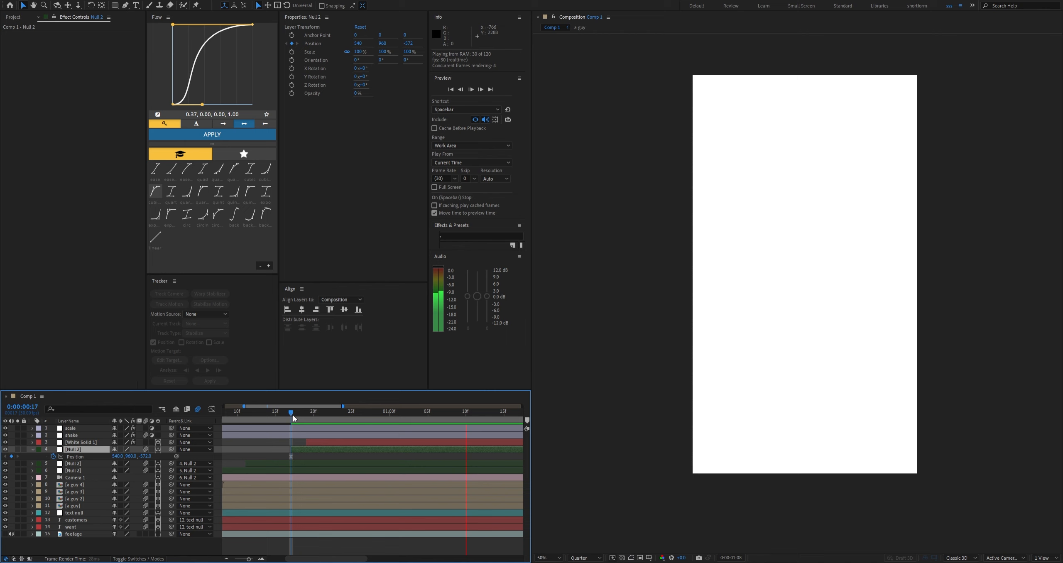
pyautogui.moveTo(293, 415); pyautogui.dragTo(511, 424)
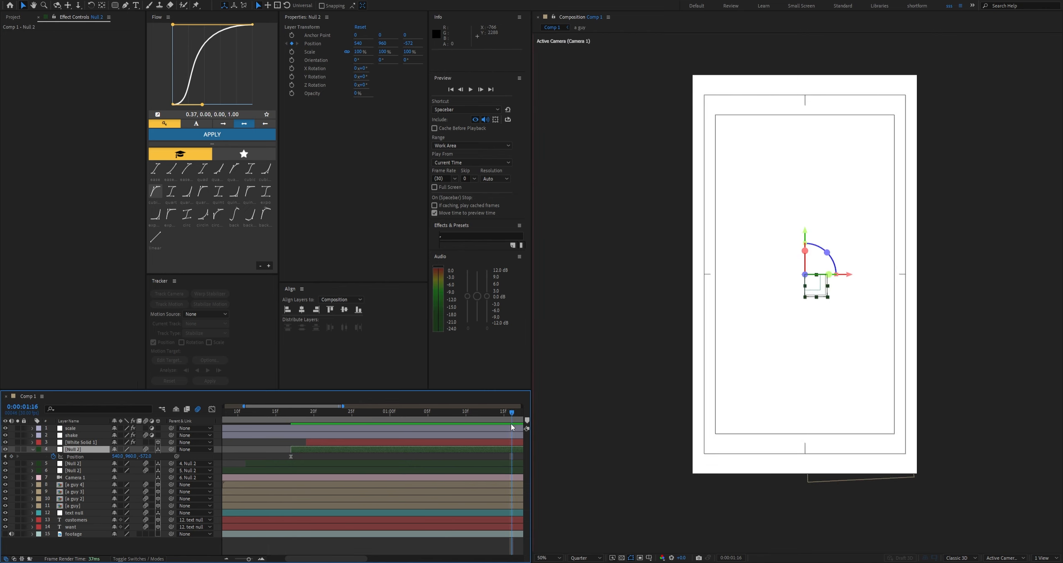
pyautogui.moveTo(148, 458)
pyautogui.mouseDown()
pyautogui.moveTo(118, 460)
pyautogui.moveTo(135, 461)
pyautogui.mouseUp()
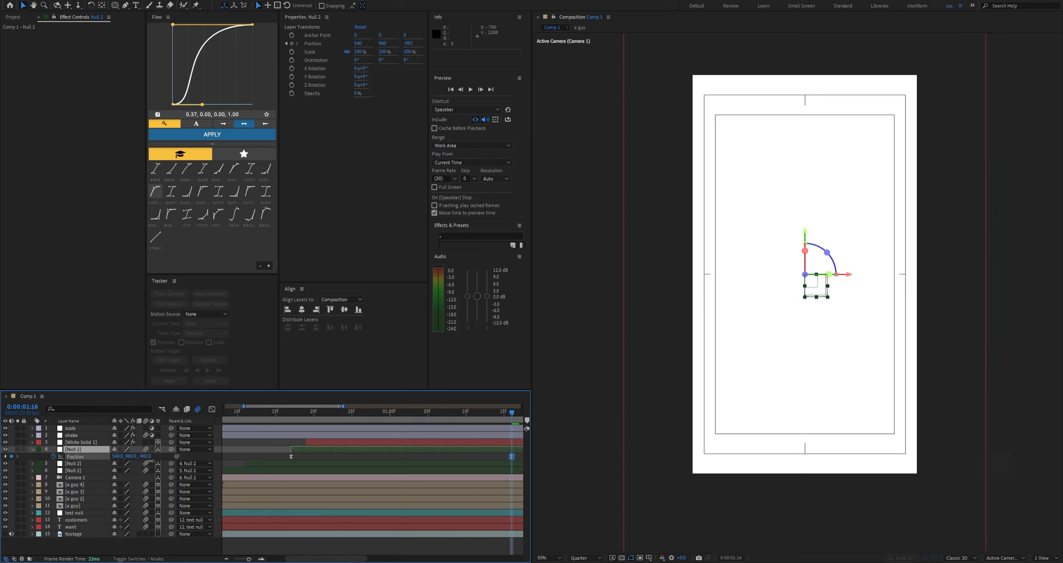
# Select the layer 4 null's Position keyframes and preview its move from frame 17
pyautogui.click(254, 450)
pyautogui.moveTo(362, 452); pyautogui.dragTo(323, 454)
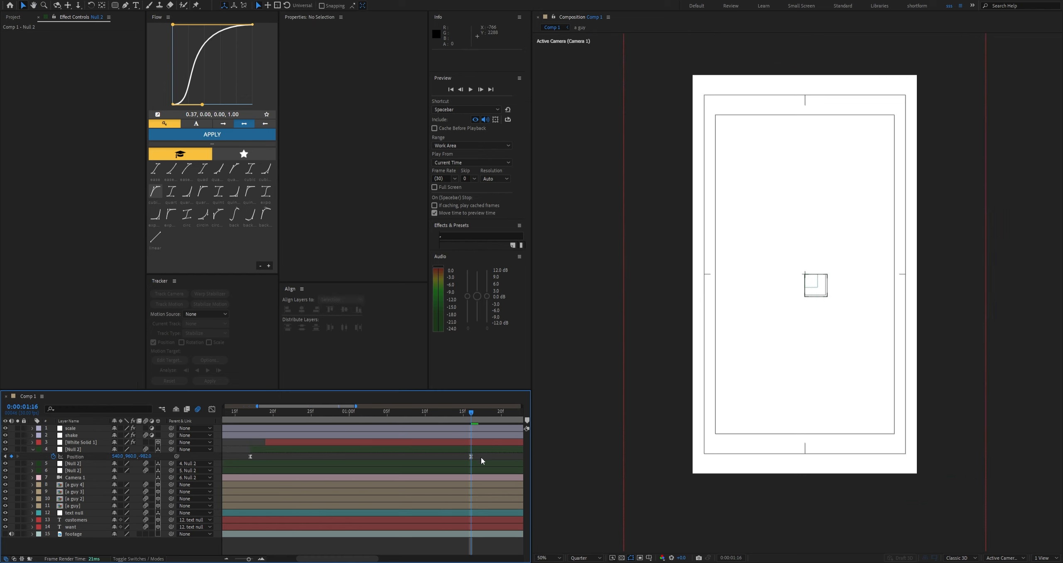
pyautogui.moveTo(481, 456); pyautogui.dragTo(231, 459)
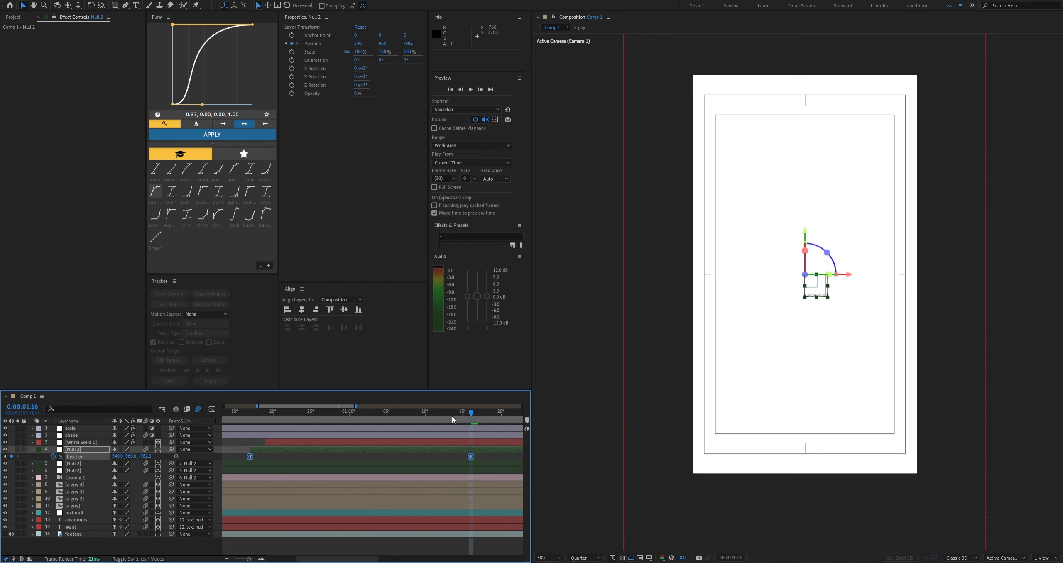
pyautogui.moveTo(473, 413); pyautogui.dragTo(252, 422)
pyautogui.click(243, 444)
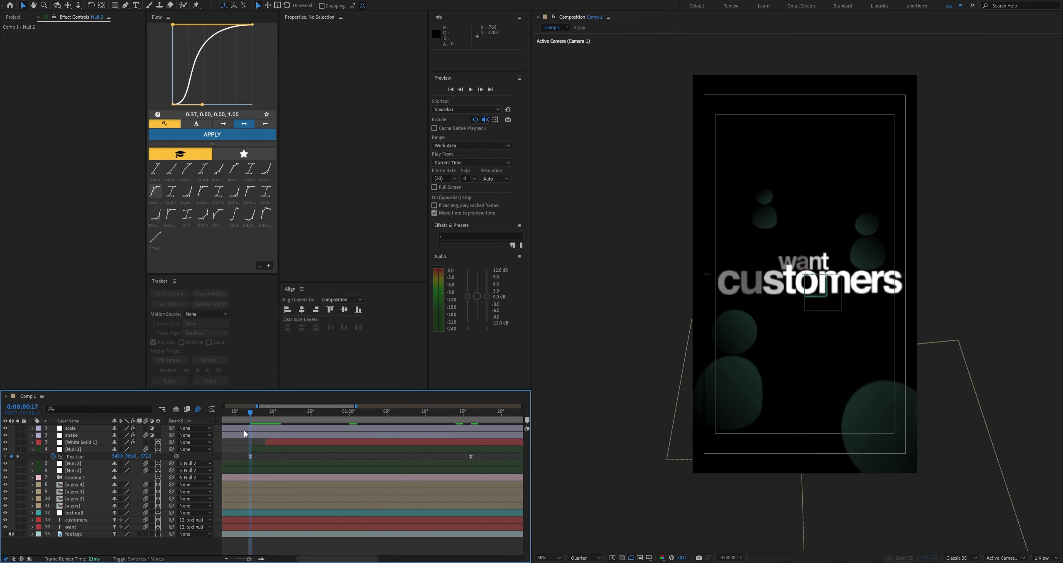
pyautogui.press('space')
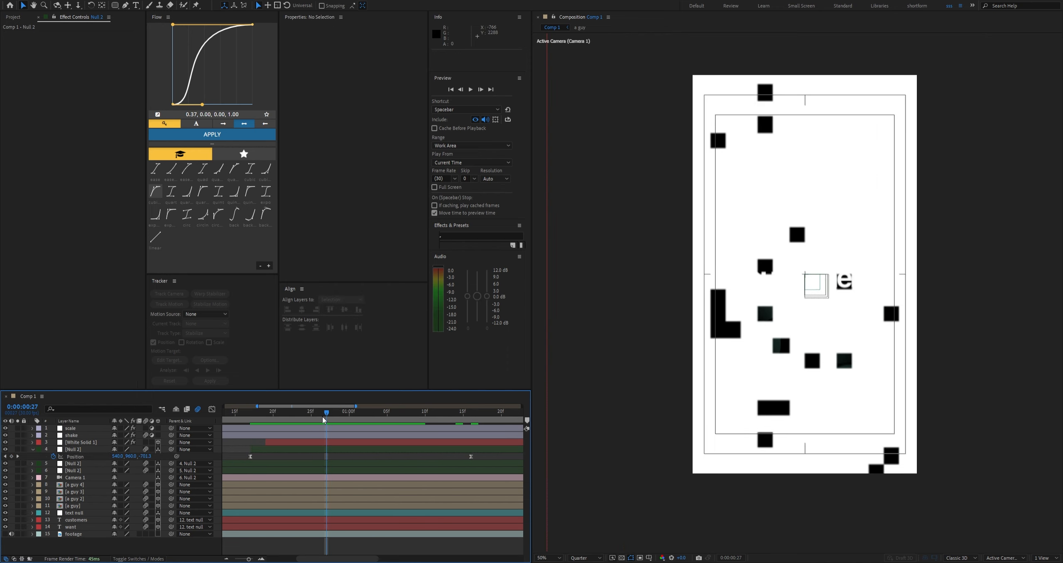
# Lengthen the influence handles on the layer 4 null's Position speed graph so the speed peaks sharply around frame 27
pyautogui.moveTo(480, 460); pyautogui.dragTo(229, 456)
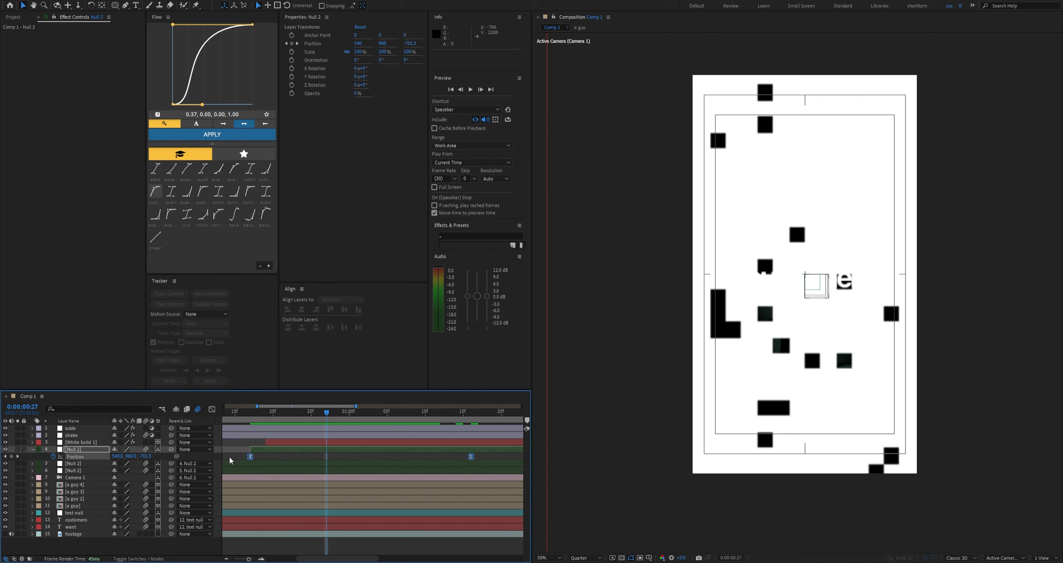
pyautogui.click(211, 409)
pyautogui.moveTo(269, 534); pyautogui.dragTo(337, 534)
pyautogui.moveTo(452, 535); pyautogui.dragTo(321, 536)
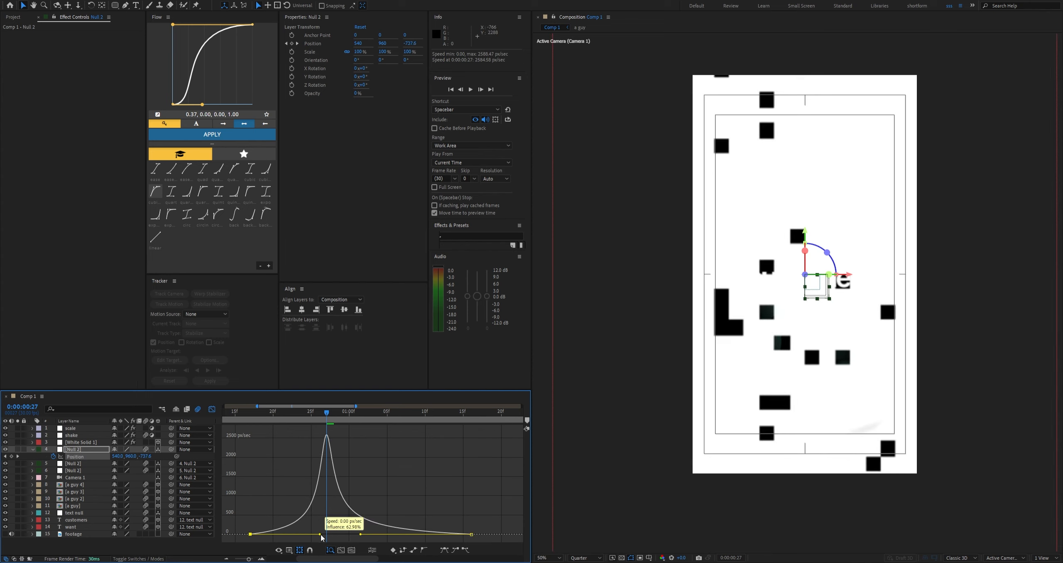
pyautogui.click(212, 410)
pyautogui.click(239, 446)
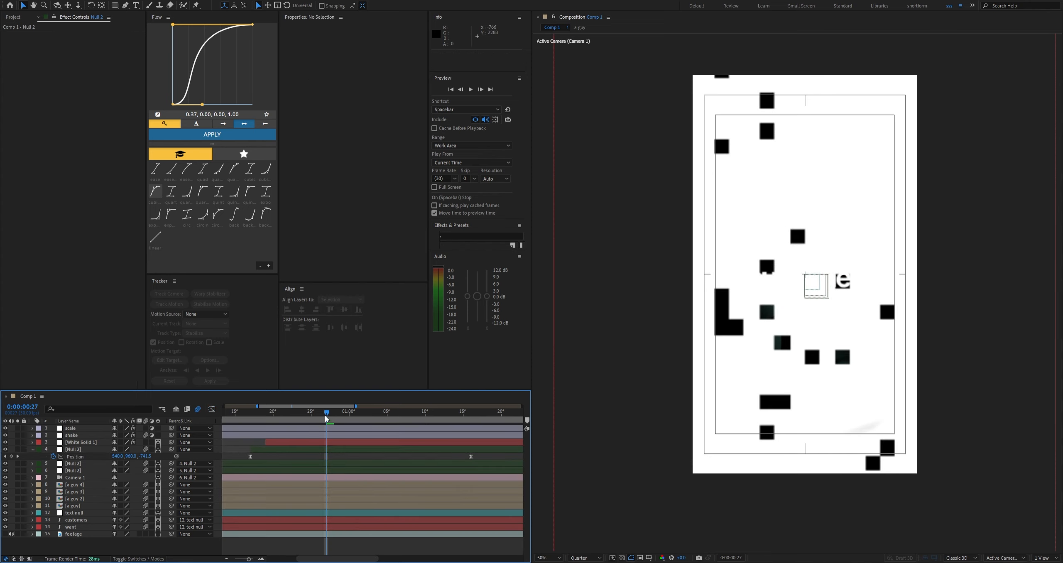
# Preview the reshaped null move and park the current time at 0:00:01:06
pyautogui.moveTo(327, 415); pyautogui.dragTo(214, 428)
pyautogui.press('space')
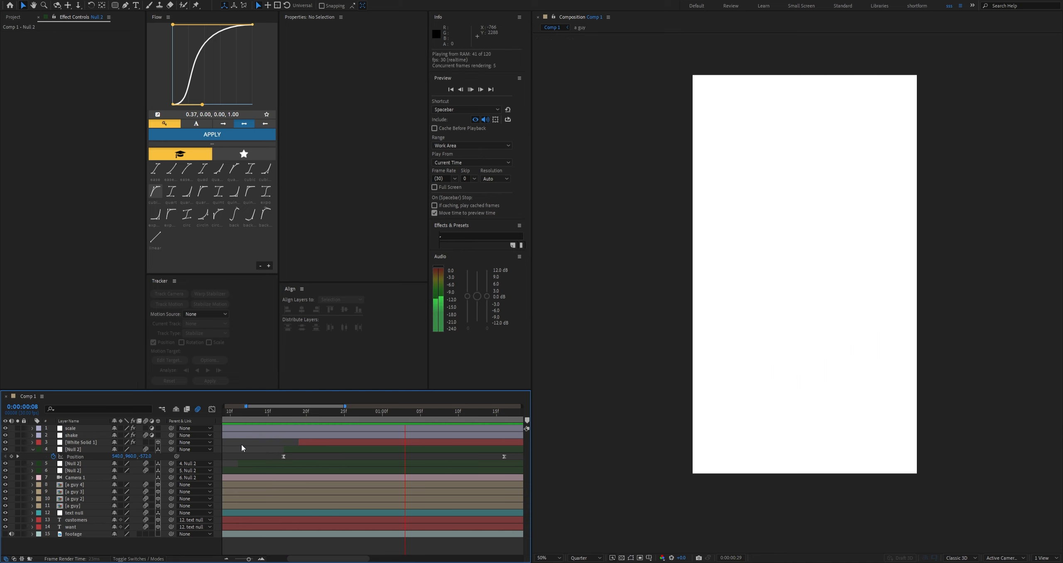
pyautogui.moveTo(248, 559); pyautogui.dragTo(245, 559)
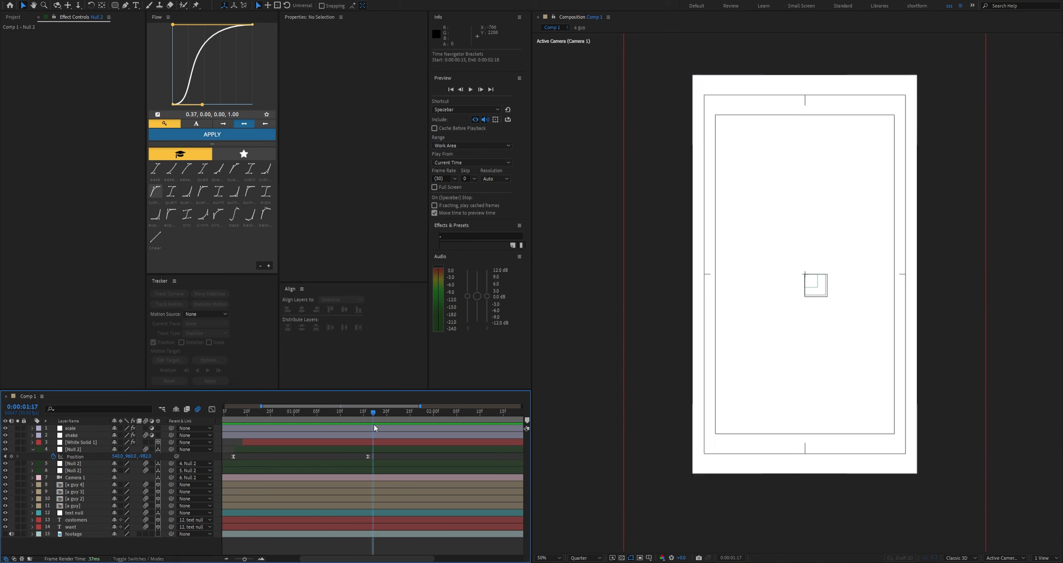
pyautogui.moveTo(374, 424); pyautogui.dragTo(321, 420)
pyautogui.press('space')
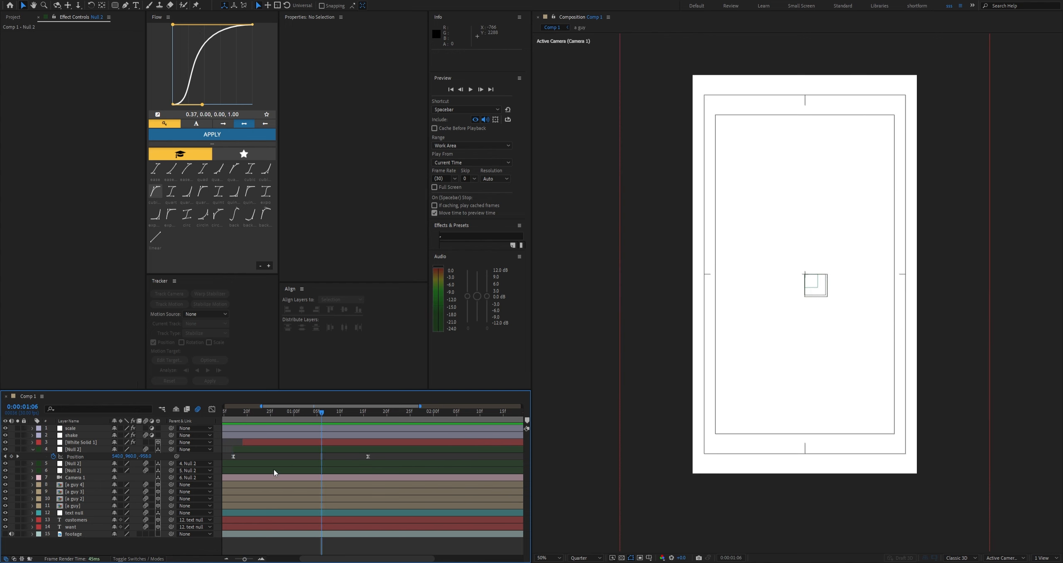
# Draw a rounded rectangle about 688 by 726 px with a solid dark green fill, as a centred 3D layer at Z about -840
pyautogui.moveTo(736, 205)
pyautogui.mouseDown()
pyautogui.moveTo(792, 332)
pyautogui.moveTo(857, 339)
pyautogui.moveTo(879, 355)
pyautogui.mouseUp()
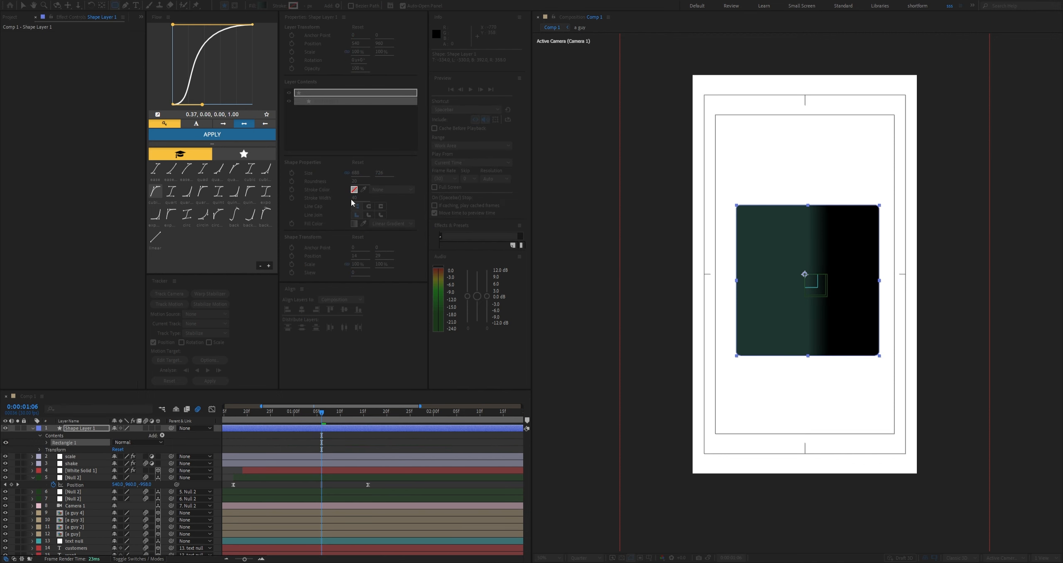
pyautogui.click(509, 272)
pyautogui.click(522, 303)
pyautogui.click(260, 6)
pyautogui.hotkey('ctrl', 'v')
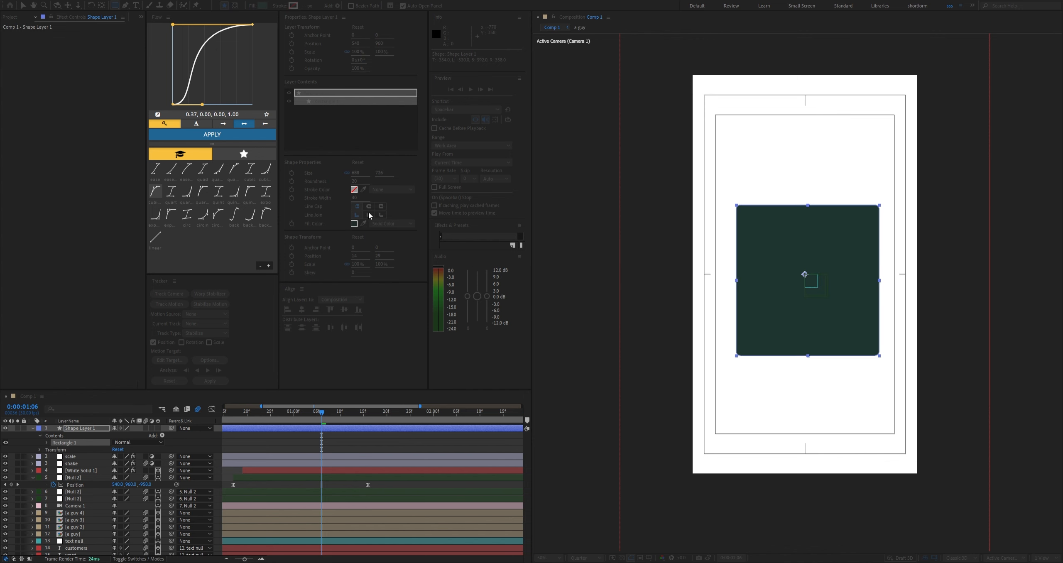
pyautogui.click(158, 429)
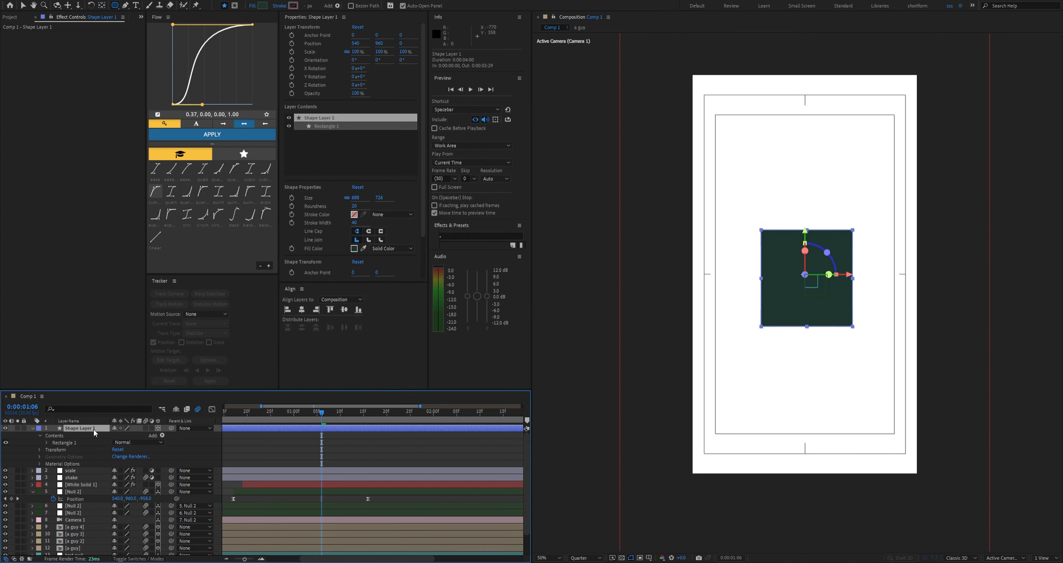
pyautogui.hotkey('ctrl', 'Home')
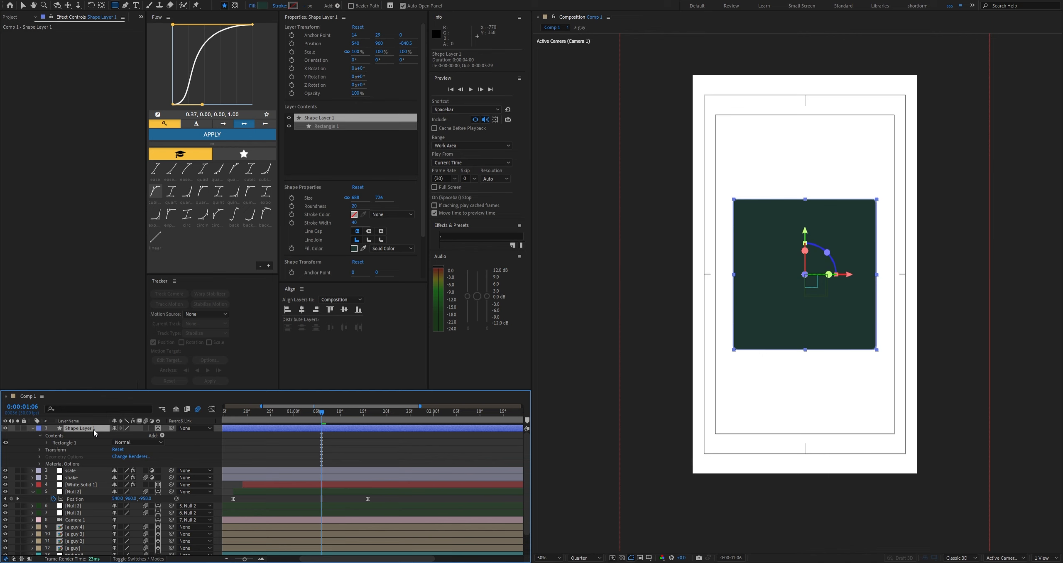
# Start the rectangle's layer at frame 19 and add a short run of flickering Opacity keyframes from 0%
pyautogui.moveTo(327, 419); pyautogui.dragTo(244, 426)
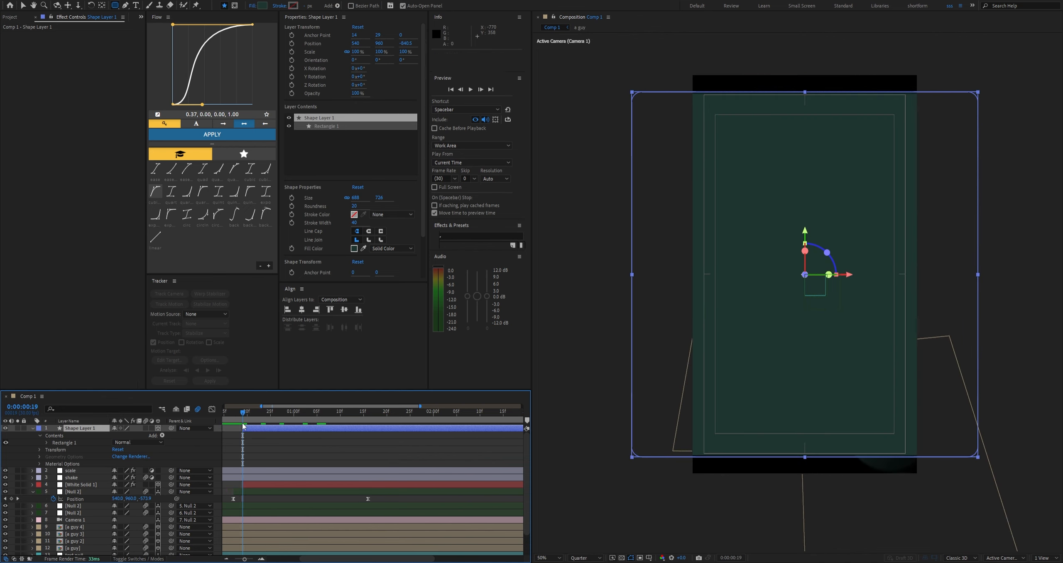
pyautogui.click(236, 455)
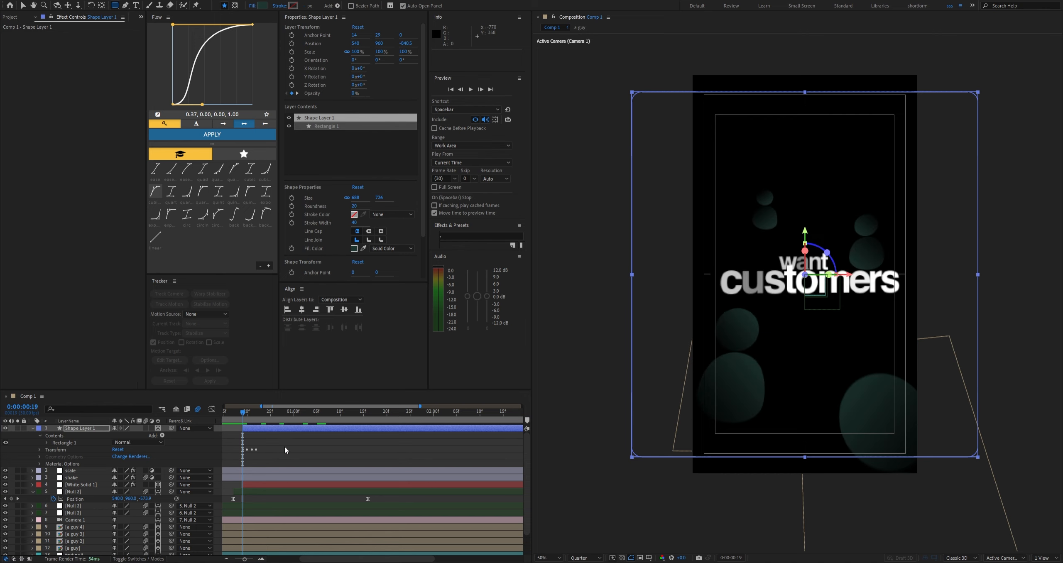
pyautogui.press('v')
pyautogui.moveTo(244, 413); pyautogui.dragTo(172, 431)
pyautogui.press('u')
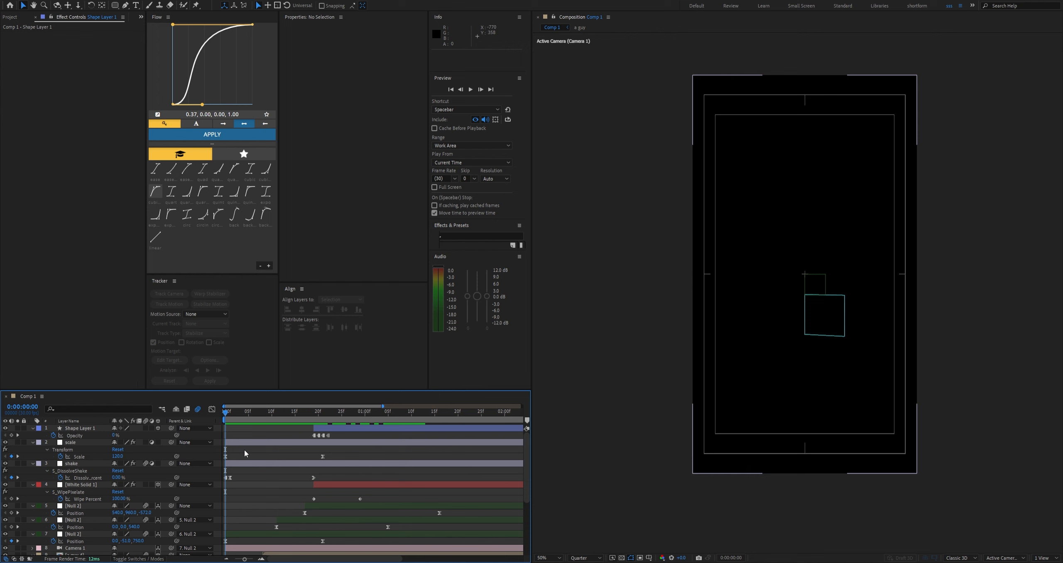
pyautogui.press('u')
# Duplicate the "shake" adjustment layer and shift the copy to start at frame 17, in line with the layer 6 null's Position keyframes
pyautogui.click(74, 441)
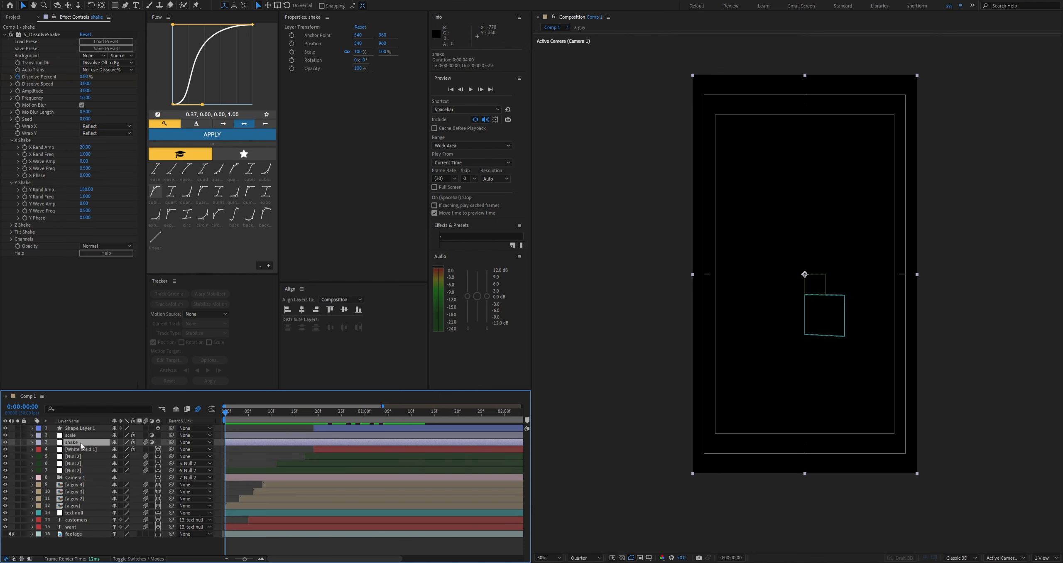
pyautogui.hotkey('ctrl', 'd')
pyautogui.press('u')
pyautogui.click(331, 478)
pyautogui.press('u')
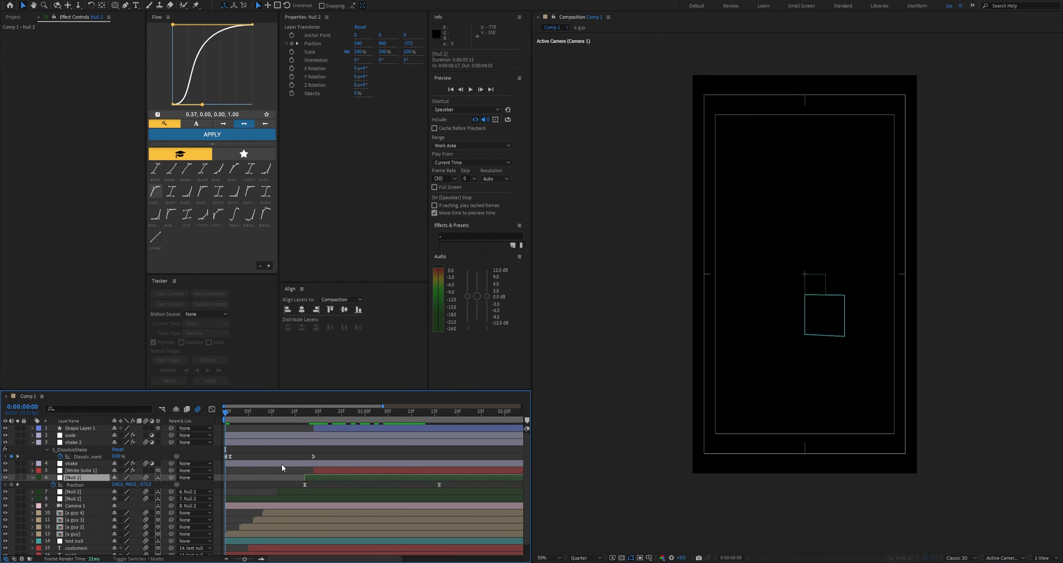
pyautogui.moveTo(241, 443); pyautogui.dragTo(318, 456)
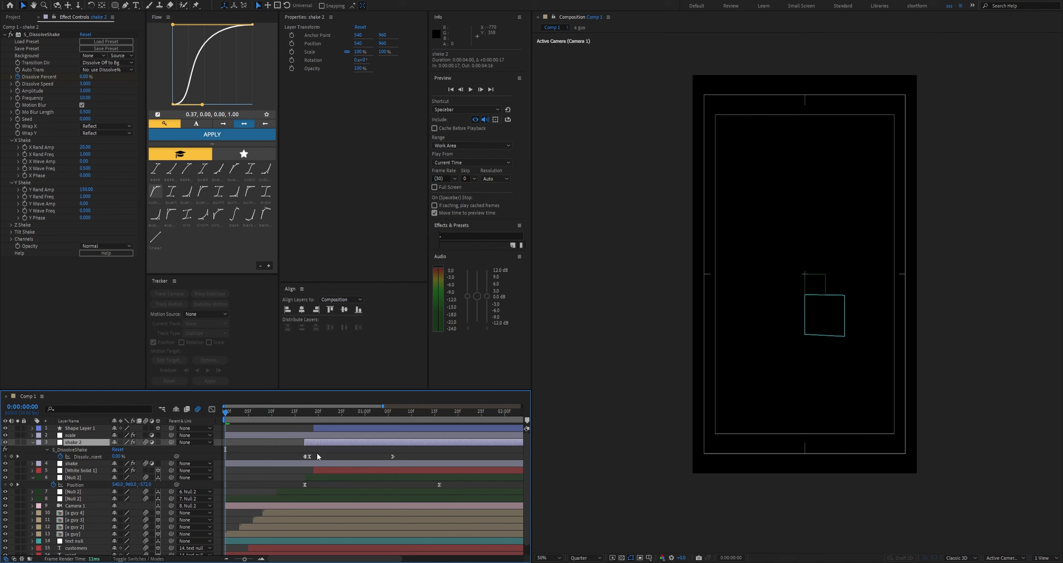
pyautogui.click(241, 450)
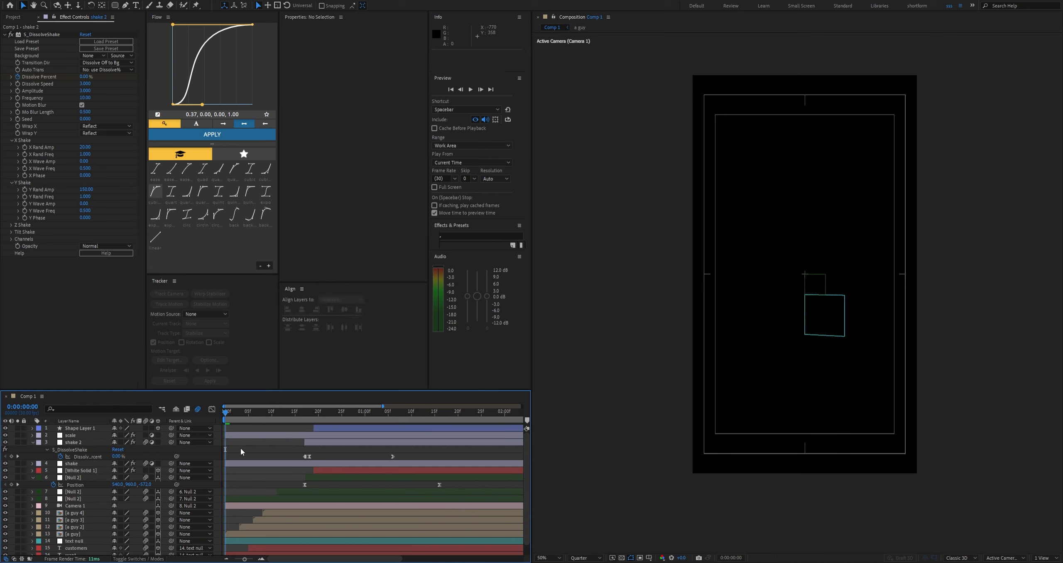
pyautogui.press('u')
pyautogui.press('u')
# Preview the doubled shake and shift the "shake 2" layer to start around frame 23
pyautogui.press('space')
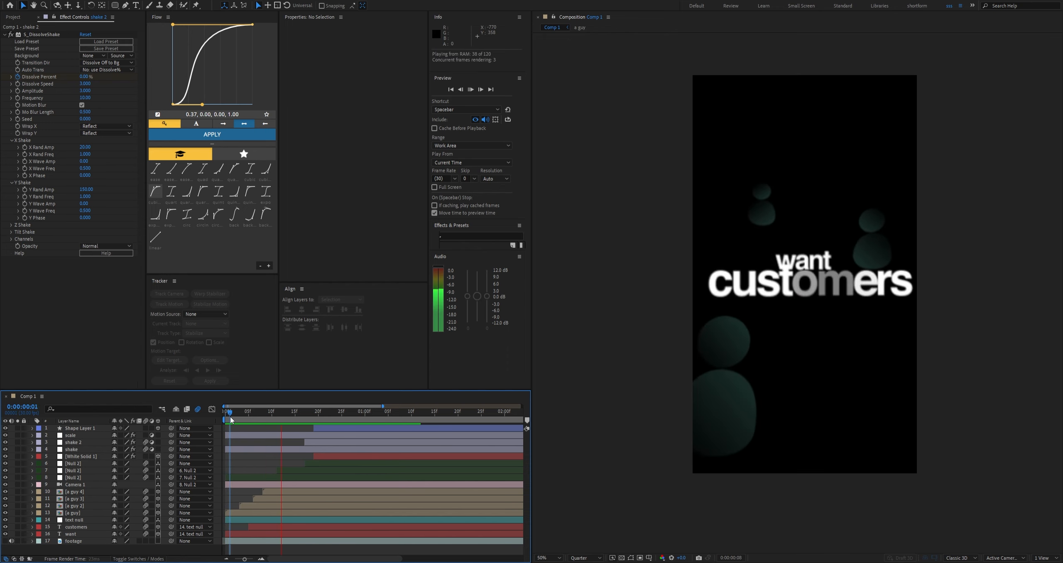
pyautogui.press('space')
pyautogui.moveTo(252, 416); pyautogui.dragTo(341, 425)
pyautogui.press('space')
pyautogui.press('space')
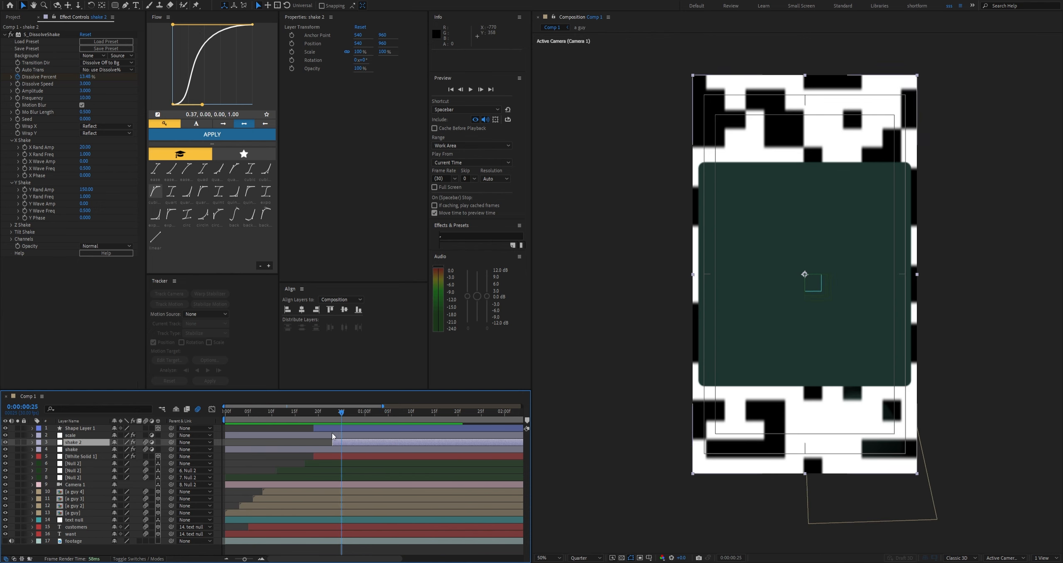
# Move Shape Layer 1 beneath the white solid and bring its Z Position to about -1490
pyautogui.moveTo(84, 427); pyautogui.dragTo(94, 460)
pyautogui.click(306, 434)
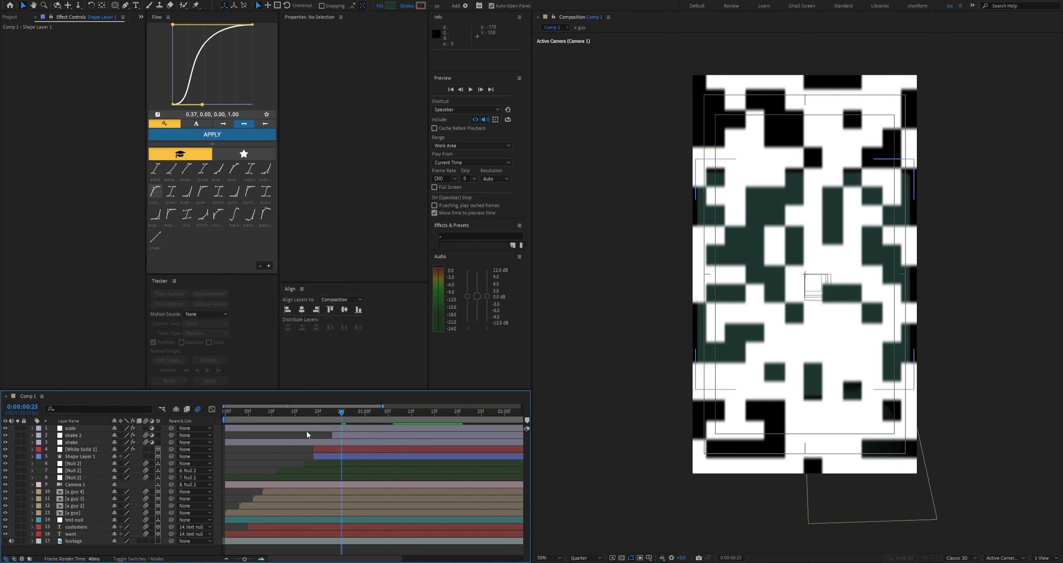
pyautogui.moveTo(345, 416); pyautogui.dragTo(359, 456)
pyautogui.click(358, 456)
pyautogui.press('p')
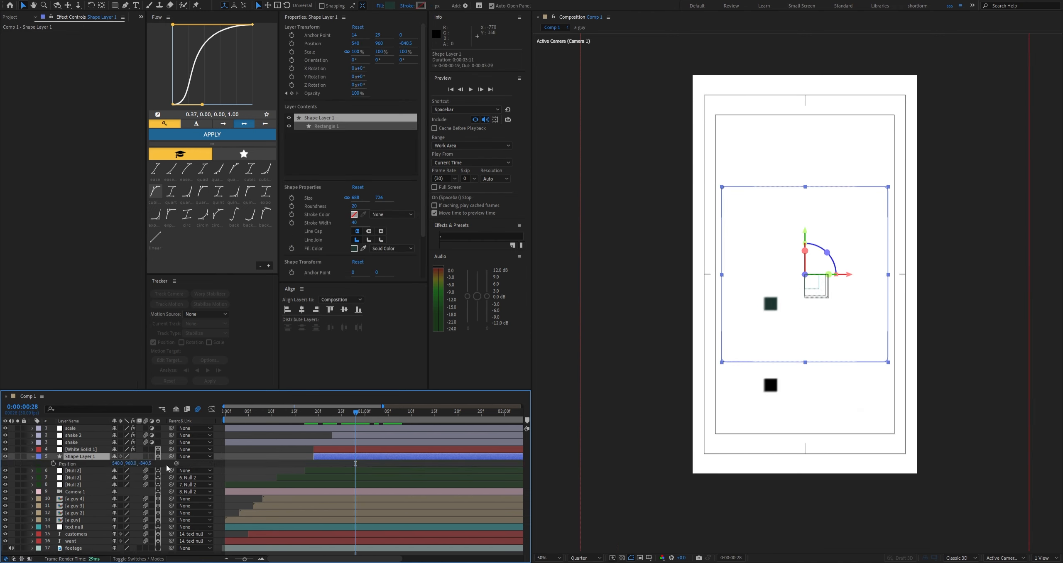
pyautogui.moveTo(149, 464); pyautogui.dragTo(121, 466)
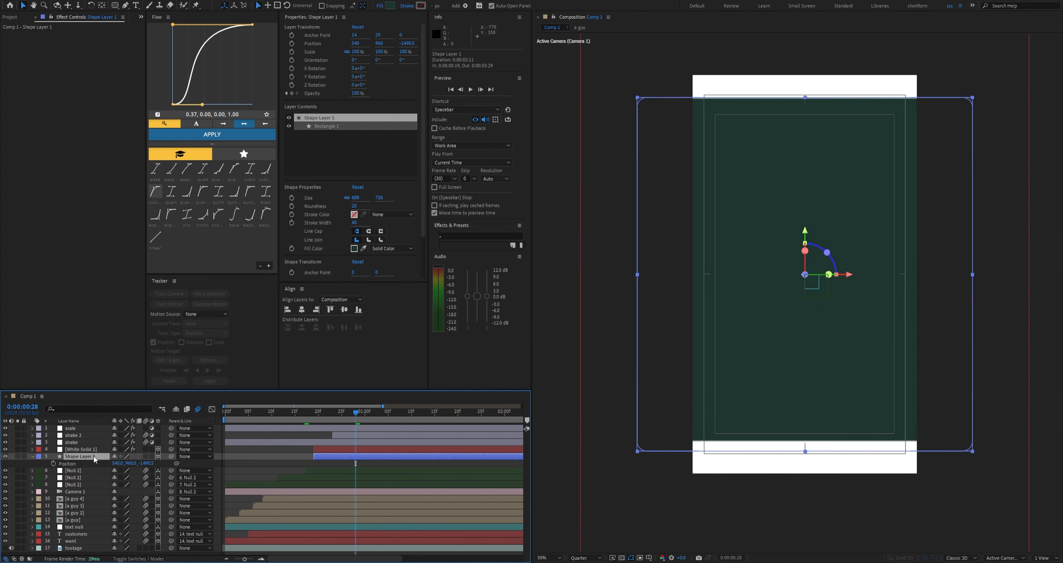
pyautogui.press('s')
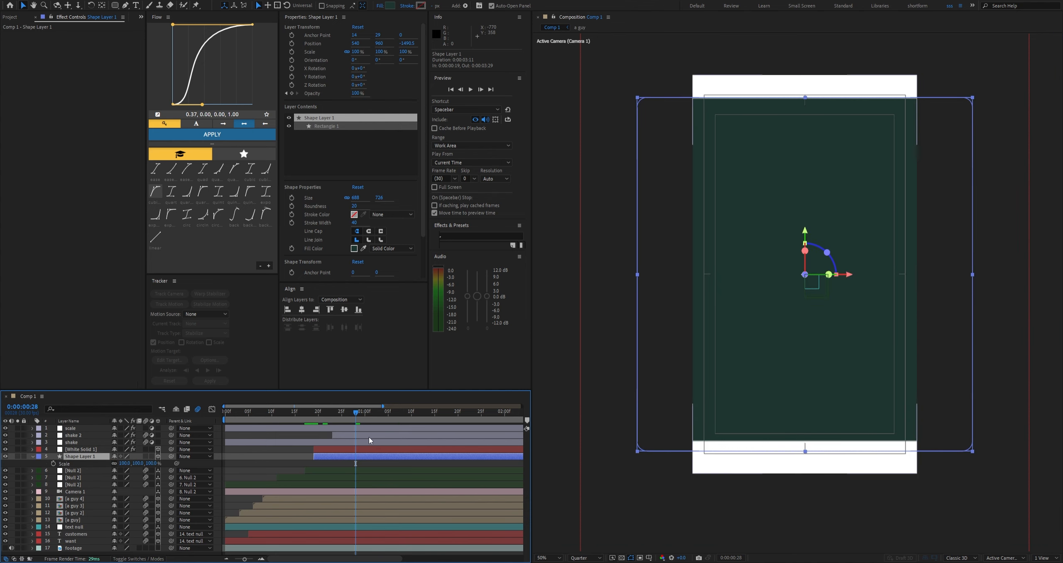
# Preview the animation with the rectangle behind the pixelate wipe, stopping at frame 16
pyautogui.press('space')
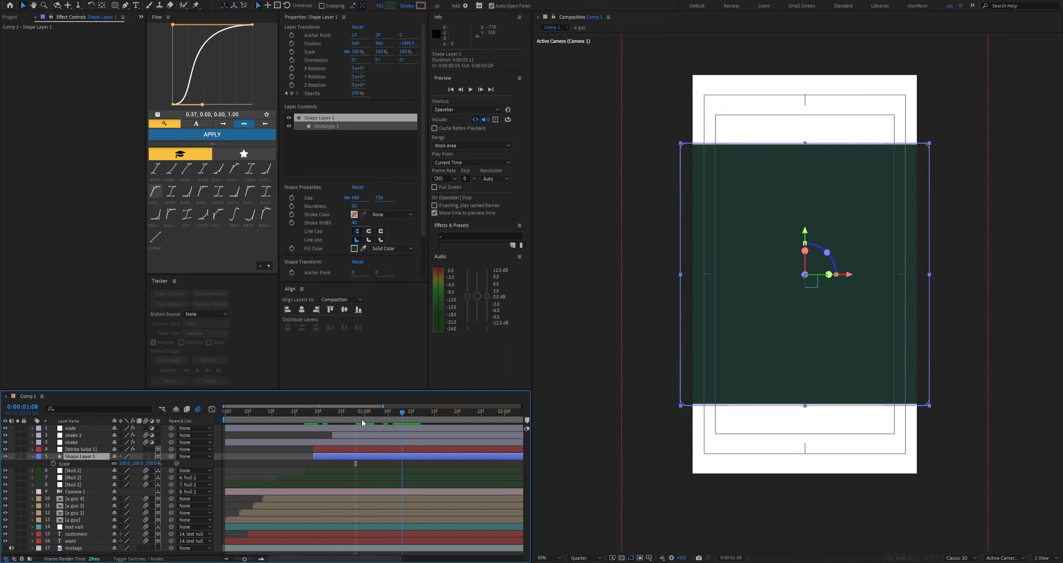
pyautogui.moveTo(368, 416); pyautogui.dragTo(228, 418)
pyautogui.press('space')
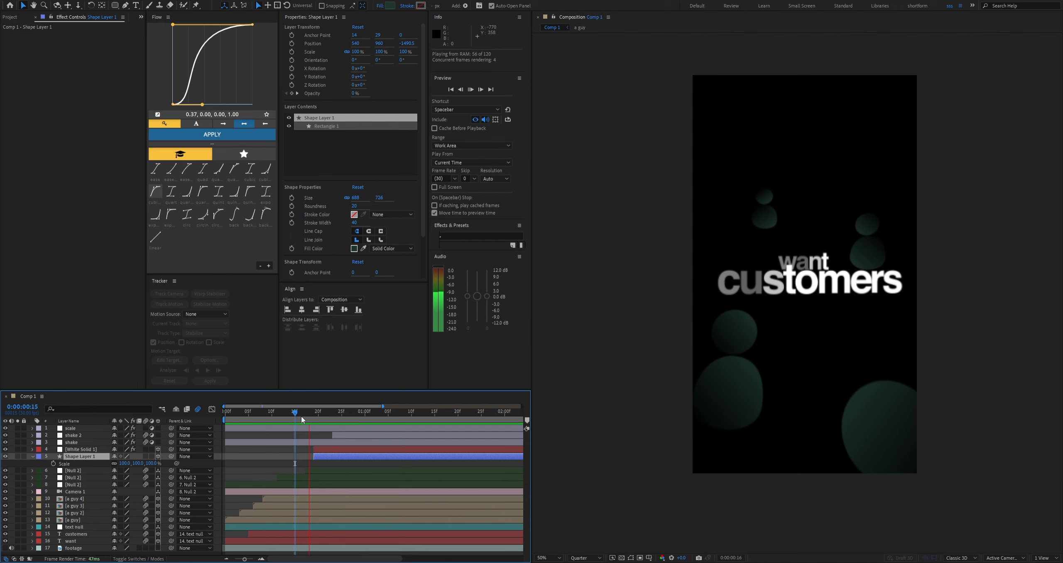
pyautogui.click(301, 416)
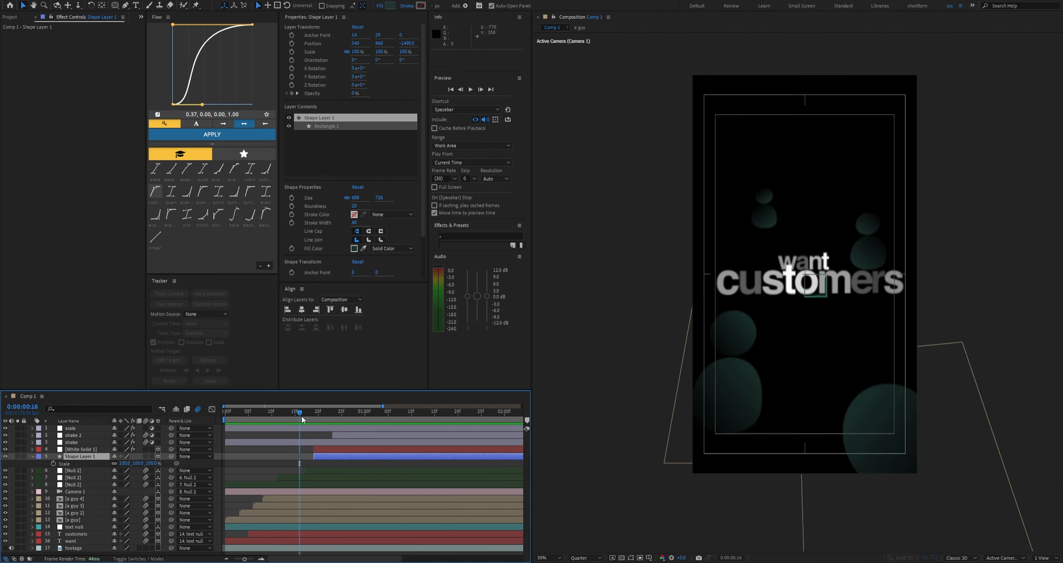
# At 1:16, set the layer 6 null's Position keyframe to a Z value of about -2010
pyautogui.moveTo(302, 416); pyautogui.dragTo(440, 428)
pyautogui.click(75, 471)
pyautogui.press('u')
pyautogui.click(257, 476)
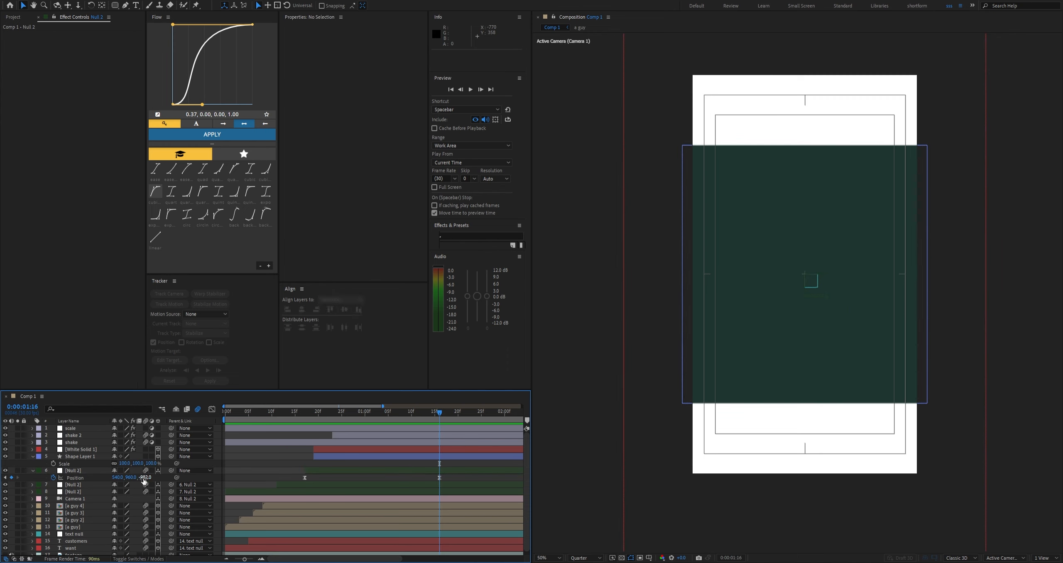
pyautogui.moveTo(144, 478); pyautogui.dragTo(116, 478)
pyautogui.click(28, 467)
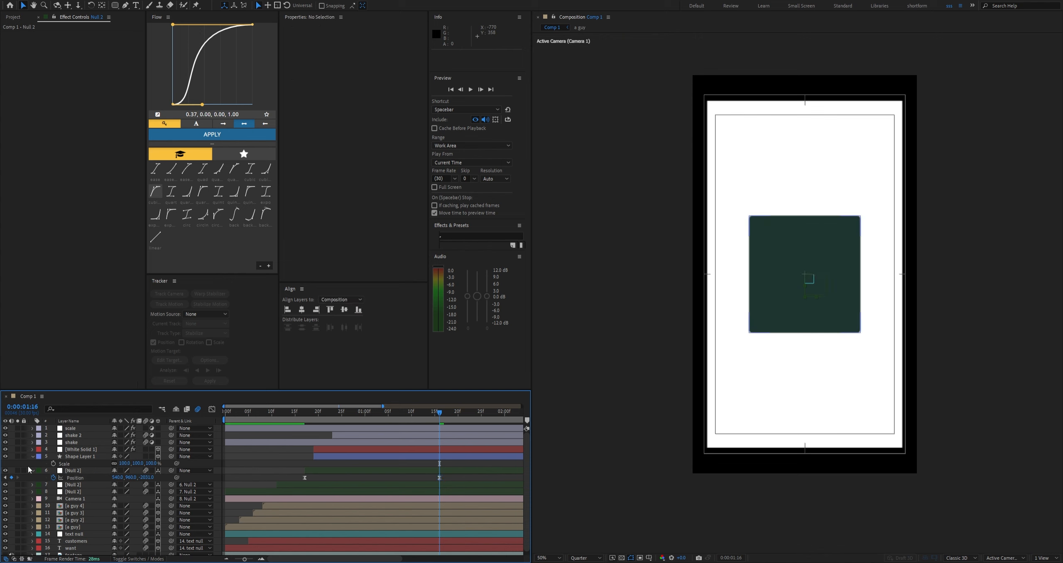
# Create a second white solid and place it directly above White Solid 1, beneath the "shake" layer
pyautogui.hotkey('ctrl', 's')
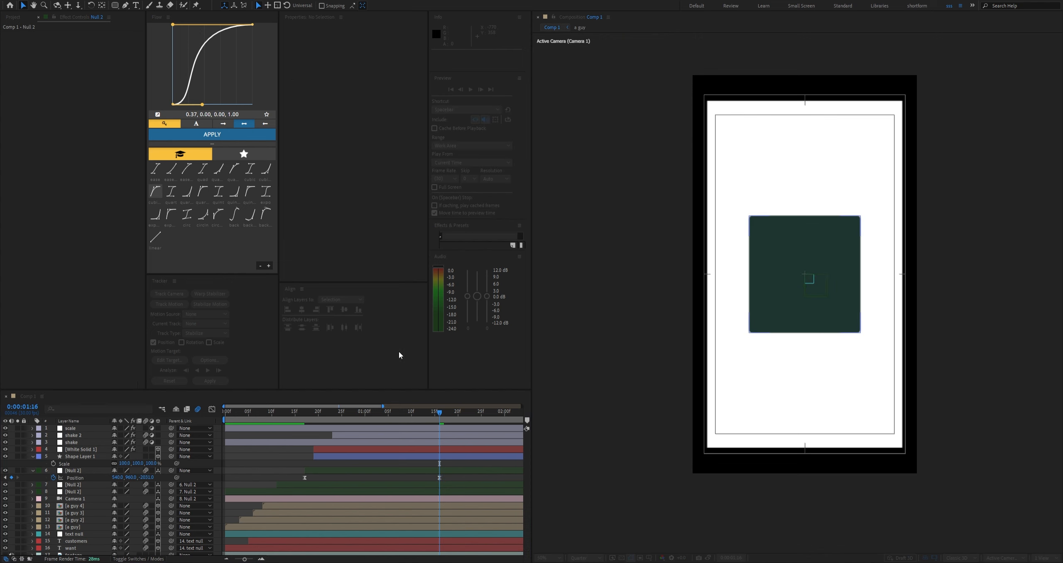
pyautogui.click(556, 353)
pyautogui.moveTo(79, 428); pyautogui.dragTo(81, 453)
pyautogui.click(80, 457)
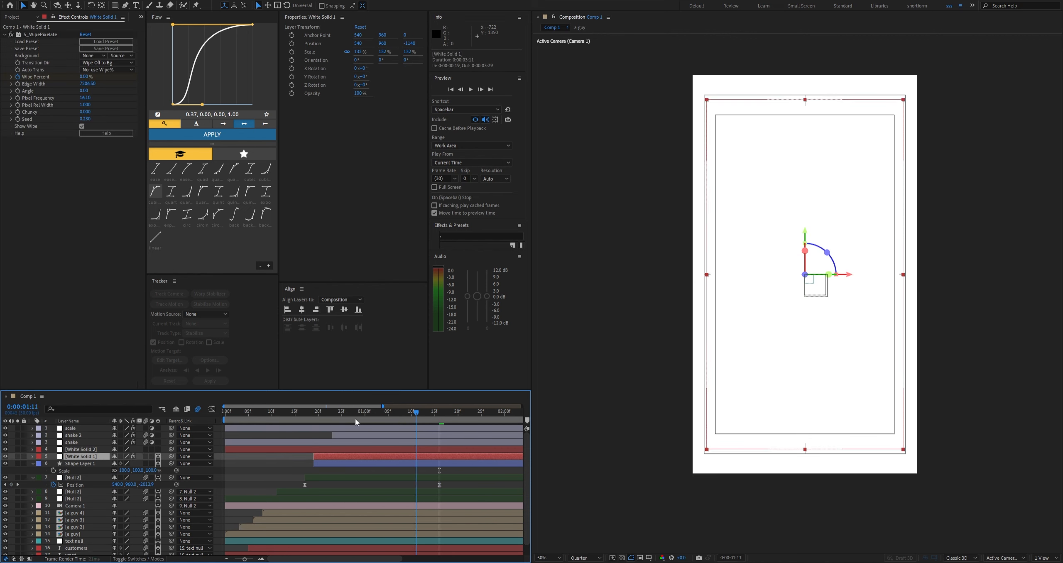
# Split both white solids at frame 25, deleting White Solid 2's part before the cut and White Solid 1's part after it
pyautogui.moveTo(355, 419)
pyautogui.mouseDown()
pyautogui.moveTo(334, 421)
pyautogui.moveTo(345, 425)
pyautogui.mouseUp()
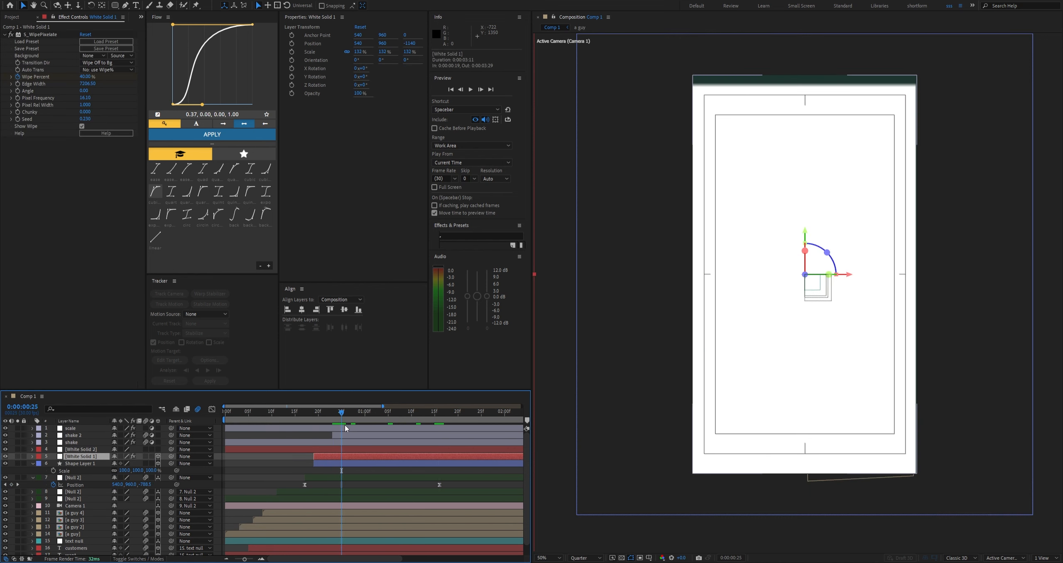
pyautogui.click(340, 448)
pyautogui.keyDown('shift'); pyautogui.click(342, 455); pyautogui.keyUp('shift')
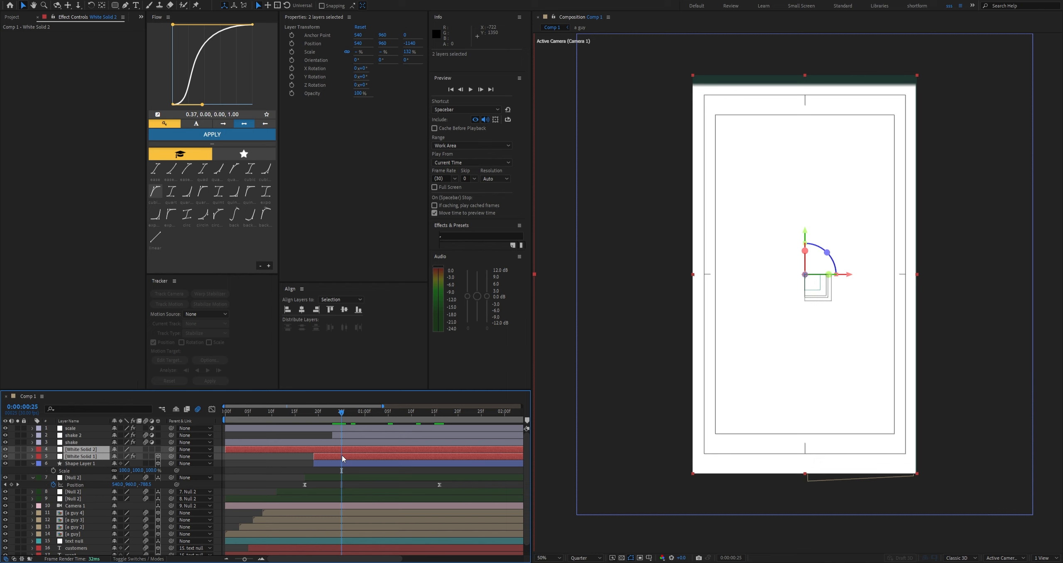
pyautogui.hotkey('ctrl', 'shift', 'd')
pyautogui.click(351, 456)
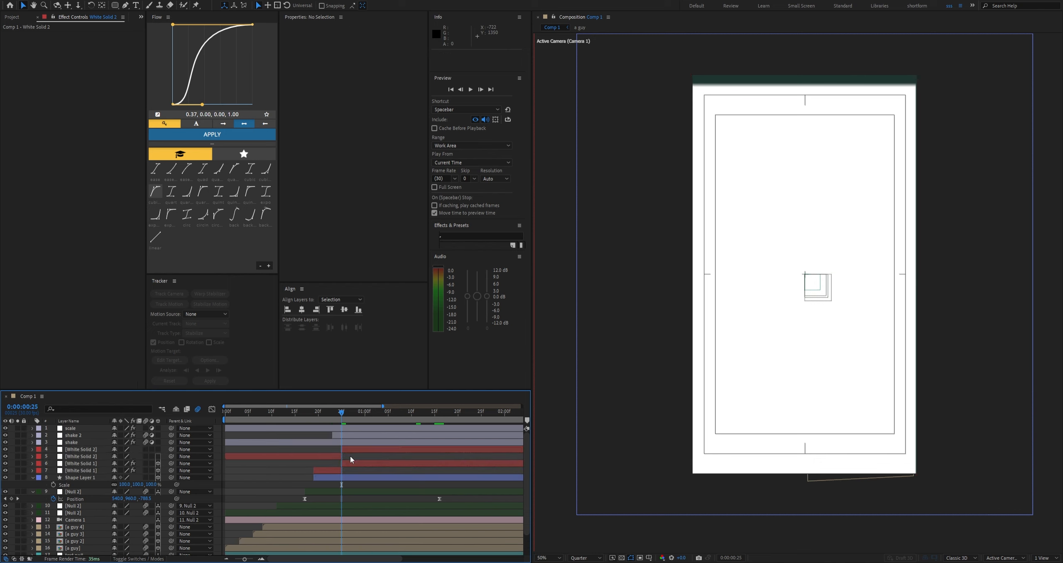
pyautogui.click(350, 456)
pyautogui.keyDown('shift'); pyautogui.click(353, 462); pyautogui.keyUp('shift')
pyautogui.press('Delete')
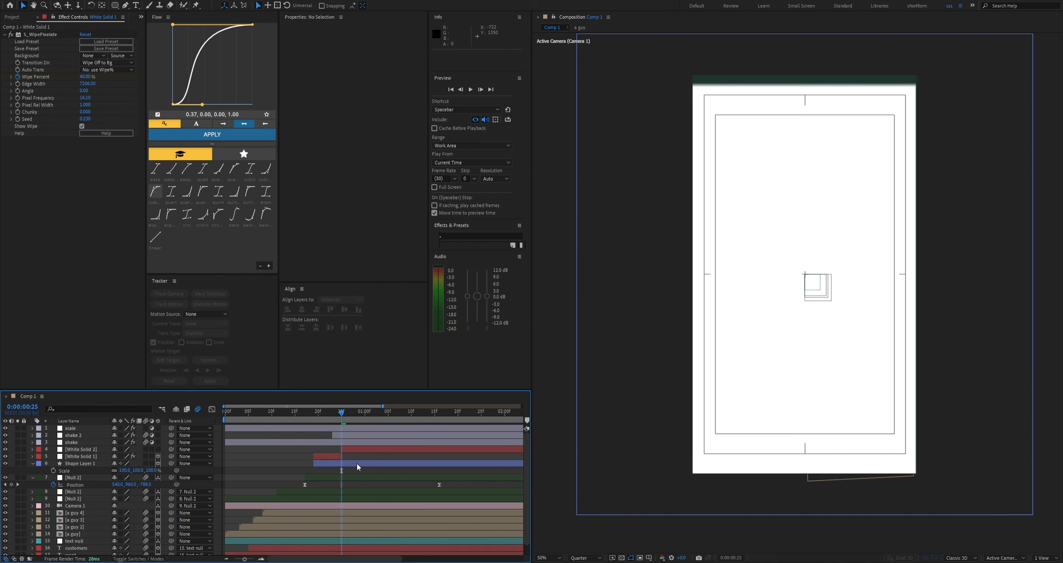
# Move White Solid 2 beneath Shape Layer 1 so it backs the dark green card
pyautogui.click(94, 450)
pyautogui.click(284, 462)
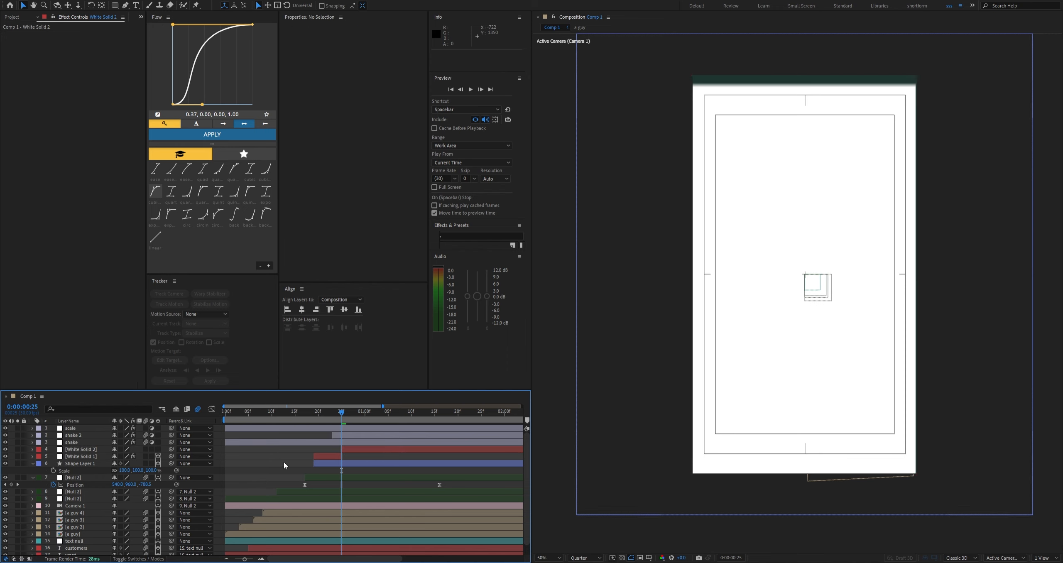
pyautogui.moveTo(346, 416); pyautogui.dragTo(386, 432)
pyautogui.press('space')
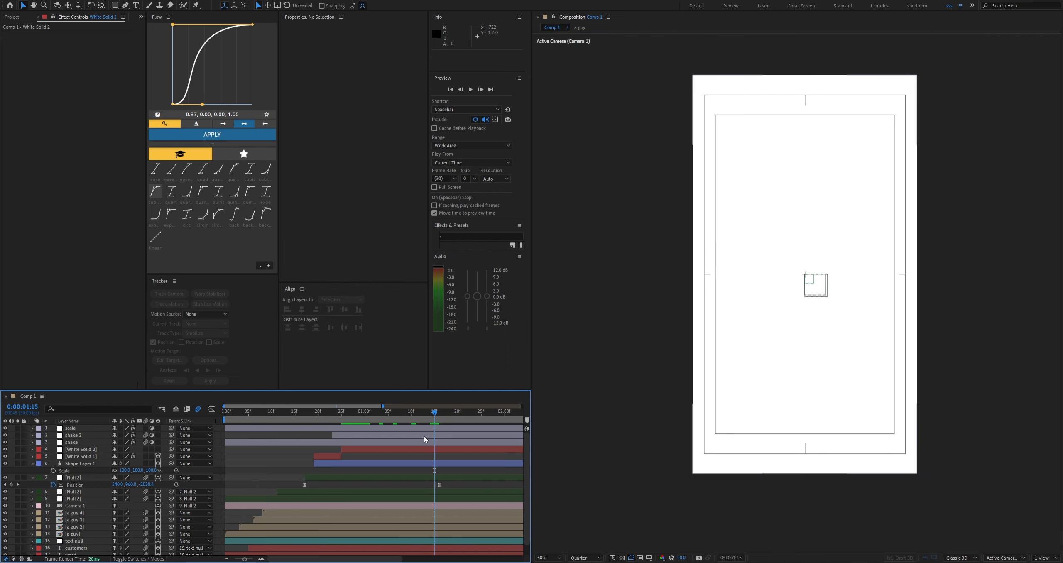
pyautogui.click(78, 450)
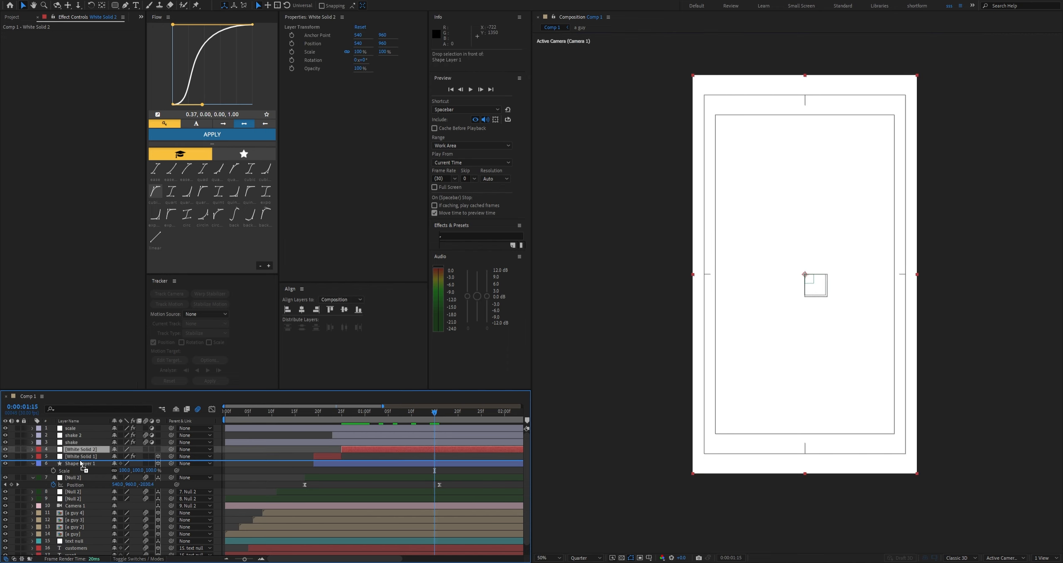
pyautogui.moveTo(80, 460); pyautogui.dragTo(83, 472)
pyautogui.click(268, 464)
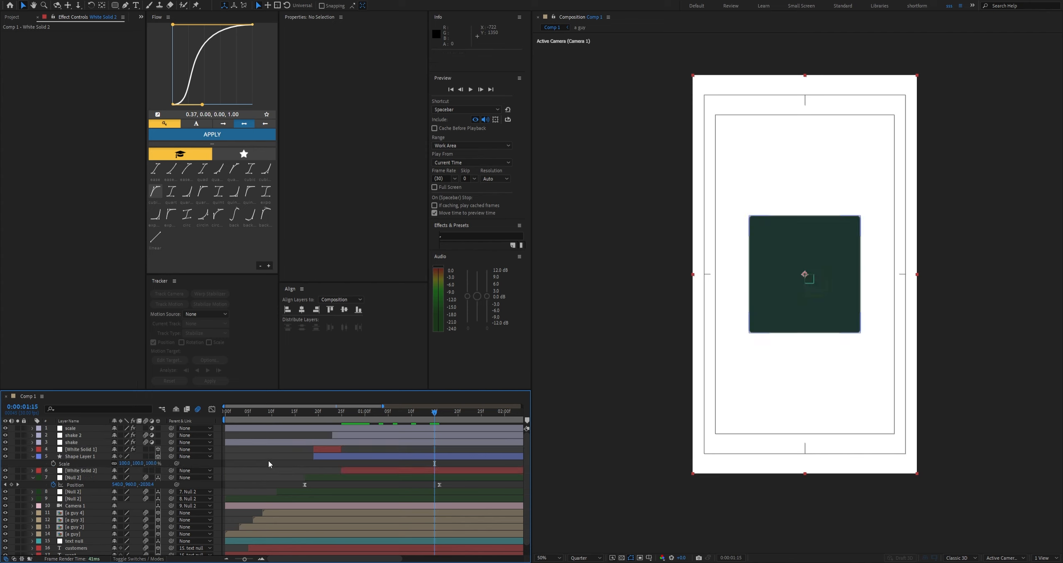
# Try White Solid 1 beneath Shape Layer 1 at frame 22, and undo the reordering
pyautogui.moveTo(385, 428); pyautogui.dragTo(328, 442)
pyautogui.click(327, 449)
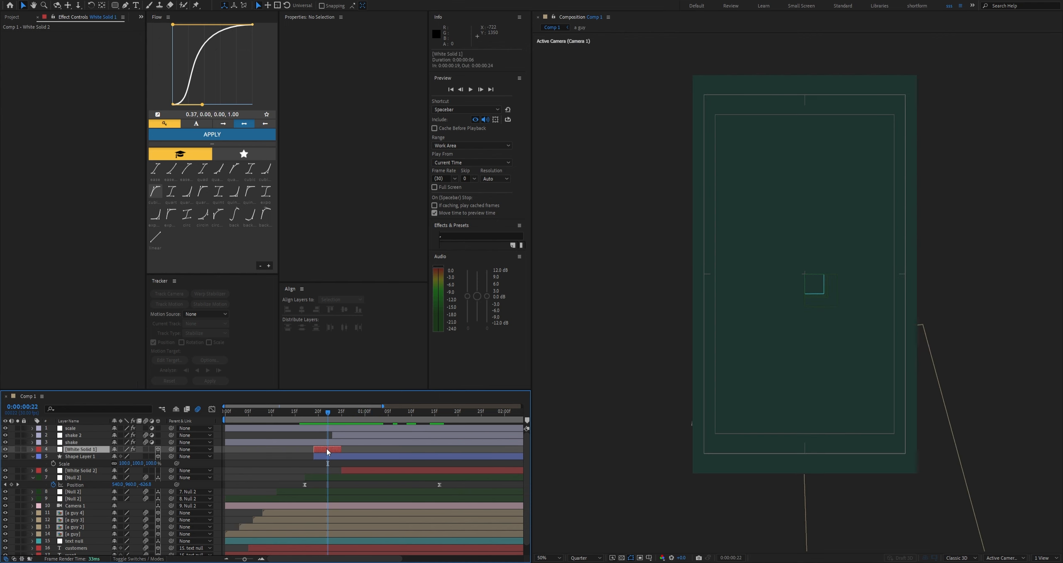
pyautogui.moveTo(83, 450); pyautogui.dragTo(85, 466)
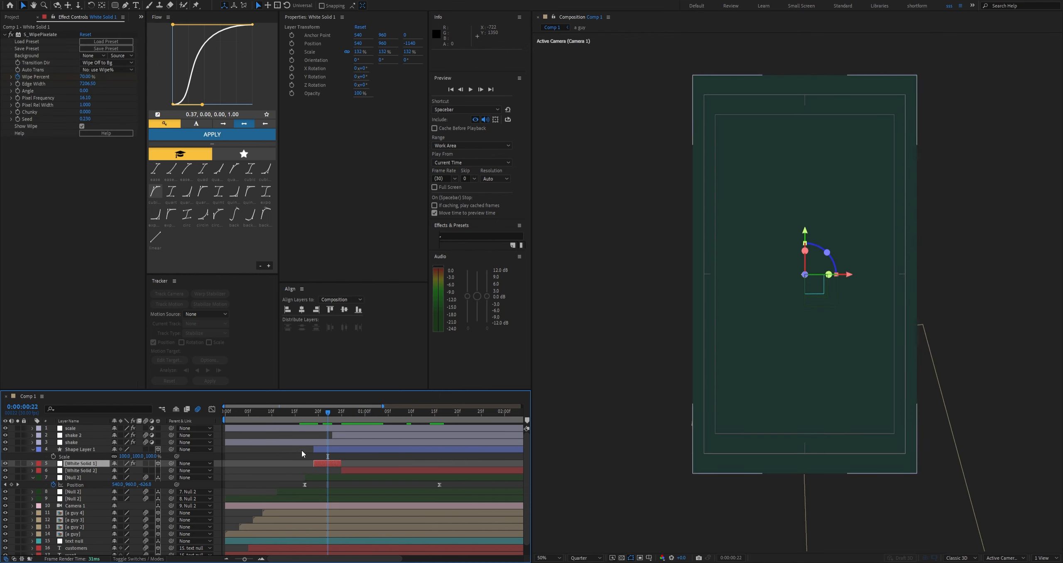
pyautogui.hotkey('ctrl', 'z')
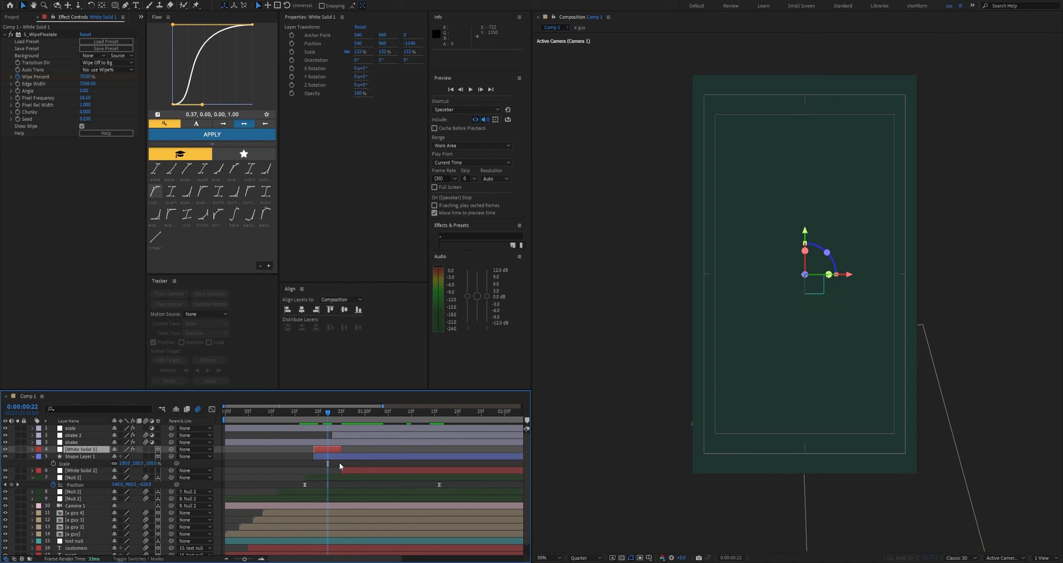
# Collapse the revealed layer properties and preview the animation from the first frame and again from around frame 8
pyautogui.click(120, 470)
pyautogui.click(169, 464)
pyautogui.moveTo(328, 414); pyautogui.dragTo(225, 420)
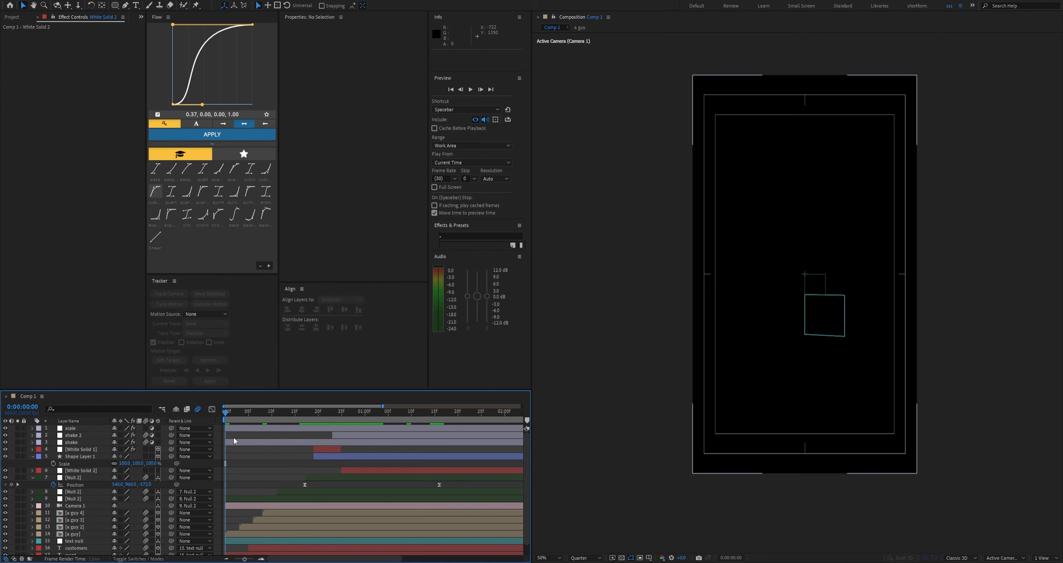
pyautogui.press('u')
pyautogui.press('u')
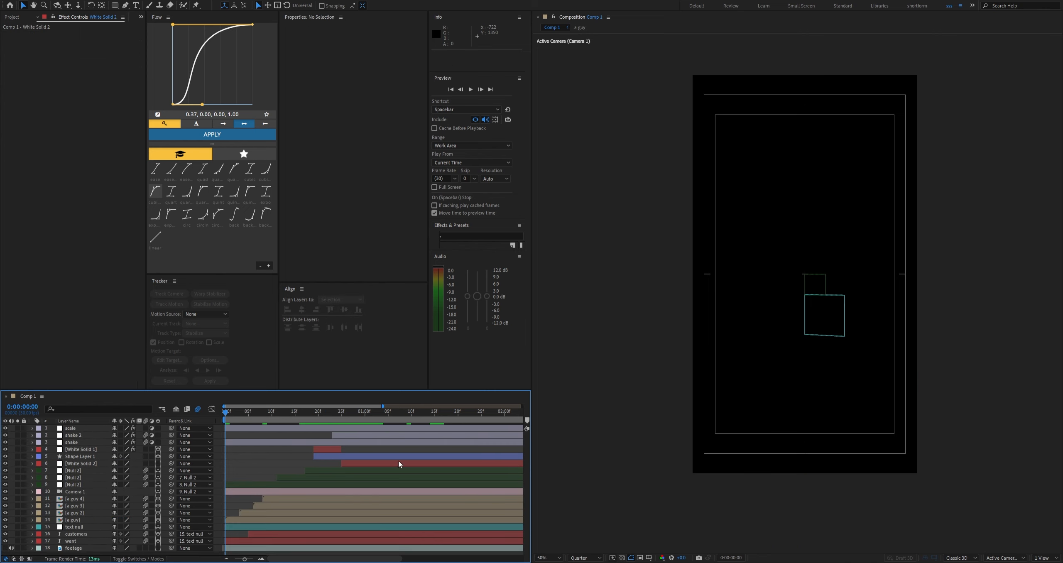
pyautogui.press('space')
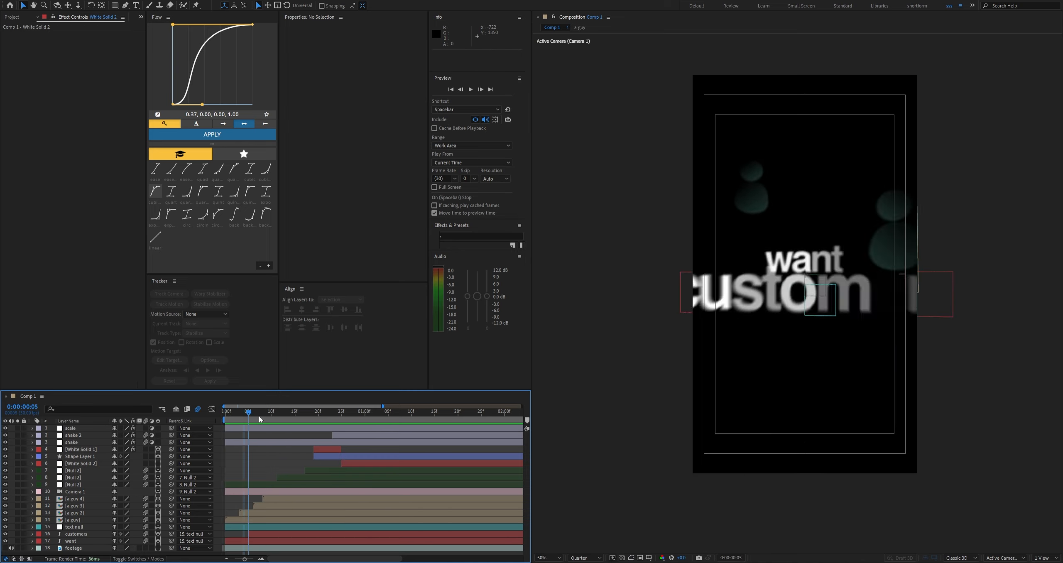
pyautogui.click(259, 415)
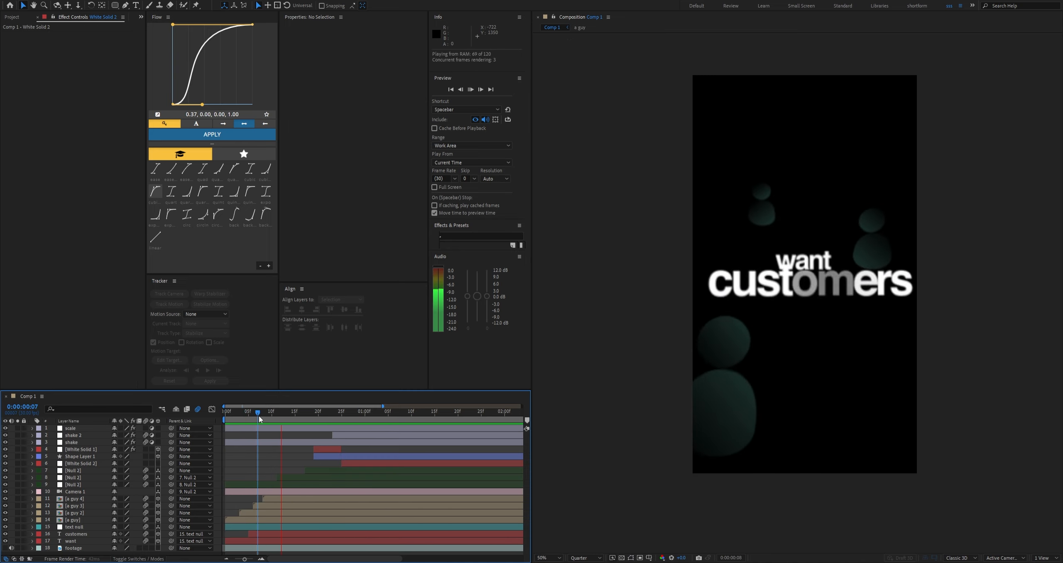
pyautogui.press('space')
pyautogui.click(265, 417)
pyautogui.press('space')
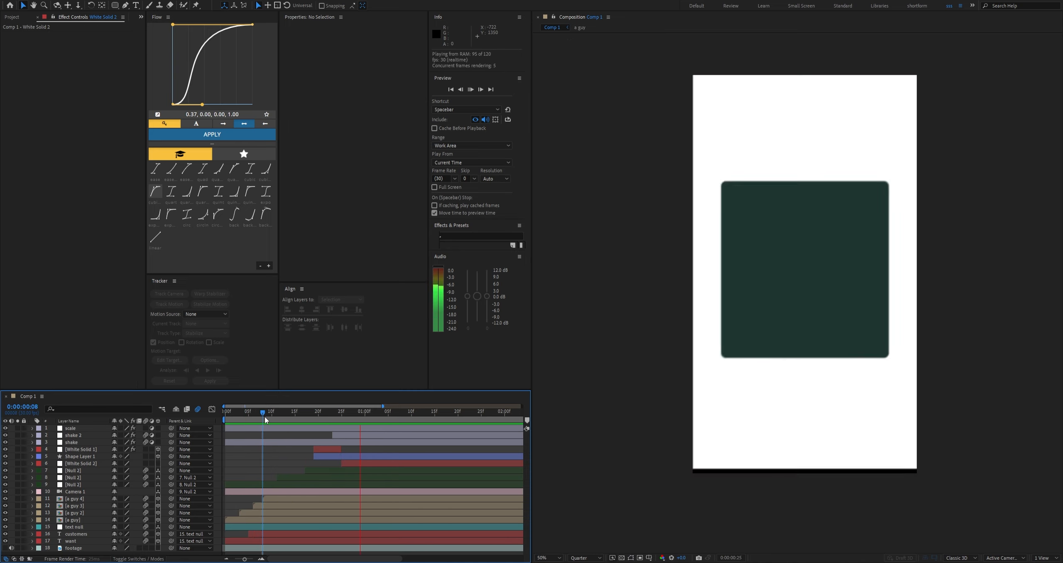
# Shift Shape Layer 1 to start at frame 25, in line with White Solid 2, and preview the transition
pyautogui.moveTo(264, 417); pyautogui.dragTo(352, 451)
pyautogui.click(354, 449)
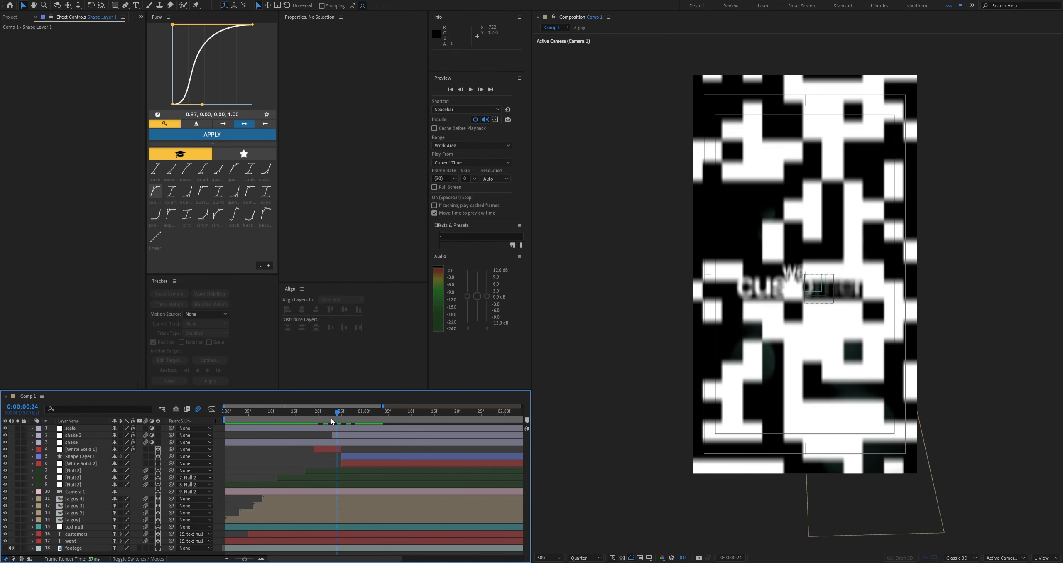
pyautogui.click(279, 417)
pyautogui.press('space')
pyautogui.click(283, 419)
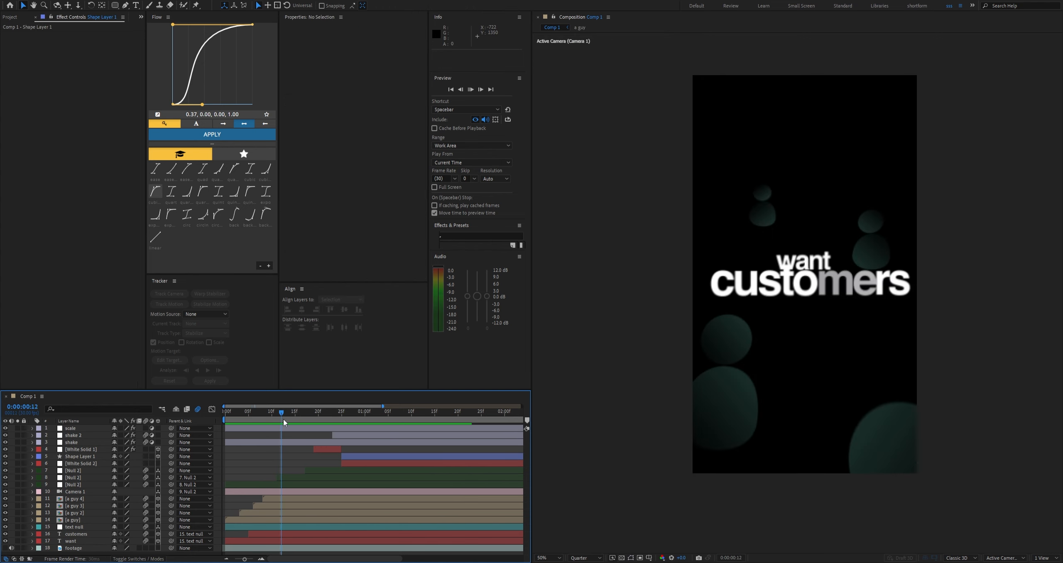
pyautogui.press('space')
pyautogui.moveTo(284, 419); pyautogui.dragTo(225, 418)
pyautogui.press('space')
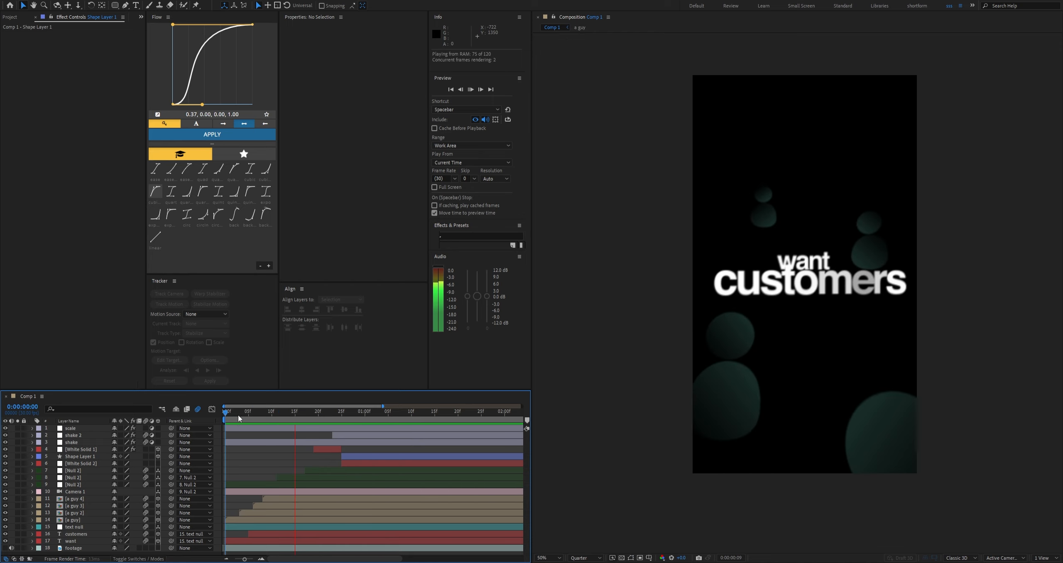
# Shift Shape Layer 1 to start at frame 22 and preview the card's entrance from around frame 18
pyautogui.moveTo(292, 416); pyautogui.dragTo(309, 416)
pyautogui.moveTo(344, 455); pyautogui.dragTo(330, 457)
pyautogui.click(310, 415)
pyautogui.press('space')
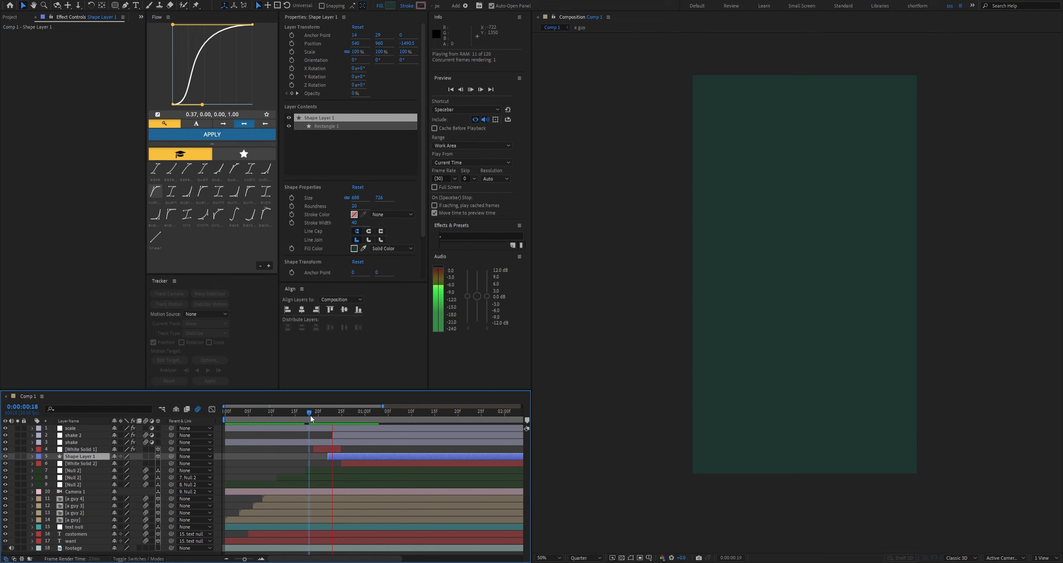
pyautogui.moveTo(316, 417); pyautogui.dragTo(319, 419)
pyautogui.press('space')
pyautogui.click(325, 420)
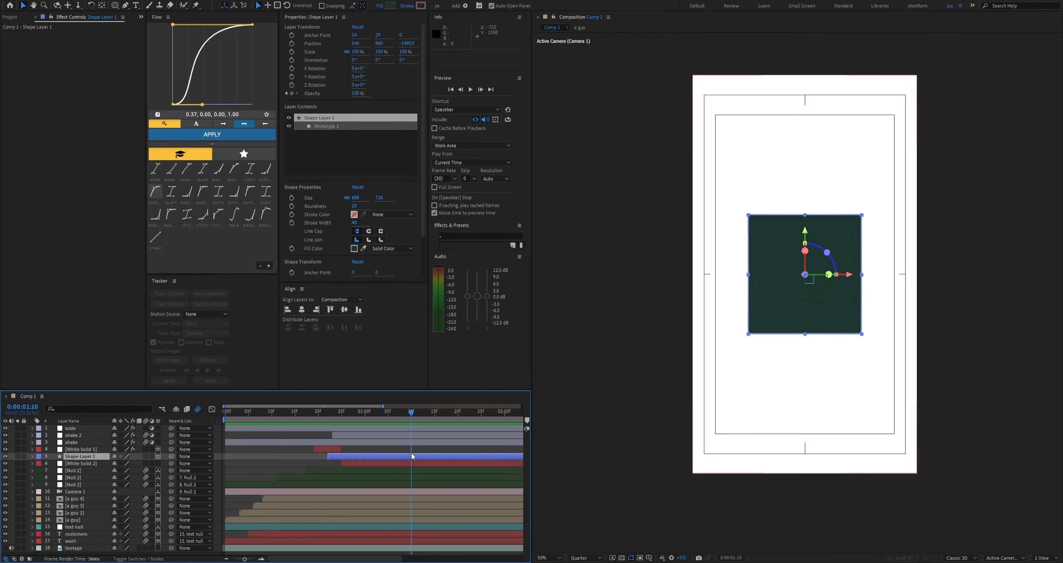
# Preview the whole animation from the first frame with the retimed green card
pyautogui.moveTo(306, 424); pyautogui.dragTo(225, 428)
pyautogui.click(251, 456)
pyautogui.press('space')
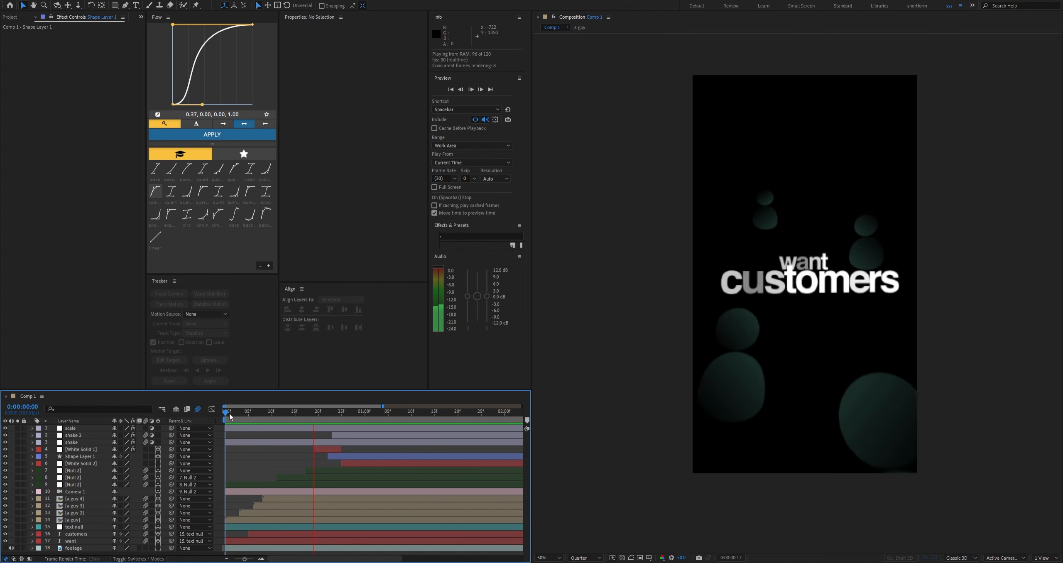
pyautogui.press('space')
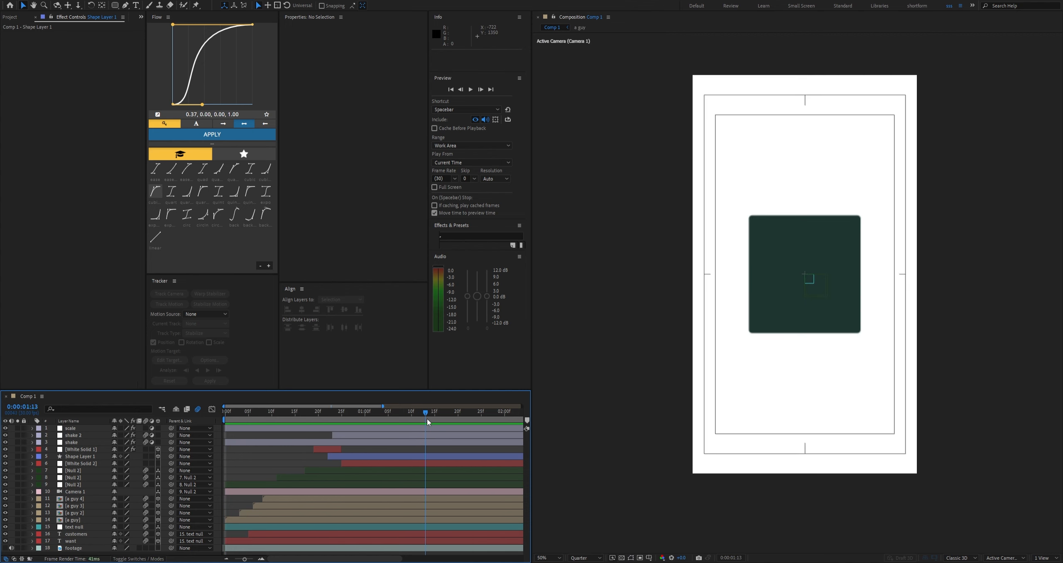
# Bring Shape Layer 1's Z Position to about -2080 to enlarge the card, and preview the animation
pyautogui.moveTo(427, 419); pyautogui.dragTo(430, 420)
pyautogui.click(386, 457)
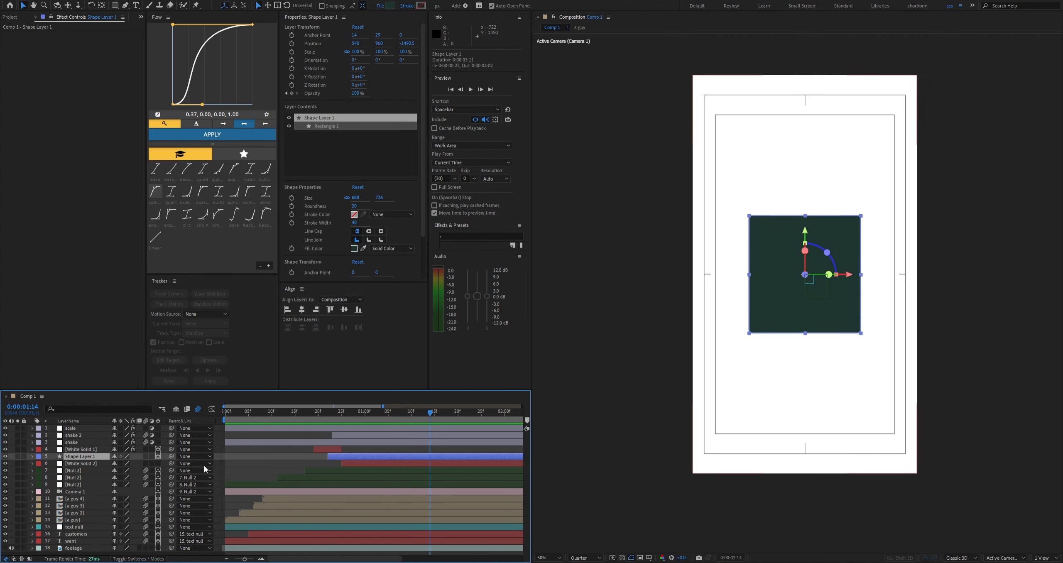
pyautogui.press('p')
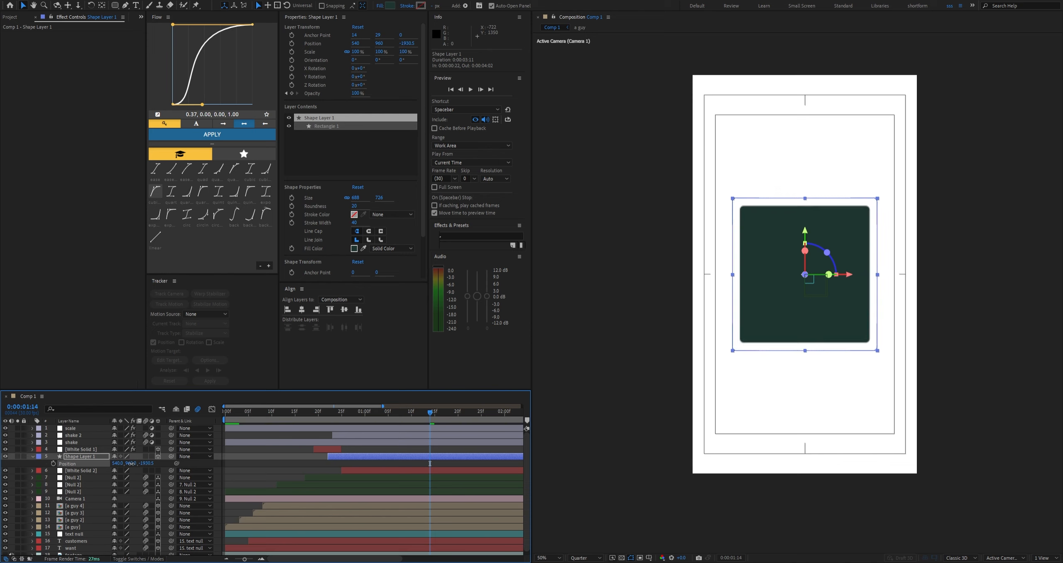
pyautogui.click(220, 465)
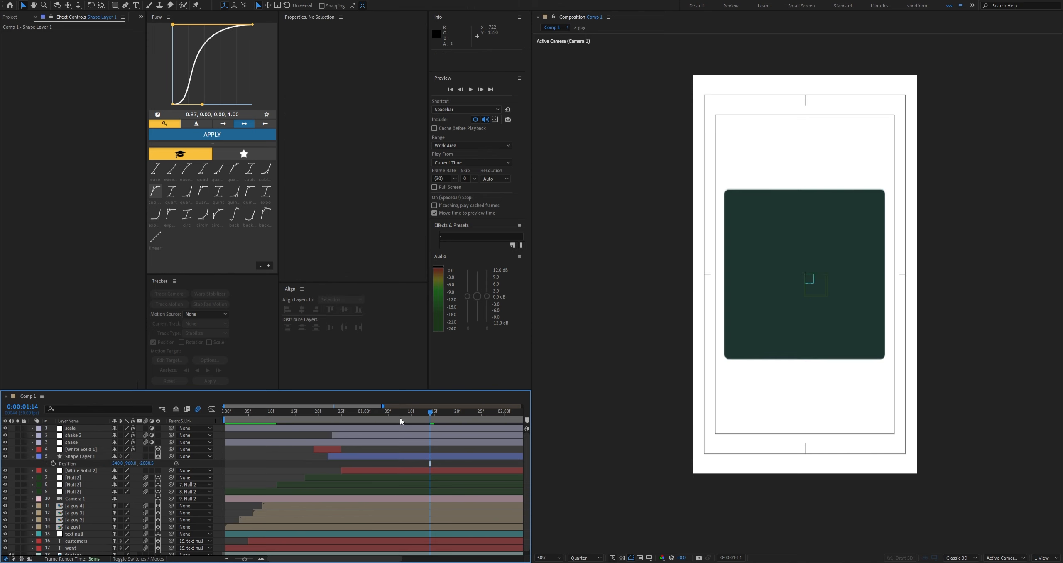
pyautogui.press('space')
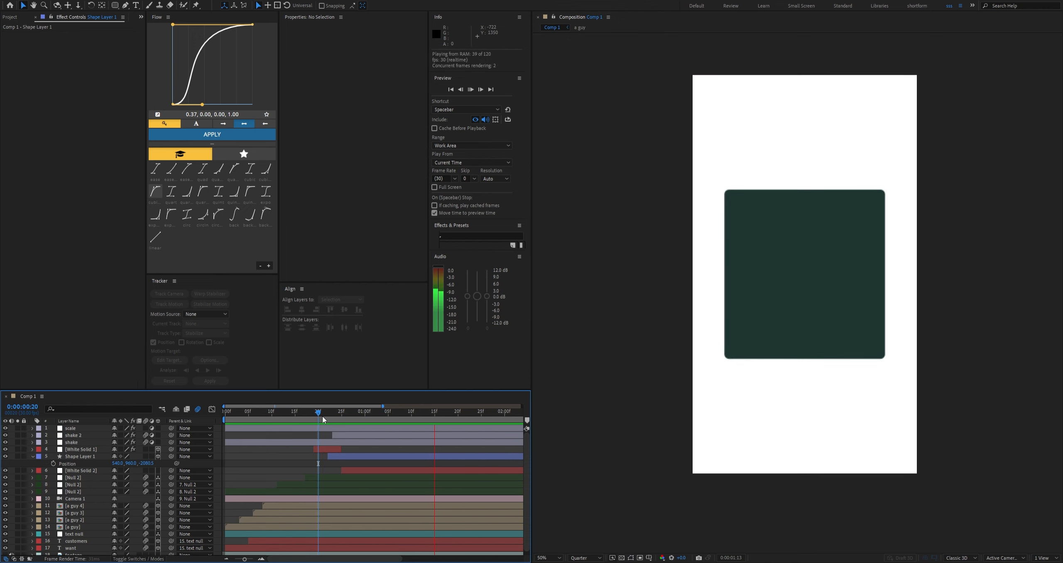
pyautogui.press('space')
pyautogui.press('space')
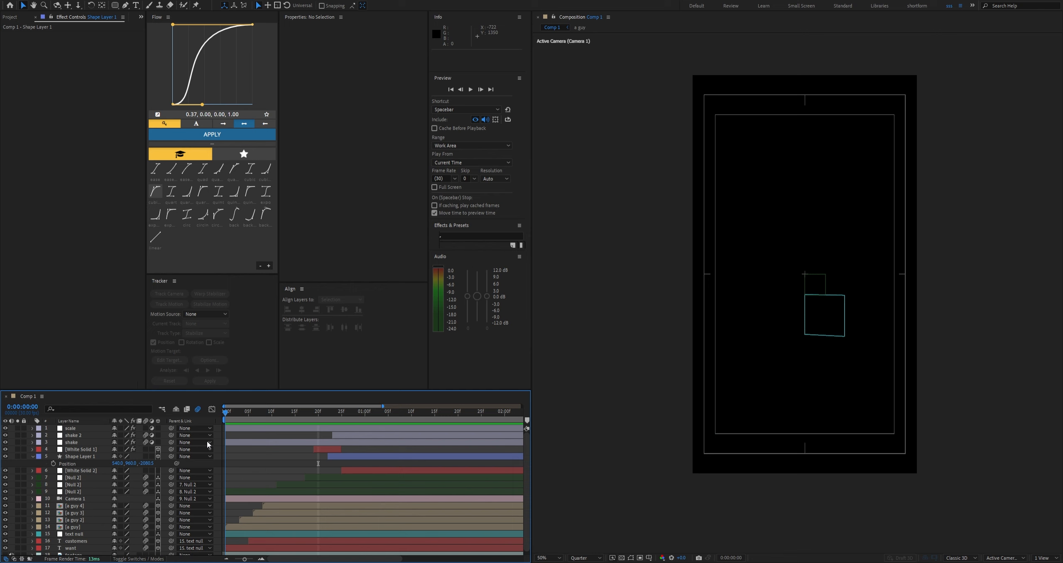
# At frame 15, select the four "a guy" layers and the text null and move them together slightly upward in the composition
pyautogui.moveTo(228, 413); pyautogui.dragTo(296, 418)
pyautogui.scroll(-1, 123, 507)
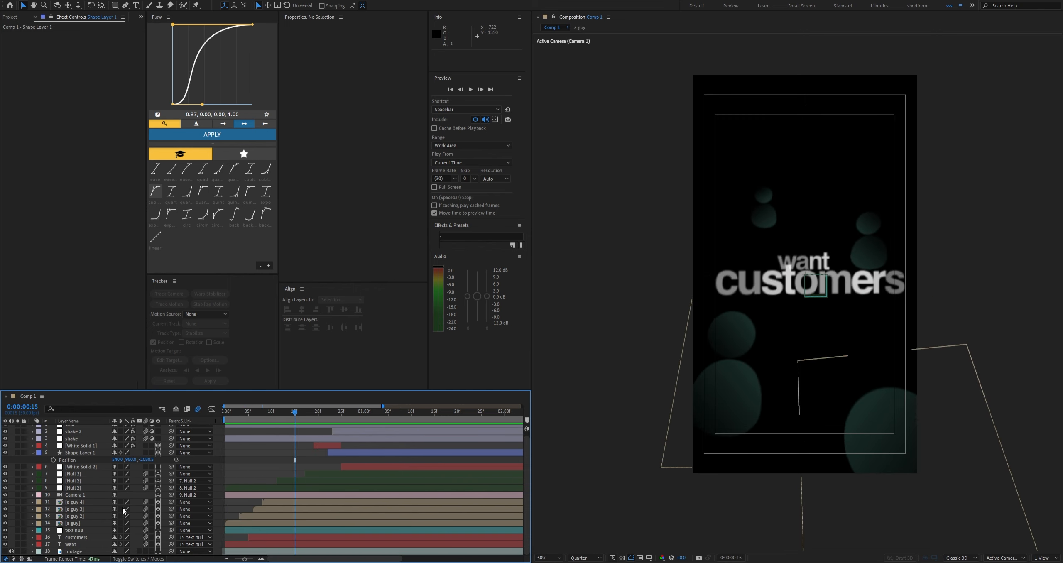
pyautogui.click(74, 503)
pyautogui.keyDown('shift'); pyautogui.click(78, 531); pyautogui.keyUp('shift')
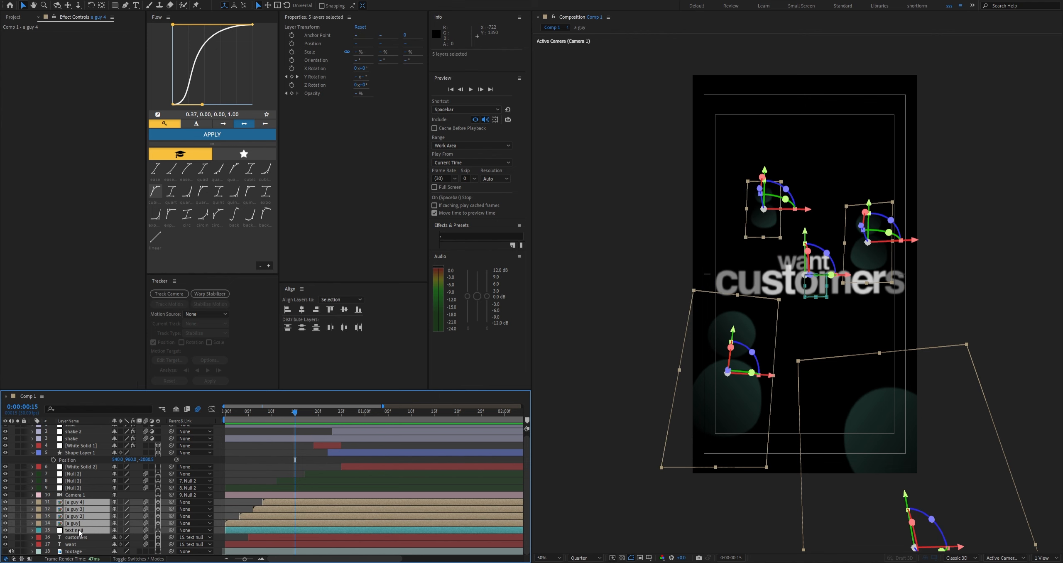
pyautogui.moveTo(805, 235); pyautogui.dragTo(809, 205)
pyautogui.moveTo(809, 203); pyautogui.dragTo(813, 219)
pyautogui.click(276, 473)
# Reposition the "a guy 4" and "a guy 3" figures individually, and return the text null to Y Position 960
pyautogui.click(976, 447)
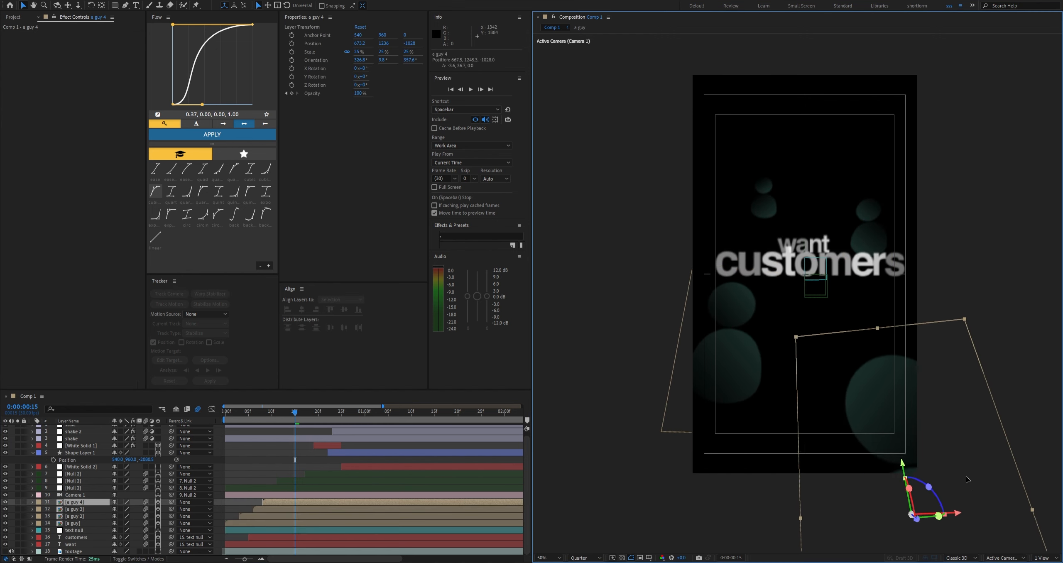
pyautogui.moveTo(679, 382); pyautogui.dragTo(675, 411)
pyautogui.click(74, 531)
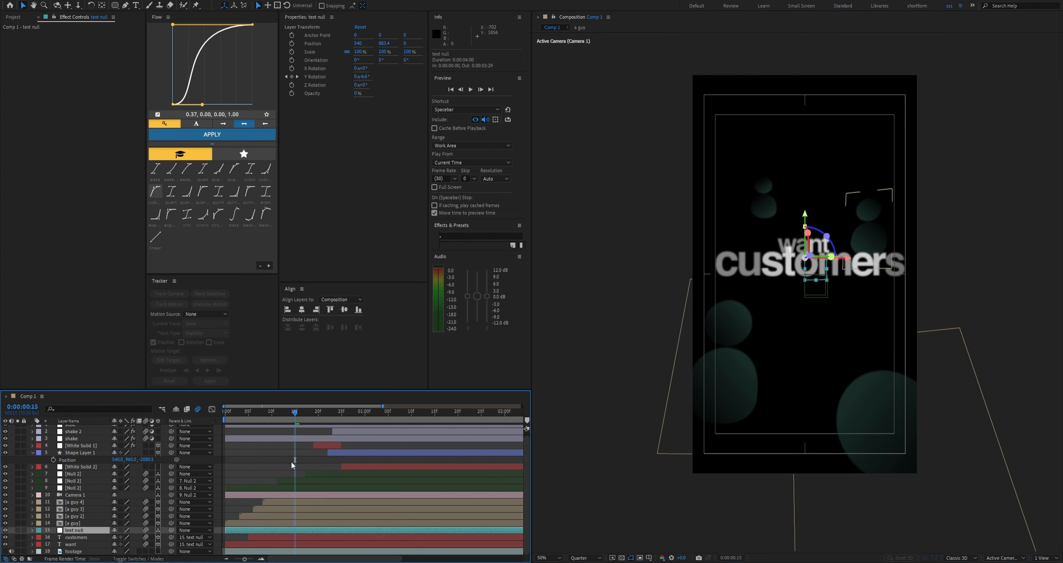
pyautogui.moveTo(806, 218); pyautogui.dragTo(807, 237)
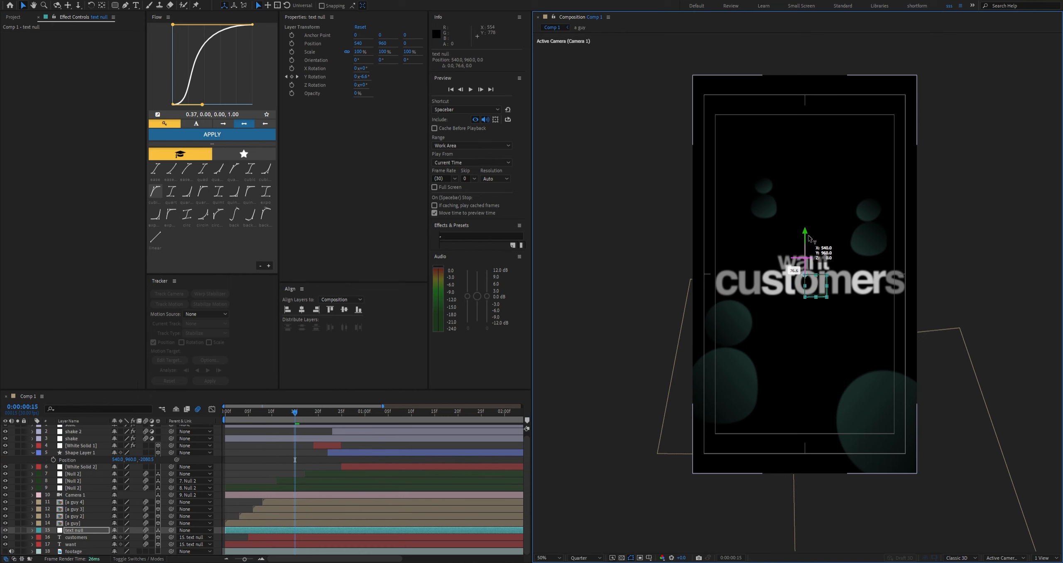
pyautogui.click(545, 408)
# Move "a guy 2" down and right to about X 940.8, Y 761.8, and nudge "a guy" slightly left and up
pyautogui.click(84, 514)
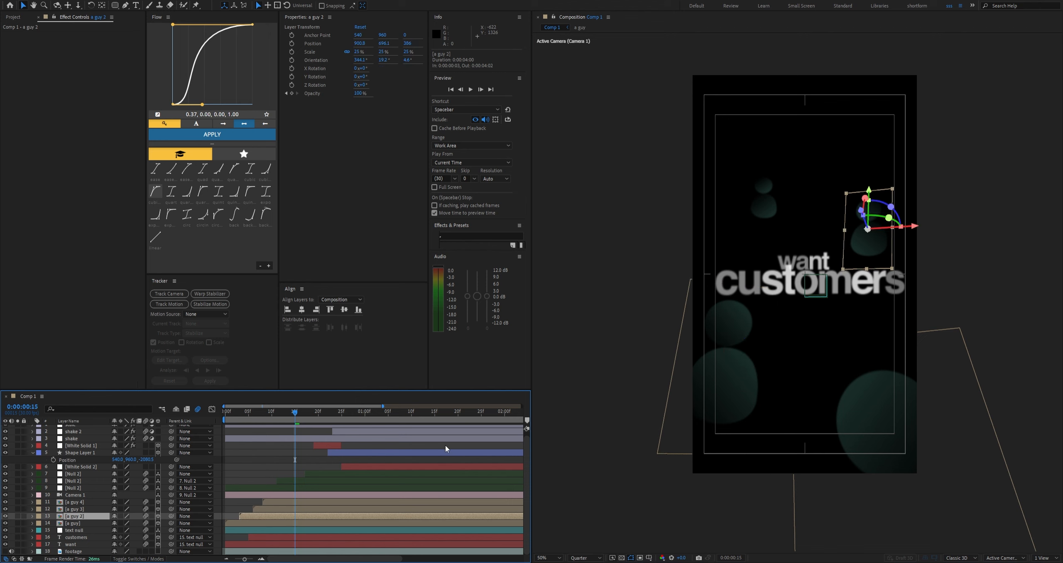
pyautogui.moveTo(861, 252); pyautogui.dragTo(868, 264)
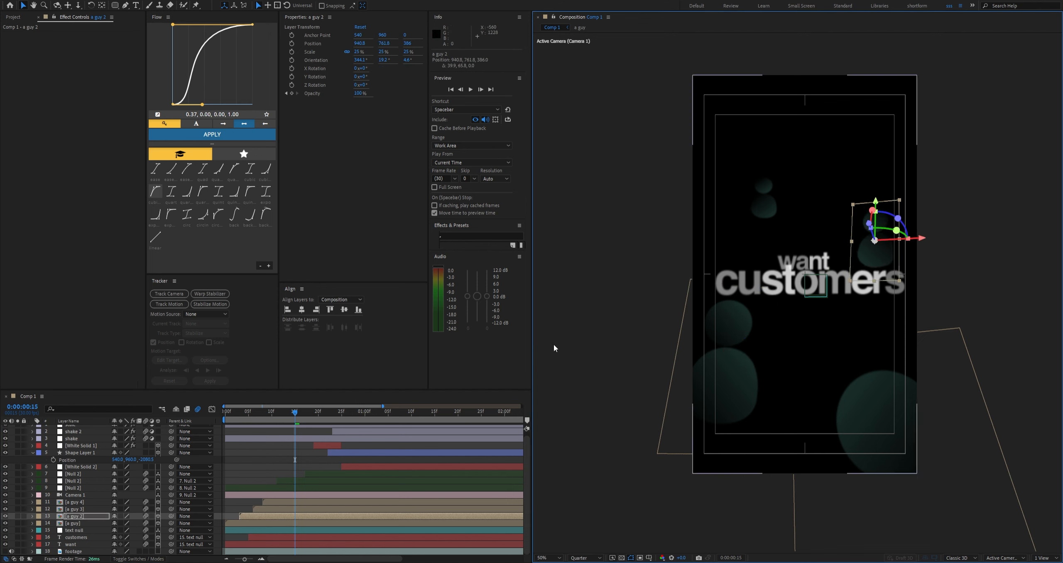
pyautogui.click(73, 524)
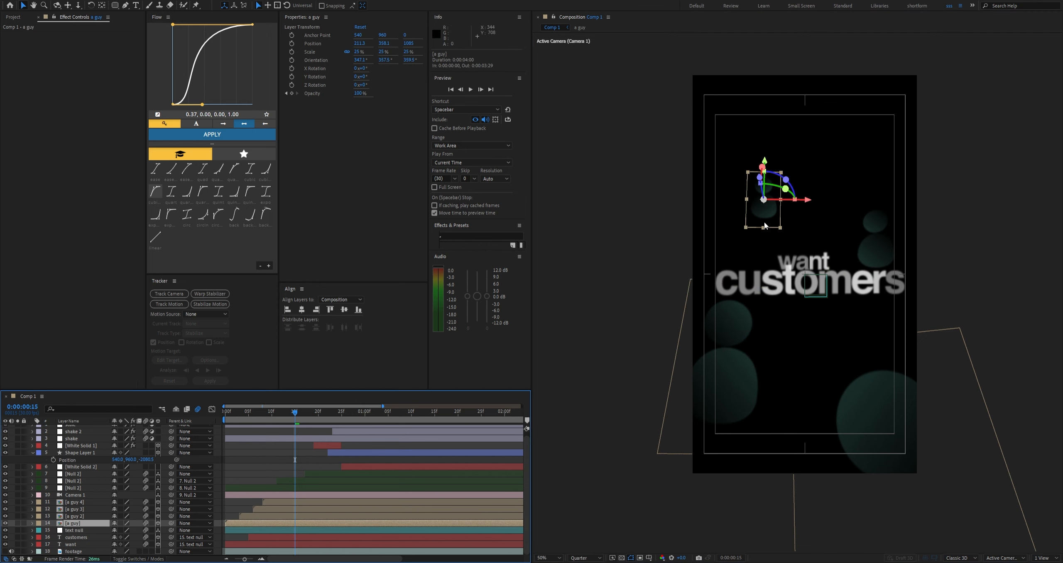
pyautogui.moveTo(764, 222); pyautogui.dragTo(761, 221)
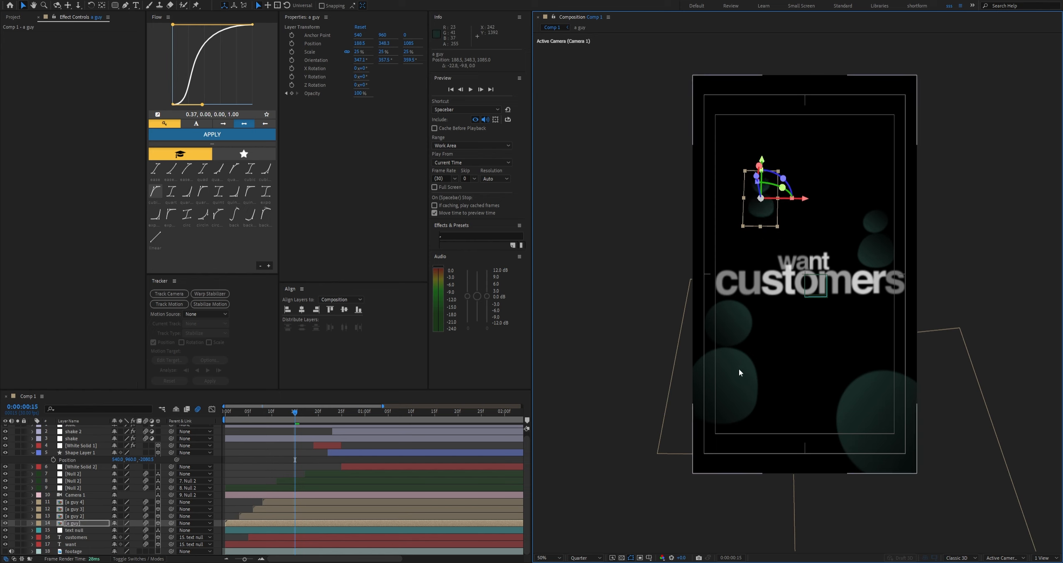
# Move "a guy 3" slightly right and down, and rotate it slightly about its Y axis
pyautogui.moveTo(680, 414); pyautogui.dragTo(687, 420)
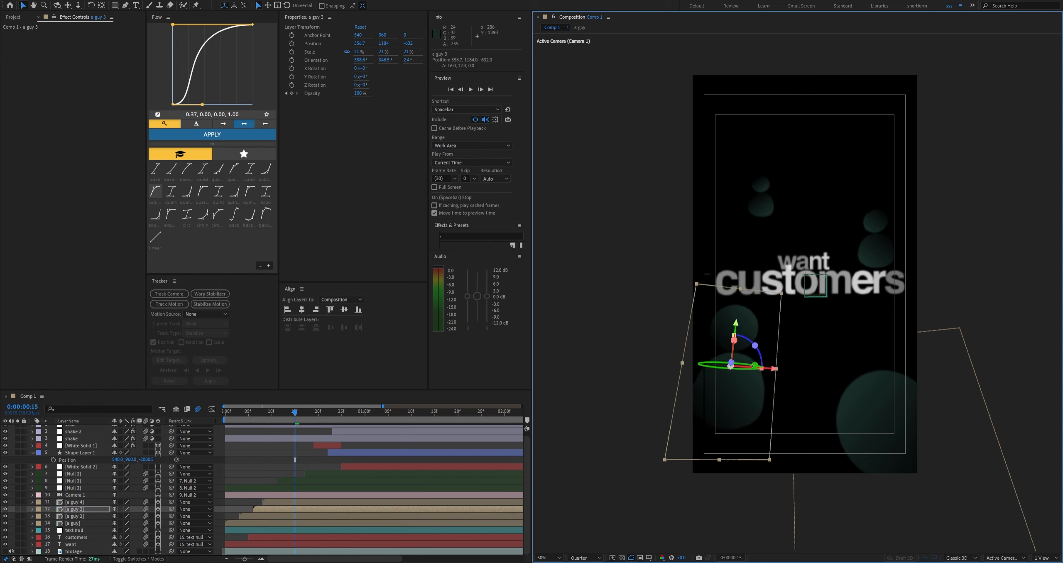
pyautogui.moveTo(752, 366); pyautogui.dragTo(739, 368)
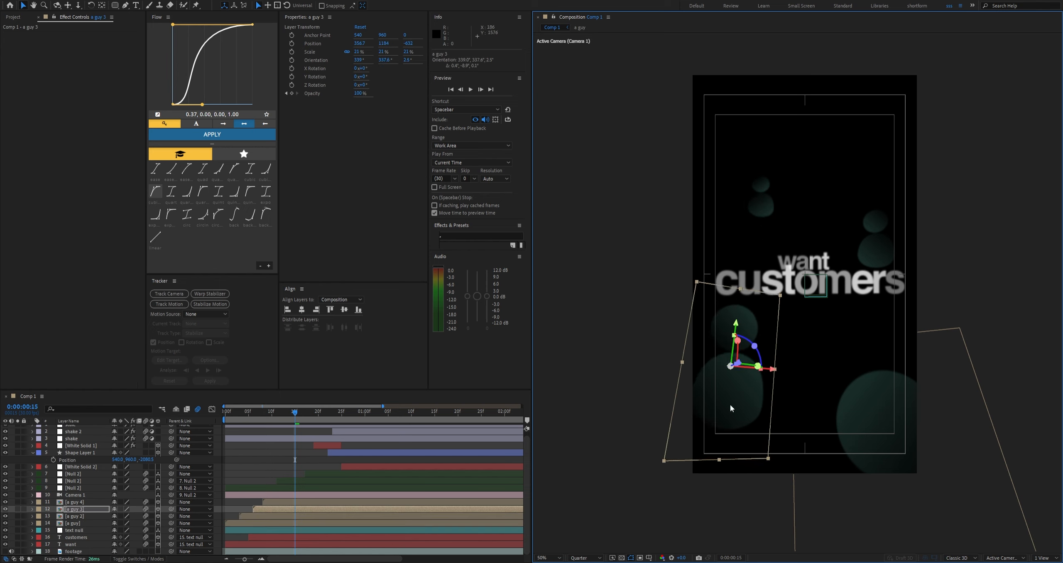
pyautogui.moveTo(730, 408); pyautogui.dragTo(729, 421)
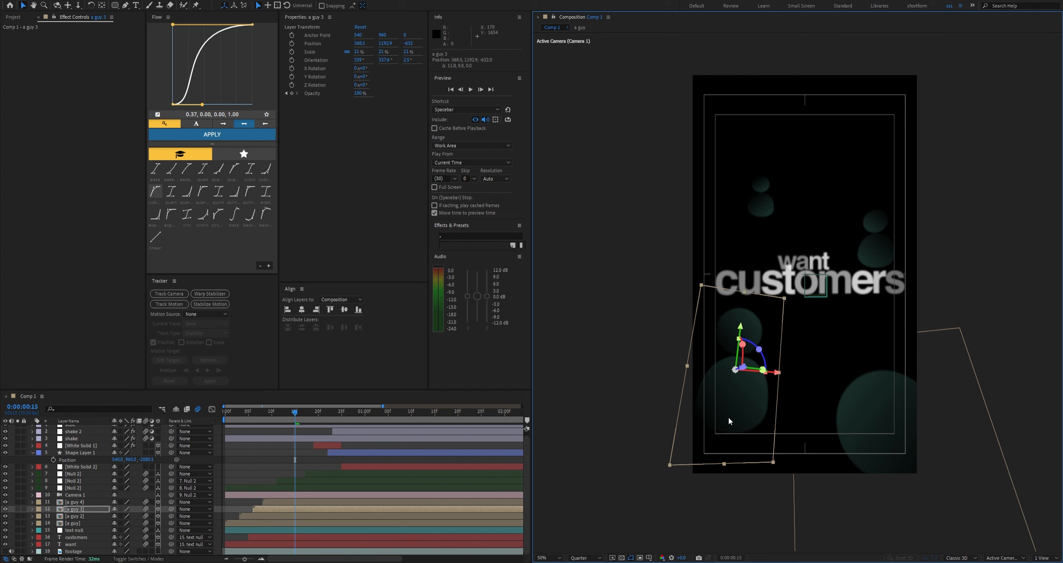
# Bring the "a guy" layer's Z Position to about 755, and adjust its placement and orientation in the composition
pyautogui.click(80, 518)
pyautogui.click(83, 523)
pyautogui.press('p')
pyautogui.moveTo(147, 531); pyautogui.dragTo(46, 532)
pyautogui.moveTo(752, 213)
pyautogui.mouseDown()
pyautogui.moveTo(762, 229)
pyautogui.moveTo(767, 215)
pyautogui.mouseUp()
pyautogui.moveTo(761, 174); pyautogui.dragTo(777, 189)
# Rotate "a guy 3" and shift it slightly inward and up, and nudge "a guy 4" slightly left
pyautogui.click(686, 440)
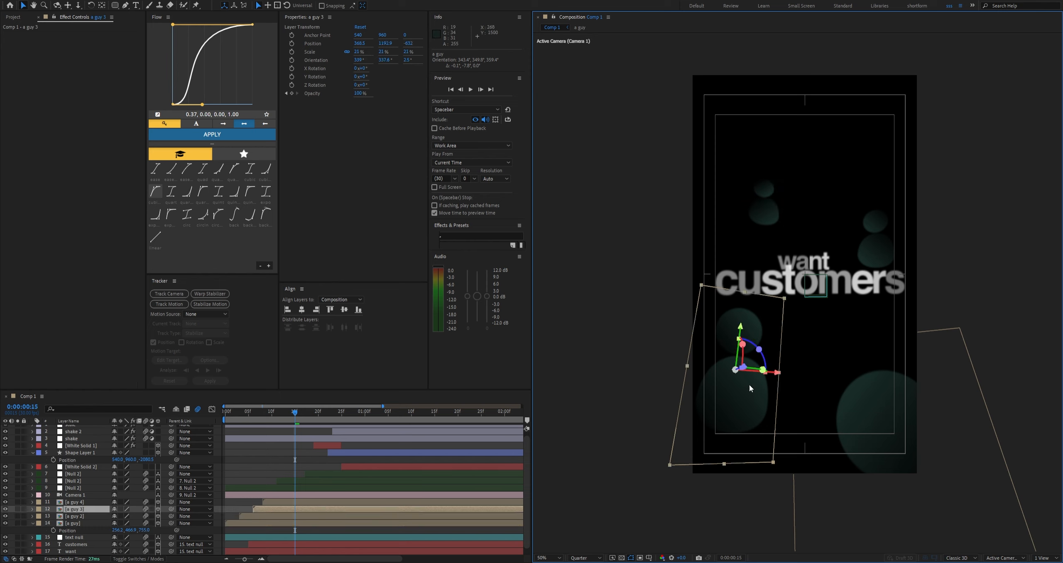
pyautogui.moveTo(764, 368); pyautogui.dragTo(743, 334)
pyautogui.moveTo(735, 412)
pyautogui.mouseDown()
pyautogui.moveTo(728, 423)
pyautogui.moveTo(752, 410)
pyautogui.mouseUp()
pyautogui.click(941, 476)
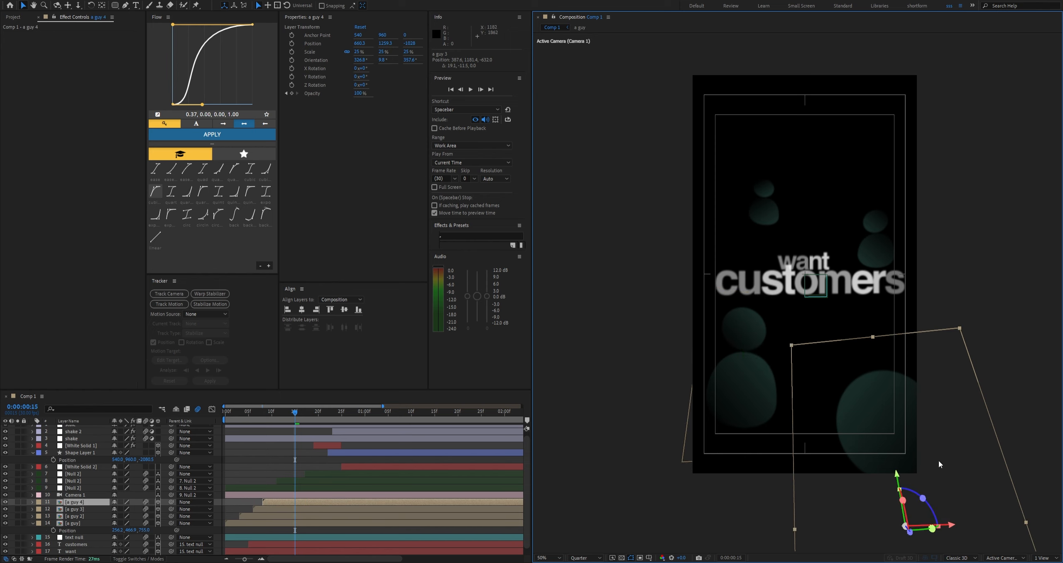
pyautogui.moveTo(946, 427)
pyautogui.mouseDown()
pyautogui.moveTo(937, 410)
pyautogui.moveTo(939, 429)
pyautogui.mouseUp()
# Nudge "a guy 3" slightly left and up, and rotate it further about its Y axis
pyautogui.click(691, 429)
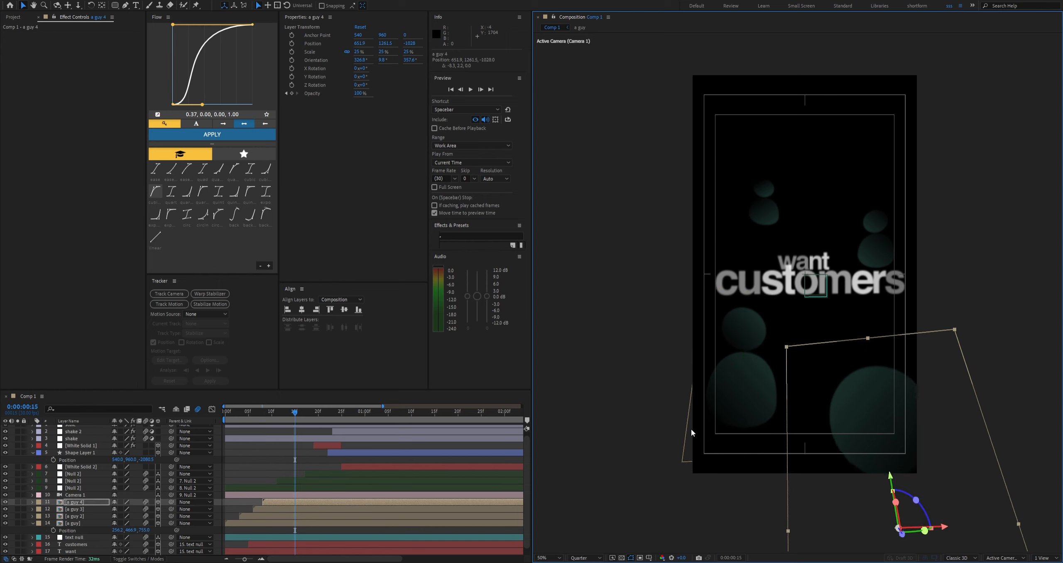
pyautogui.moveTo(690, 430); pyautogui.dragTo(681, 435)
pyautogui.moveTo(764, 346); pyautogui.dragTo(758, 360)
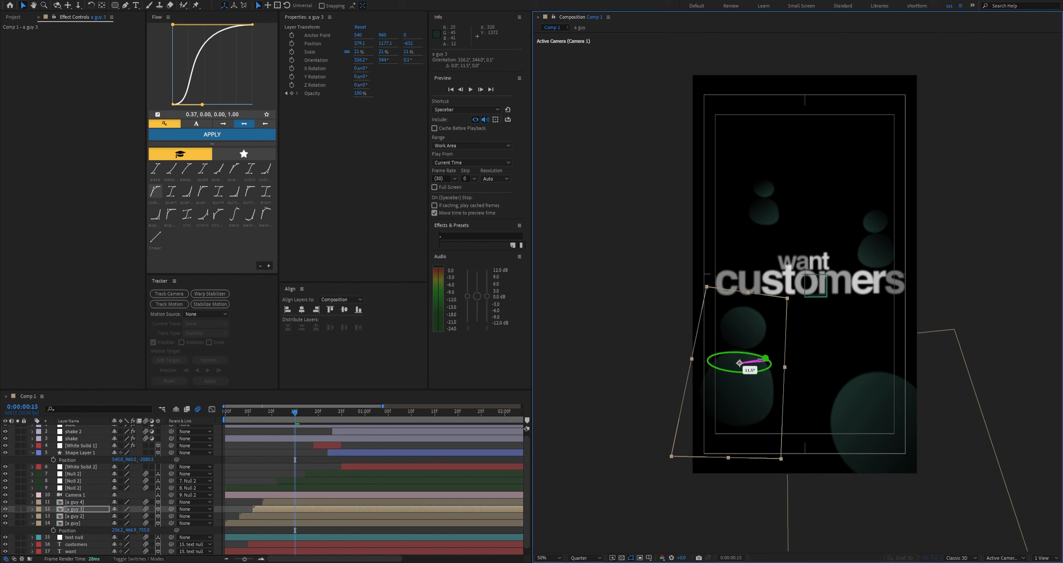
# Collapse the open layer properties and preview the repositioned figures from the first frame
pyautogui.click(335, 464)
pyautogui.moveTo(289, 414); pyautogui.dragTo(224, 415)
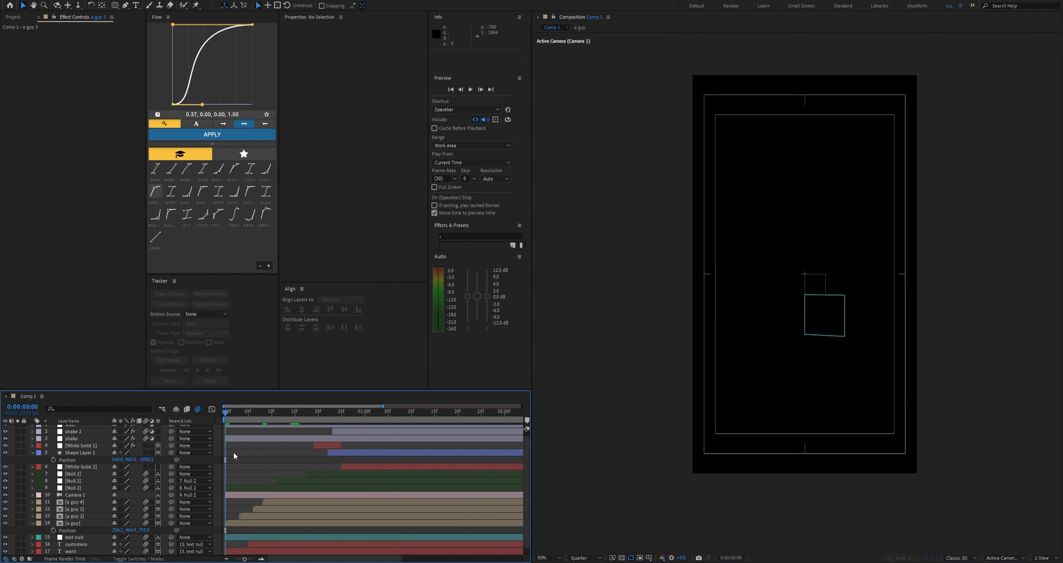
pyautogui.press('u')
pyautogui.press('u')
pyautogui.press('space')
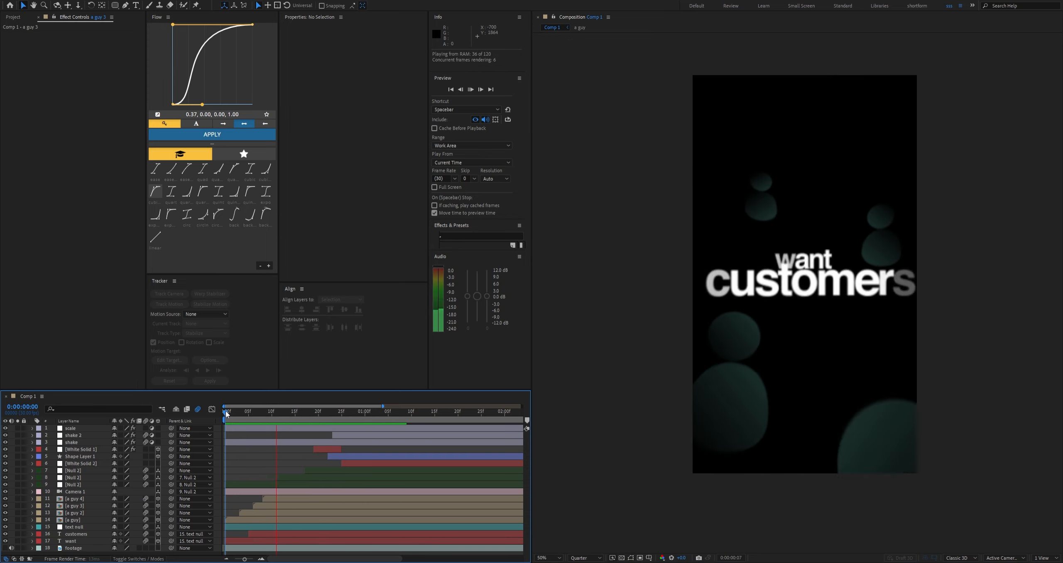
pyautogui.press('space')
# At frame 20, adjust the orientation of "a guy 3" with its 3D rotation control
pyautogui.moveTo(350, 407); pyautogui.dragTo(317, 410)
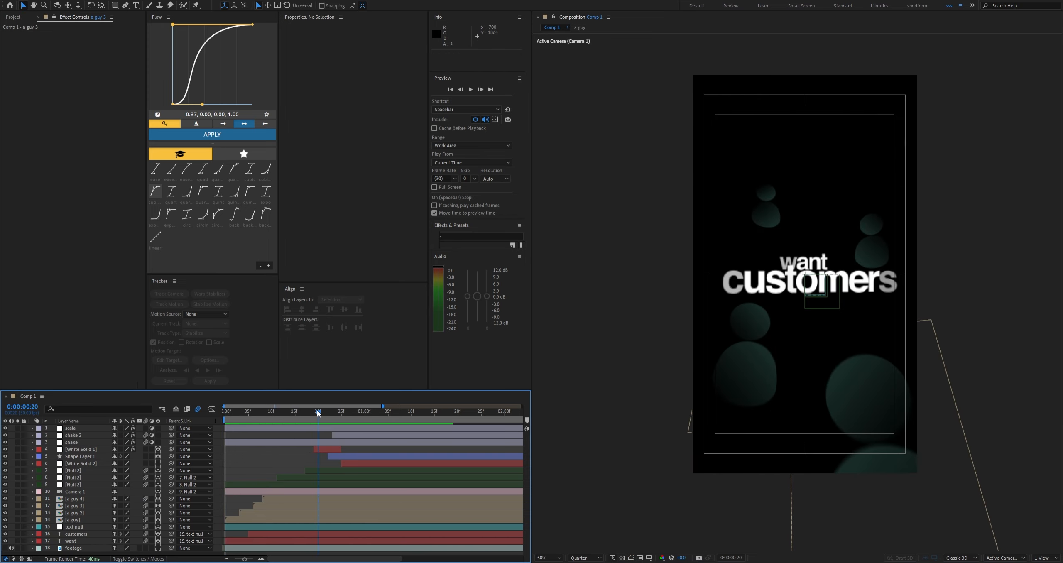
pyautogui.click(83, 506)
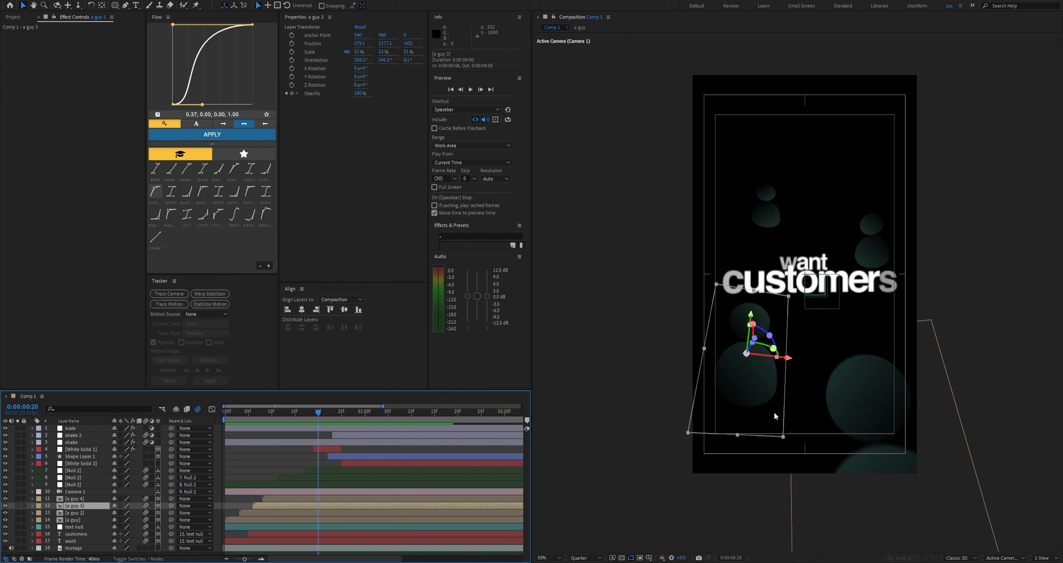
pyautogui.moveTo(784, 359); pyautogui.dragTo(738, 387)
pyautogui.click(263, 470)
# Preview the animation repeatedly from the opening frames to check the figures' entrances and layout
pyautogui.click(229, 415)
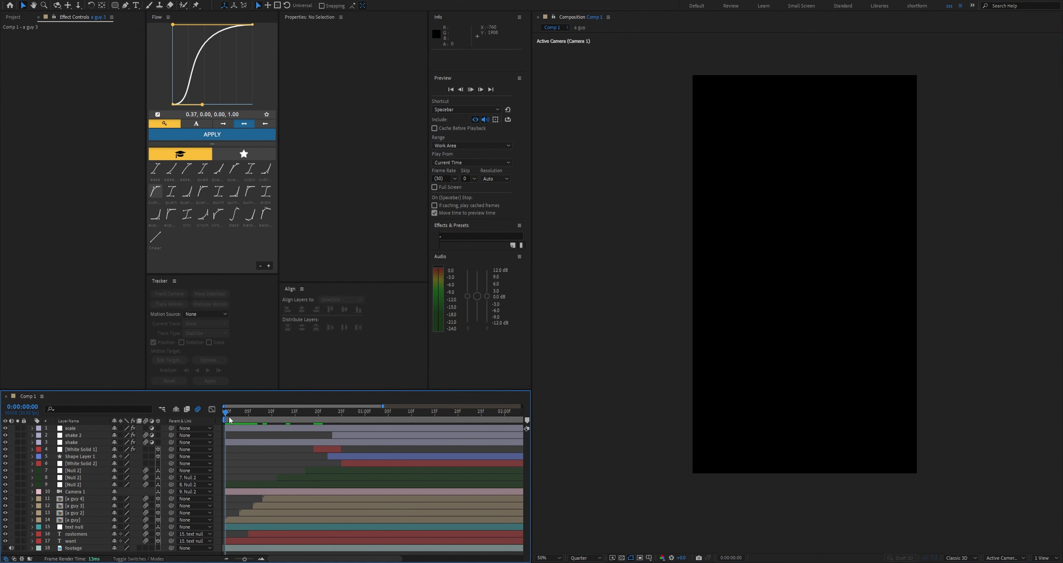
pyautogui.press('space')
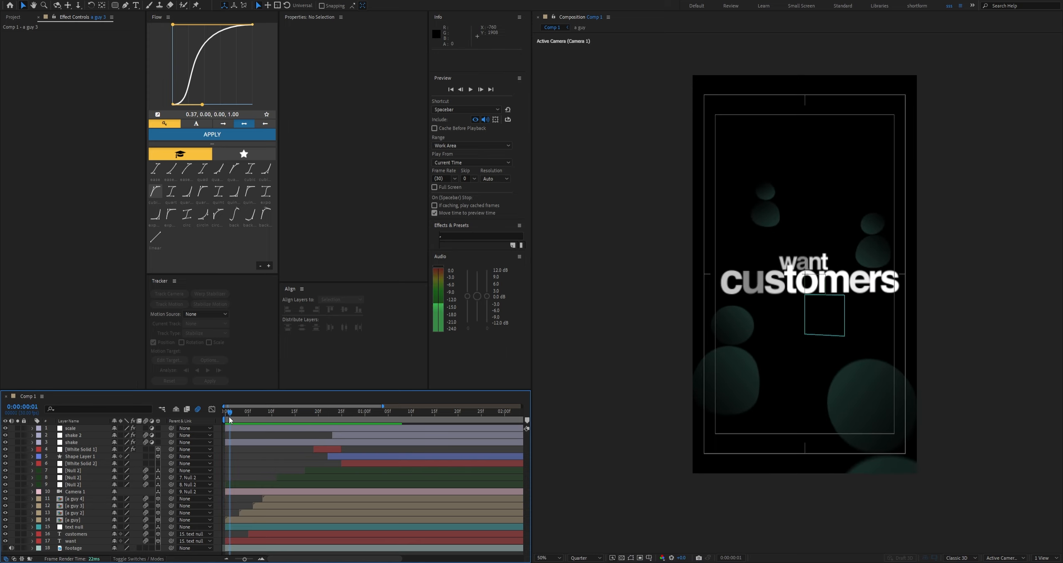
pyautogui.click(230, 417)
pyautogui.press('space')
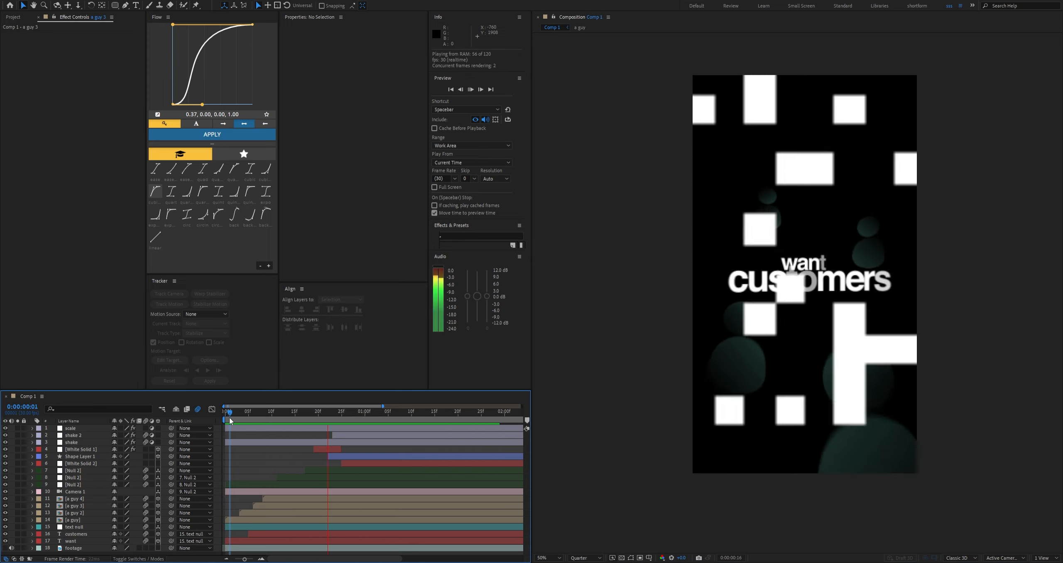
pyautogui.click(225, 419)
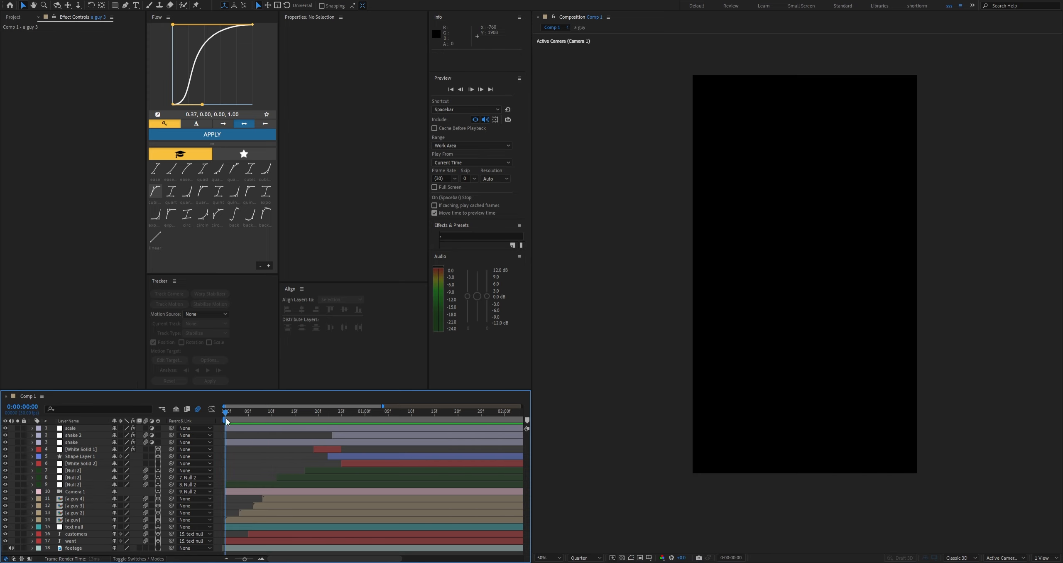
pyautogui.press('space')
pyautogui.click(231, 418)
pyautogui.press('space')
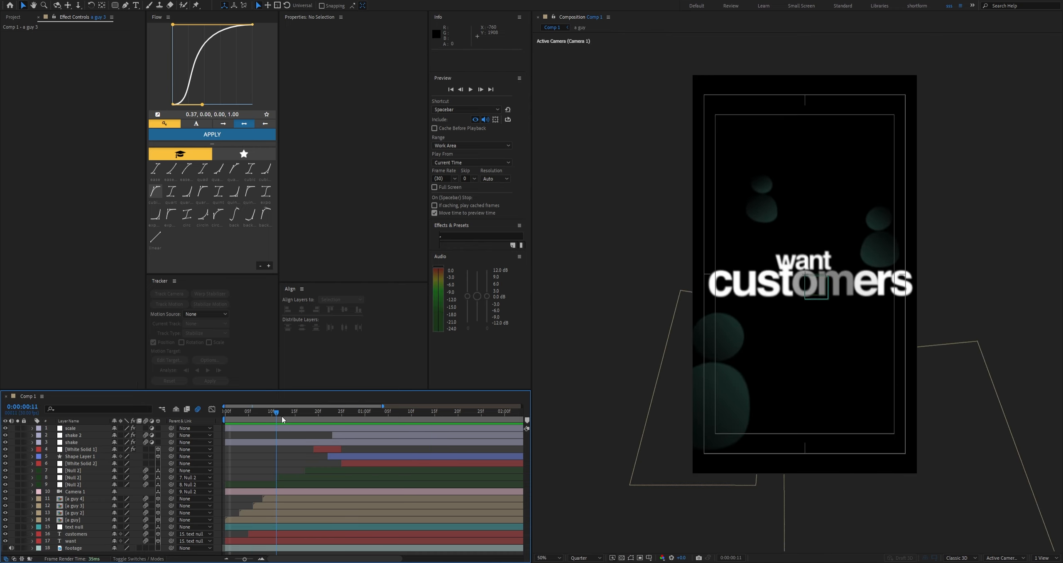
pyautogui.click(233, 414)
pyautogui.press('space')
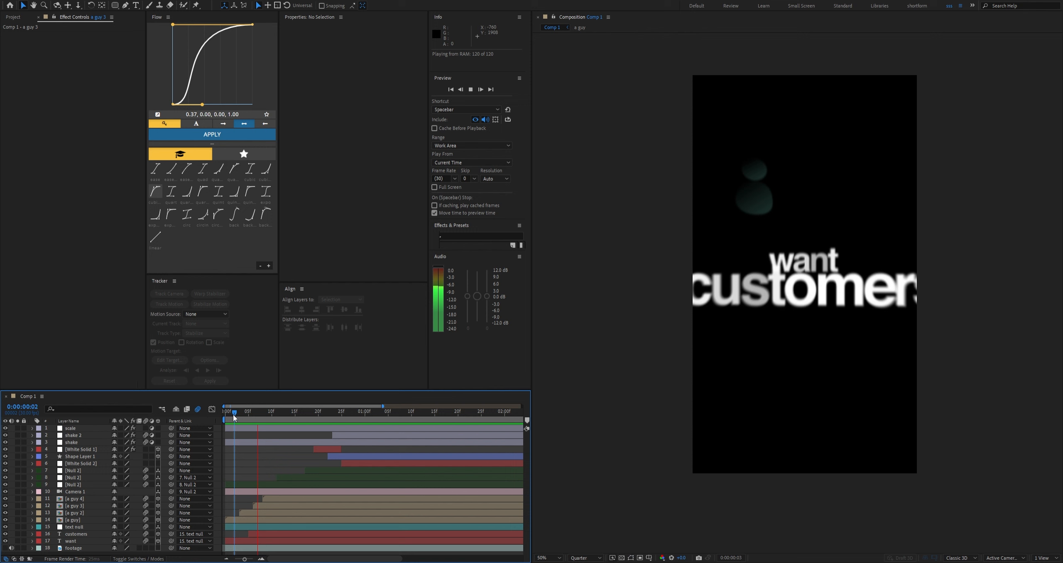
# In Comp 1, delay "a guy 4" to start at frame 10 and "a guy 3" to start at frame 7
pyautogui.moveTo(235, 415); pyautogui.dragTo(277, 421)
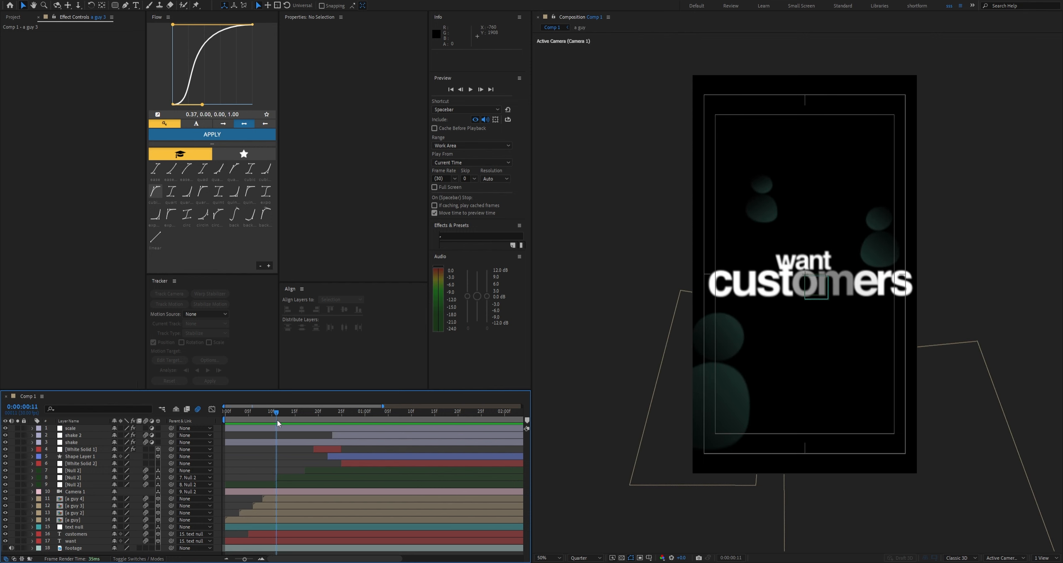
pyautogui.click(272, 498)
pyautogui.doubleClick(271, 504)
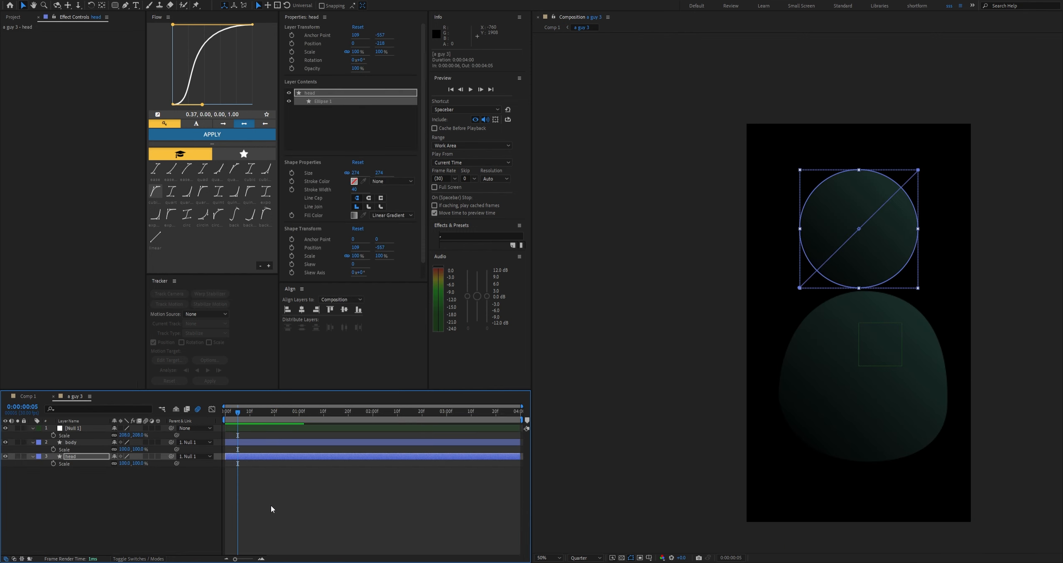
pyautogui.click(28, 396)
pyautogui.click(273, 499)
pyautogui.moveTo(260, 505); pyautogui.dragTo(264, 505)
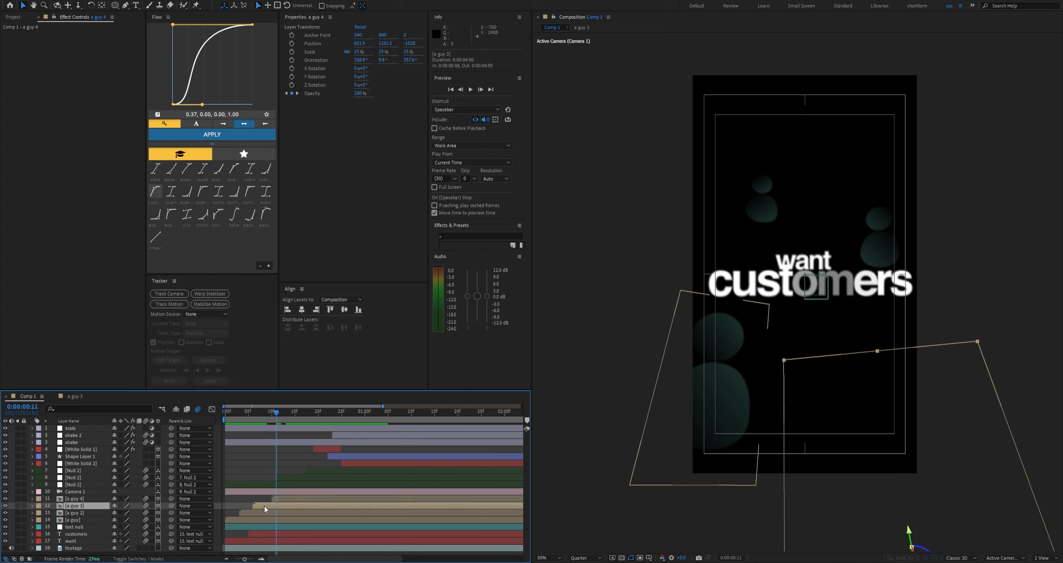
pyautogui.click(254, 504)
# Preview the animation from the opening frames with the delayed "a guy 3" and "a guy 4" entrances
pyautogui.moveTo(276, 415); pyautogui.dragTo(231, 417)
pyautogui.press('space')
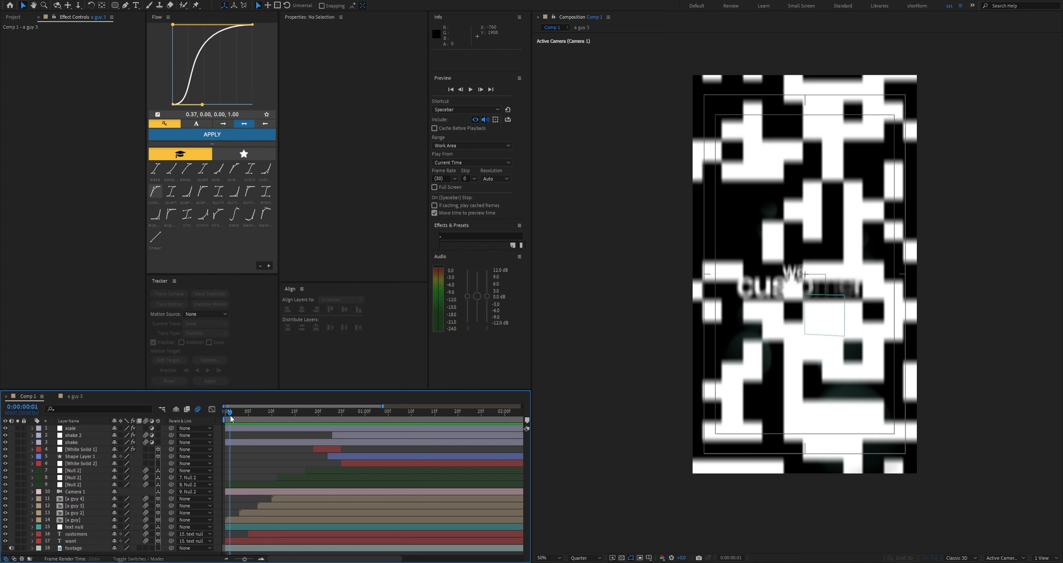
pyautogui.moveTo(230, 415); pyautogui.dragTo(251, 416)
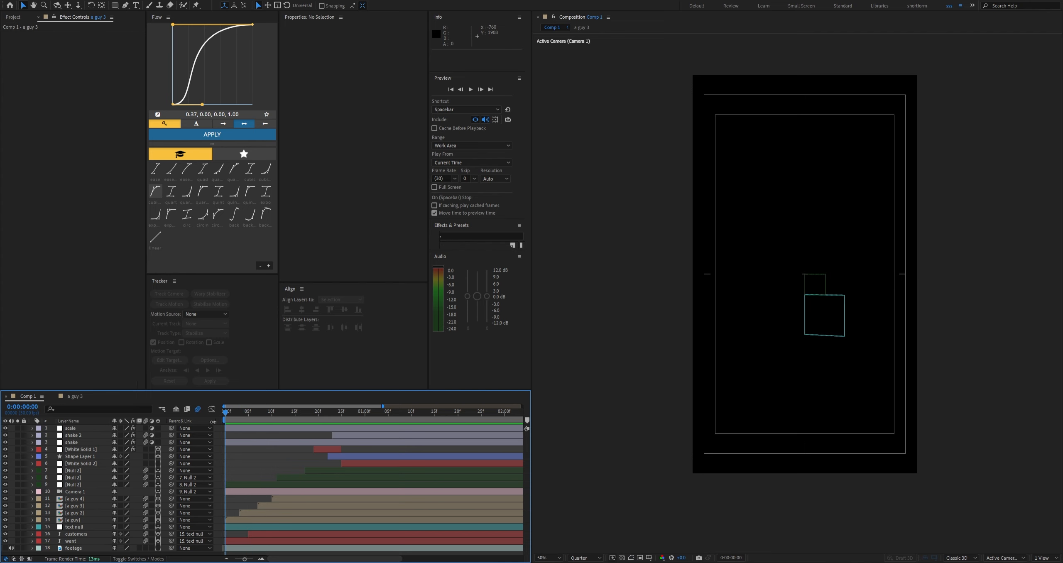
pyautogui.press('space')
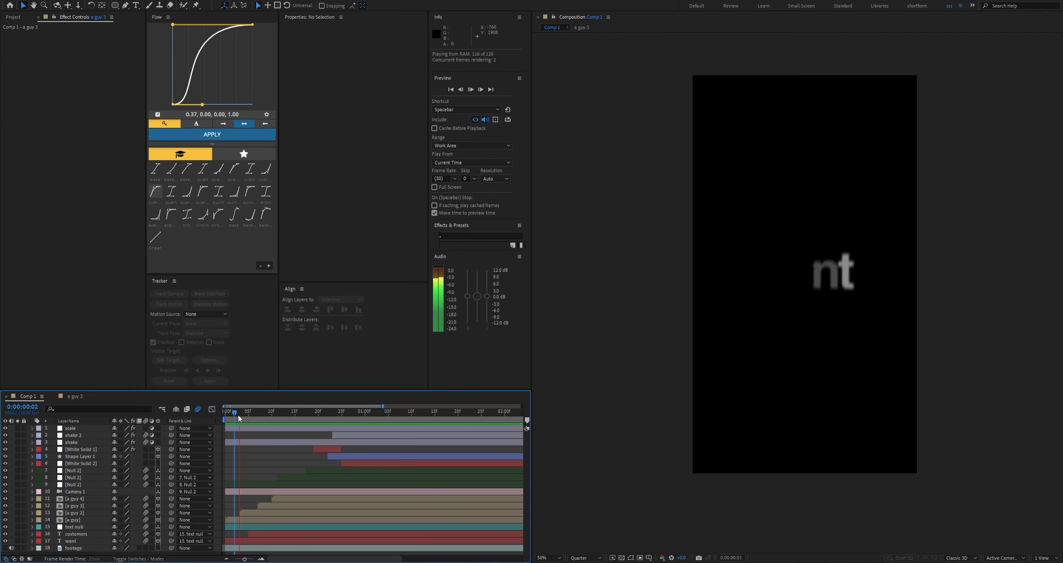
# At frame 12, bring "a guy 2" to Z Position 231, move it slightly left and up, and preview the animation
pyautogui.moveTo(238, 415); pyautogui.dragTo(280, 416)
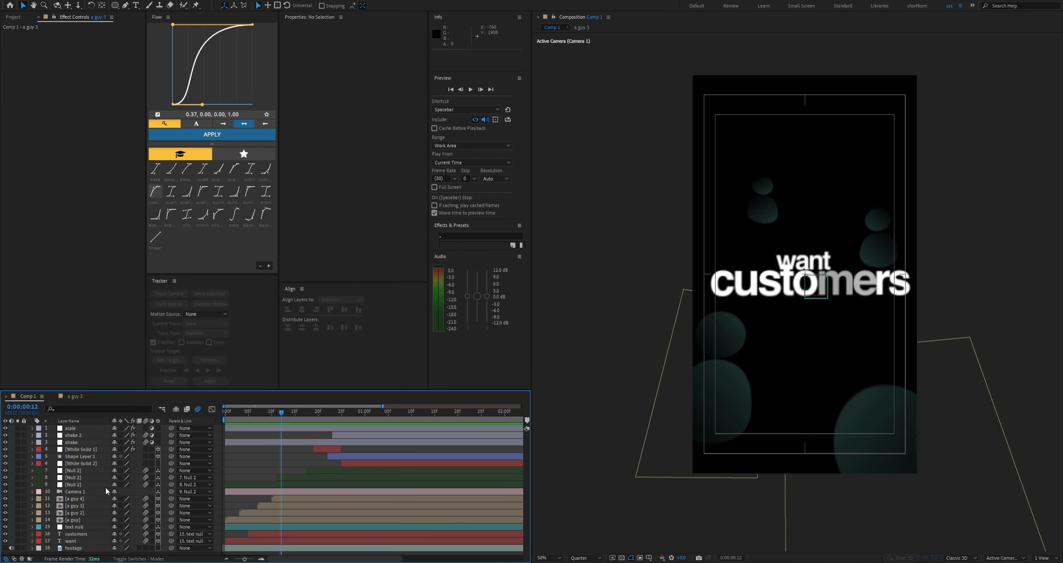
pyautogui.click(86, 512)
pyautogui.press('p')
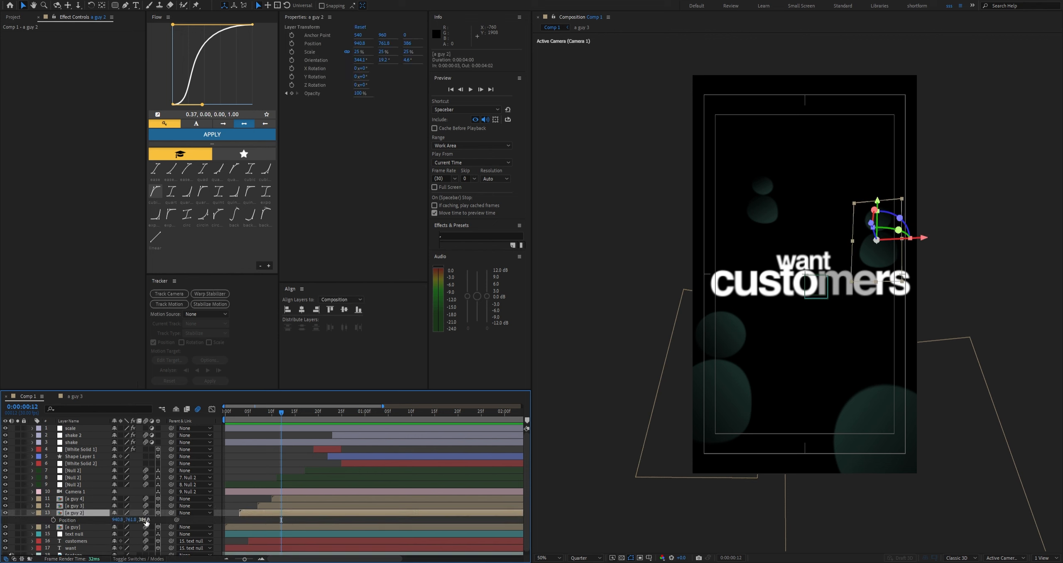
pyautogui.moveTo(138, 523); pyautogui.dragTo(131, 526)
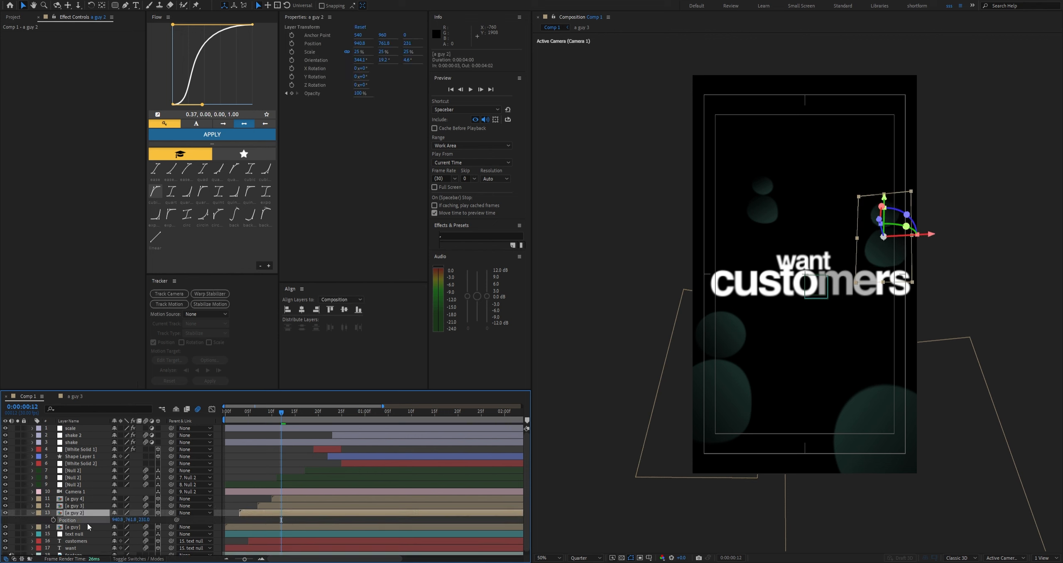
pyautogui.moveTo(891, 262); pyautogui.dragTo(876, 258)
pyautogui.click(269, 449)
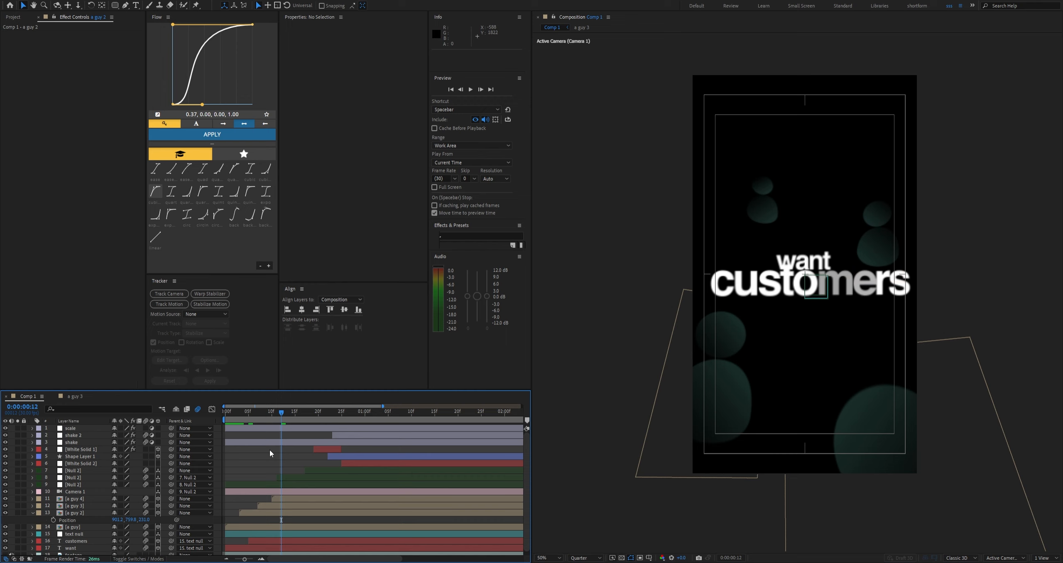
pyautogui.moveTo(265, 412); pyautogui.dragTo(228, 416)
pyautogui.press('space')
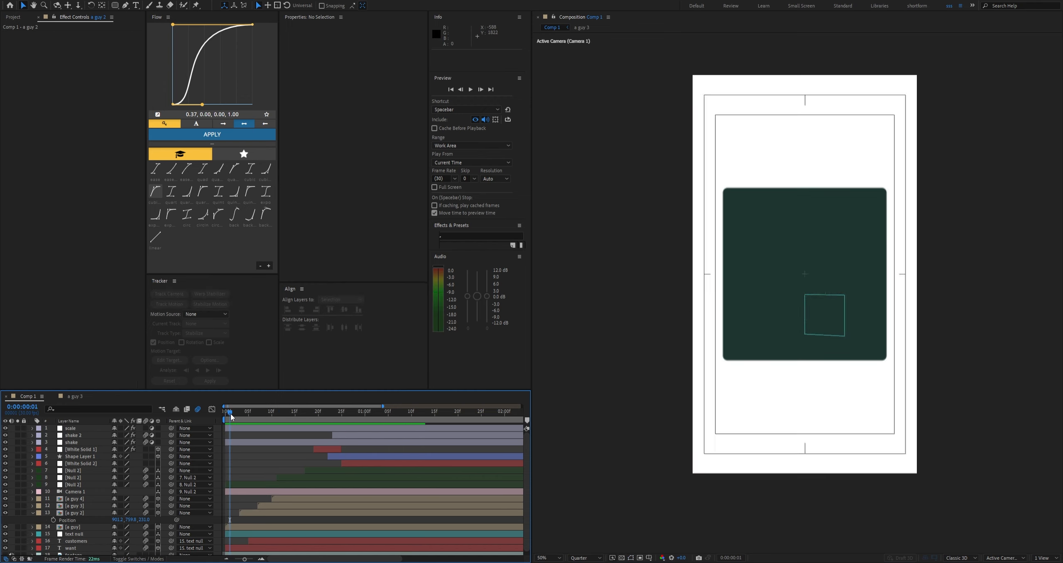
# Delay "a guy 4" in Comp 1 so it starts at frame 11
pyautogui.press('space')
pyautogui.moveTo(260, 413); pyautogui.dragTo(333, 411)
pyautogui.click(295, 498)
pyautogui.moveTo(296, 499); pyautogui.dragTo(300, 499)
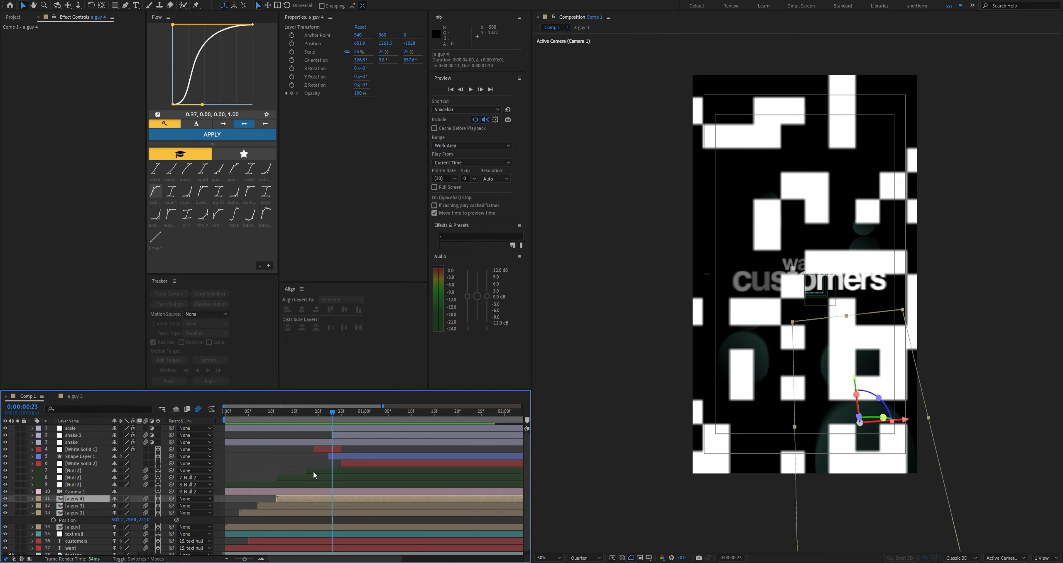
# Preview the animation repeatedly from the opening frames through the card reveal to check the figures' entrance timing
pyautogui.moveTo(320, 415); pyautogui.dragTo(228, 418)
pyautogui.press('space')
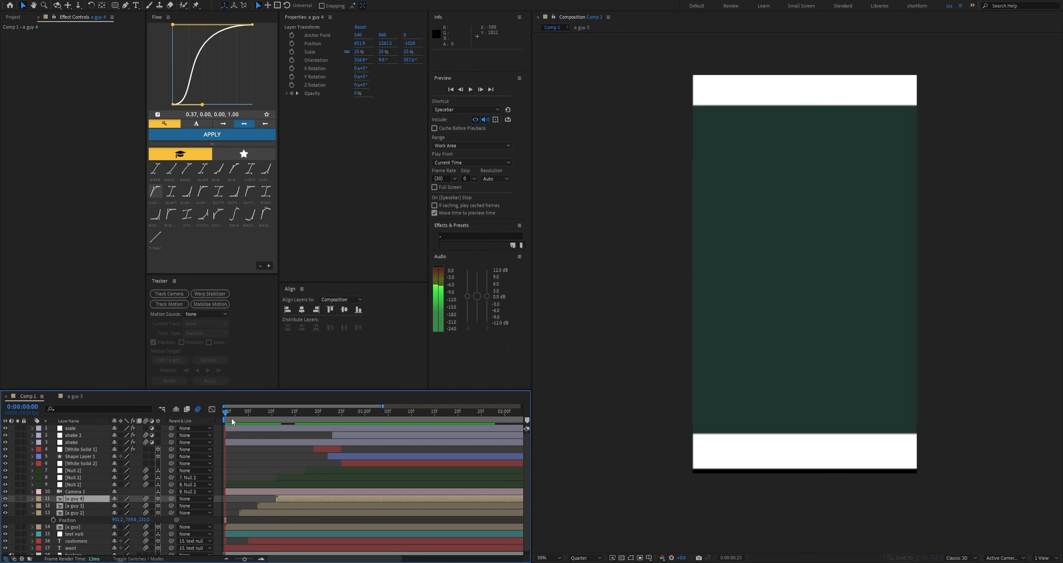
pyautogui.click(231, 419)
pyautogui.press('space')
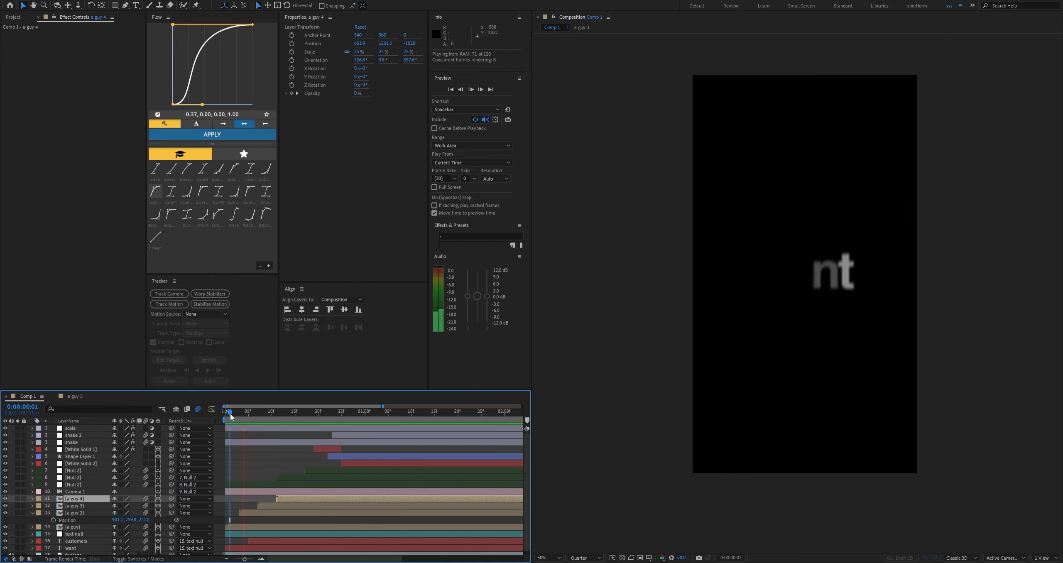
pyautogui.moveTo(253, 415); pyautogui.dragTo(217, 426)
pyautogui.click(230, 411)
pyautogui.press('space')
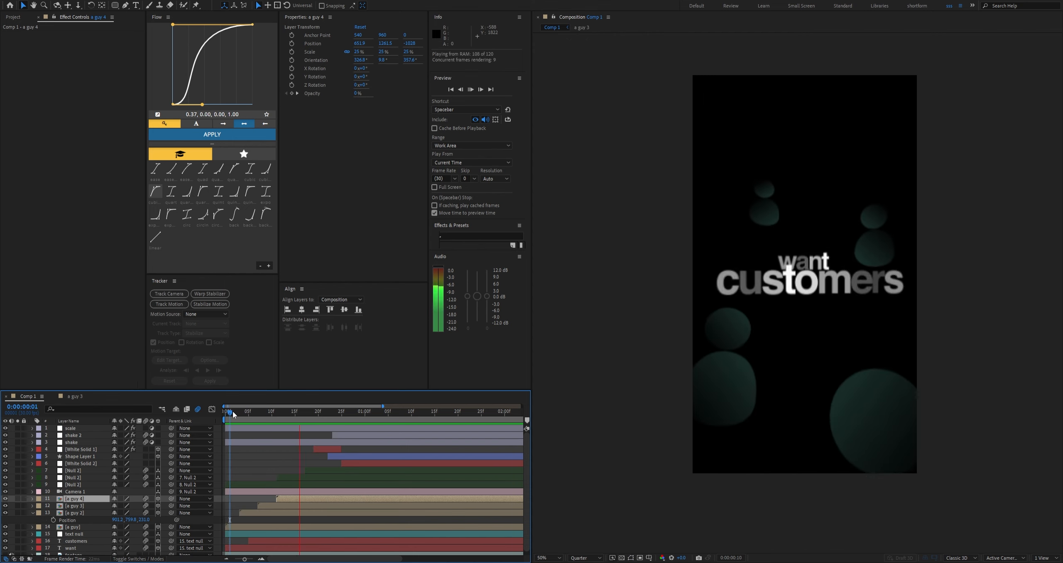
pyautogui.click(309, 412)
pyautogui.press('space')
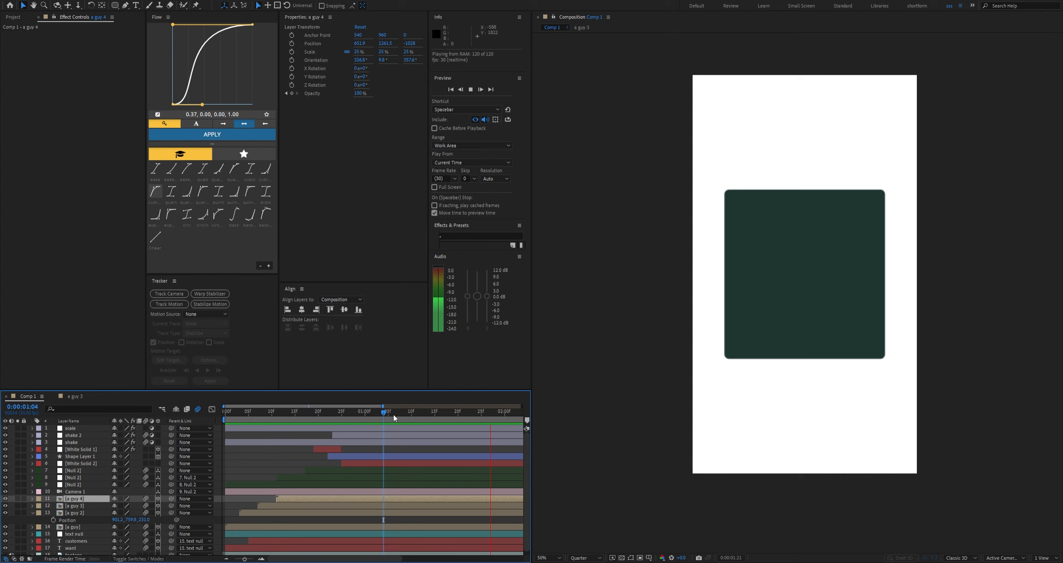
pyautogui.press('space')
pyautogui.press('Home')
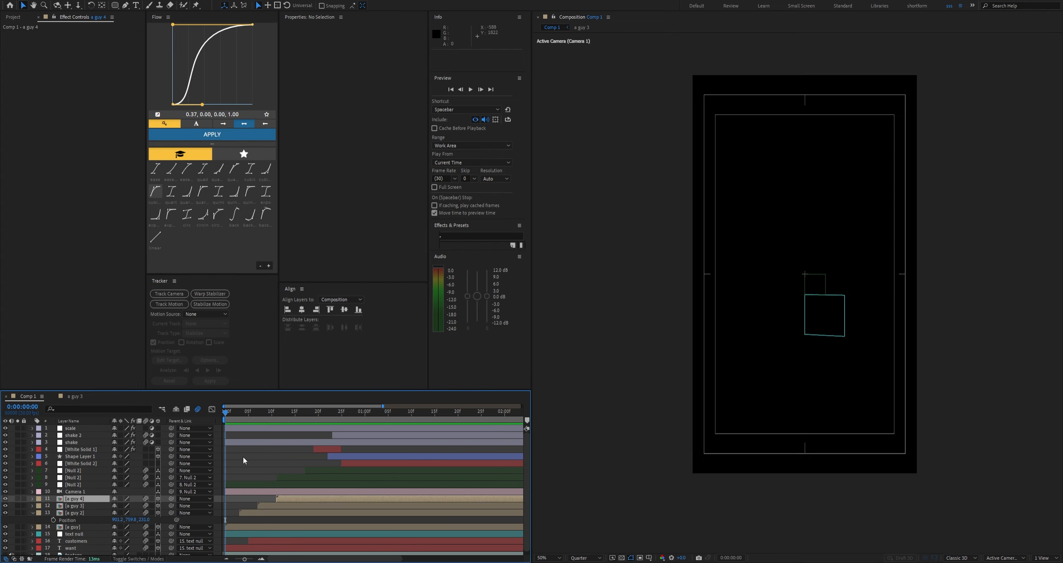
# Collapse the "a guy 2" properties and turn on motion blur for the "scale" layer
pyautogui.click(243, 458)
pyautogui.click(32, 514)
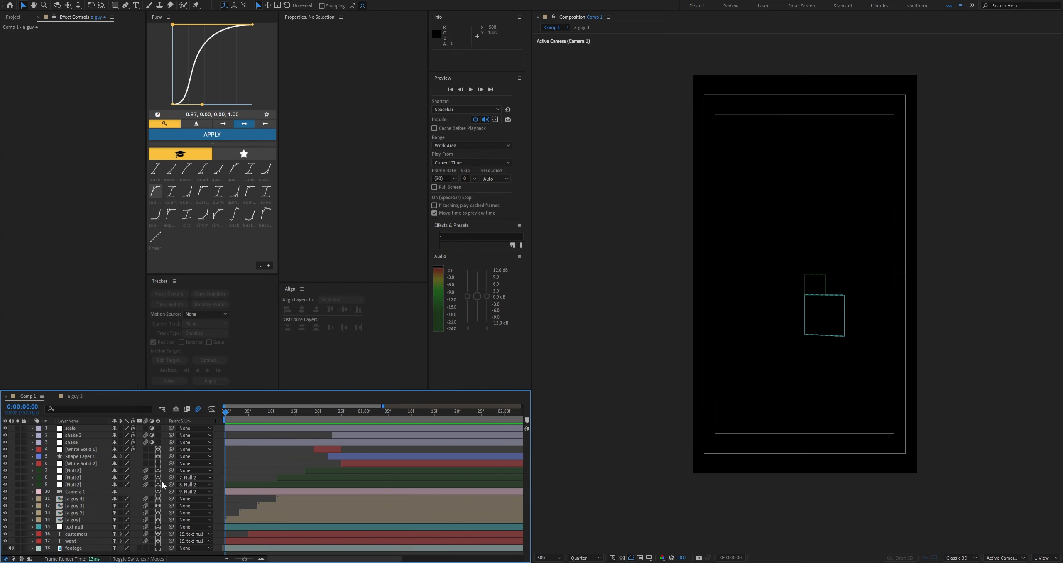
pyautogui.moveTo(239, 414); pyautogui.dragTo(224, 445)
pyautogui.click(82, 450)
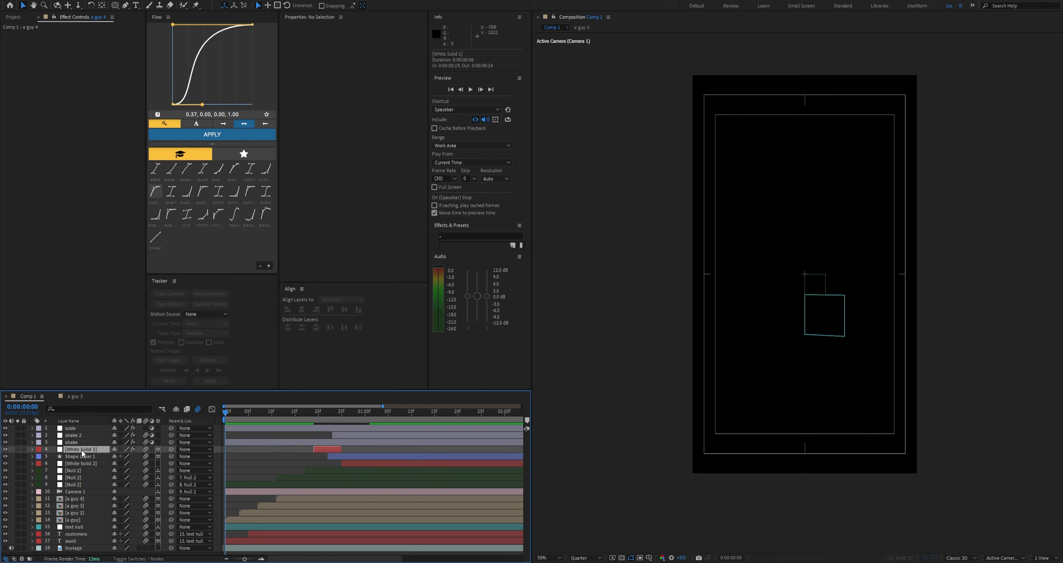
pyautogui.click(250, 466)
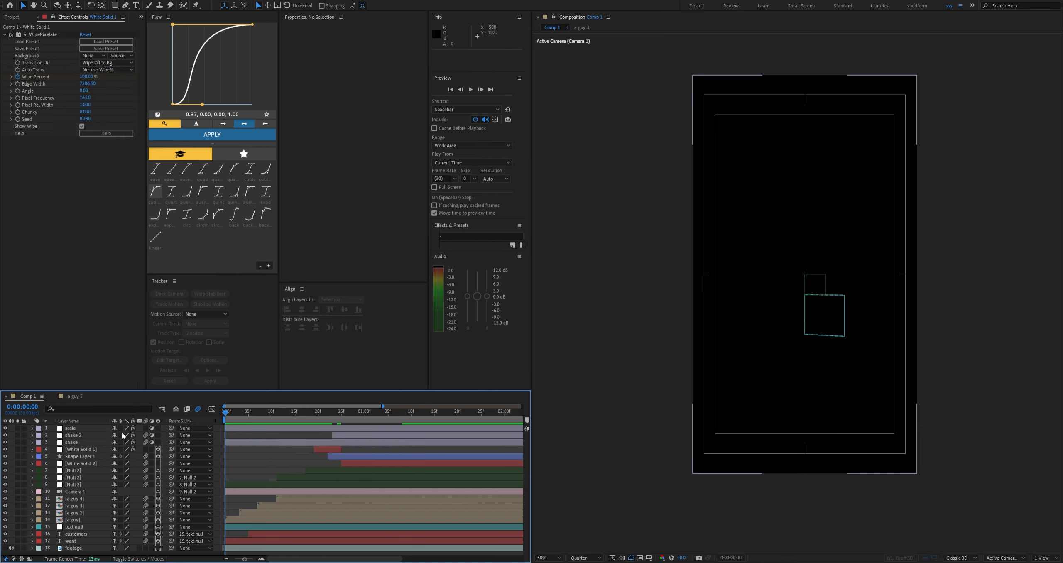
pyautogui.click(146, 429)
# Preview the animation from the start with motion blur on the "scale" layer, checking the text and card transition
pyautogui.press('space')
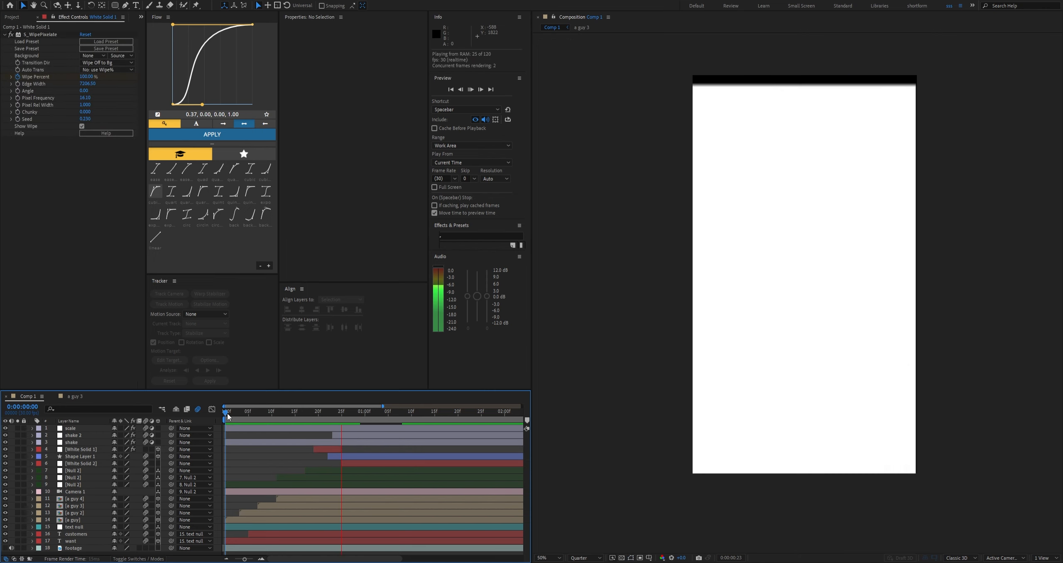
pyautogui.press('space')
pyautogui.press('space')
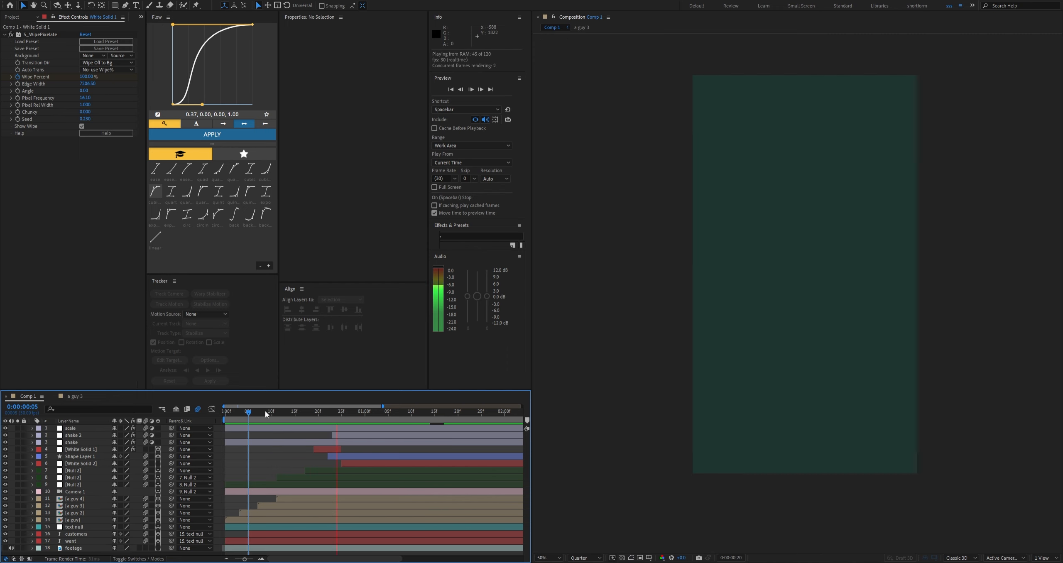
pyautogui.press('space')
pyautogui.press('space')
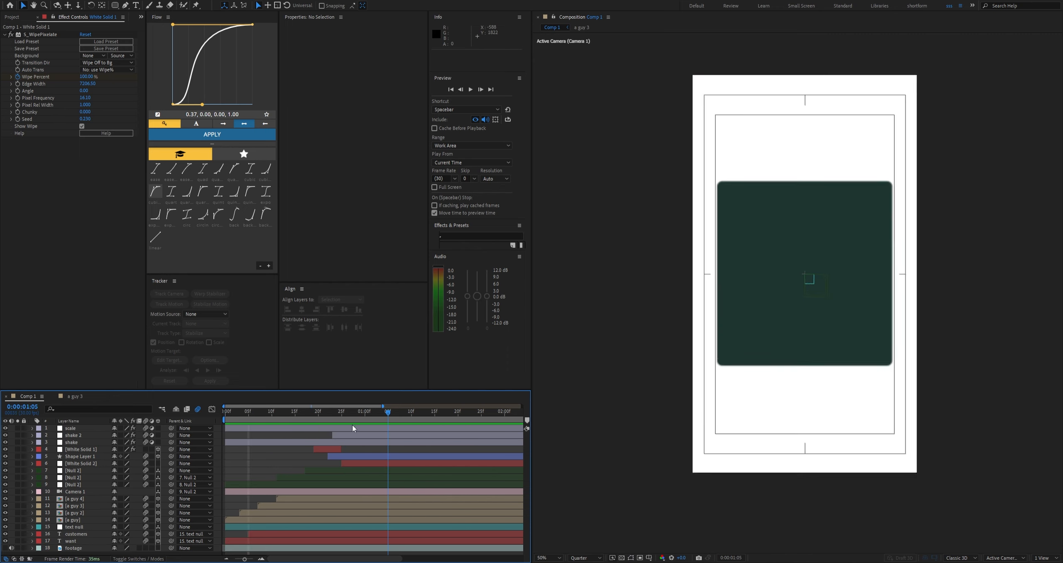
pyautogui.press('space')
pyautogui.press('space')
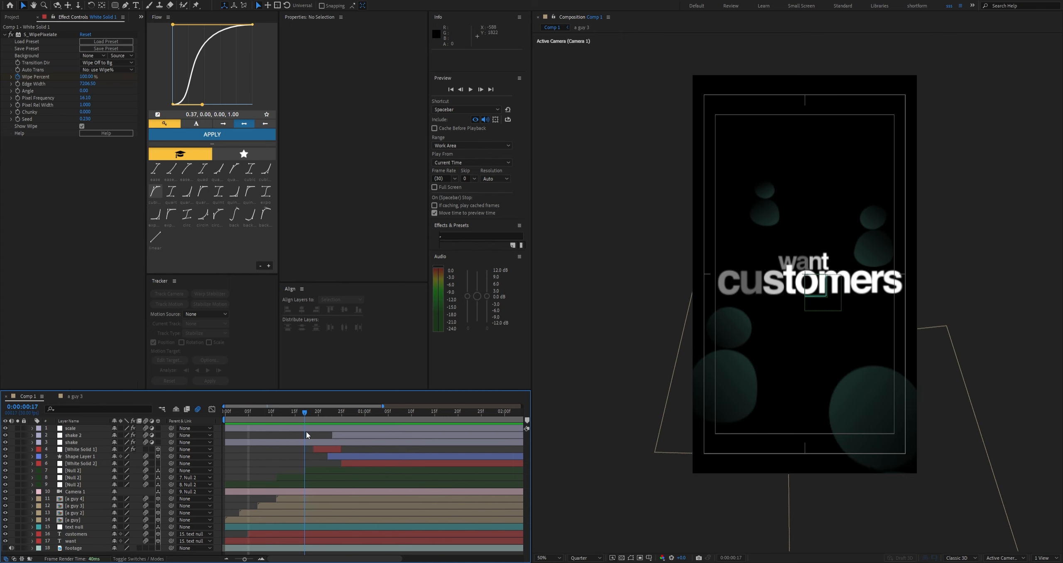
# Show the footage layer on its own at frame 18 and set the composition preview resolution to Full
pyautogui.click(32, 540)
pyautogui.click(5, 552)
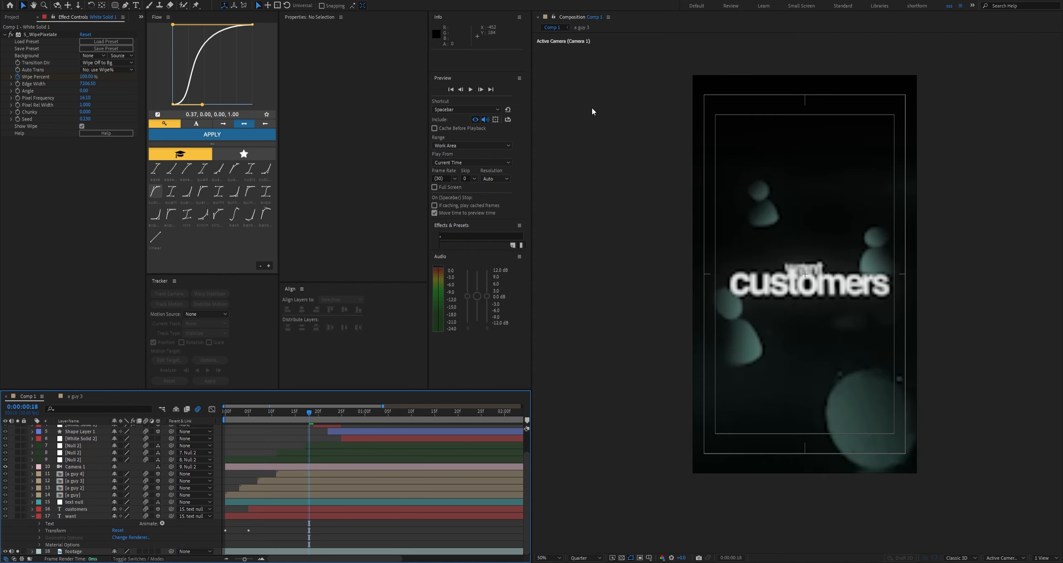
pyautogui.click(585, 557)
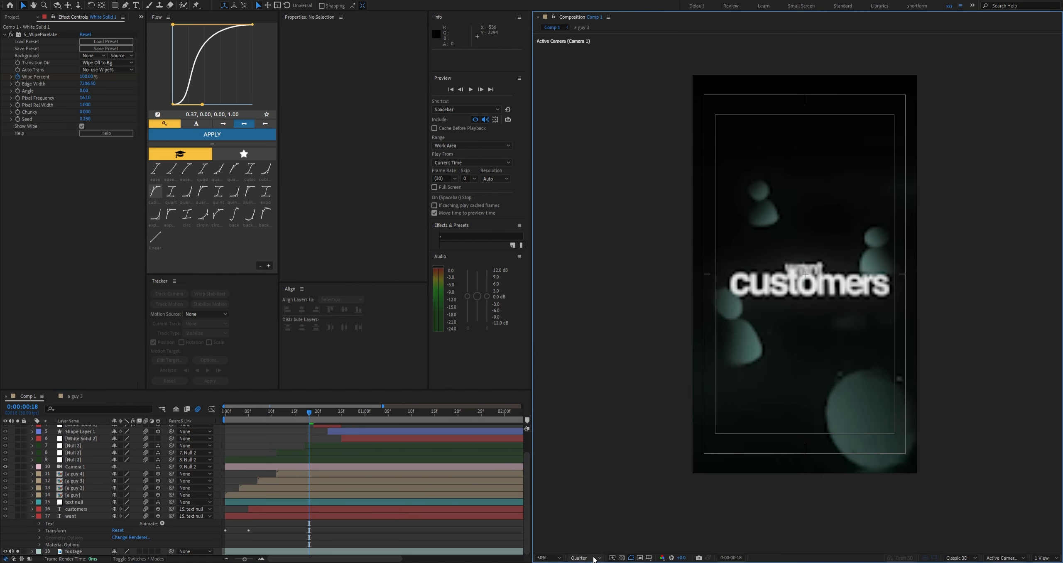
pyautogui.click(587, 514)
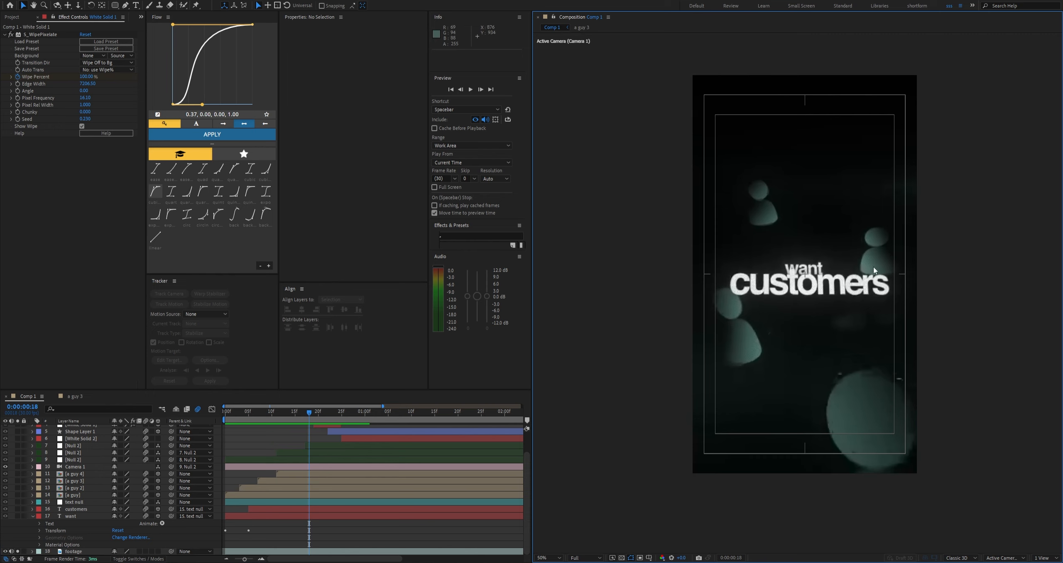
# Collapse the "want" layer, stop soloing the footage layer and hide it again
pyautogui.click(31, 517)
pyautogui.click(17, 549)
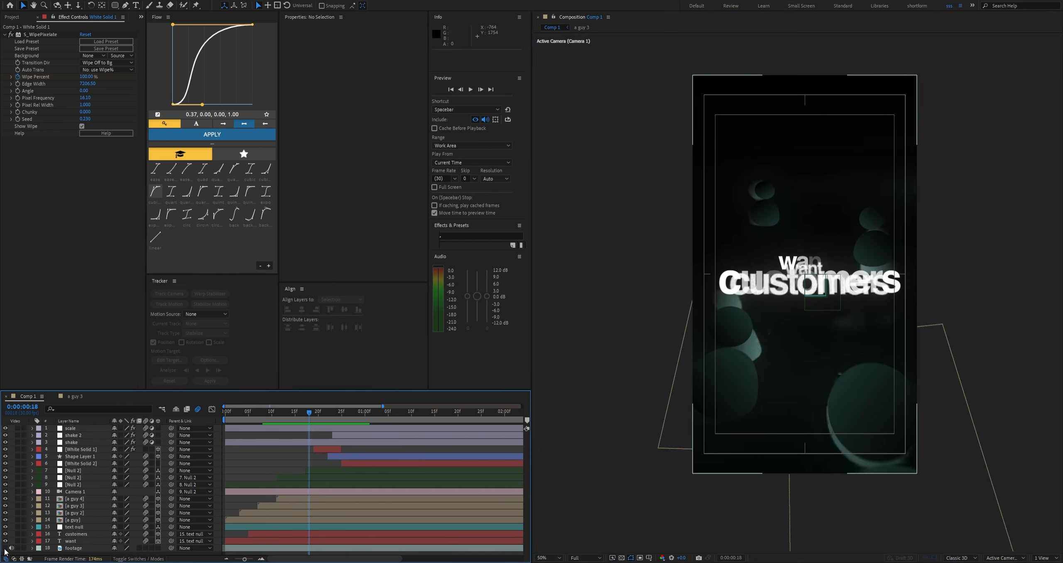
pyautogui.click(5, 549)
# Create a black solid and place it below the "want" layer, directly above the footage
pyautogui.click(33, 542)
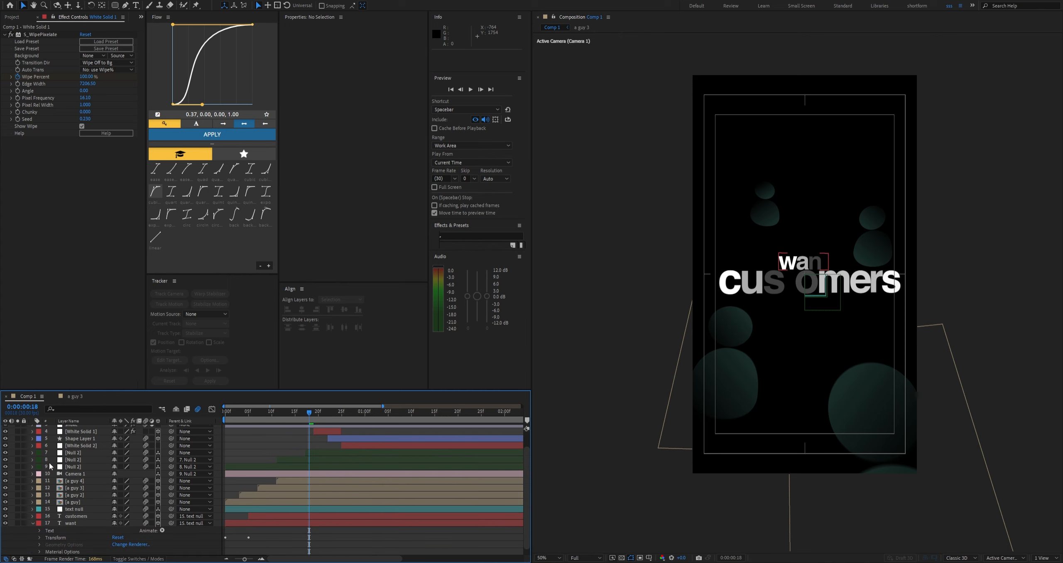
pyautogui.click(619, 288)
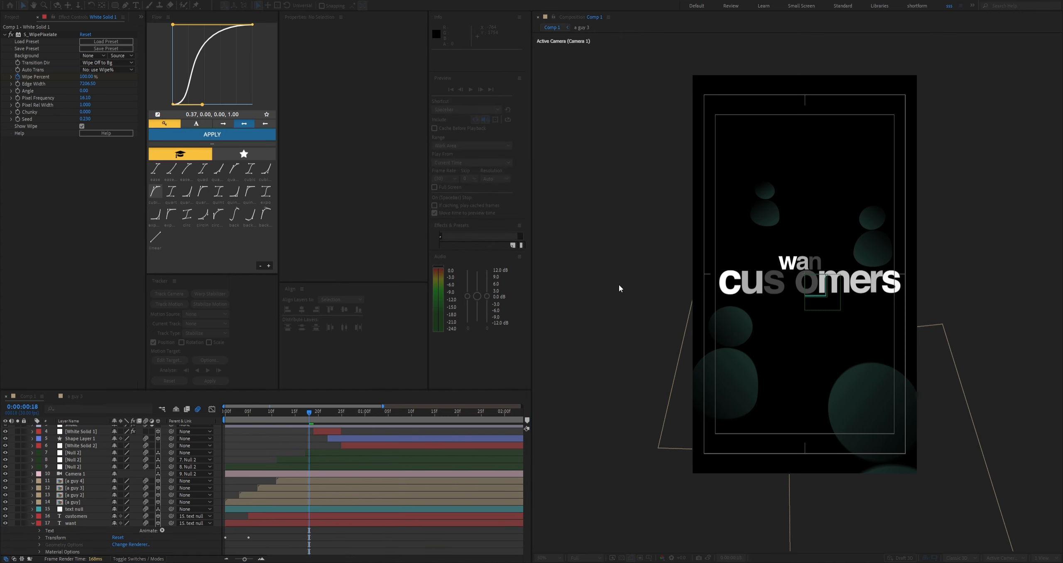
pyautogui.click(541, 338)
pyautogui.moveTo(83, 435); pyautogui.dragTo(79, 548)
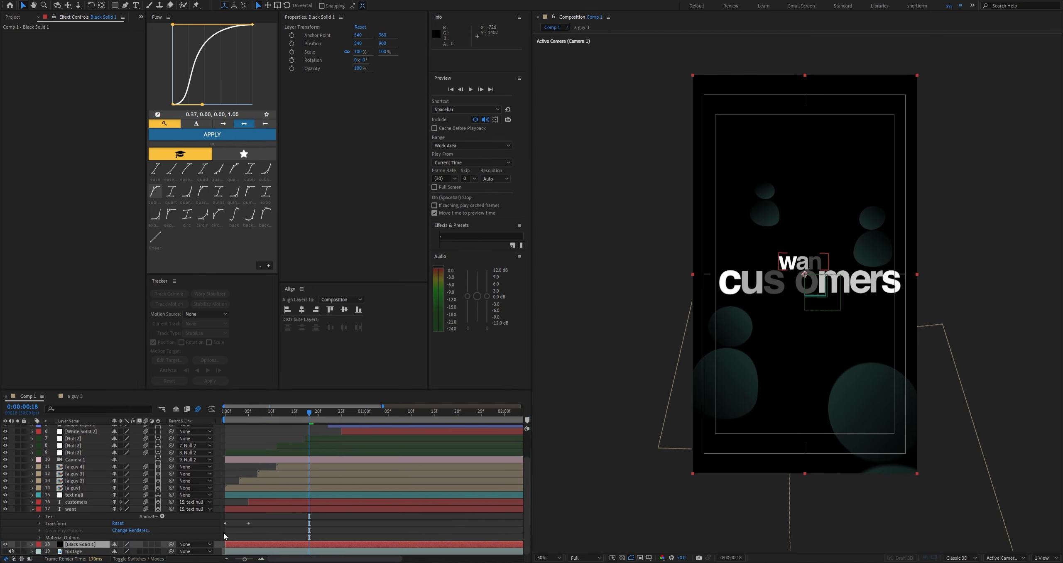
# Try the Looks effect on the black solid, and delete the effect
pyautogui.press('Return')
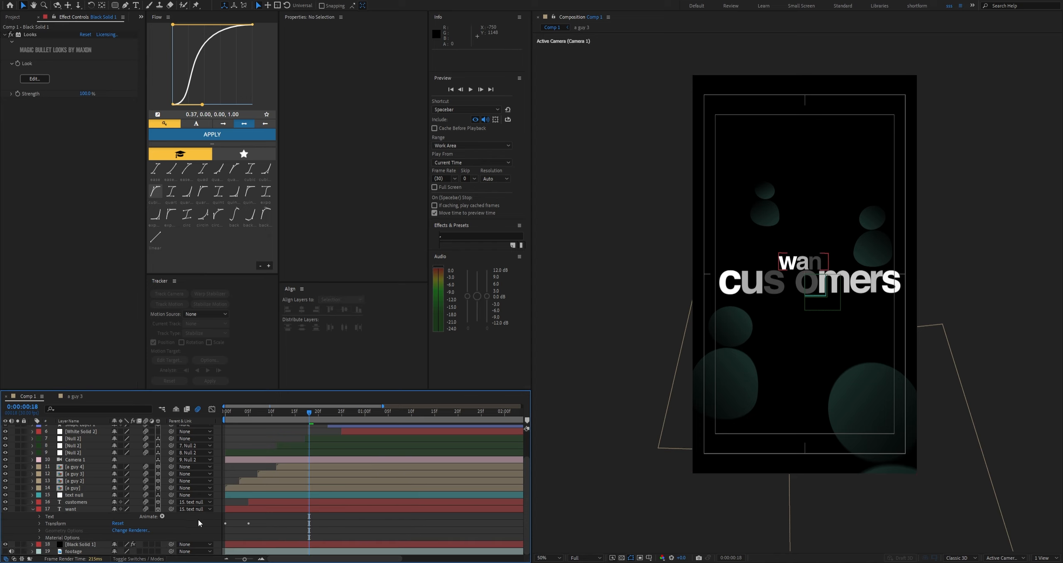
pyautogui.click(104, 545)
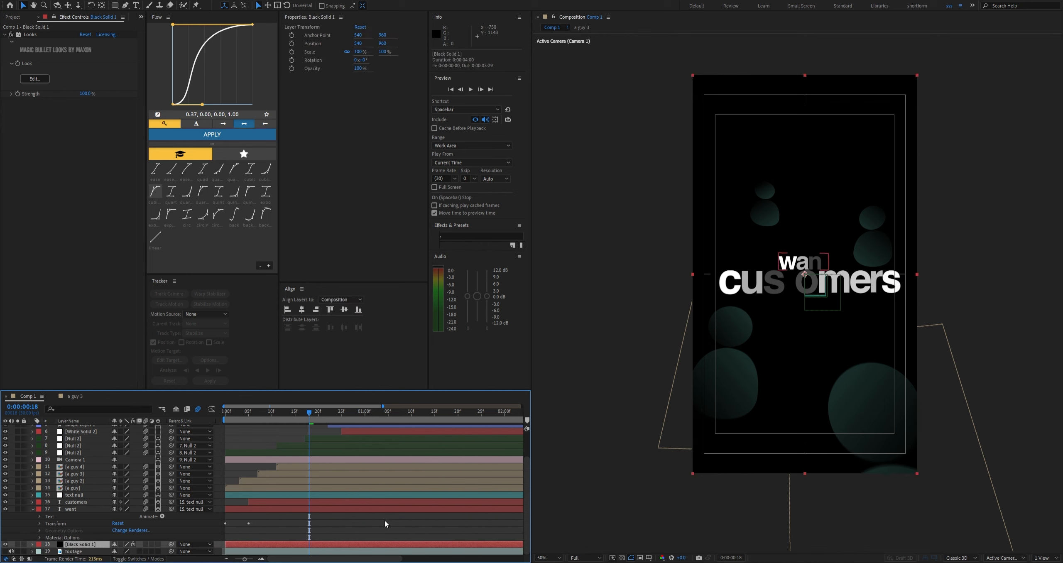
pyautogui.click(44, 36)
pyautogui.press('Delete')
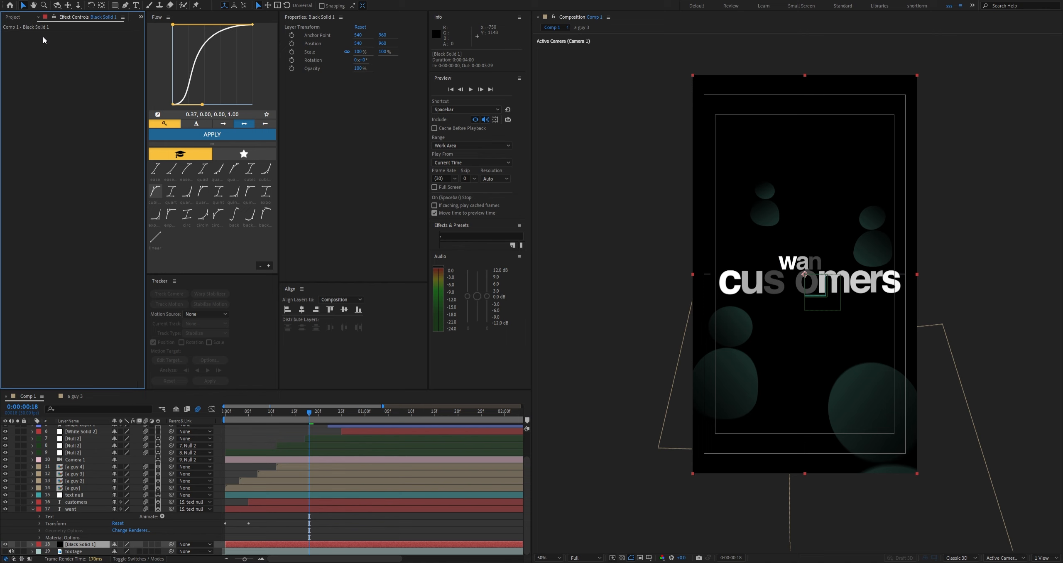
# Collapse the "want" layer and add the Deep Glow effect to the "a guy" layer in Comp 1
pyautogui.click(32, 510)
pyautogui.click(73, 517)
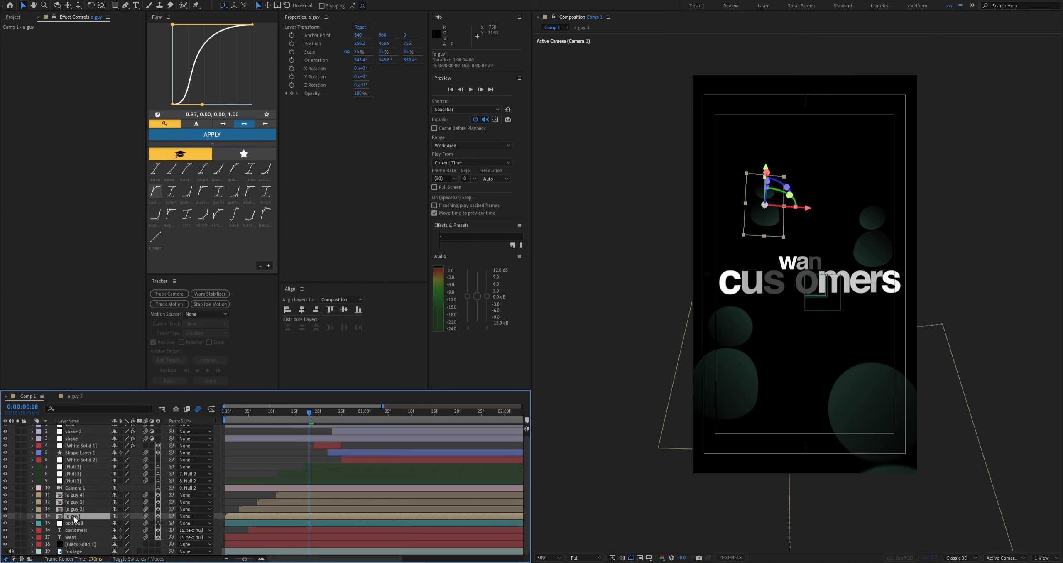
pyautogui.doubleClick(74, 517)
pyautogui.click(28, 396)
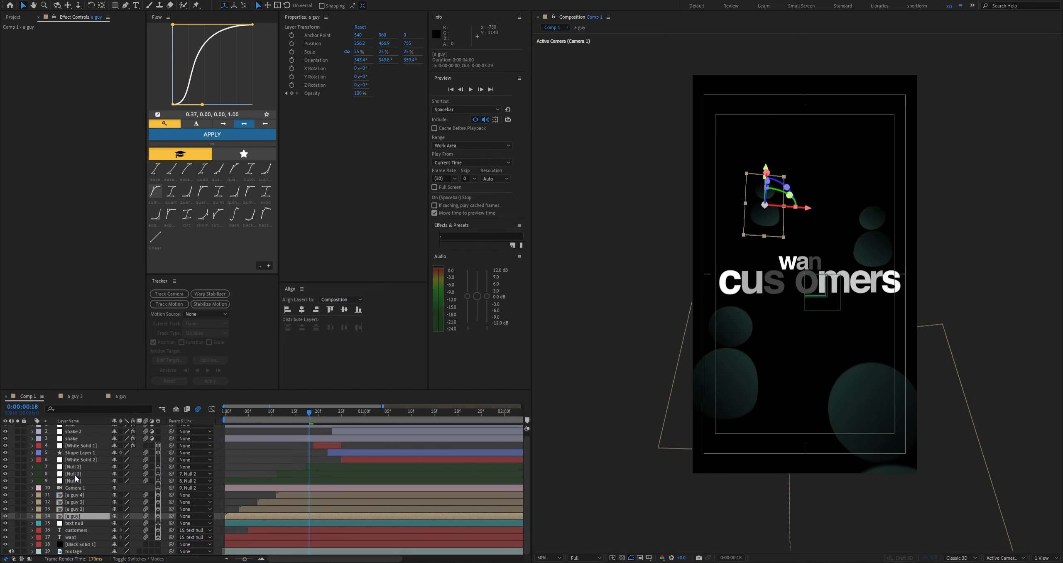
pyautogui.press('Return')
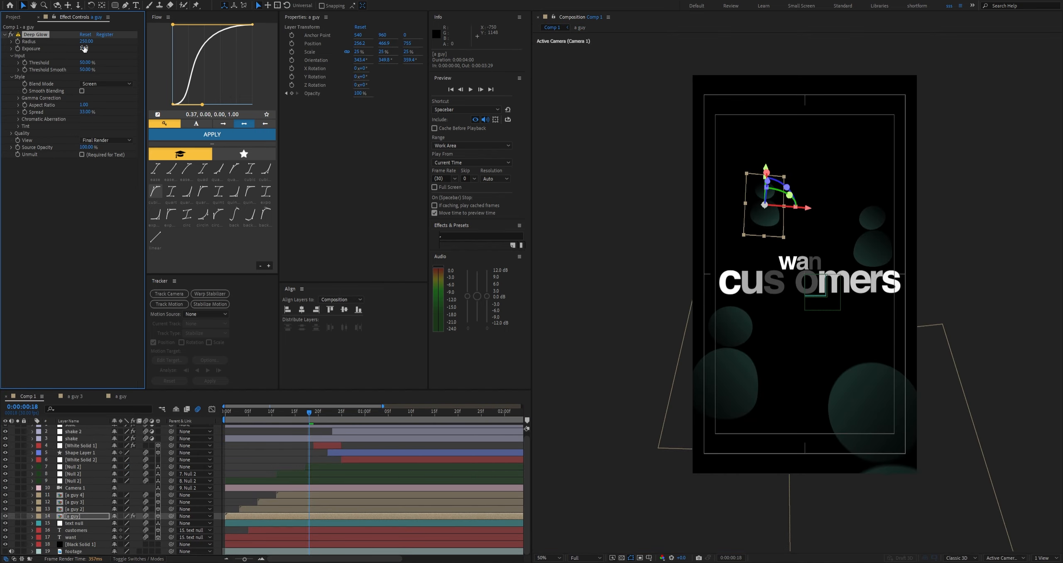
# Enable Unmult on the "a guy" layer's Deep Glow and set its Radius to 300 and Exposure to 0.3
pyautogui.click(81, 155)
pyautogui.click(86, 42)
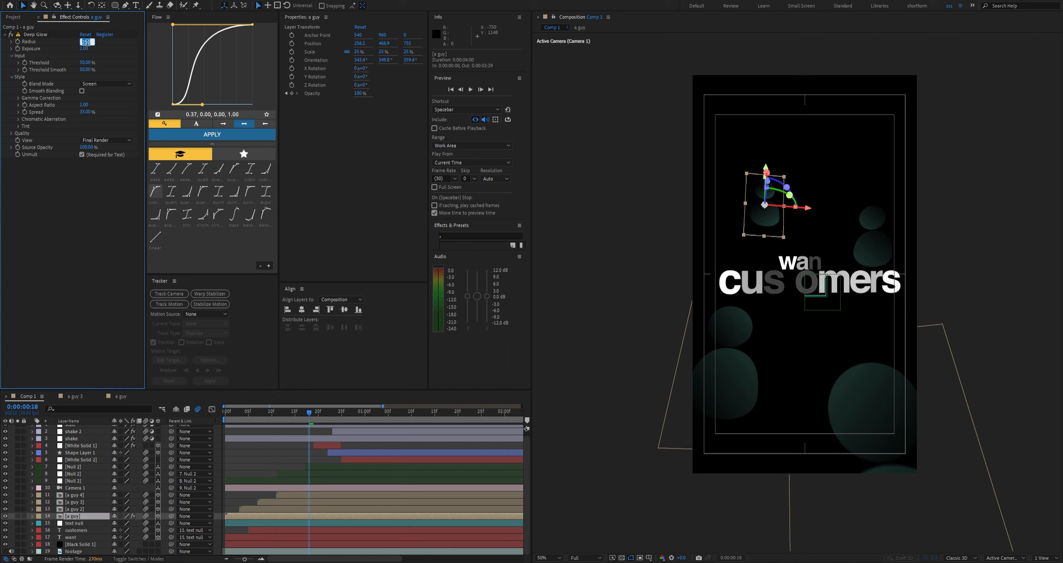
pyautogui.write('300')
pyautogui.press('Return')
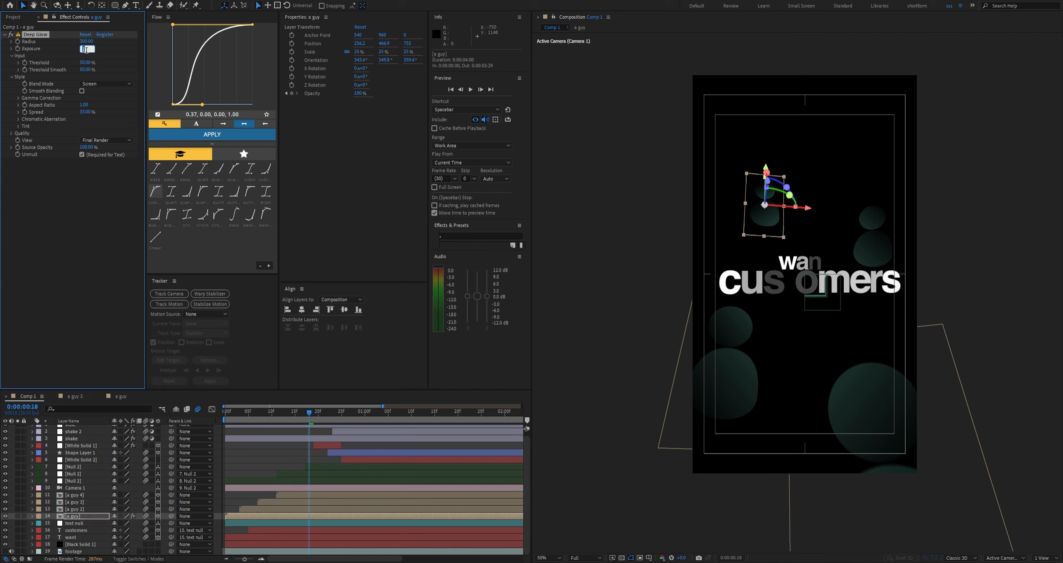
pyautogui.write('0.3')
pyautogui.press('Return')
# Copy the Deep Glow effect from "a guy" to the "a guy 2", "a guy 3" and "a guy 4" layers
pyautogui.click(73, 516)
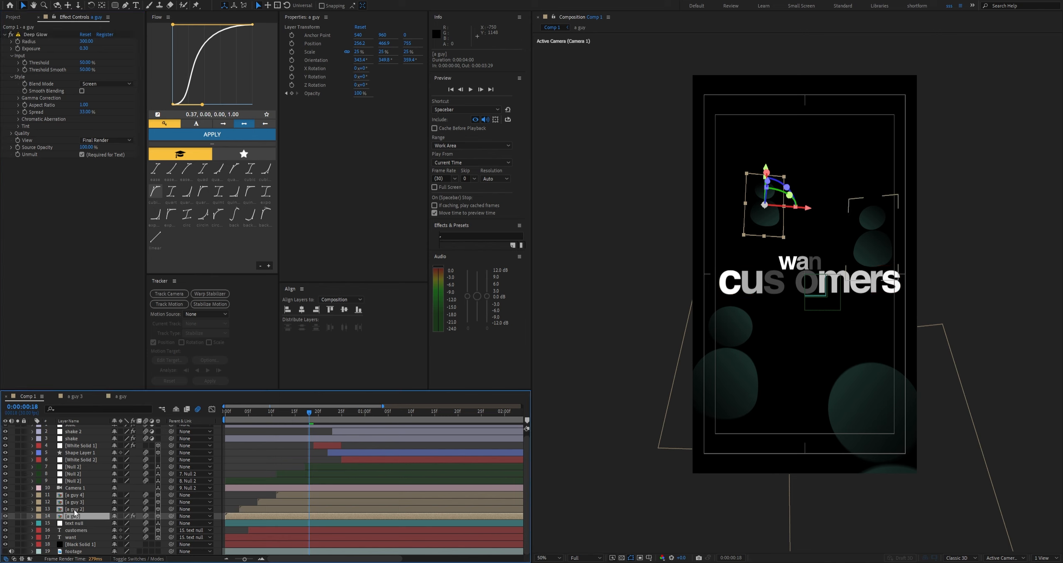
pyautogui.click(78, 285)
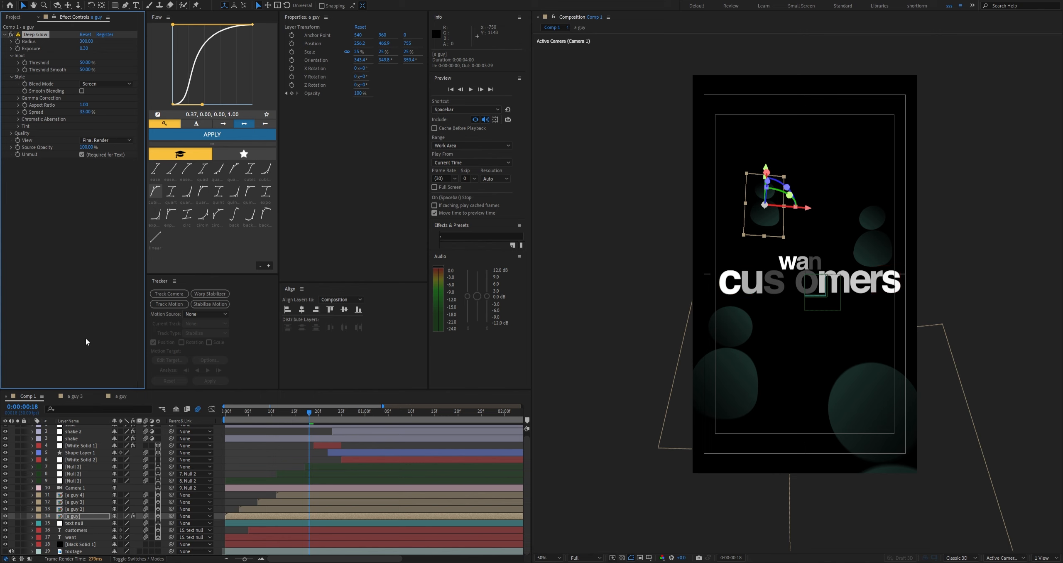
pyautogui.click(93, 508)
pyautogui.keyDown('shift'); pyautogui.click(75, 494); pyautogui.keyUp('shift')
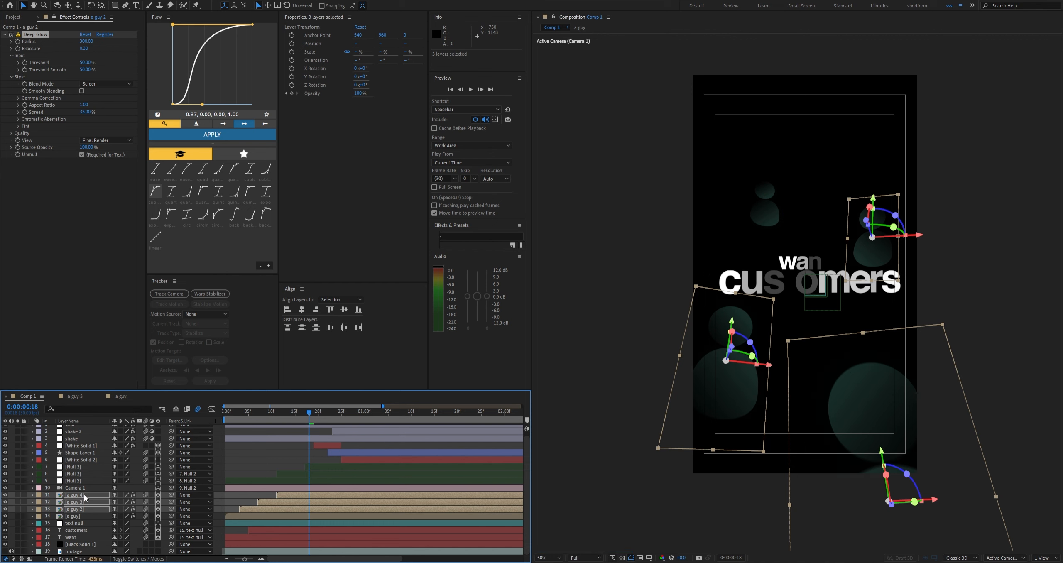
pyautogui.click(70, 537)
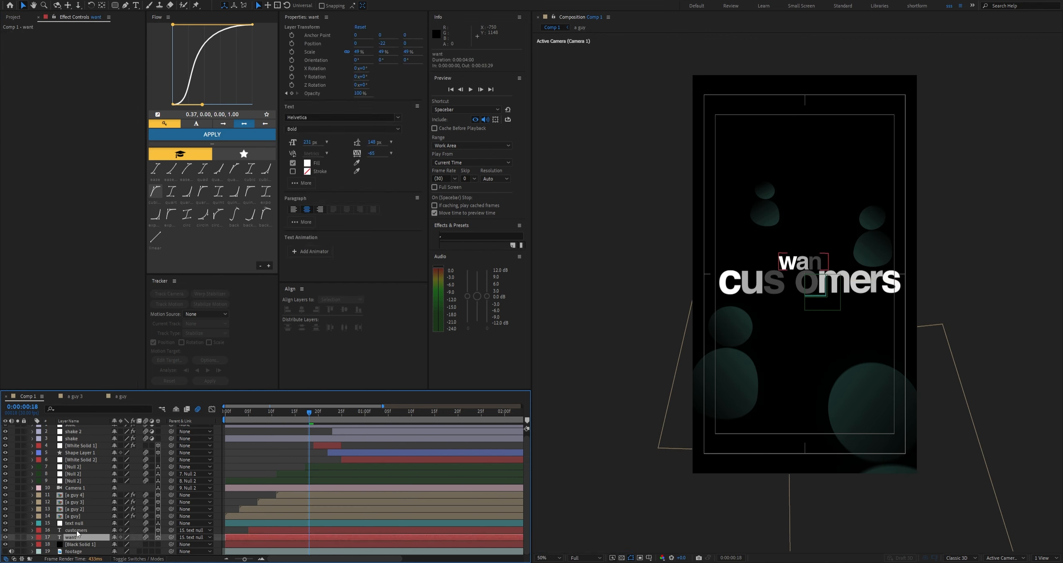
pyautogui.keyDown('shift'); pyautogui.click(75, 529); pyautogui.keyUp('shift')
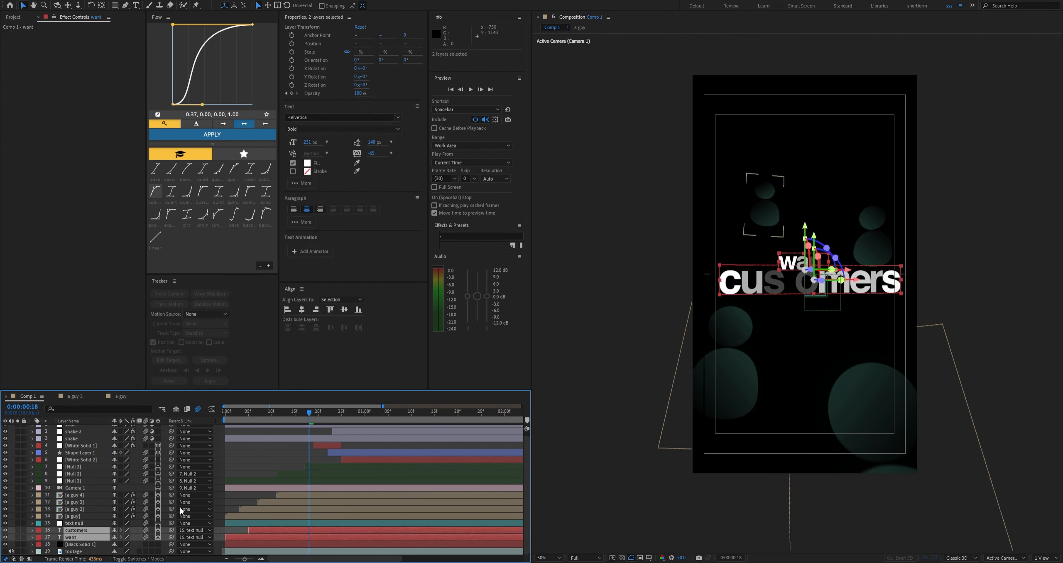
pyautogui.click(247, 464)
# Try a bright mint-green end colour in the gradient fills of the body and head in the "a guy" composition
pyautogui.doubleClick(69, 517)
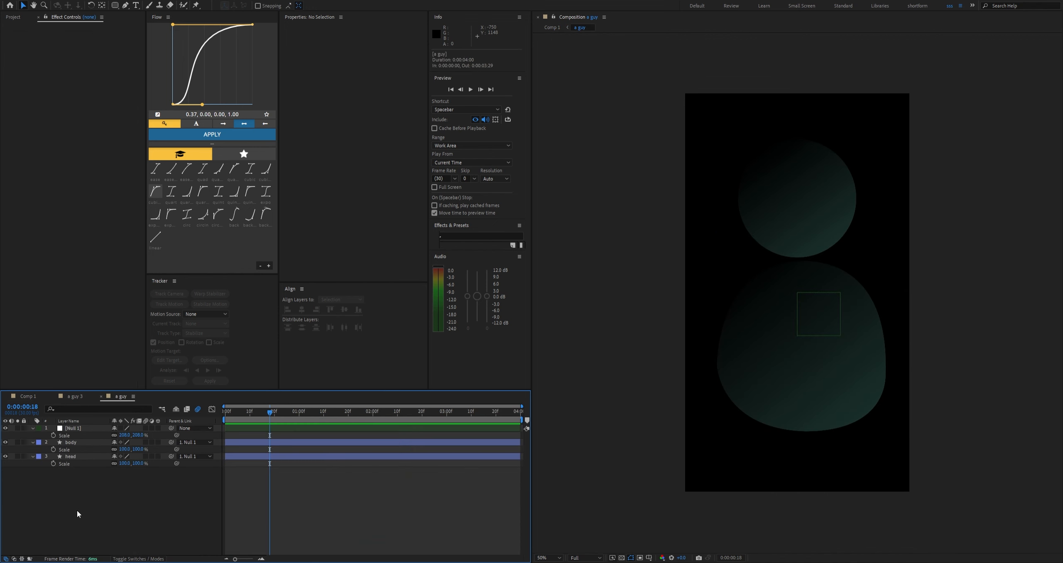
pyautogui.click(74, 442)
pyautogui.click(328, 6)
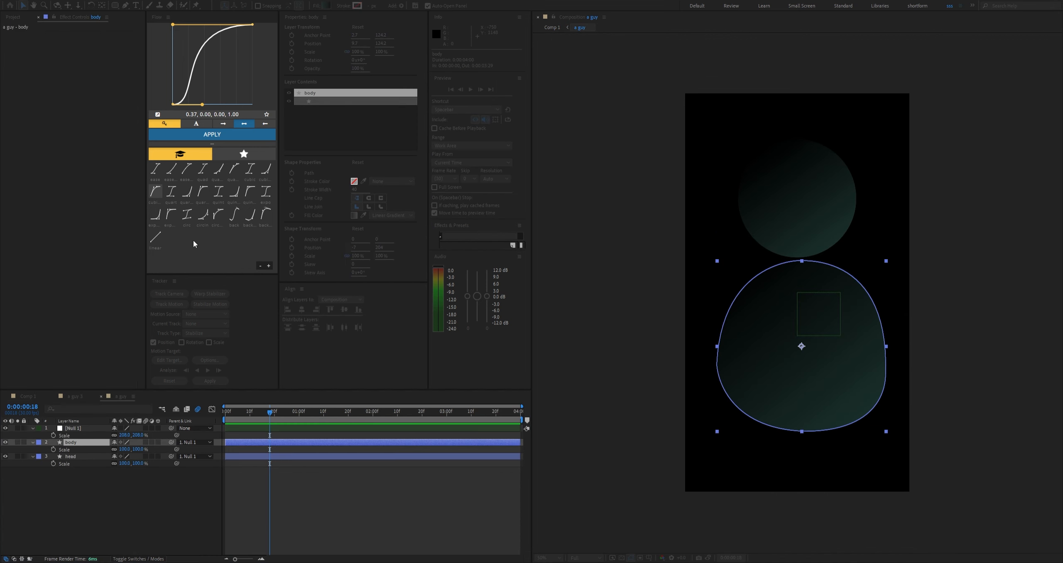
pyautogui.moveTo(225, 284); pyautogui.dragTo(230, 232)
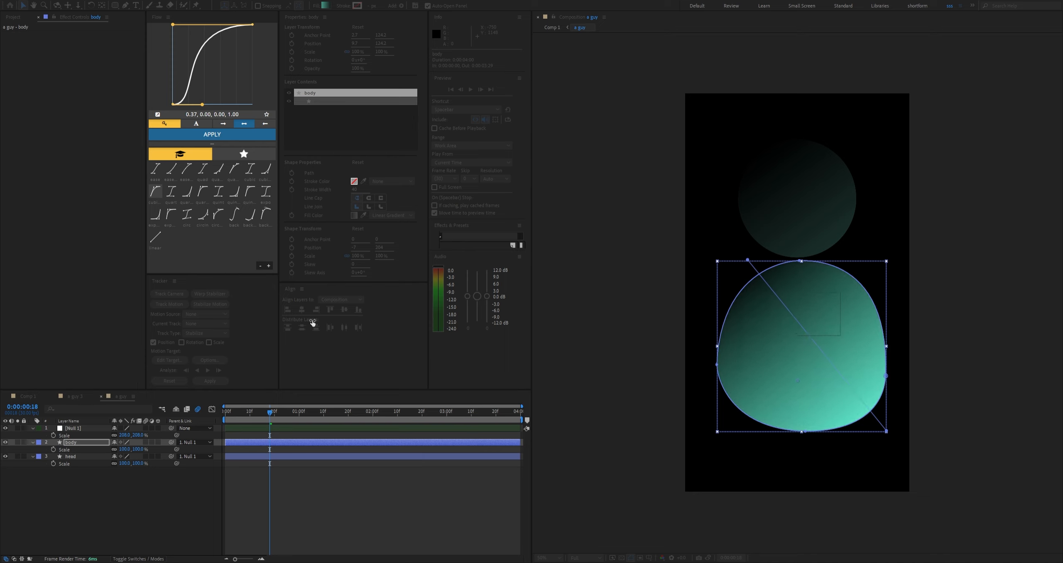
pyautogui.click(358, 196)
pyautogui.click(99, 457)
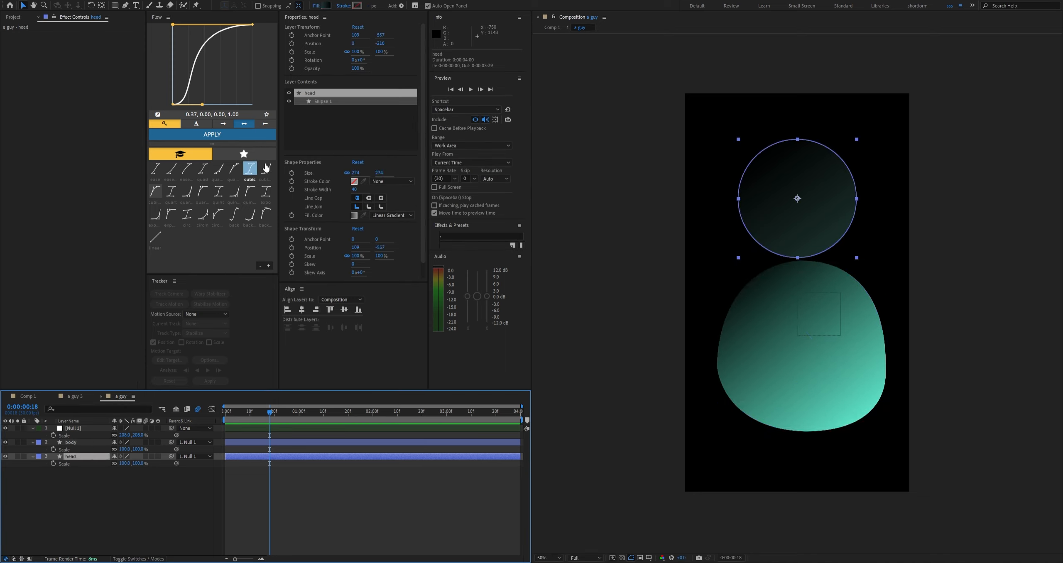
pyautogui.click(325, 6)
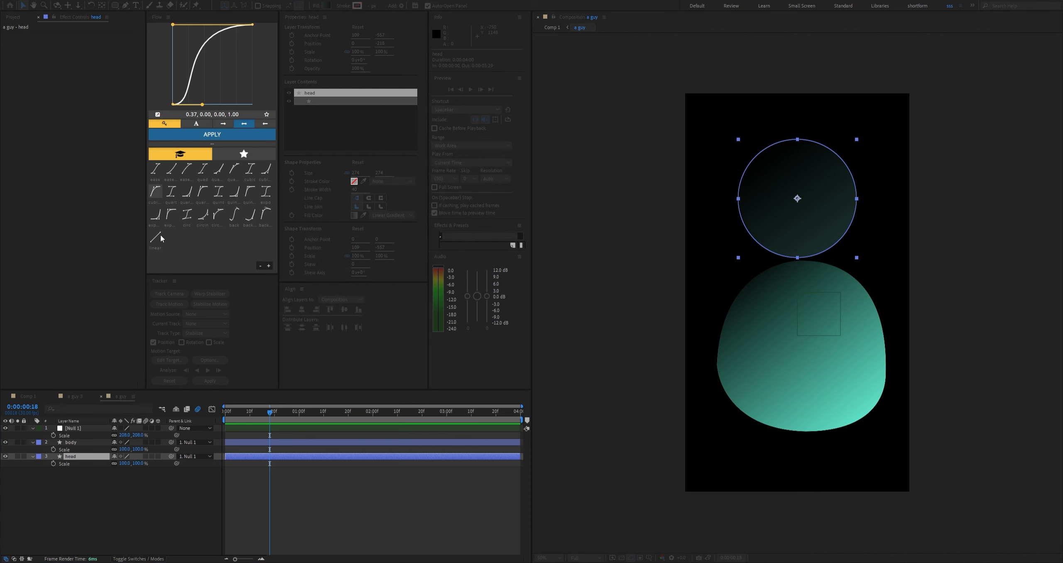
pyautogui.click(288, 340)
pyautogui.click(193, 505)
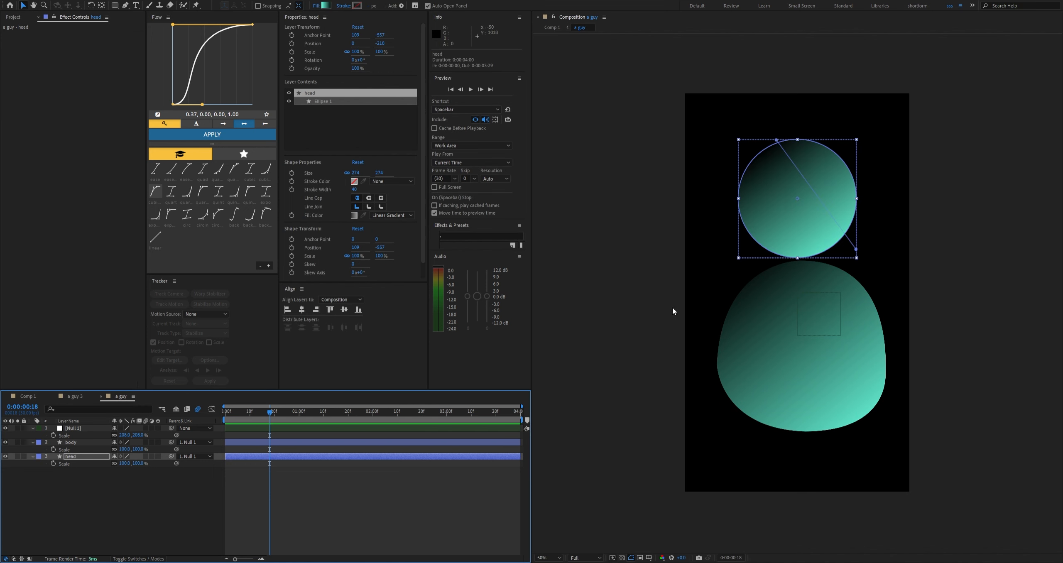
pyautogui.click(125, 489)
pyautogui.click(28, 396)
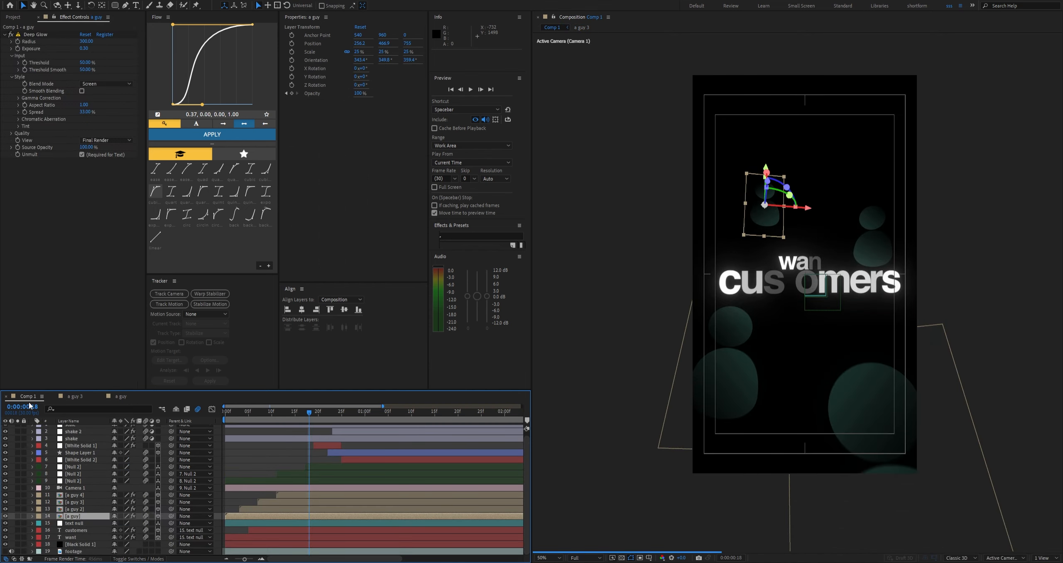
# Undo the mint-green gradient fill changes on the "a guy" shapes
pyautogui.hotkey('ctrl', 'z')
pyautogui.hotkey('ctrl', 'z')
pyautogui.hotkey('ctrl', 'z')
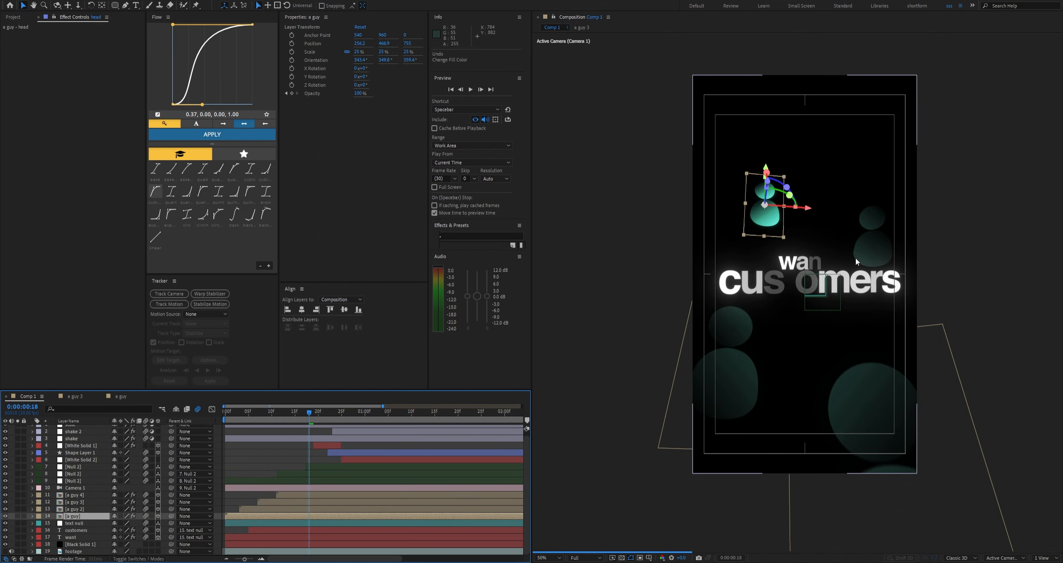
# Recolour the gradient fills of the body and head in the "a guy" composition to a saturated dark green, and return to Comp 1
pyautogui.doubleClick(83, 516)
pyautogui.click(323, 7)
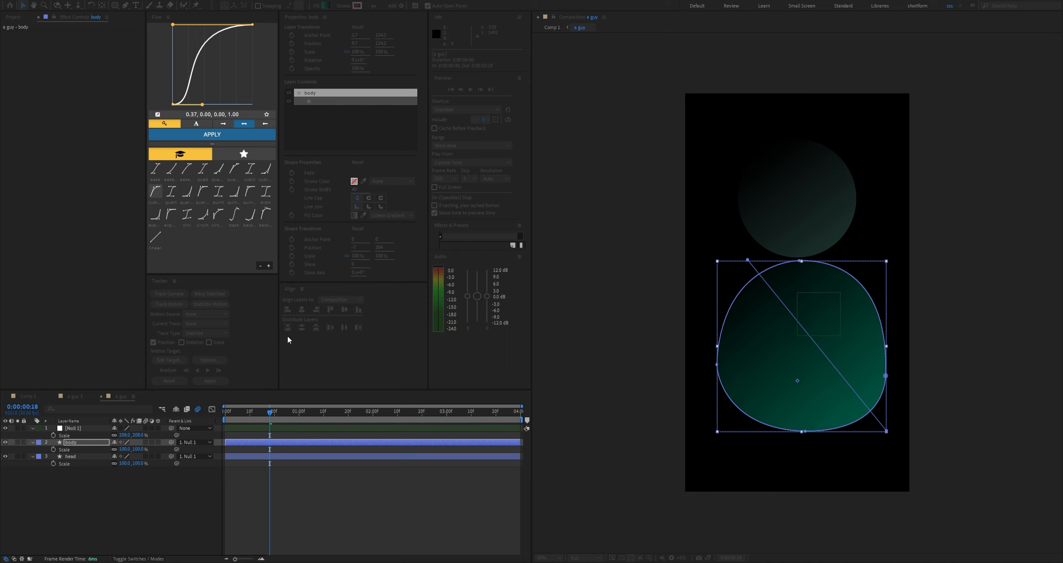
pyautogui.click(85, 456)
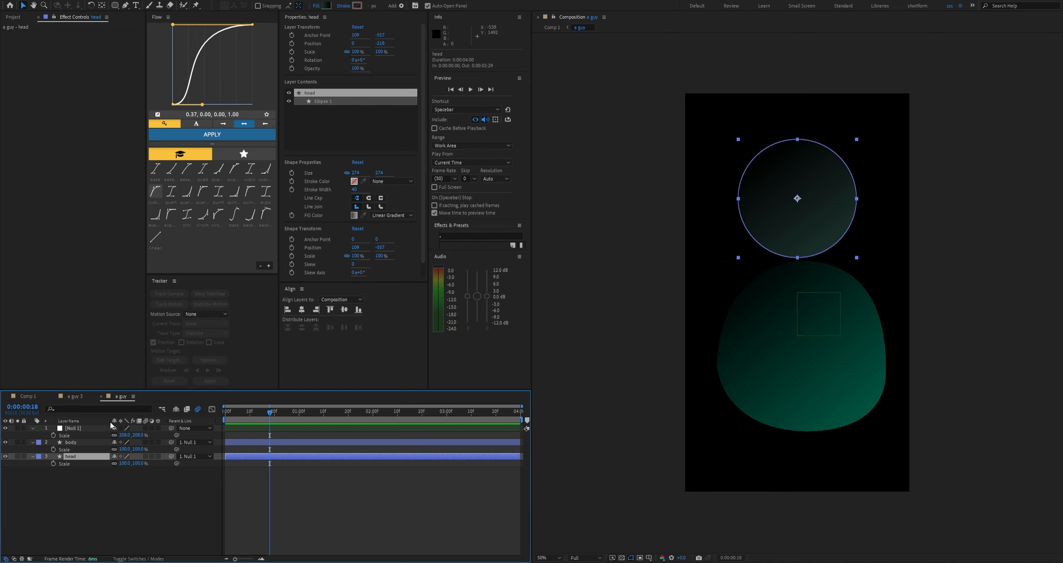
pyautogui.click(326, 6)
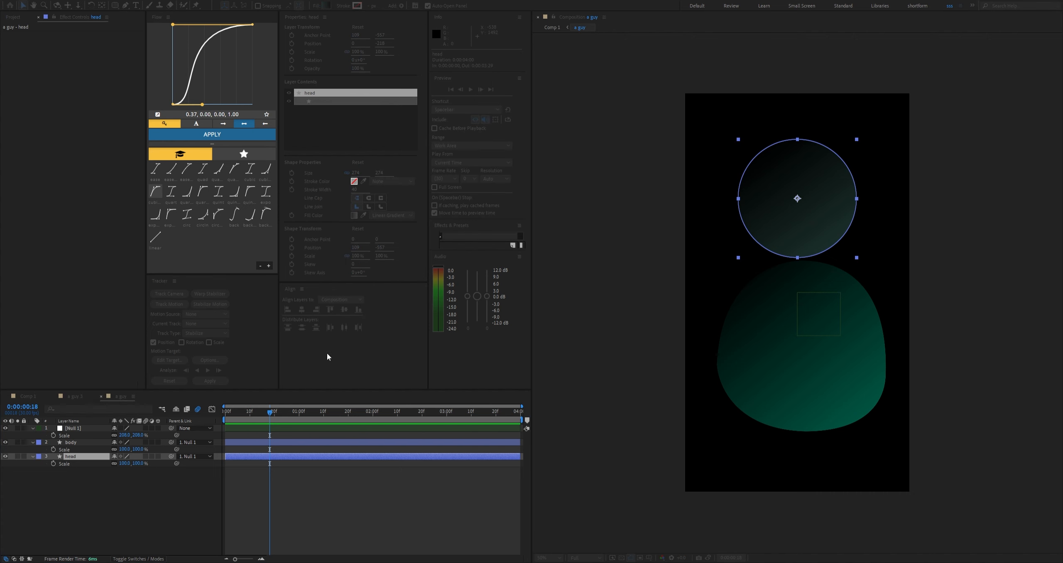
pyautogui.moveTo(315, 343); pyautogui.dragTo(260, 345)
pyautogui.hotkey('ctrl', 'v')
pyautogui.click(359, 191)
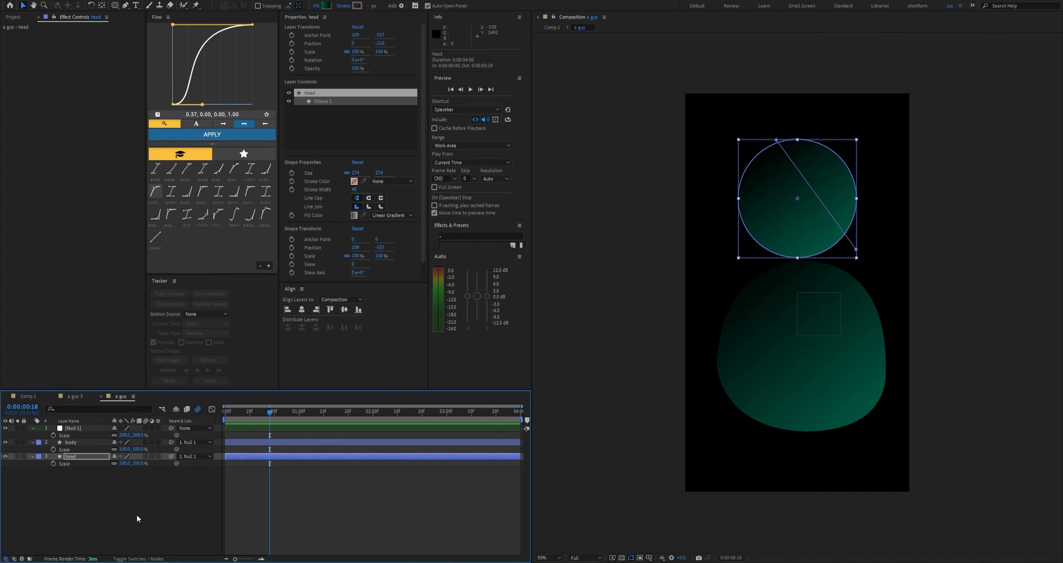
pyautogui.click(137, 515)
pyautogui.click(32, 397)
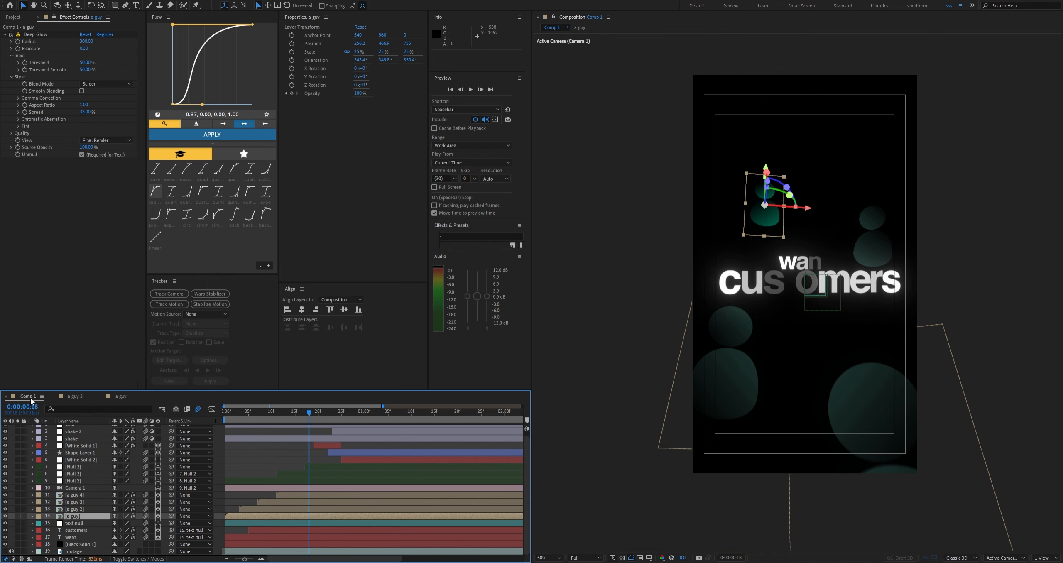
# Apply the same dark green to the gradient fills of the head and body in the "a guy 2" composition
pyautogui.doubleClick(75, 508)
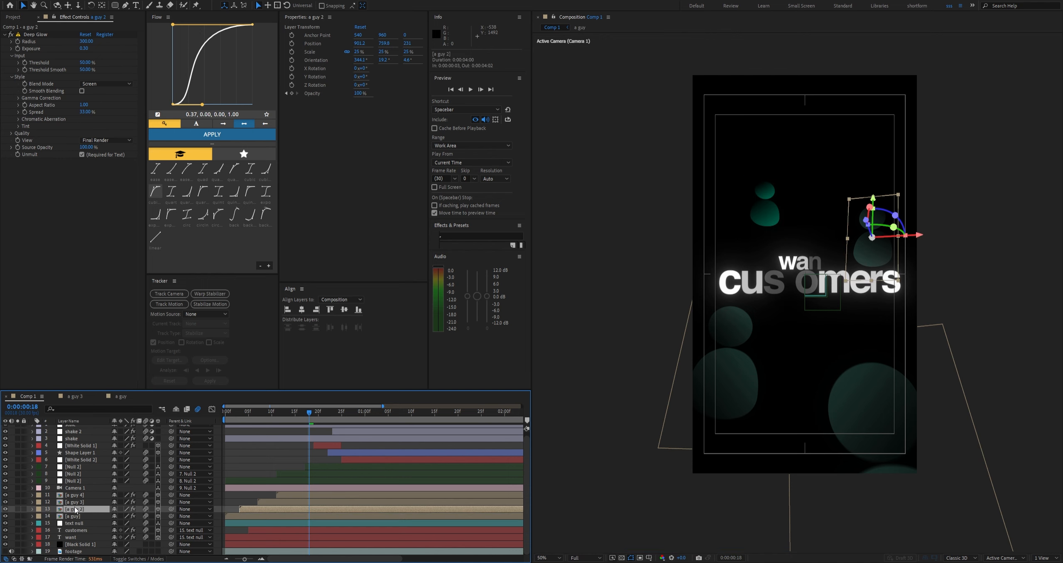
pyautogui.click(326, 5)
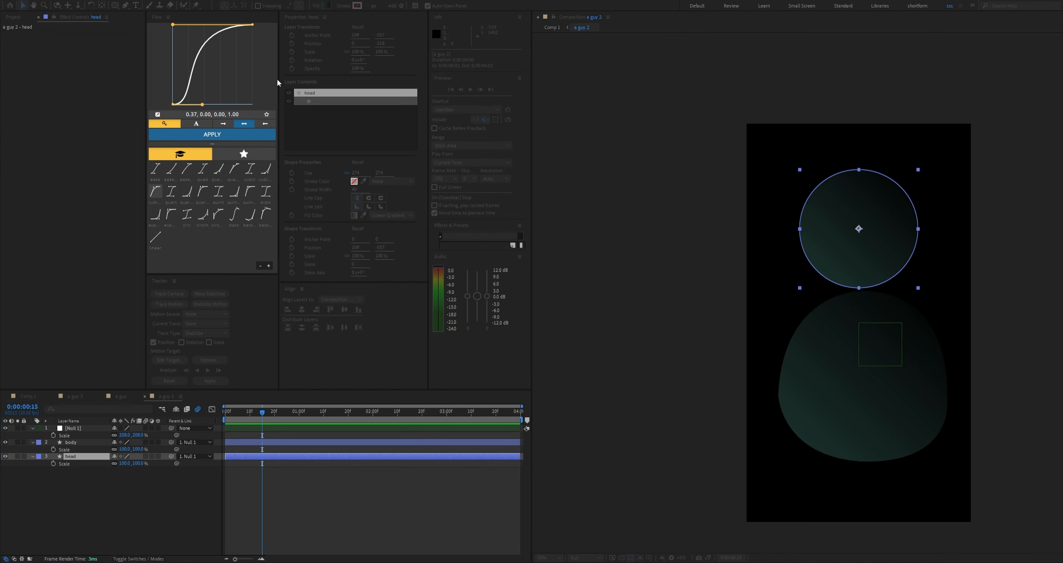
pyautogui.moveTo(289, 338); pyautogui.dragTo(312, 308)
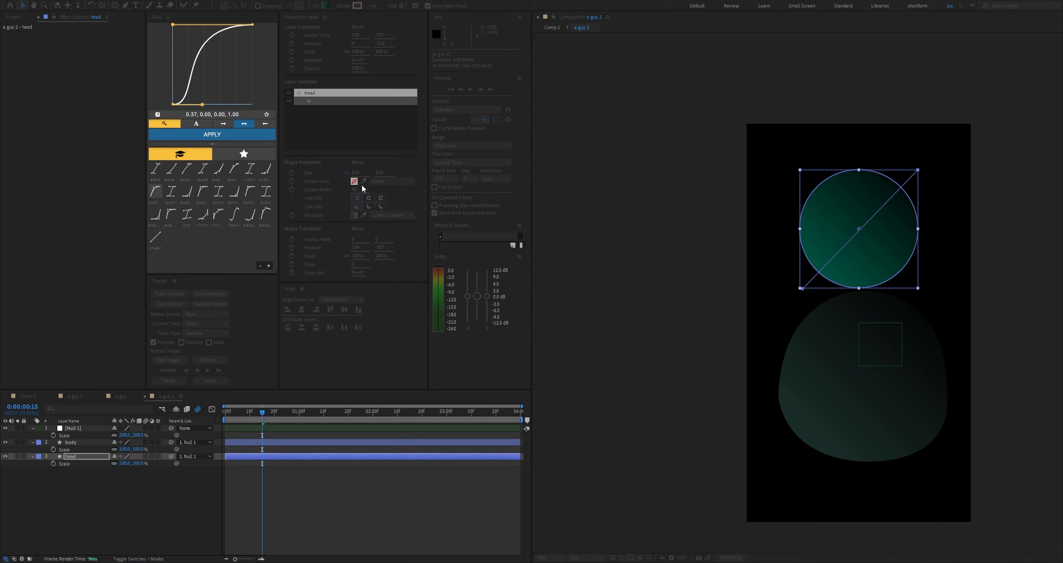
pyautogui.click(362, 184)
pyautogui.click(75, 443)
pyautogui.click(327, 6)
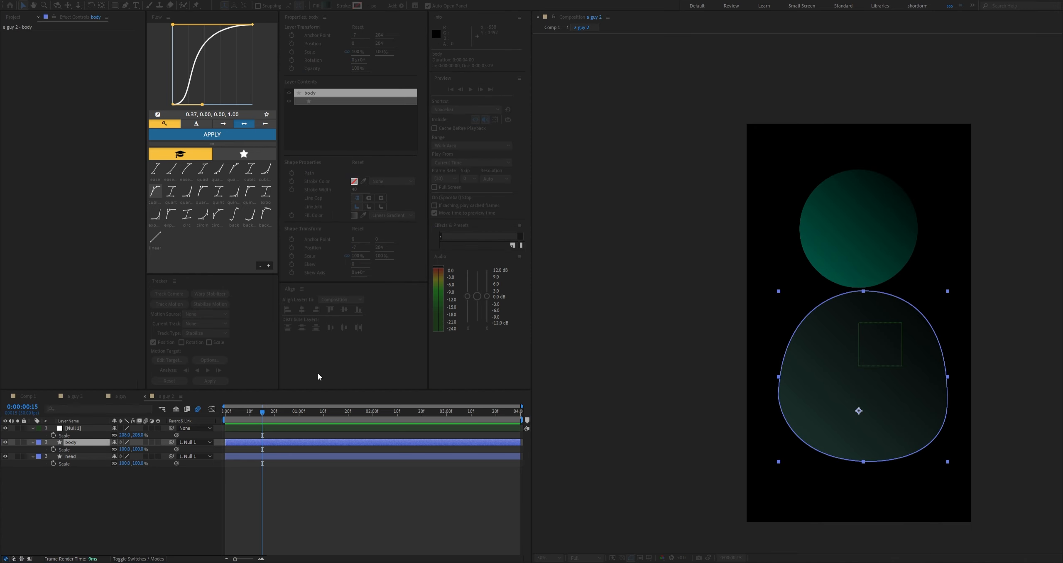
pyautogui.click(281, 345)
pyautogui.hotkey('ctrl', 'v')
pyautogui.click(361, 186)
# Apply the same dark green to the head and body gradients in the "a guy 3" composition, and return to Comp 1
pyautogui.click(84, 398)
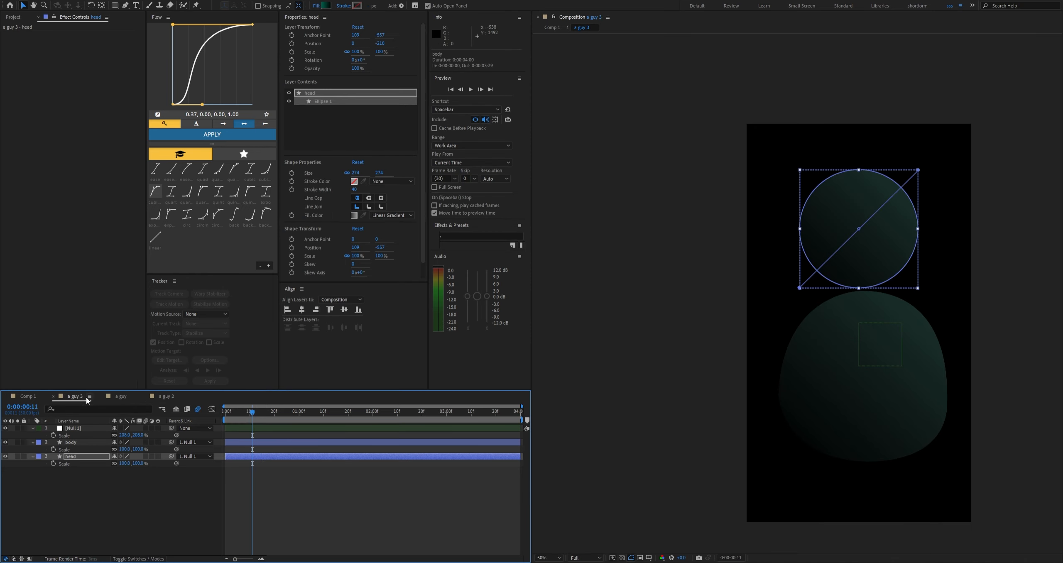
pyautogui.click(53, 397)
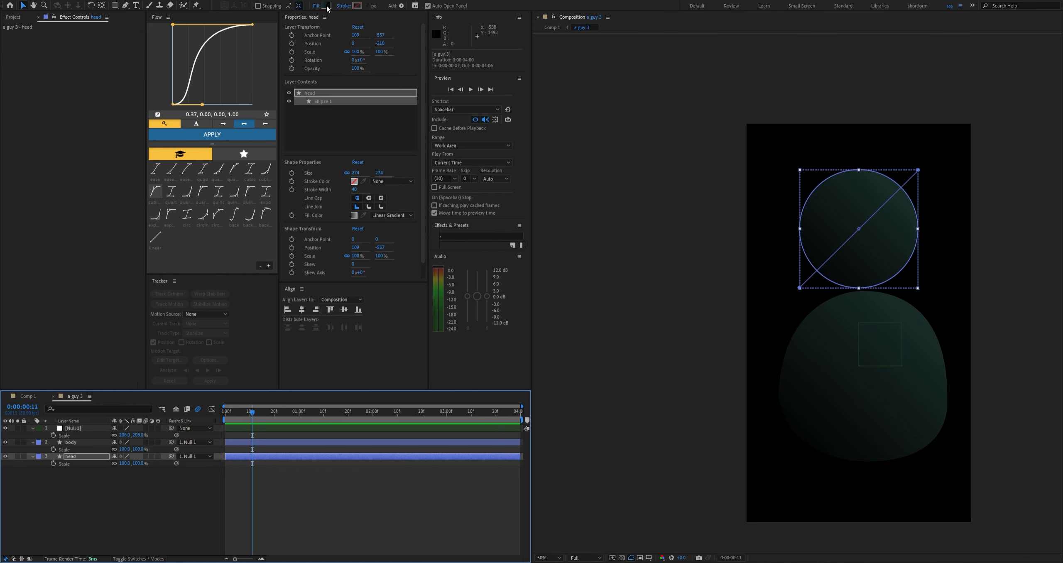
pyautogui.click(327, 7)
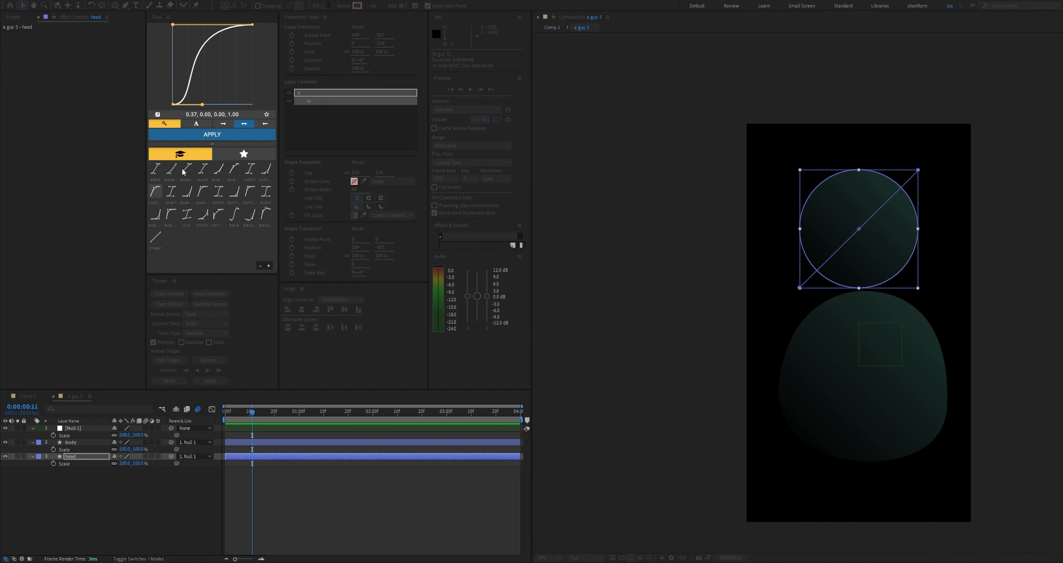
pyautogui.click(309, 273)
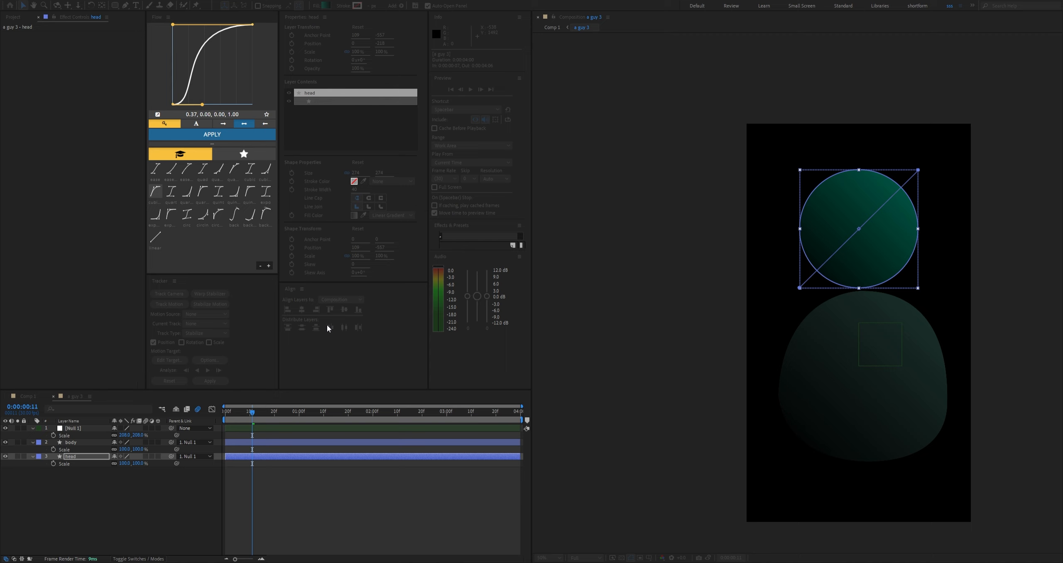
pyautogui.click(362, 188)
pyautogui.click(96, 442)
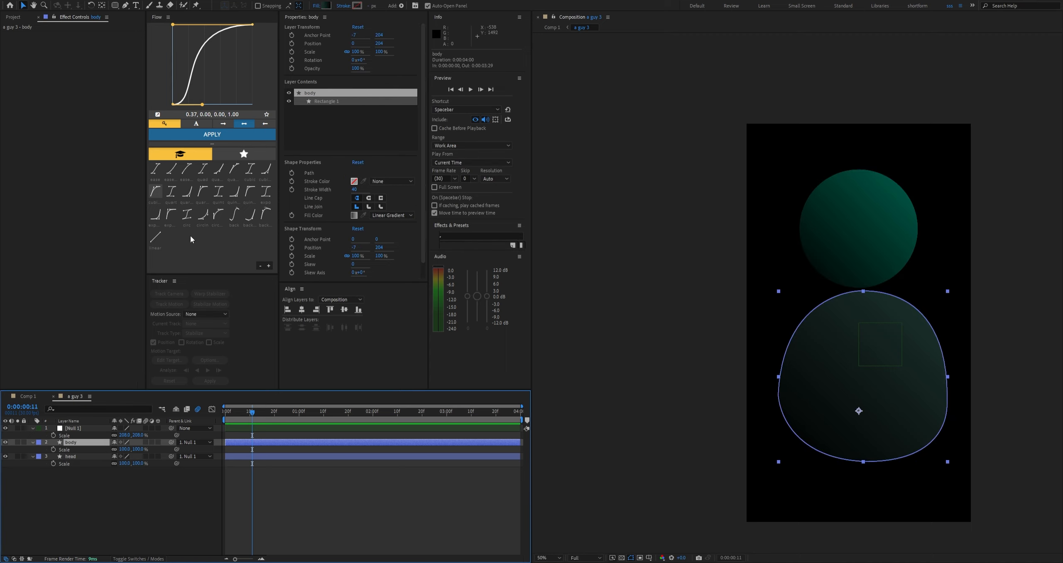
pyautogui.click(352, 214)
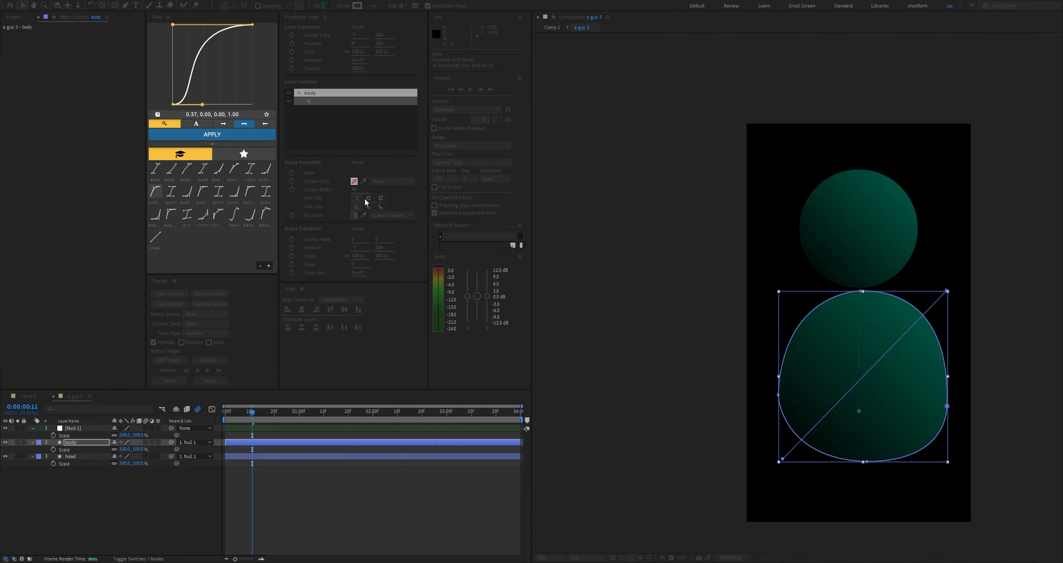
pyautogui.click(365, 198)
pyautogui.click(30, 397)
pyautogui.click(53, 396)
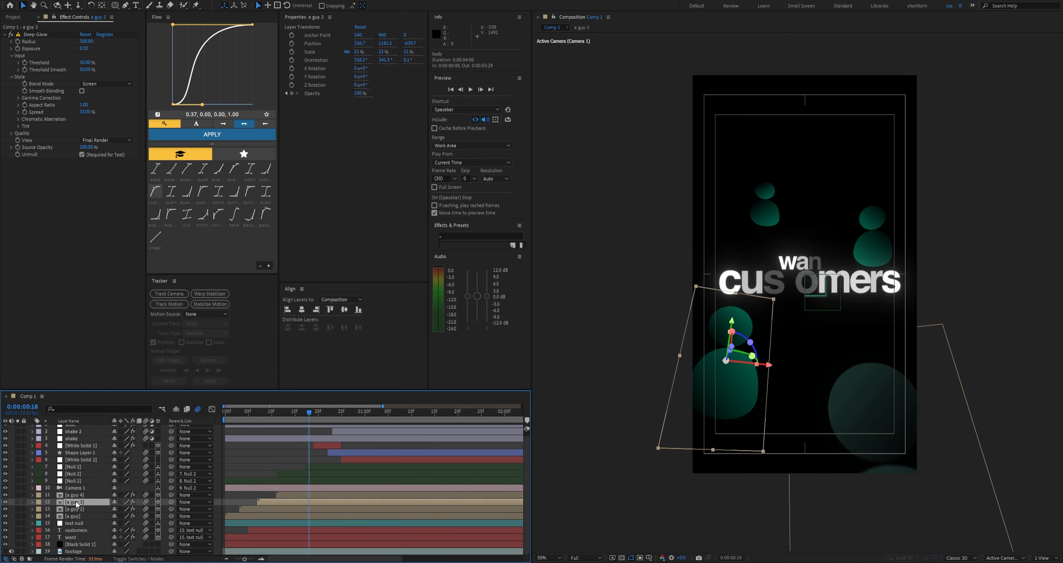
# Apply the same dark green to the head and body gradients in the "a guy 4" composition, and return to Comp 1
pyautogui.doubleClick(80, 496)
pyautogui.click(80, 458)
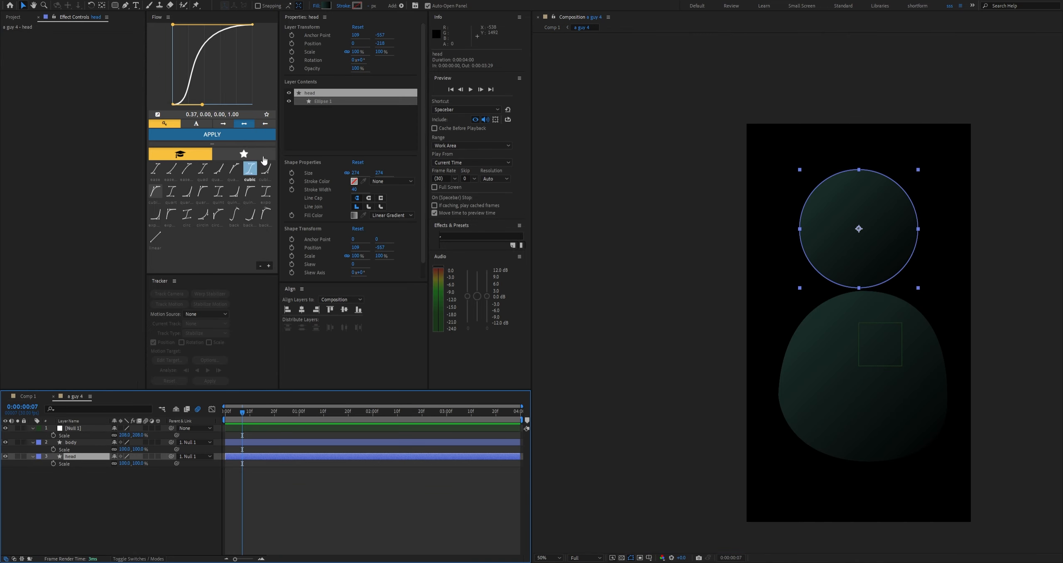
pyautogui.click(328, 6)
pyautogui.hotkey('ctrl', 'v')
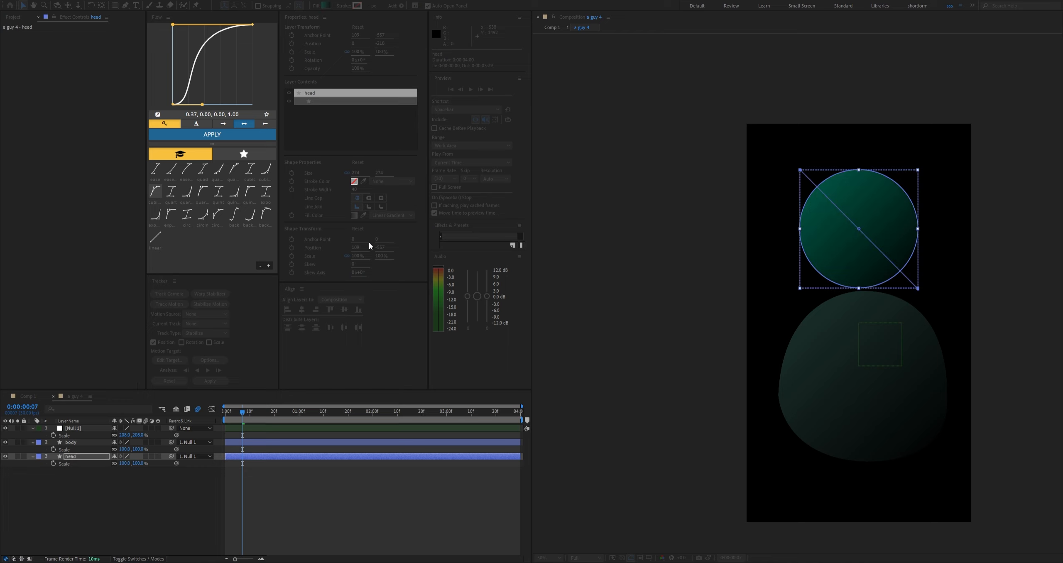
pyautogui.click(85, 442)
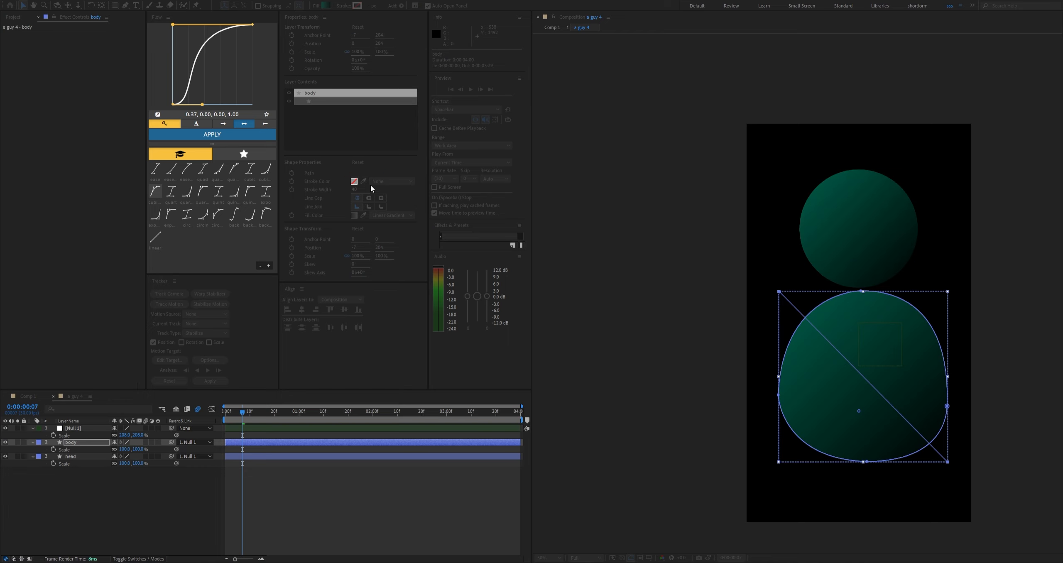
pyautogui.click(35, 398)
pyautogui.click(54, 397)
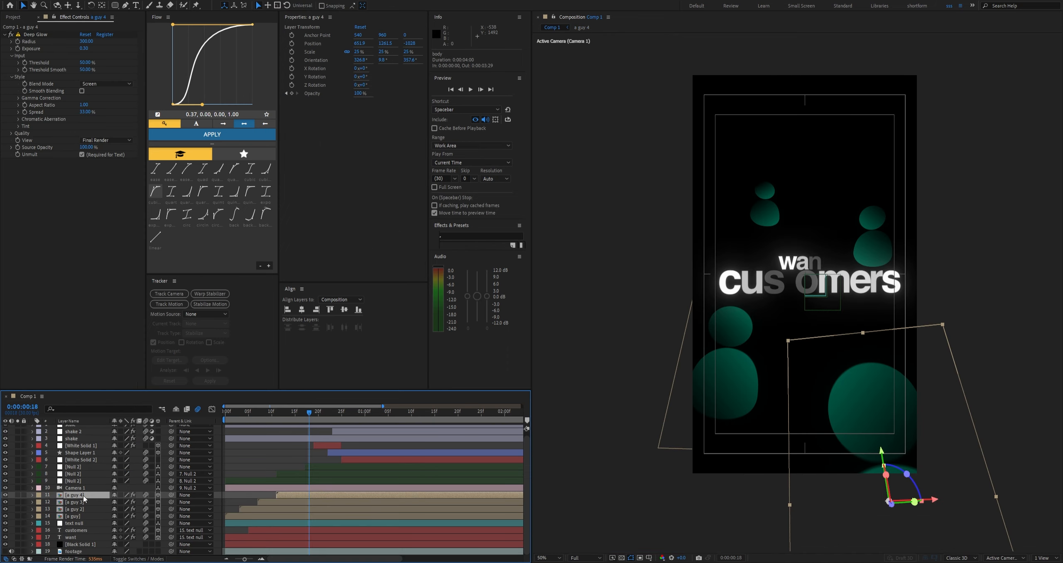
pyautogui.click(266, 470)
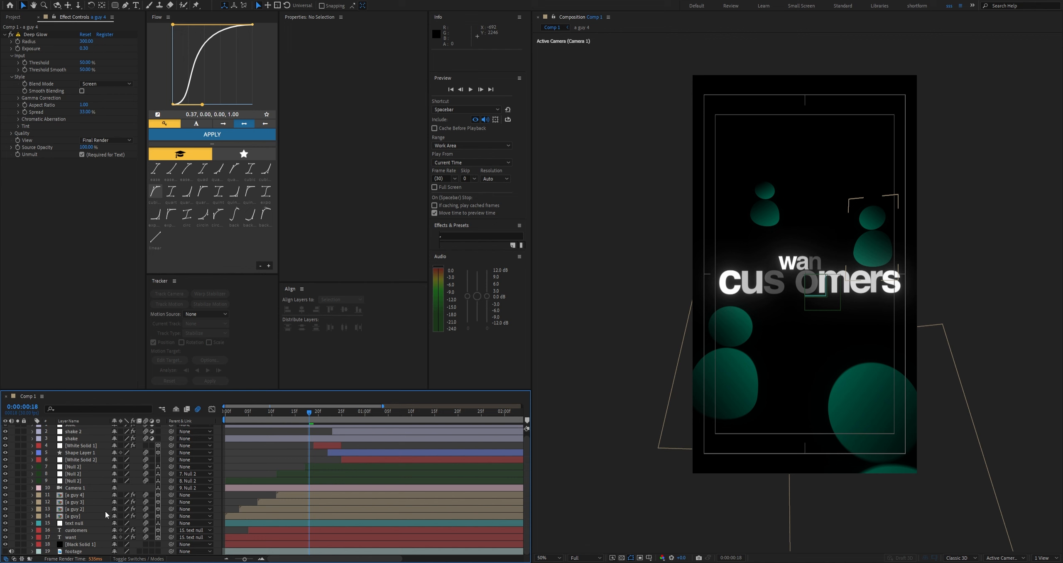
# Try a larger Deep Glow Radius on the "a guy 4" layer and undo it
pyautogui.click(98, 495)
pyautogui.moveTo(90, 41); pyautogui.dragTo(151, 46)
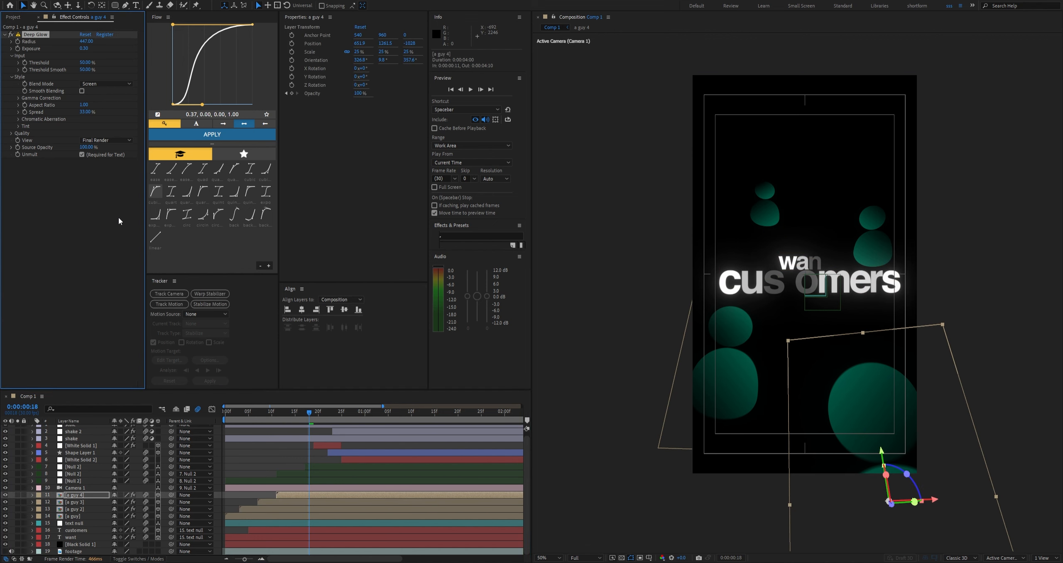
pyautogui.hotkey('ctrl', 'z')
# Raise the Deep Glow Exposure on the "a guy 4" layer to 0.6, and on to about 1.32
pyautogui.click(85, 49)
pyautogui.write('0.')
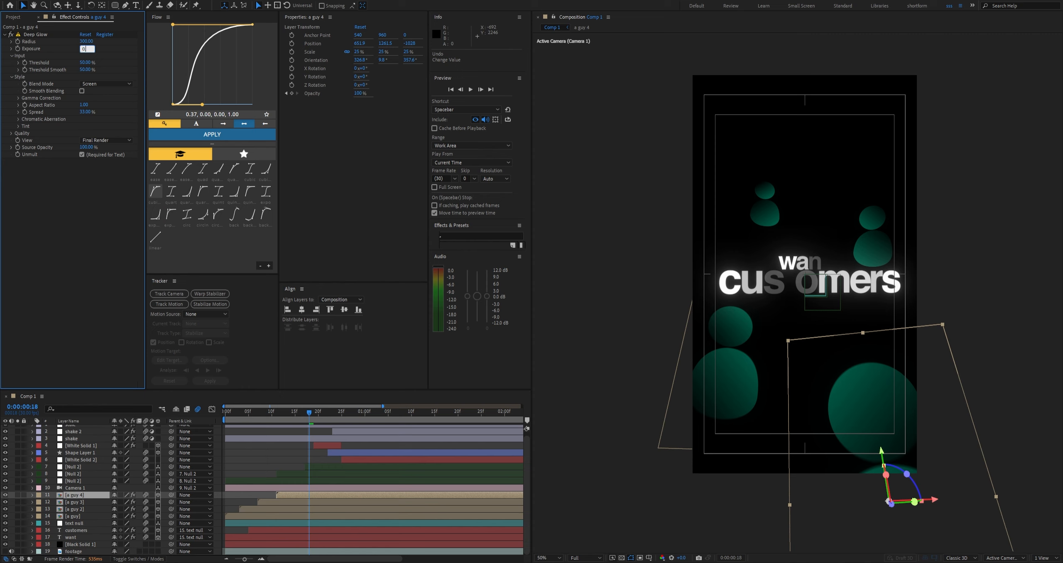
pyautogui.write('6')
pyautogui.press('Return')
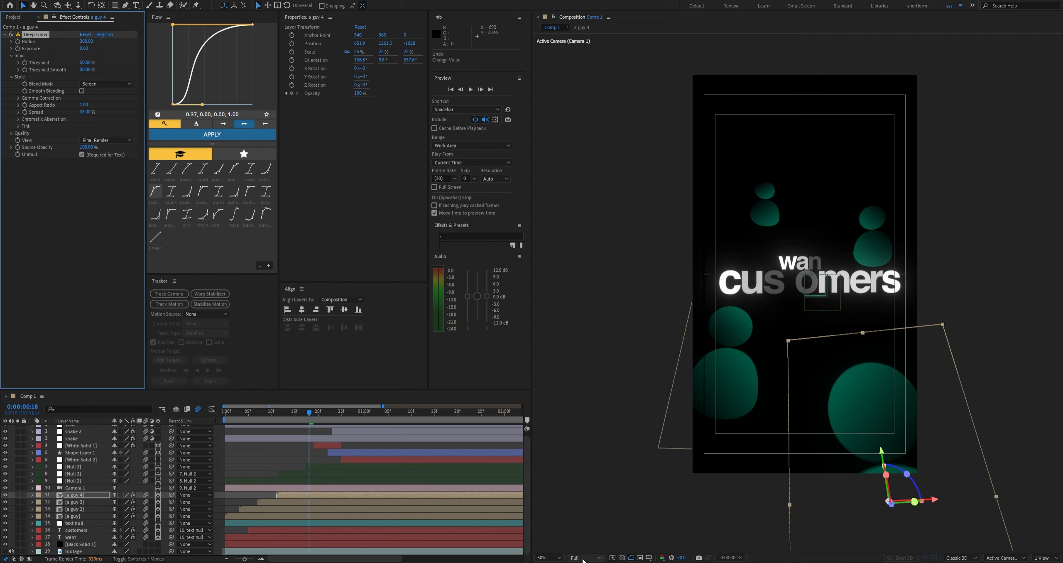
pyautogui.moveTo(86, 49); pyautogui.dragTo(109, 51)
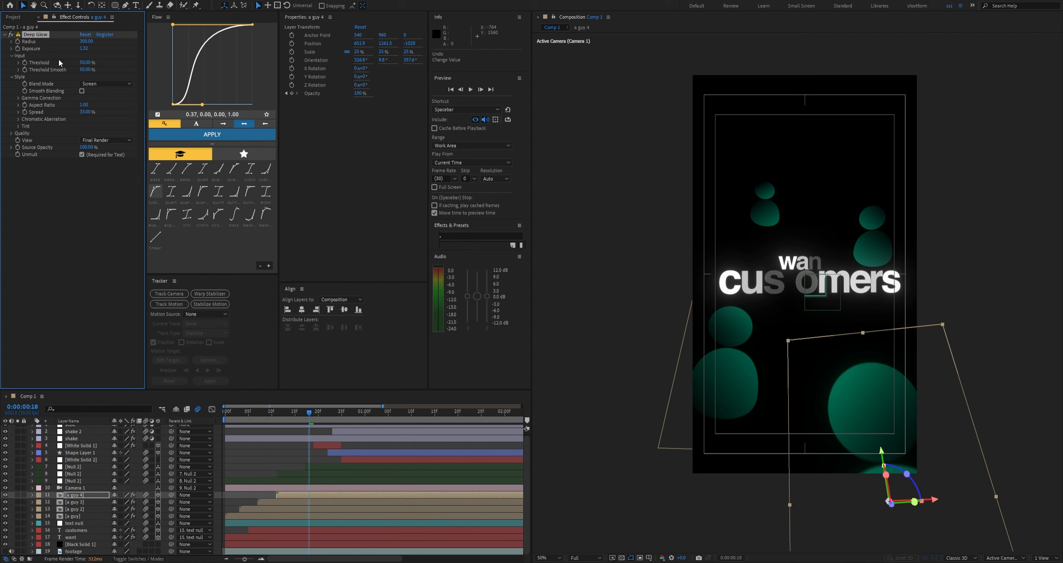
# Copy the Deep Glow settings from "a guy 4" to the "a guy", "a guy 2" and "a guy 3" layers
pyautogui.click(74, 516)
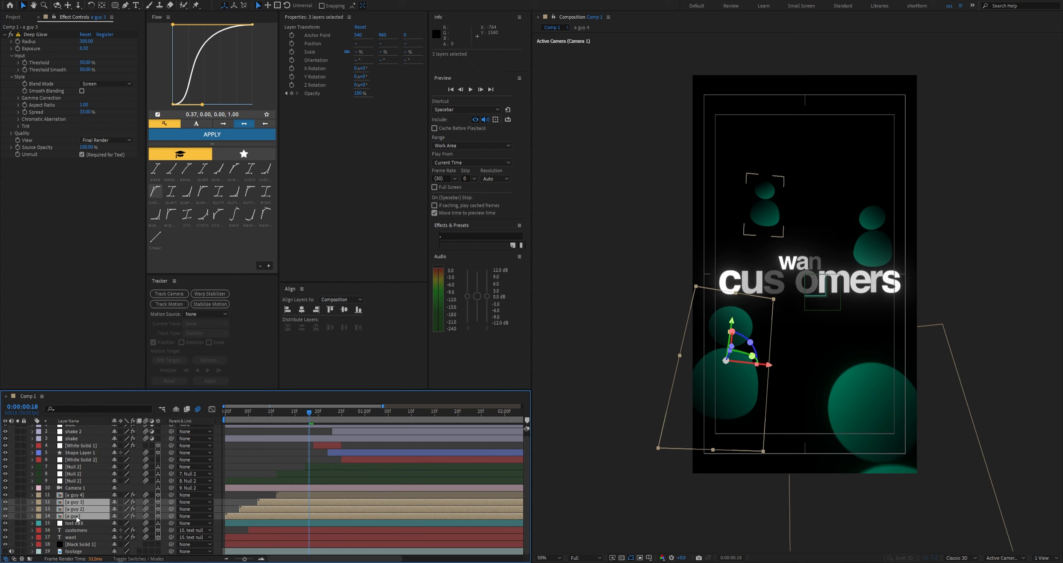
pyautogui.keyDown('shift'); pyautogui.click(74, 502); pyautogui.keyUp('shift')
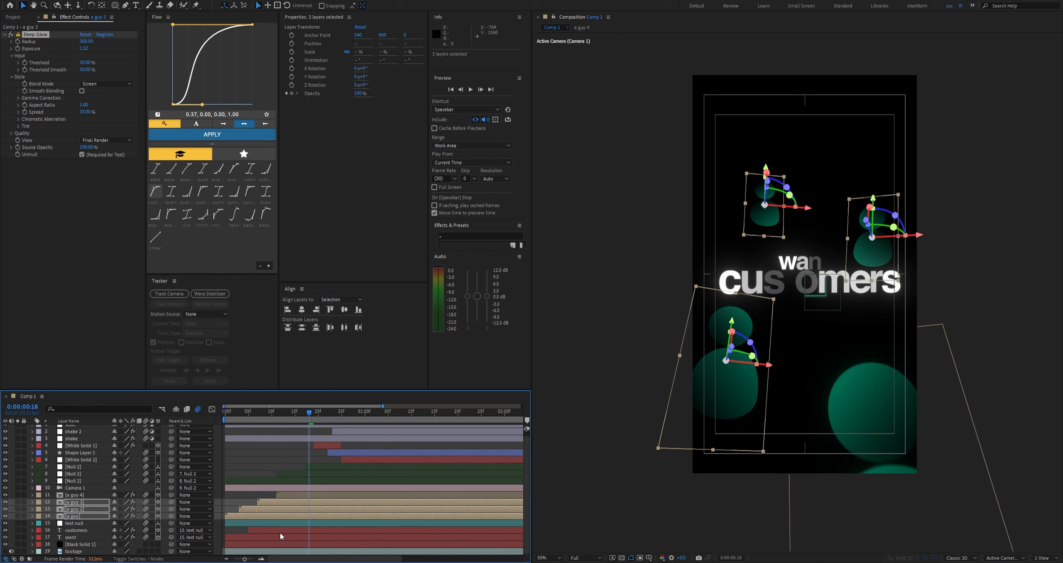
# Lower the preview resolution to Quarter and play the animation from the first frame
pyautogui.click(588, 557)
pyautogui.click(592, 541)
pyautogui.click(557, 539)
pyautogui.moveTo(303, 415); pyautogui.dragTo(229, 418)
pyautogui.press('space')
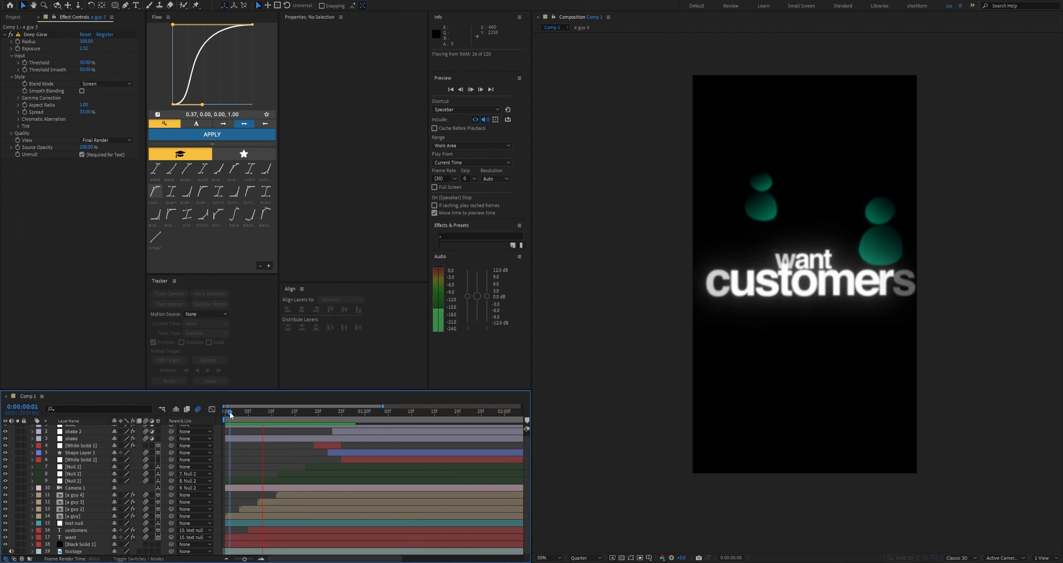
pyautogui.moveTo(233, 412); pyautogui.dragTo(299, 414)
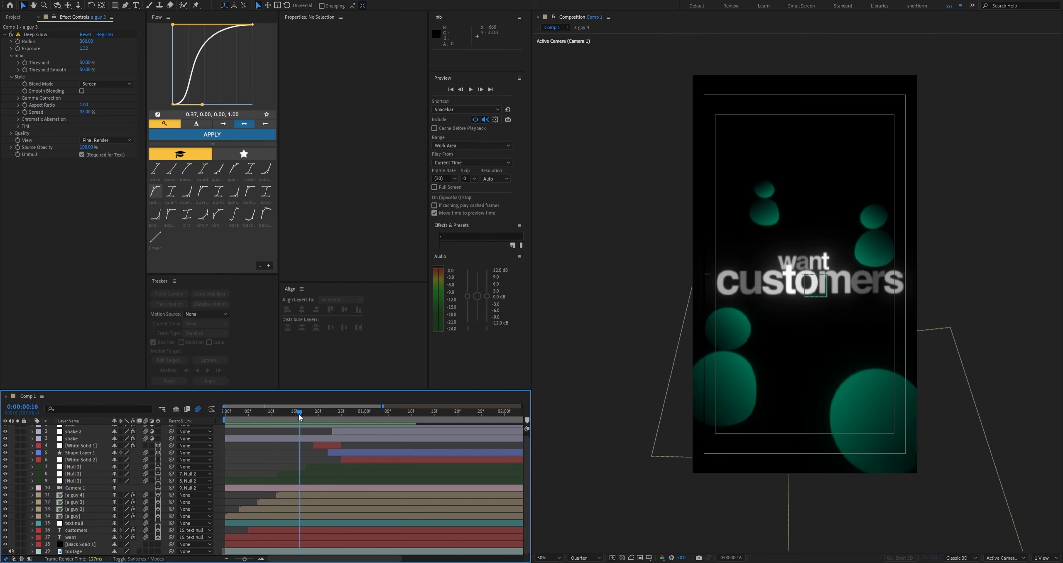
# Move the last Position keyframe of Camera 1's parent null to about frame 27 and preview the move
pyautogui.click(75, 481)
pyautogui.press('p')
pyautogui.moveTo(323, 487); pyautogui.dragTo(351, 488)
pyautogui.click(372, 490)
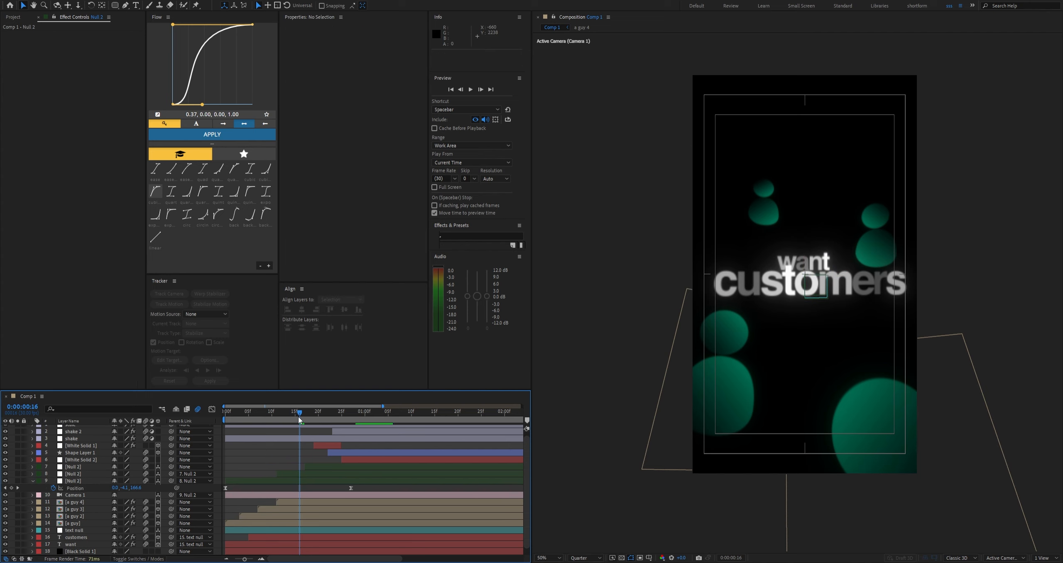
pyautogui.moveTo(298, 415); pyautogui.dragTo(209, 426)
pyautogui.press('space')
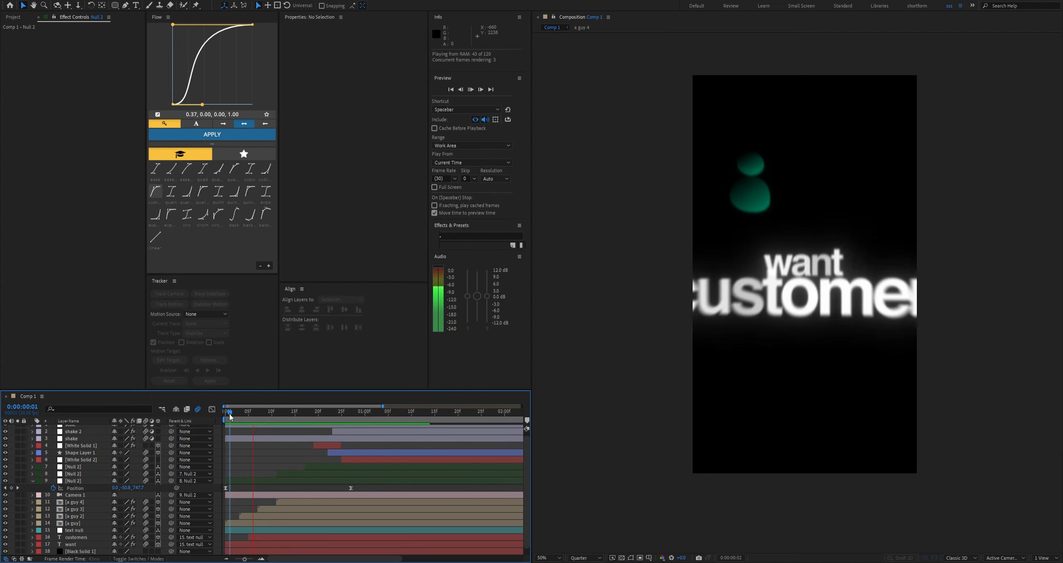
pyautogui.press('space')
# Start the "shake" layer at frame 8, reveal its Dissolve Percent keyframes and preview from the beginning
pyautogui.moveTo(307, 422); pyautogui.dragTo(297, 444)
pyautogui.scroll(1, 90, 448)
pyautogui.click(79, 443)
pyautogui.press('u')
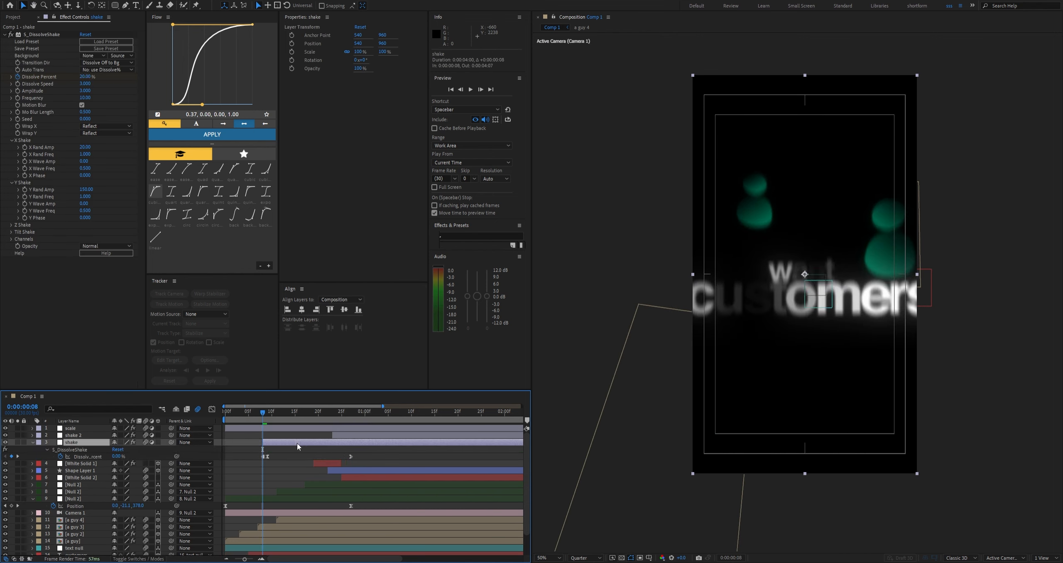
pyautogui.click(289, 448)
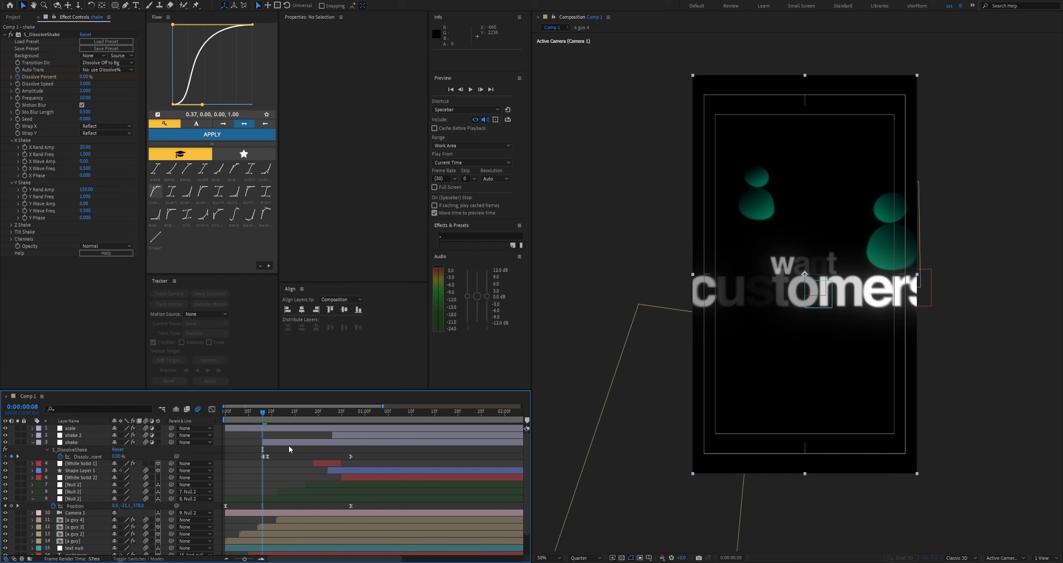
pyautogui.moveTo(249, 416); pyautogui.dragTo(225, 415)
pyautogui.press('space')
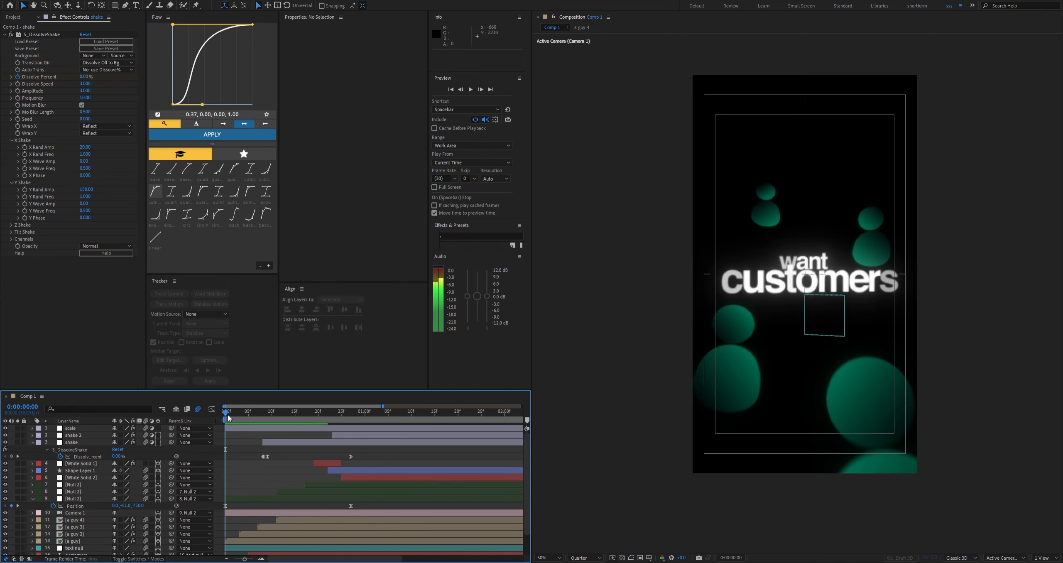
# Shift the "shake" layer to start at about frame 5 and replay the opening a few times
pyautogui.moveTo(271, 443); pyautogui.dragTo(256, 443)
pyautogui.press('space')
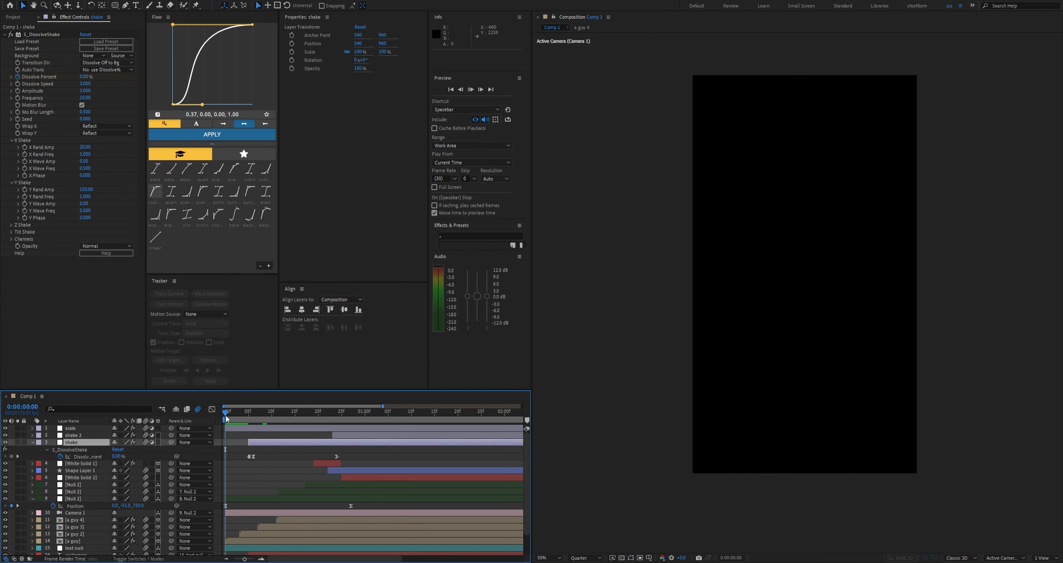
pyautogui.click(231, 416)
pyautogui.press('space')
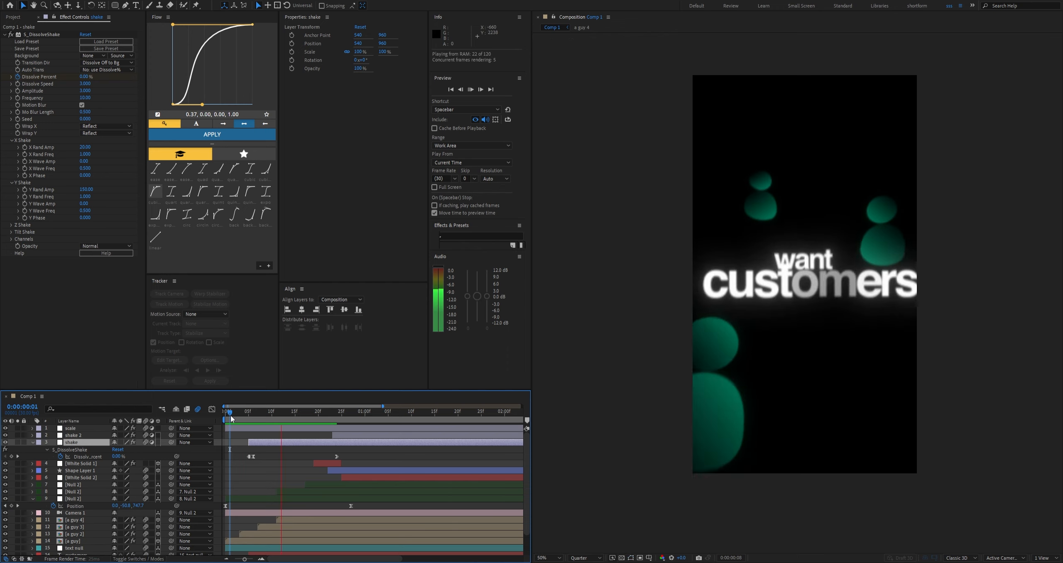
pyautogui.click(229, 416)
pyautogui.press('space')
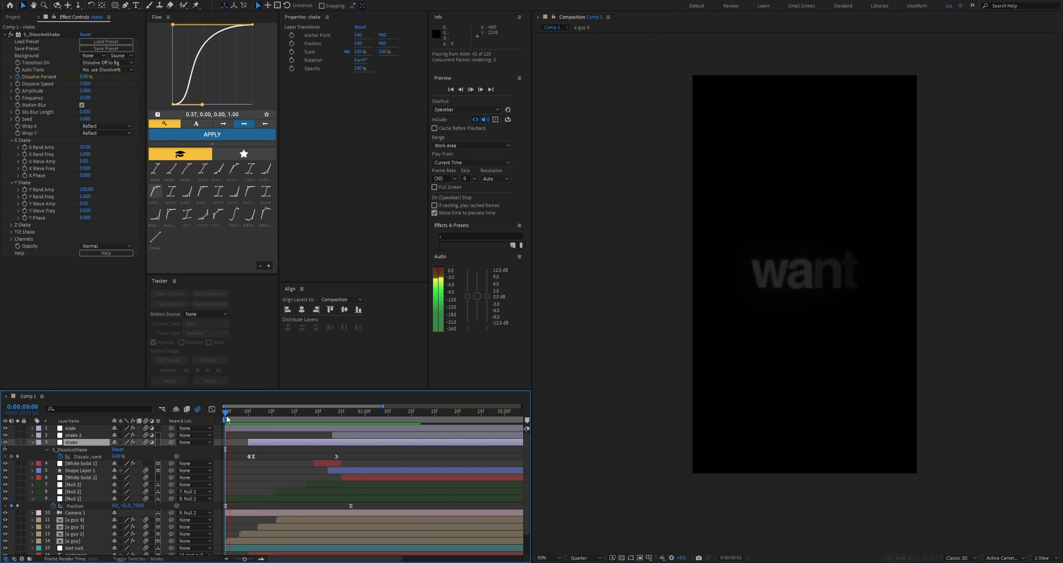
pyautogui.click(230, 416)
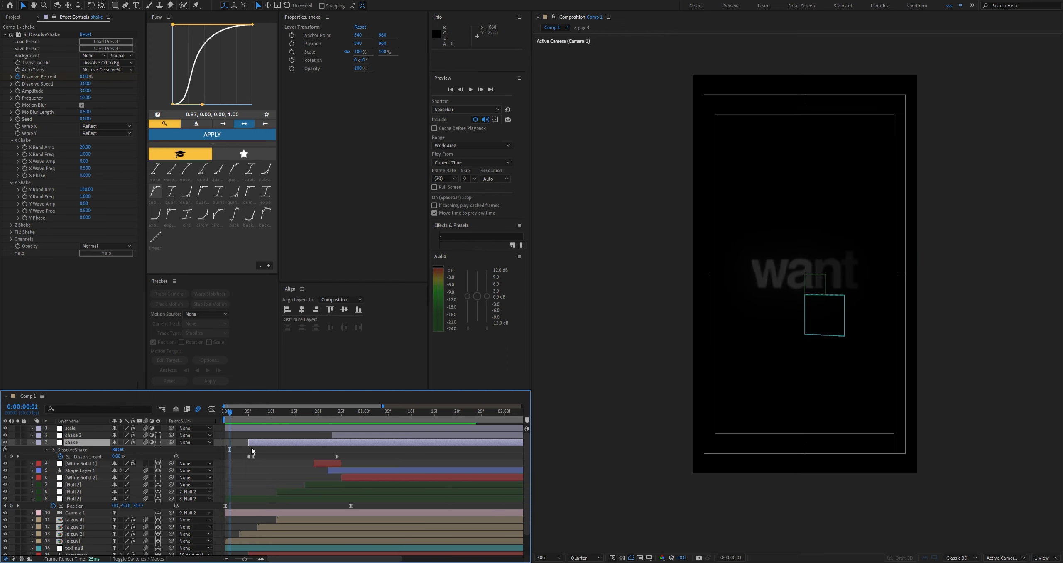
# Start the "shake" layer at the first frame, move its last Dissolve Percent keyframe to about frame 9, and preview
pyautogui.moveTo(263, 442); pyautogui.dragTo(241, 440)
pyautogui.click(297, 455)
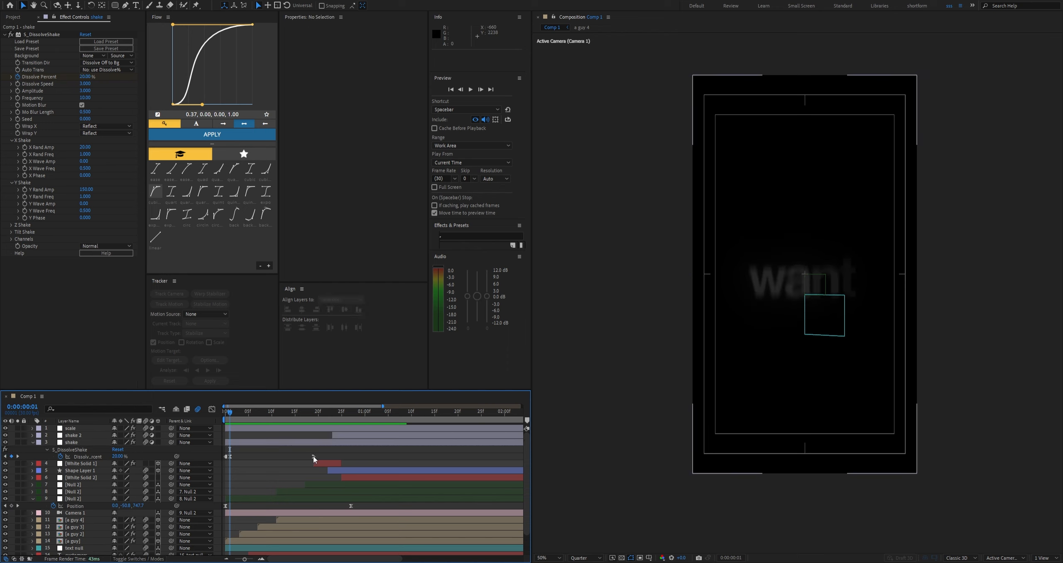
pyautogui.moveTo(313, 456); pyautogui.dragTo(267, 456)
pyautogui.click(225, 416)
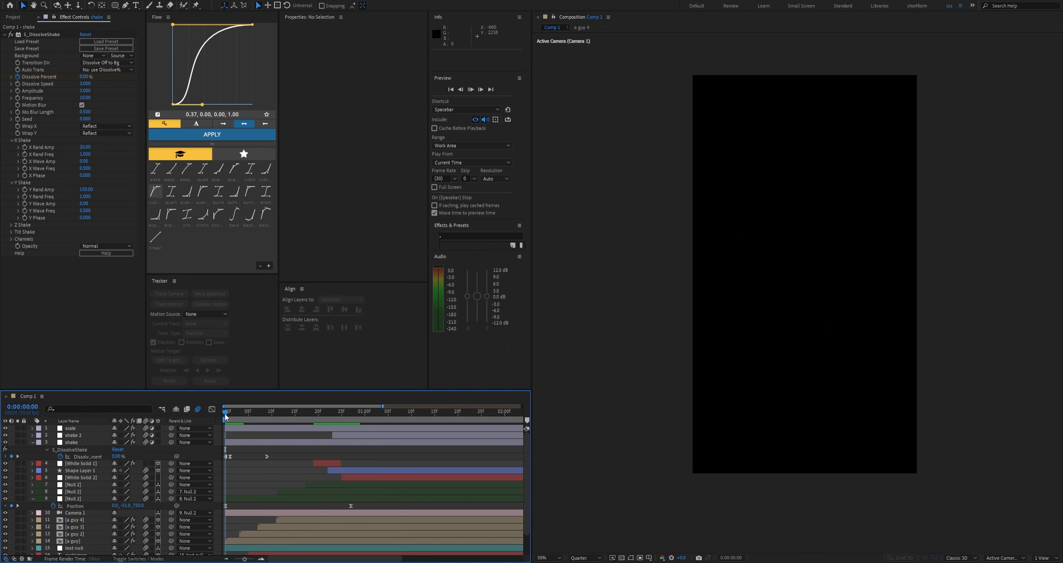
pyautogui.press('space')
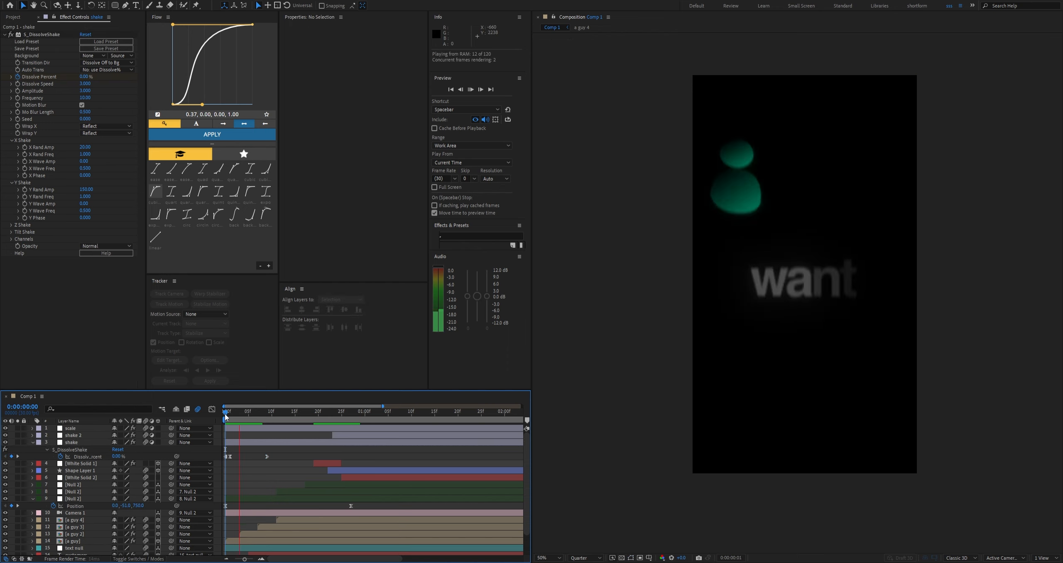
pyautogui.click(230, 416)
# Duplicate the "shake" layer, start the copy at frame 8 and preview both shakes together
pyautogui.click(266, 414)
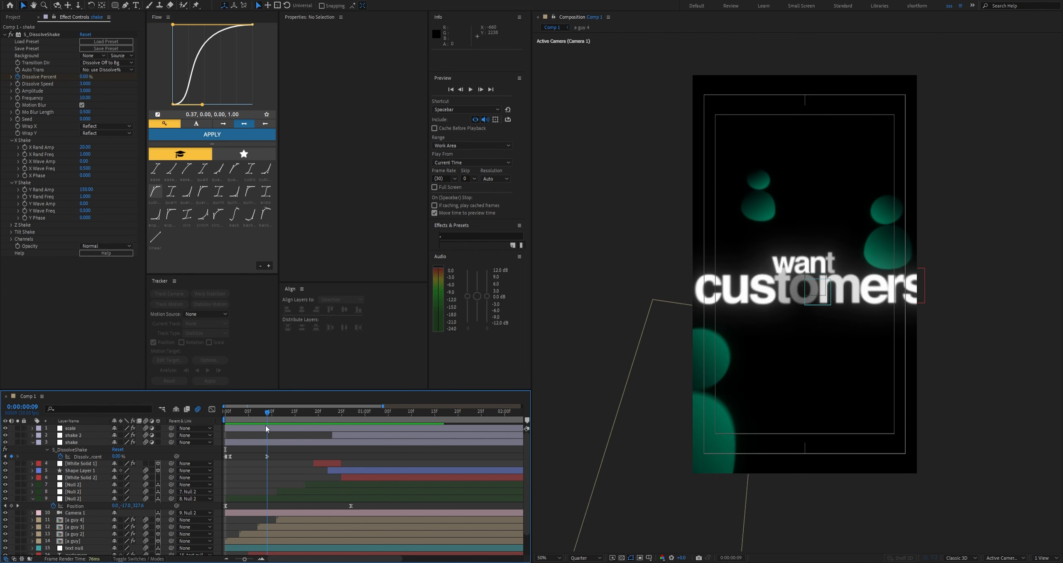
pyautogui.click(258, 443)
pyautogui.hotkey('ctrl', 'd')
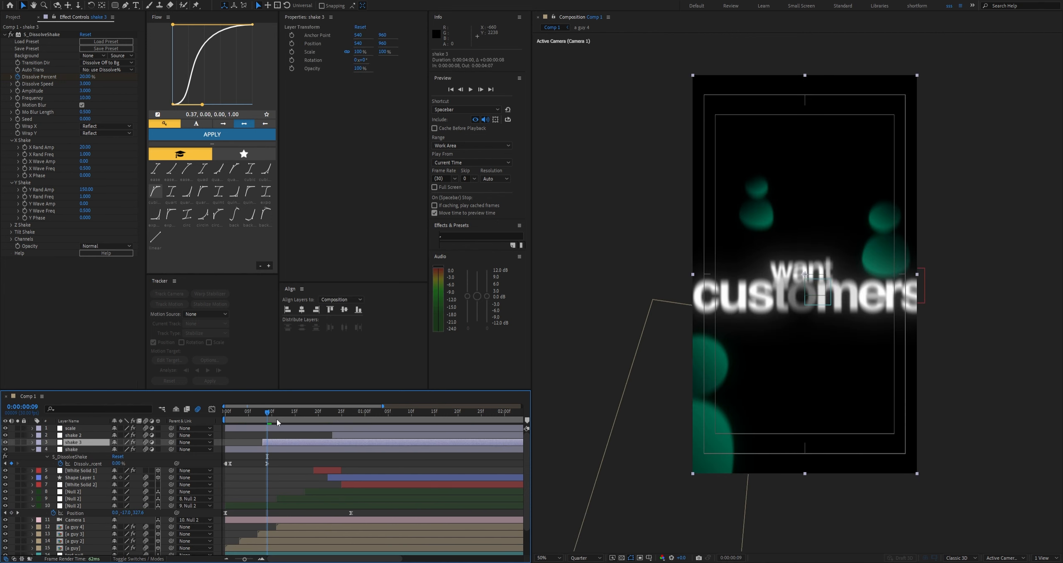
pyautogui.moveTo(266, 416); pyautogui.dragTo(225, 416)
pyautogui.press('space')
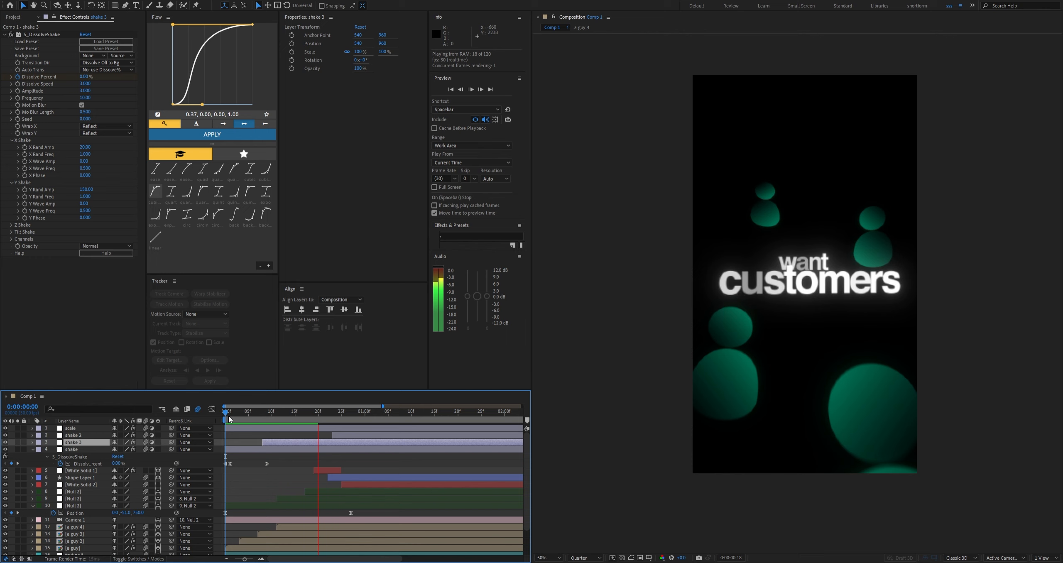
pyautogui.click(228, 415)
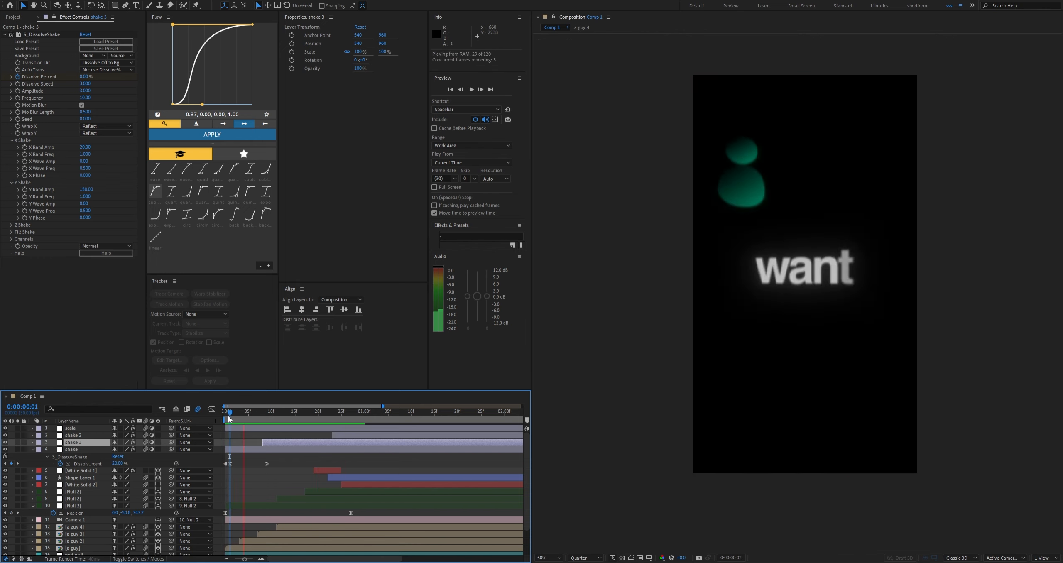
# Delete the original "shake" layer and replay the animation from the start
pyautogui.click(240, 450)
pyautogui.press('Delete')
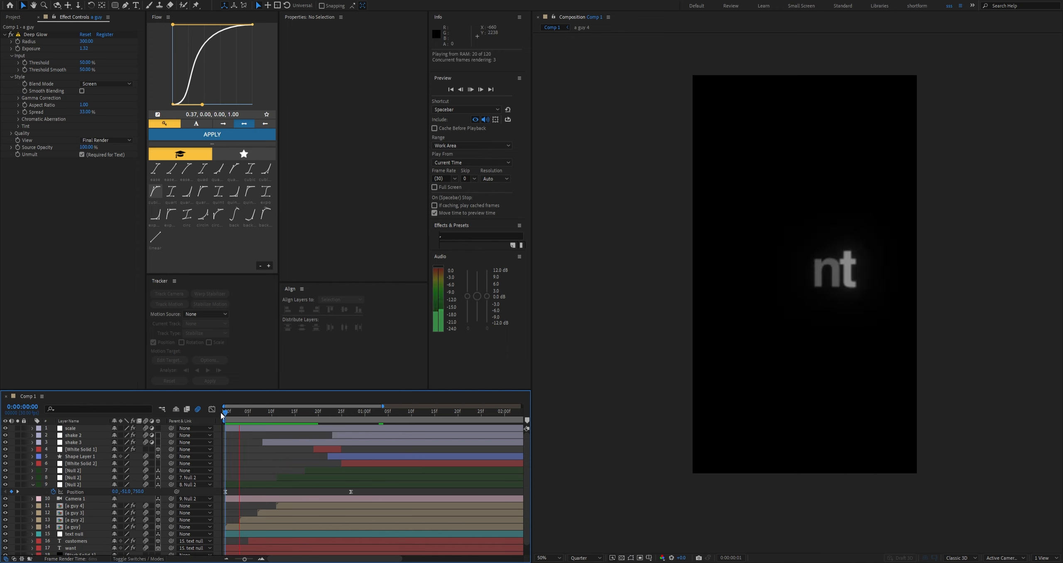
pyautogui.click(351, 412)
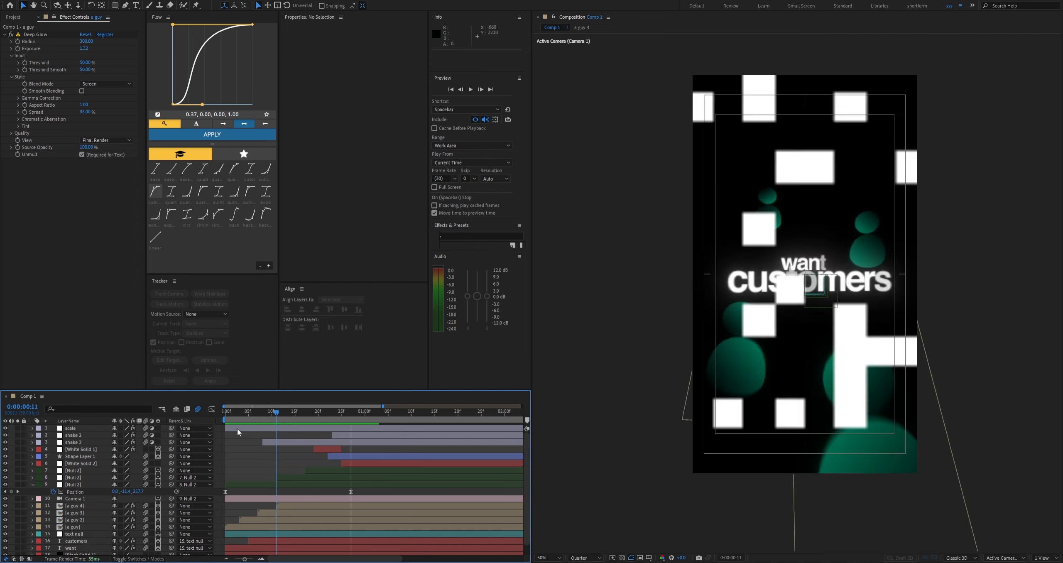
pyautogui.click(226, 412)
pyautogui.press('space')
pyautogui.moveTo(228, 411); pyautogui.dragTo(232, 433)
pyautogui.press('space')
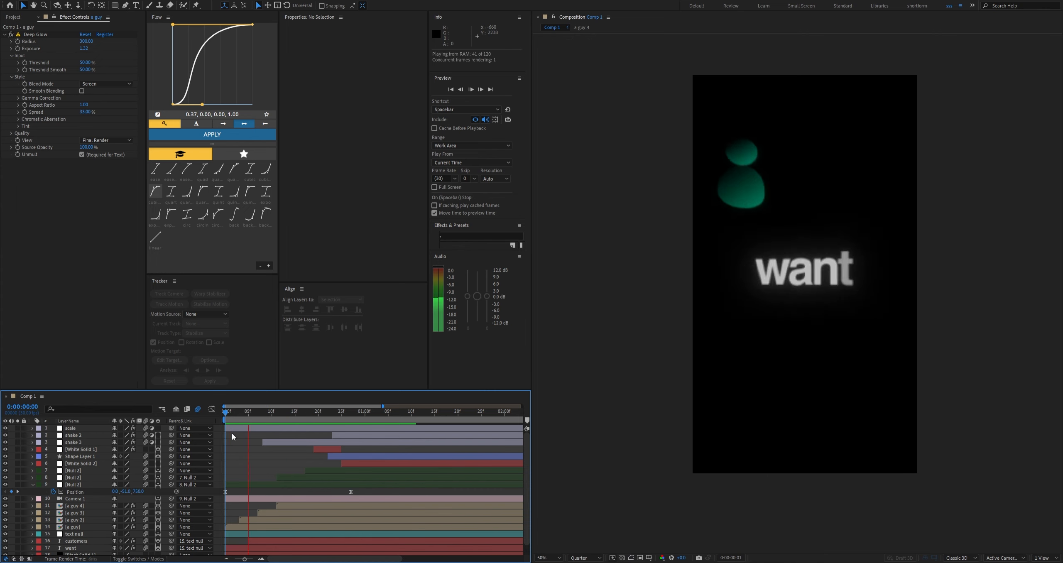
pyautogui.click(226, 416)
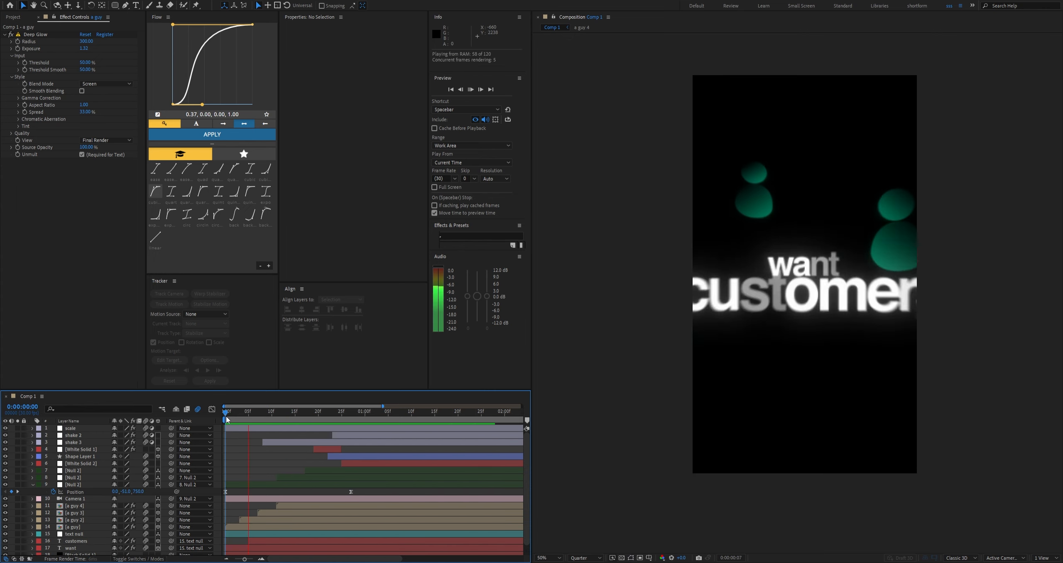
# Shorten the first keyframe's ease on the camera's parent null Position to a 0.15, 0.00, 0.00, 1.00 curve and preview
pyautogui.moveTo(358, 491); pyautogui.dragTo(241, 497)
pyautogui.click(211, 409)
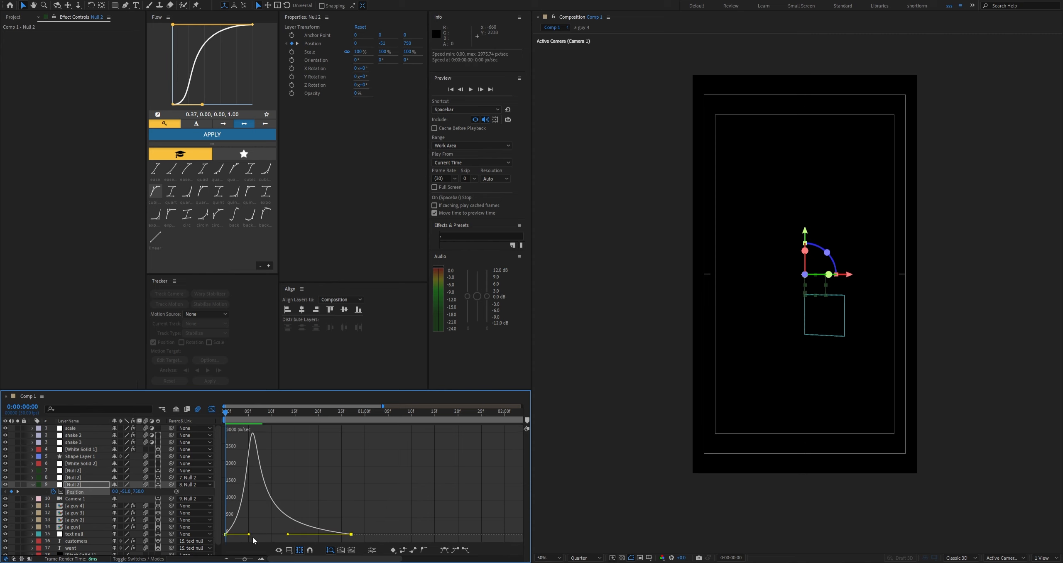
pyautogui.moveTo(249, 534); pyautogui.dragTo(234, 540)
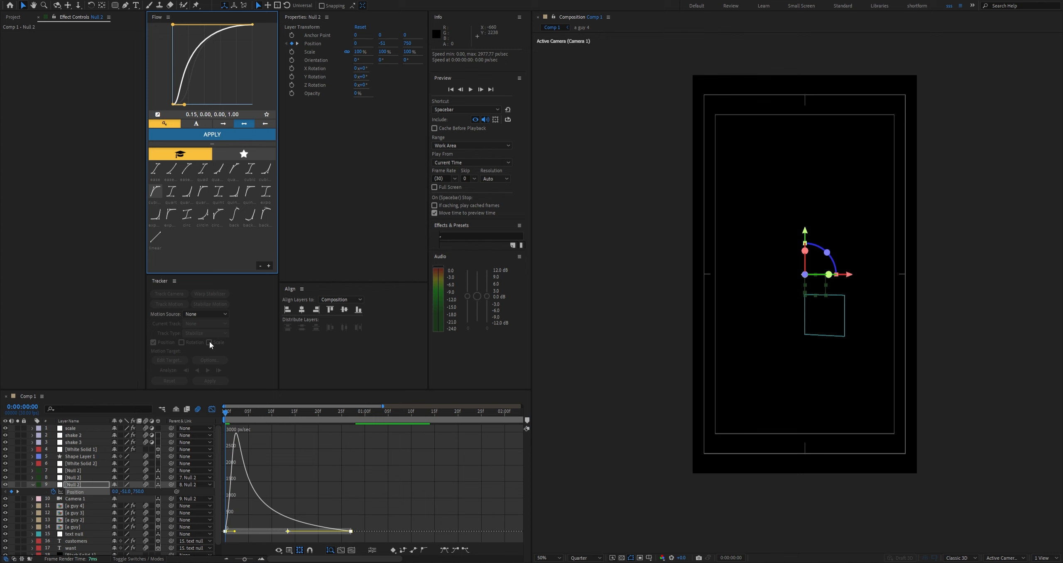
pyautogui.click(212, 409)
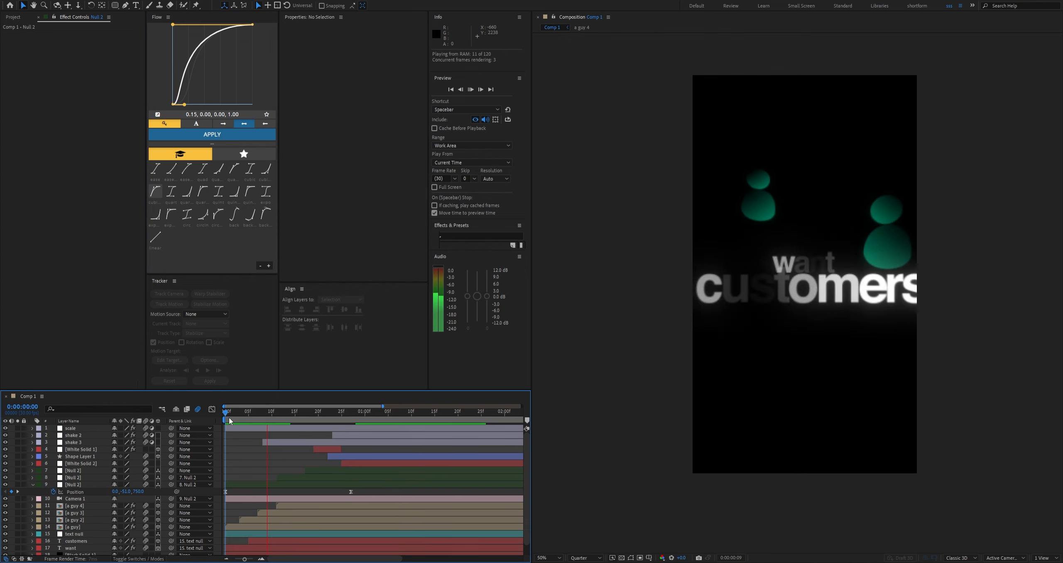
pyautogui.click(229, 417)
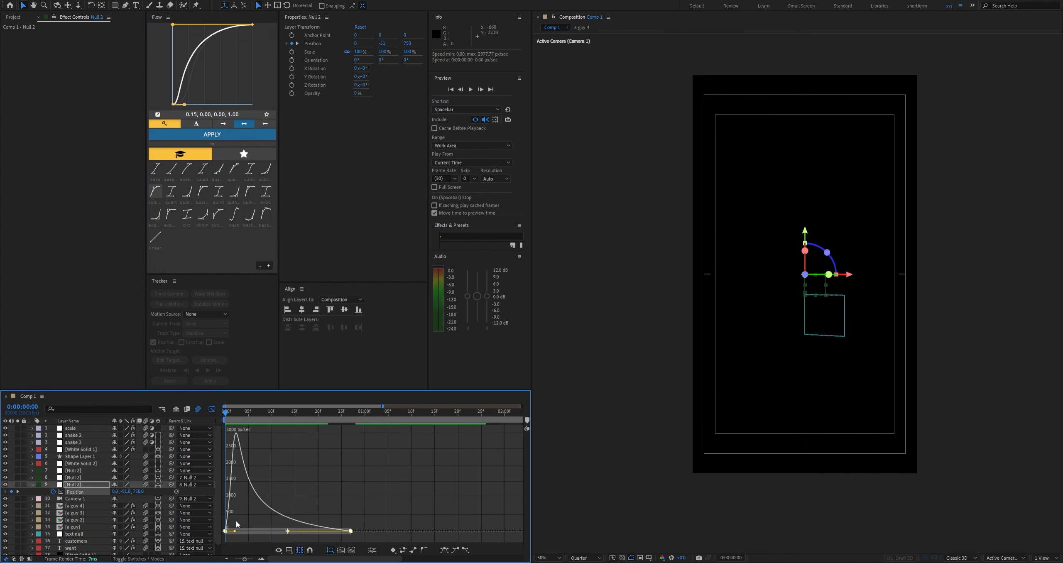
# Lengthen the first keyframe's ease on the camera's parent null Position to a 0.48, 0.00, 0.00, 1.00 curve and preview
pyautogui.moveTo(235, 531); pyautogui.dragTo(258, 538)
pyautogui.moveTo(401, 514); pyautogui.dragTo(223, 542)
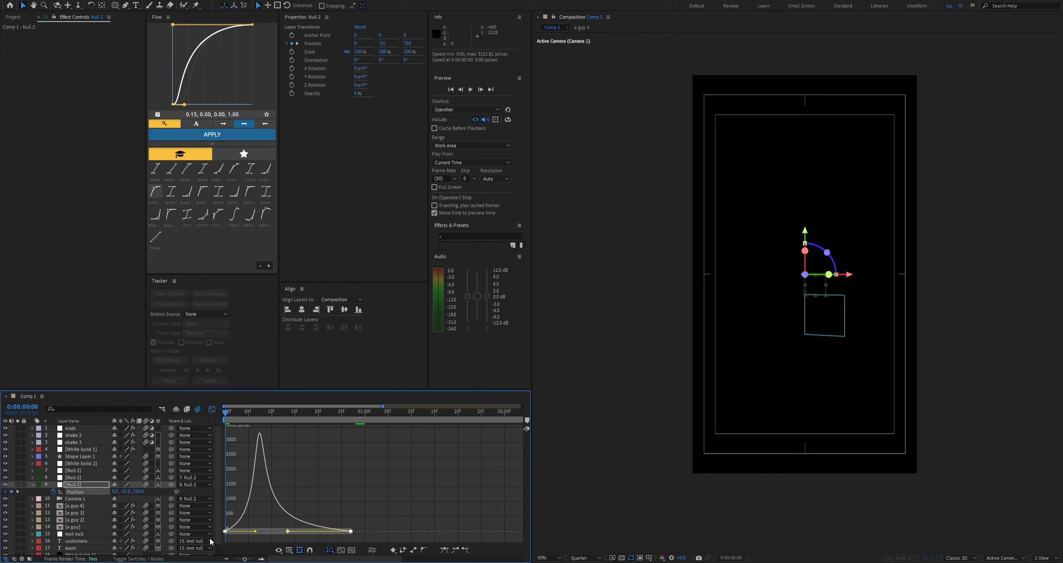
pyautogui.click(157, 114)
pyautogui.click(212, 410)
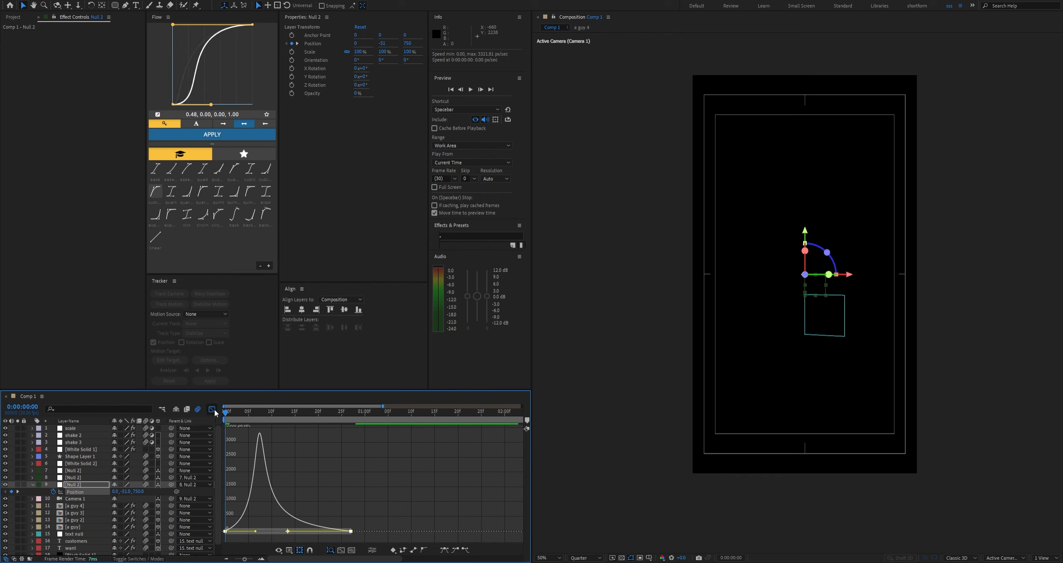
pyautogui.click(342, 490)
pyautogui.press('space')
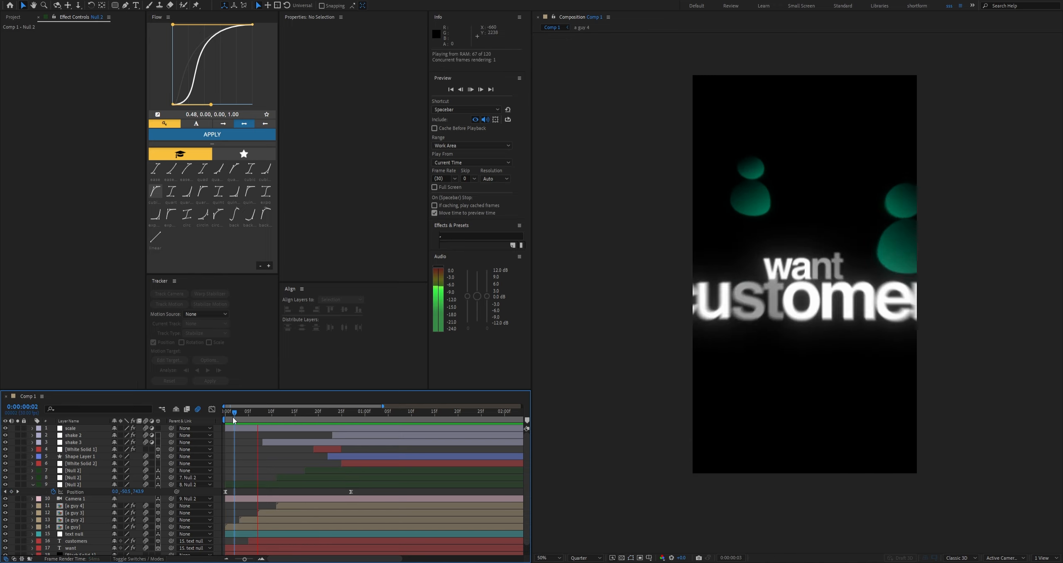
pyautogui.moveTo(233, 417)
pyautogui.mouseDown()
pyautogui.moveTo(261, 420)
pyautogui.moveTo(218, 417)
pyautogui.mouseUp()
pyautogui.press('space')
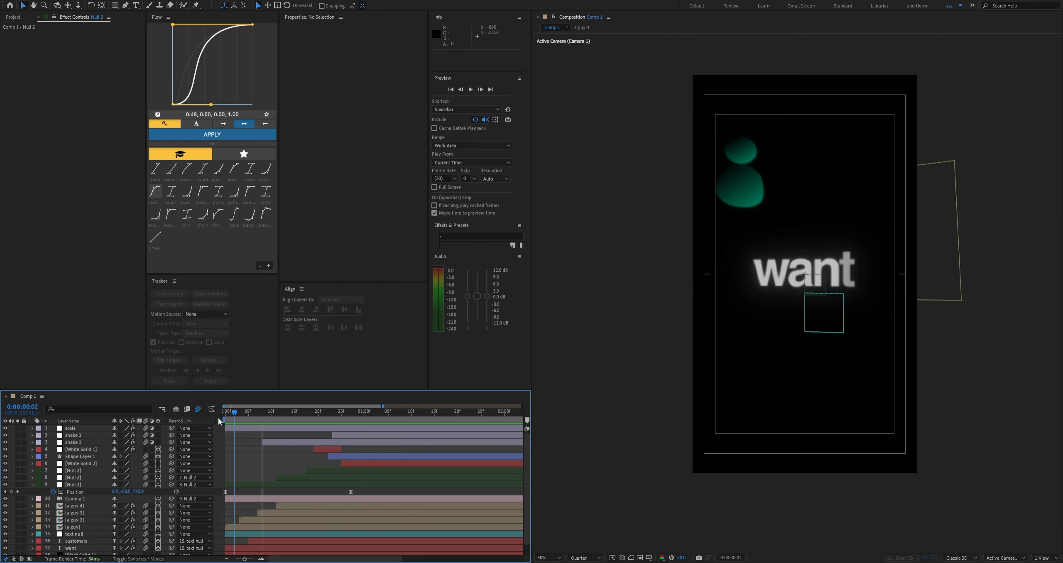
pyautogui.press('space')
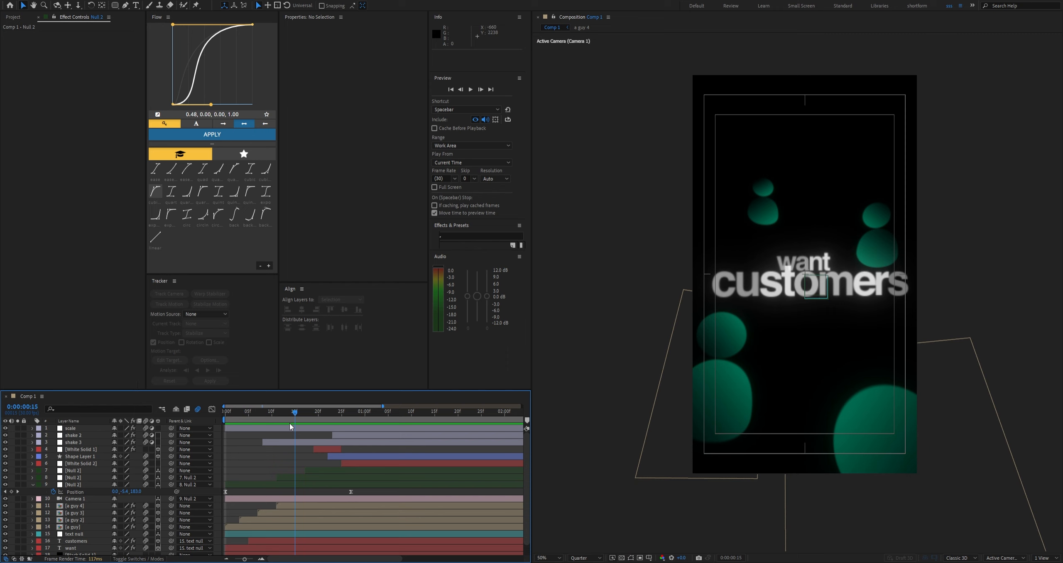
pyautogui.moveTo(230, 413)
pyautogui.mouseDown()
pyautogui.moveTo(342, 429)
pyautogui.moveTo(286, 433)
pyautogui.moveTo(333, 439)
pyautogui.moveTo(221, 421)
pyautogui.mouseUp()
pyautogui.press('space')
# Collapse the null's properties, fit the whole composition in the timeline and scrub through it back to the first frame
pyautogui.click(575, 559)
pyautogui.click(32, 485)
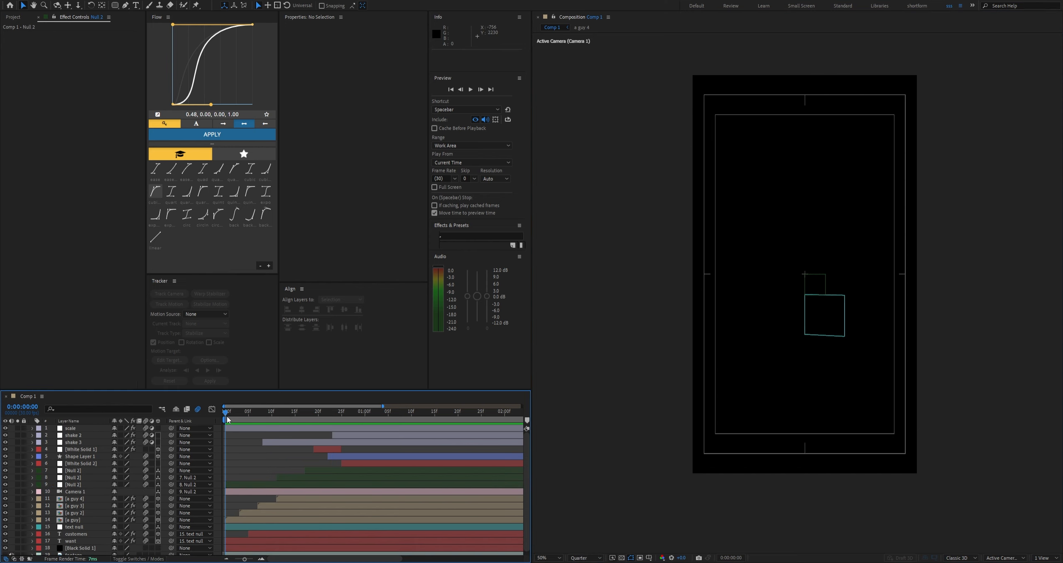
pyautogui.moveTo(226, 415); pyautogui.dragTo(509, 430)
pyautogui.moveTo(244, 559); pyautogui.dragTo(236, 560)
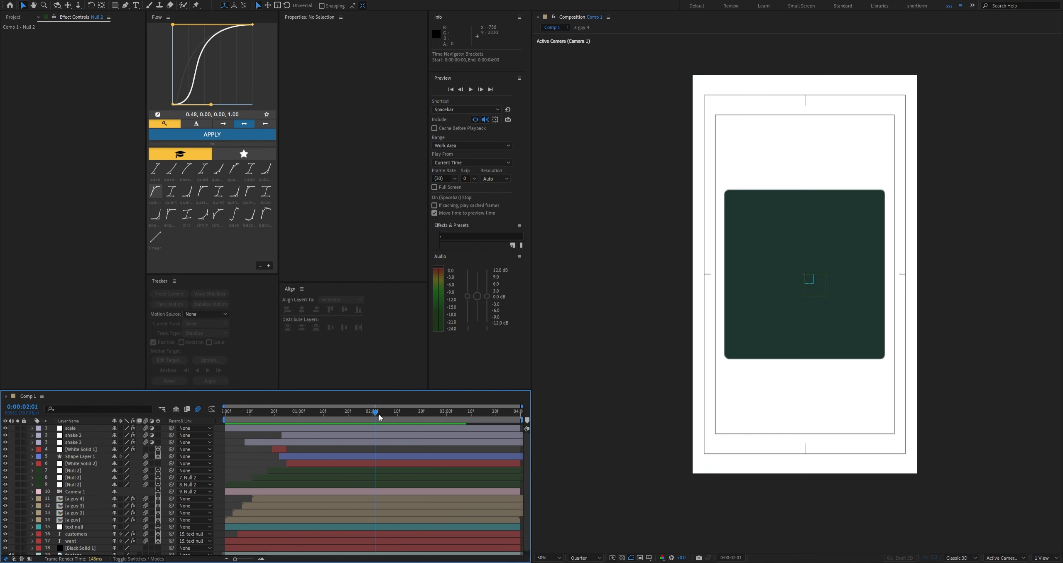
pyautogui.moveTo(378, 413); pyautogui.dragTo(216, 431)
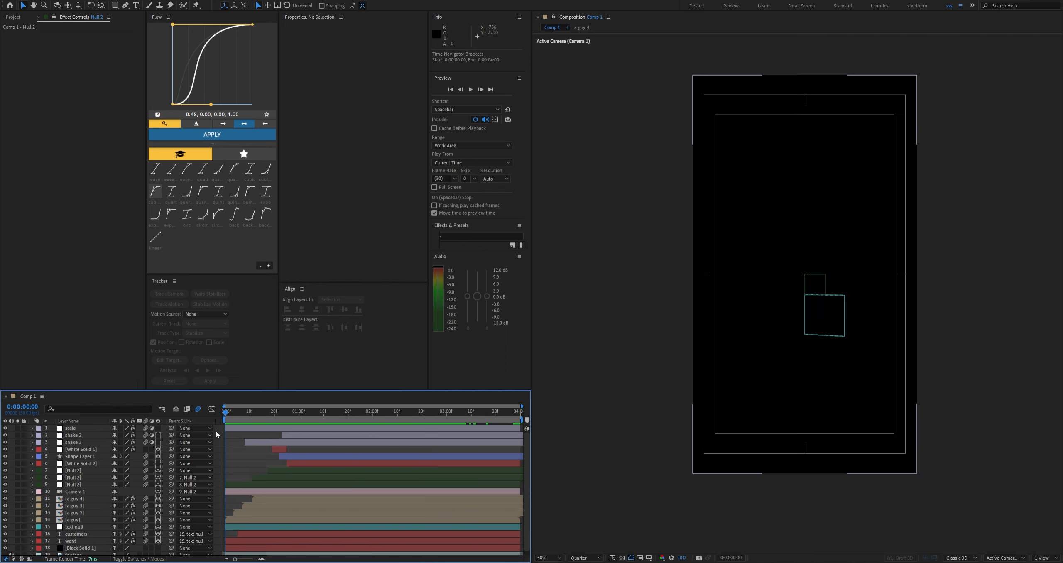